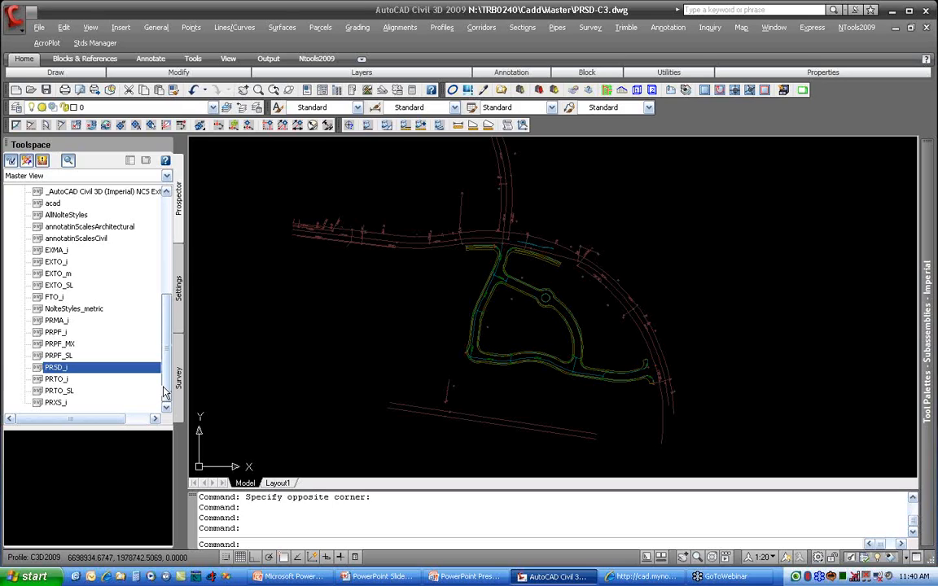
Step: Collapse the drawing templates list and open the drawing settings of PRSD-C3 for editing
scroll(151, 358, "up", 6)
left_click(11, 383)
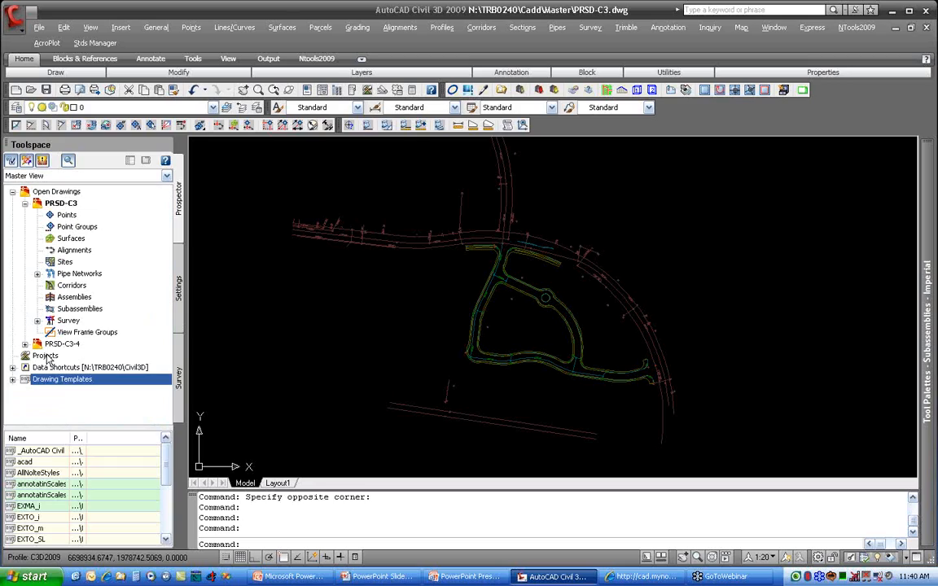
left_click(177, 292)
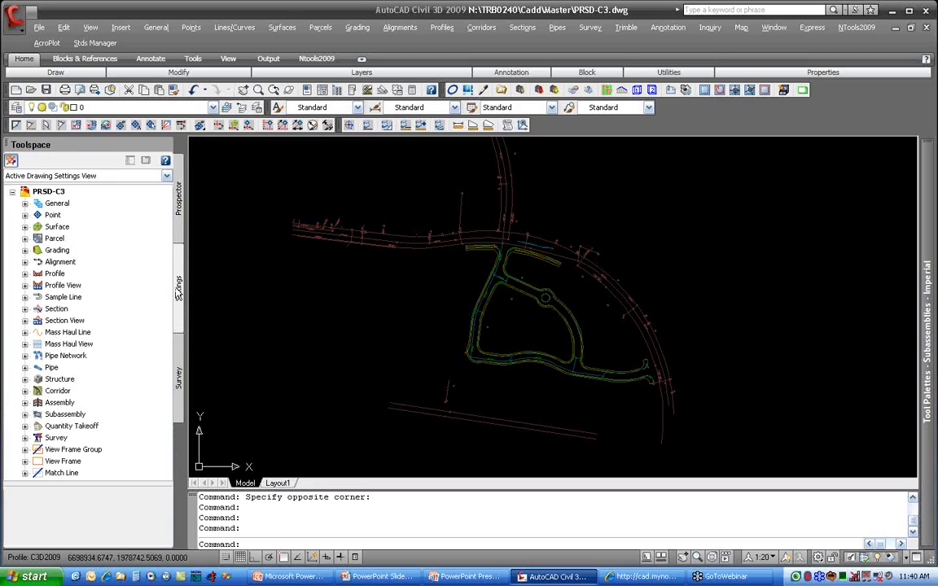
right_click(62, 192)
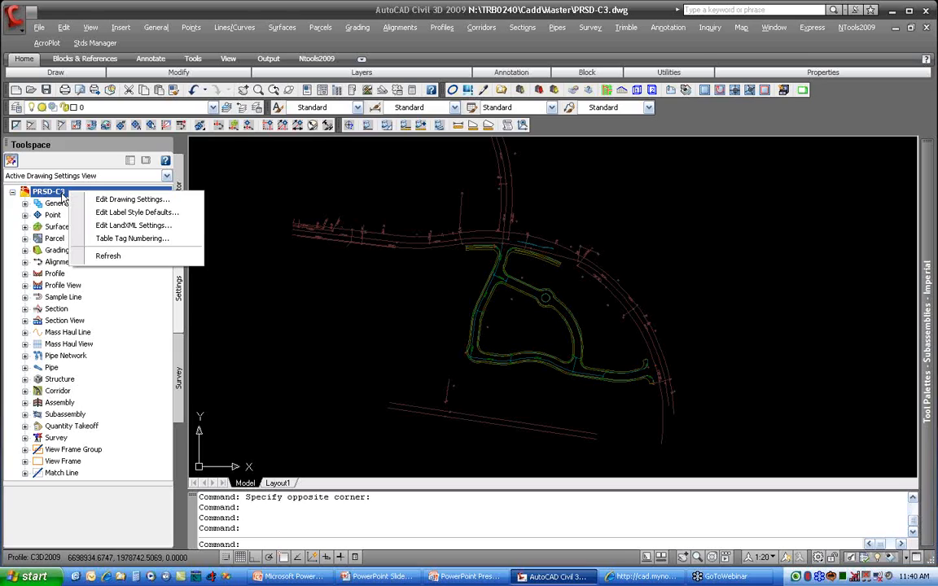
left_click(134, 199)
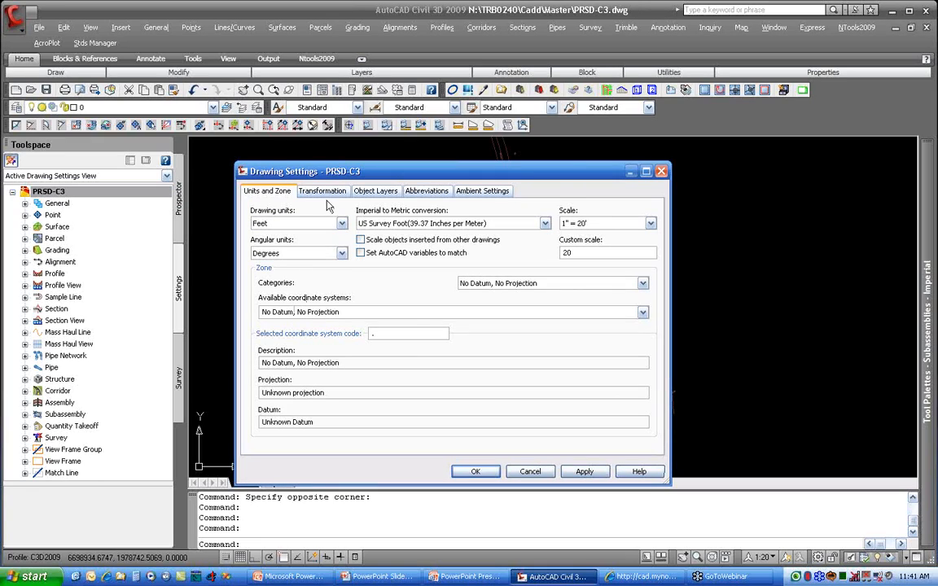
Step: Set the drawing units to Feet and the imperial to metric conversion to US Survey Foot (39.37 Inches per Meter)
left_click(341, 223)
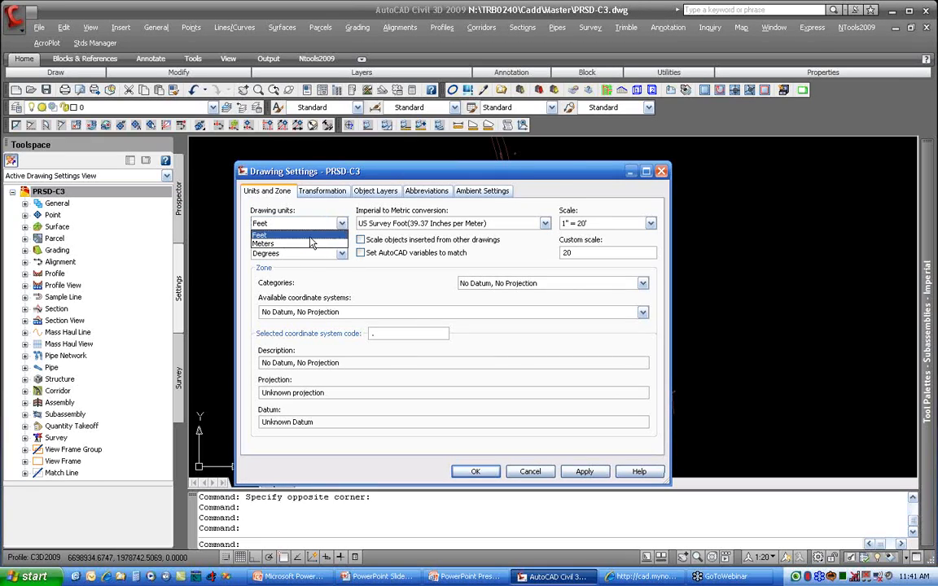
left_click(306, 234)
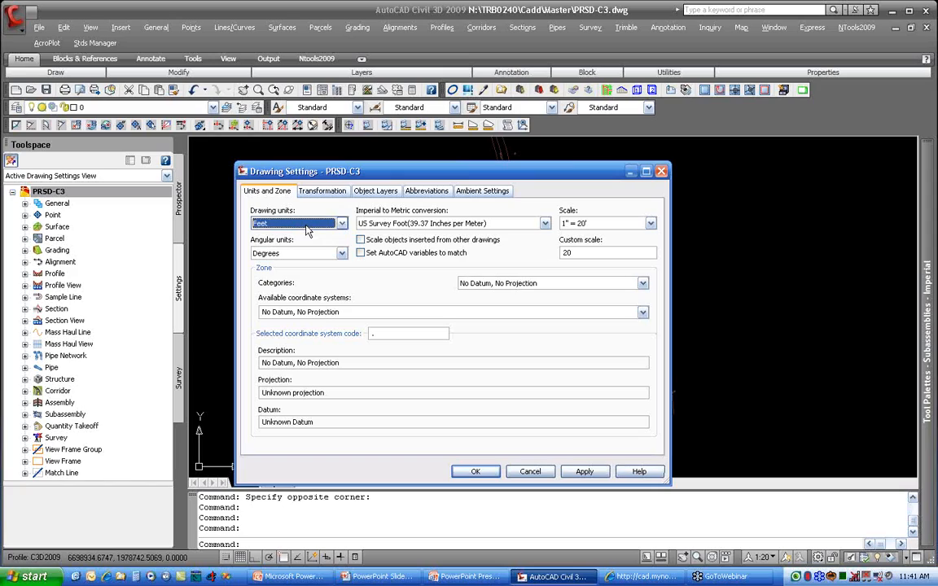
left_click(302, 225)
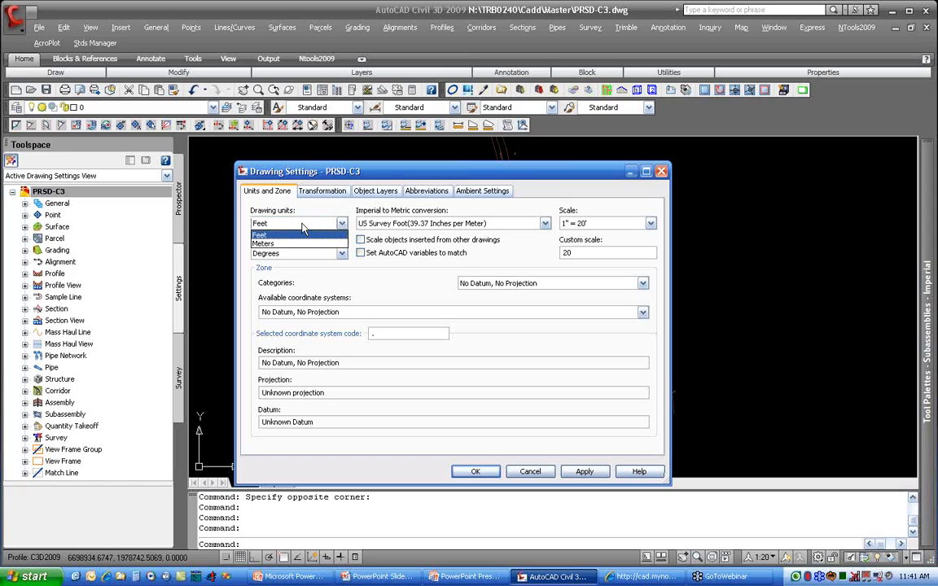
left_click(301, 235)
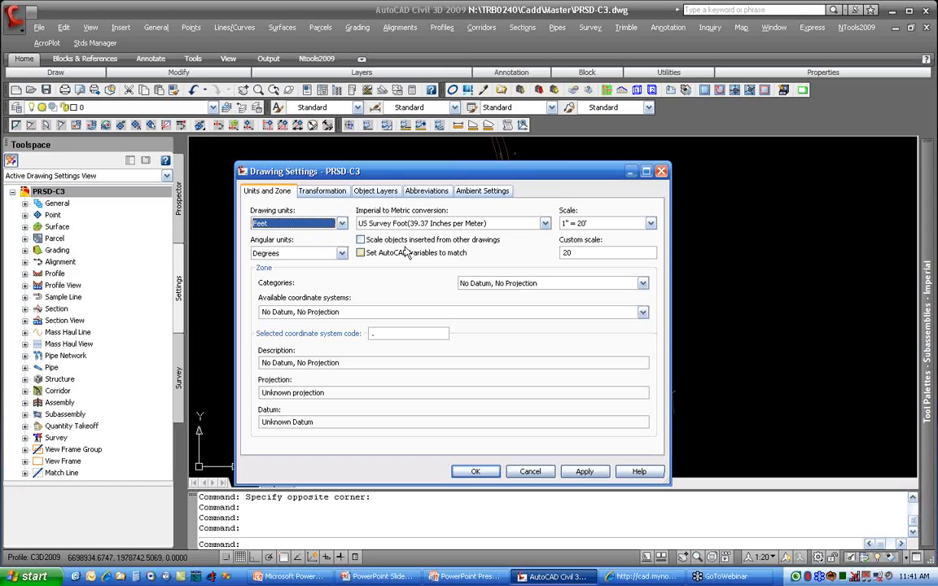
left_click(429, 223)
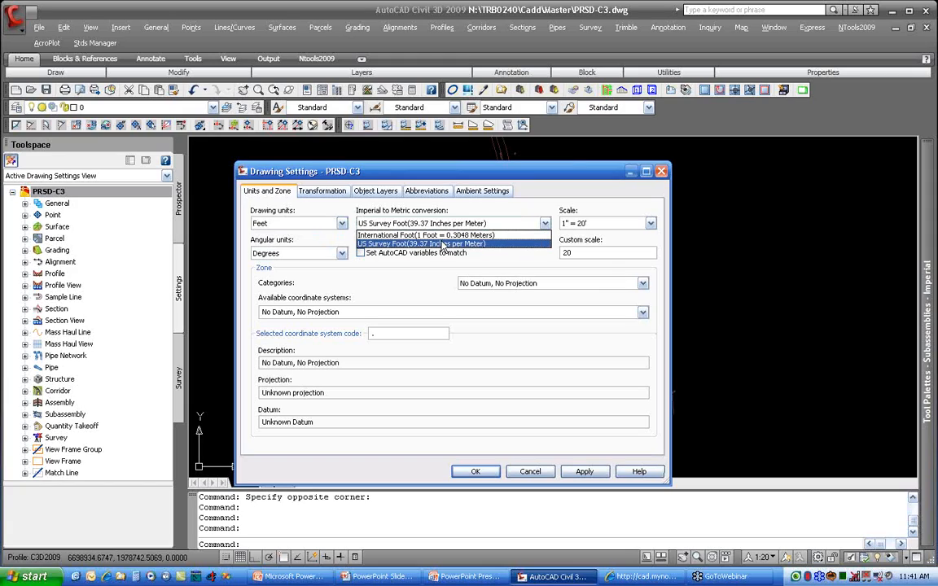
left_click(390, 244)
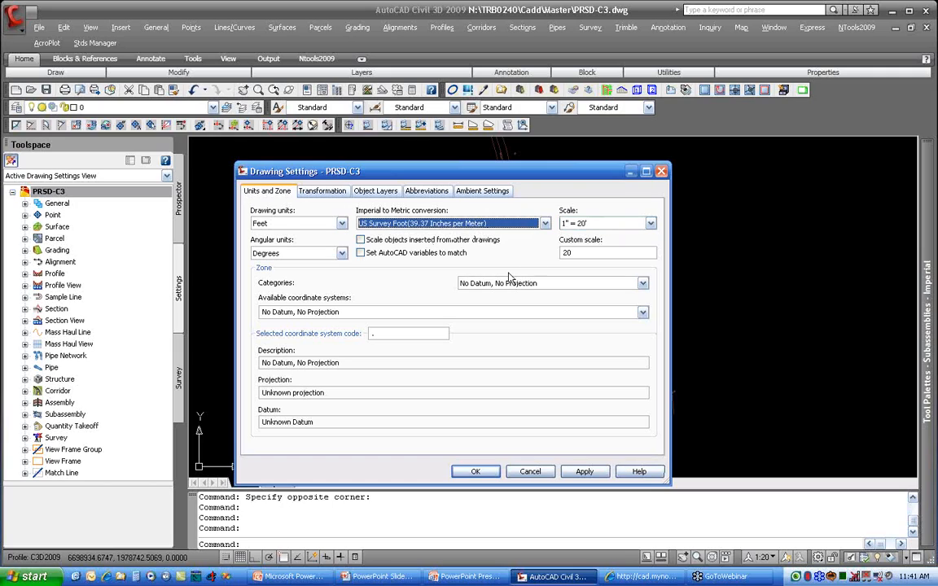
Step: Review the drawing's object layer assignments down to the Pipe and Pipe-Labeling objects
left_click(372, 192)
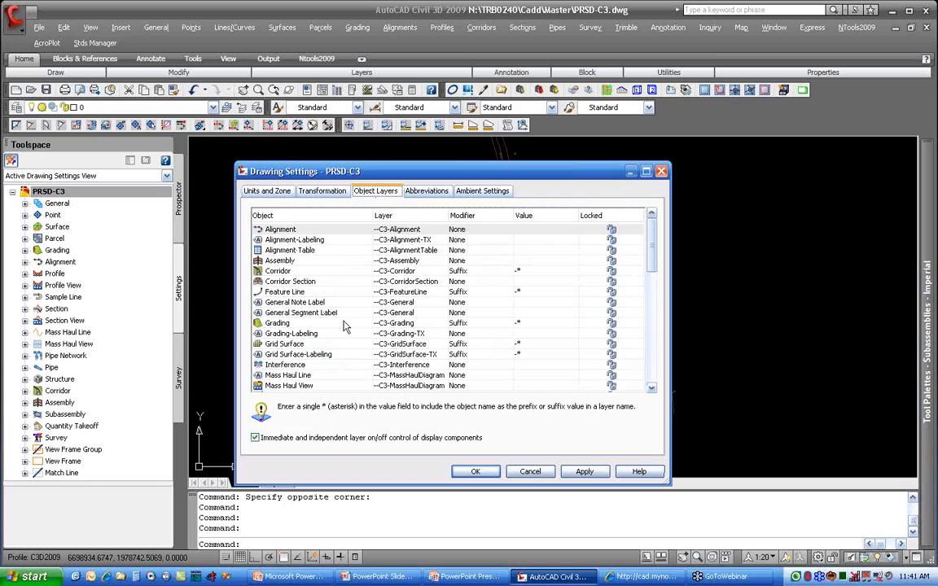
left_click(269, 365)
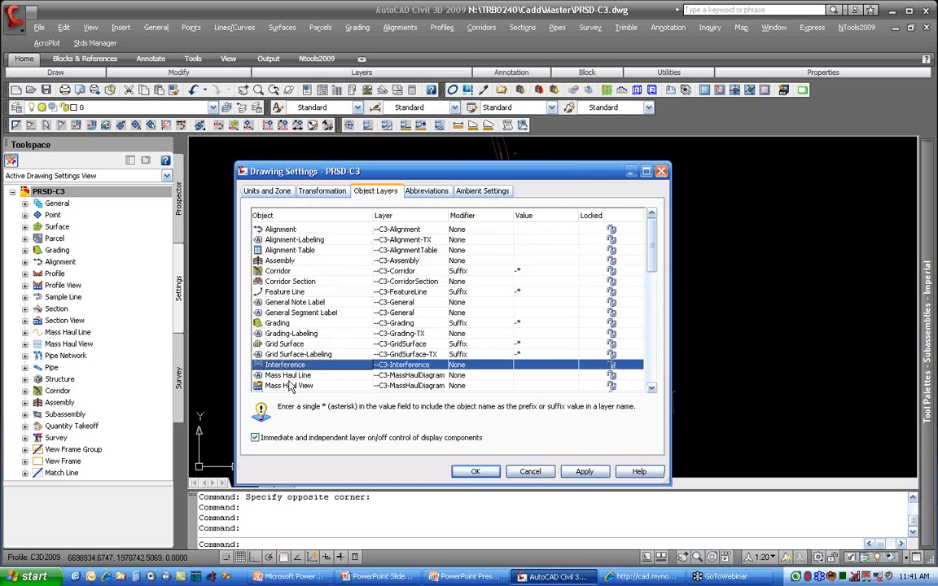
scroll(287, 367, "down", 1)
scroll(316, 388, "down", 1)
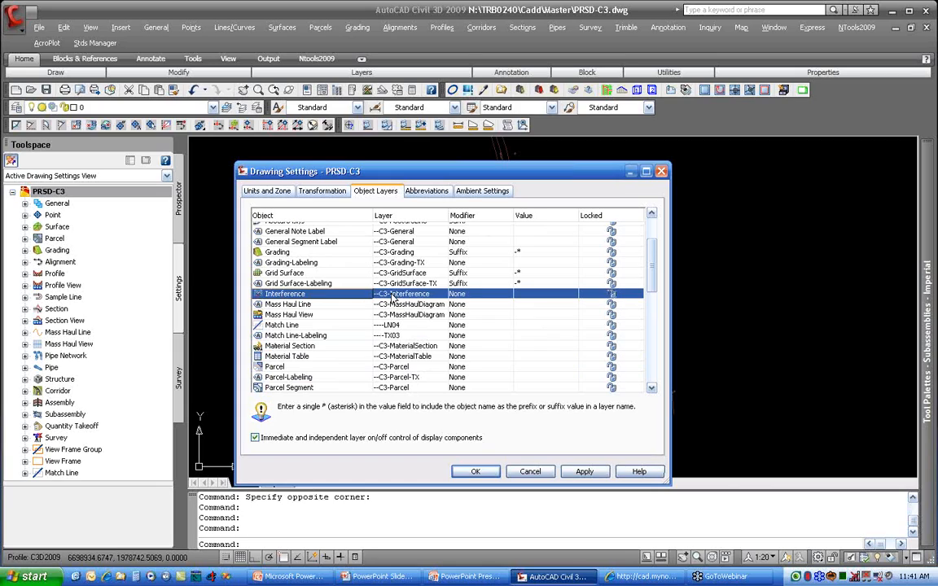
scroll(356, 269, "down", 2)
scroll(327, 346, "down", 1)
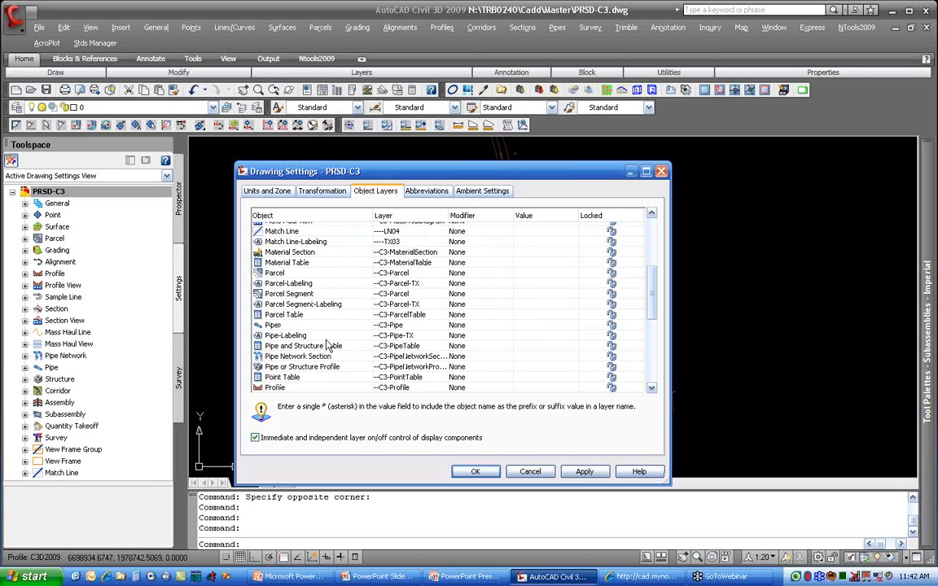
left_click(275, 324)
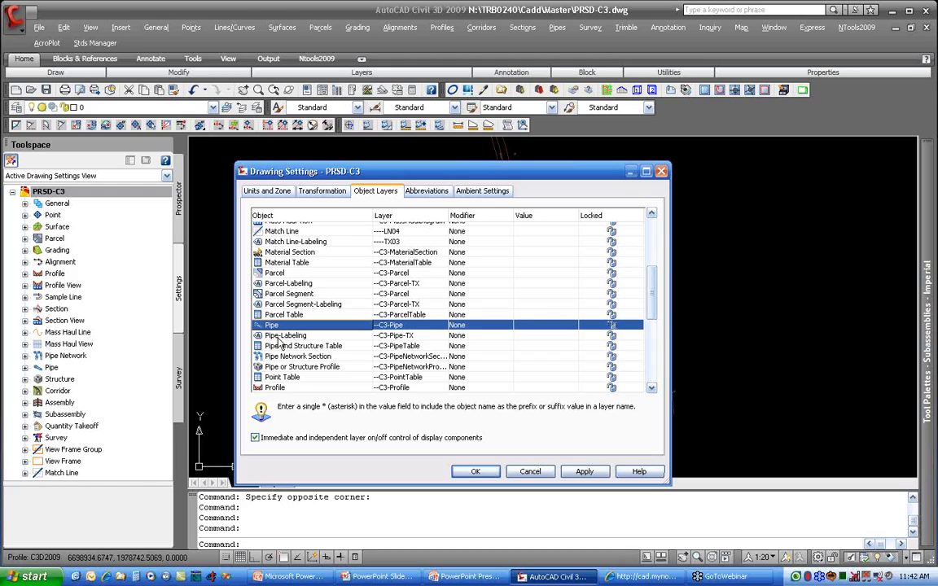
left_click(279, 336)
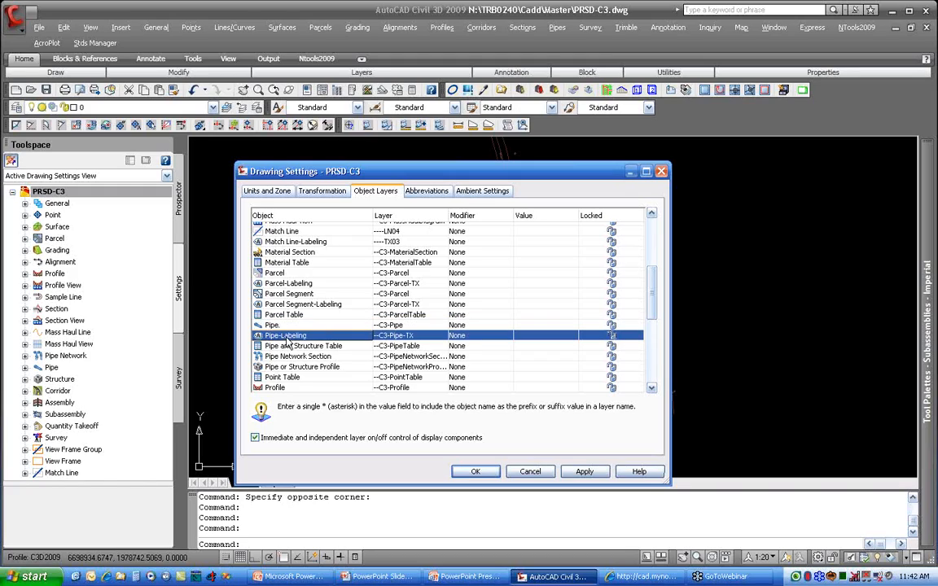
Step: Check the layers assigned to the Structure and Structure-Labeling objects
scroll(395, 368, "down", 2)
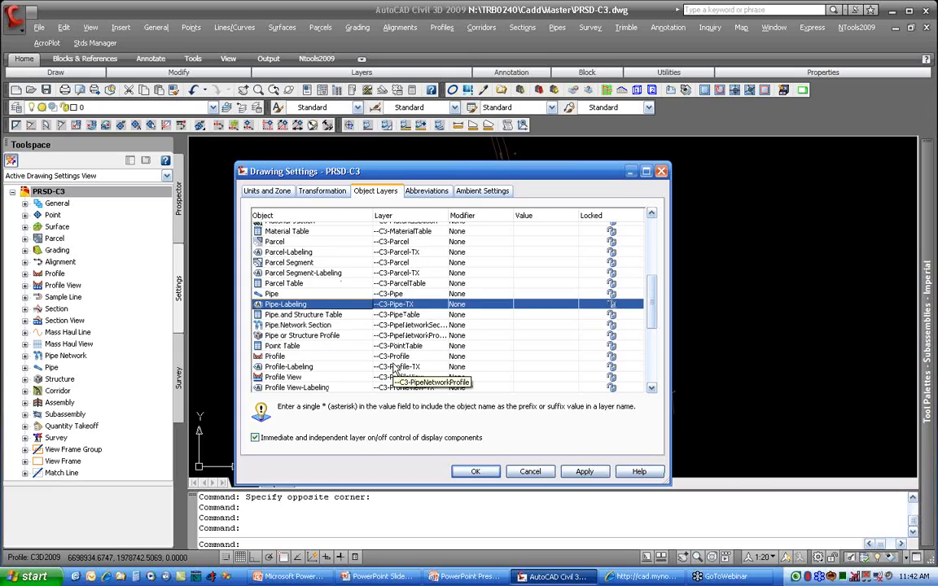
scroll(395, 369, "down", 3)
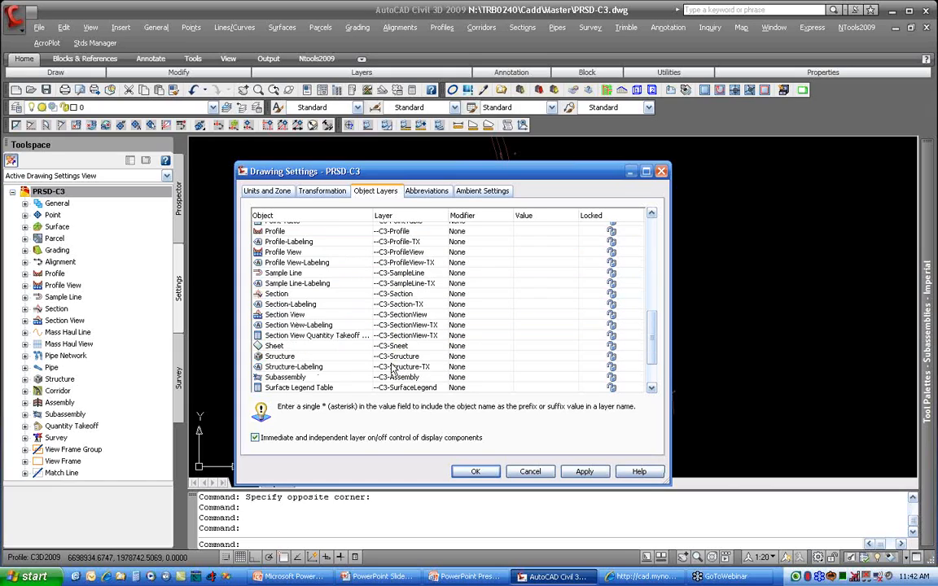
left_click(298, 358)
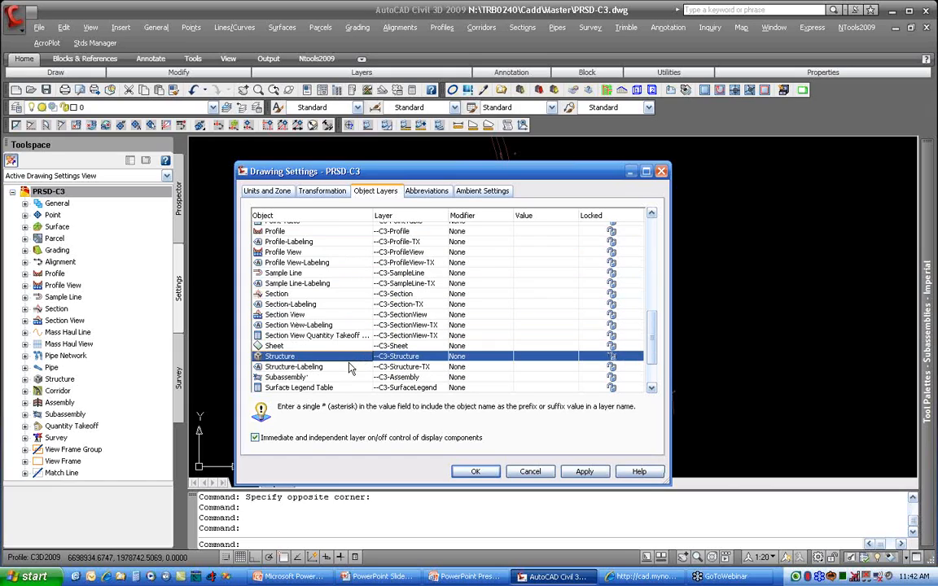
left_click(344, 367)
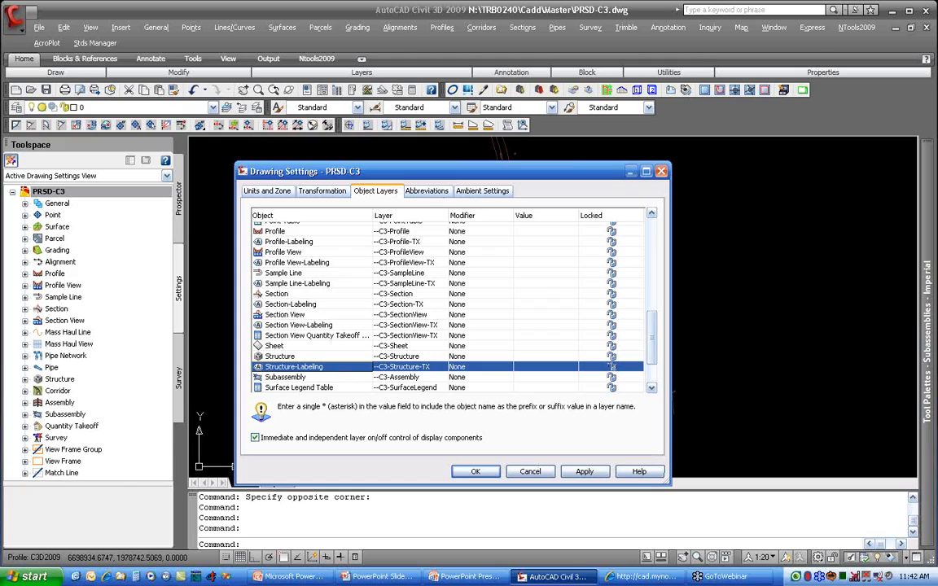
Step: Examine the General group of the drawing's ambient settings, and accept the drawing settings
left_click(477, 194)
left_click(259, 227)
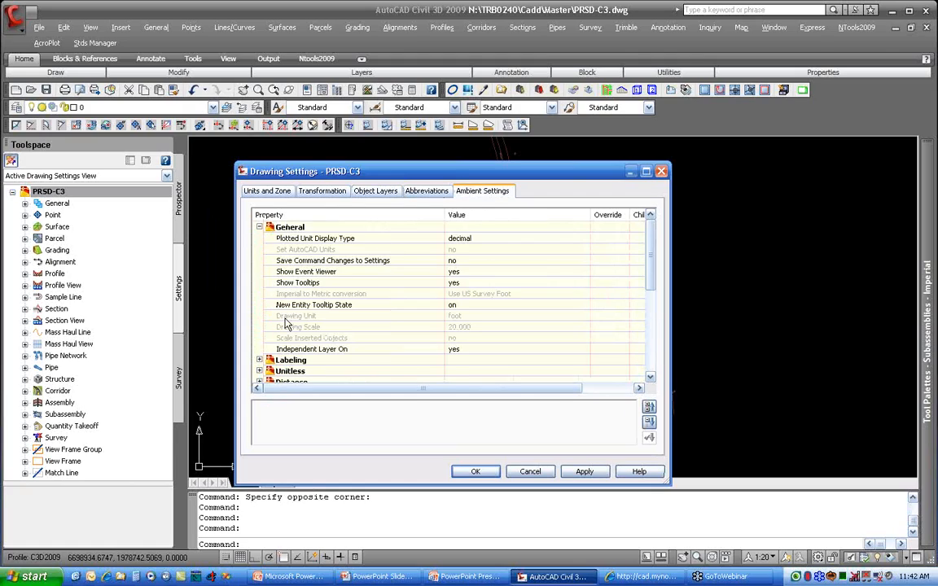
left_click(461, 475)
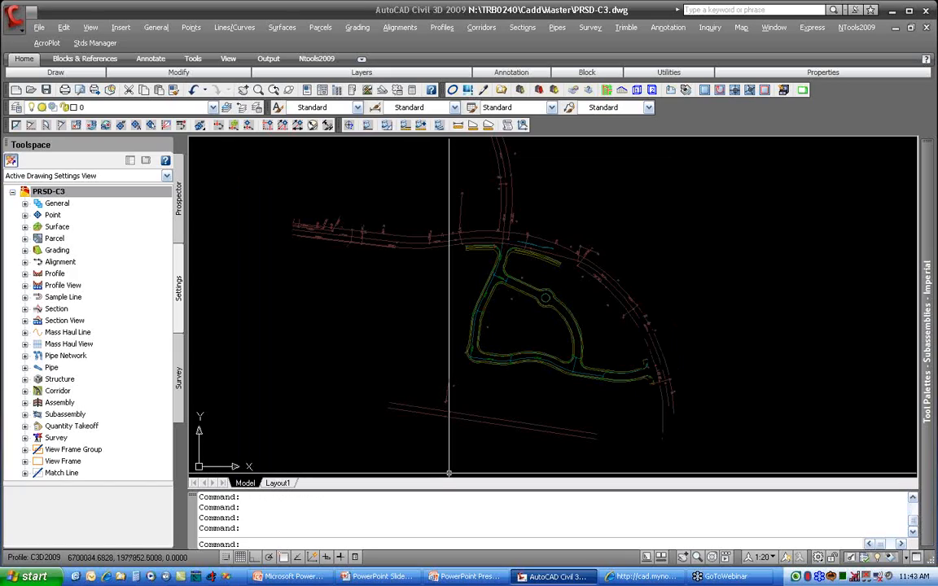
Step: Look through the property groups in the Structure feature settings and close them without changes
left_click(61, 359)
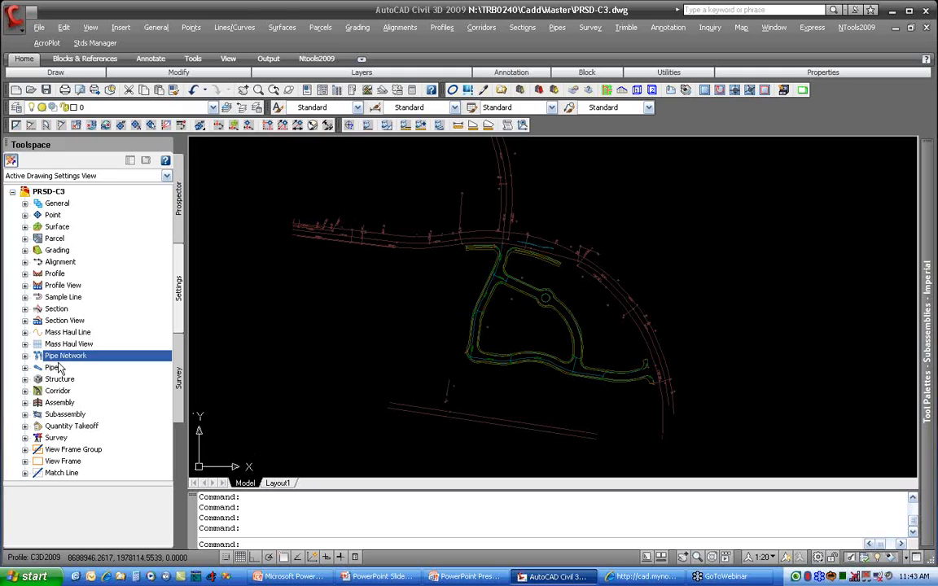
left_click(59, 368)
left_click(85, 380)
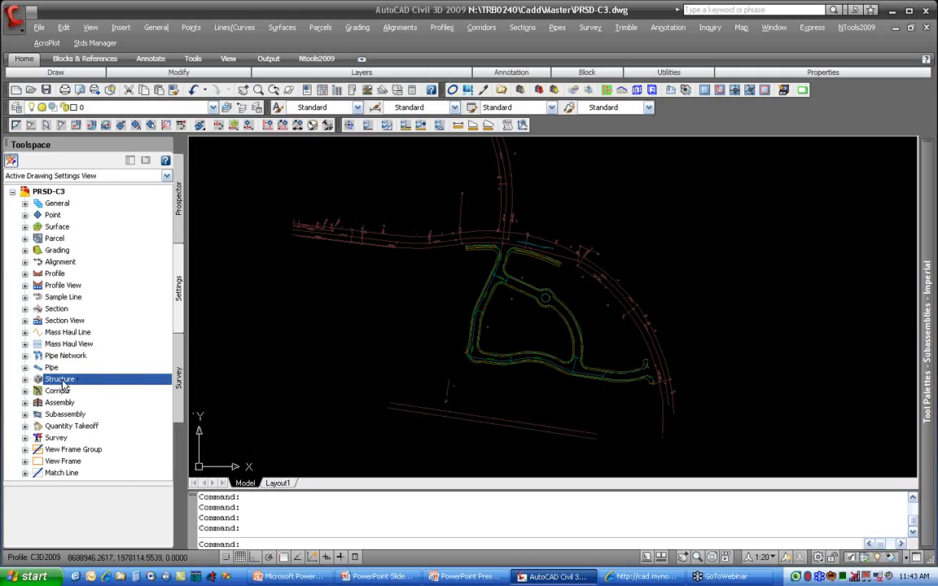
right_click(57, 380)
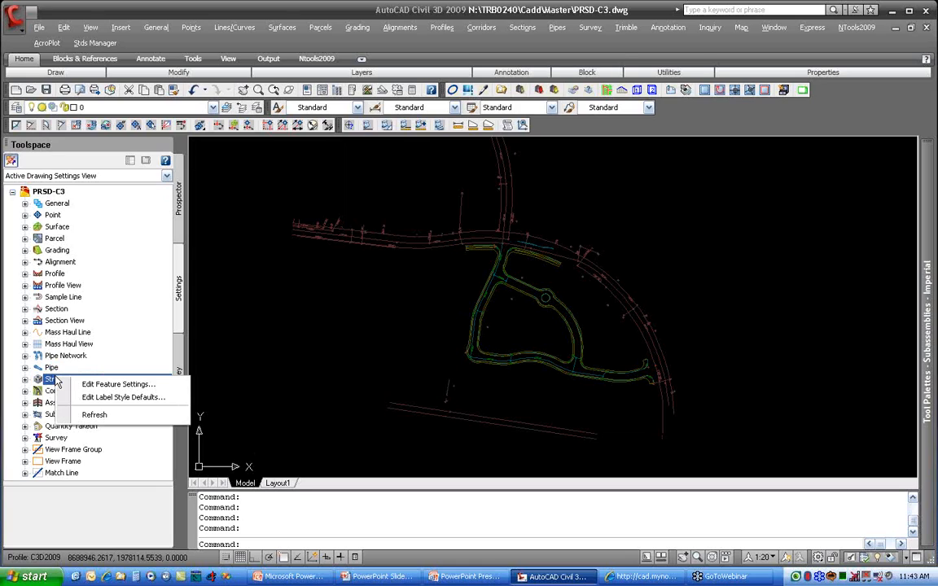
left_click(110, 384)
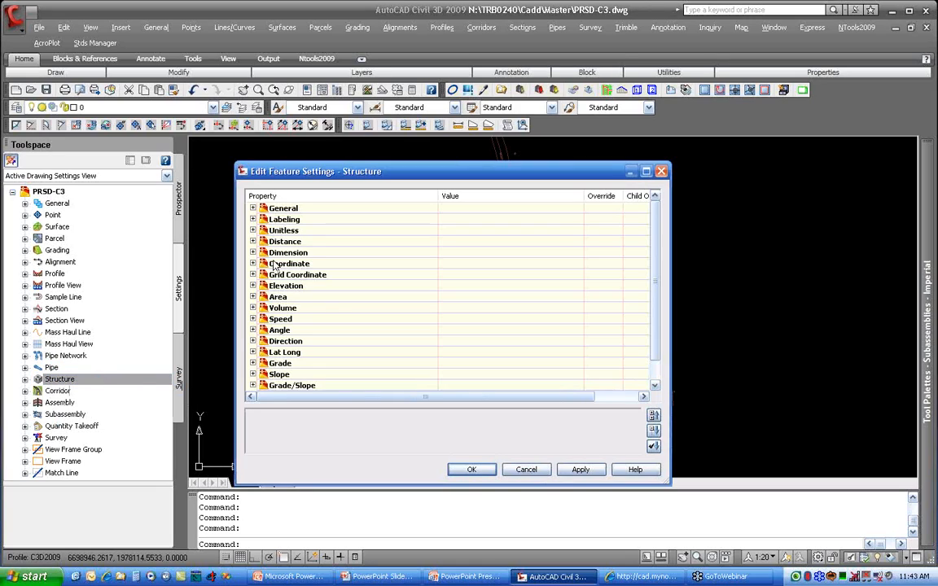
left_click_drag(658, 245, 658, 320)
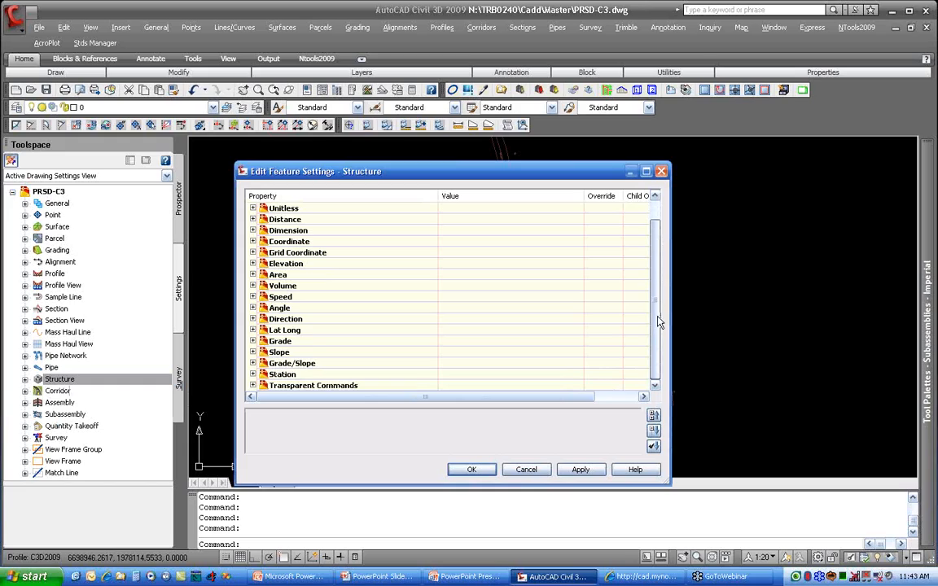
scroll(592, 244, "up", 1)
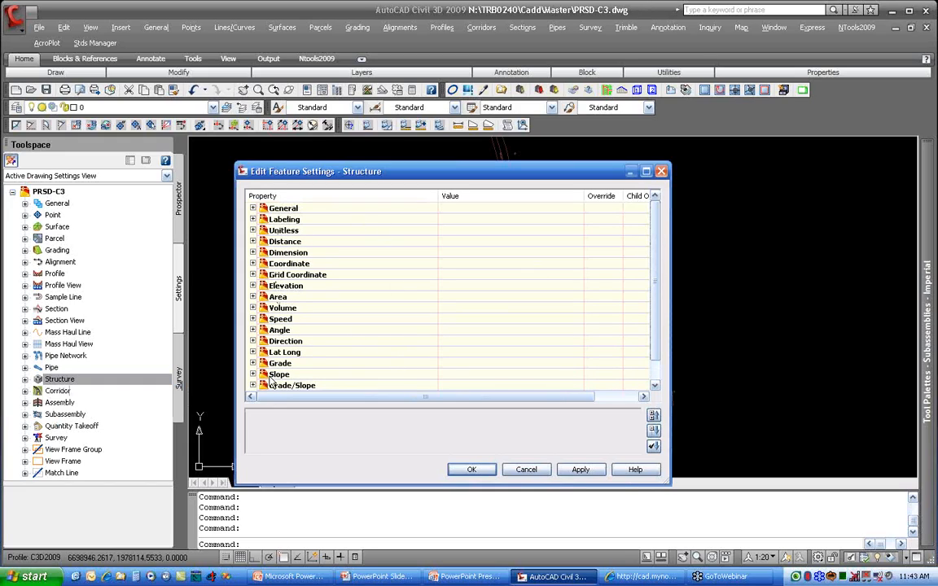
left_click(522, 471)
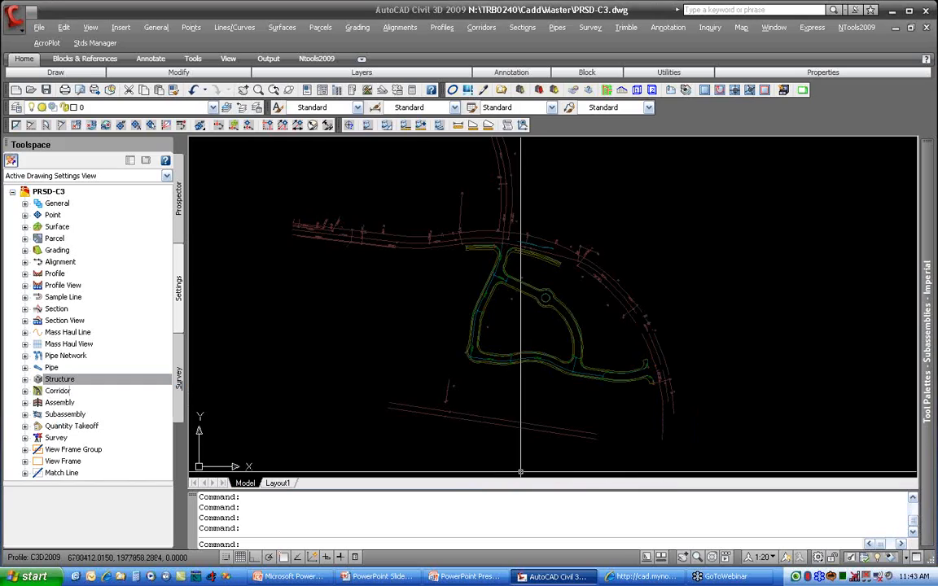
Step: Open the Pipe Network feature settings and review the default styles for pipes, structures and their labels
right_click(61, 358)
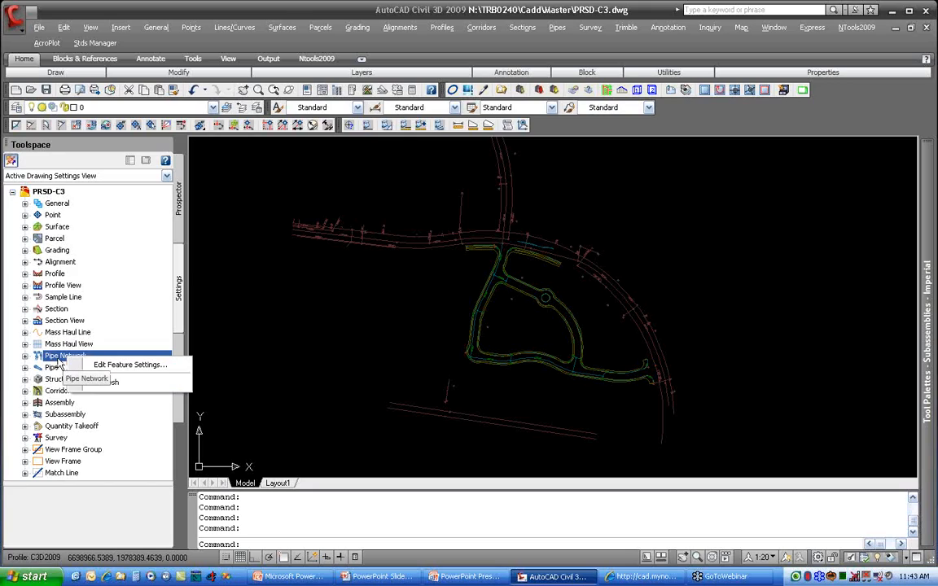
left_click(130, 364)
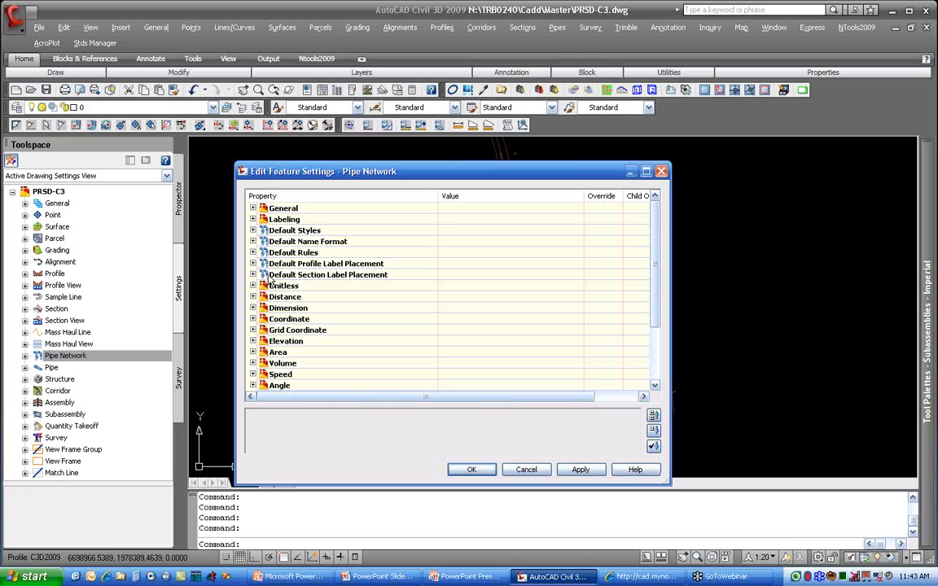
left_click(252, 230)
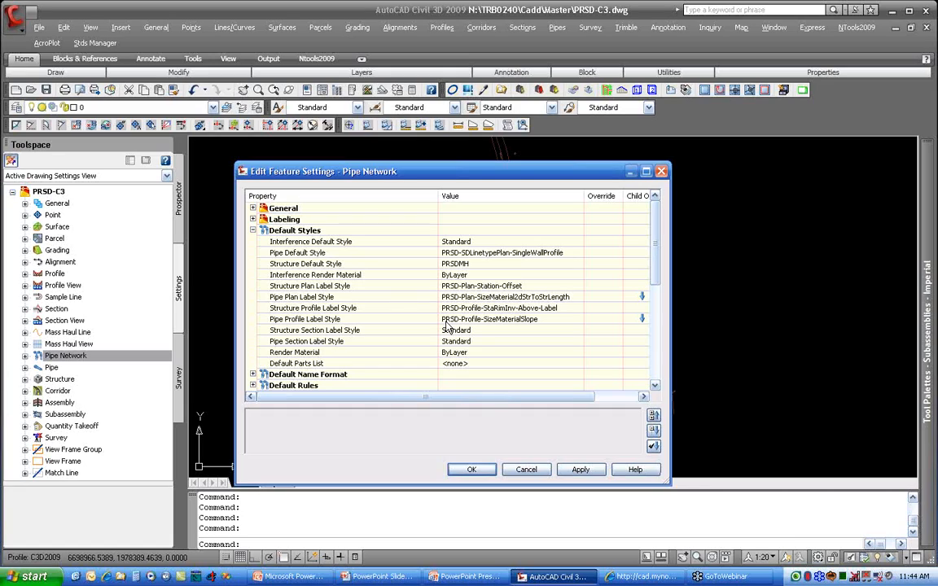
left_click(252, 230)
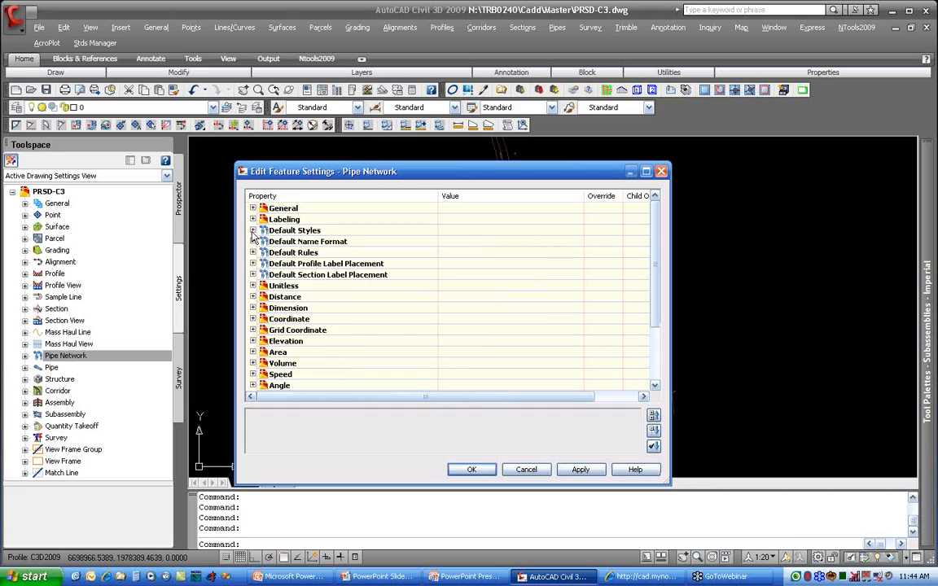
Step: In the Default Name Format settings, set the network name template's number style to 01, 02, 03... and accept it
left_click(252, 242)
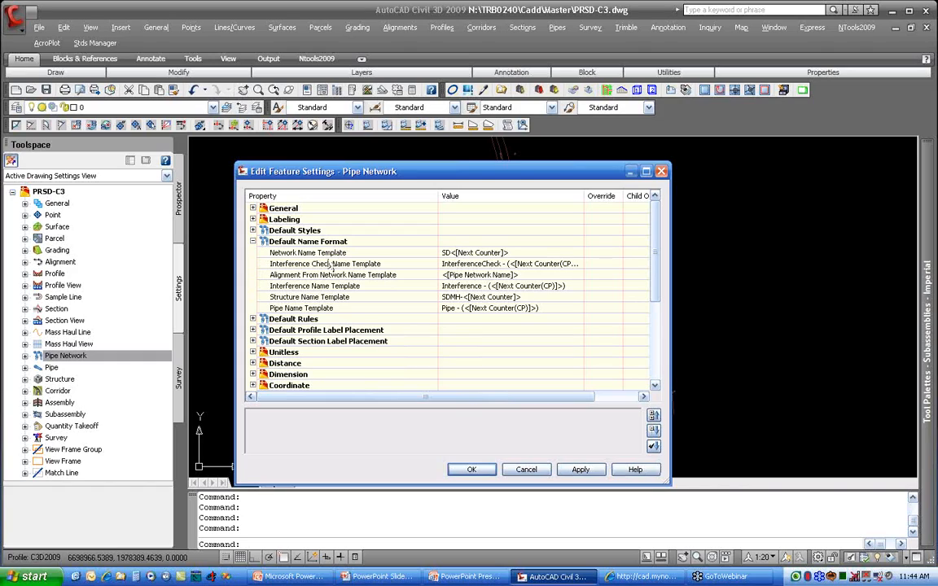
left_click(460, 255)
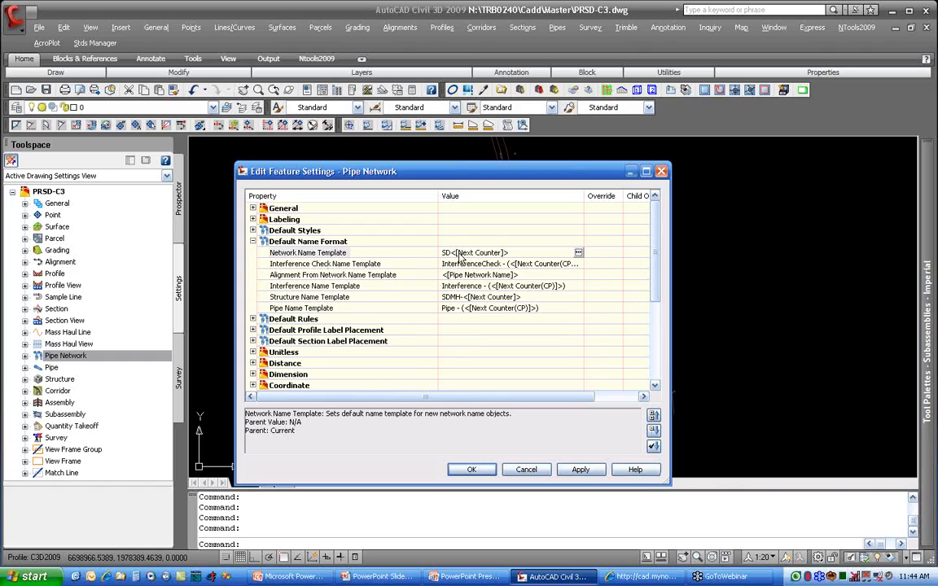
left_click(578, 253)
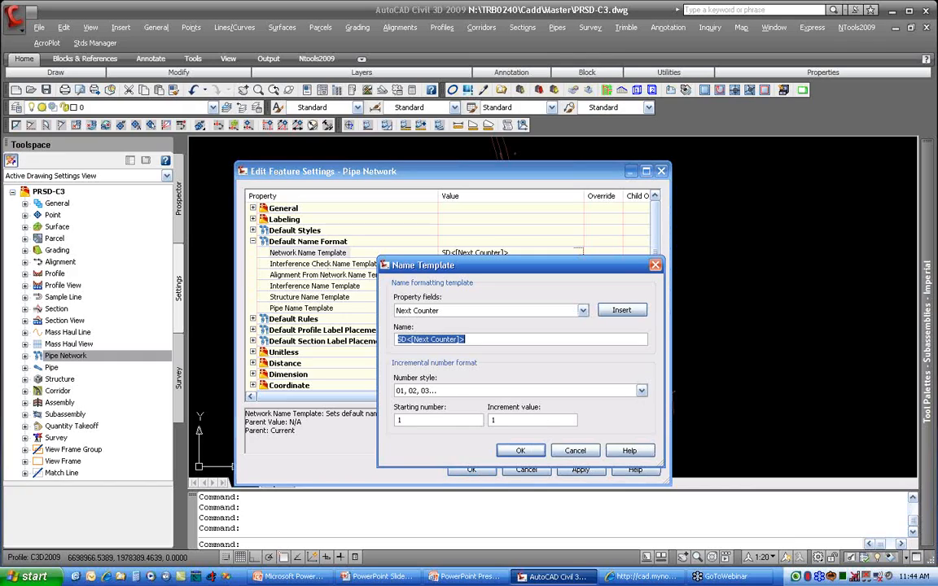
left_click(420, 391)
left_click(417, 410)
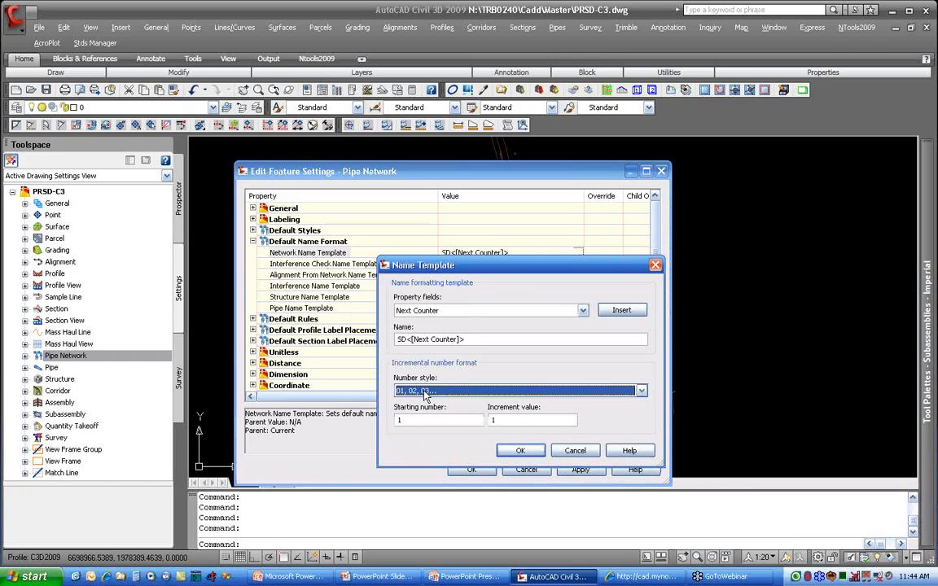
left_click(426, 419)
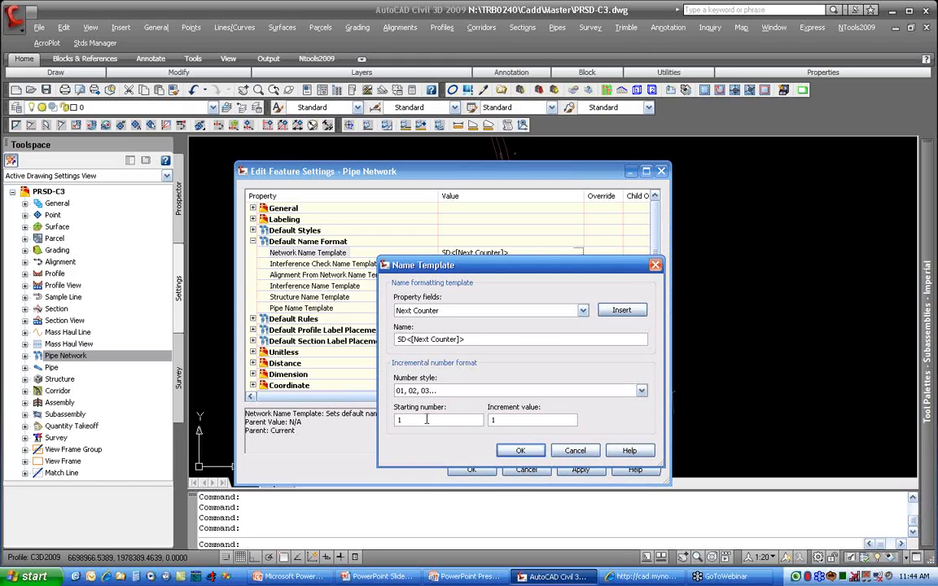
left_click(520, 450)
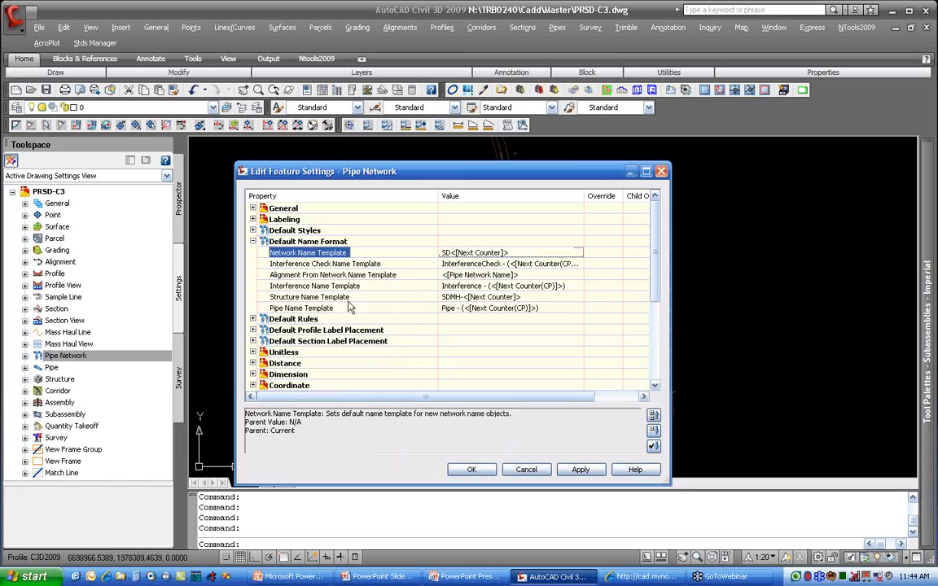
Step: Check the numbering format of the structure name template and accept it
left_click(461, 297)
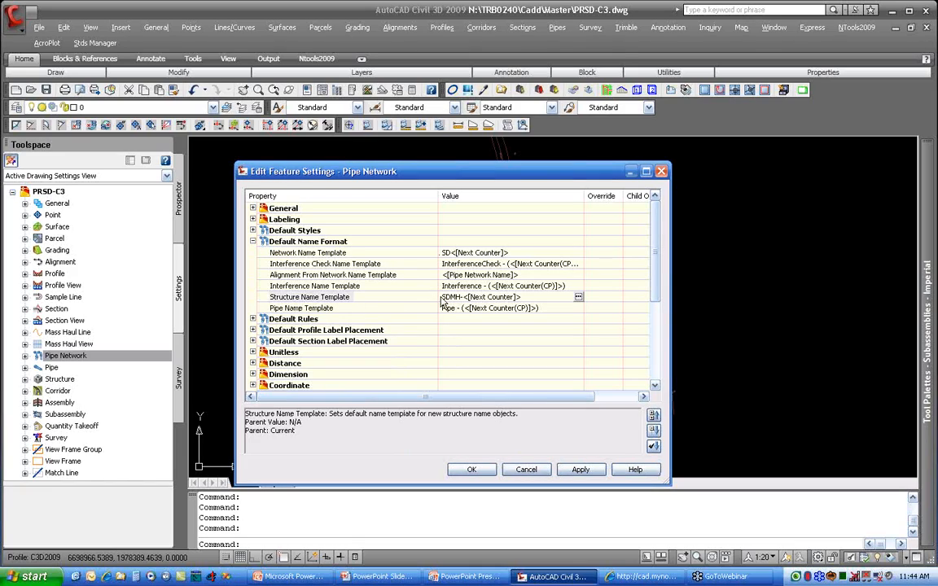
left_click(579, 298)
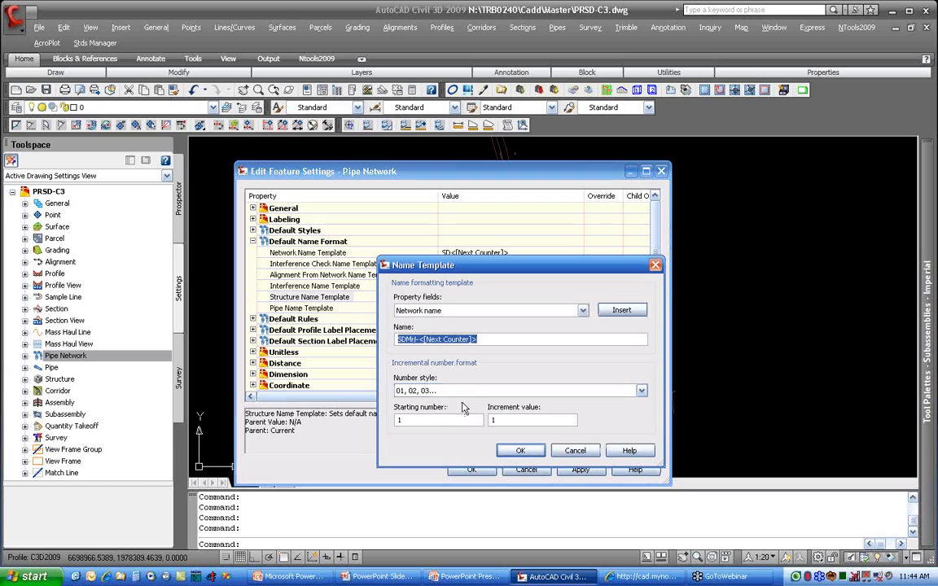
key("Return")
Step: Set the pipe name template's number style to 01, 02, 03... and finish with the default name formats
left_click(465, 311)
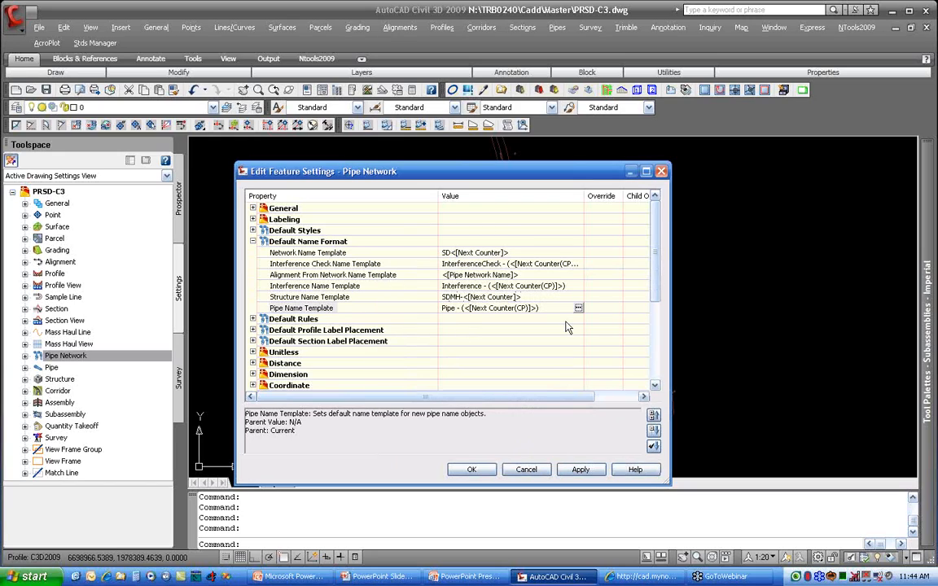
left_click(577, 308)
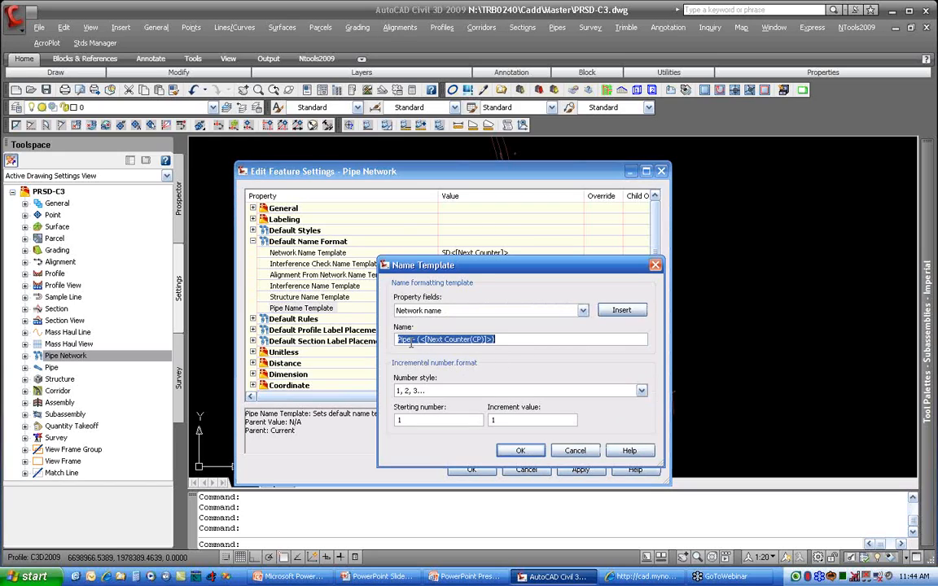
left_click(412, 339)
left_click(434, 391)
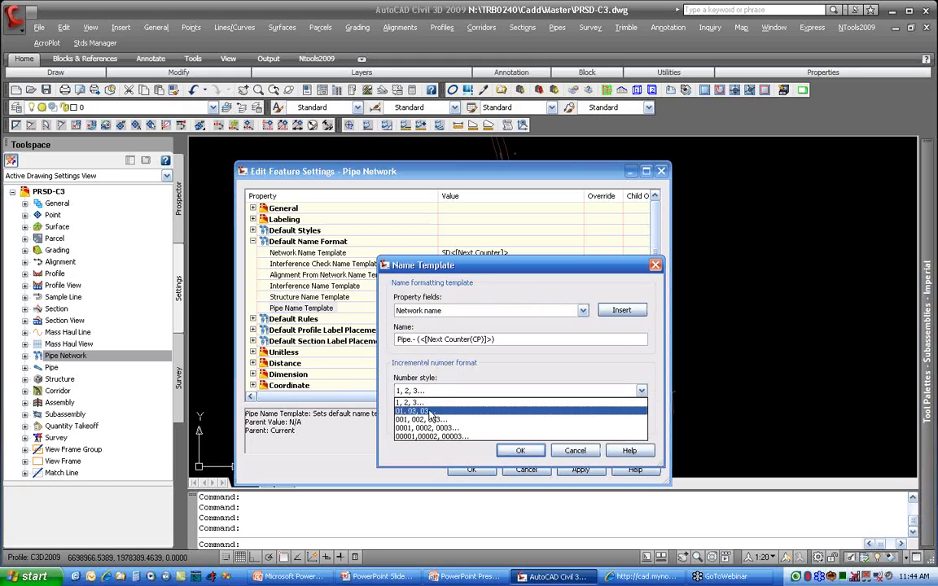
left_click(432, 410)
left_click(433, 419)
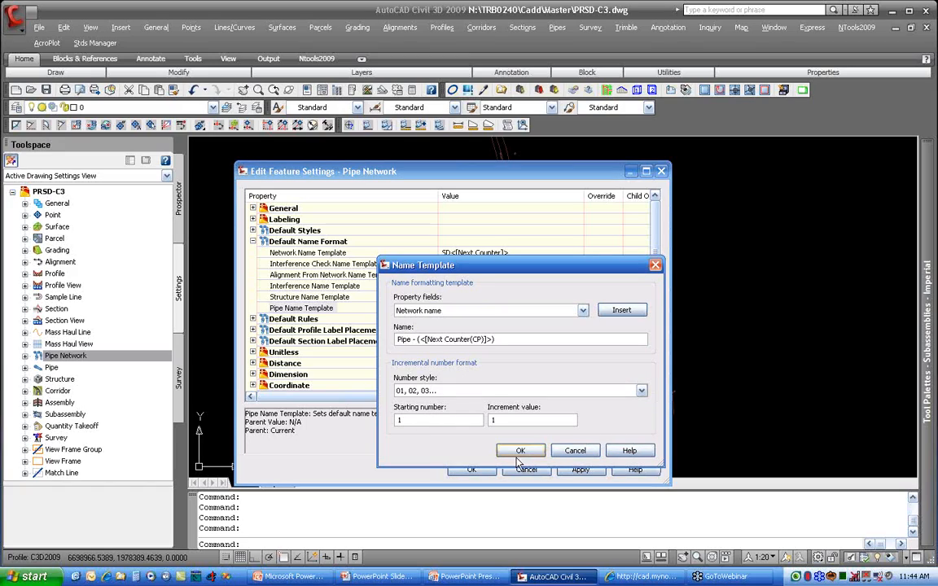
key("Return")
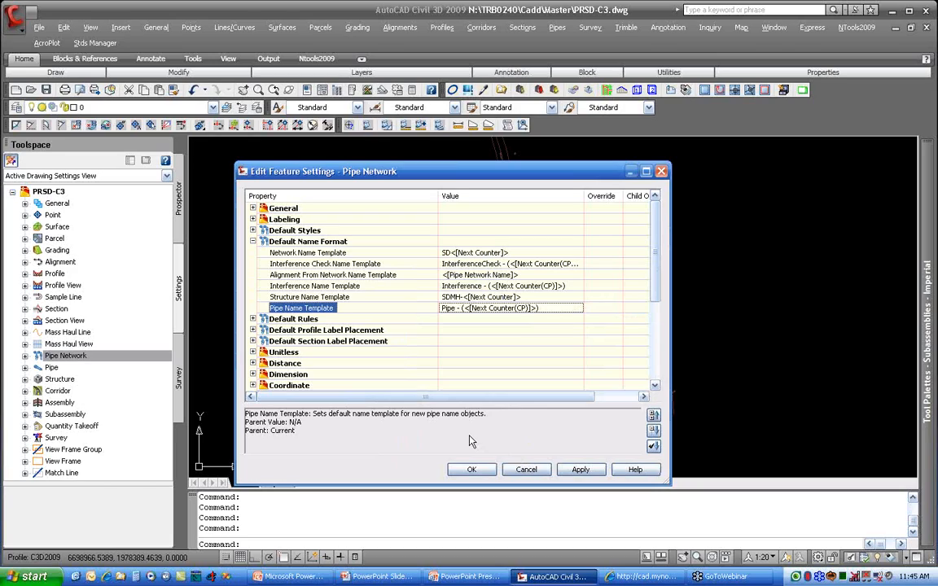
left_click(253, 241)
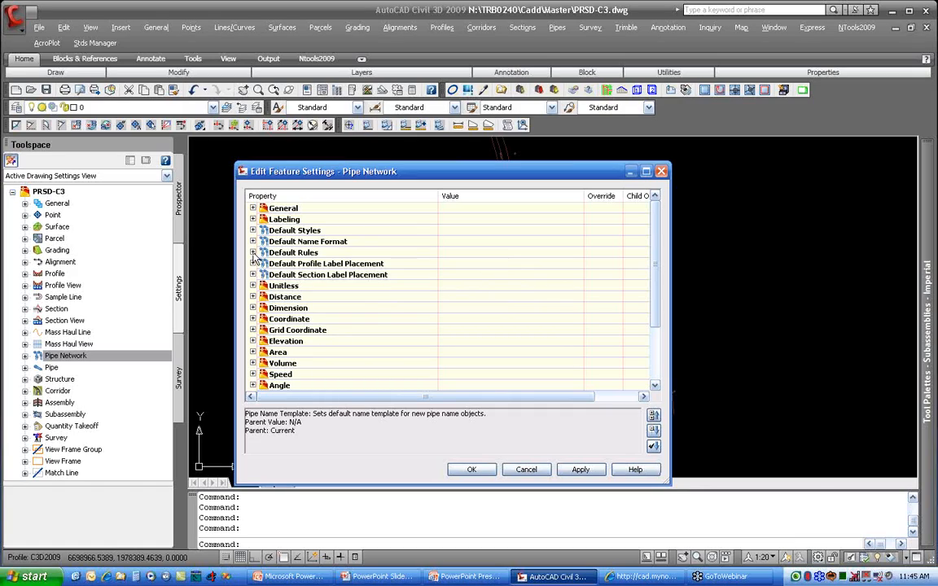
Step: Check the default pipe and structure rules and the default profile label placement settings
left_click(253, 253)
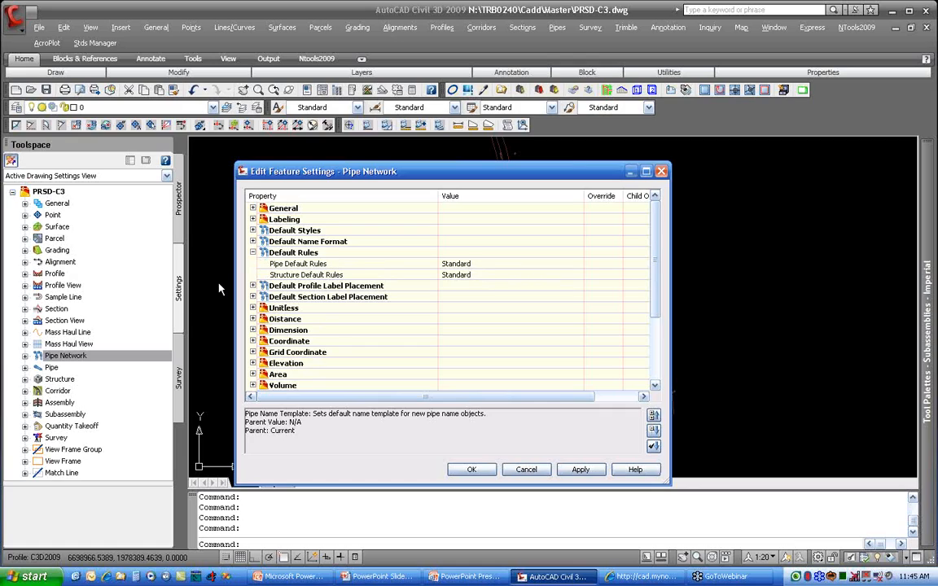
left_click(253, 253)
left_click(253, 263)
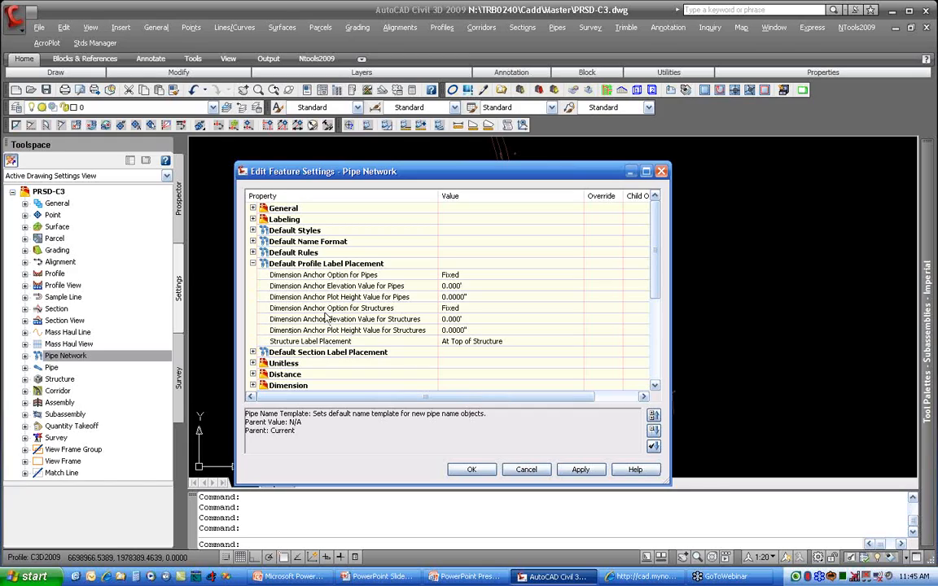
left_click(350, 311)
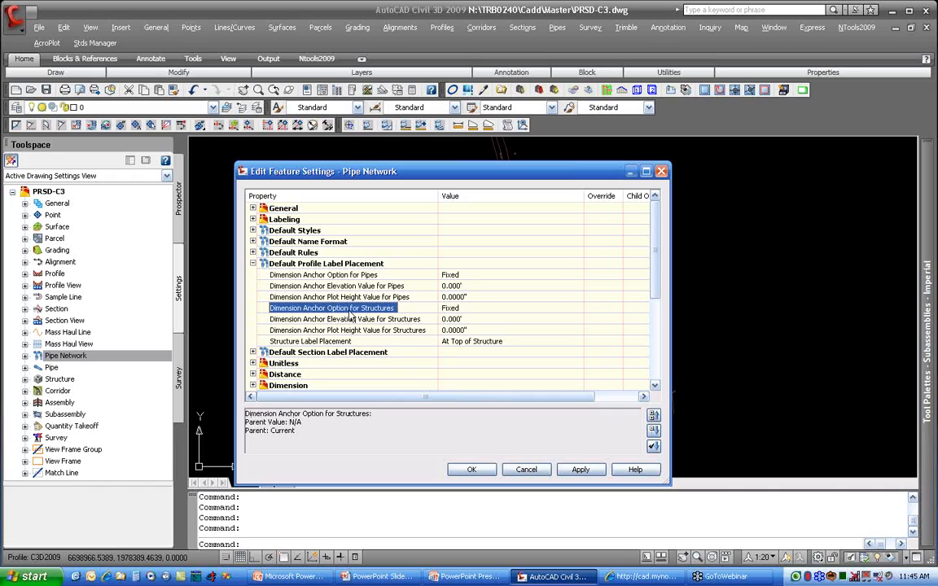
Step: For the default profile label placement, choose At Top of Structure for structure labels and Fixed as the structures' dimension anchor option
left_click(478, 342)
left_click(478, 342)
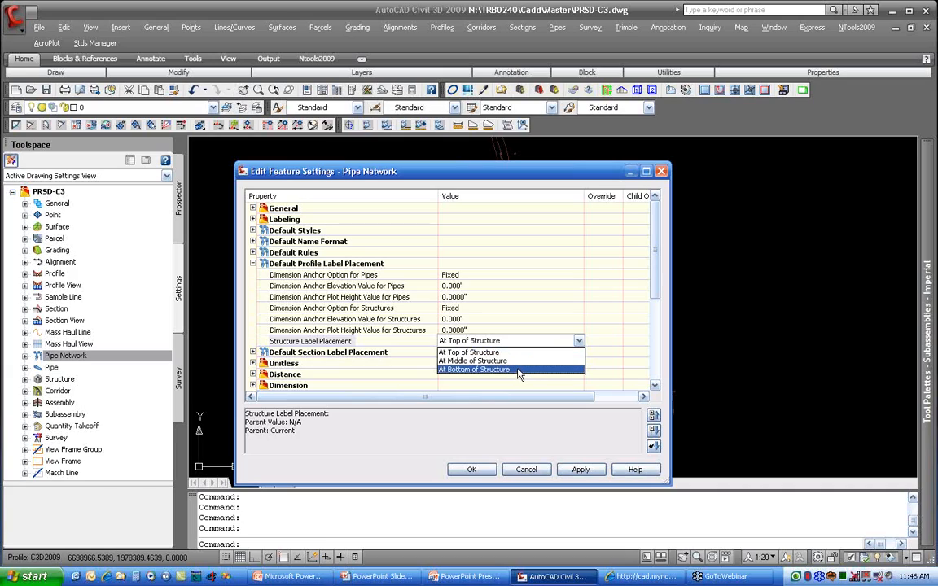
left_click(471, 352)
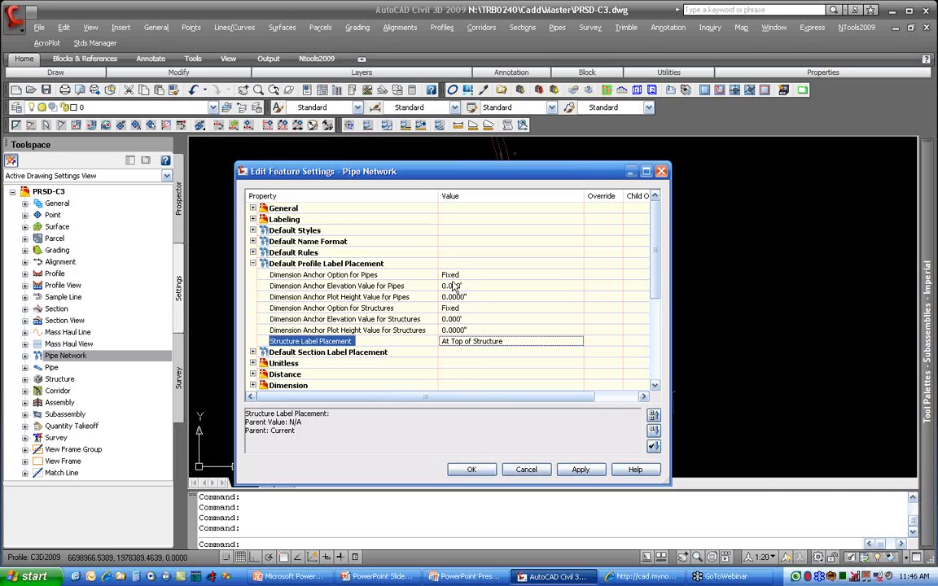
left_click(457, 309)
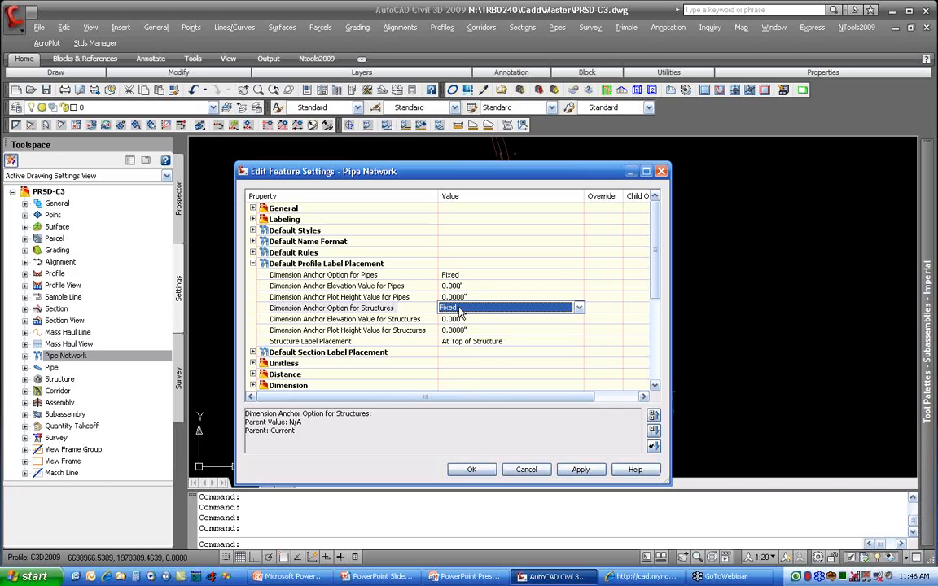
left_click(468, 309)
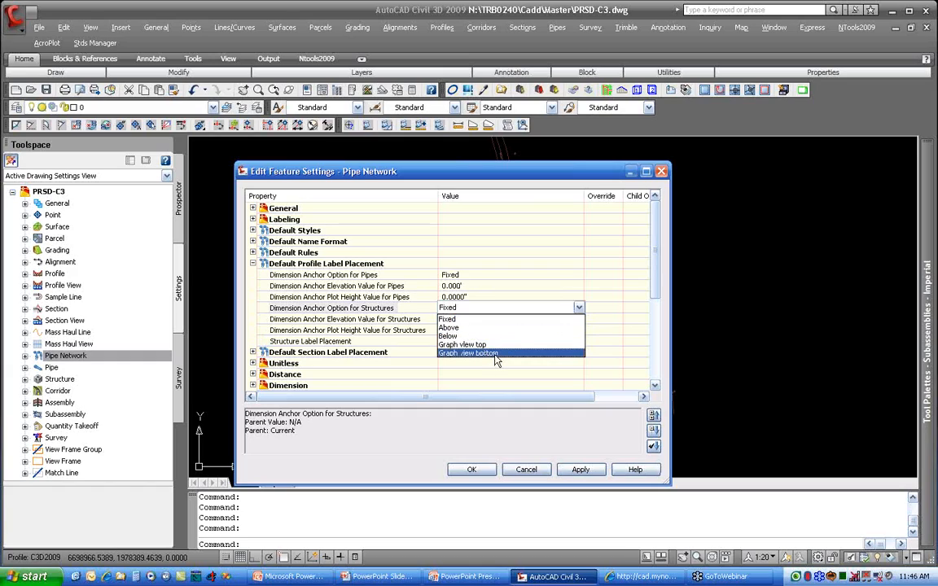
left_click(479, 318)
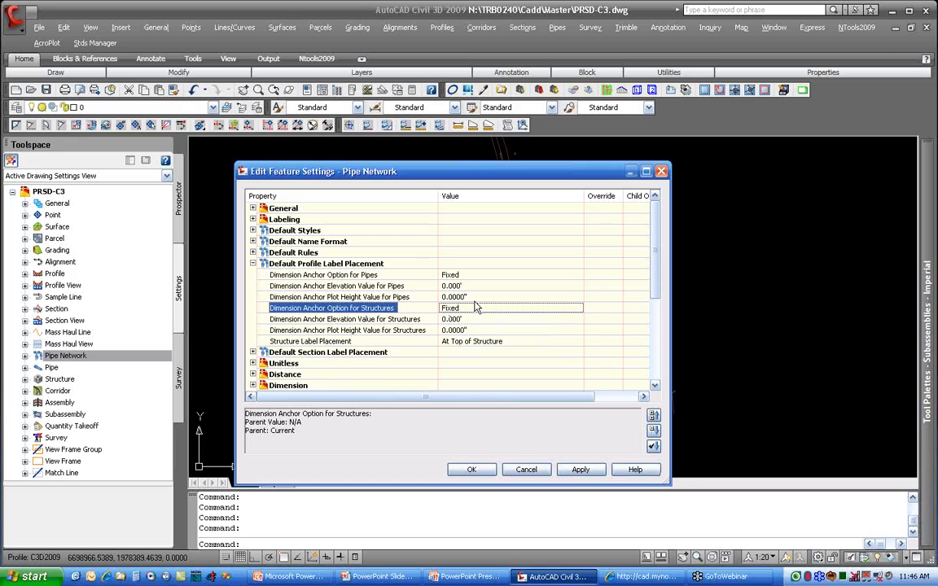
left_click(253, 263)
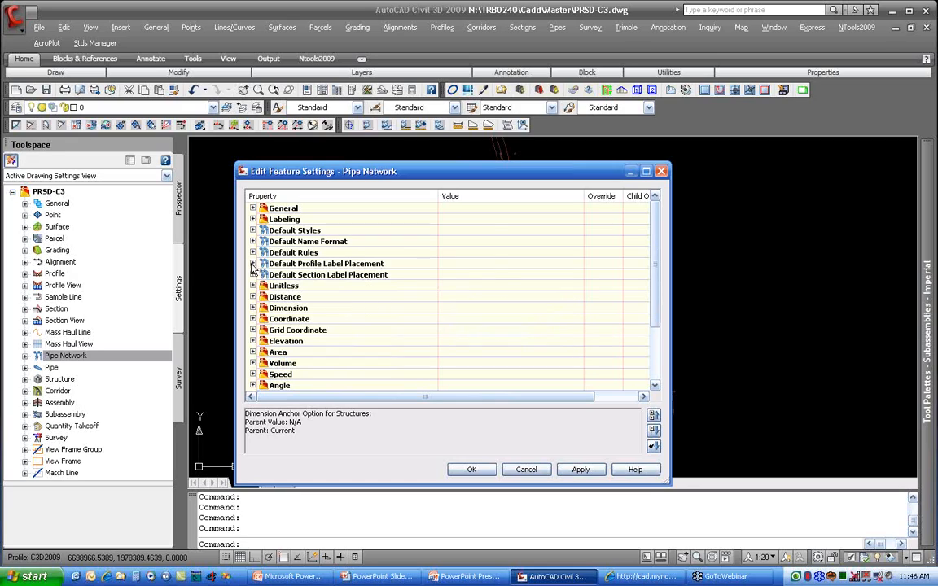
Step: Review the default section label placement and accept the Pipe Network feature settings
left_click(252, 275)
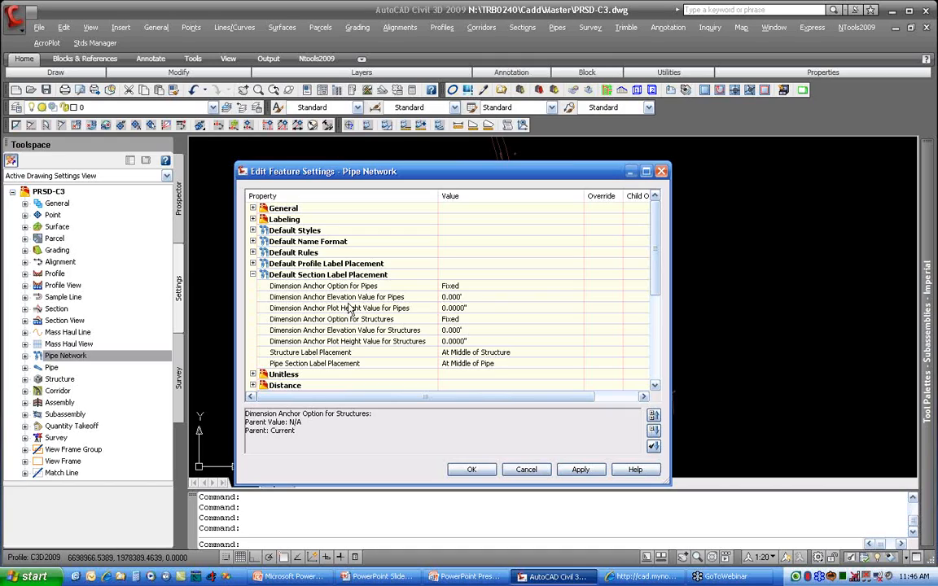
left_click(253, 274)
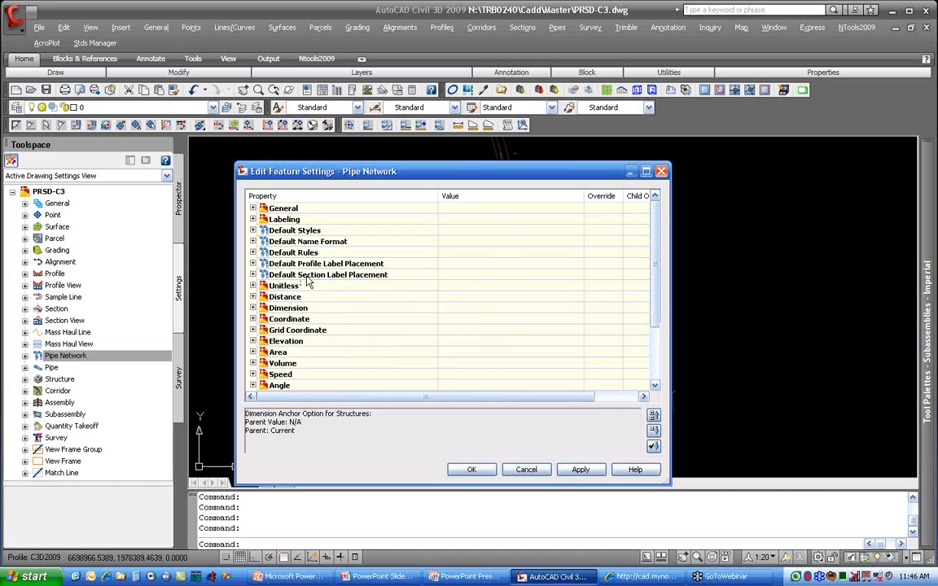
left_click(469, 470)
Step: Open the settings of the CreateNetwork command and set Pipe in Plan to true for labeling new parts
left_click(25, 356)
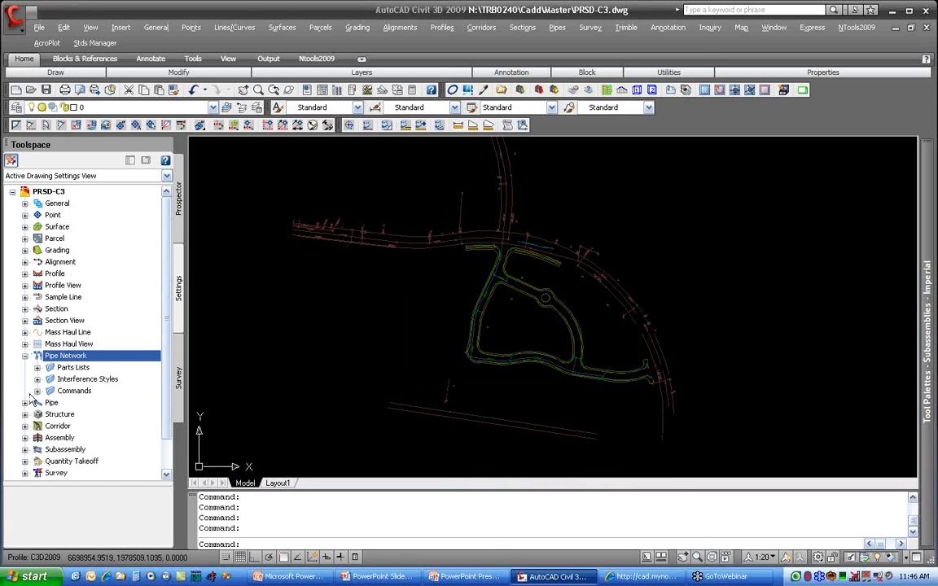
left_click(37, 391)
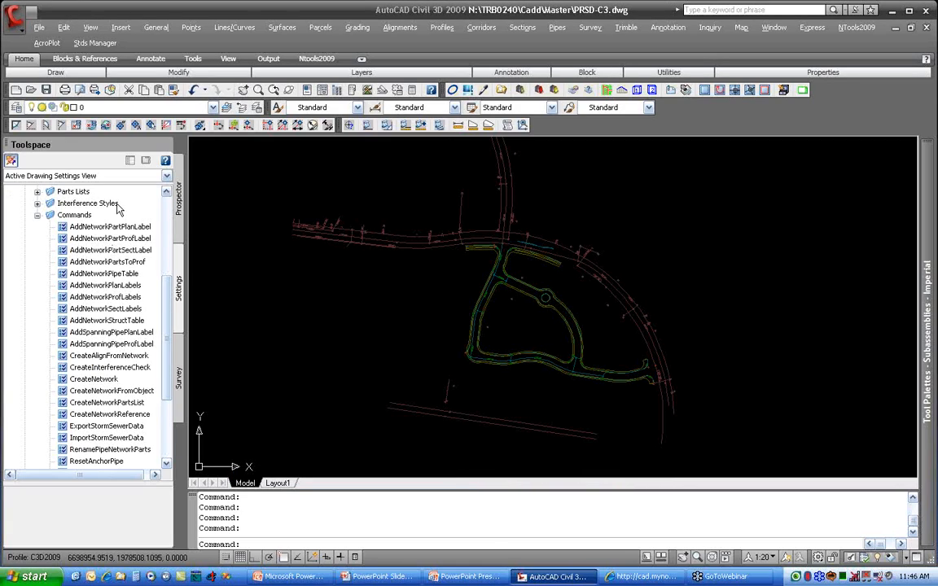
right_click(123, 380)
left_click(203, 385)
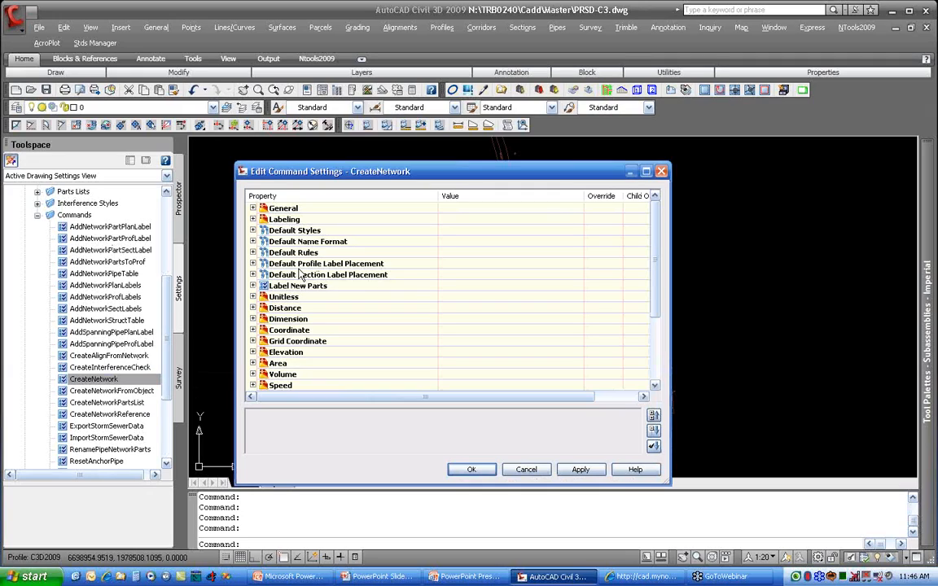
left_click(253, 286)
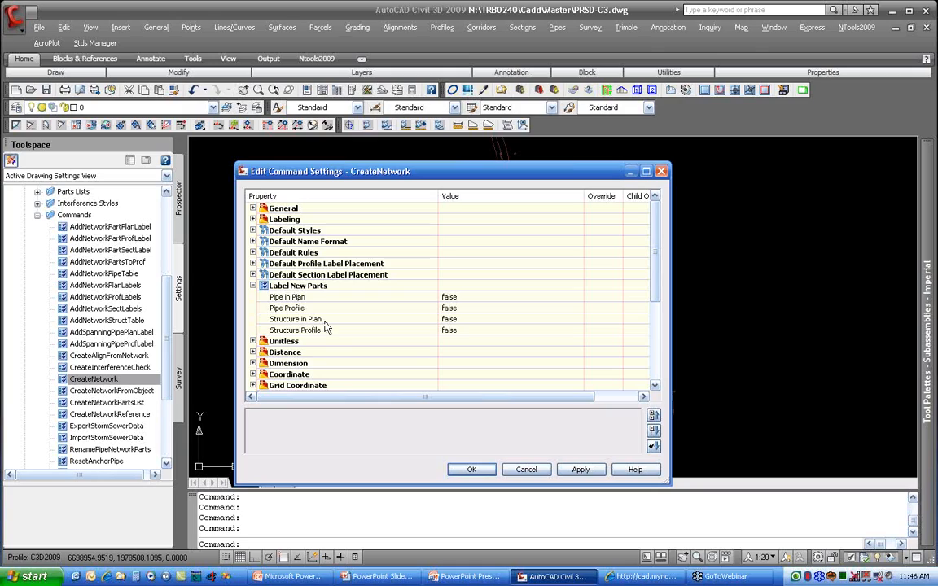
left_click(450, 298)
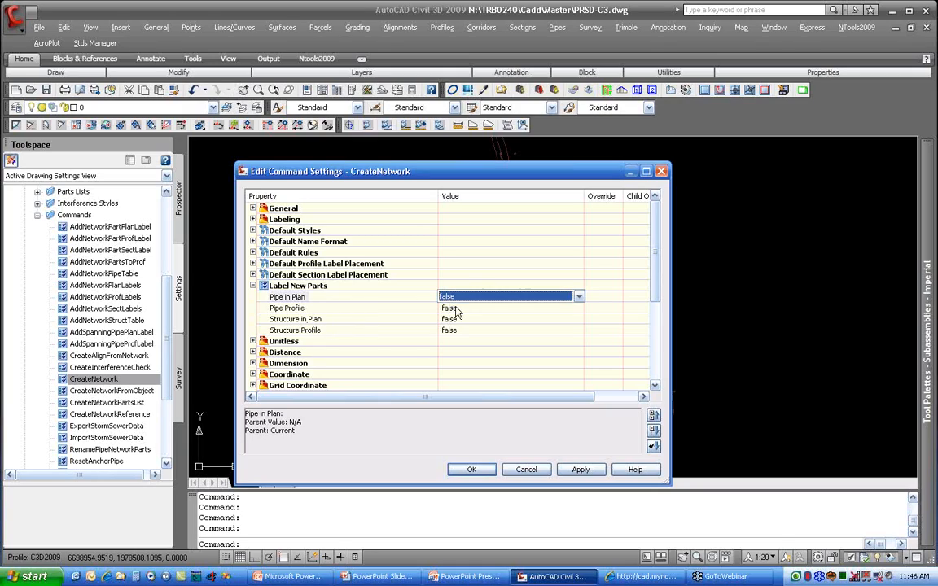
left_click(462, 309)
left_click(462, 310)
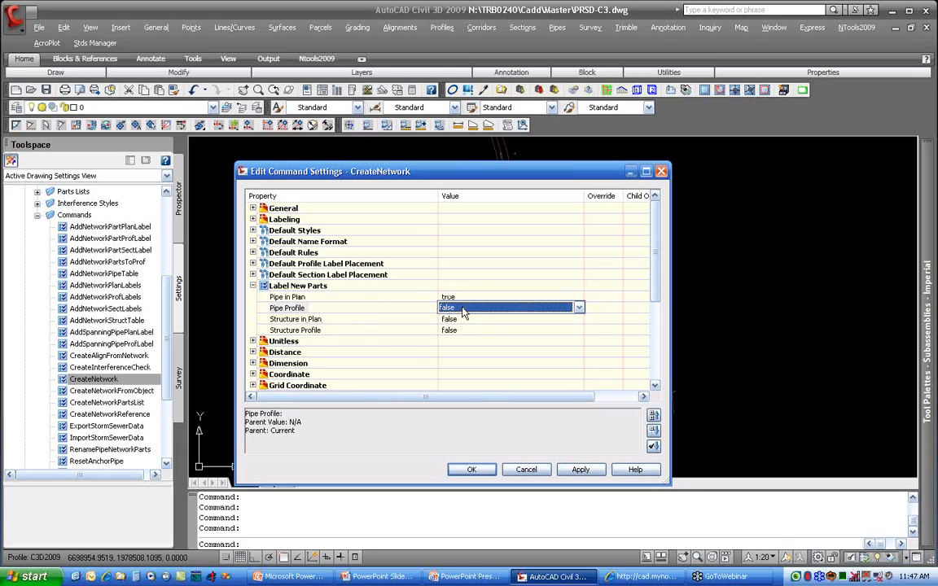
left_click(462, 309)
left_click(458, 329)
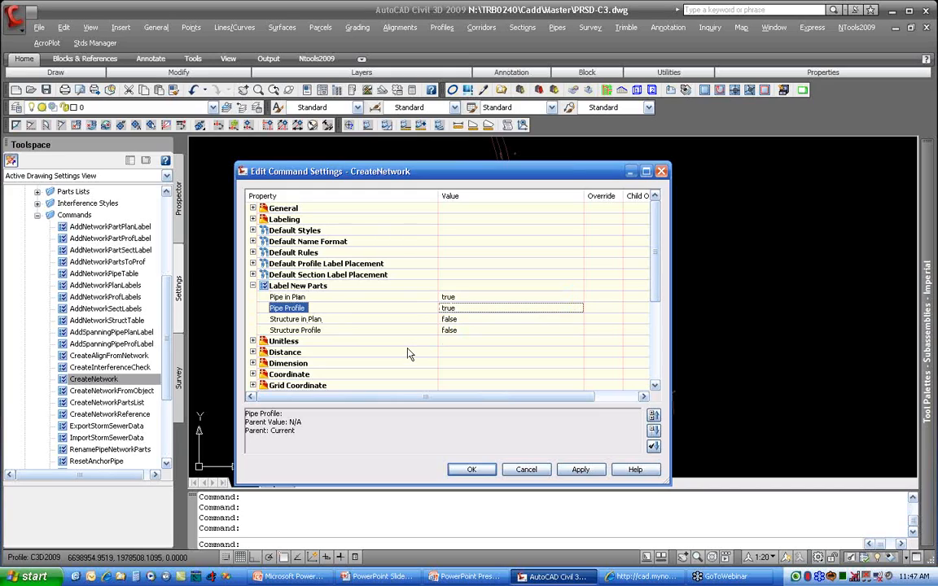
left_click(533, 309)
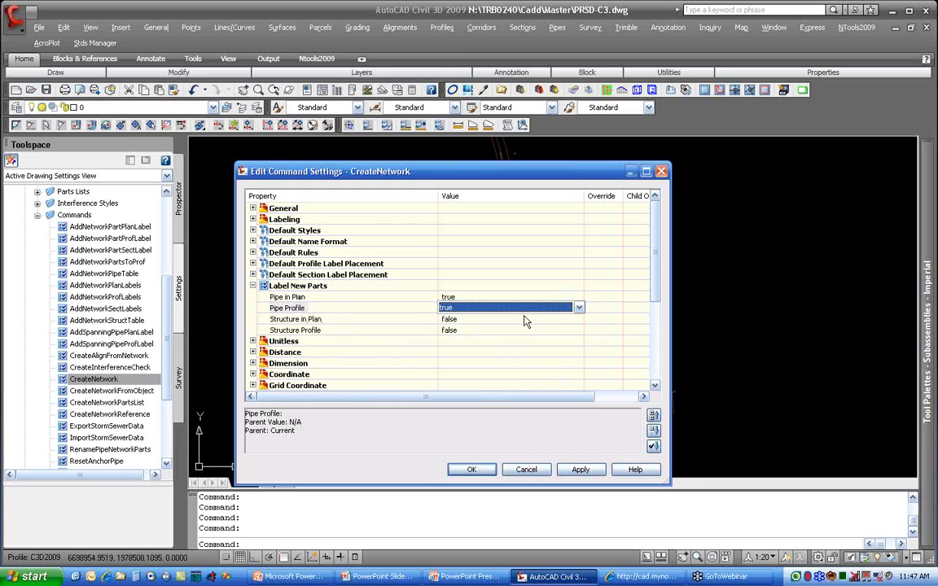
left_click(525, 308)
left_click(513, 329)
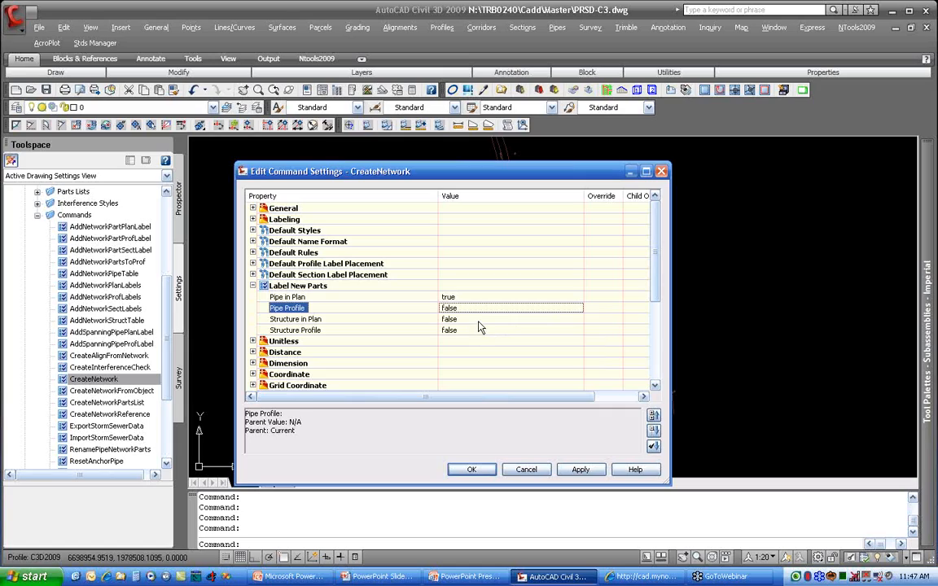
Step: Set Structure in Plan to true for labeling new parts
left_click(479, 320)
left_click(574, 319)
left_click(460, 330)
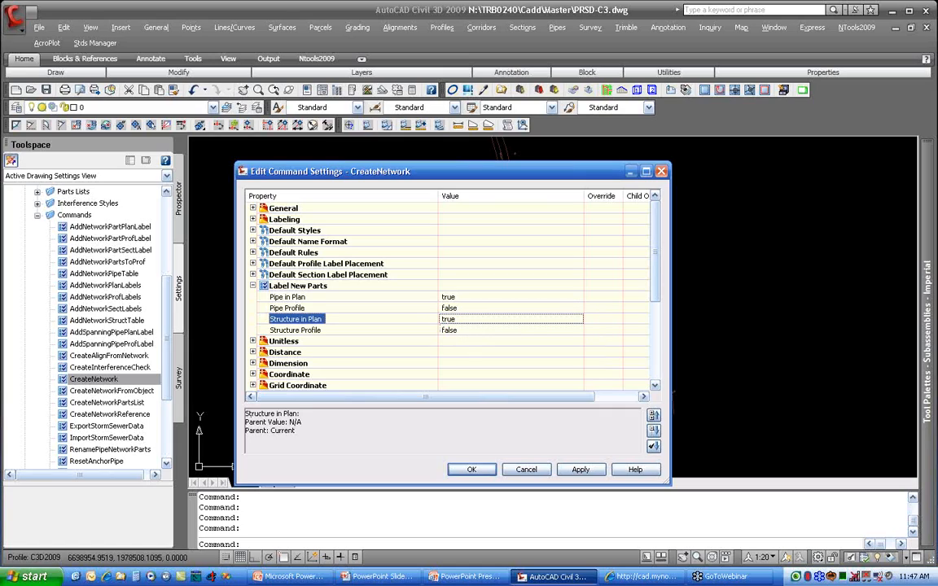
Step: Accept the CreateNetwork command settings and briefly show the Styles slide in the PowerPoint slide show before returning to Civil 3D
left_click(416, 331)
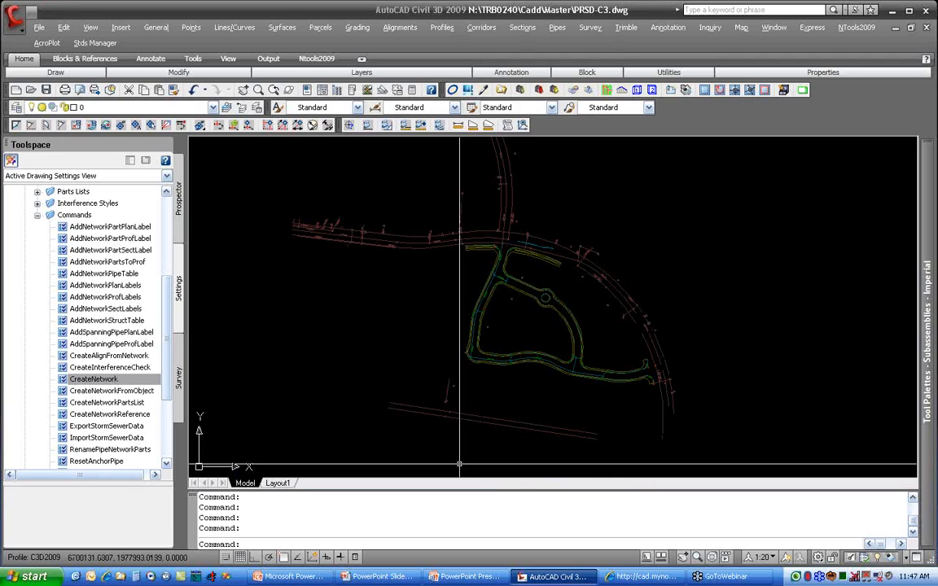
key("alt+Tab")
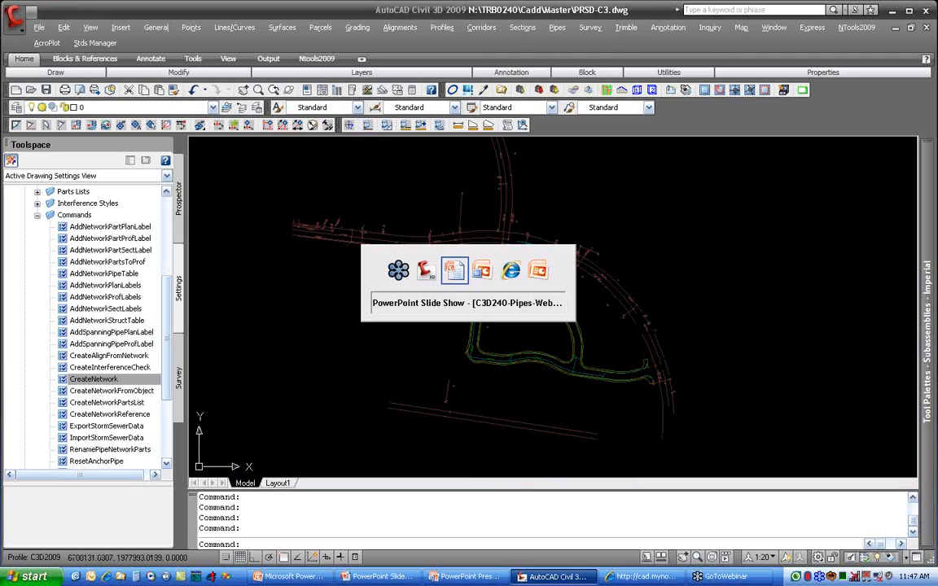
key("Right")
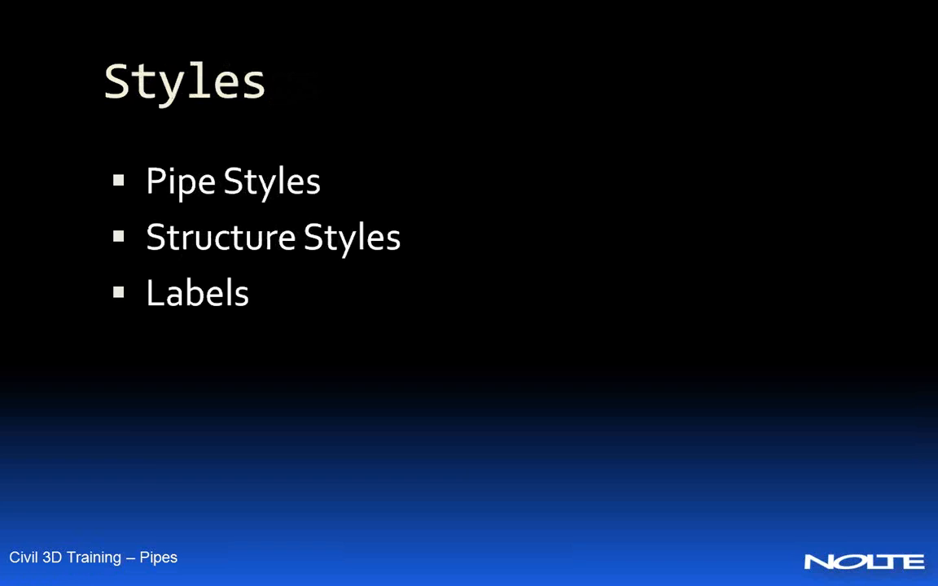
key("alt+Tab")
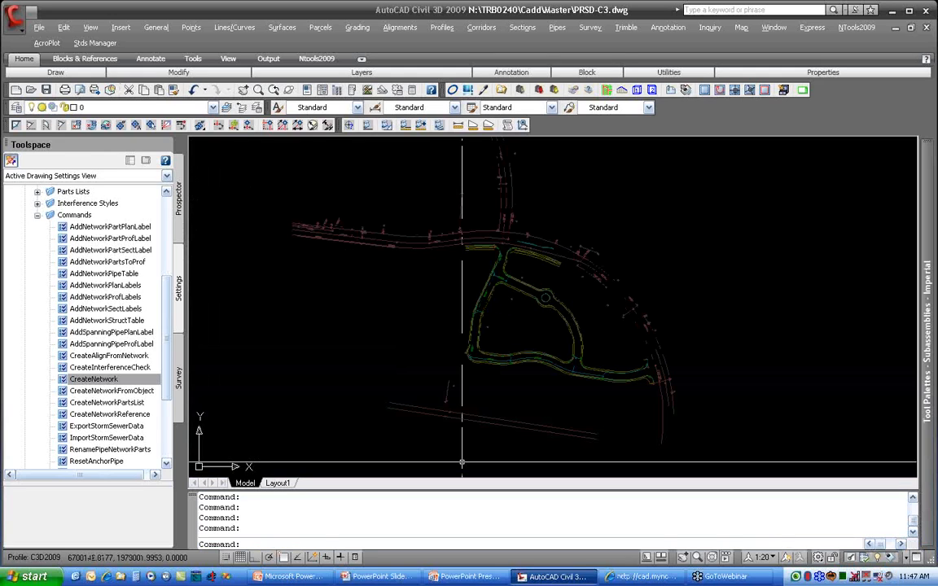
Step: List the drawing's pipe styles in the settings tree and widen the Toolspace until their full names are readable
left_click(36, 214)
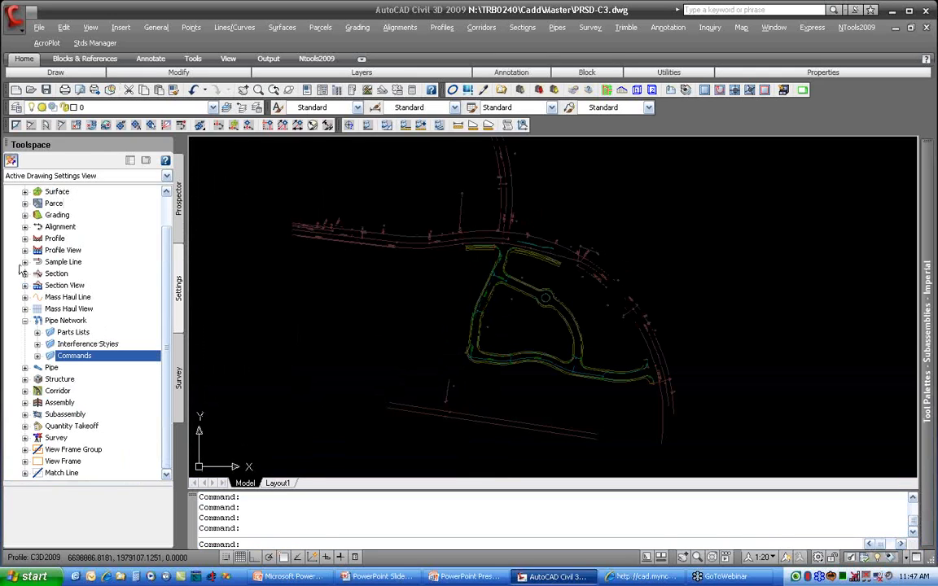
left_click(25, 367)
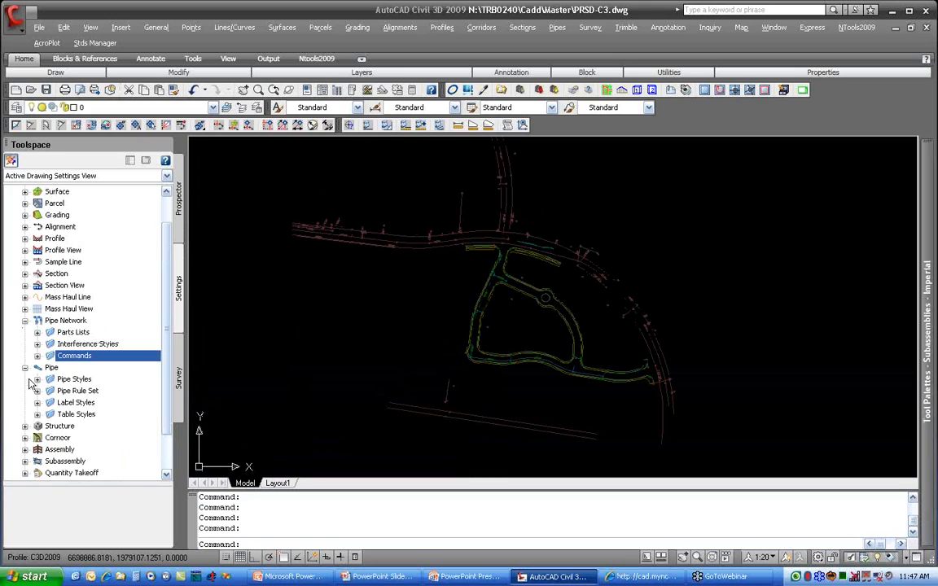
left_click(37, 333)
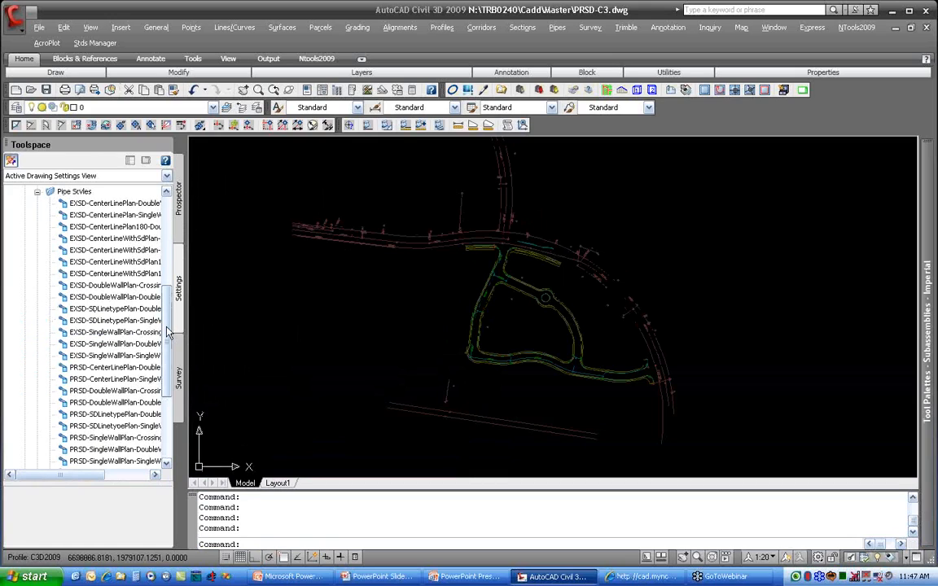
left_click_drag(186, 318, 276, 340)
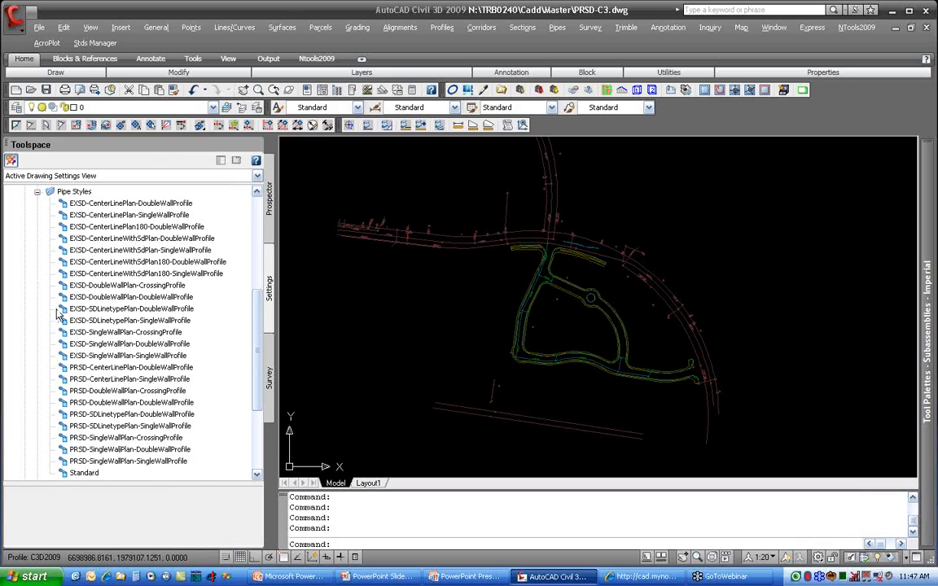
Step: Collapse the pipe styles and list the drawing's structure styles in the settings tree
left_click(36, 191)
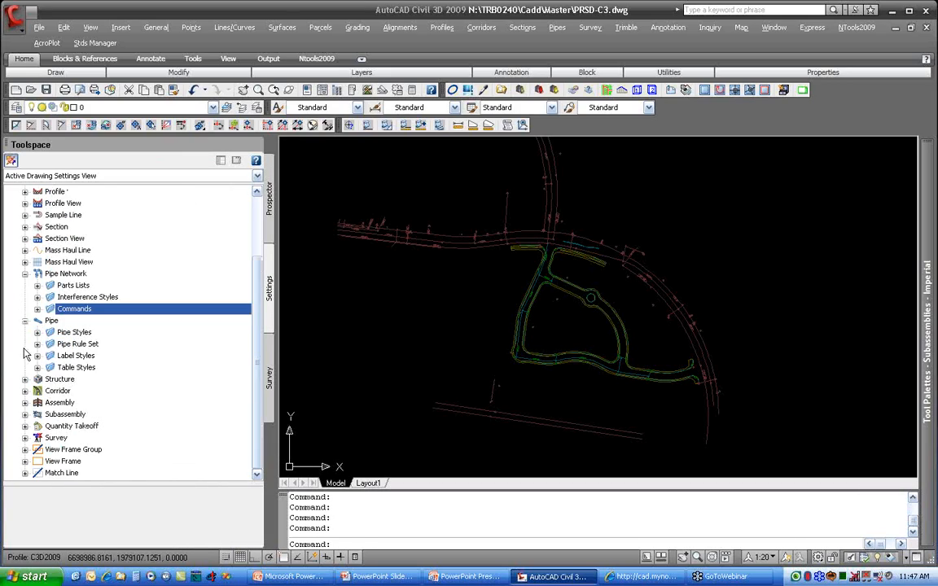
left_click(25, 379)
left_click(37, 391)
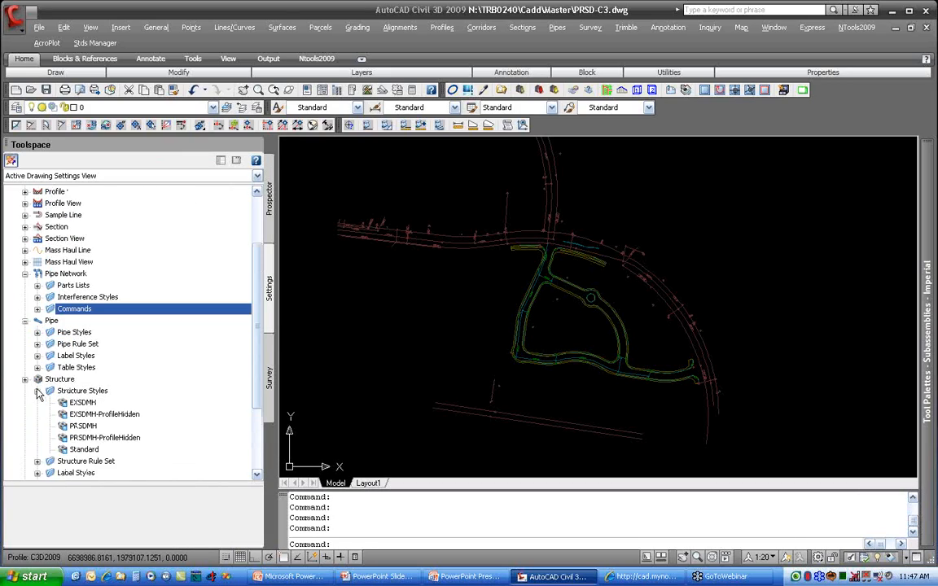
scroll(82, 366, "down", 2)
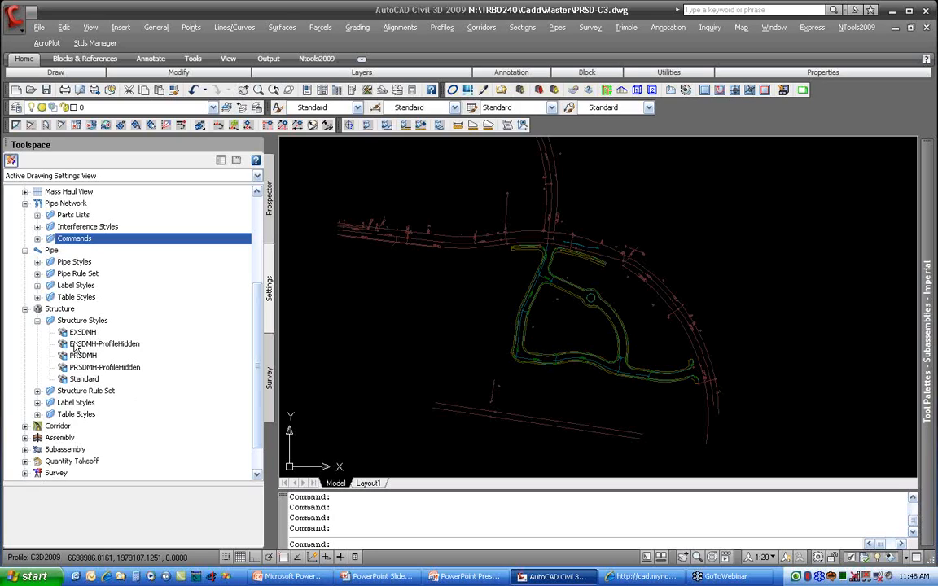
Step: Switch to the Nolte Civil 3D 2009 Style Library in Internet Explorer and open the pipe object styles for SD Pipe
left_click(639, 576)
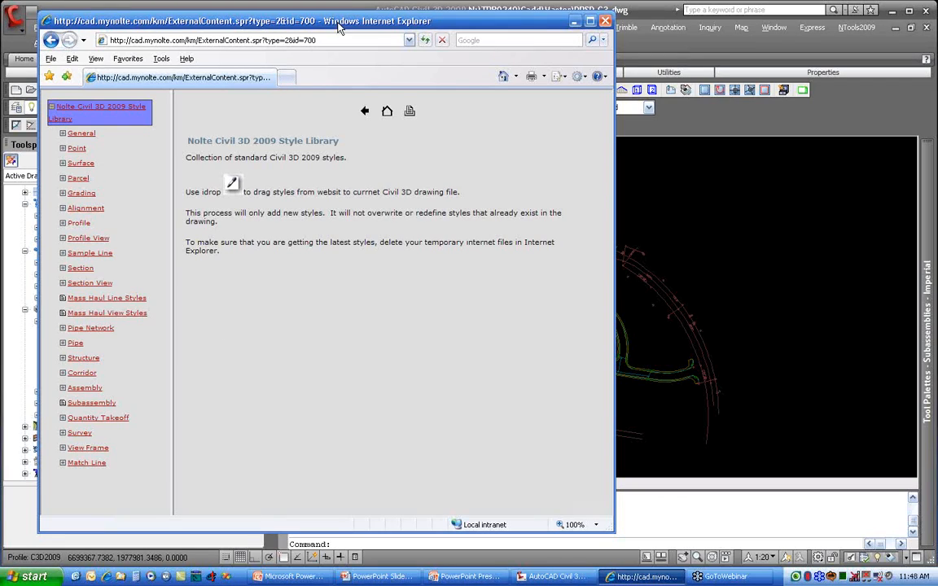
left_click_drag(302, 20, 417, 181)
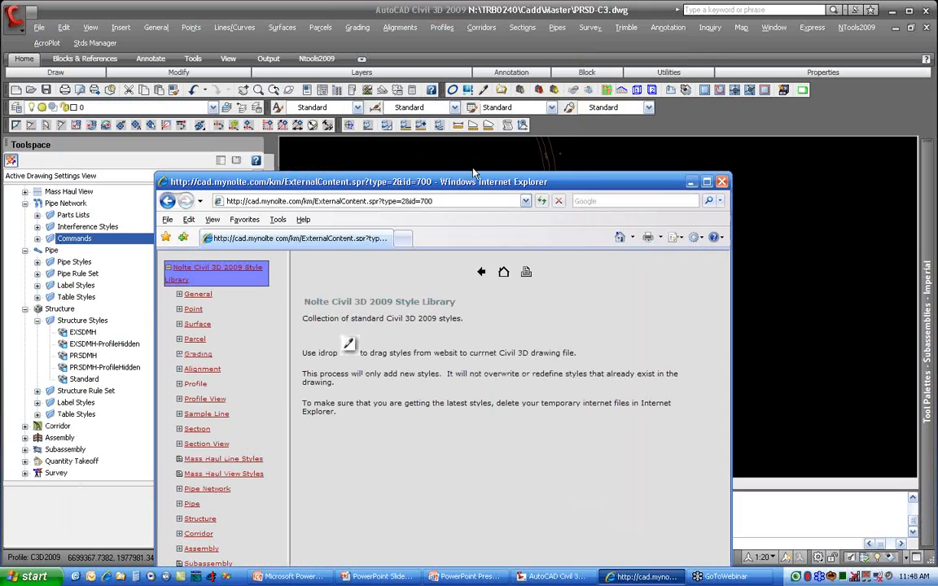
left_click_drag(478, 188, 478, 31)
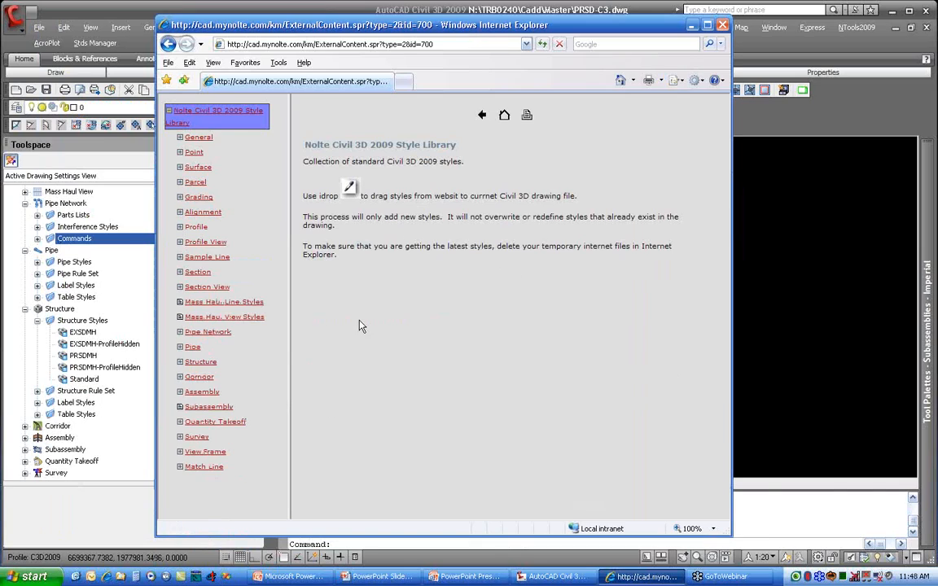
left_click(194, 348)
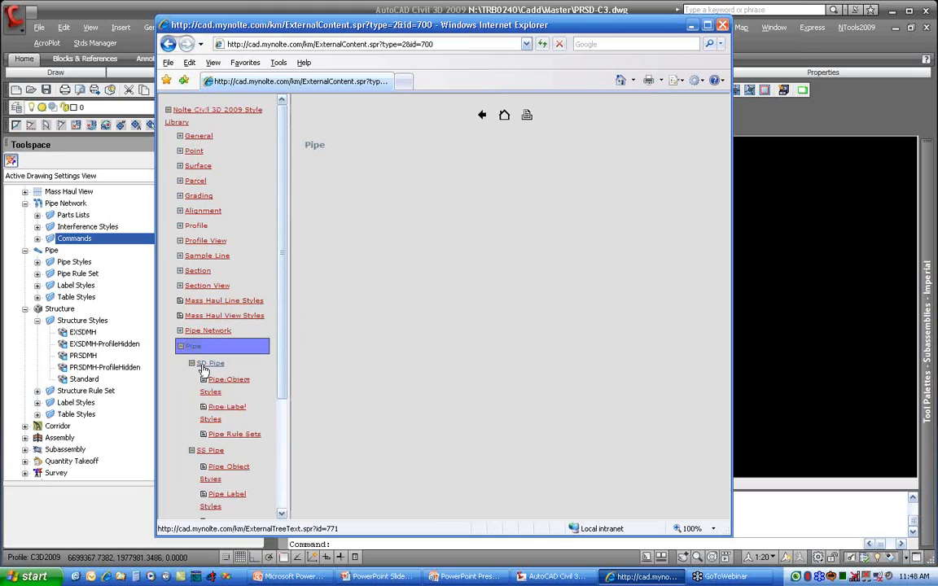
scroll(202, 371, "down", 3)
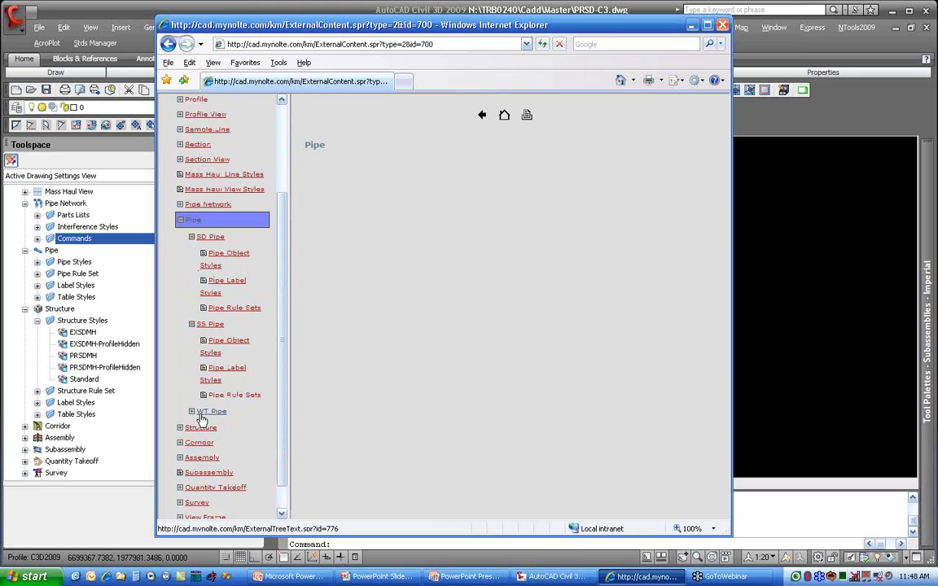
left_click(245, 258)
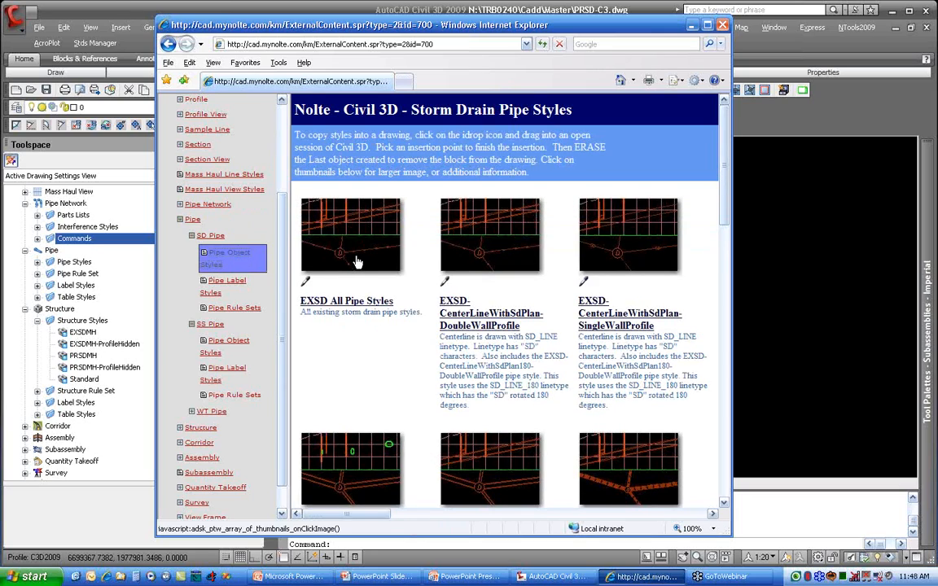
Step: Examine the larger previews of EXSD All Pipe Styles and PRSD-SDLinetypePlan-SingleWallProfile, returning to the storm drain pipe styles page
left_click(319, 233)
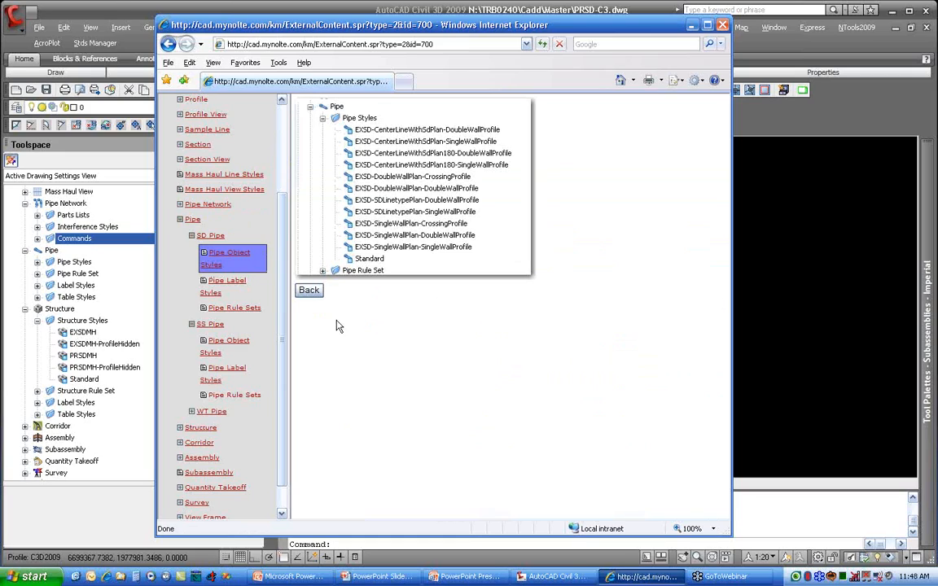
left_click(309, 291)
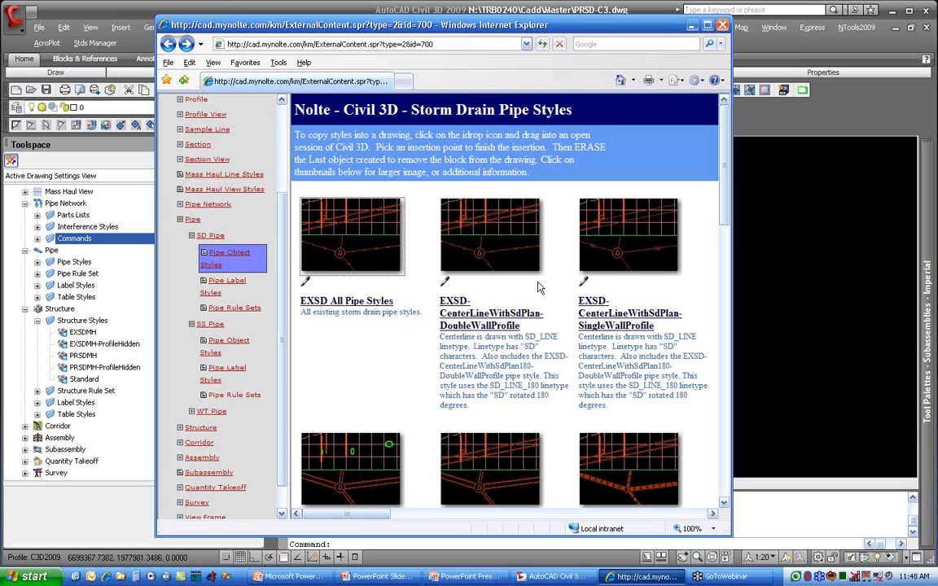
scroll(527, 301, "down", 4)
scroll(527, 301, "down", 8)
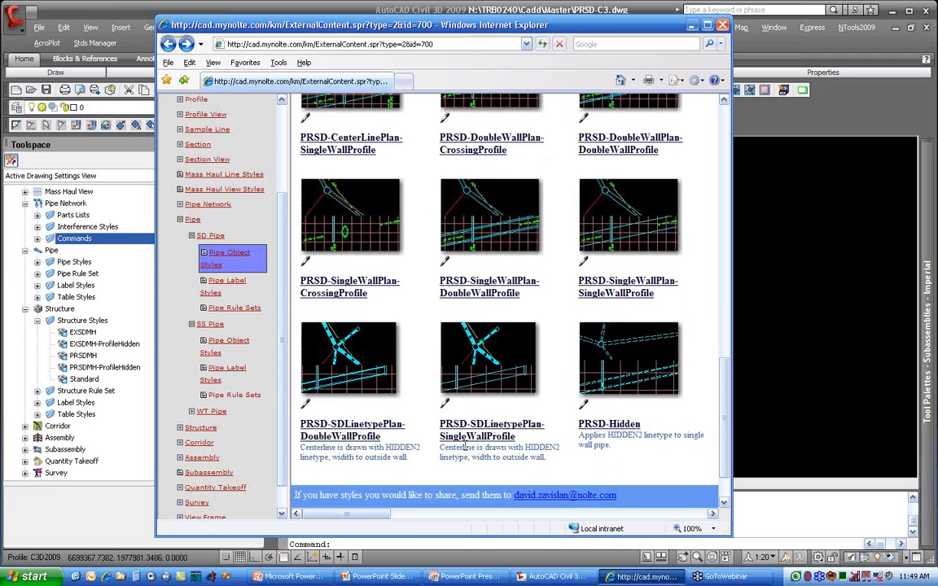
left_click(486, 370)
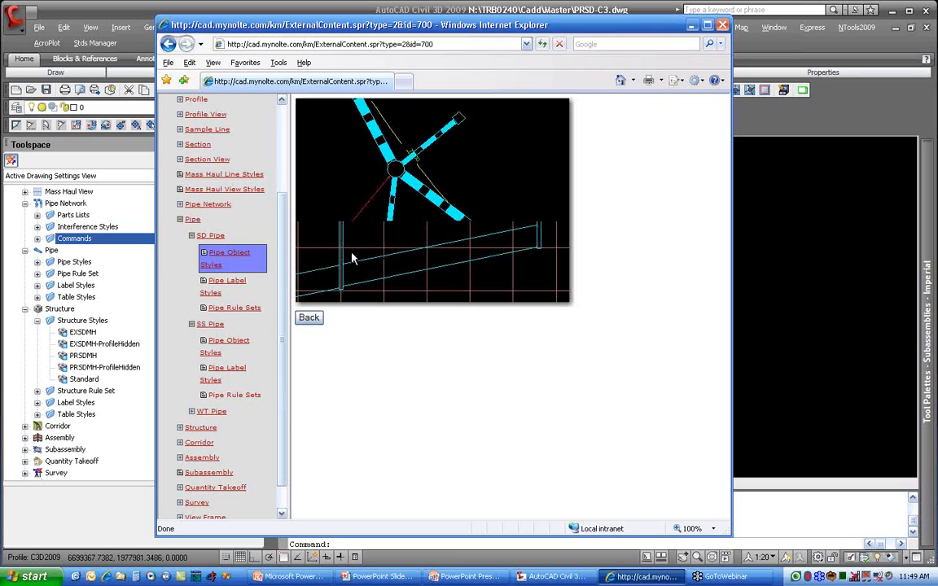
left_click(309, 318)
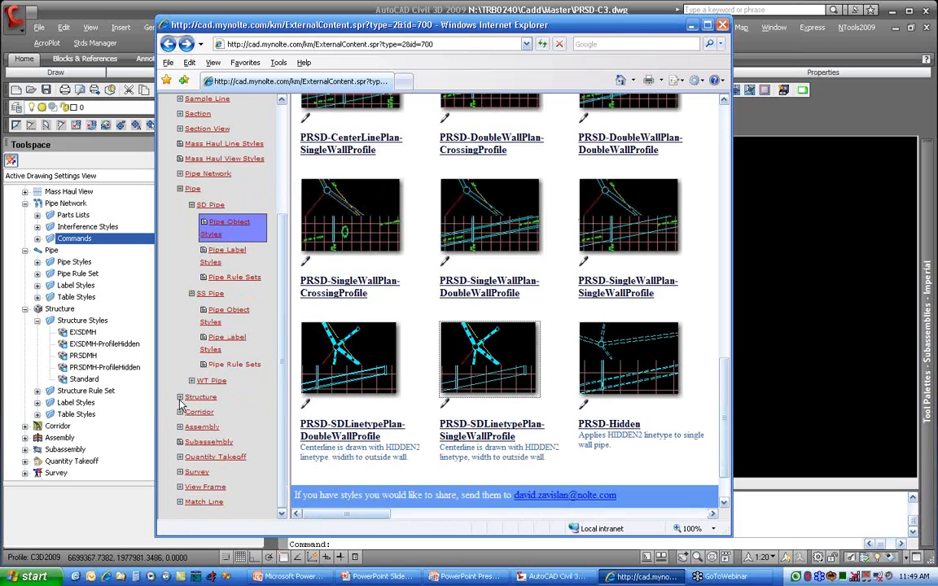
Step: Open the structure object styles for SD Structure in the library and look through the available styles
left_click(181, 399)
left_click(223, 433)
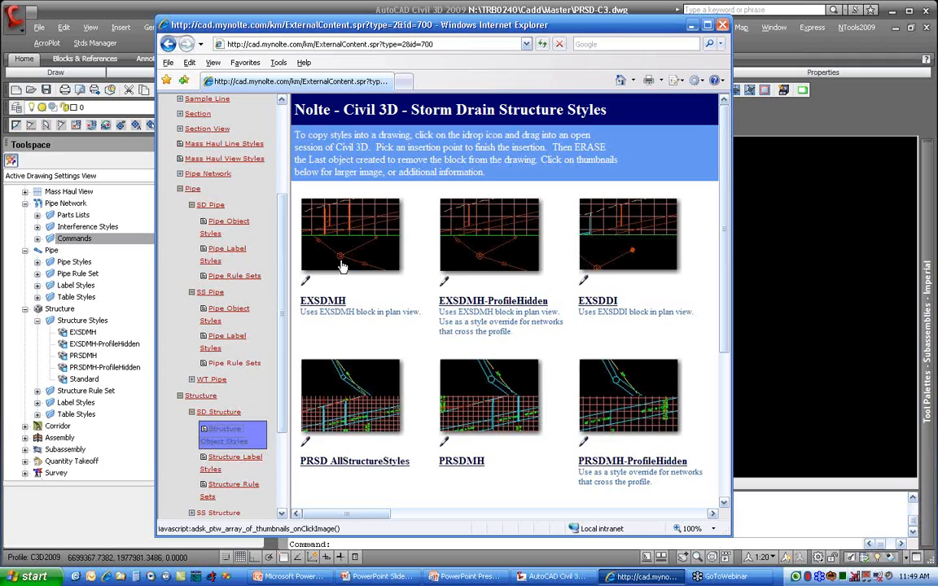
scroll(395, 387, "down", 1)
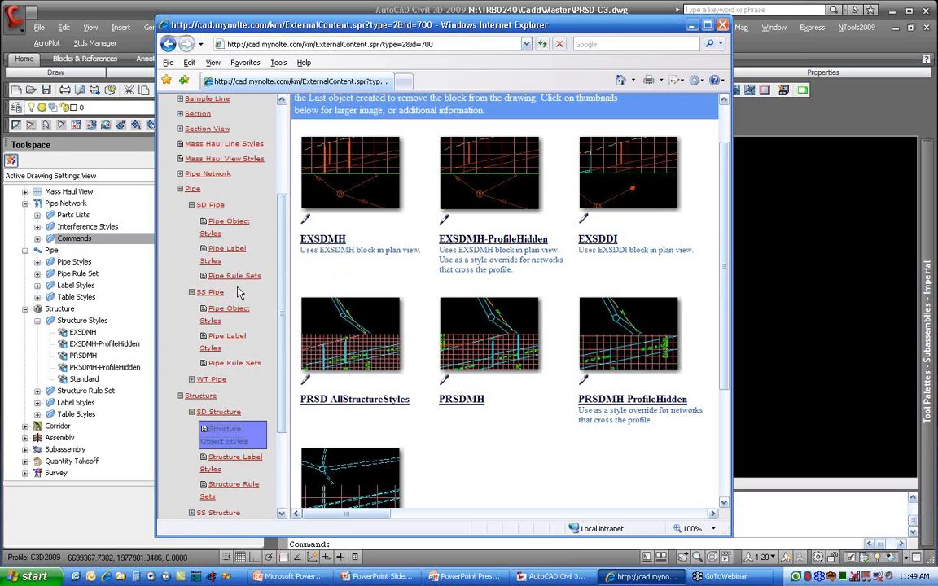
Step: Switch back to Civil 3D and open the PRSD-SDLinetypePlan-SingleWallProfile pipe style for editing
left_click(86, 309)
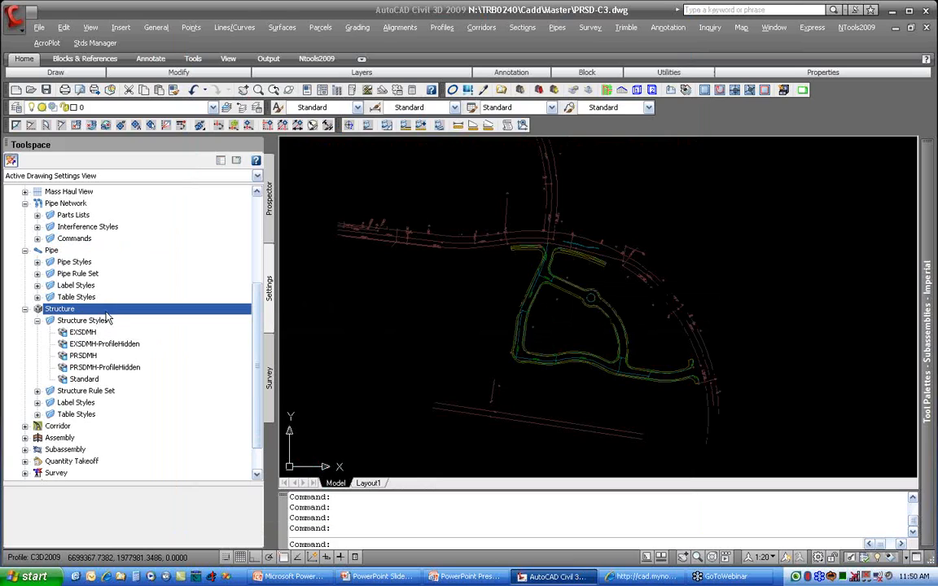
left_click(37, 261)
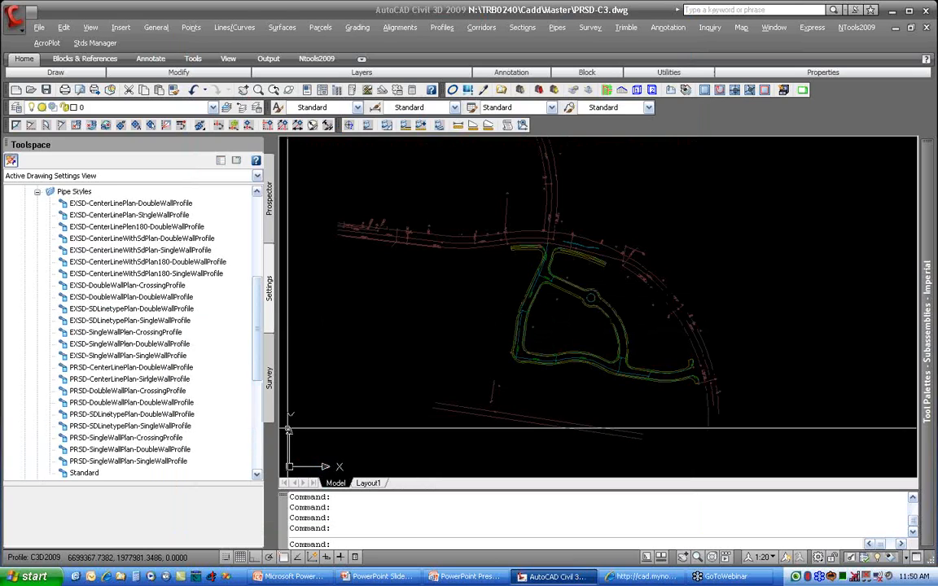
left_click(131, 426)
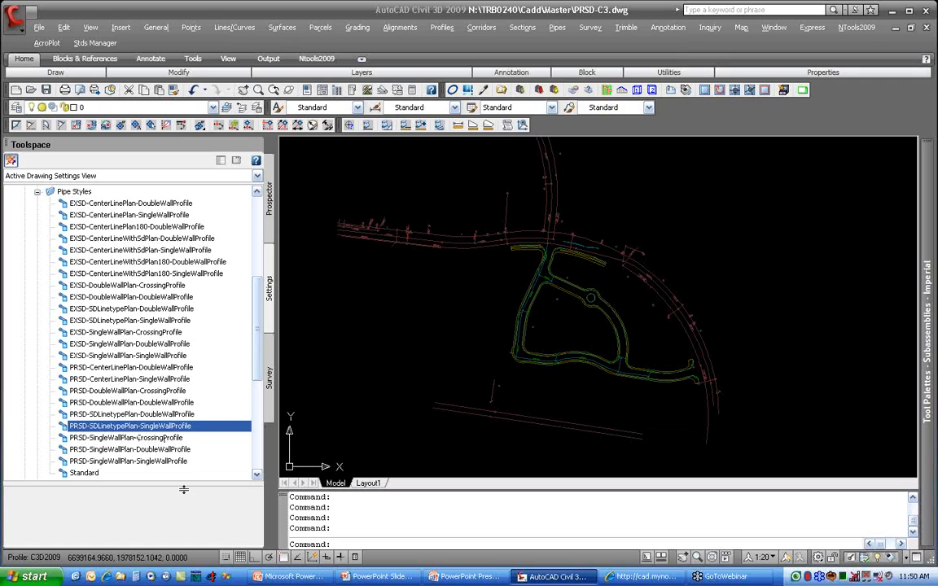
right_click(244, 427)
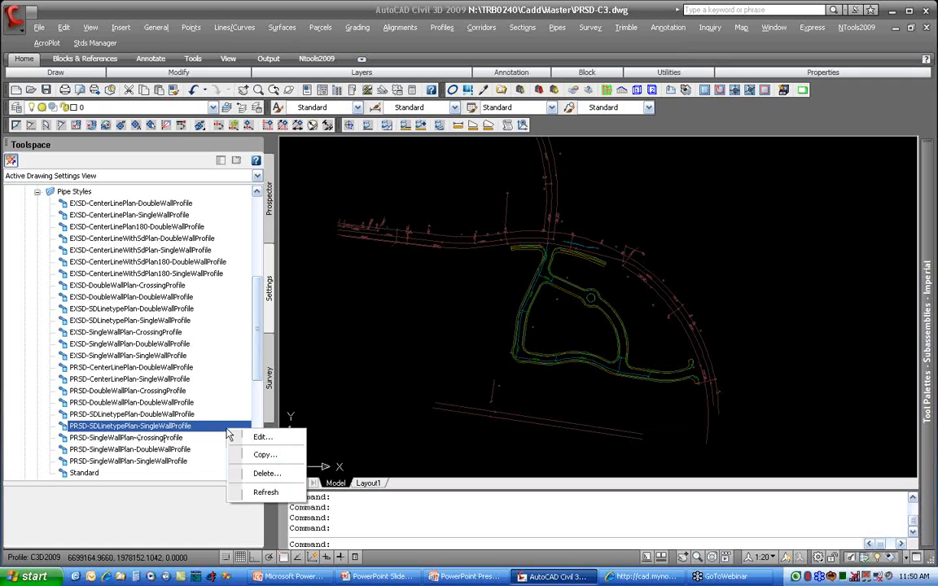
left_click(255, 434)
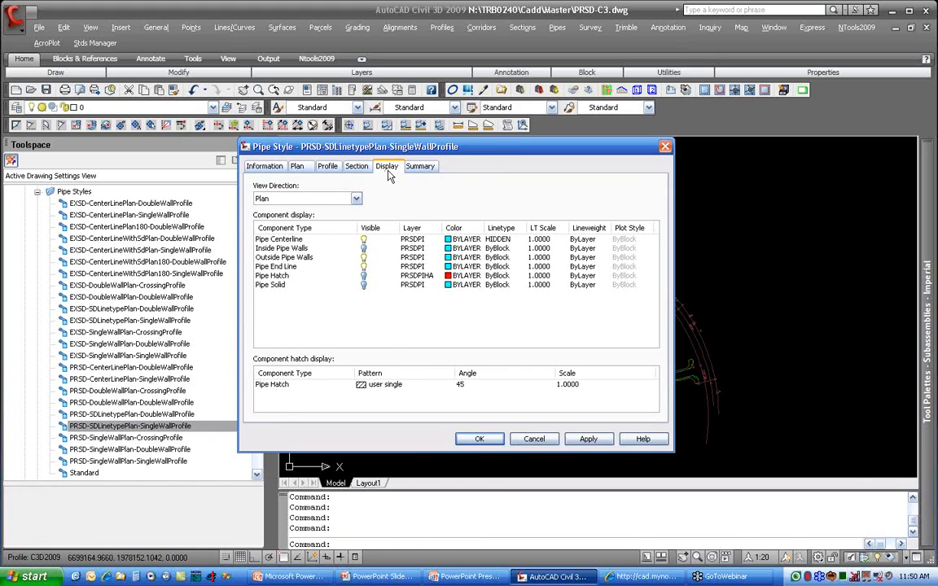
Step: Choose the HIDDEN linetype for the Pipe Centerline component in the style's plan display
left_click(364, 248)
left_click(494, 241)
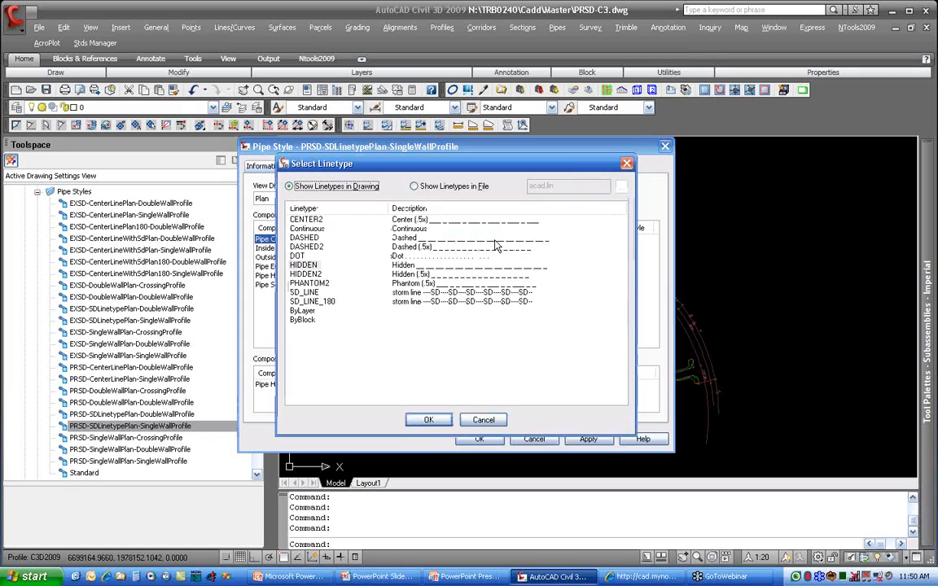
left_click(298, 276)
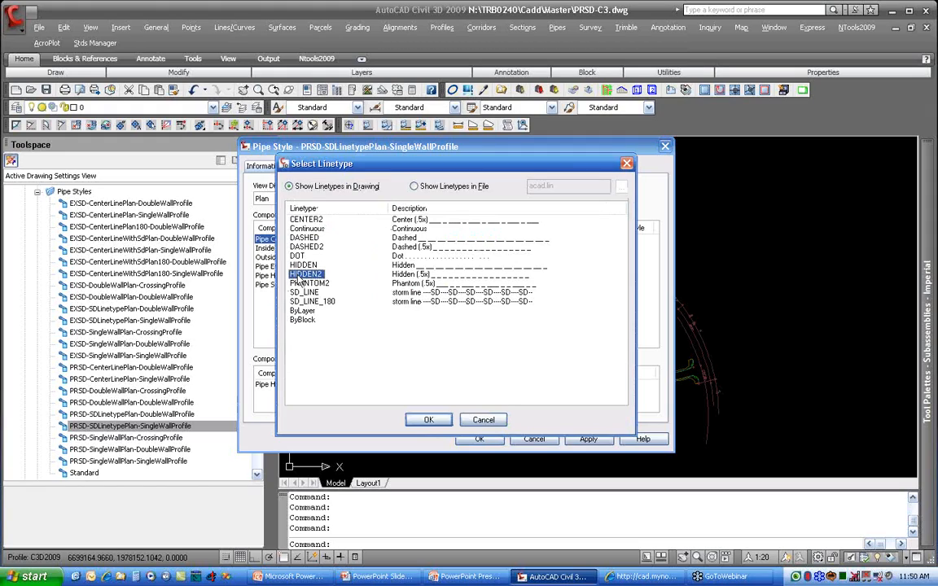
left_click(316, 268)
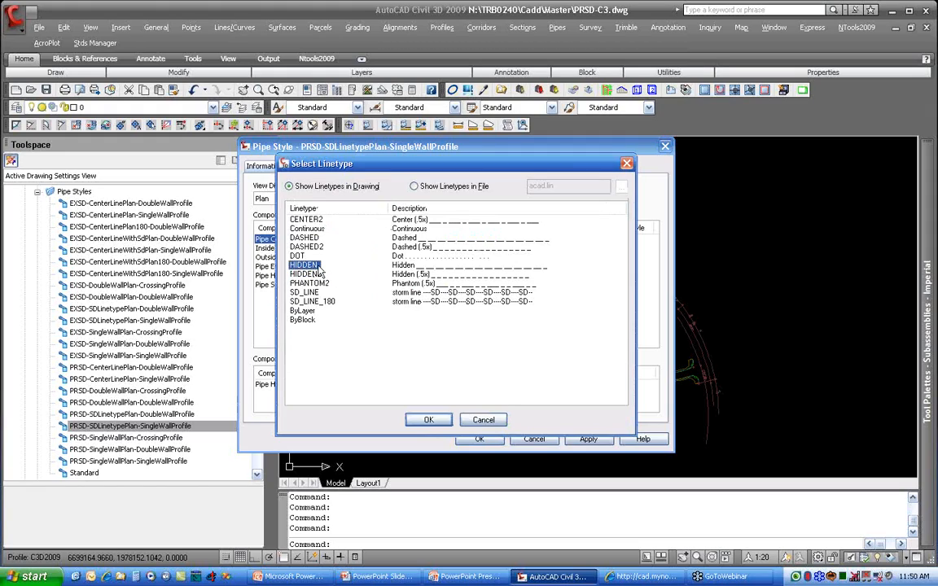
left_click(429, 420)
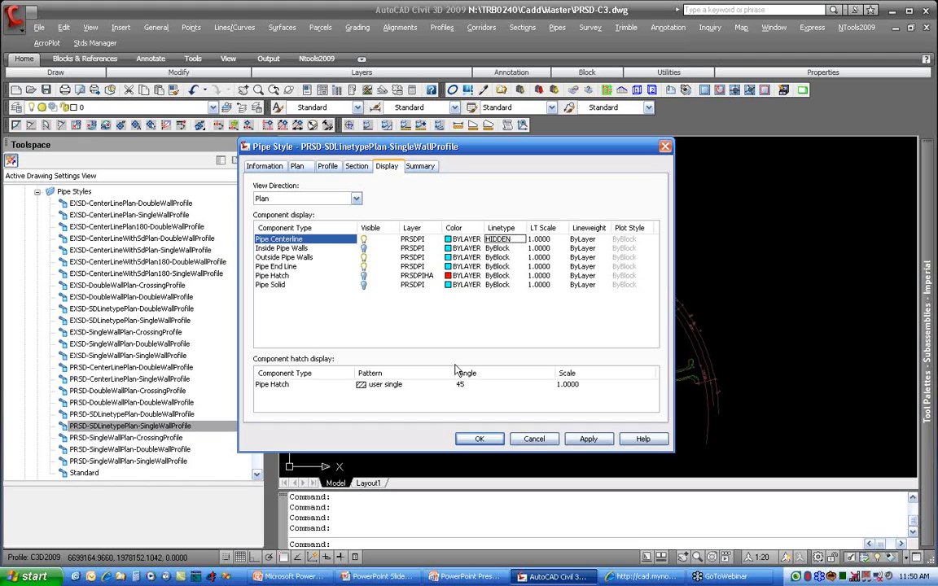
Step: Review the pipe style's plan settings, its component display for the Profile view direction, and its profile settings
left_click(287, 257)
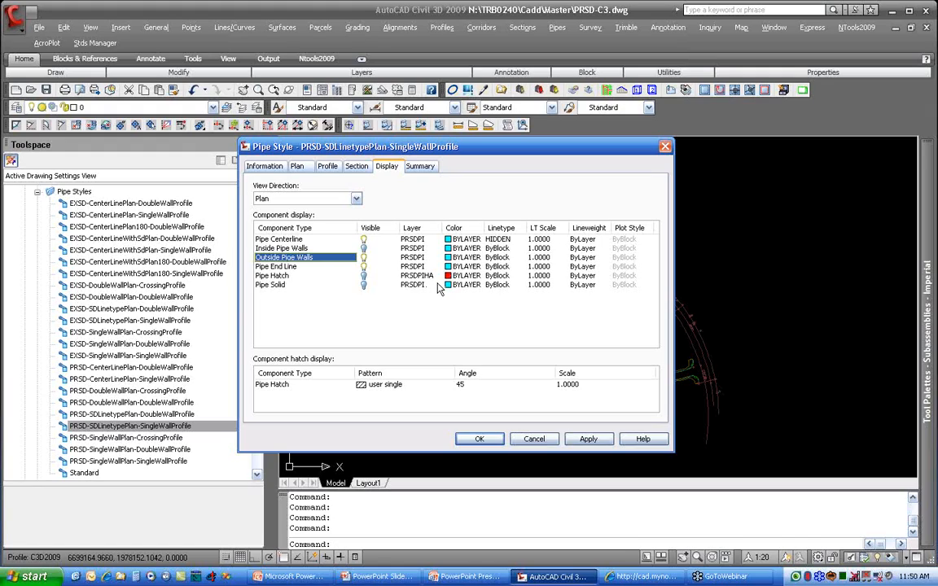
left_click(298, 167)
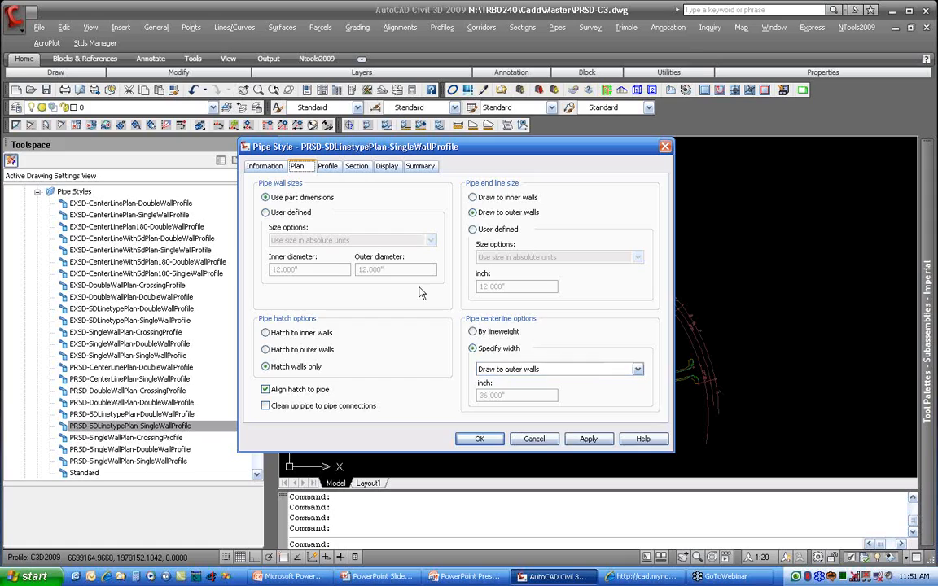
left_click(387, 165)
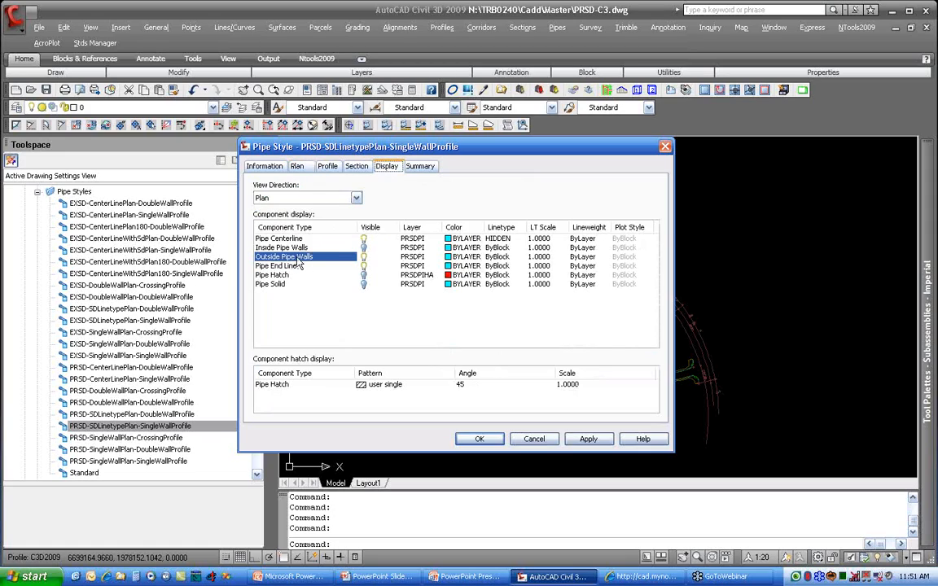
left_click(290, 197)
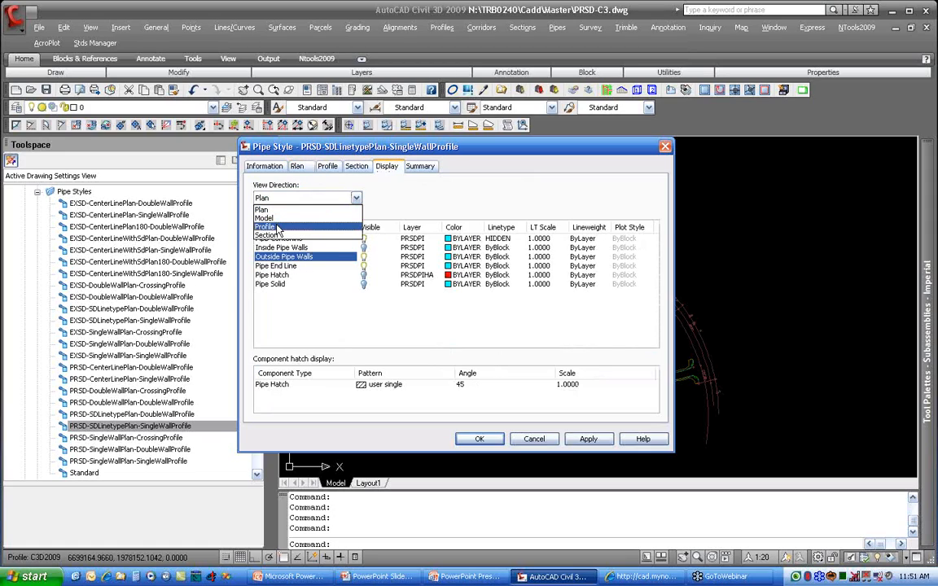
left_click(266, 226)
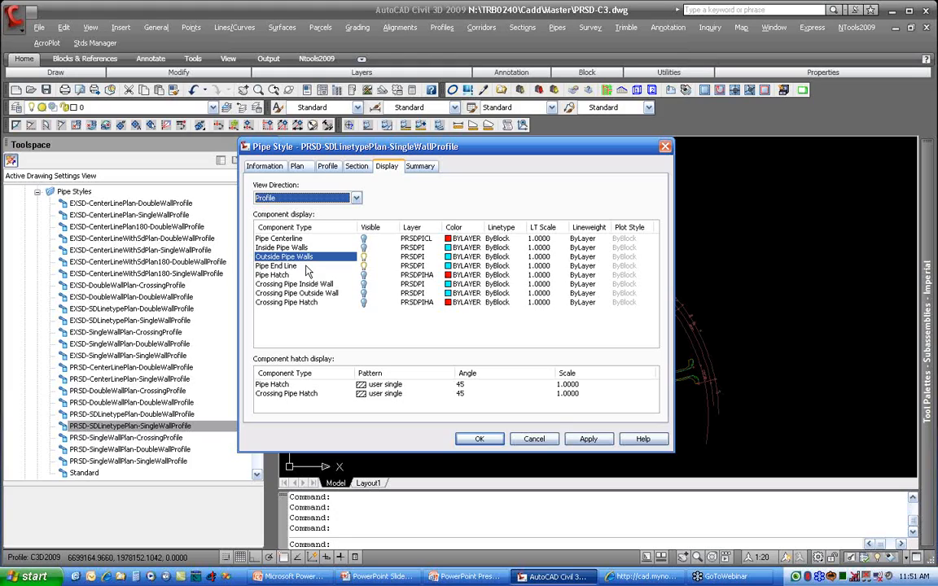
left_click(326, 166)
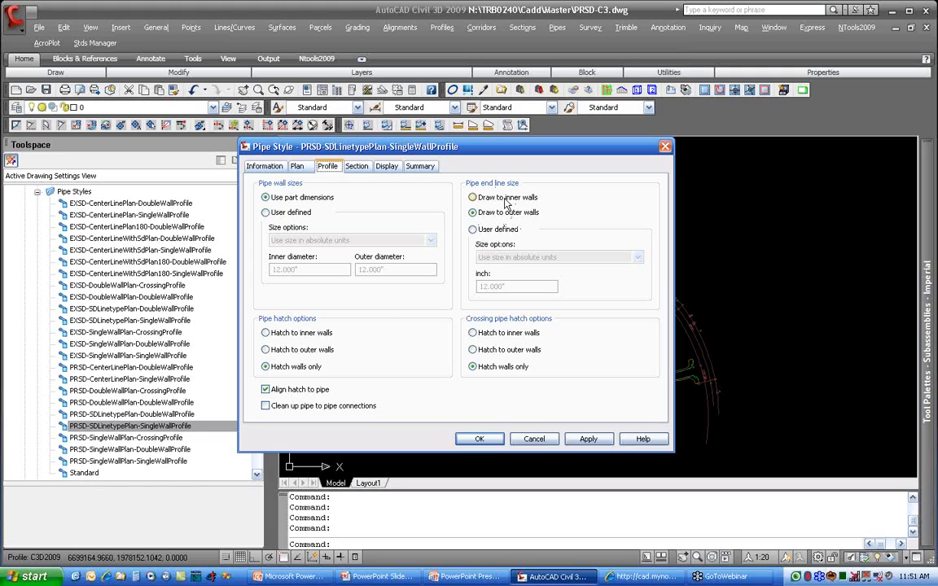
Step: Try user-defined pipe wall sizes in absolute units for the style's profile, returning to the part dimensions
left_click(267, 212)
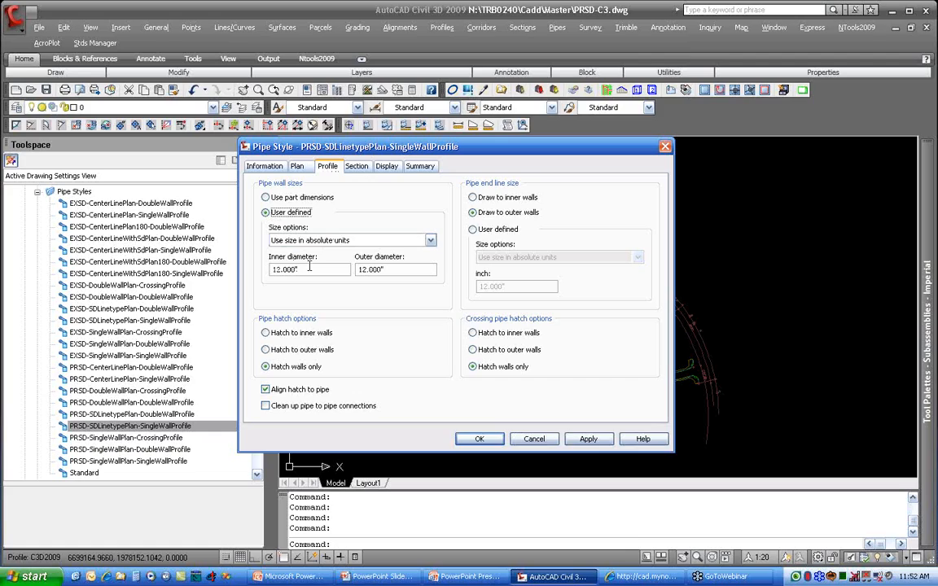
left_click(327, 240)
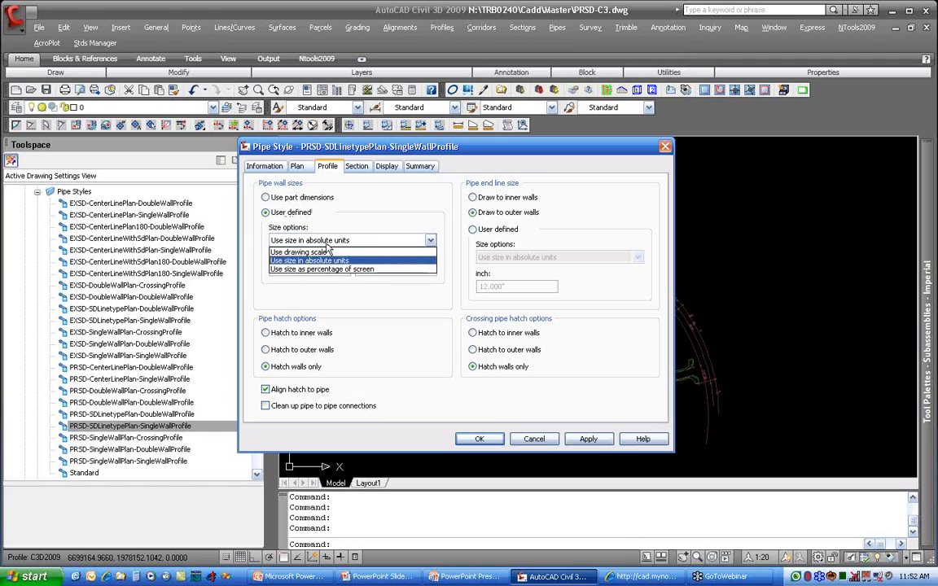
left_click(308, 261)
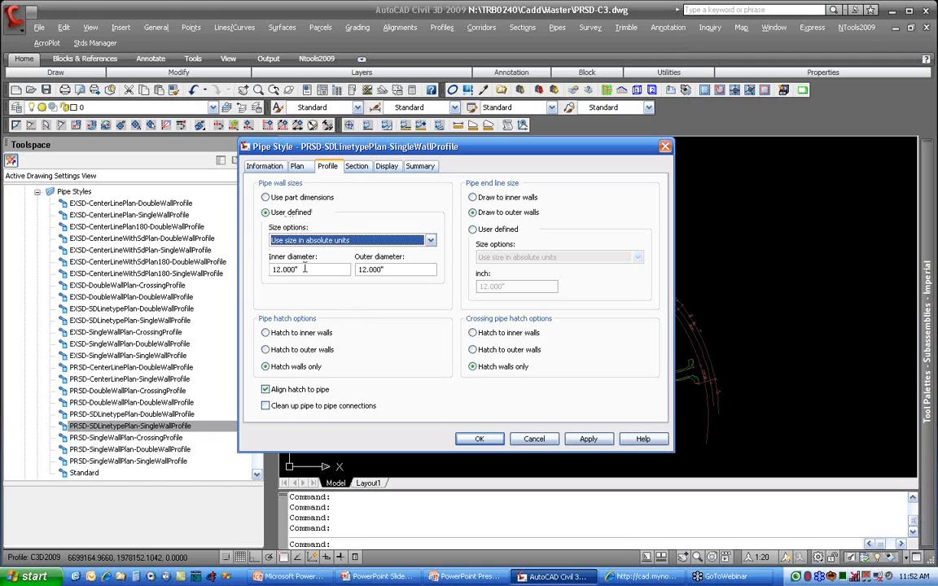
left_click(291, 197)
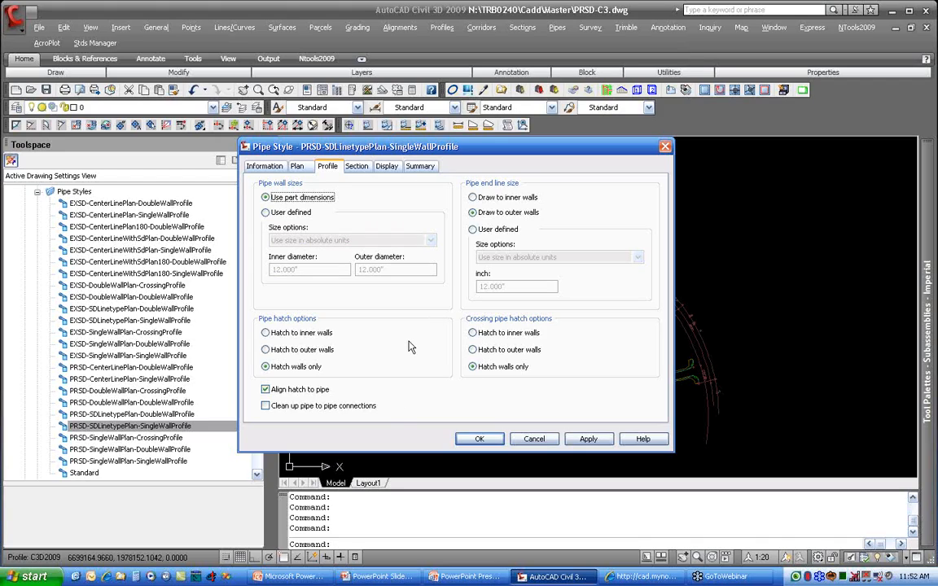
Step: Accept the pipe style edits and open the PRSDMH structure style for editing
left_click(478, 439)
left_click(36, 192)
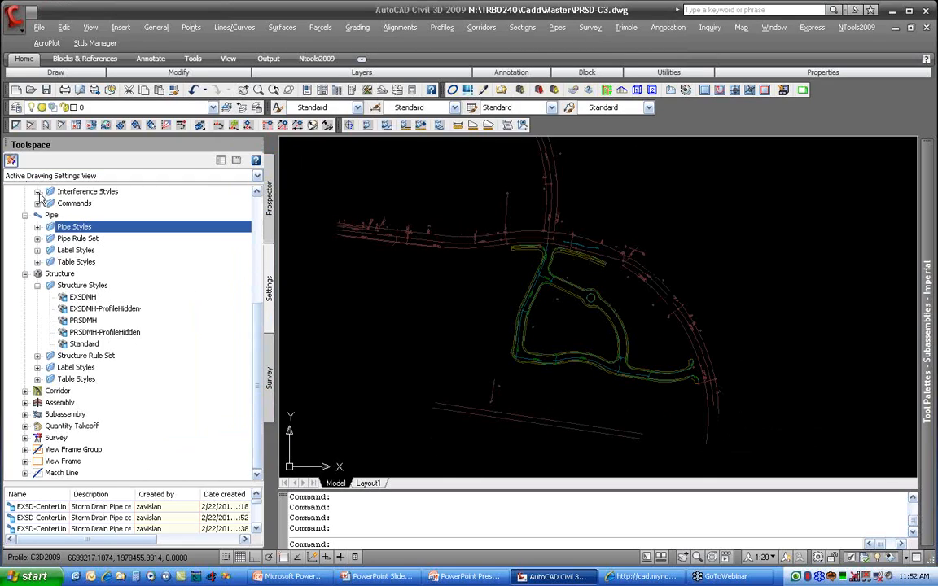
right_click(83, 320)
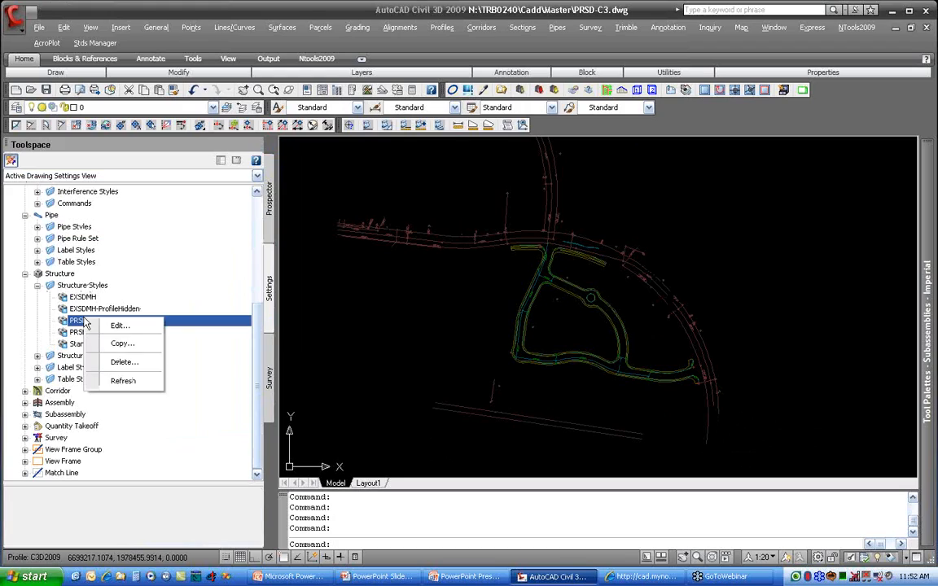
left_click(135, 327)
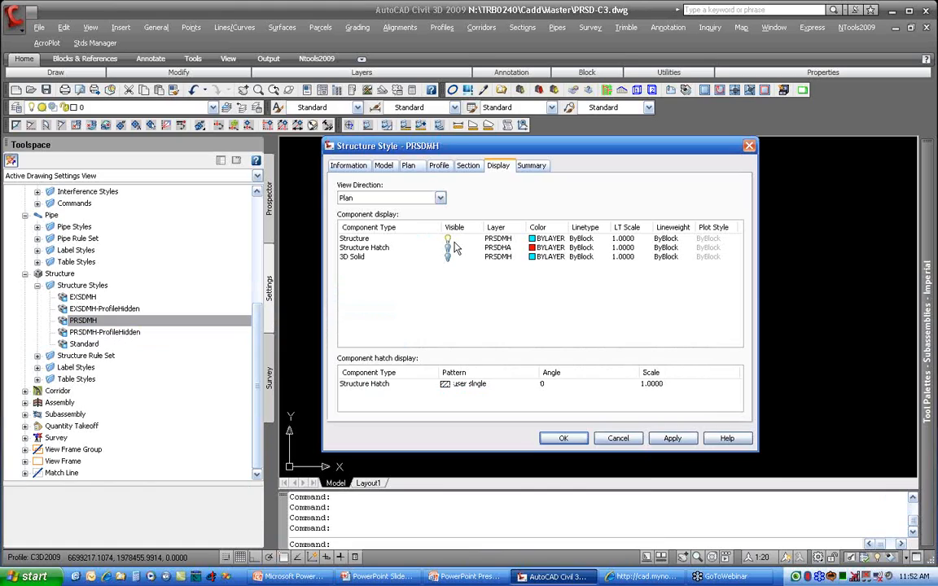
Step: Try the exsdmh block as the user-defined part in PRSDMH's plan settings, return to the outer part boundary, and accept the style
left_click(409, 166)
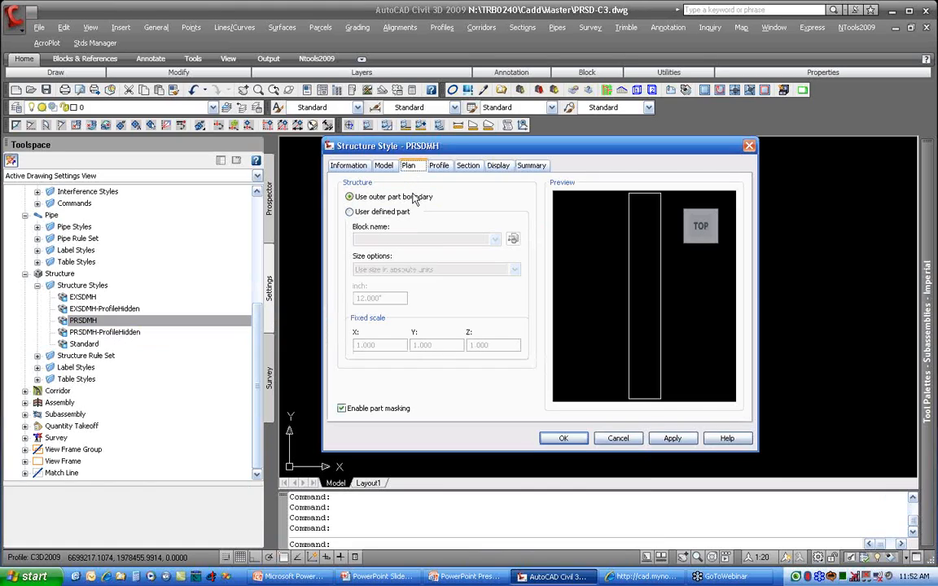
left_click(381, 215)
left_click(494, 238)
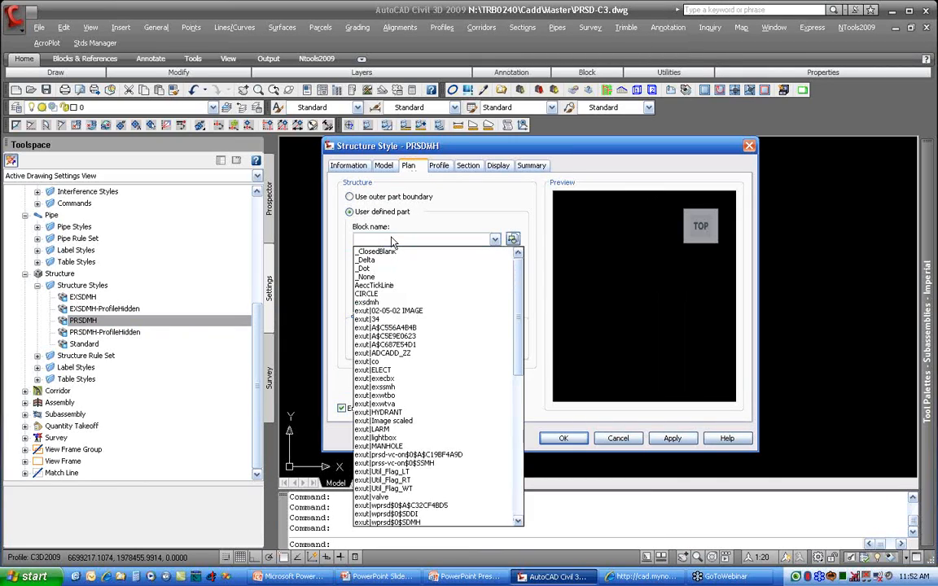
scroll(379, 446, "down", 12)
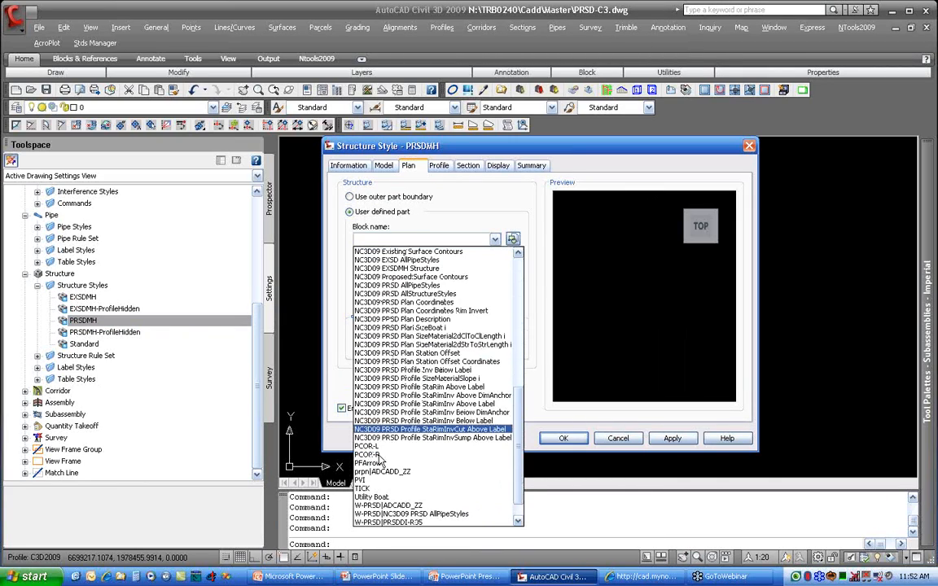
scroll(391, 471, "up", 10)
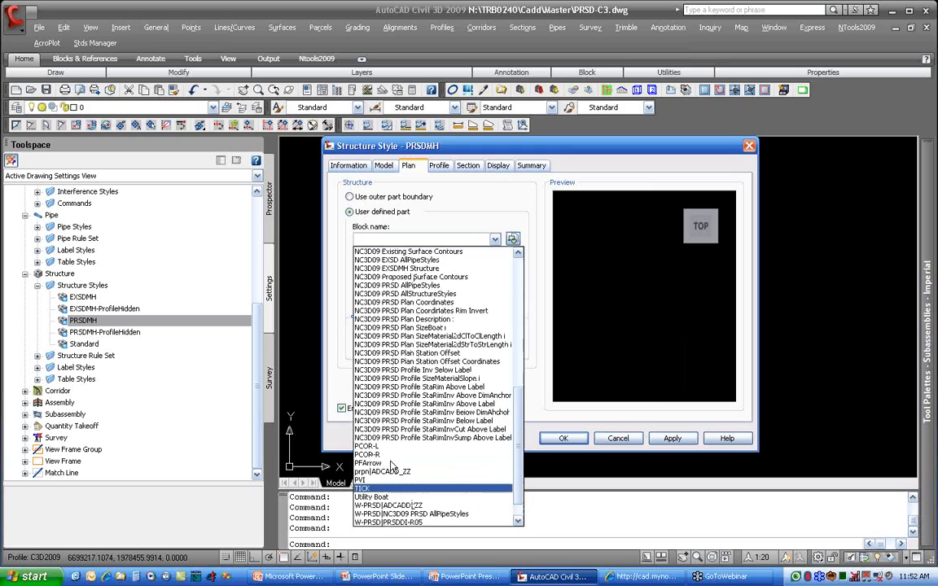
scroll(391, 465, "up", 5)
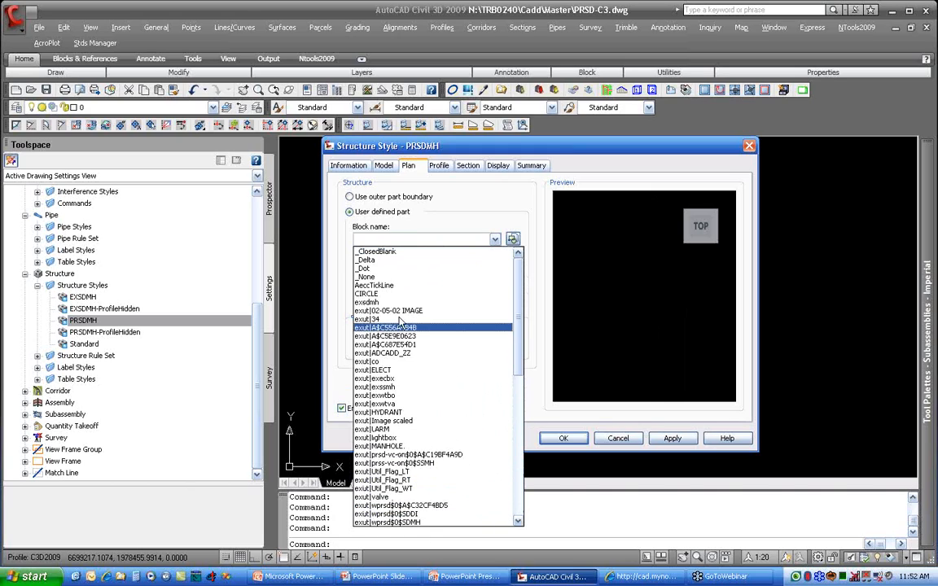
left_click(383, 295)
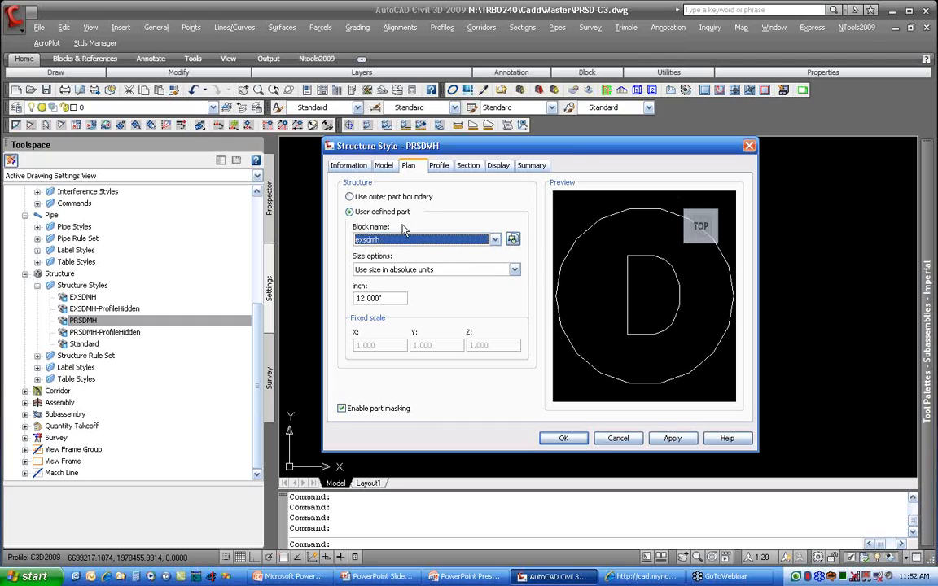
left_click(372, 198)
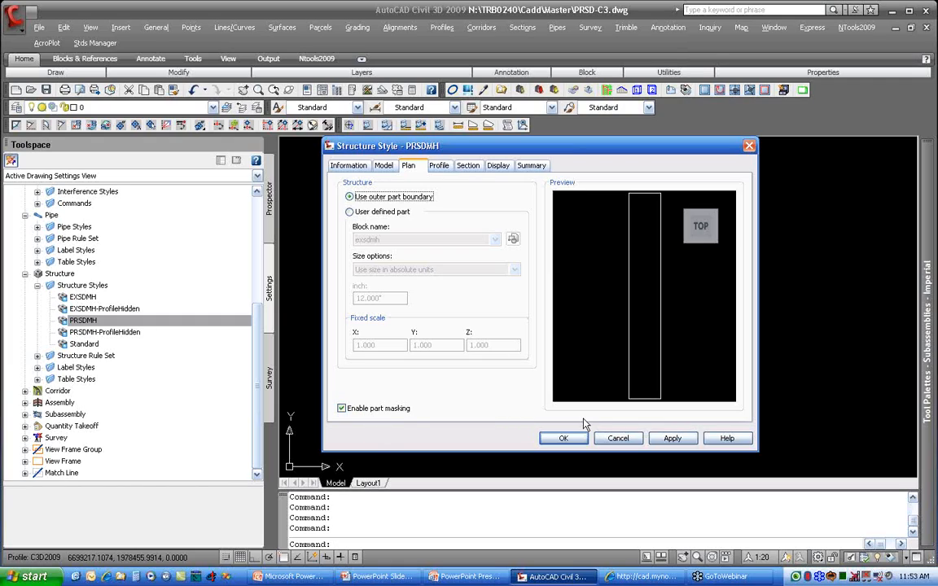
left_click(564, 439)
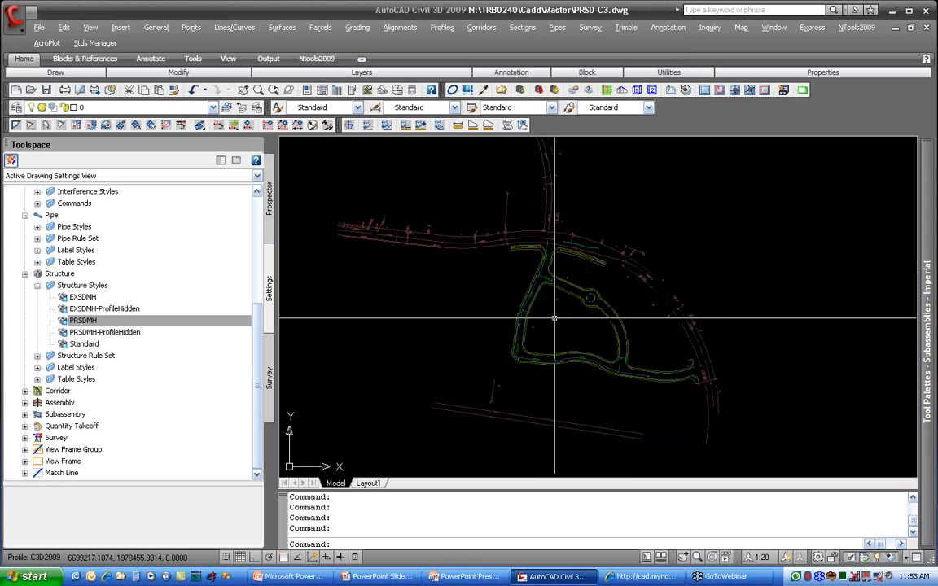
Step: Switch to the Internet Explorer style library, look through the SD pipe label styles, and examine the larger preview of PRSD-Plan-SizeBoat_i
left_click(641, 576)
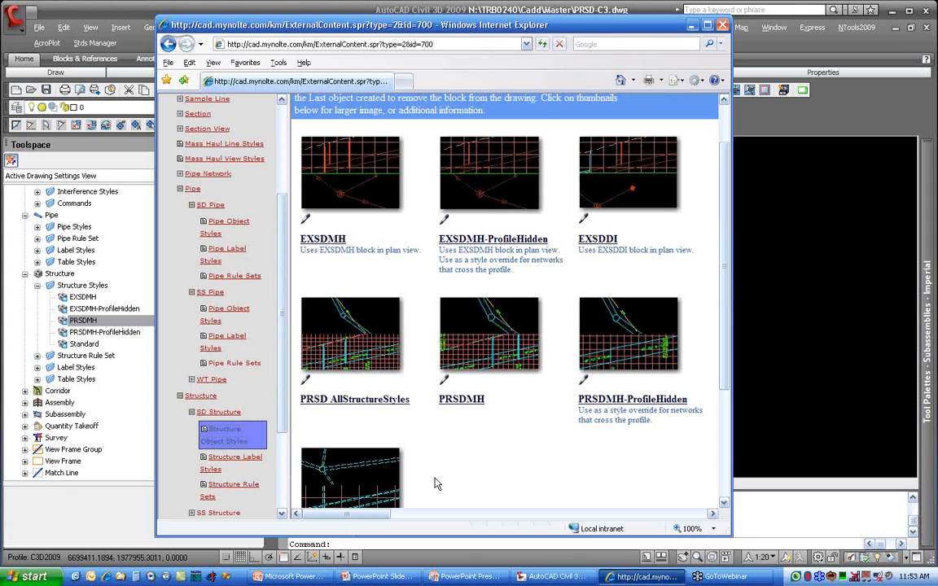
left_click(225, 249)
scroll(392, 360, "down", 3)
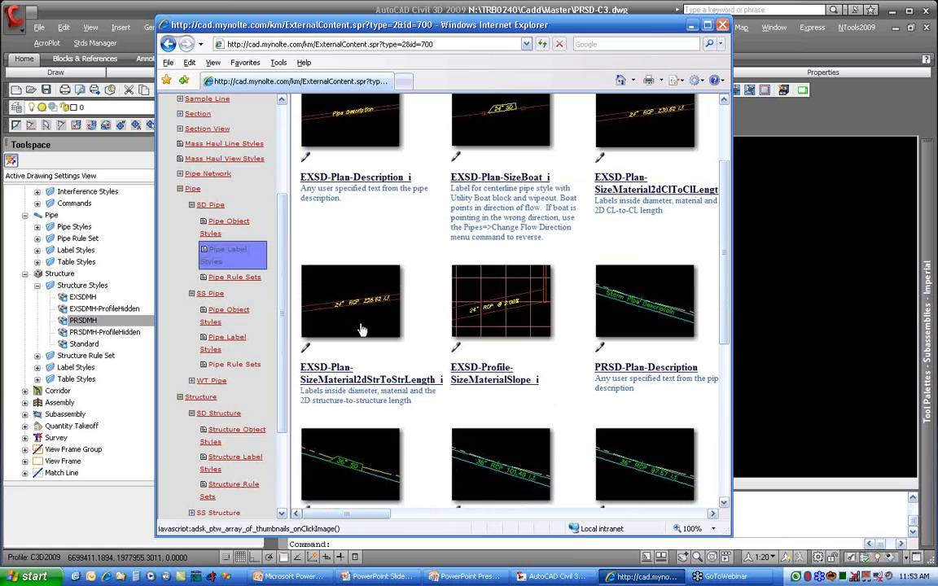
scroll(389, 358, "down", 4)
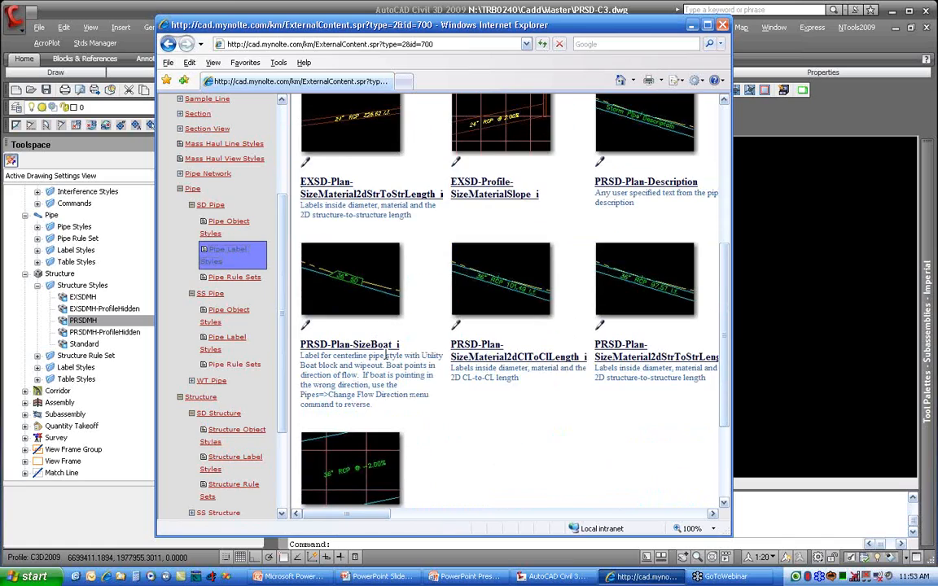
left_click(353, 286)
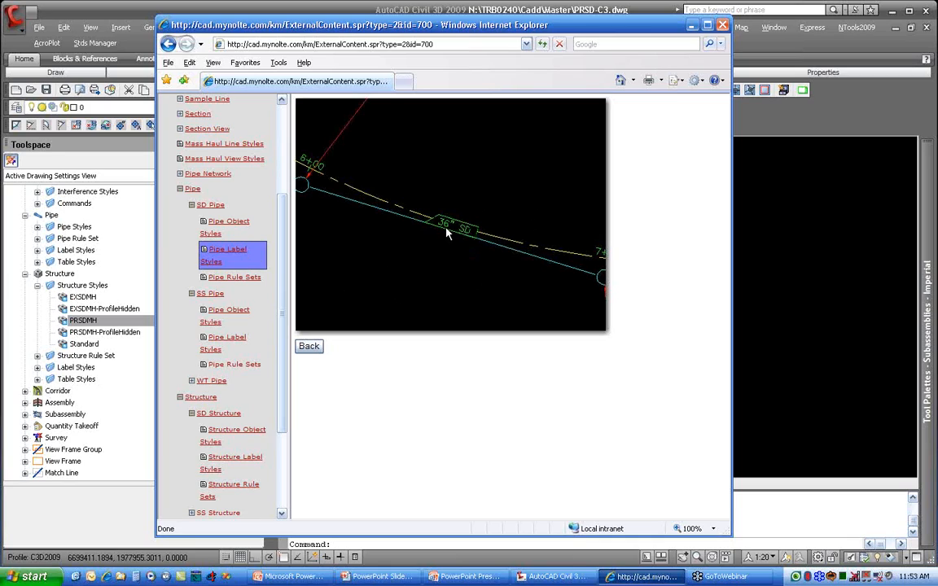
left_click(309, 347)
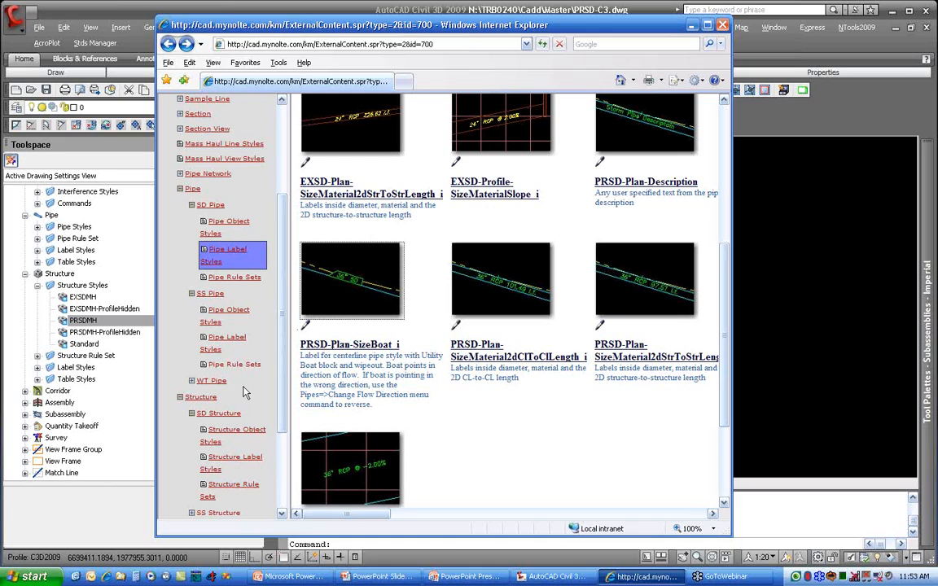
Step: Look through the SD structure label styles, examine the PRSD-Profile-Inv-Below-Label preview and its placement settings, and return to Civil 3D
scroll(241, 392, "down", 3)
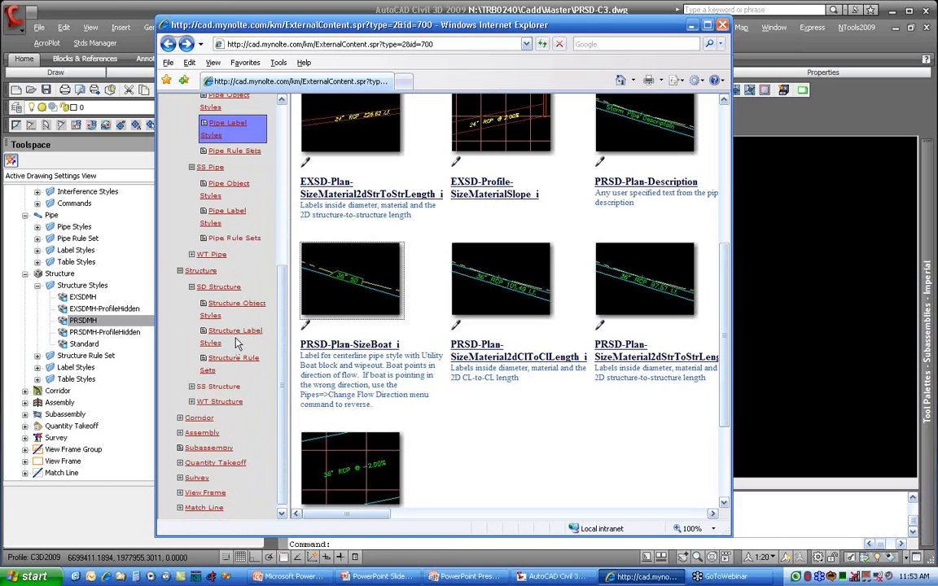
left_click(236, 340)
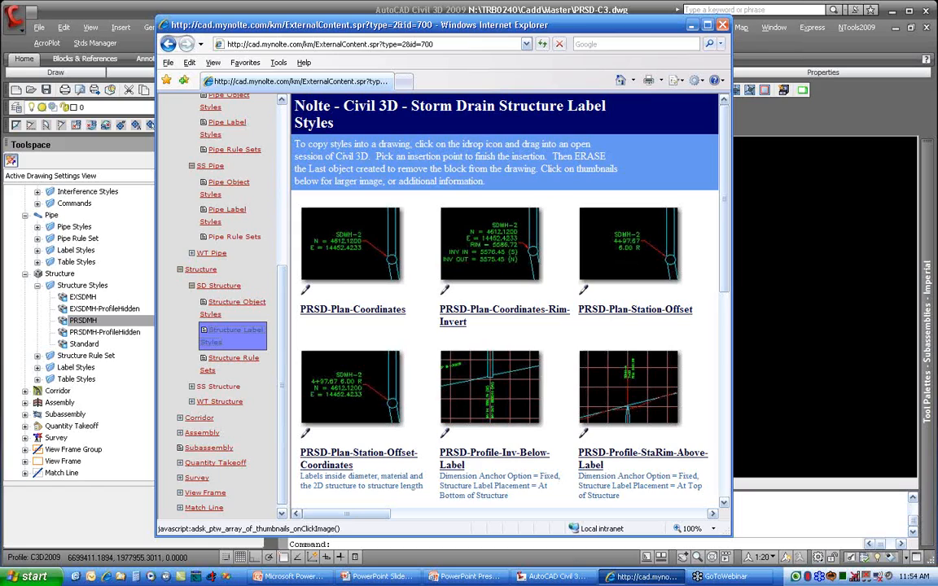
scroll(631, 257, "down", 4)
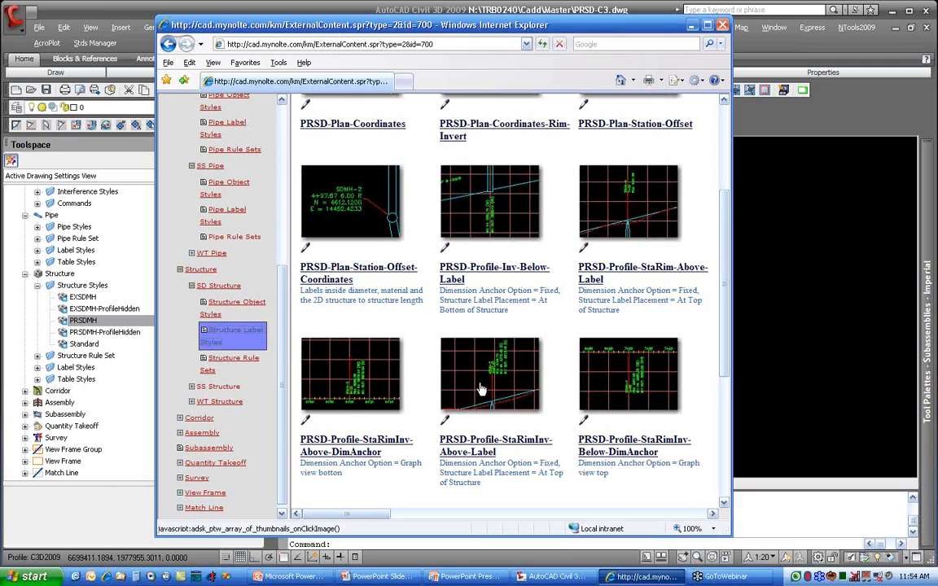
left_click(497, 213)
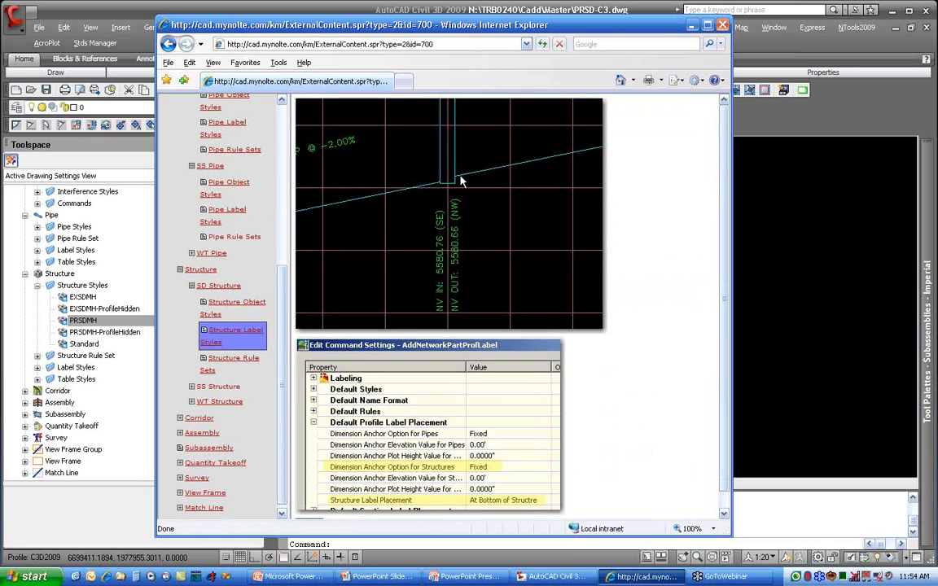
scroll(407, 202, "down", 1)
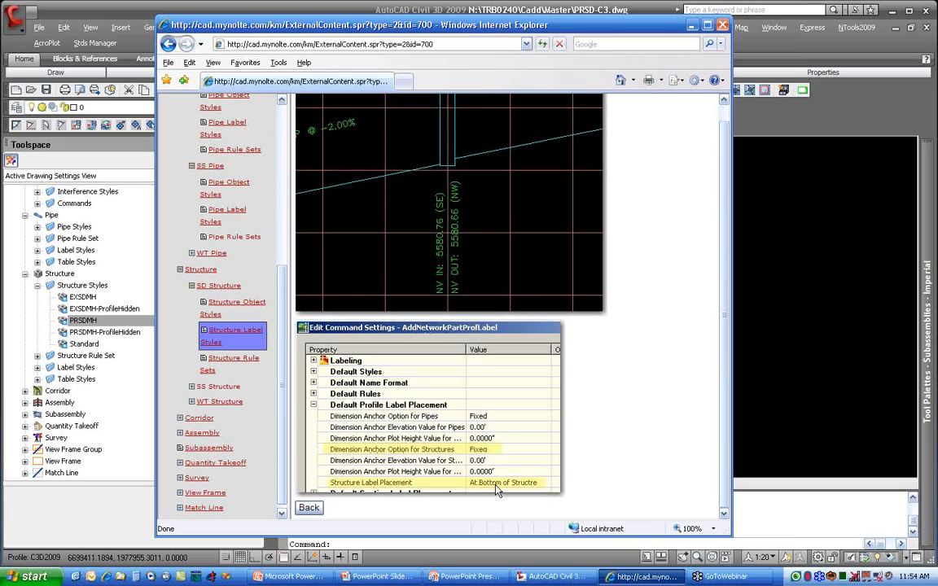
left_click(309, 507)
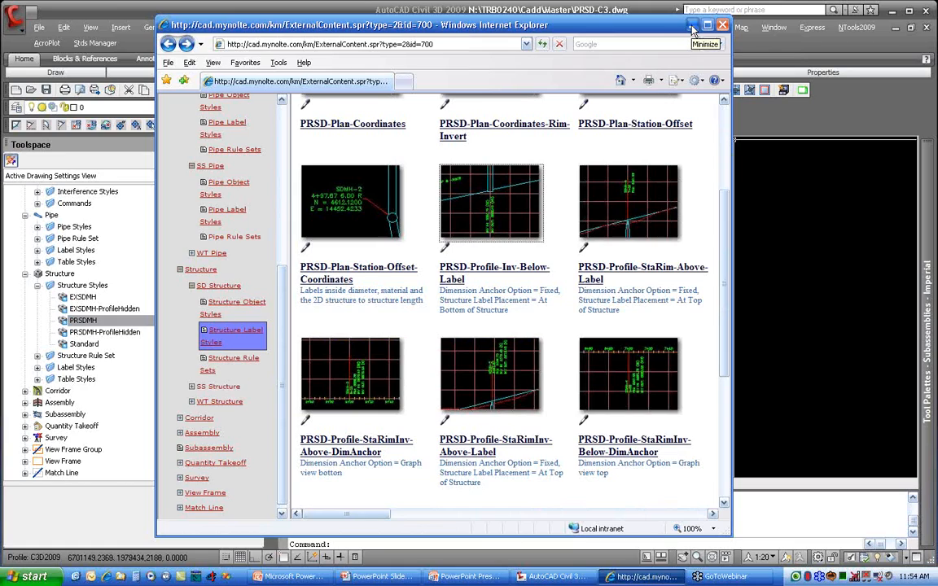
left_click(690, 26)
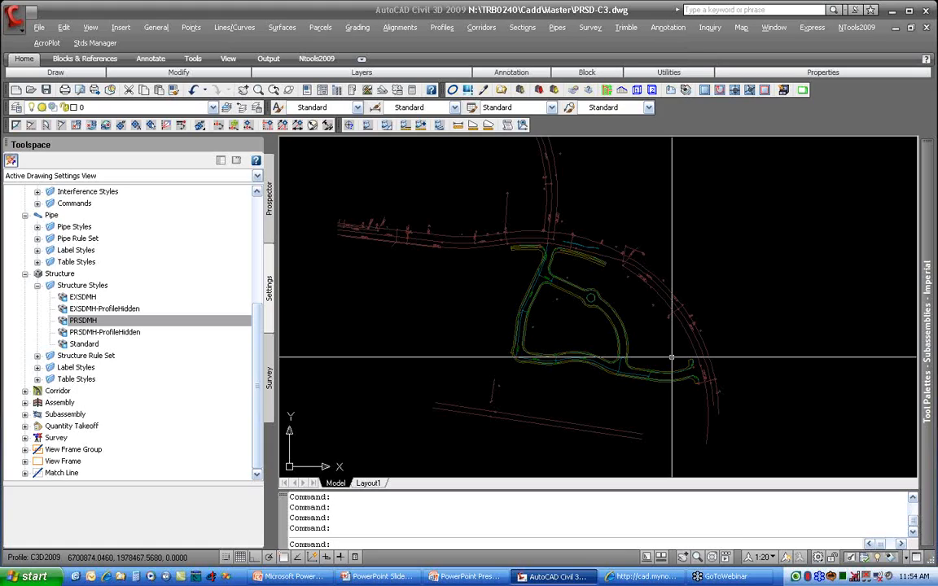
key("alt+Tab")
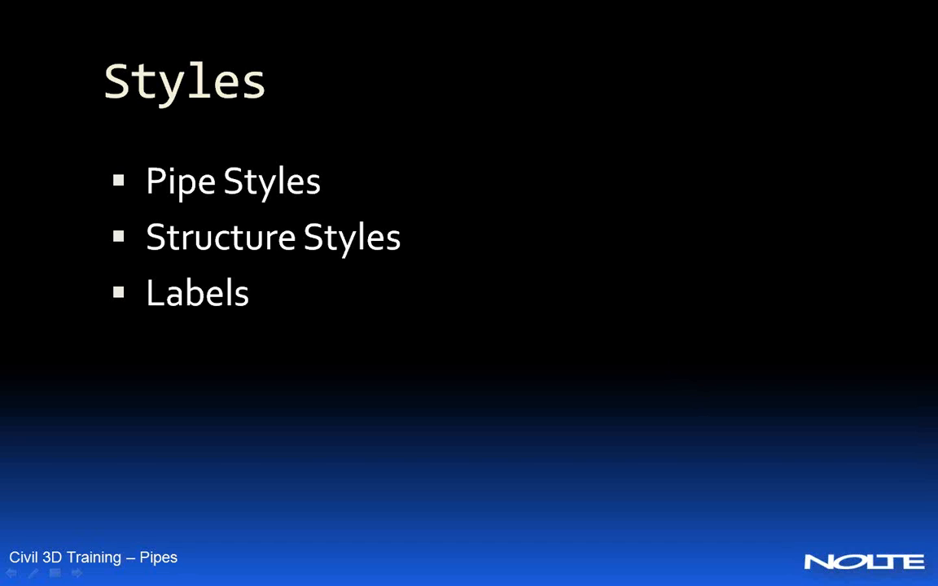
key("Right")
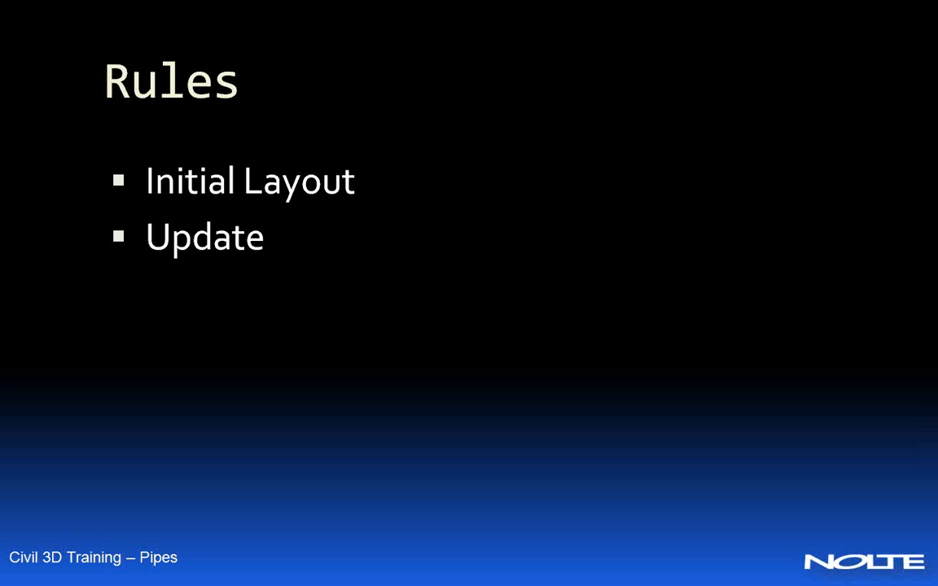
Step: Switch from the Rules slide to Civil 3D and create a new pipe rule set named SD
key("alt+Tab")
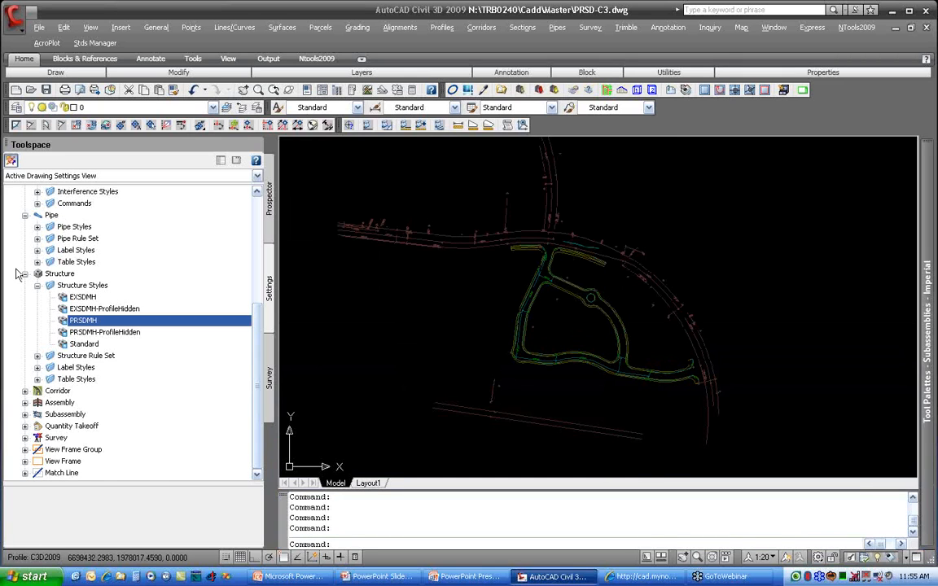
left_click(38, 285)
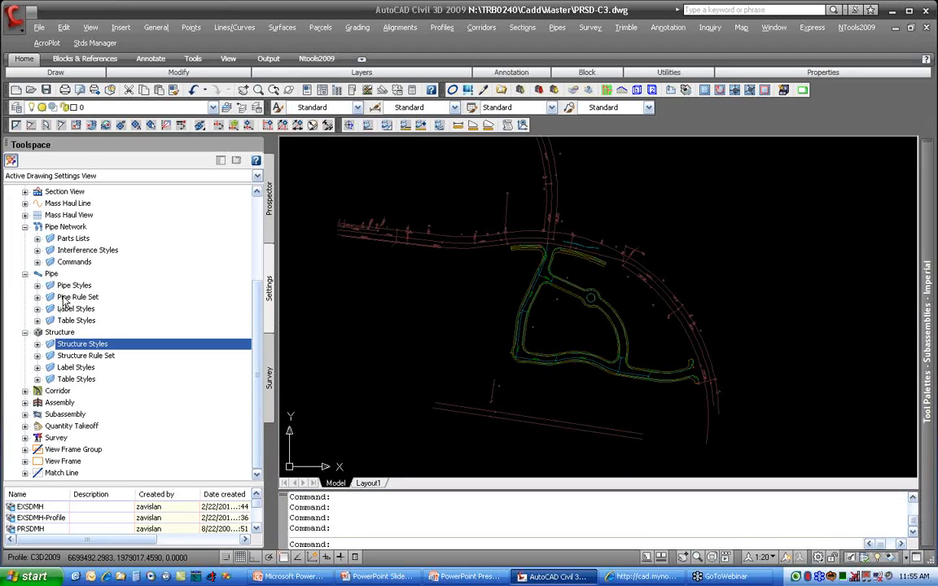
left_click(37, 298)
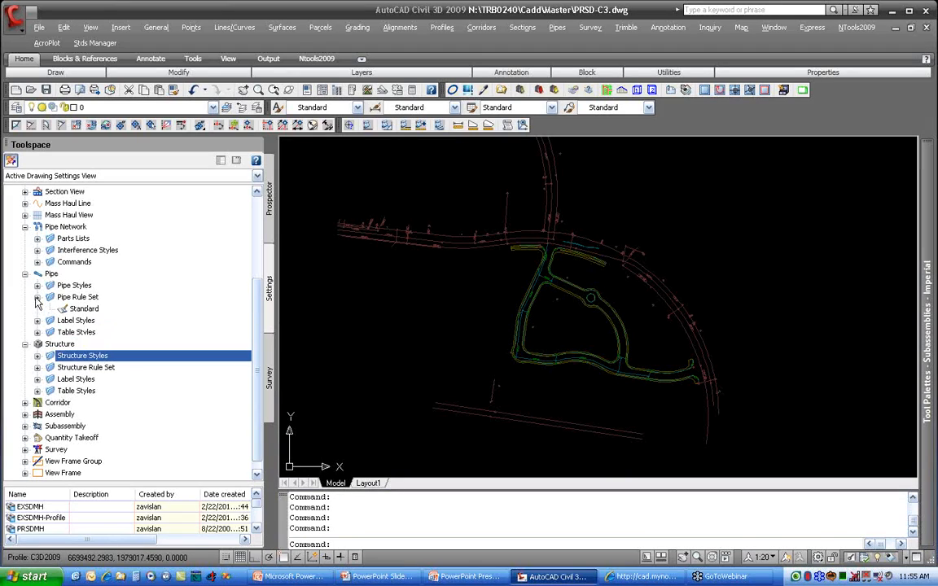
right_click(90, 300)
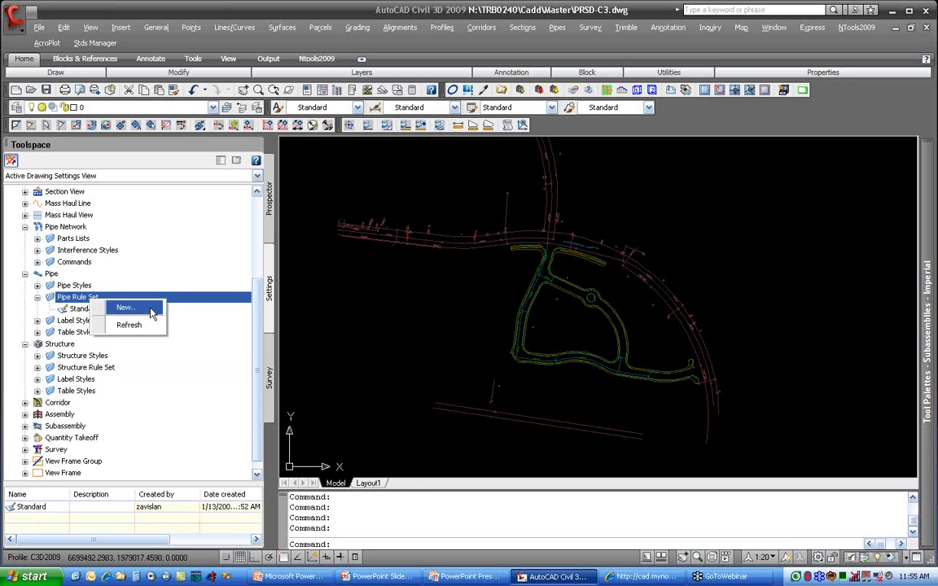
left_click(139, 306)
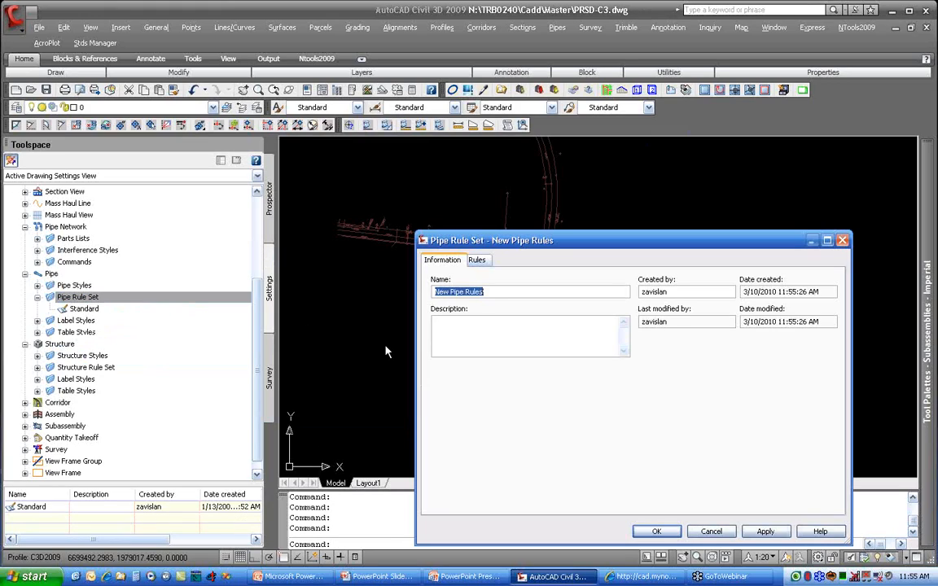
type("SD")
Step: Add the Storm Sewer category's Cover and Slope rule to the SD pipe rule set and expand its parameters
left_click(476, 260)
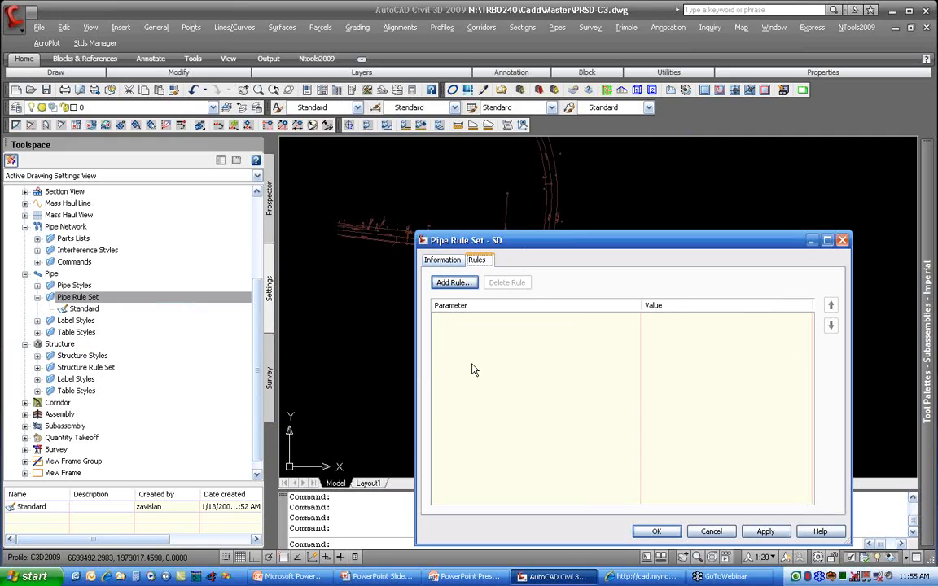
left_click(454, 284)
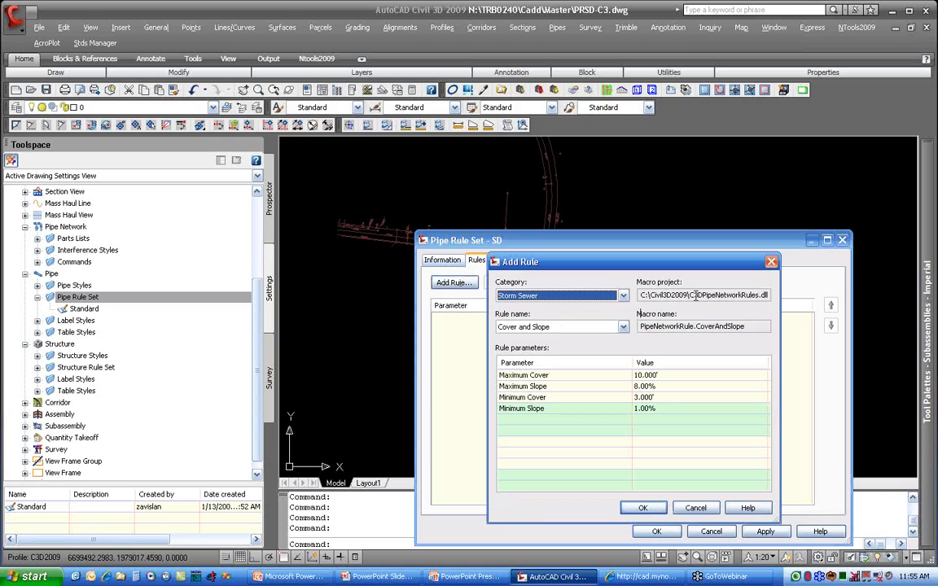
left_click_drag(692, 296, 777, 298)
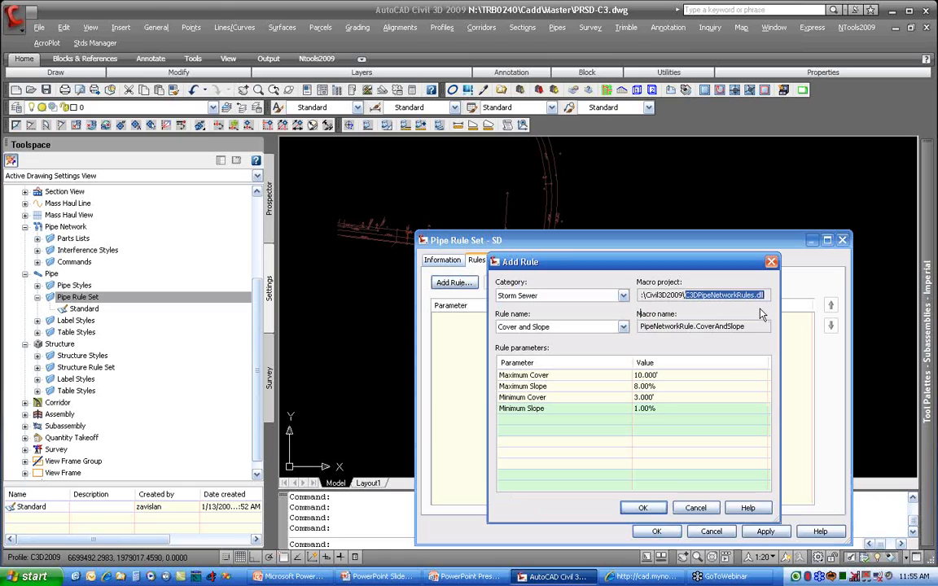
left_click_drag(669, 295, 769, 296)
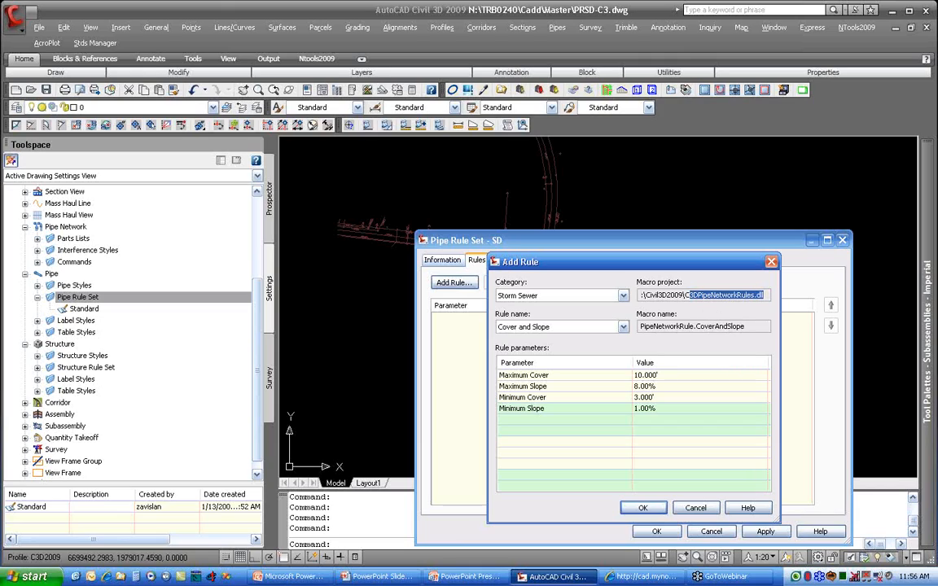
left_click(529, 295)
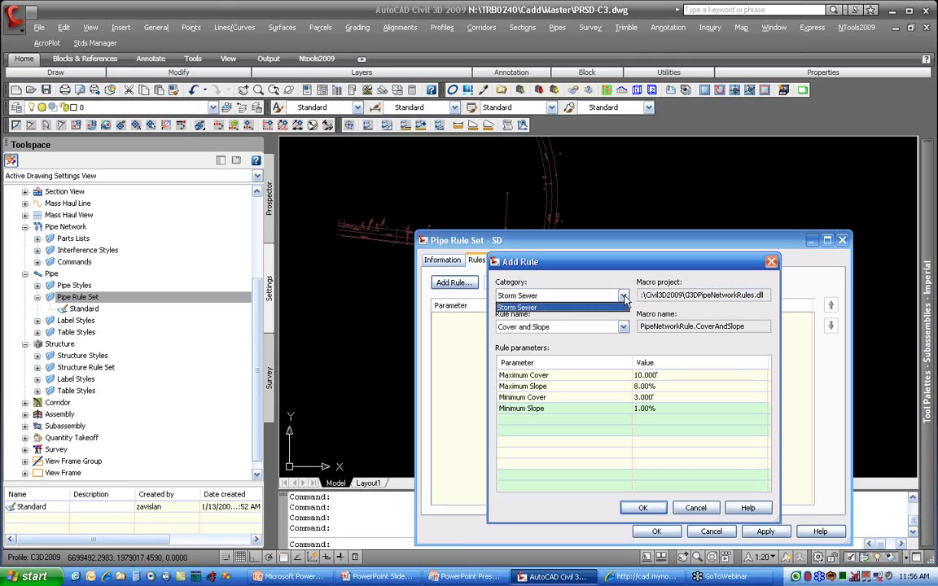
left_click(527, 307)
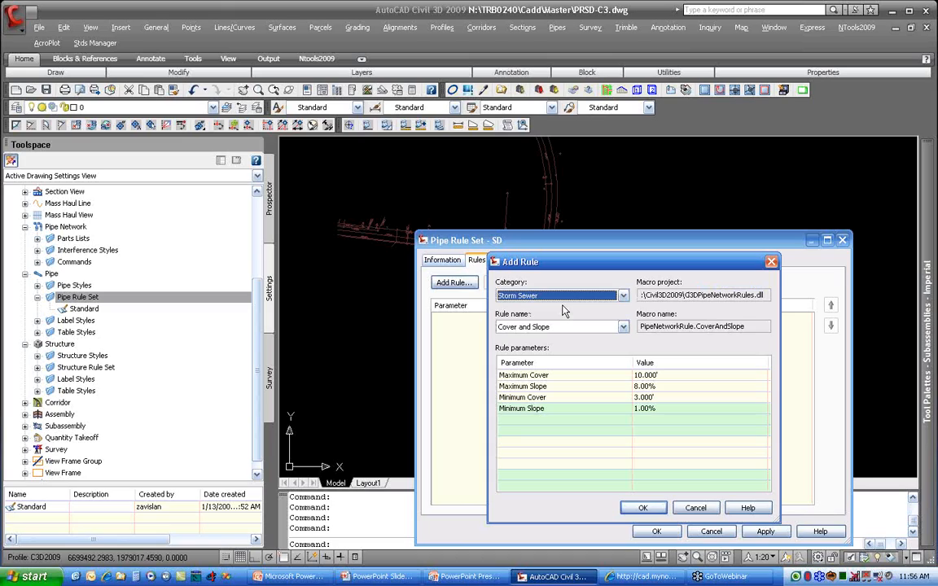
left_click(570, 329)
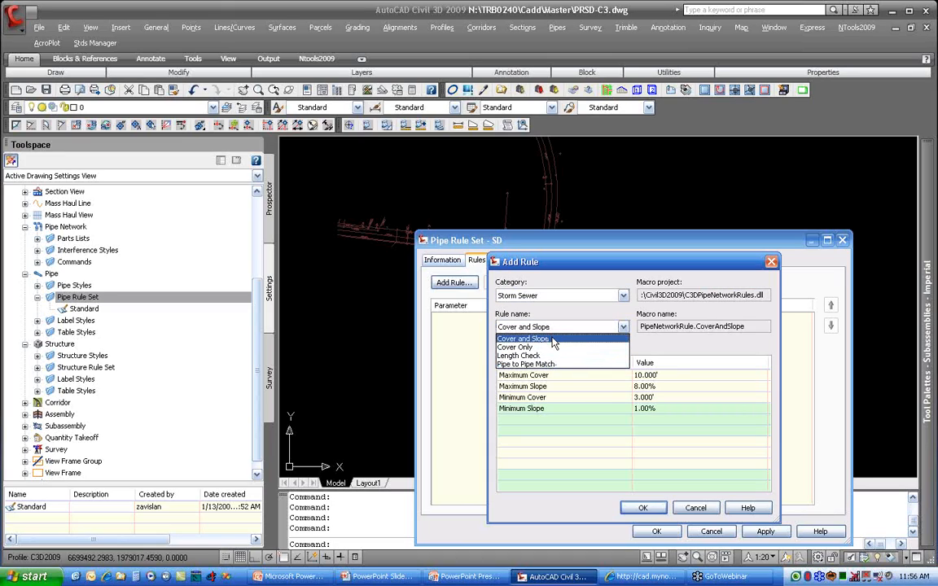
left_click(552, 340)
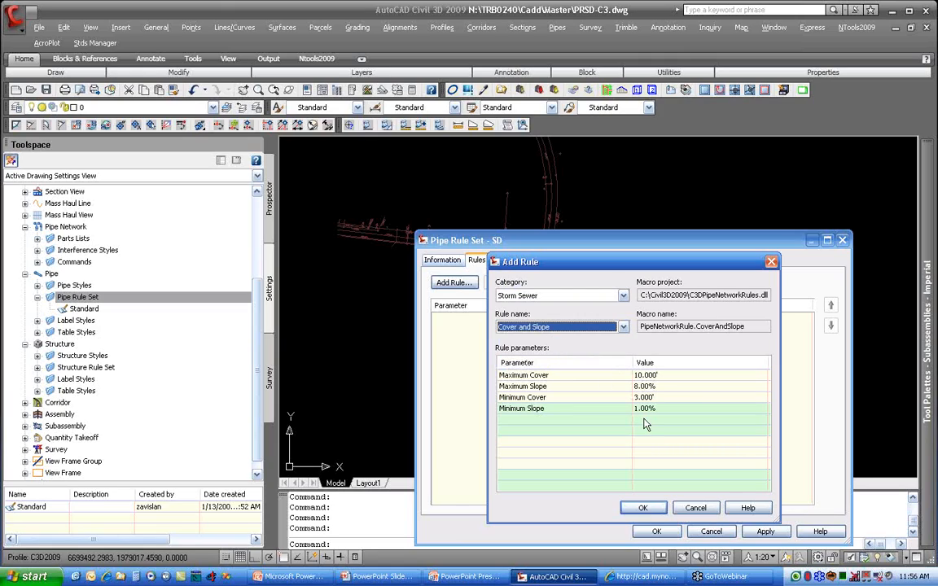
left_click(643, 508)
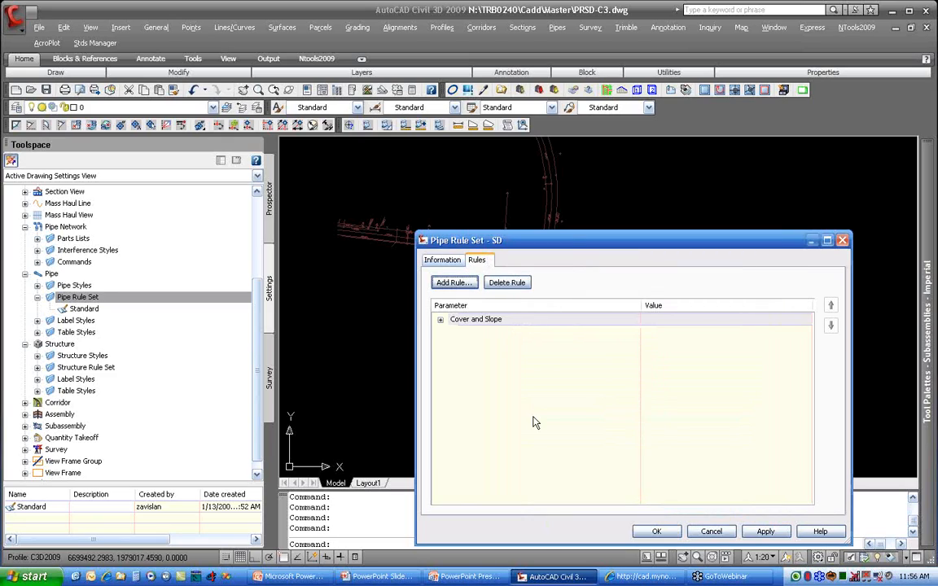
left_click(439, 319)
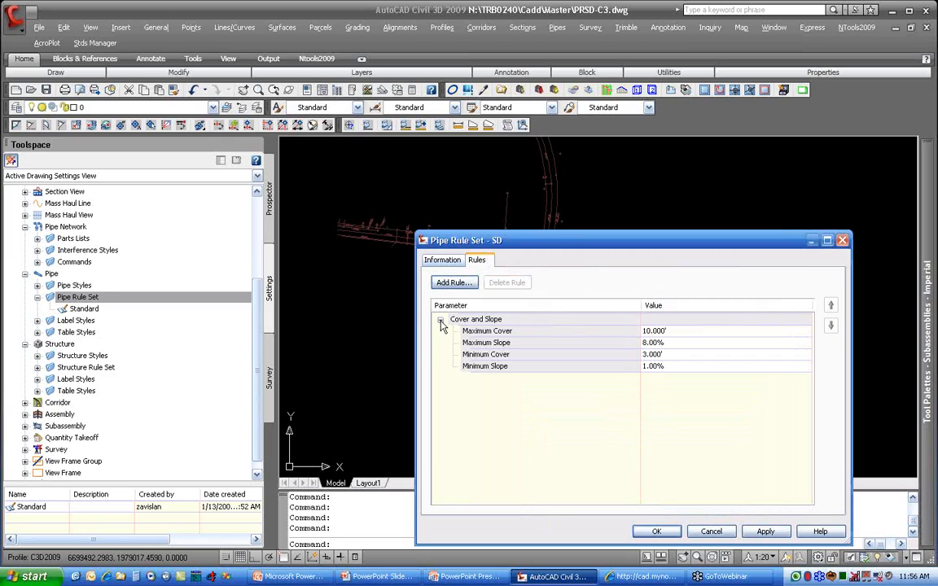
Step: Try a minimum cover of 8' in the Cover and Slope rule and restore it to 3'
left_click(672, 332)
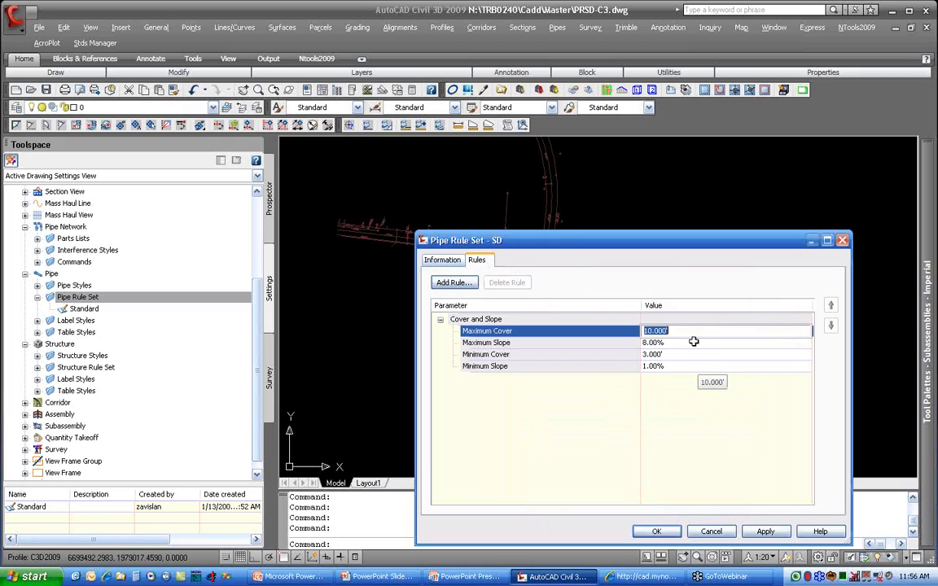
left_click(694, 342)
left_click(634, 357)
type("8")
left_click(630, 366)
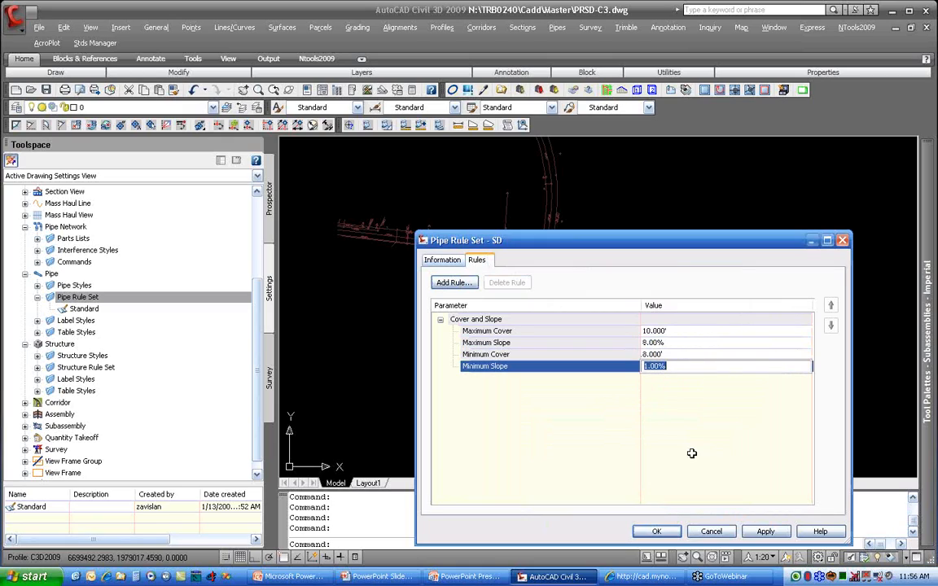
left_click(622, 355)
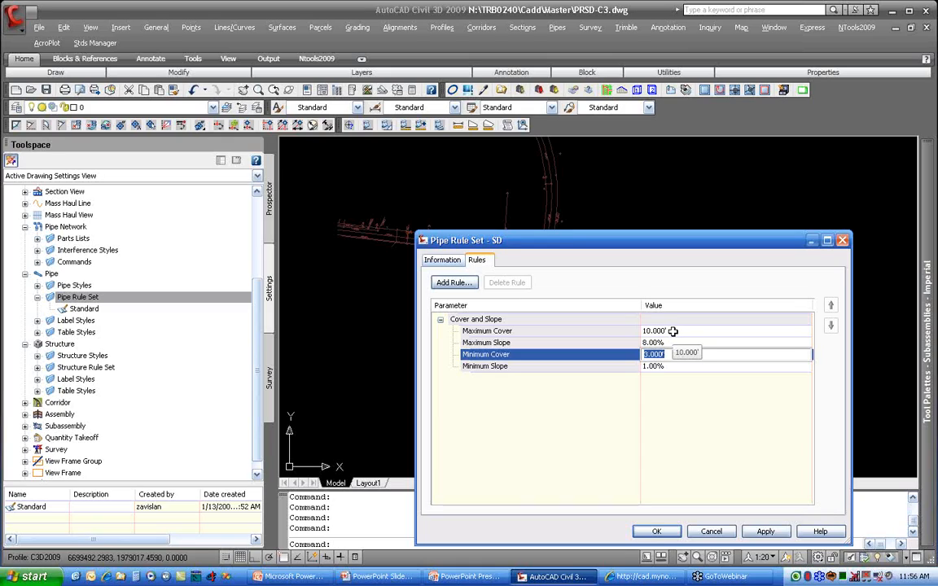
Step: Set the Cover and Slope rule's maximum cover to 8' and its minimum slope to 0.20%
left_click(673, 332)
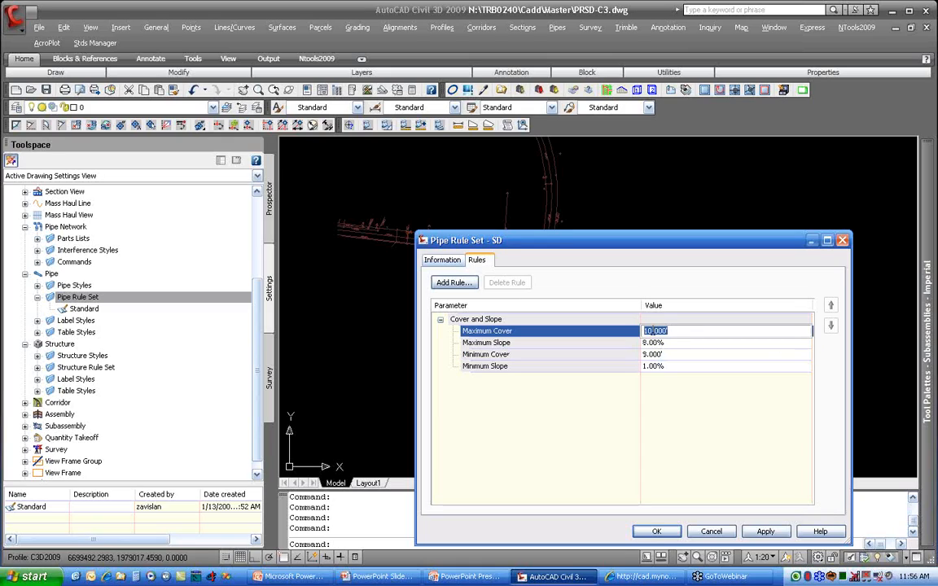
type("8")
key("Return")
left_click(653, 365)
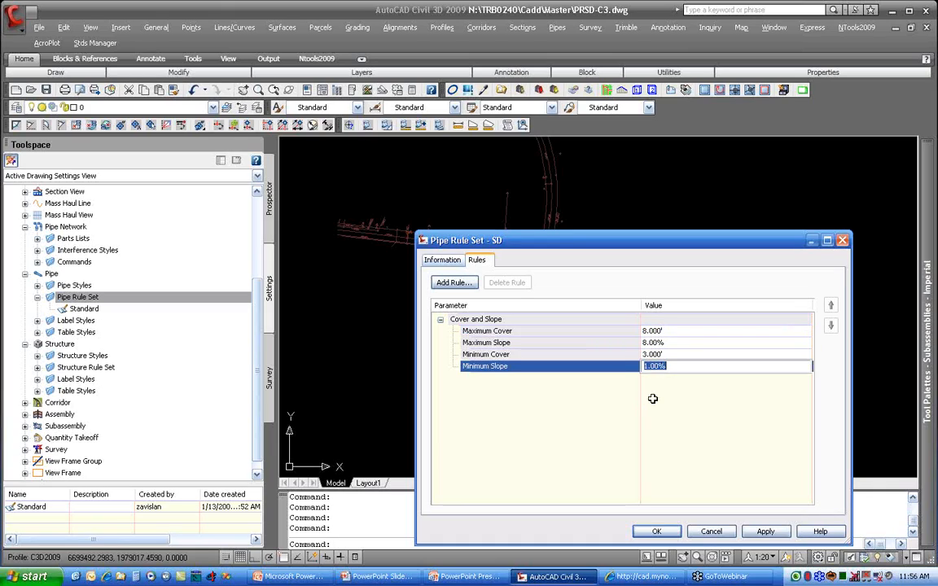
type("0.2")
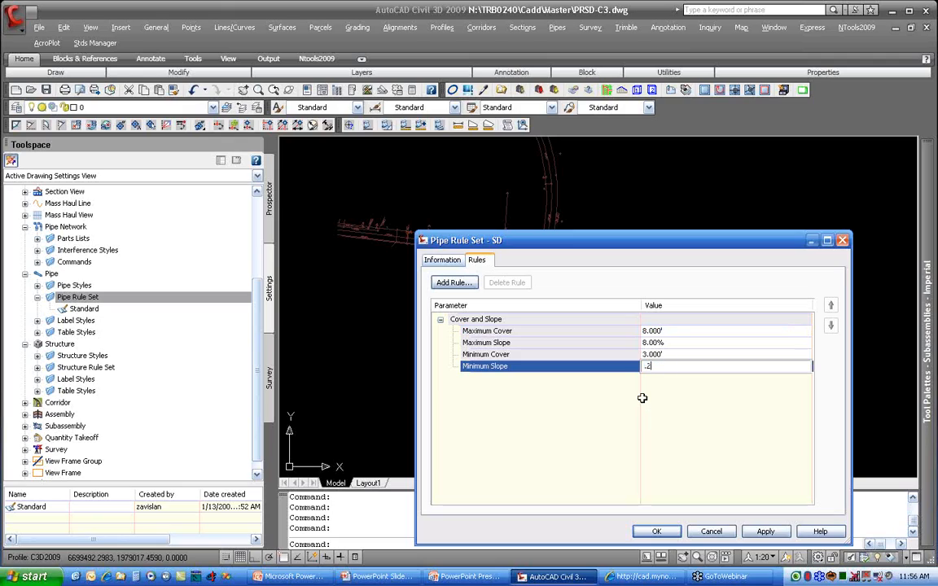
key("Return")
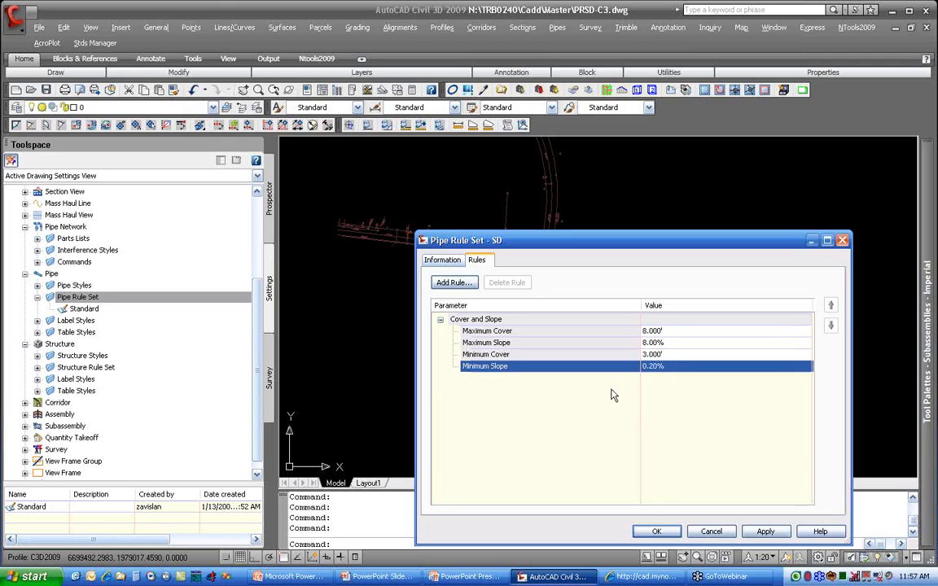
Step: Add a Length Check rule to the SD pipe rule set and set its maximum length to 500'
left_click(452, 282)
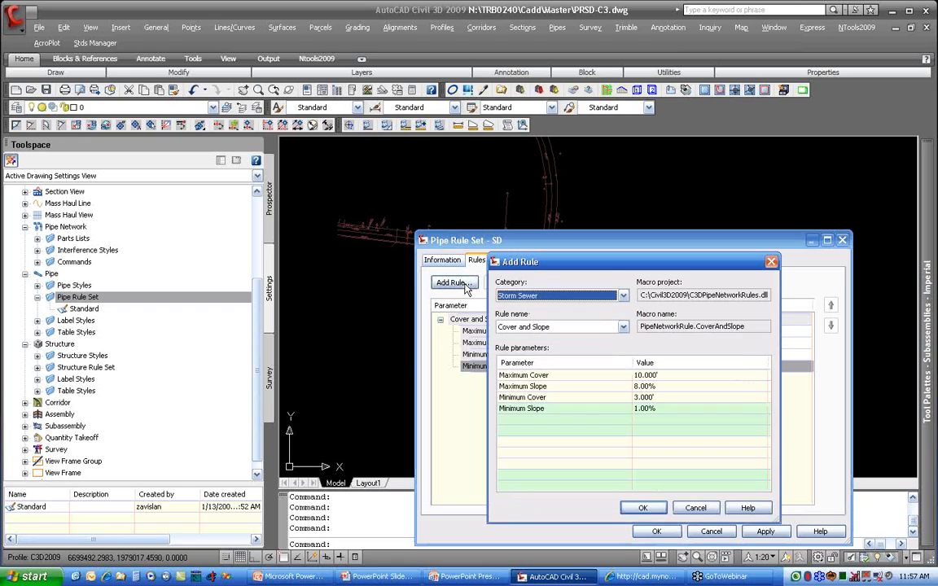
left_click(548, 327)
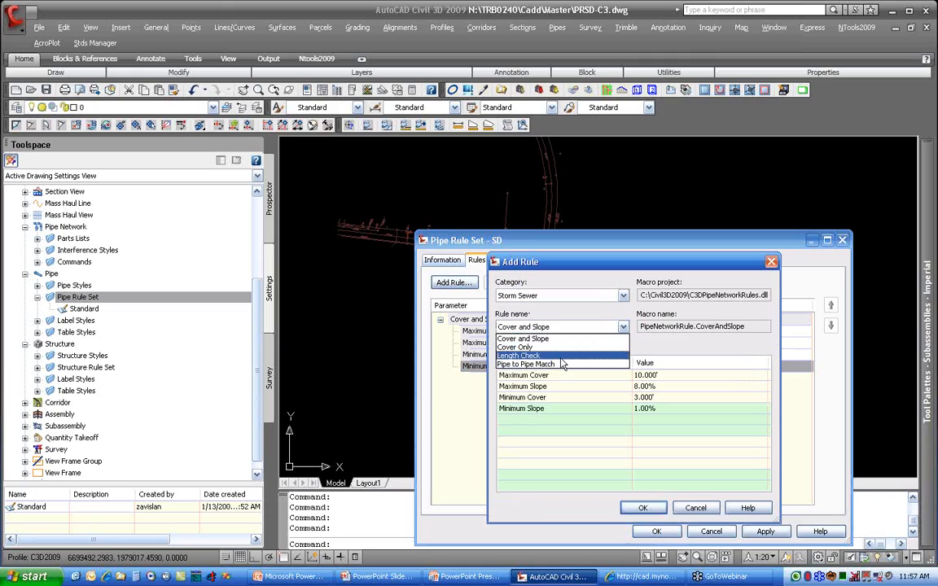
left_click(561, 355)
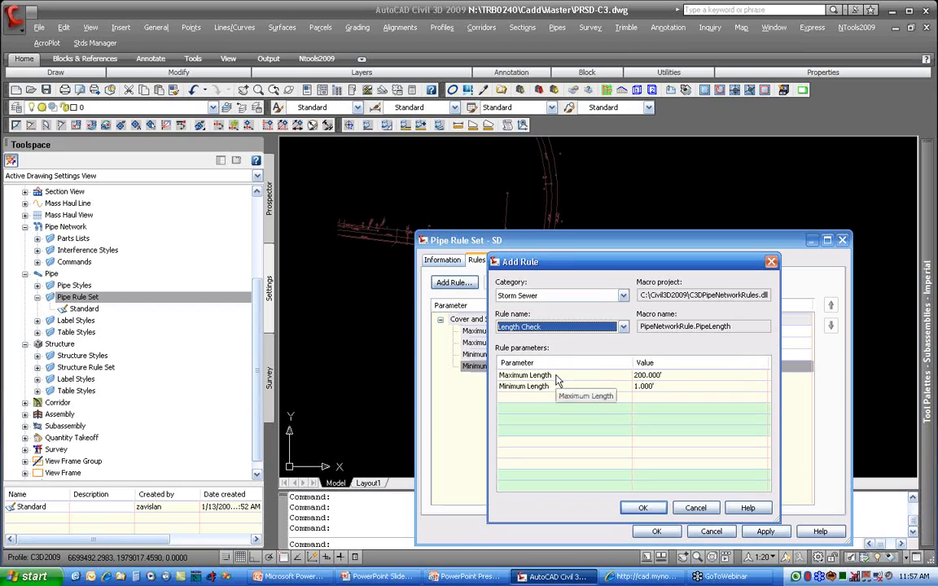
left_click(643, 507)
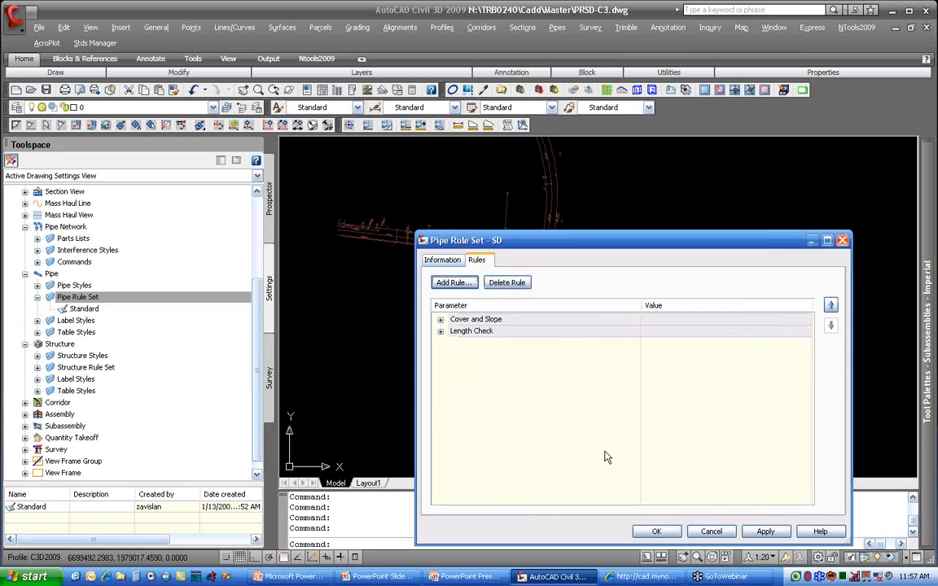
left_click(441, 331)
left_click(657, 343)
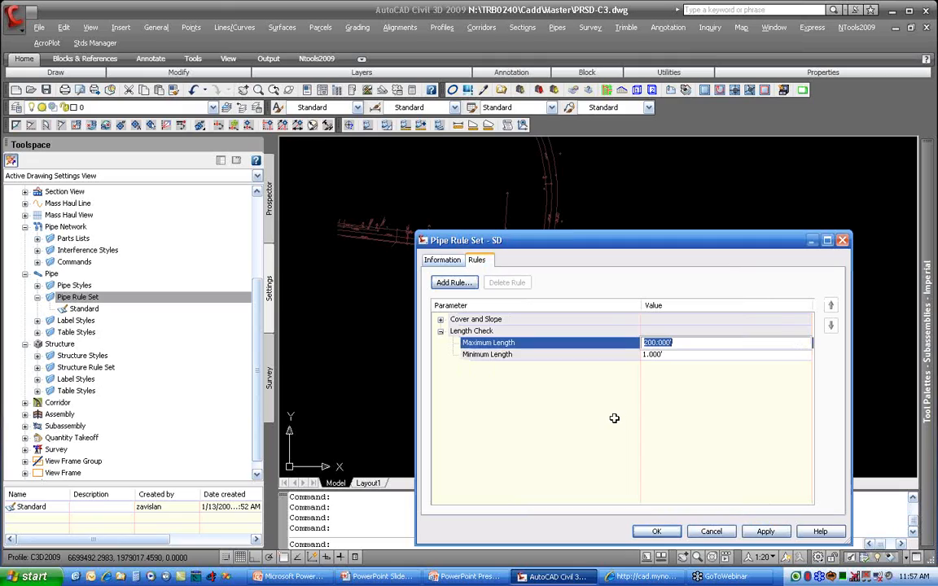
type("500")
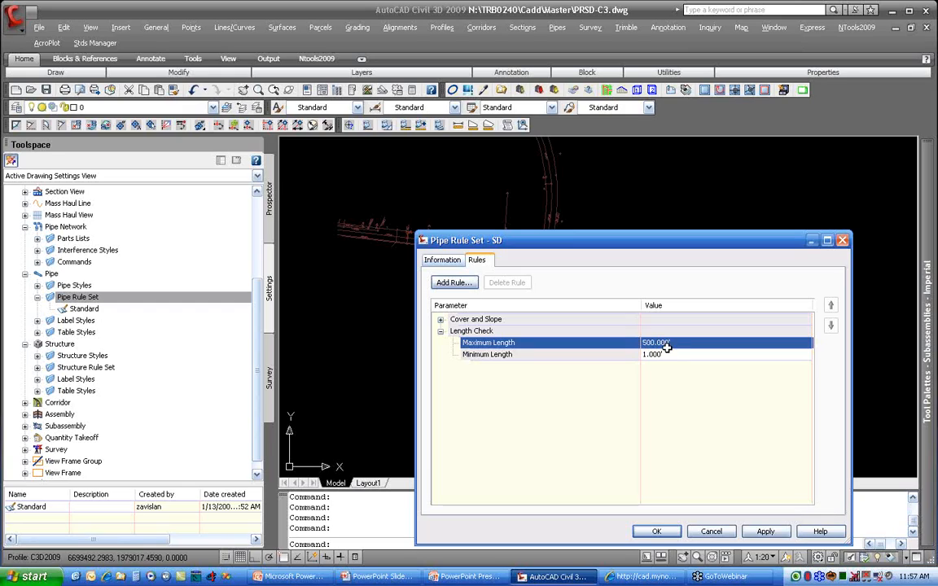
left_click(666, 355)
left_click(608, 391)
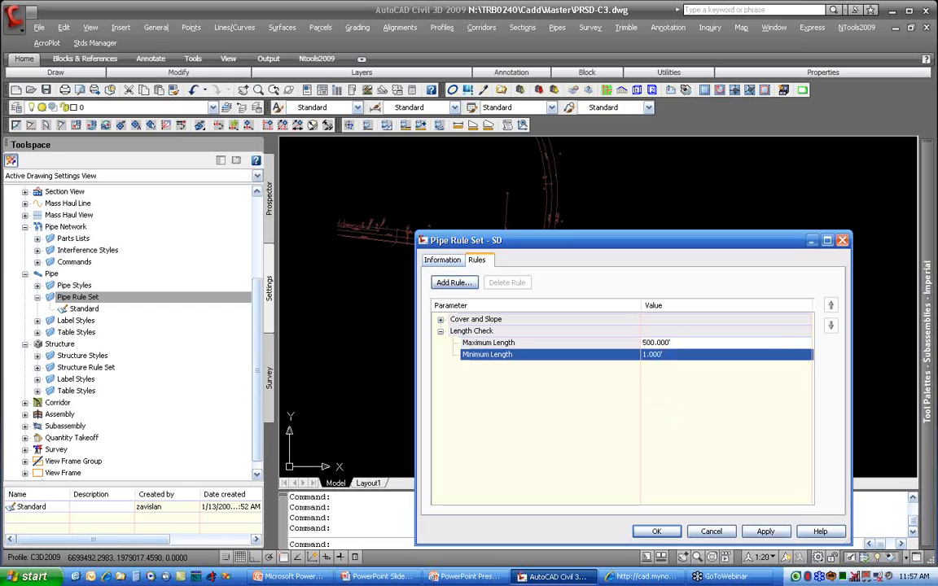
Step: Add a Pipe to Pipe Match rule to the SD pipe rule set with Invert as the match location
left_click(452, 283)
left_click(623, 326)
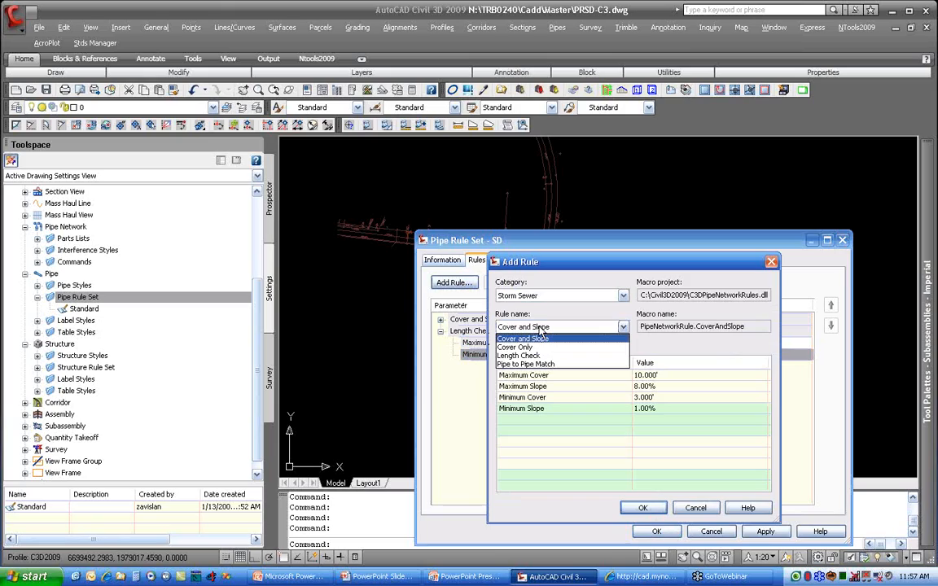
left_click(550, 368)
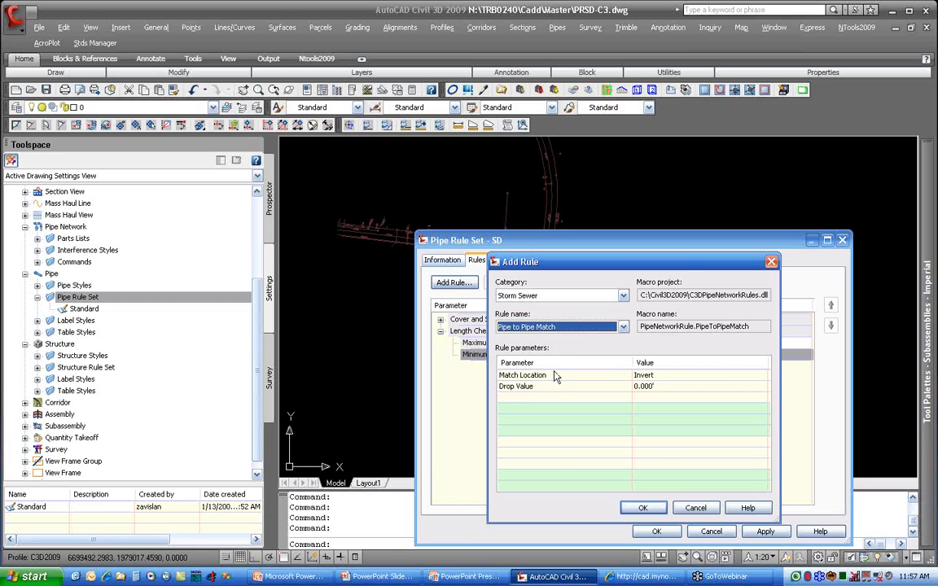
left_click(662, 376)
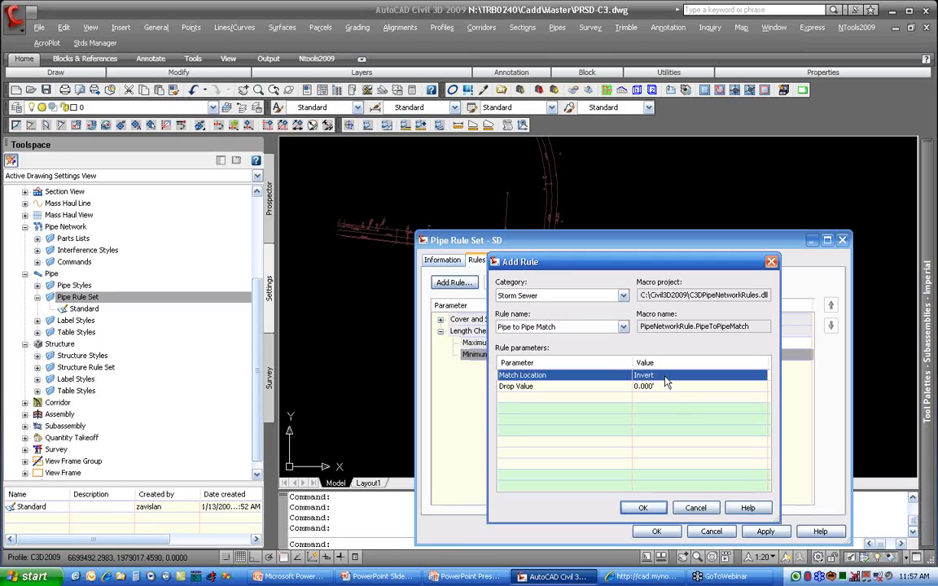
left_click(643, 508)
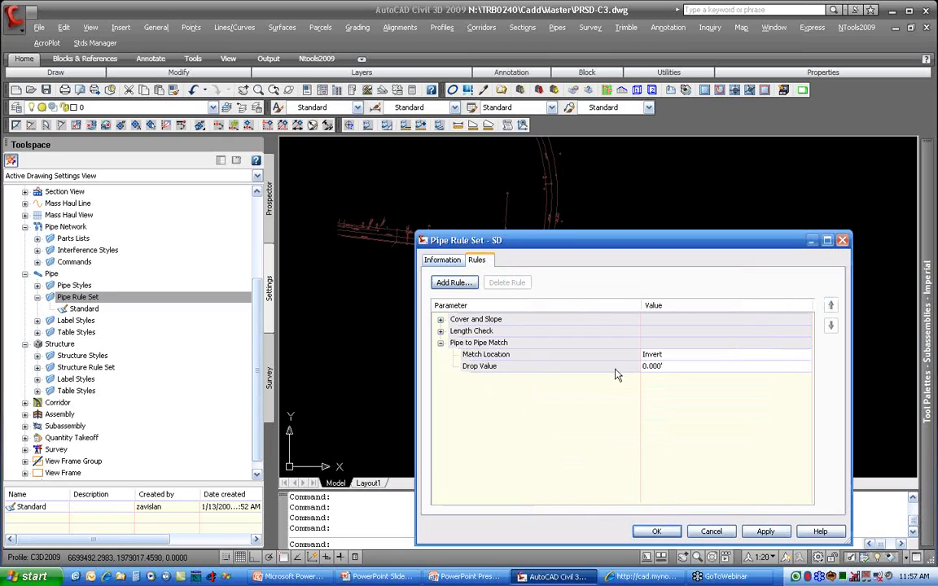
left_click(656, 358)
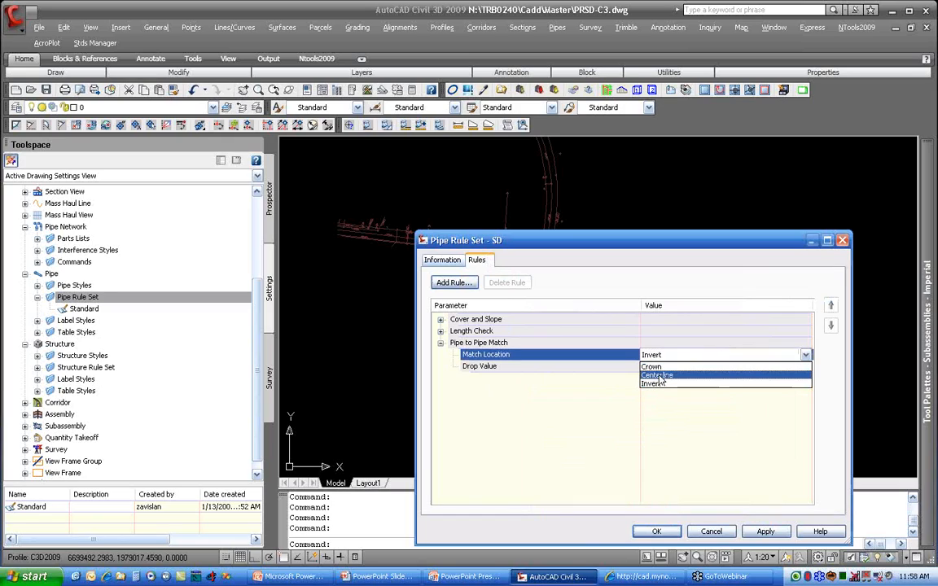
left_click(655, 383)
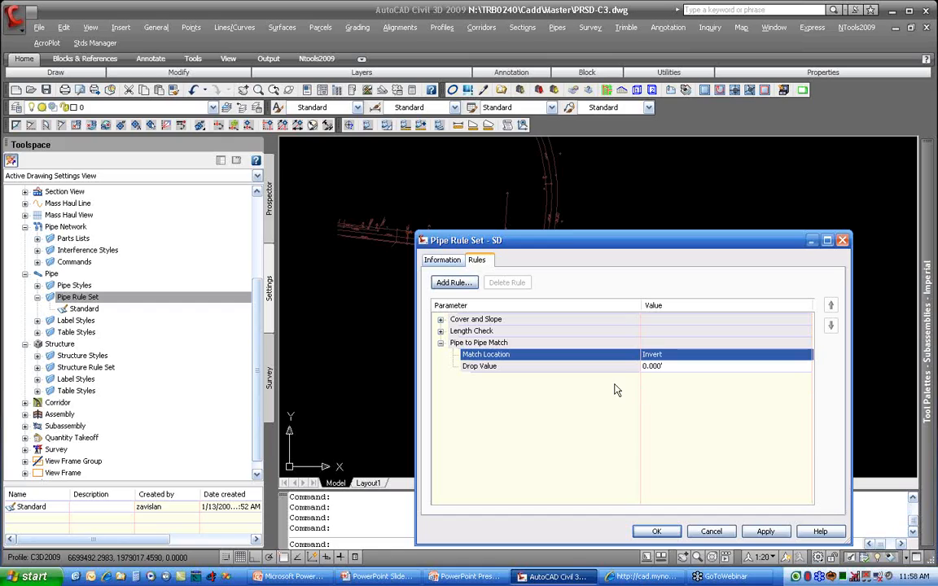
Step: Check the drop value of the Pipe to Pipe Match rule and save the SD pipe rule set
left_click(651, 367)
left_click(636, 393)
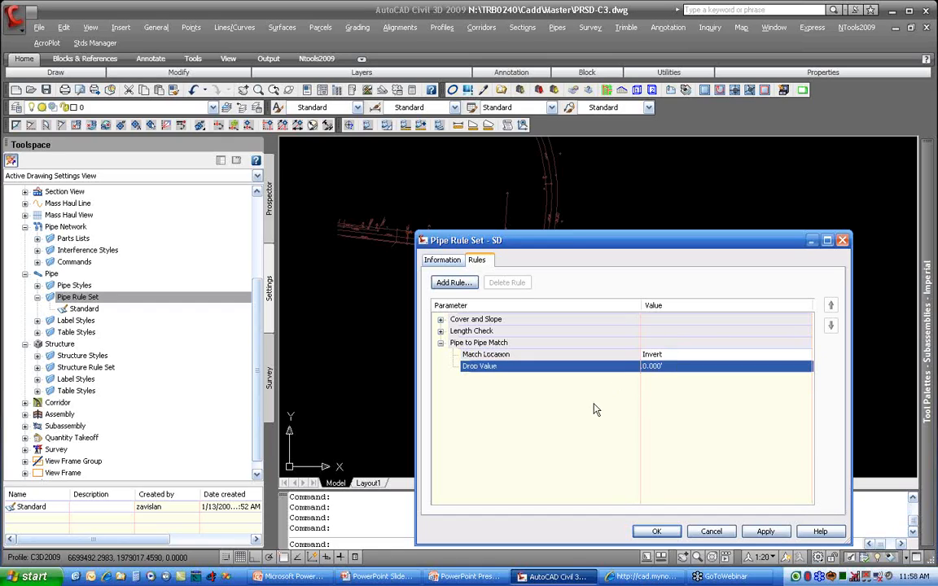
left_click(657, 532)
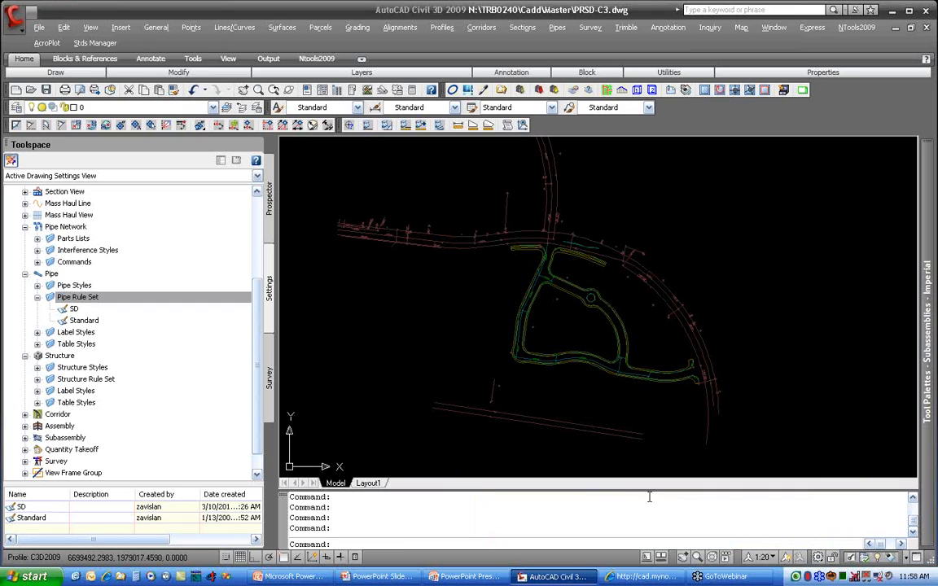
Step: Create a new structure rule set named SD and show its rules
left_click(38, 380)
left_click(84, 393)
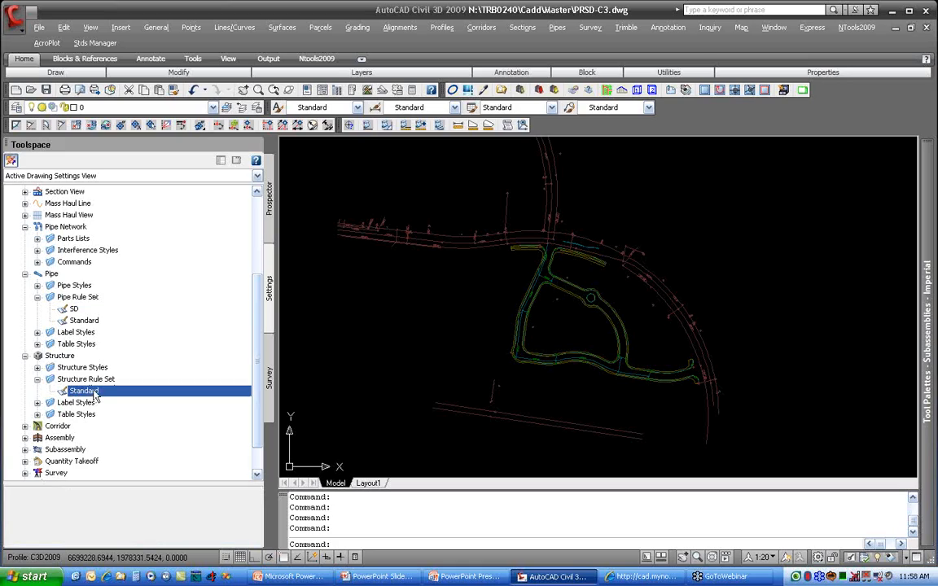
left_click(96, 380)
right_click(148, 385)
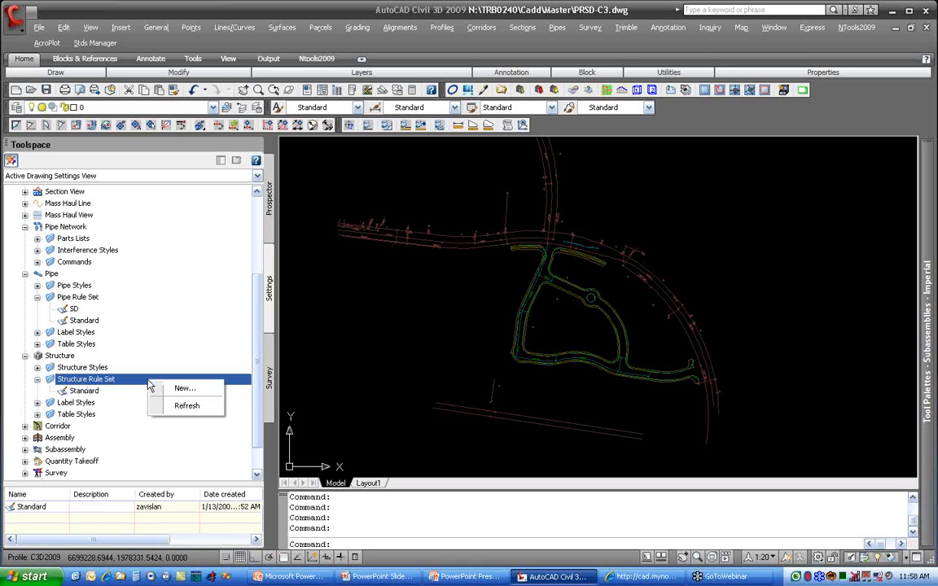
left_click(180, 391)
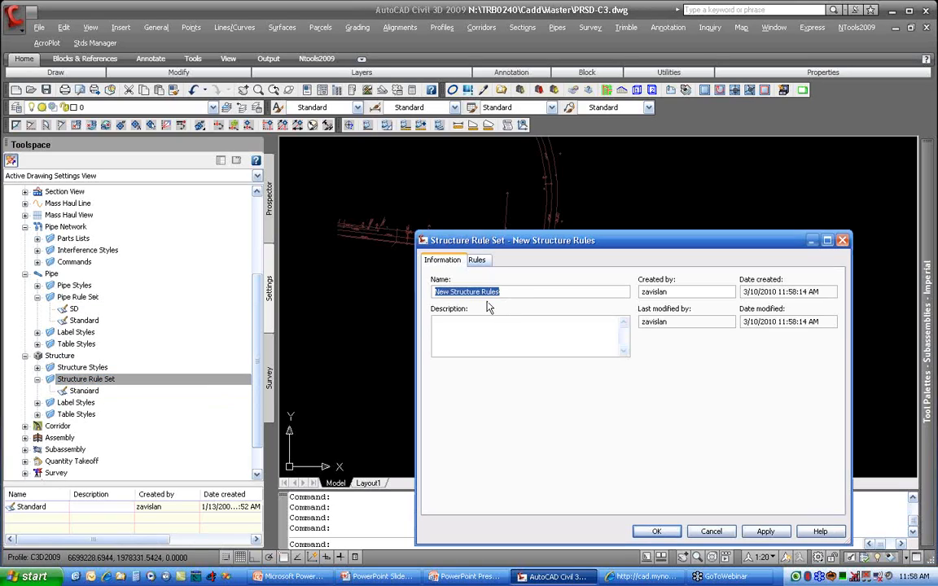
type("SD")
left_click(477, 259)
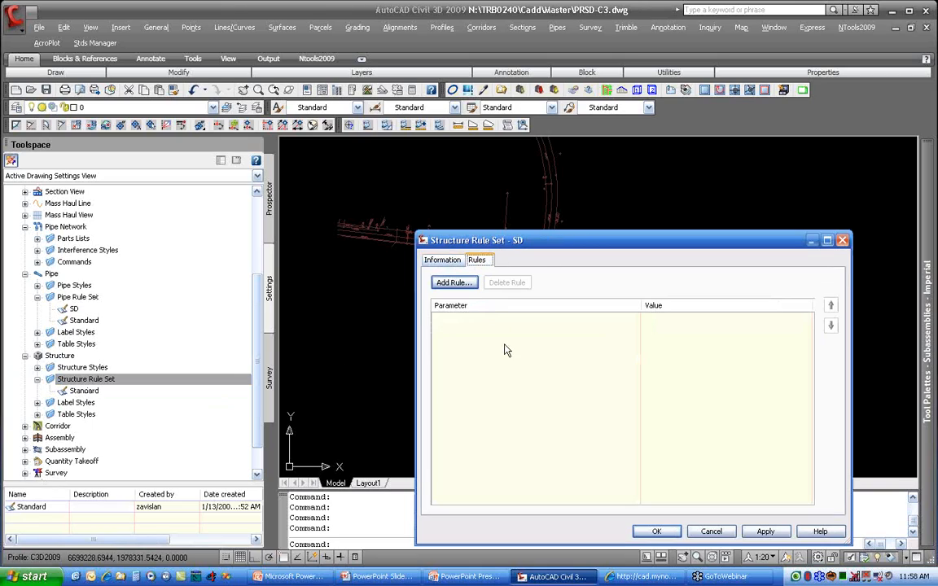
Step: Add the Maximum pipe size check rule from the Storm Sewer category to the SD structure rule set
left_click(452, 283)
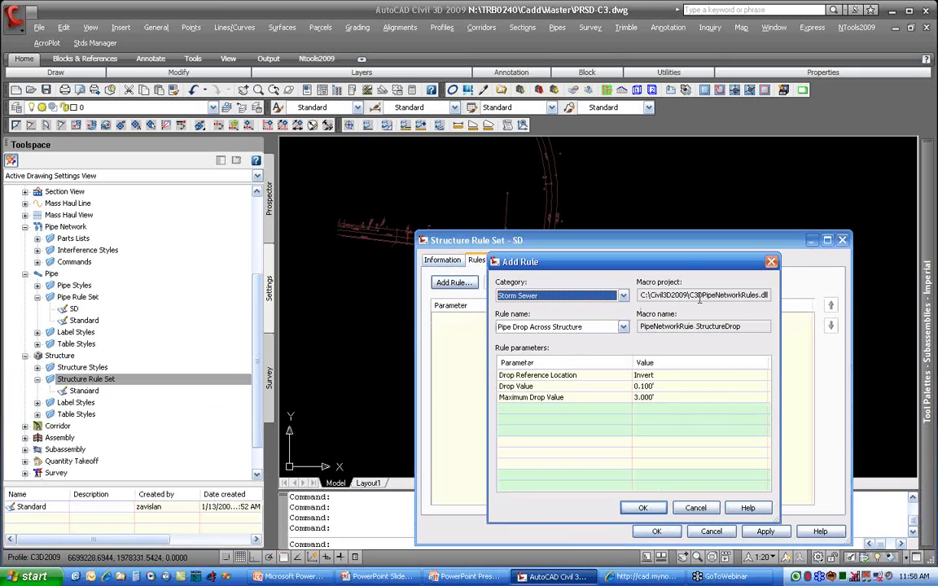
left_click_drag(690, 295, 777, 306)
left_click(623, 296)
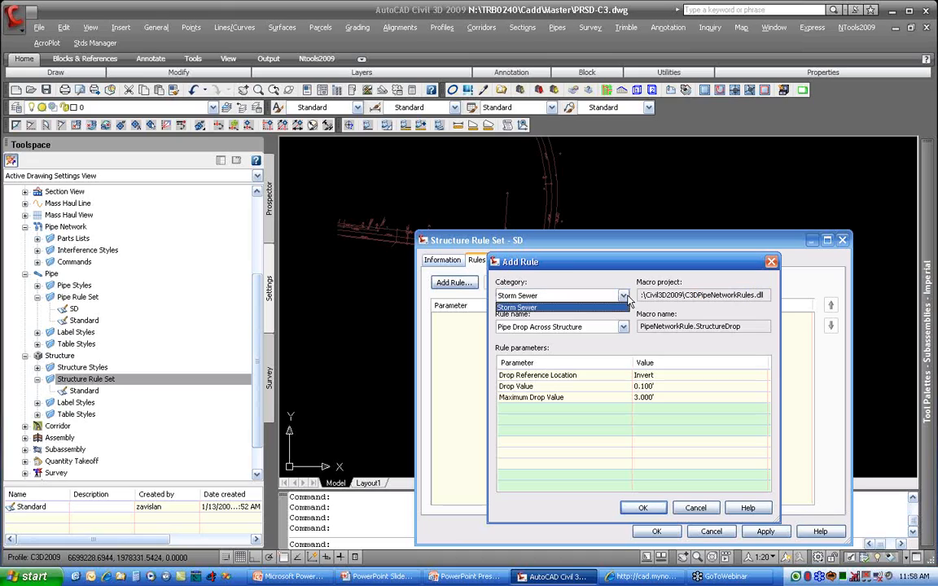
left_click(618, 306)
left_click(623, 326)
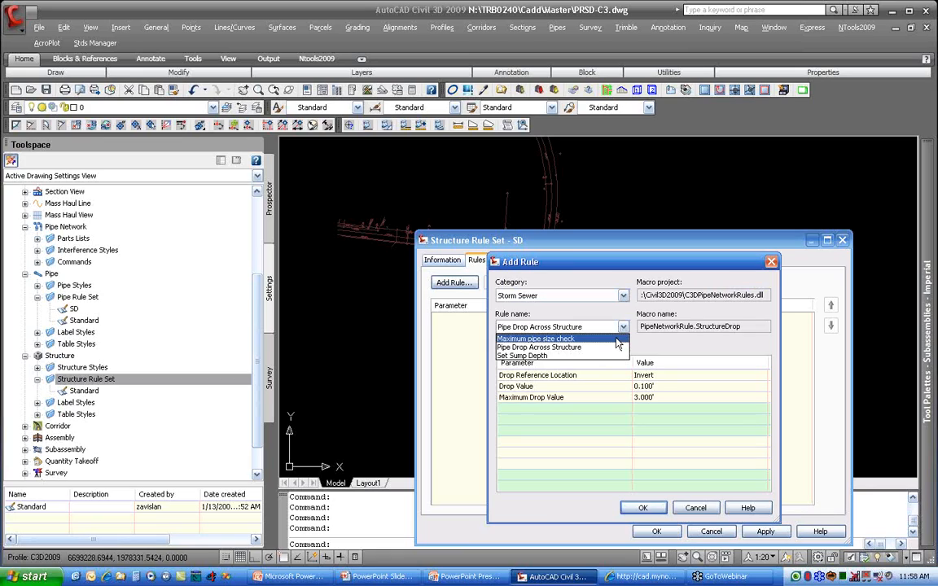
left_click(617, 338)
left_click(650, 507)
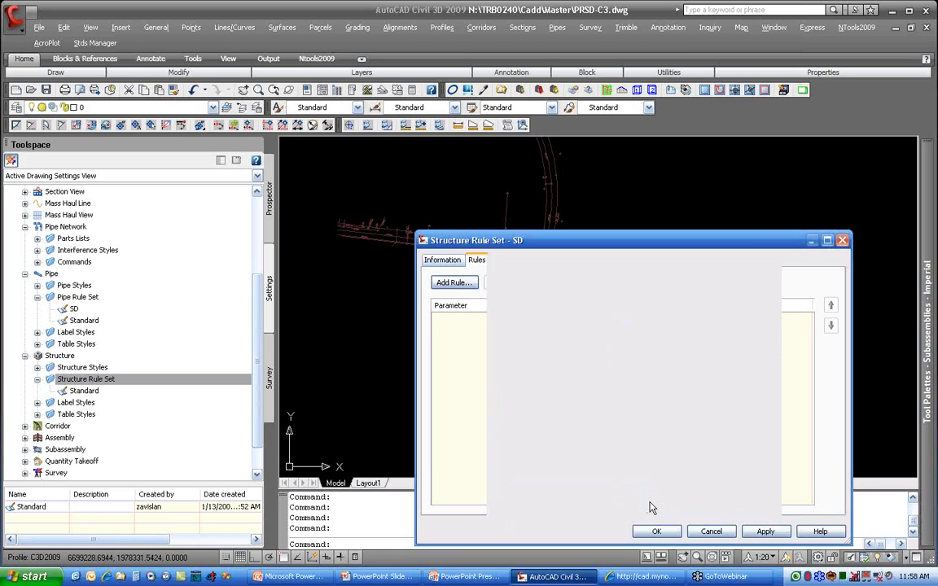
Step: Examine the maximum pipe diameter or width value in the Maximum pipe size check rule
left_click(440, 320)
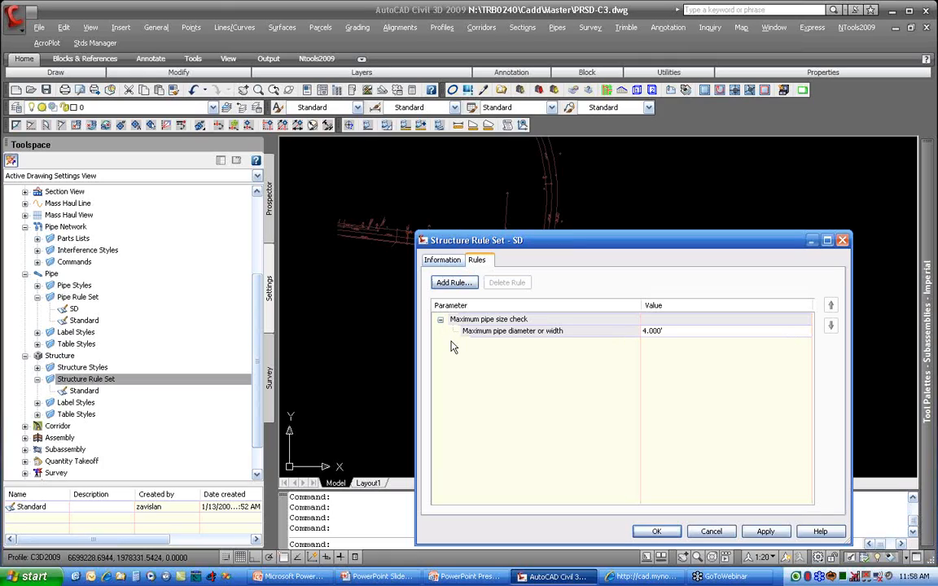
left_click(671, 332)
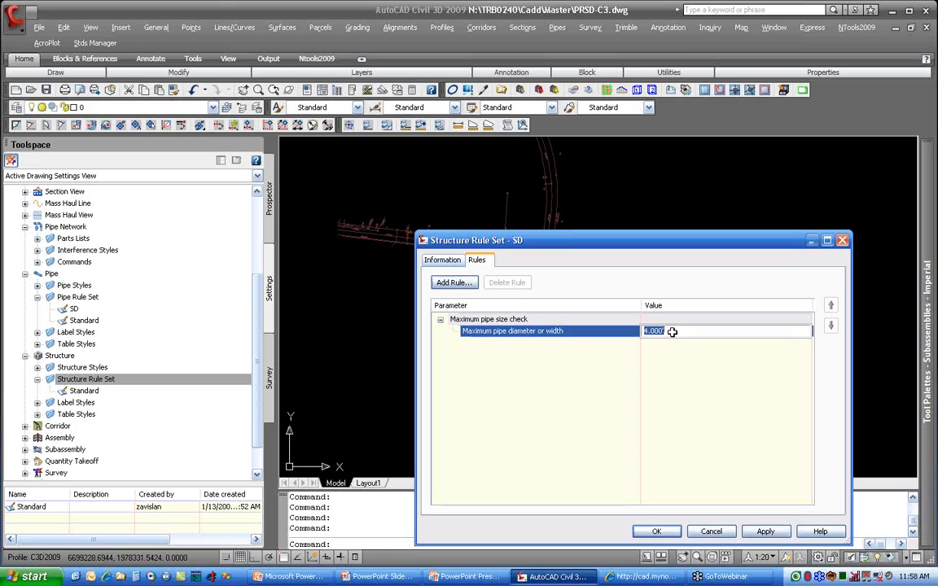
left_click(672, 333)
double_click(672, 333)
left_click(660, 355)
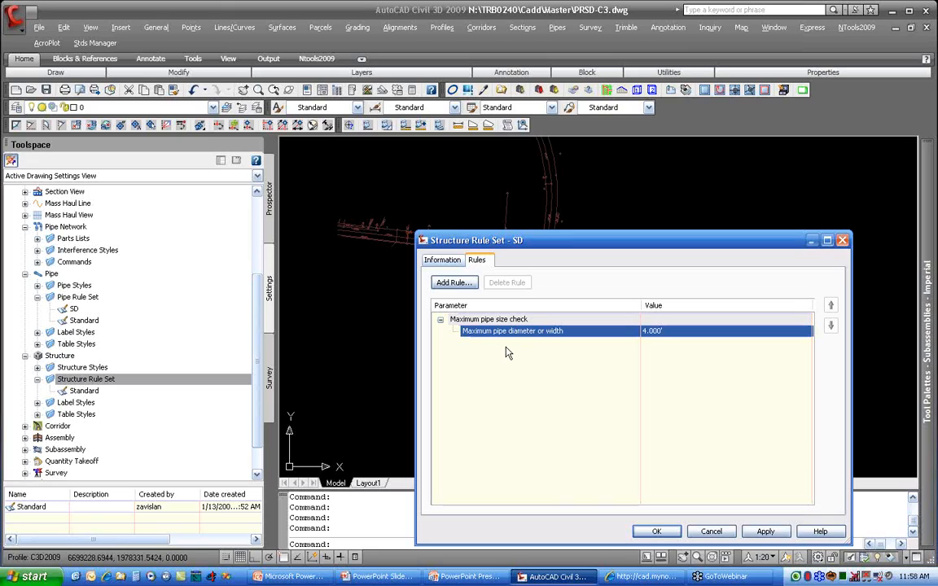
left_click(444, 260)
left_click(476, 260)
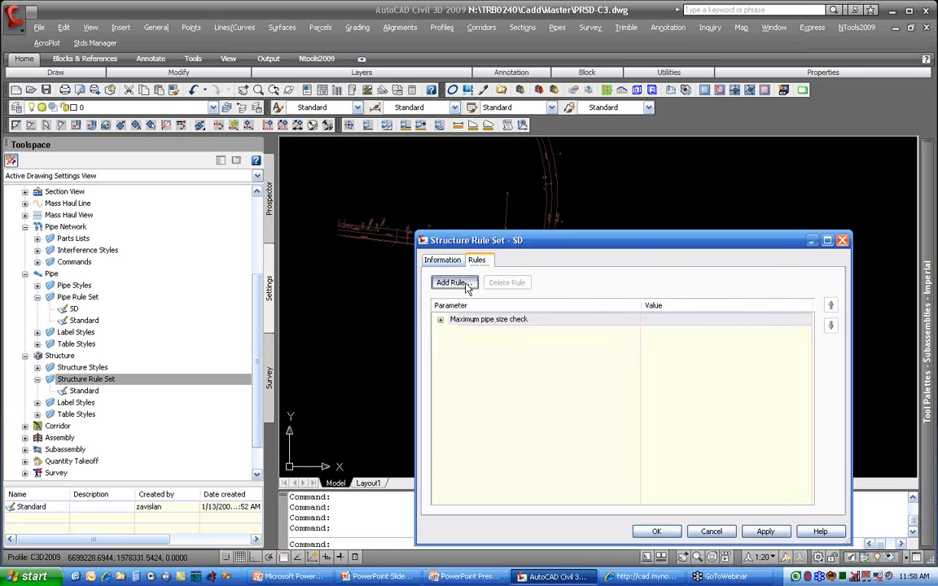
Step: Add a Pipe Drop Across Structure rule to the SD structure rule set and set its drop value to 0.2'
left_click(452, 283)
left_click(534, 327)
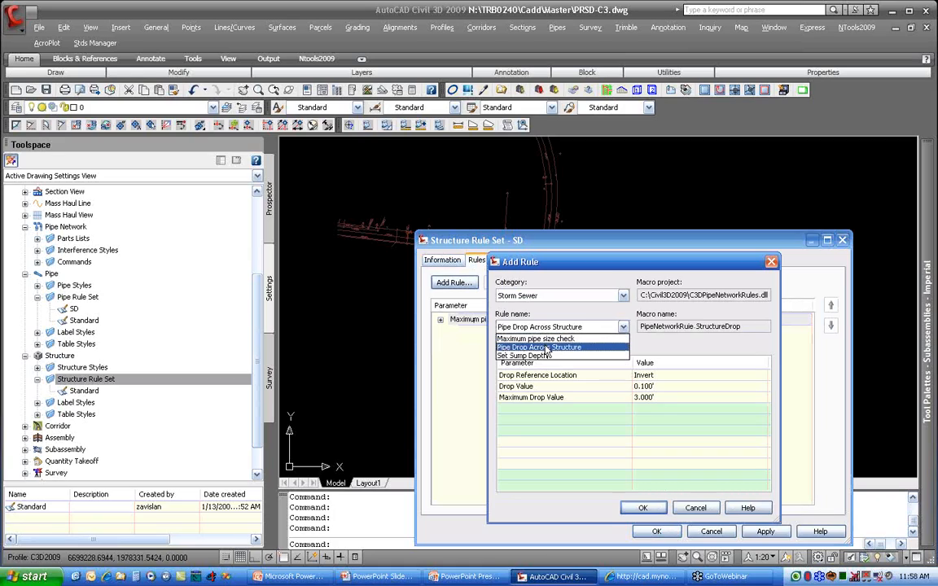
left_click(539, 347)
left_click(642, 508)
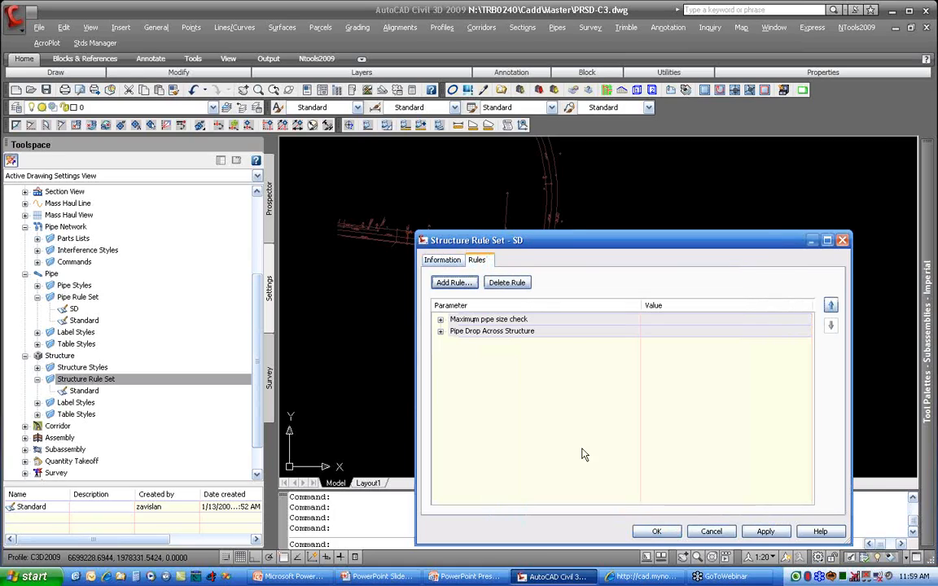
left_click(441, 331)
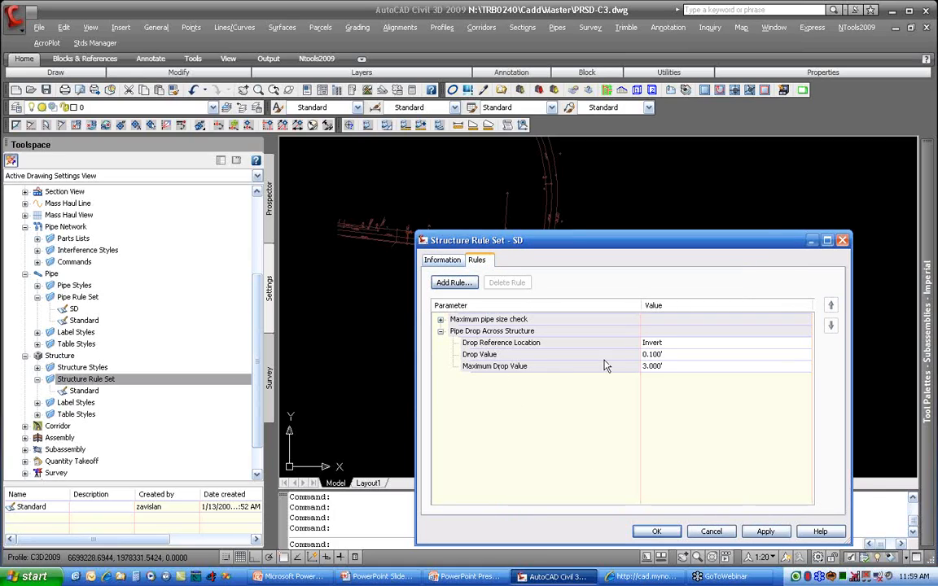
left_click(666, 354)
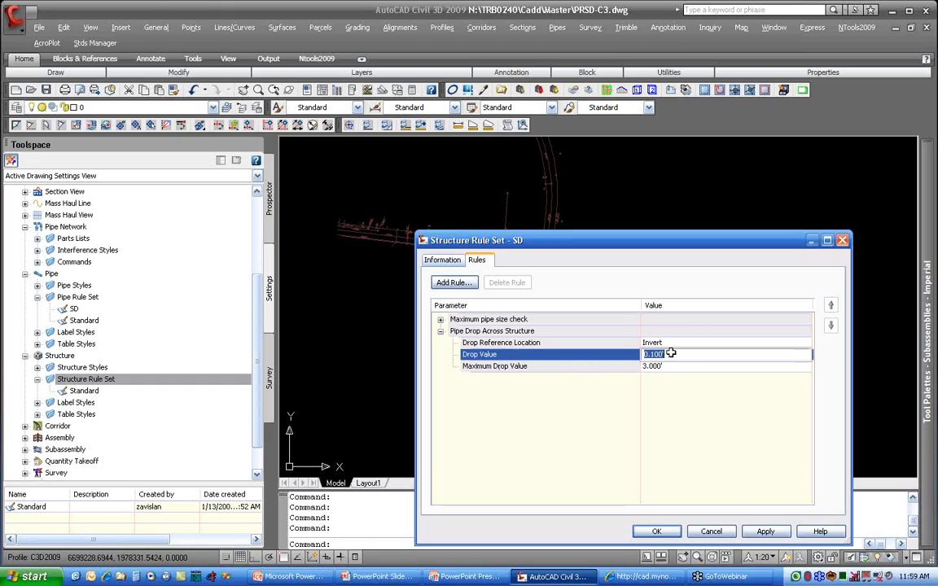
type(".2")
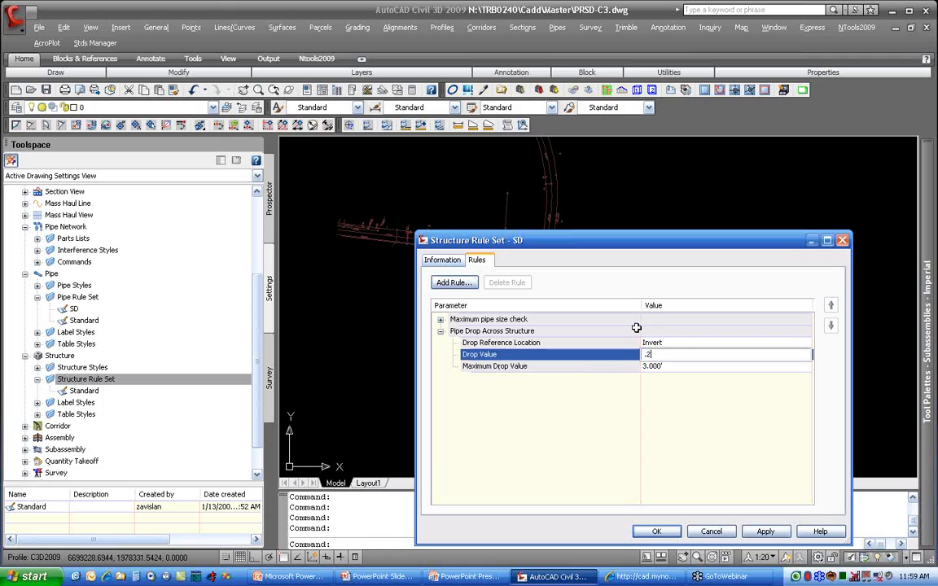
key("Return")
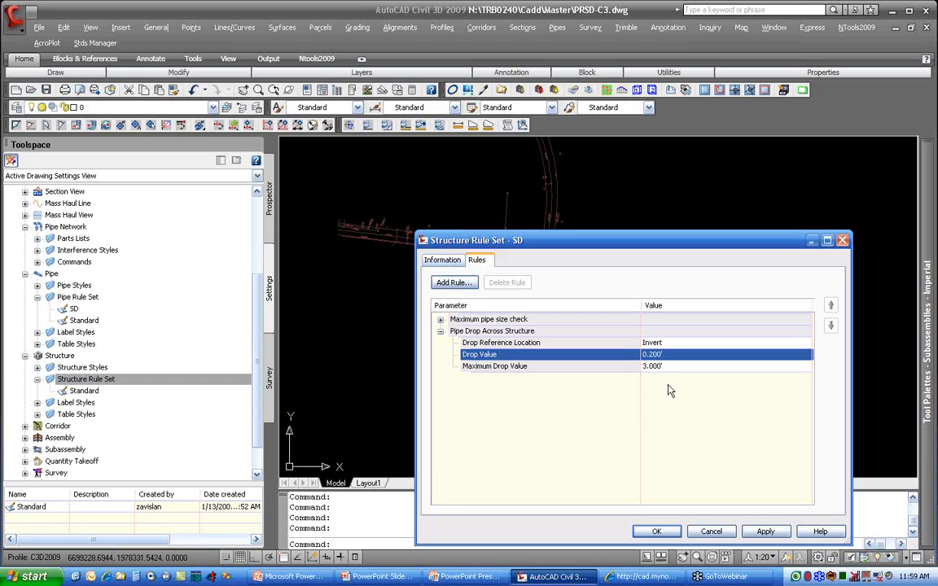
Step: Add a Set Sump Depth rule to the SD structure rule set and save the rule set
left_click(453, 282)
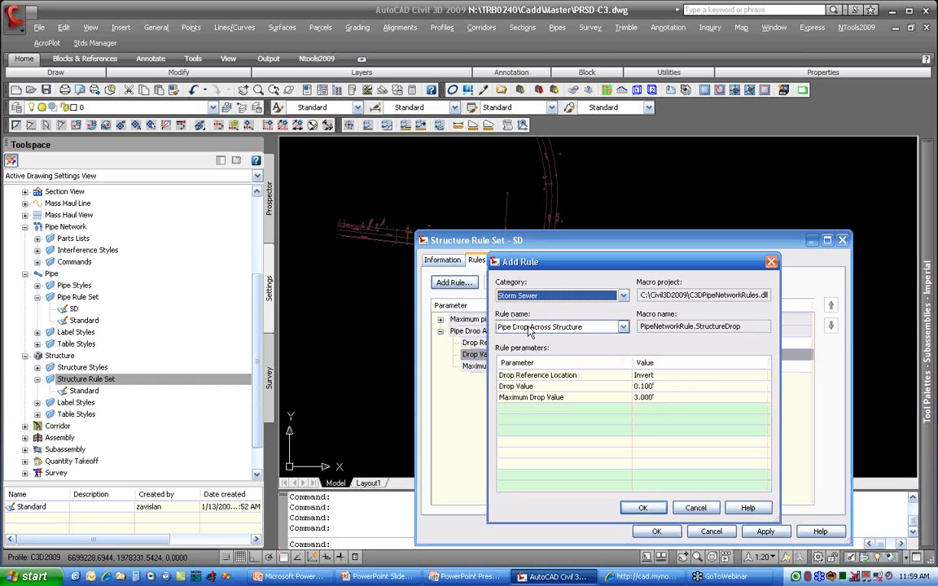
left_click(530, 326)
left_click(547, 356)
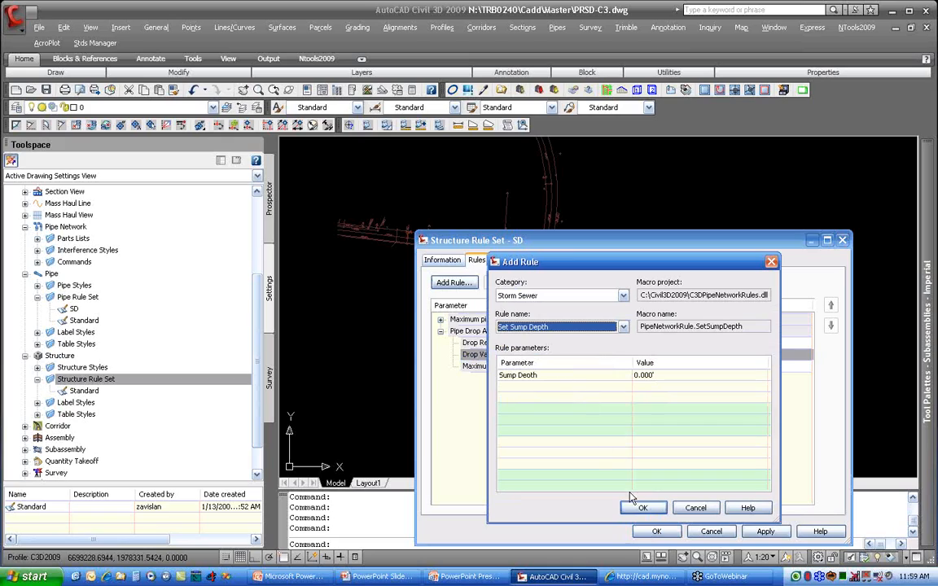
left_click(643, 507)
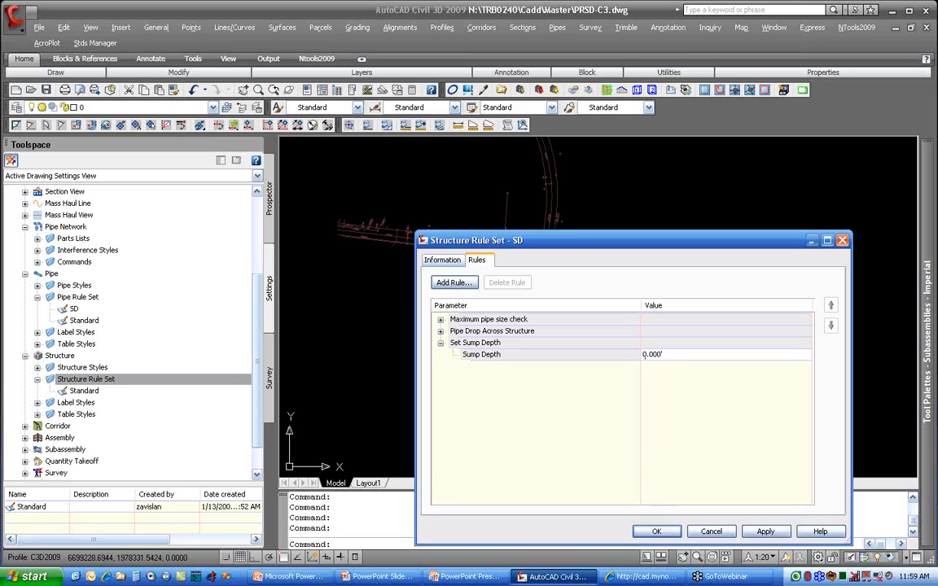
left_click(656, 532)
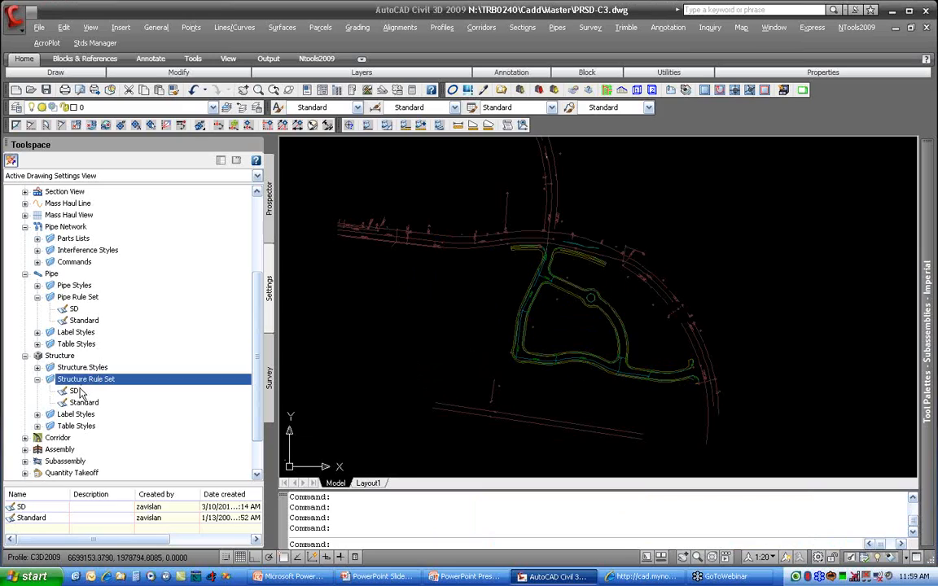
Step: Set the pipe default rules to SD in the Pipe Network feature settings
right_click(100, 227)
left_click(107, 233)
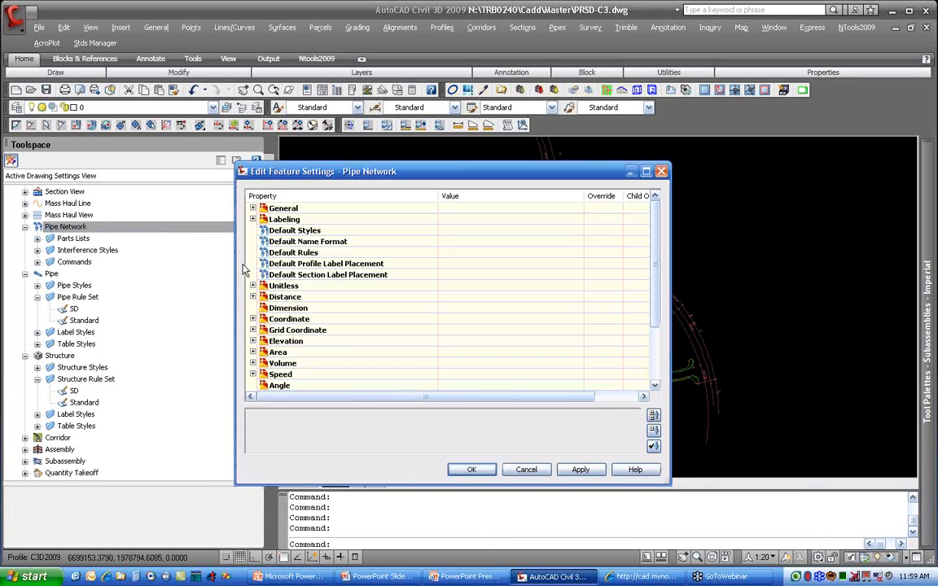
left_click(253, 252)
left_click(521, 264)
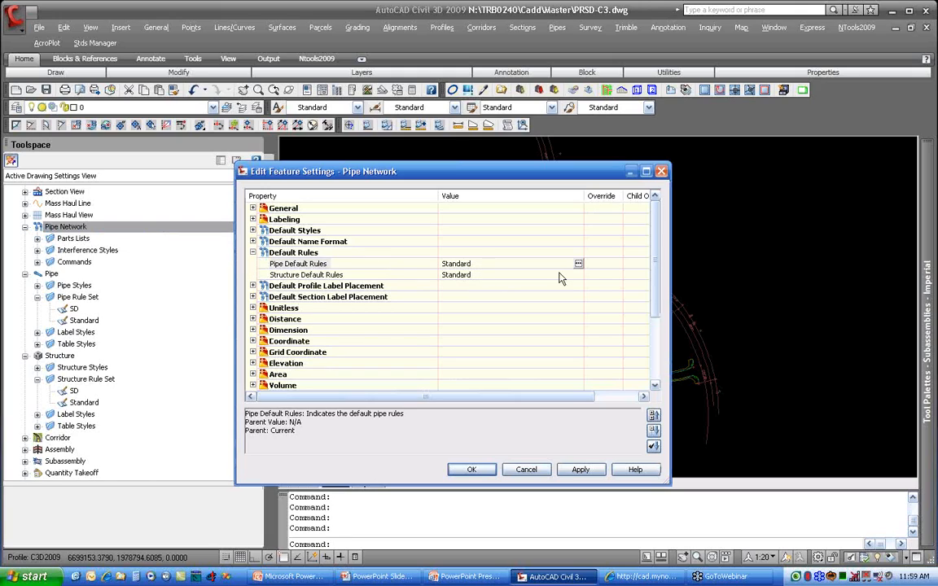
left_click(578, 264)
left_click(586, 381)
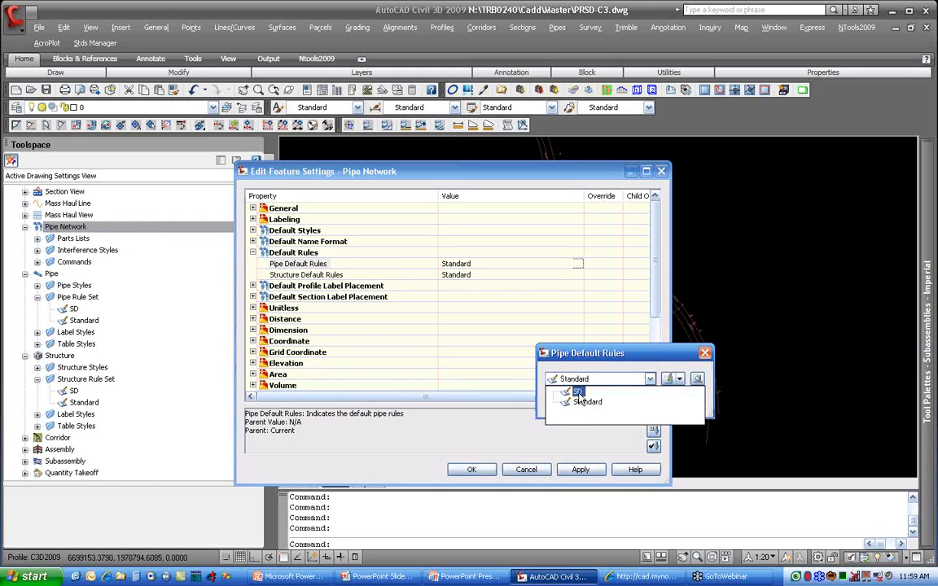
left_click(570, 391)
left_click(570, 403)
Step: Set the structure default rules to SD and save the Pipe Network feature settings
left_click(576, 275)
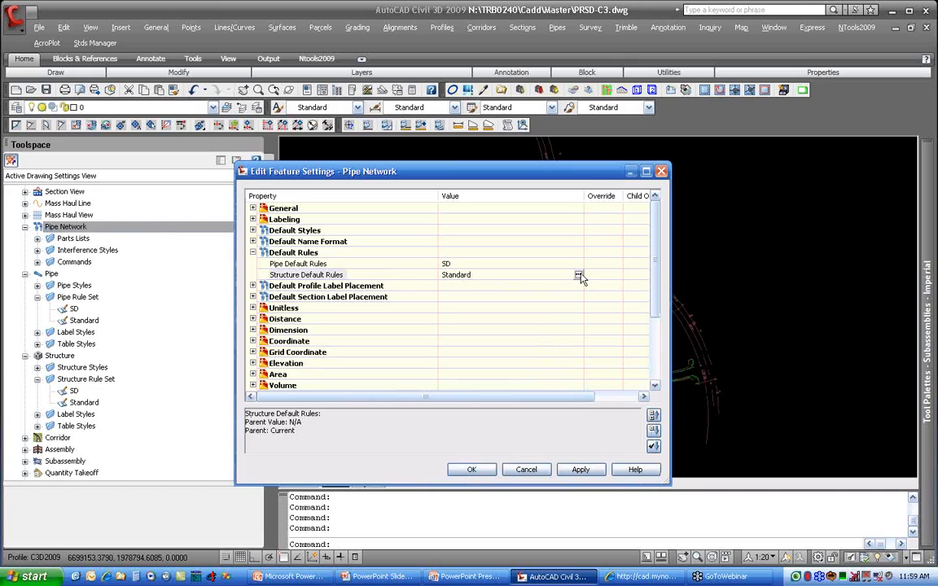
left_click(578, 275)
left_click(649, 379)
left_click(570, 397)
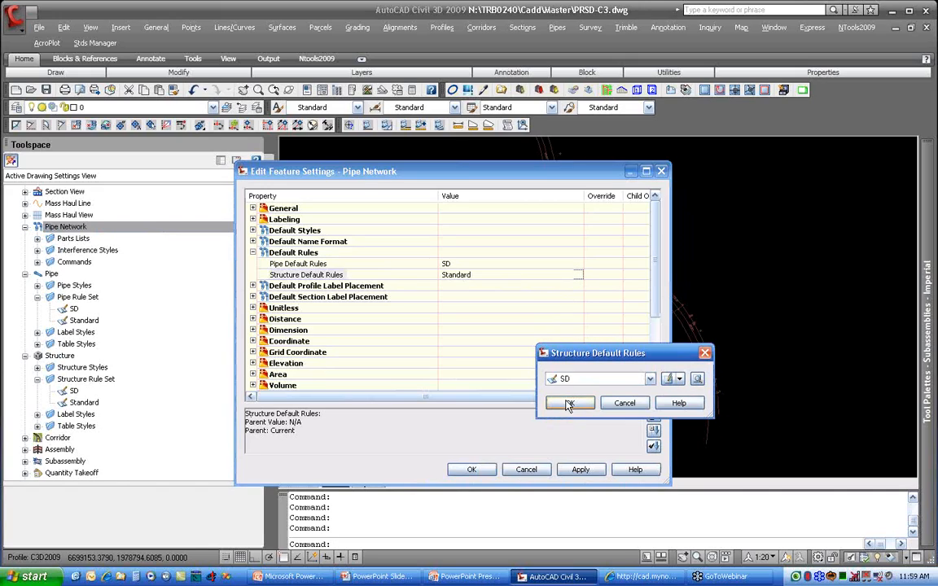
left_click(569, 404)
left_click(471, 470)
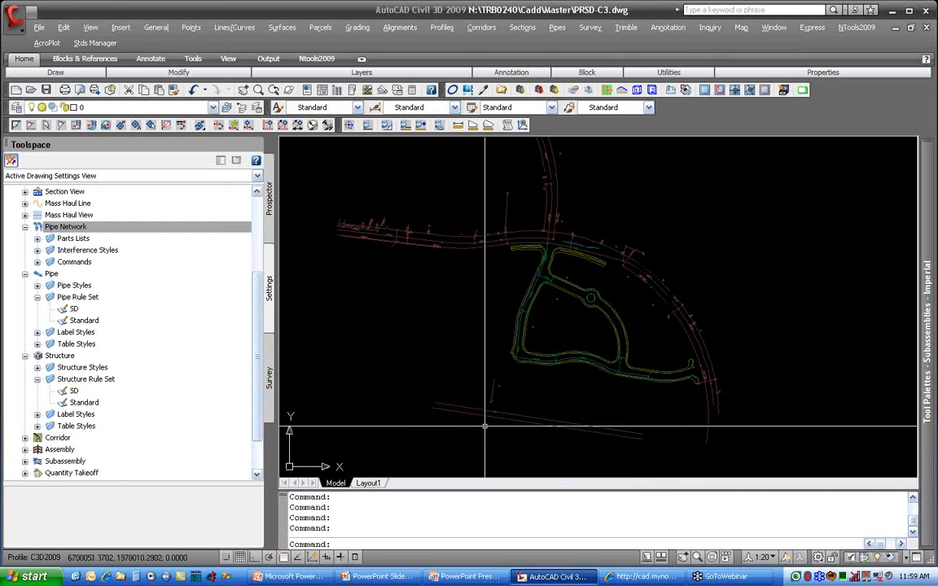
key("alt+Tab")
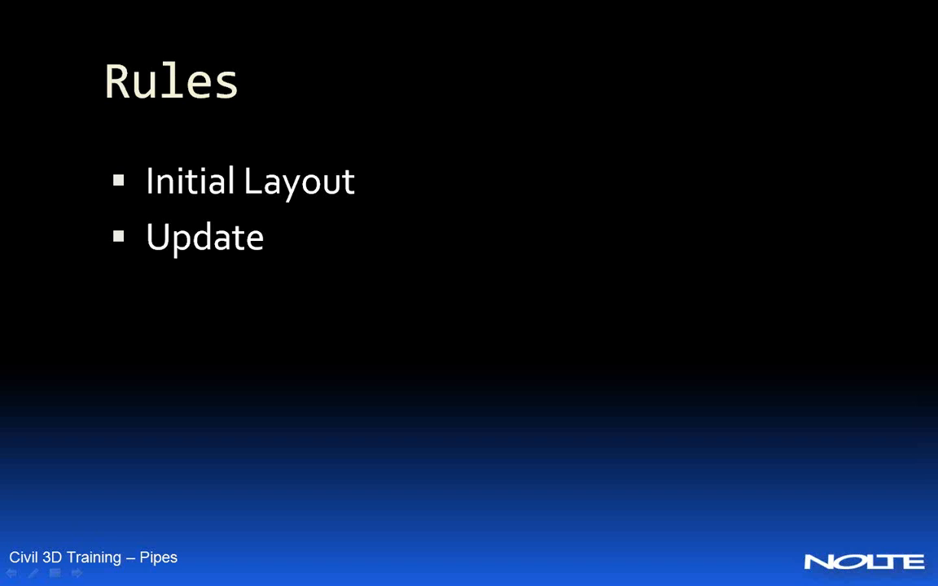
left_click(517, 425)
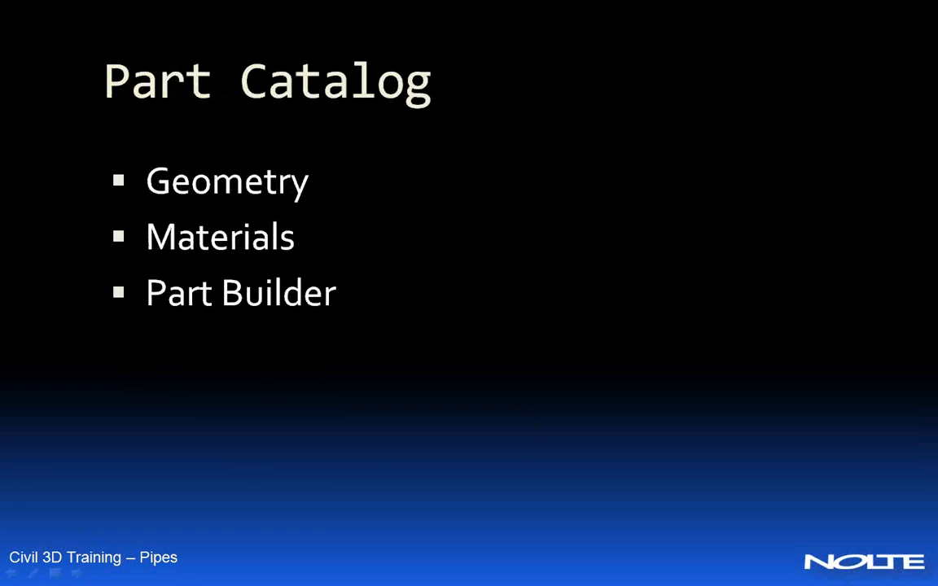
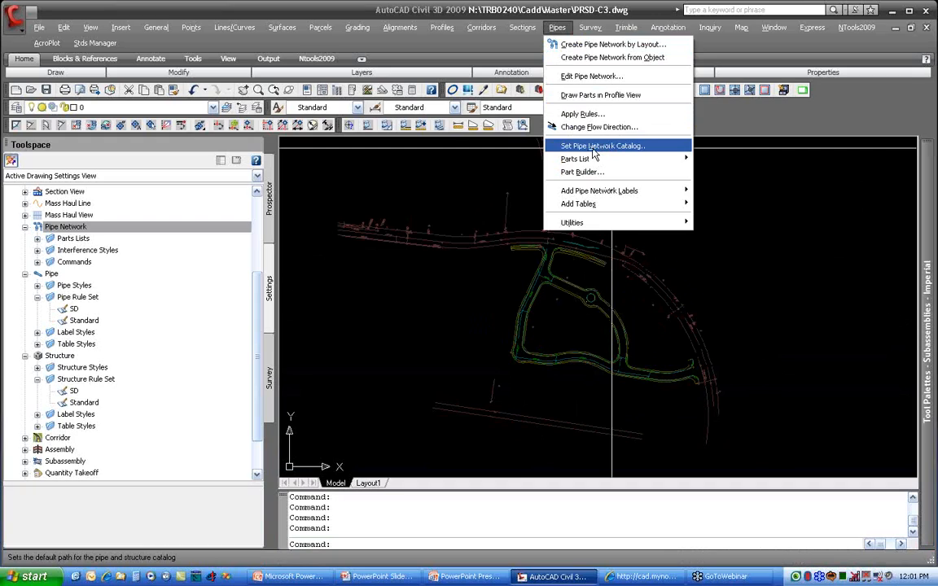
Step: Open the pipe network catalog settings and select the US Imperial Pipe Catalog and US Imperial Structure Catalog
left_click(594, 147)
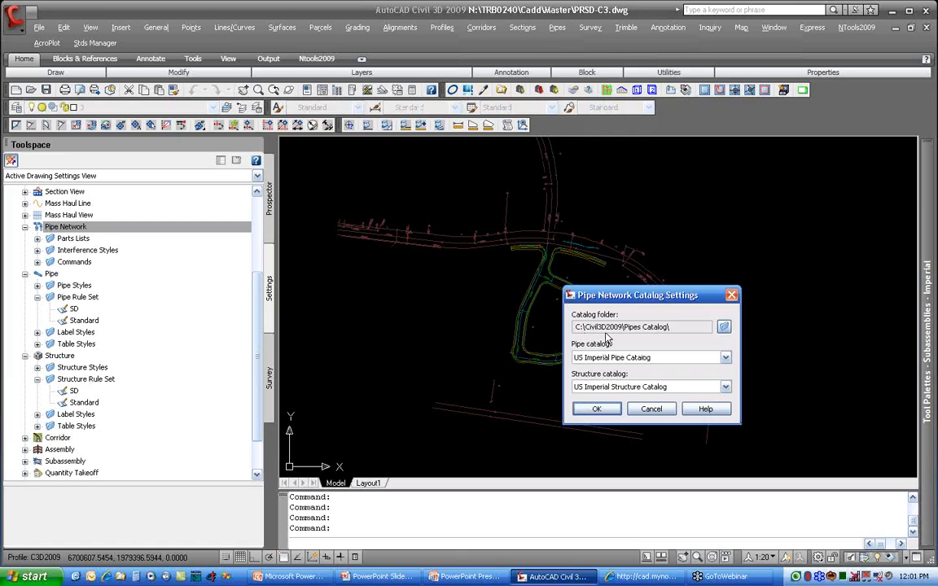
left_click(666, 359)
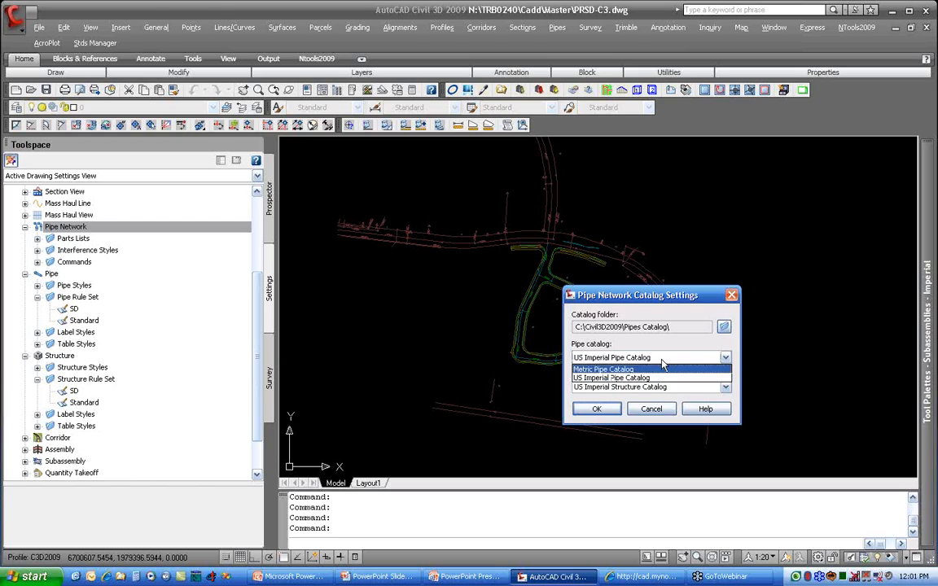
left_click(662, 377)
left_click(666, 387)
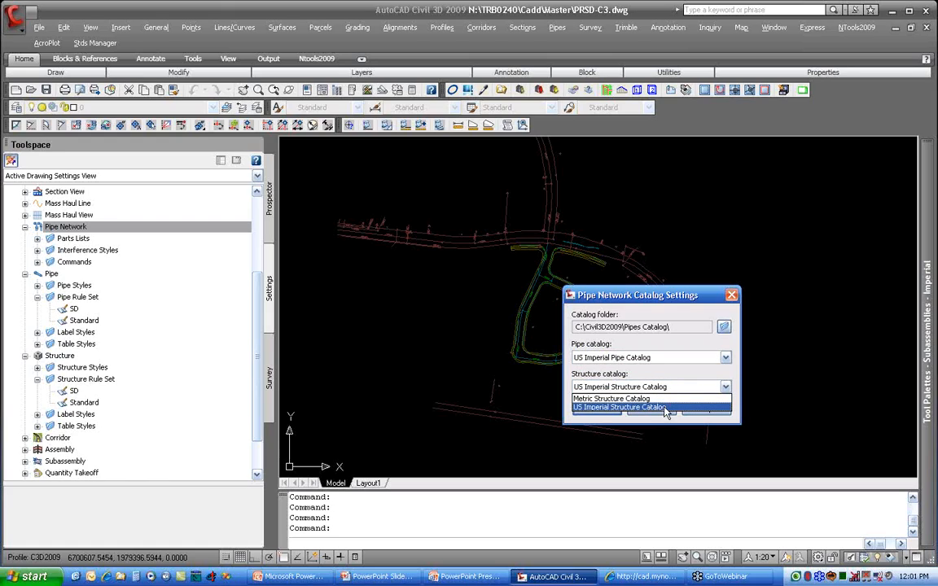
left_click(666, 407)
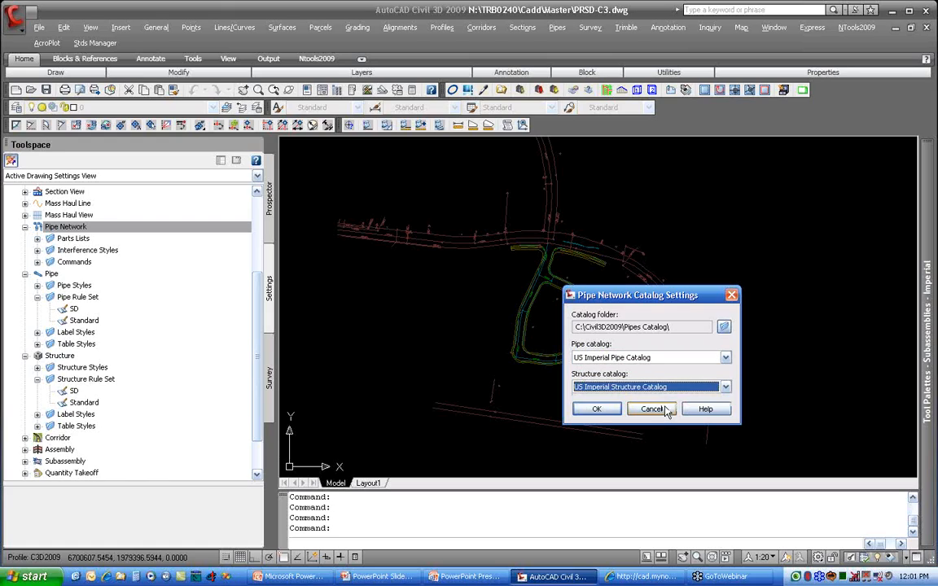
Step: Browse from the current catalog folder up to Civil3D2009 and look into the Pipes Catalog Development folder
left_click(723, 328)
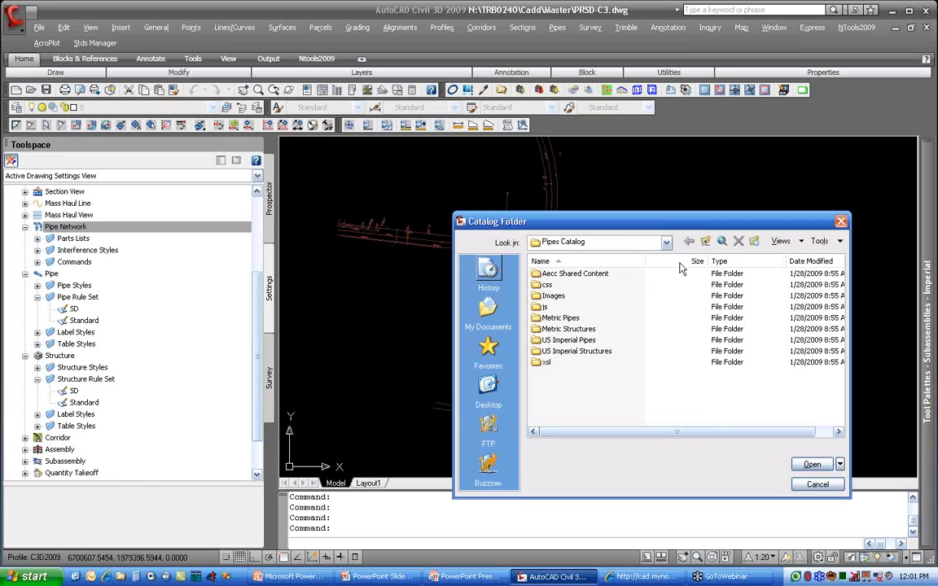
left_click(705, 241)
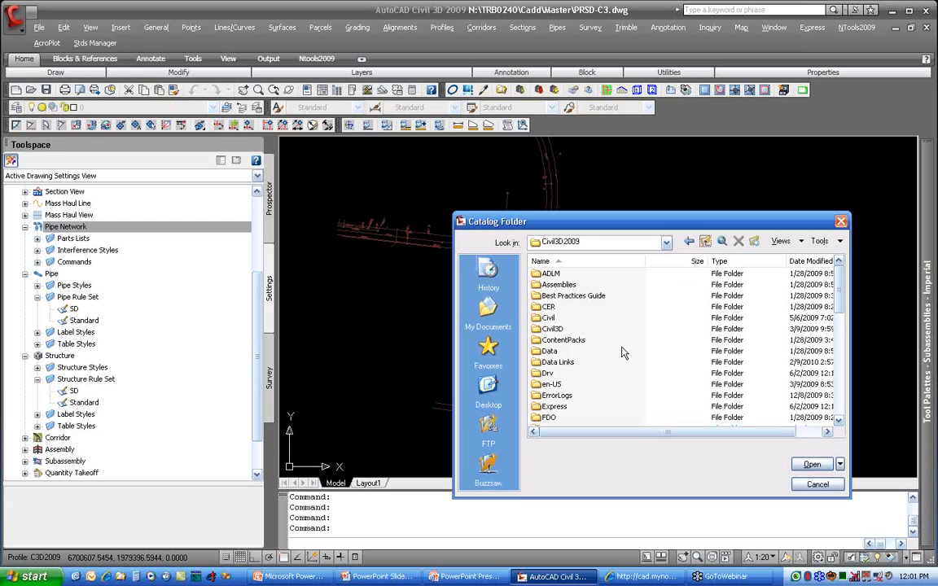
scroll(621, 352, "down", 3)
scroll(621, 352, "down", 2)
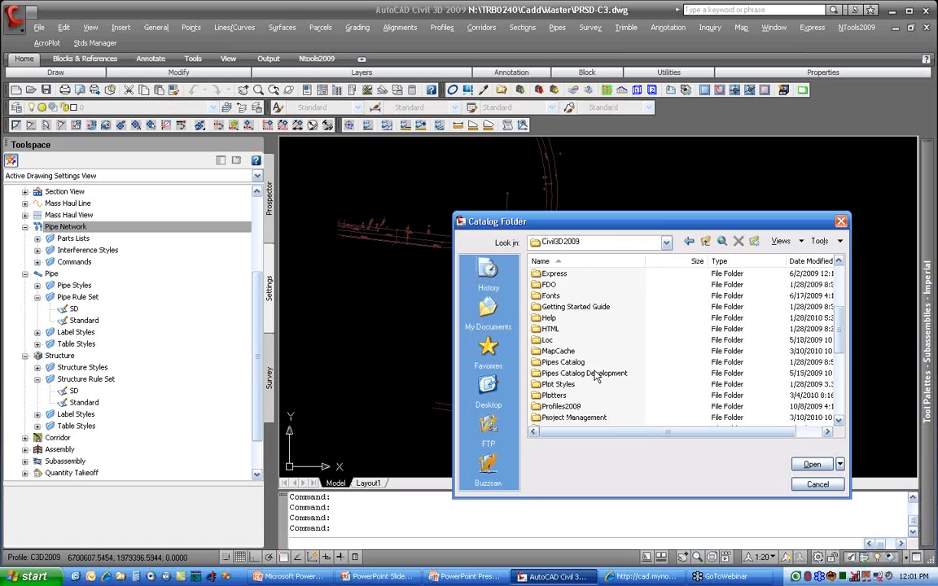
double_click(570, 372)
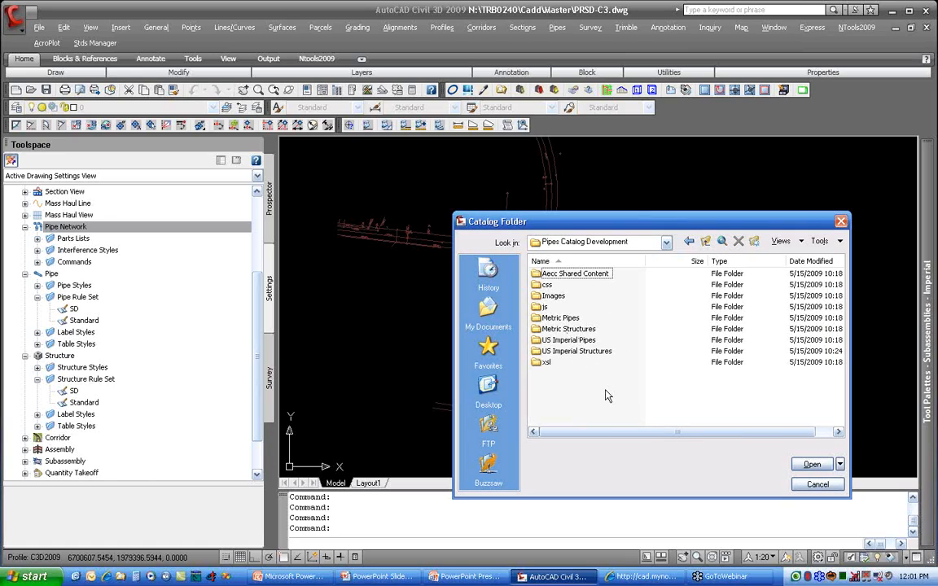
Step: Return to the Civil3D2009 folder and set Pipes Catalog as the catalog folder
left_click(665, 243)
left_click(591, 287)
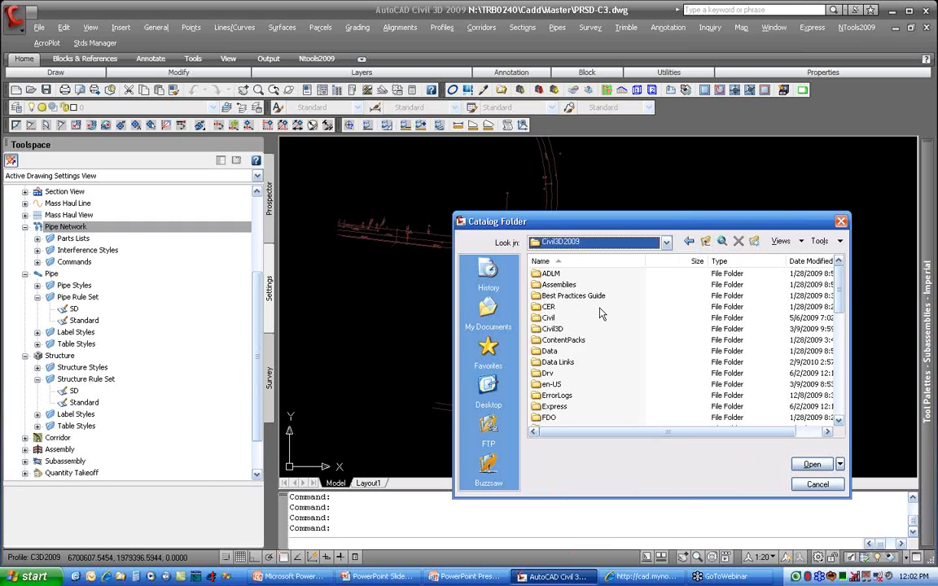
scroll(616, 346, "down", 5)
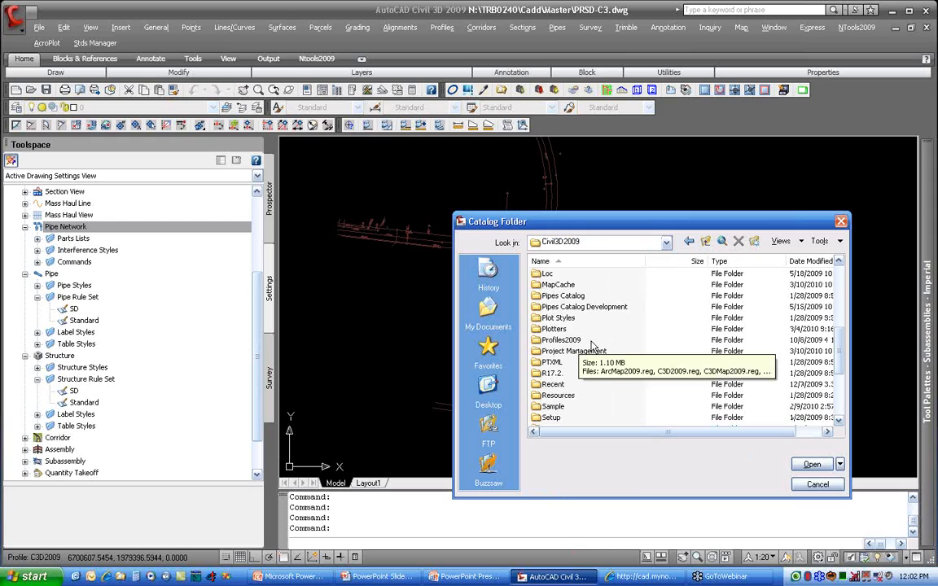
left_click(570, 296)
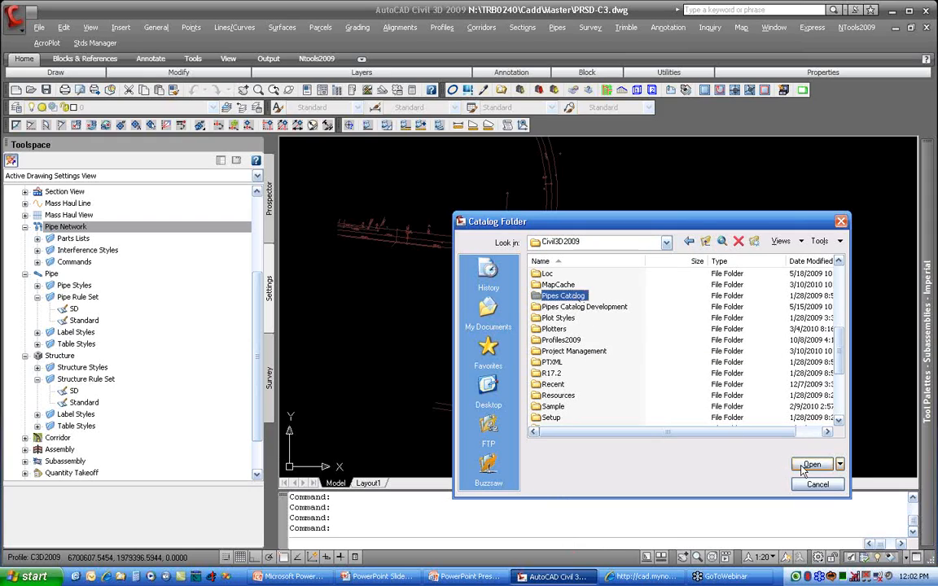
left_click(810, 464)
Step: Set the pipe catalog to US Imperial Pipe Catalog and the structure catalog to US Imperial Structure Catalog, and save the catalog settings
left_click(621, 359)
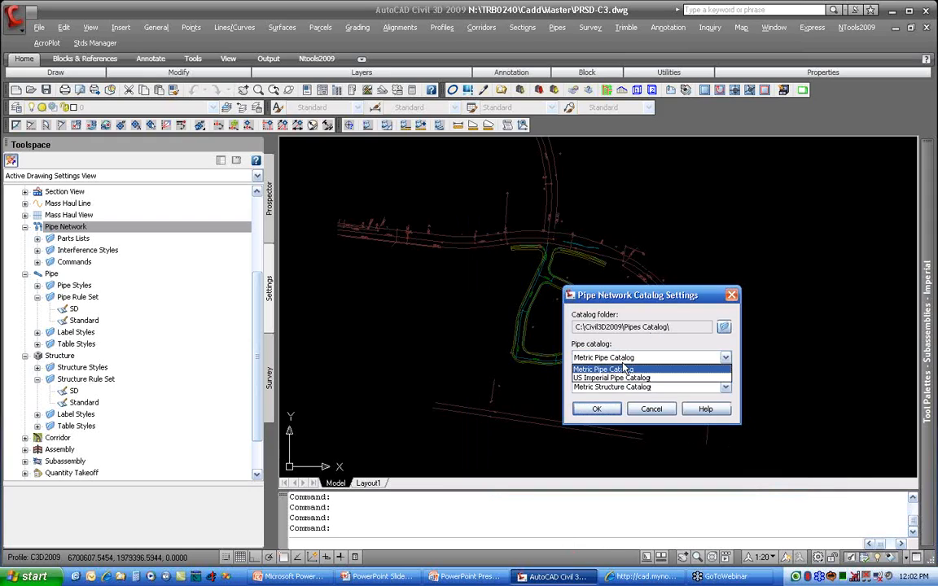
left_click(623, 376)
left_click(625, 393)
left_click(627, 405)
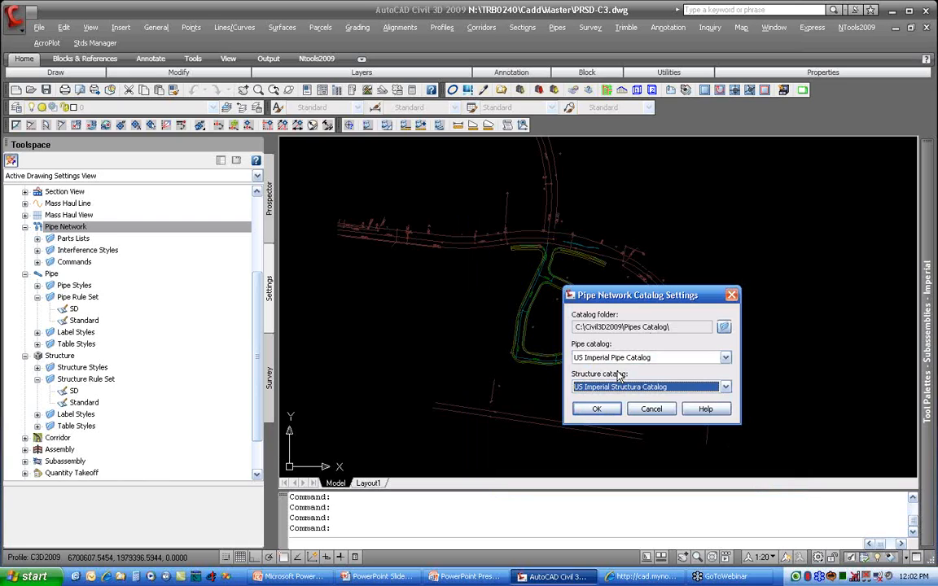
left_click(601, 414)
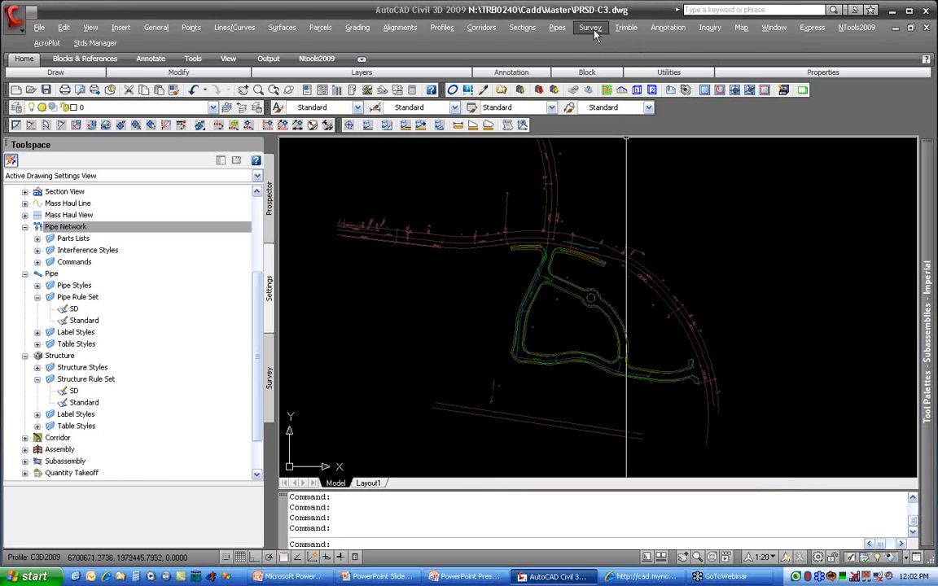
Step: Open Part Builder and view the Structure part catalog, returning to the Pipe catalog
left_click(554, 28)
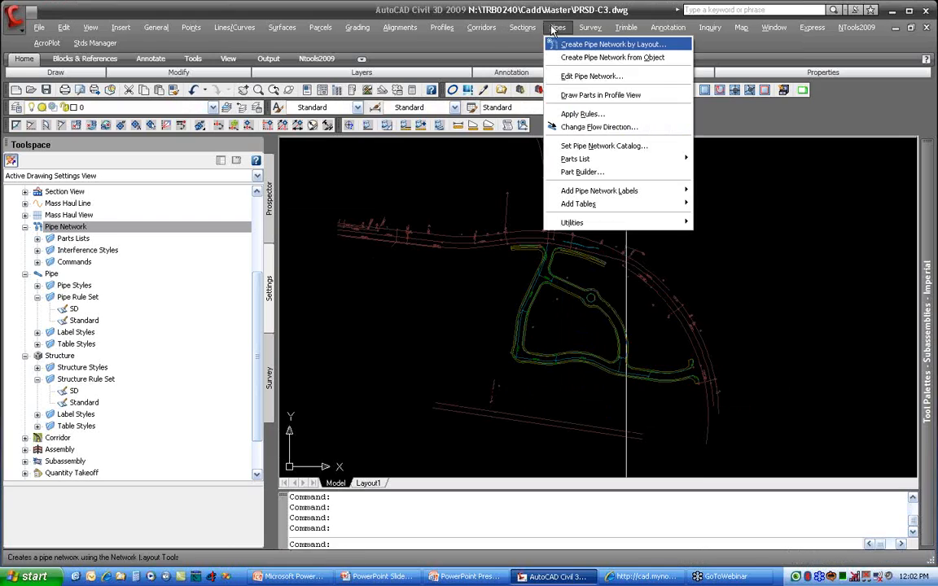
left_click(603, 173)
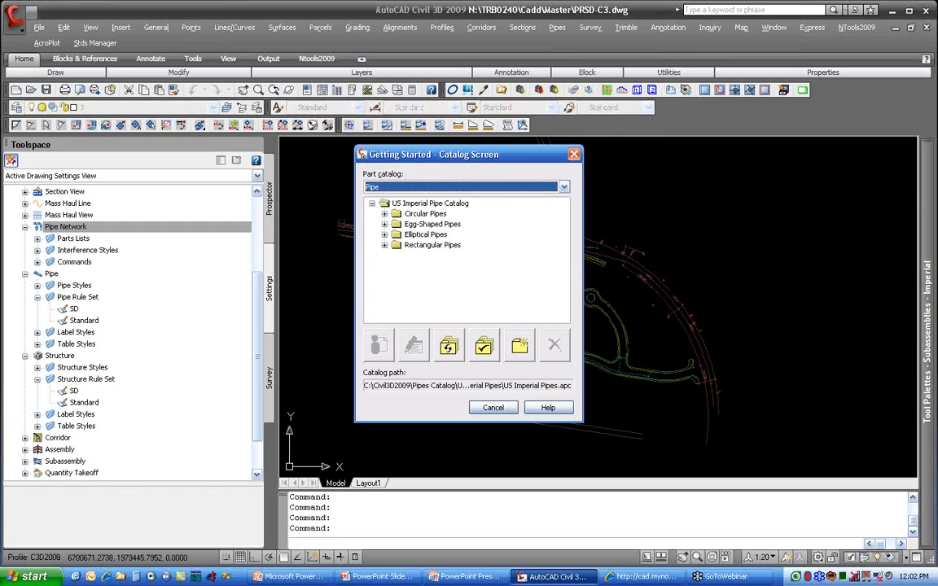
left_click(565, 187)
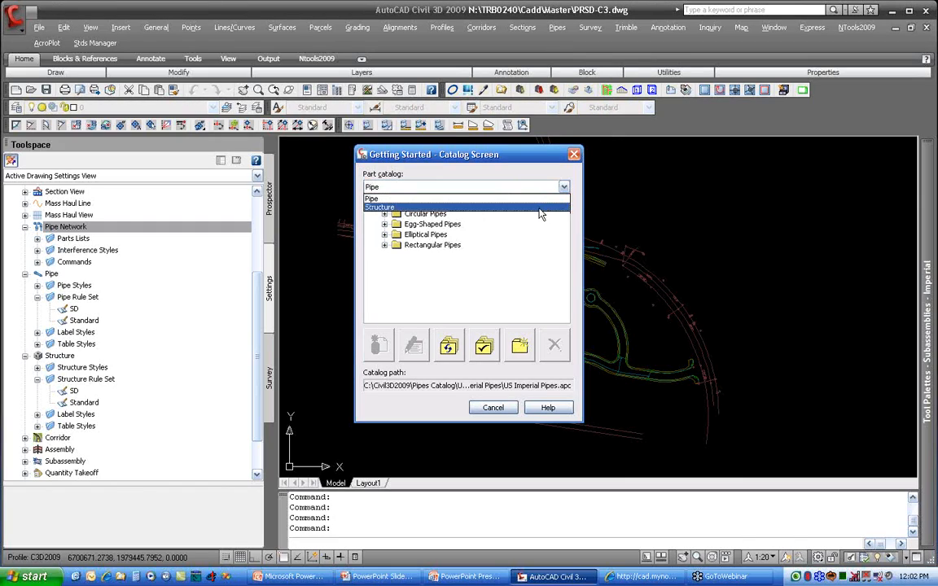
left_click(489, 204)
left_click(544, 188)
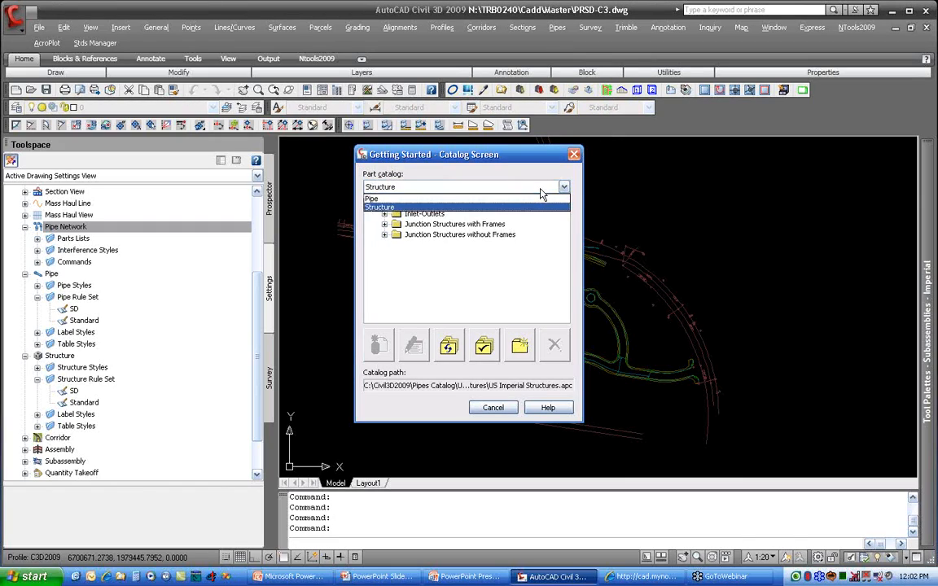
left_click(536, 199)
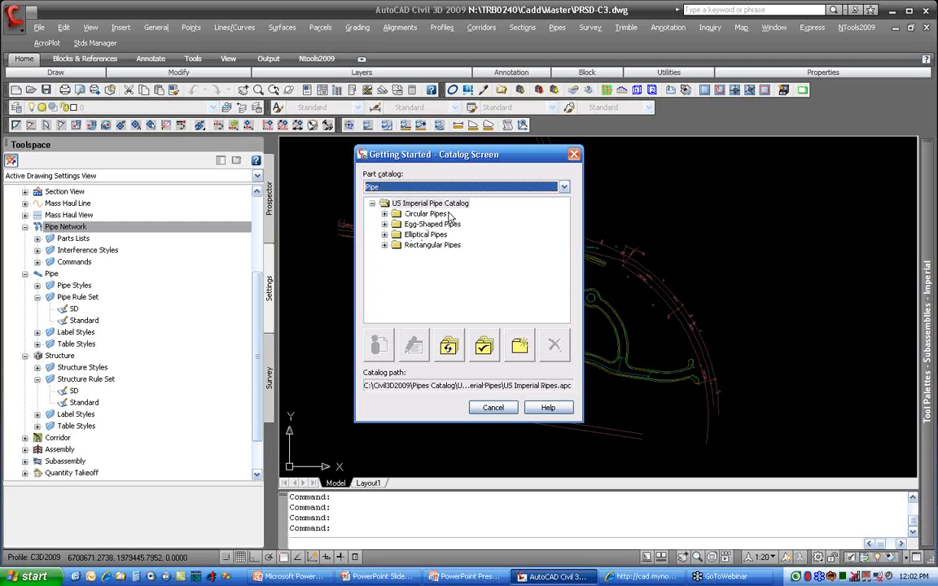
Step: Examine the circular, egg-shaped, elliptical and rectangular part families in the US Imperial Pipe Catalog
left_click(385, 213)
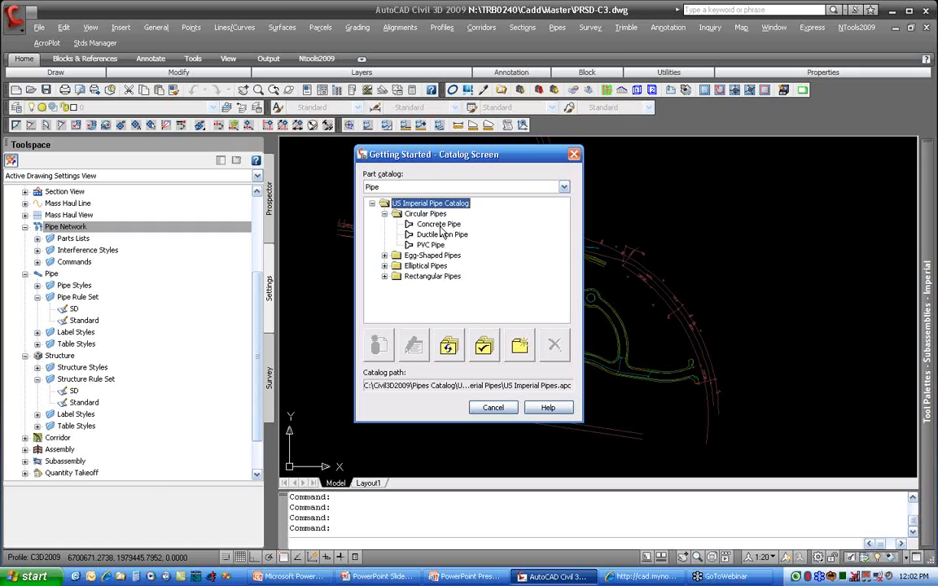
left_click(432, 245)
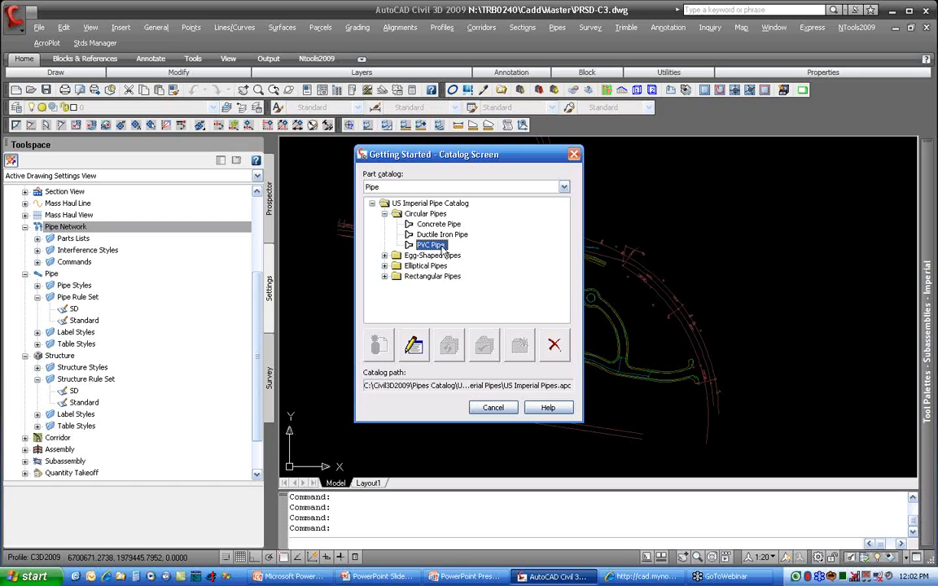
left_click(384, 255)
left_click(384, 276)
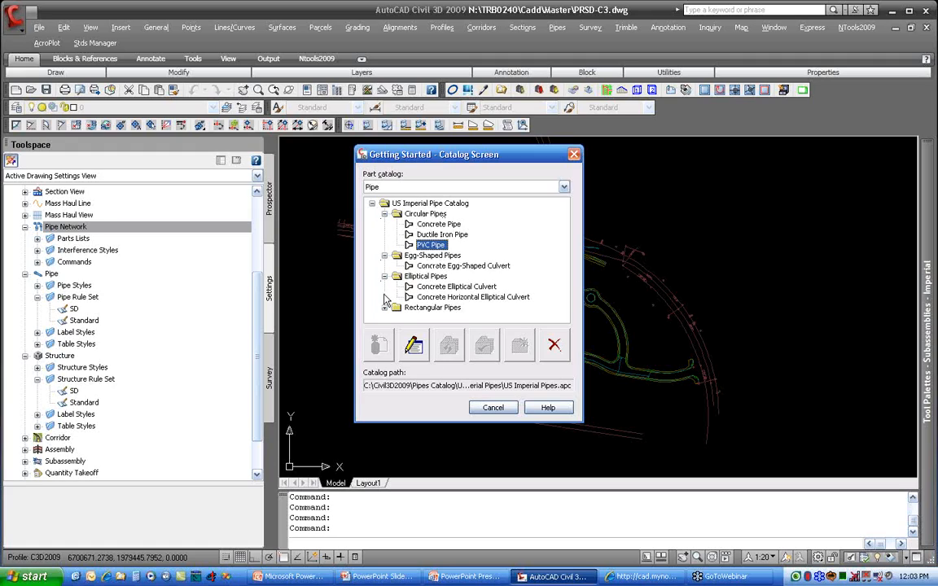
left_click(384, 307)
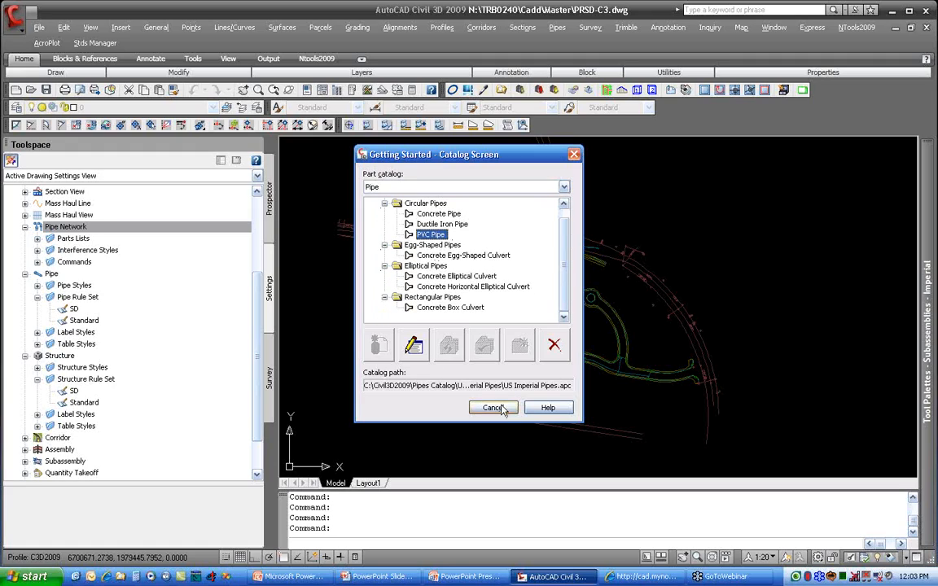
Step: Switch Part Builder to the Structure catalog and examine its Inlet-Outlets part families
left_click(421, 187)
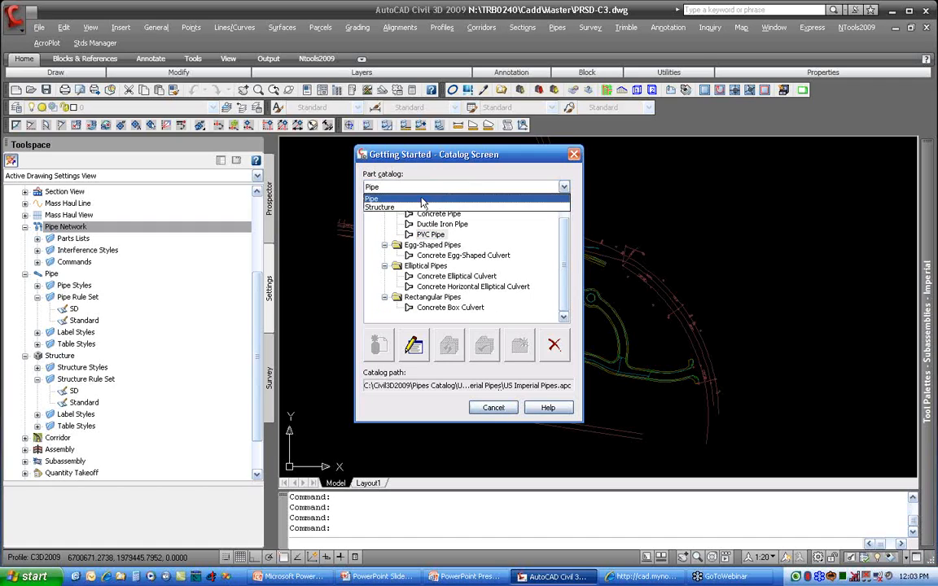
left_click(407, 207)
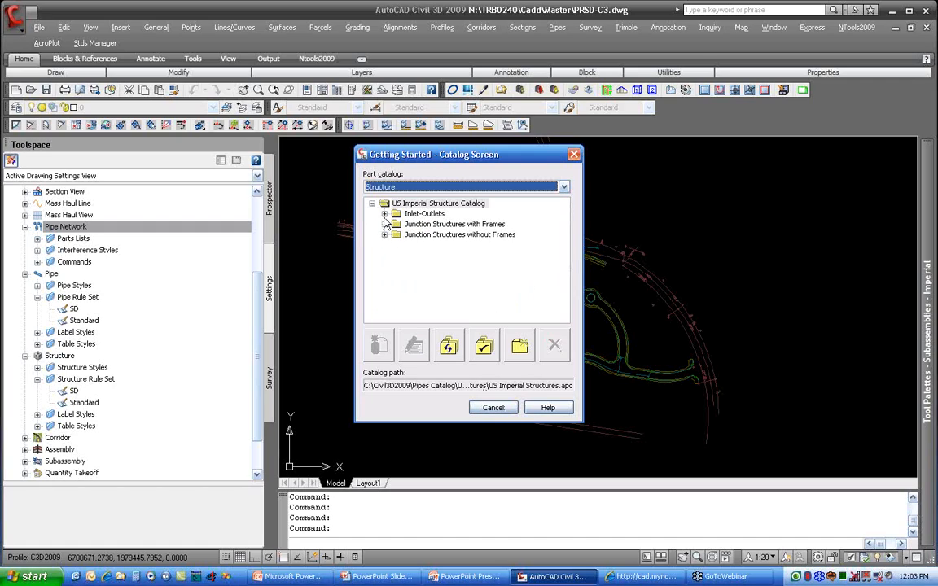
left_click(385, 214)
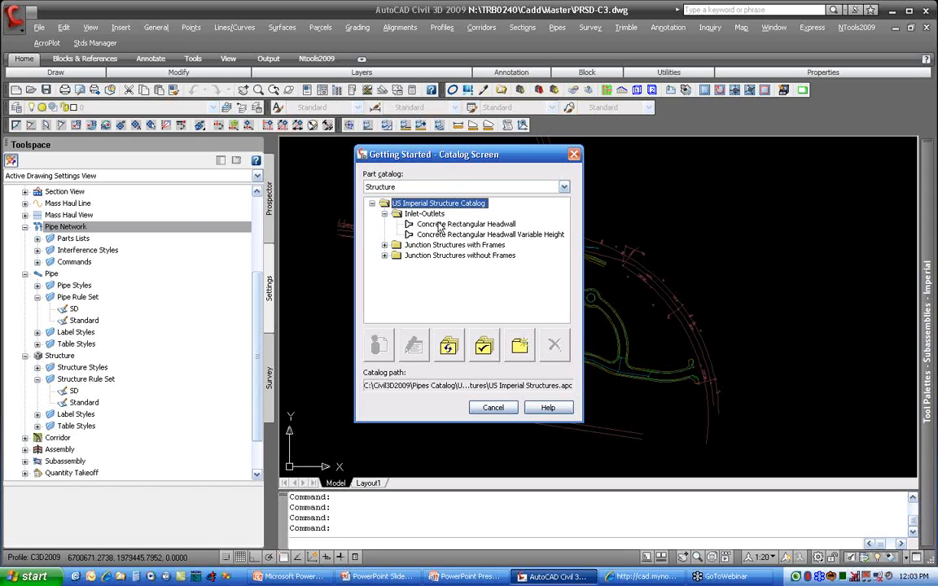
left_click(385, 214)
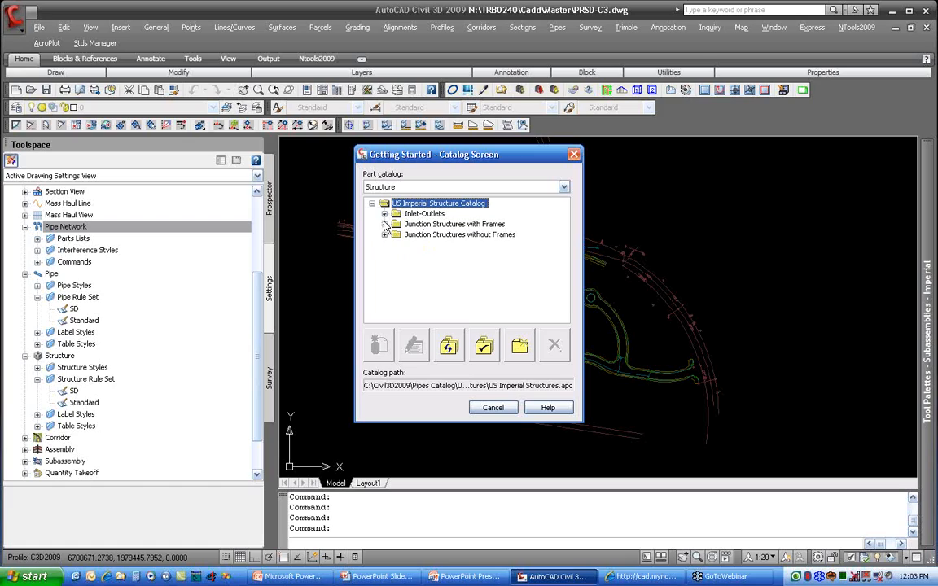
Step: Examine the Junction Structures with Frames families, including Concentric Cylindrical Structure and Rectangular Structure 2-Tier Circular Frame
left_click(384, 225)
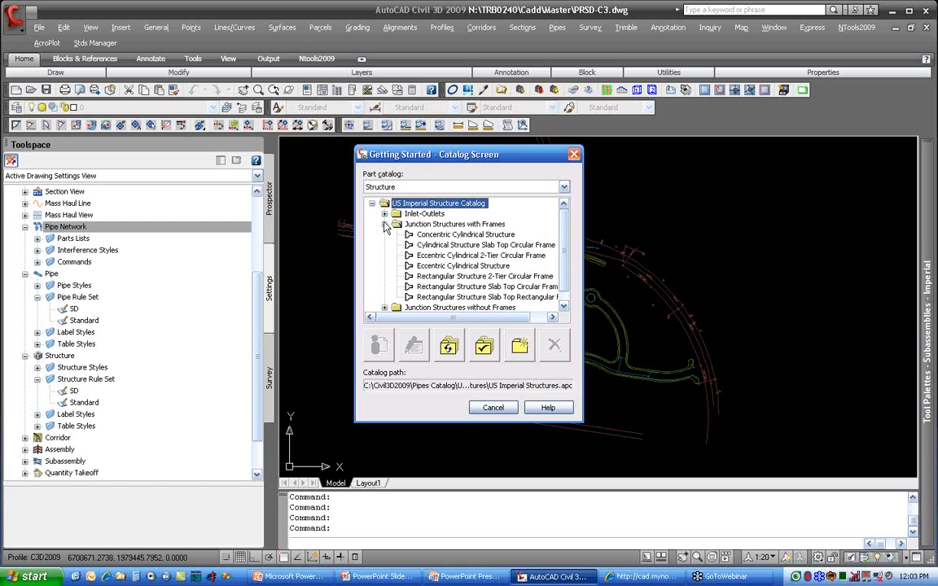
left_click(450, 235)
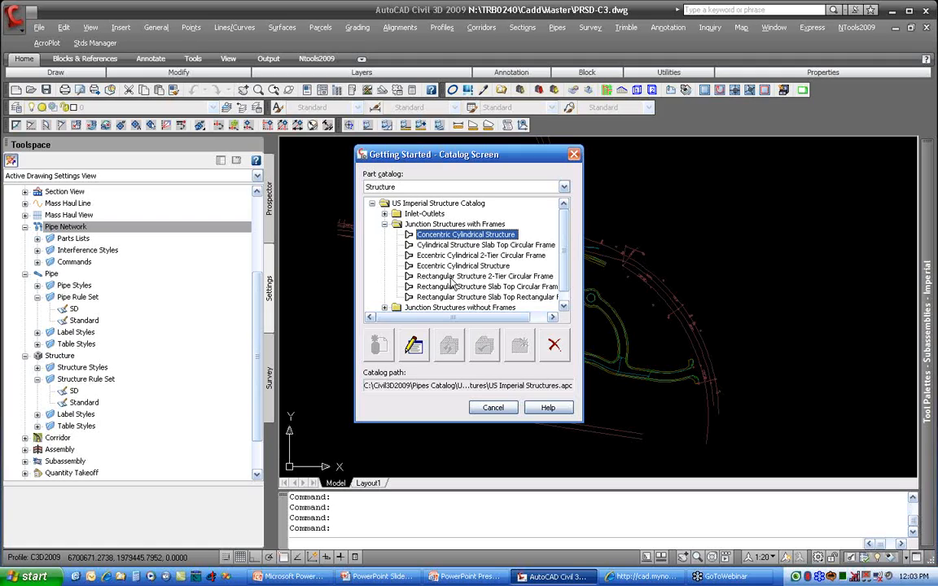
left_click(451, 278)
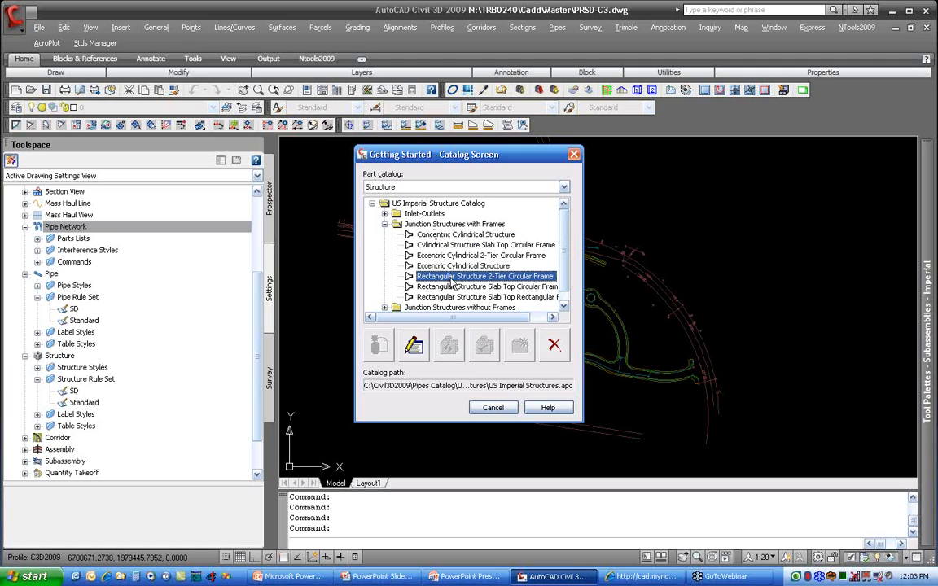
left_click(385, 224)
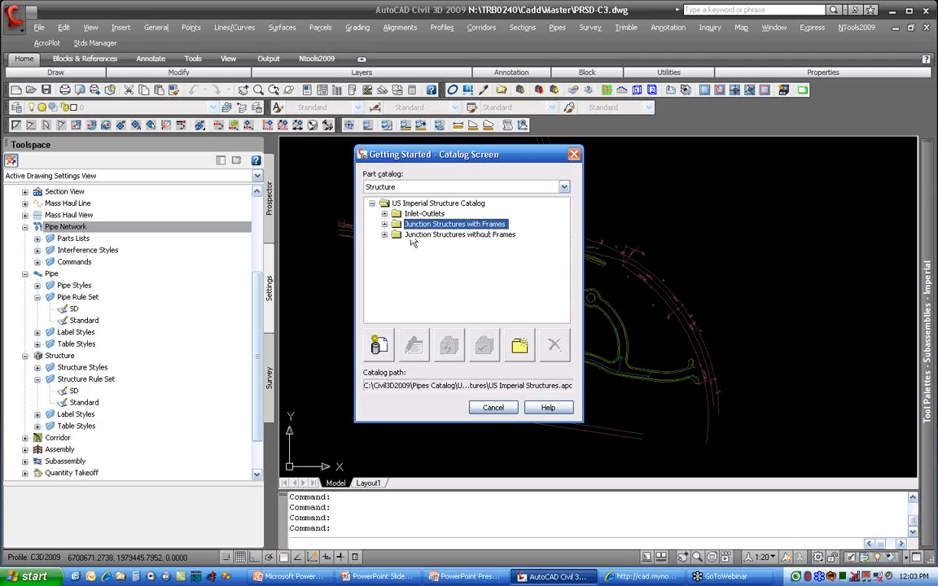
Step: Examine the Junction Structures without Frames families, recheck those with frames, and close Part Builder without changes
left_click(415, 235)
left_click(385, 234)
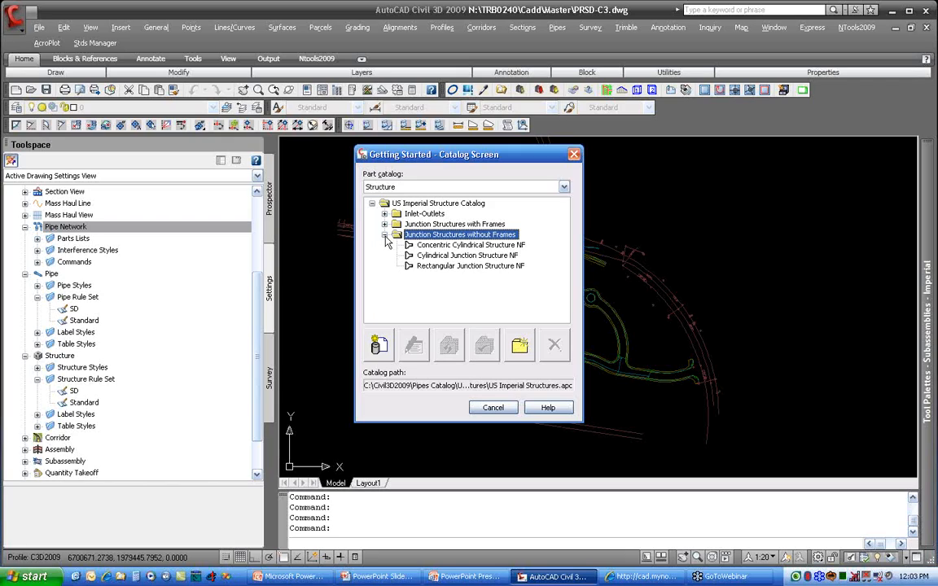
left_click(384, 235)
left_click(385, 224)
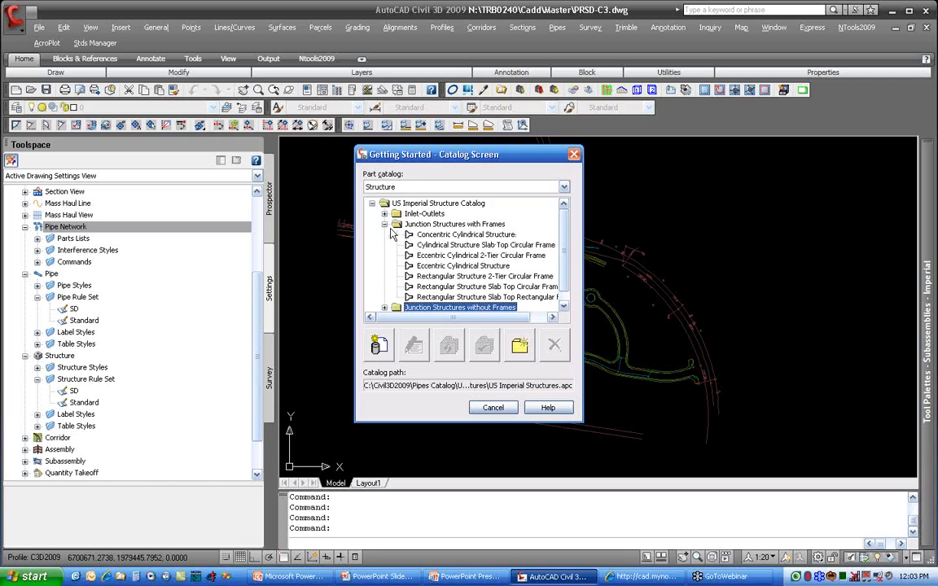
left_click(493, 408)
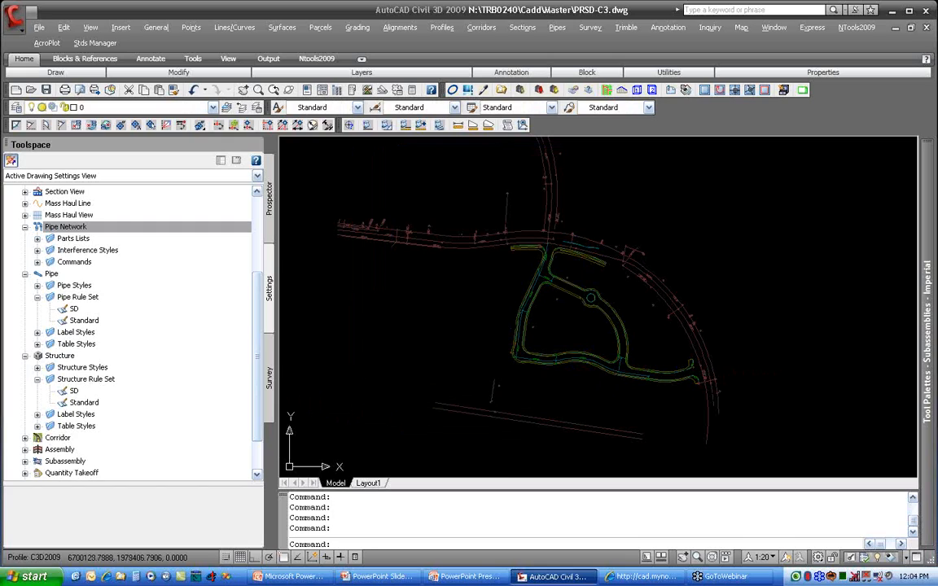
key("alt+Tab")
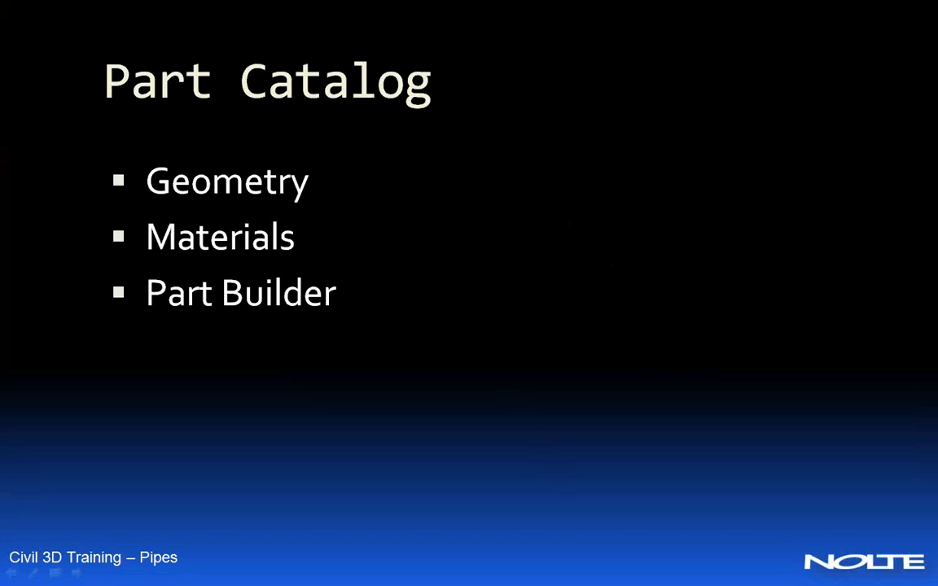
left_click(509, 364)
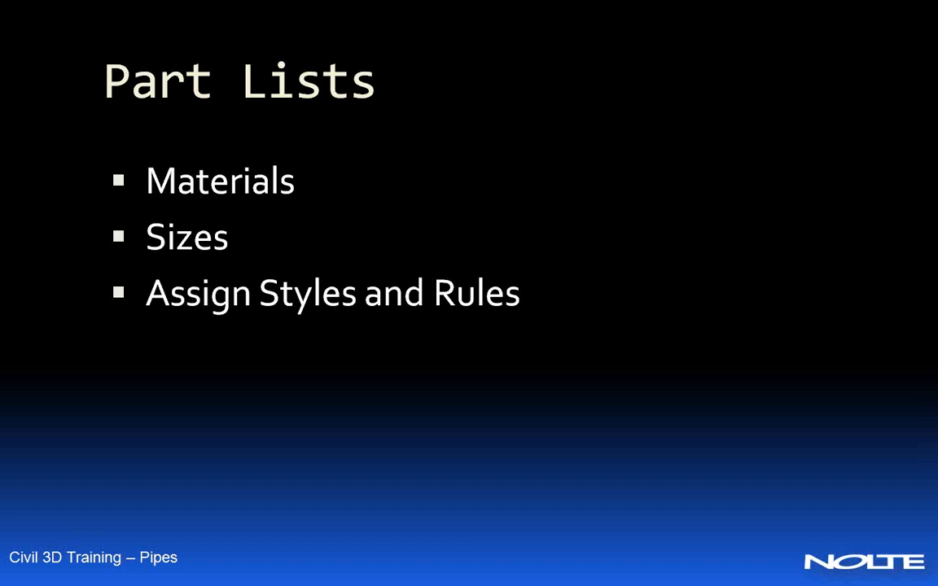
Step: Switch to AutoCAD Civil 3D and create a pipe network parts list named SD
key("alt+Tab")
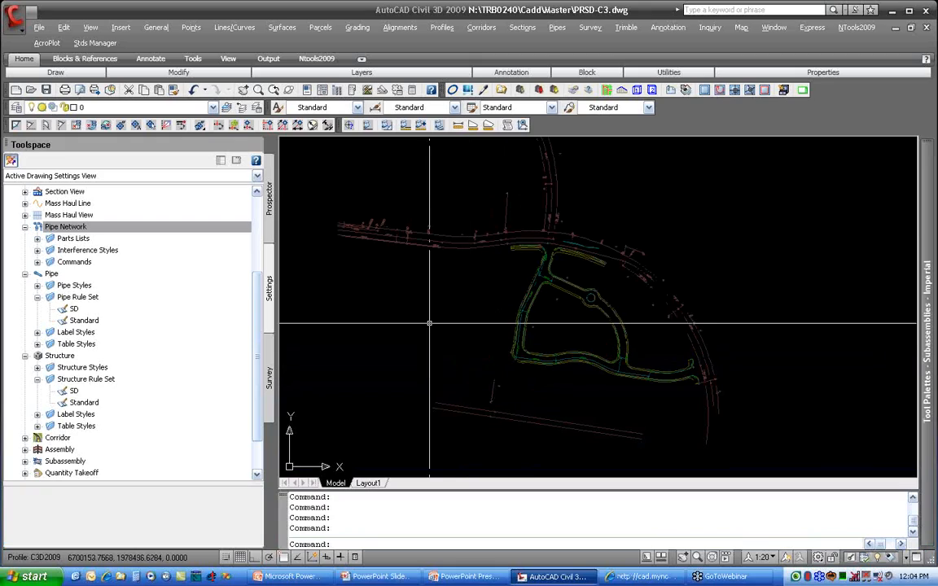
left_click(37, 238)
left_click(104, 245)
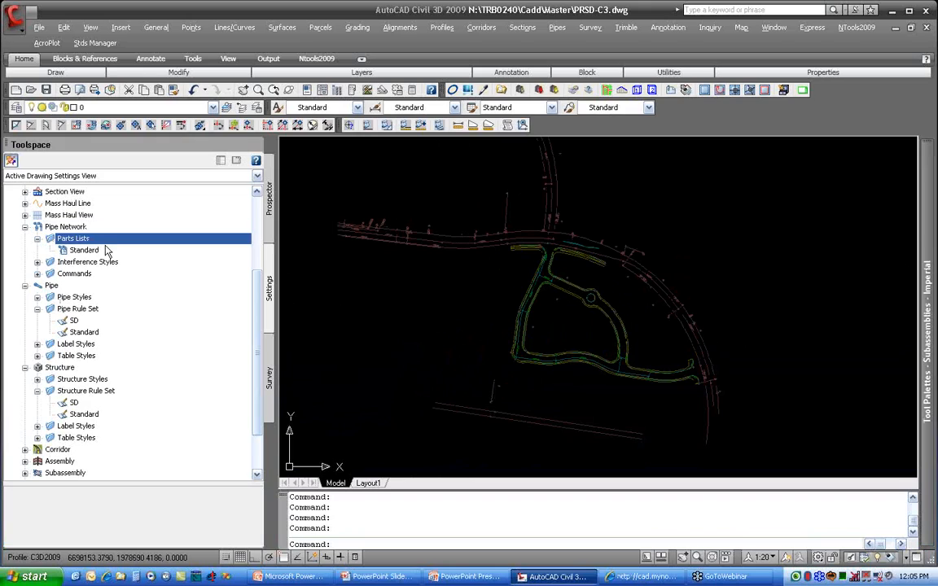
right_click(109, 243)
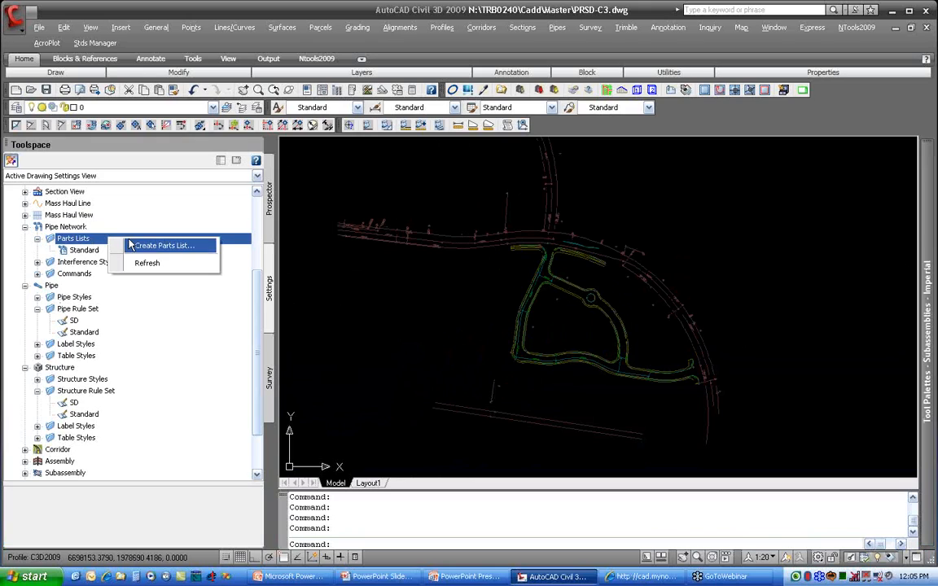
left_click(187, 244)
left_click(433, 257)
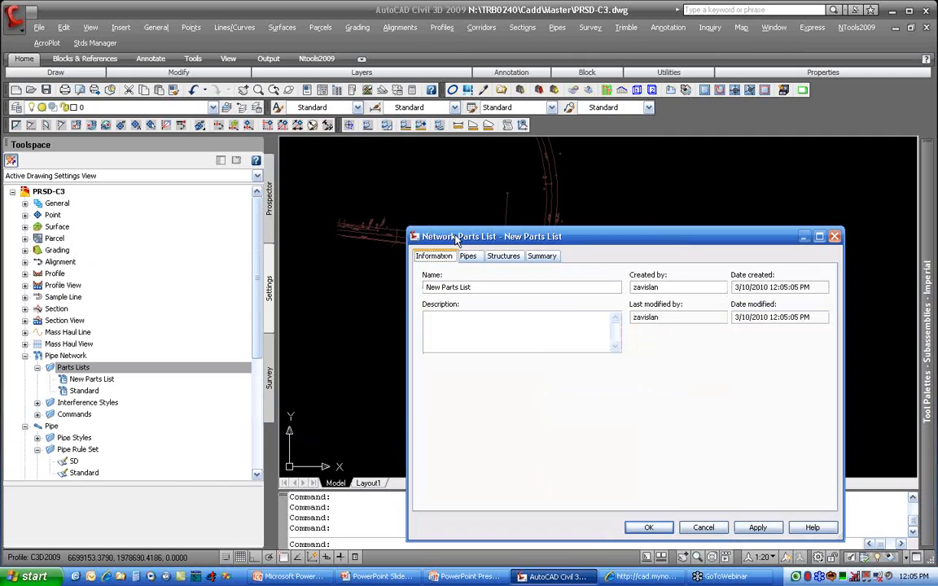
left_click_drag(453, 236, 356, 178)
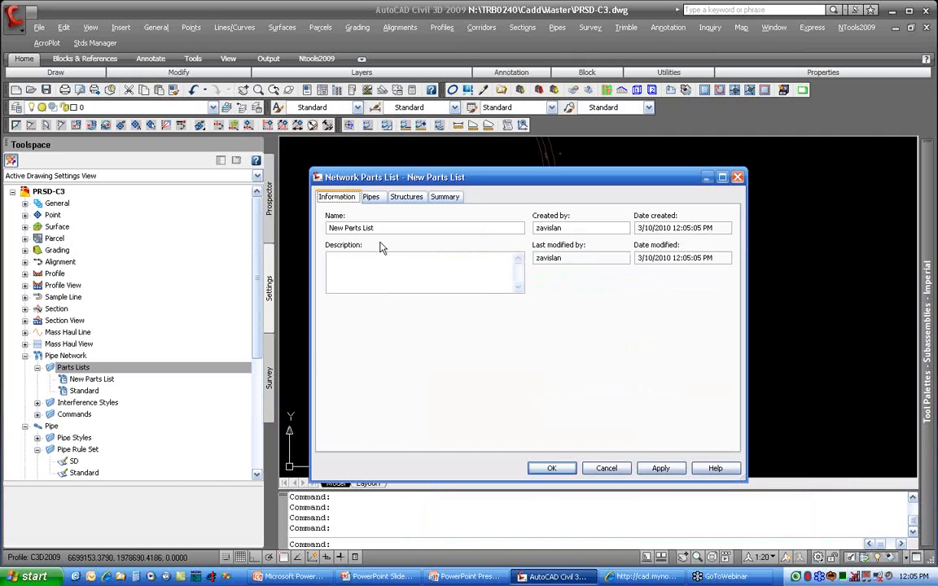
left_click_drag(379, 229, 312, 234)
type("SD")
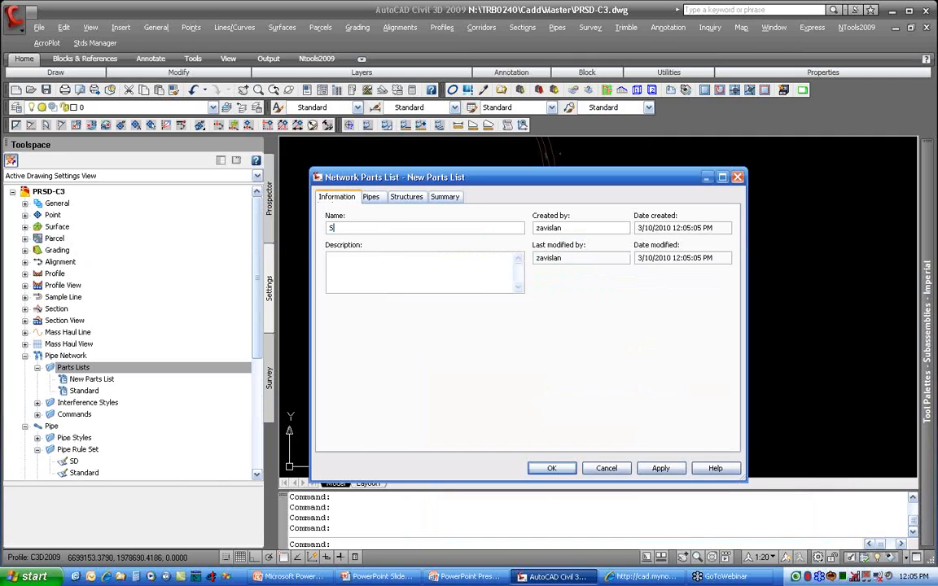
Step: Preview the part catalog's circular, egg-shaped, elliptical and rectangular pipe families and add the Concrete Pipe family to the SD parts list
left_click(371, 198)
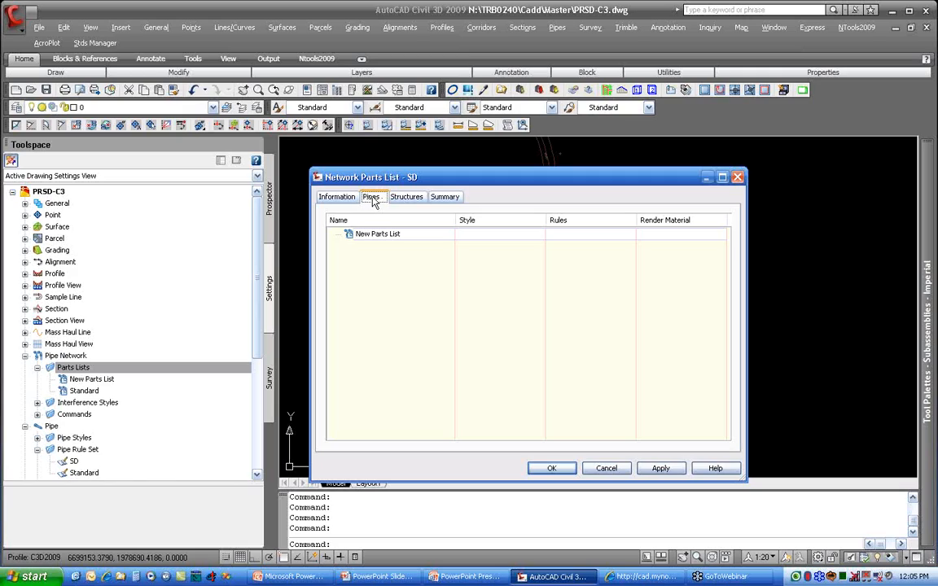
right_click(395, 234)
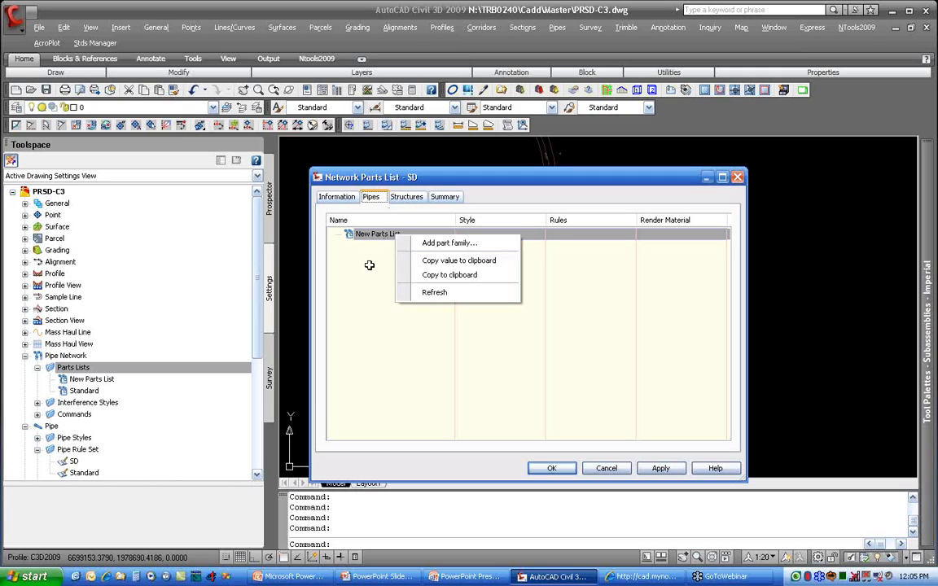
left_click(448, 243)
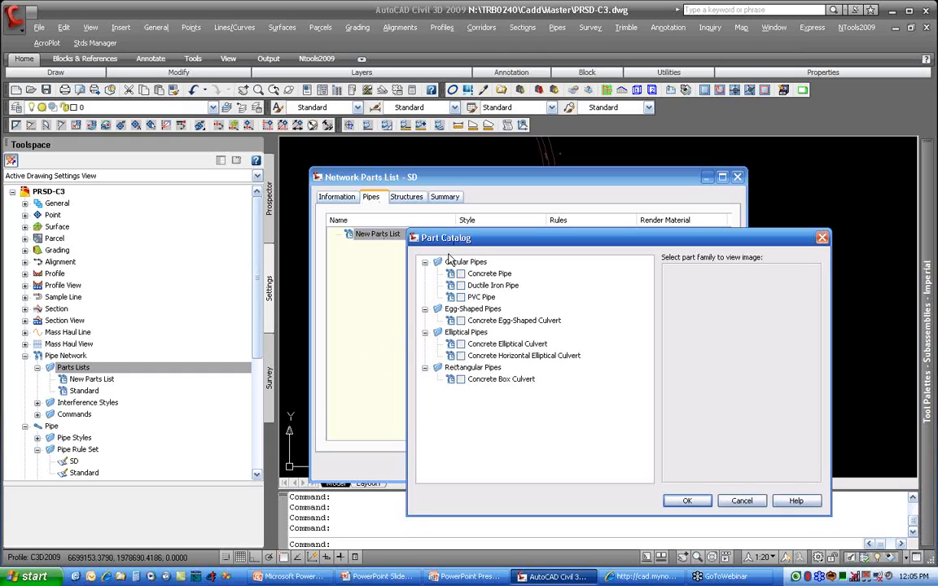
left_click(484, 273)
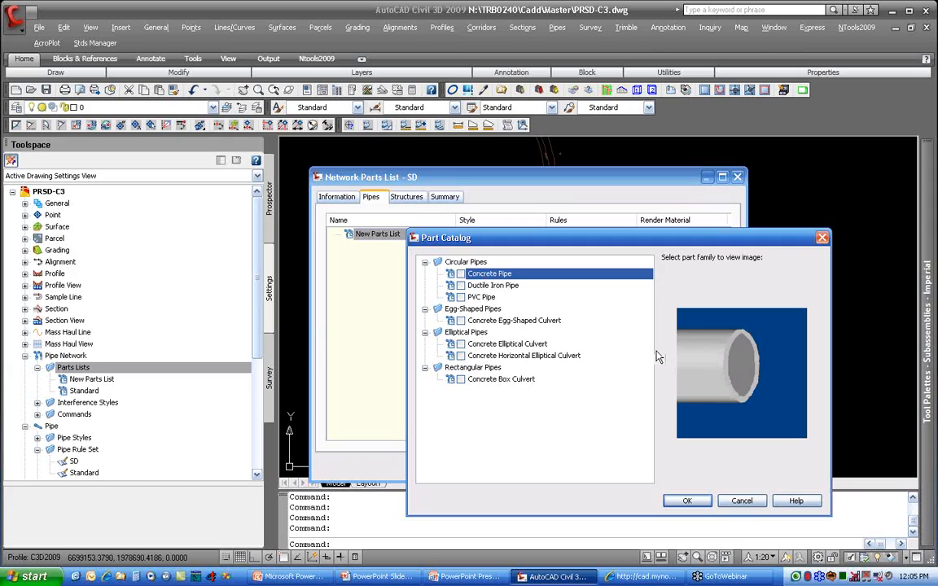
left_click(518, 287)
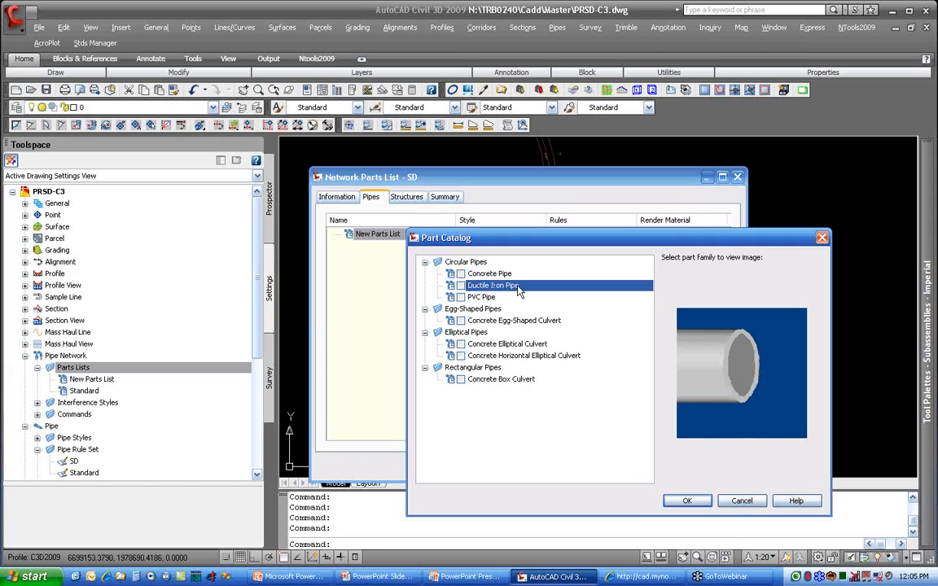
left_click(493, 297)
left_click(503, 321)
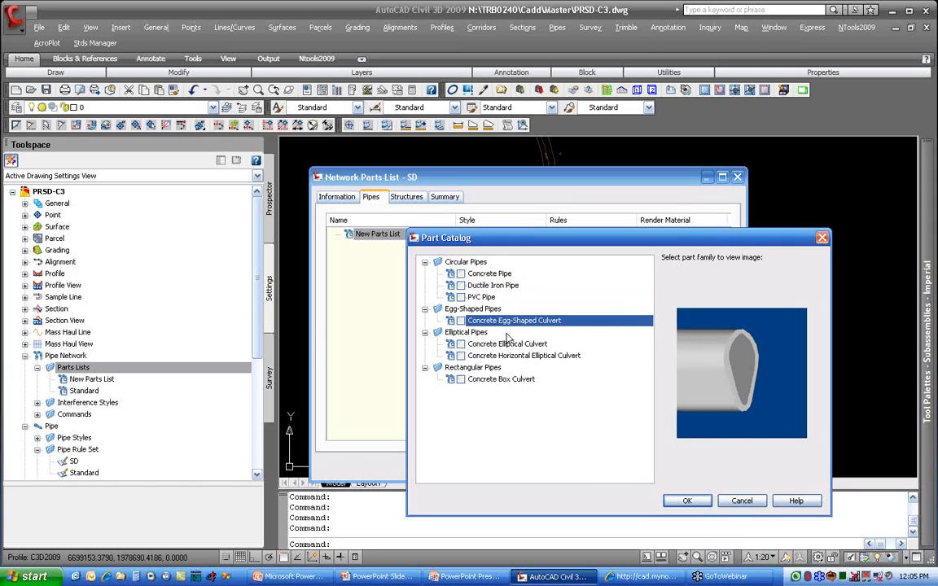
left_click(509, 344)
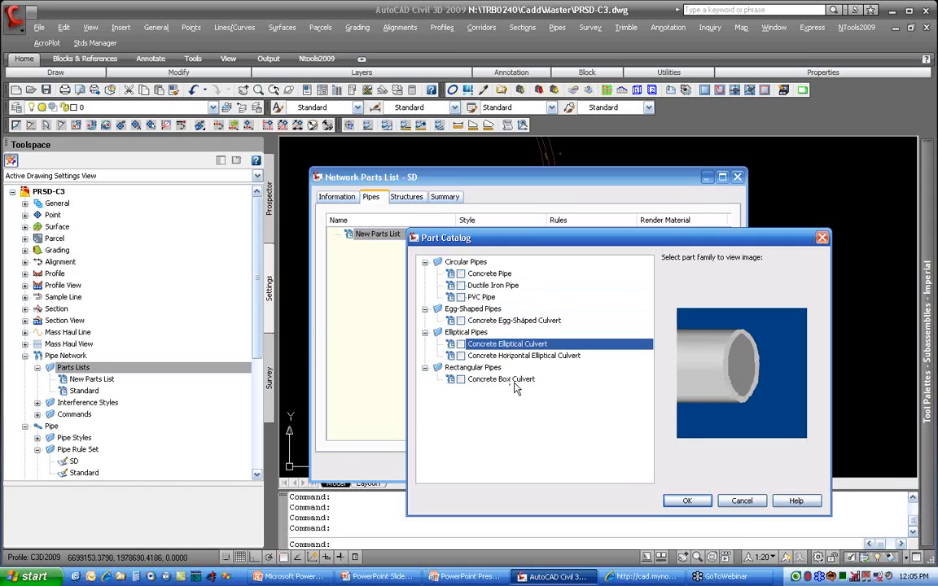
left_click(507, 380)
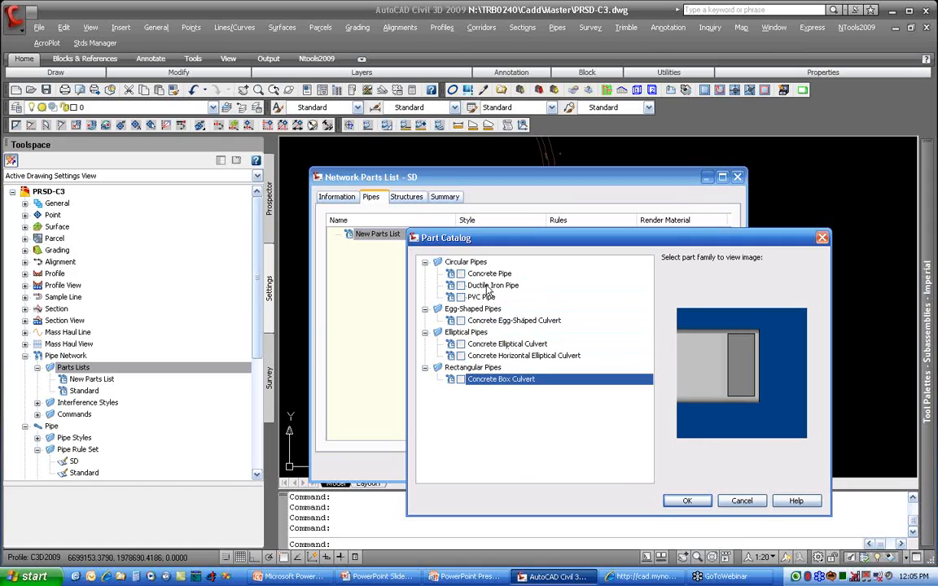
left_click(461, 273)
left_click(488, 274)
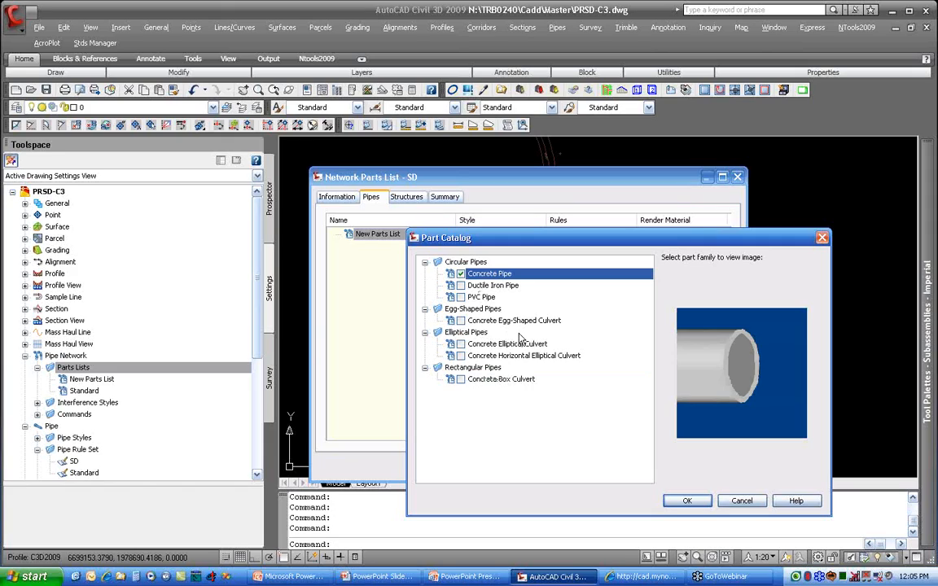
left_click(687, 501)
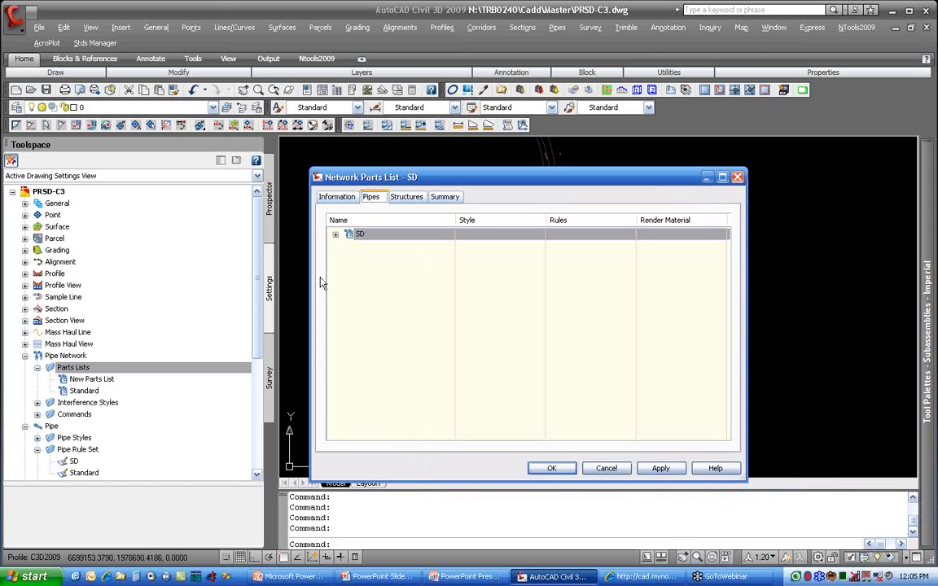
Step: Add a concrete pipe size with a 15-inch inner diameter to the SD parts list and expand the family
left_click(335, 234)
left_click(383, 246)
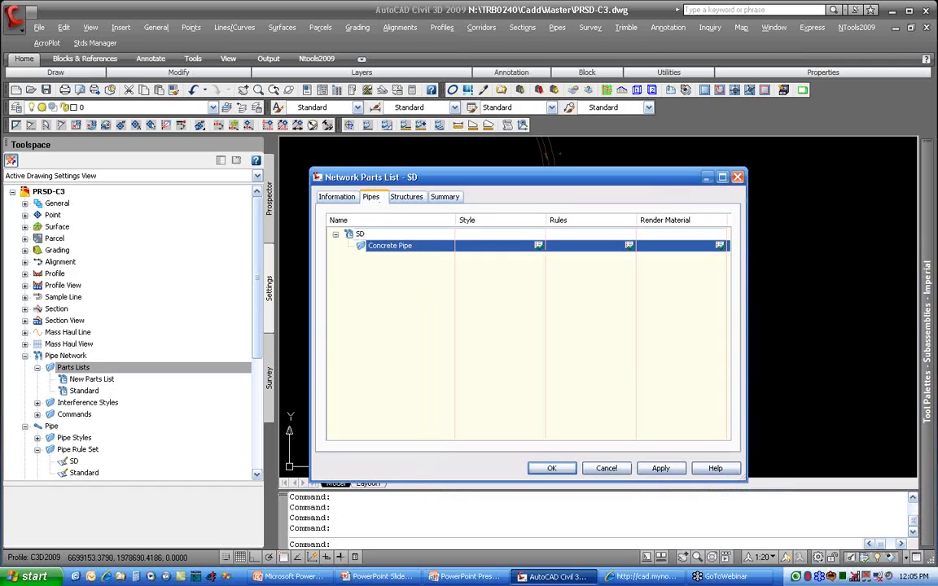
right_click(431, 246)
left_click(468, 254)
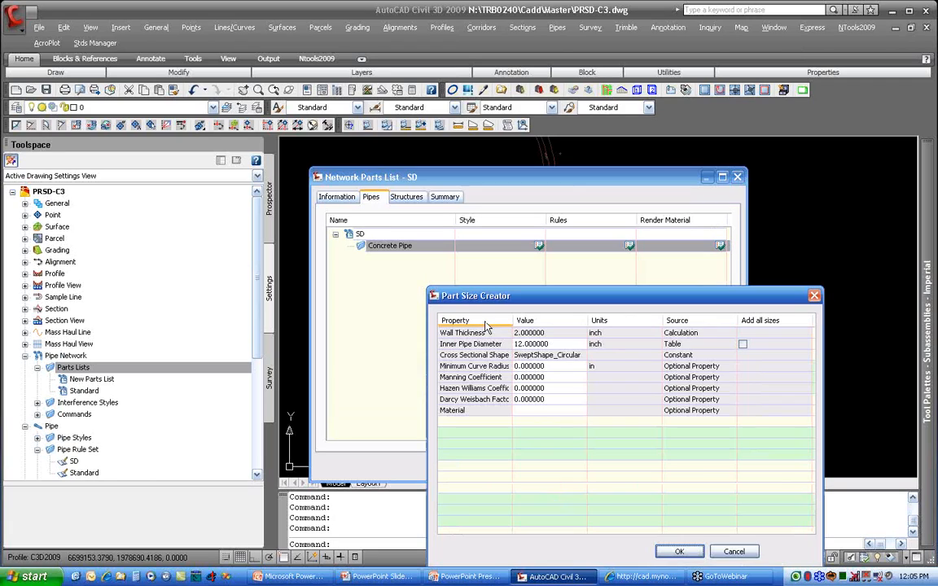
left_click_drag(544, 303, 534, 188)
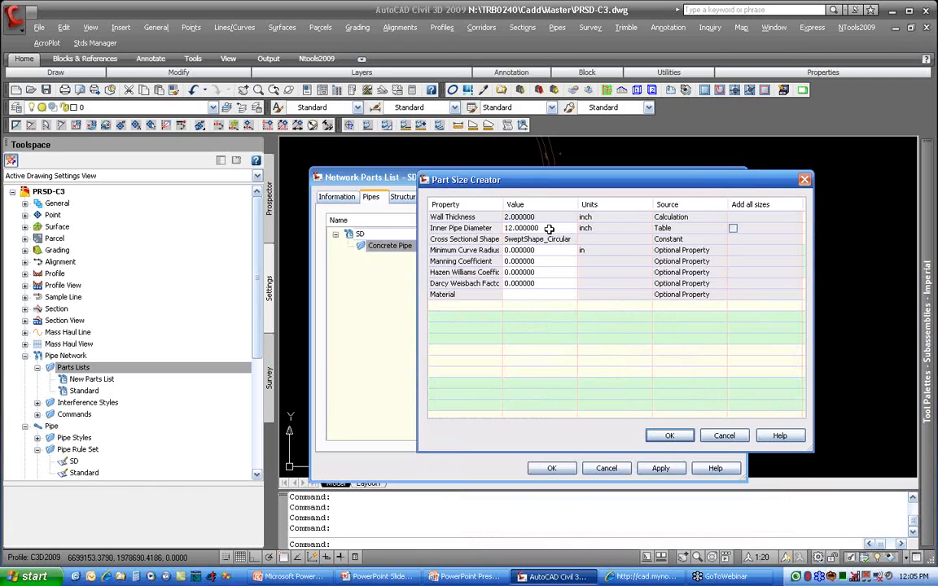
left_click(733, 228)
left_click(569, 228)
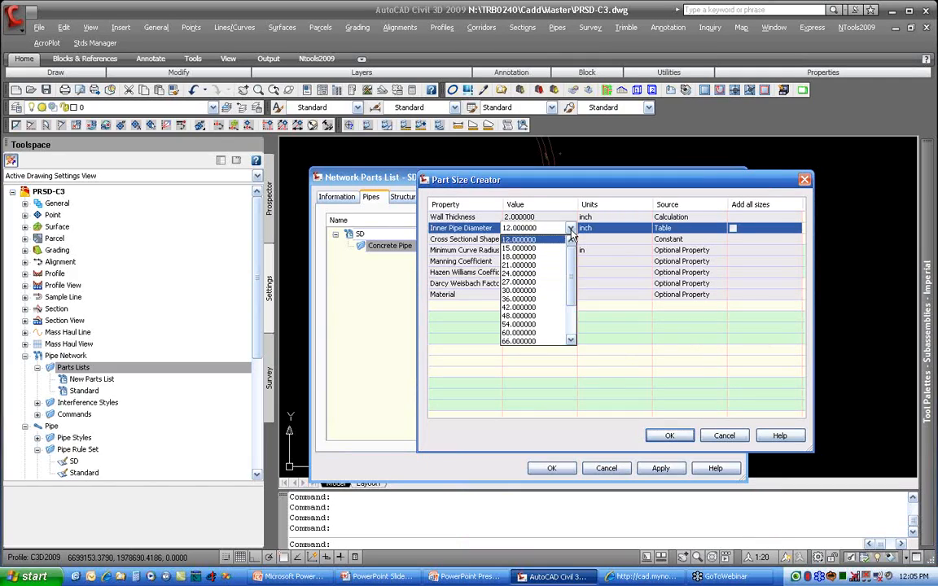
left_click(525, 248)
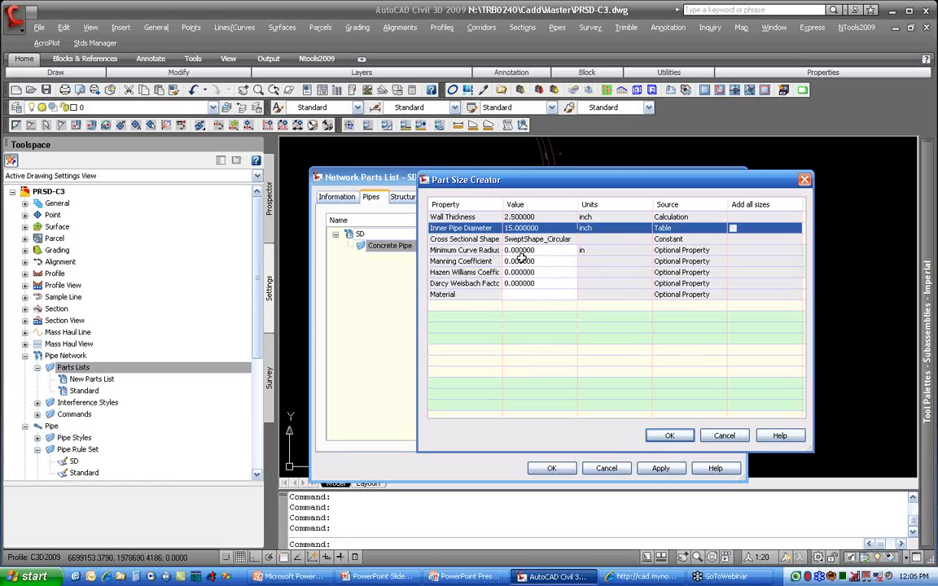
left_click(672, 437)
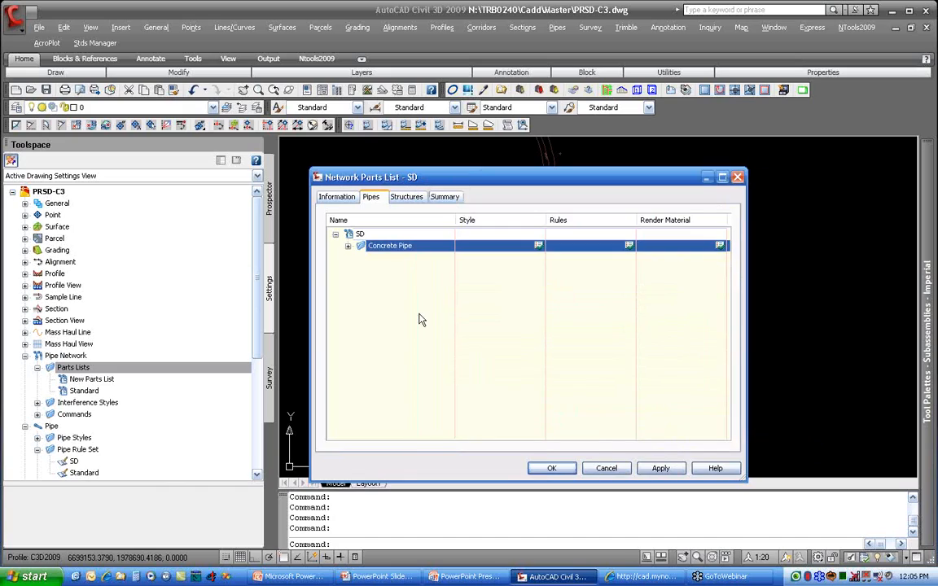
left_click(347, 246)
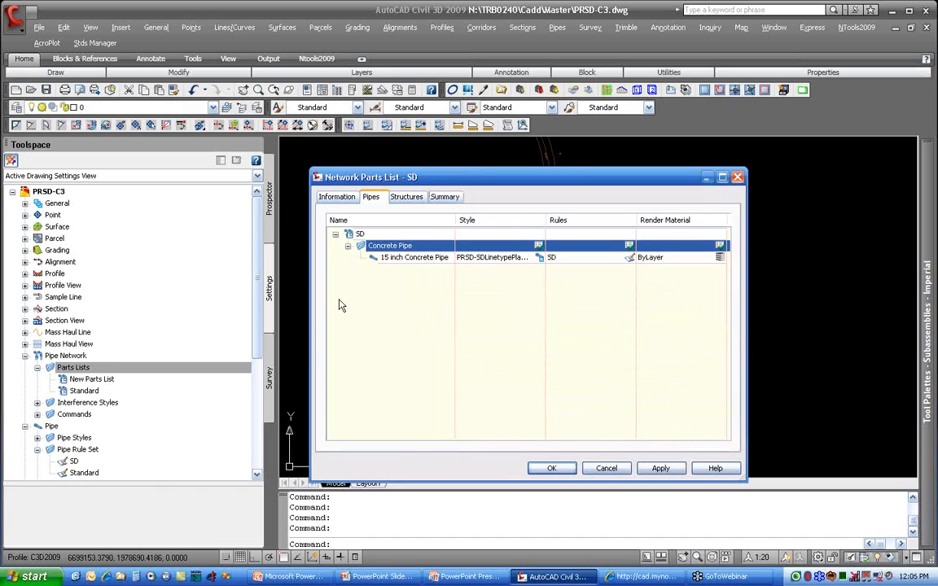
Step: Add a concrete pipe size with a 24-inch inner diameter to the SD parts list
right_click(375, 246)
left_click(446, 253)
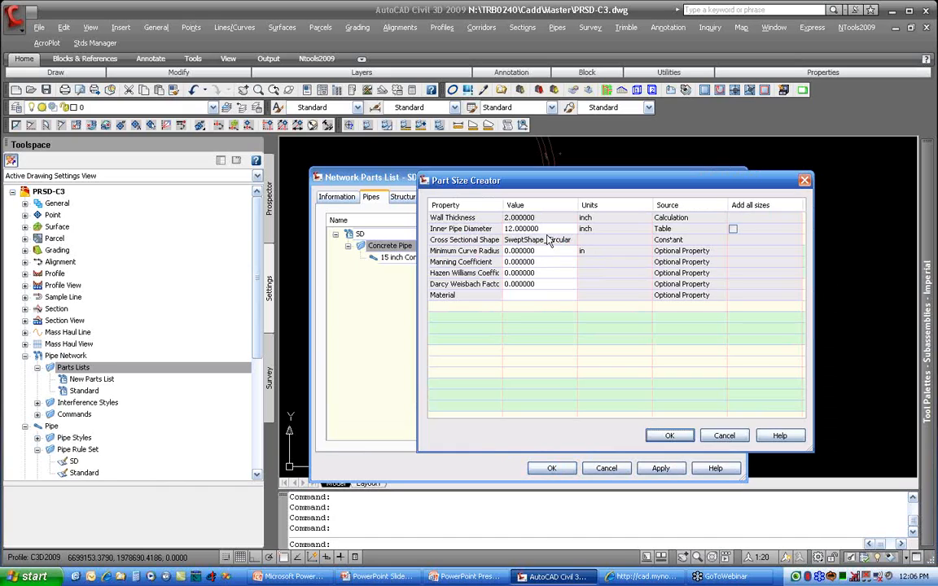
left_click(533, 229)
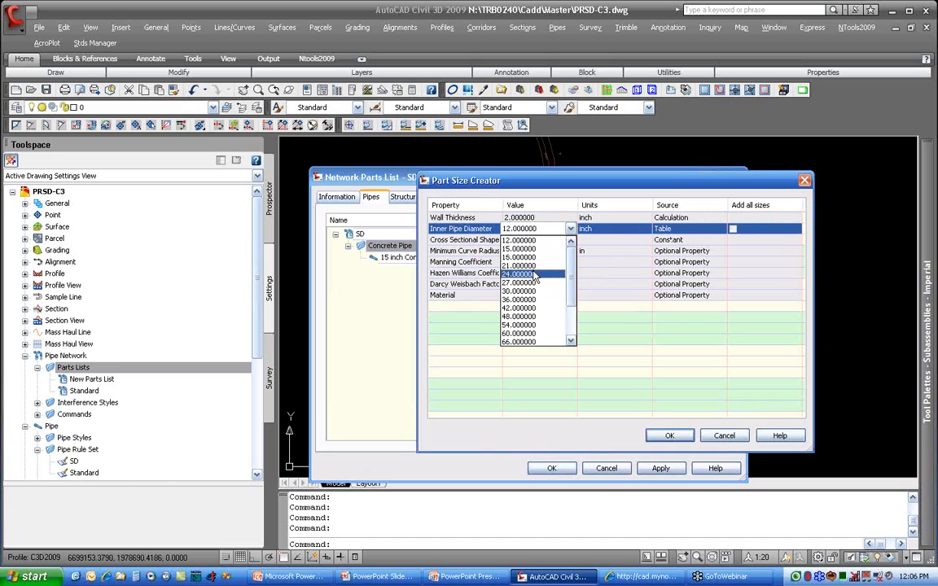
left_click(525, 274)
left_click(669, 438)
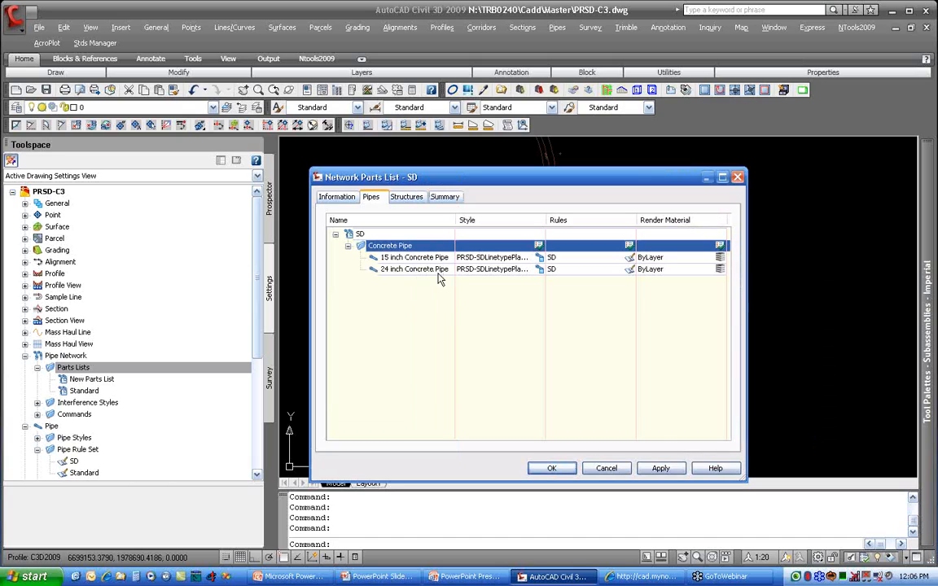
Step: Add a concrete pipe size with a 30-inch inner diameter to the SD parts list
right_click(436, 246)
left_click(464, 251)
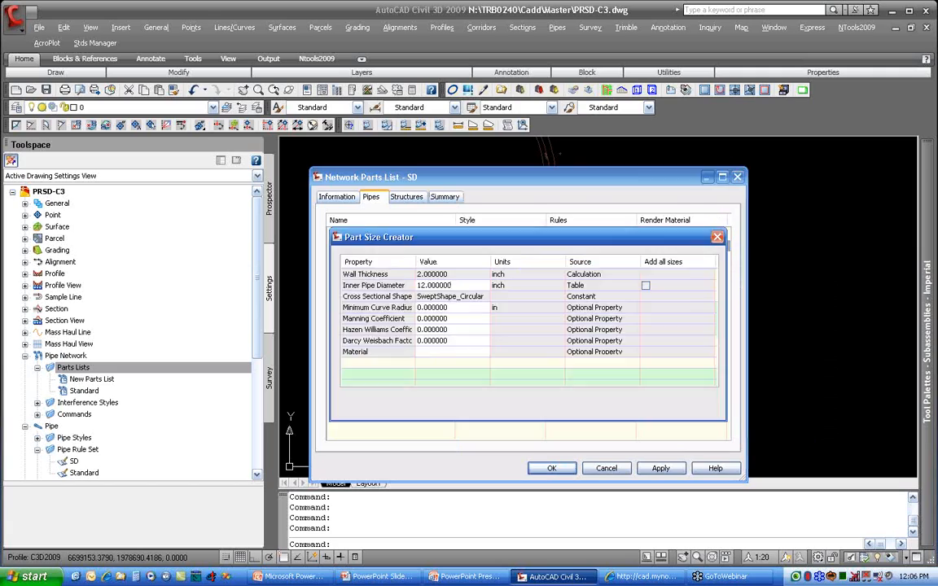
left_click(529, 229)
left_click(570, 228)
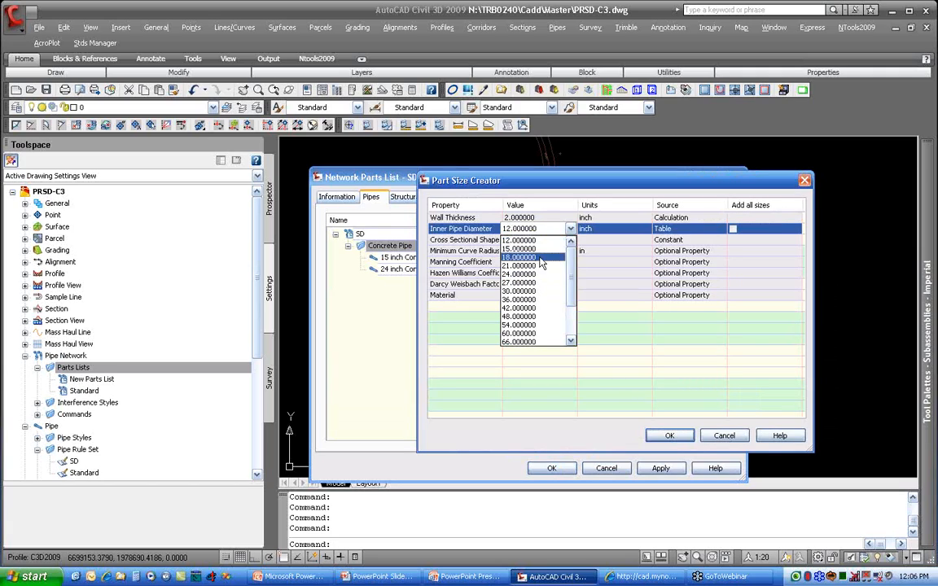
left_click(534, 292)
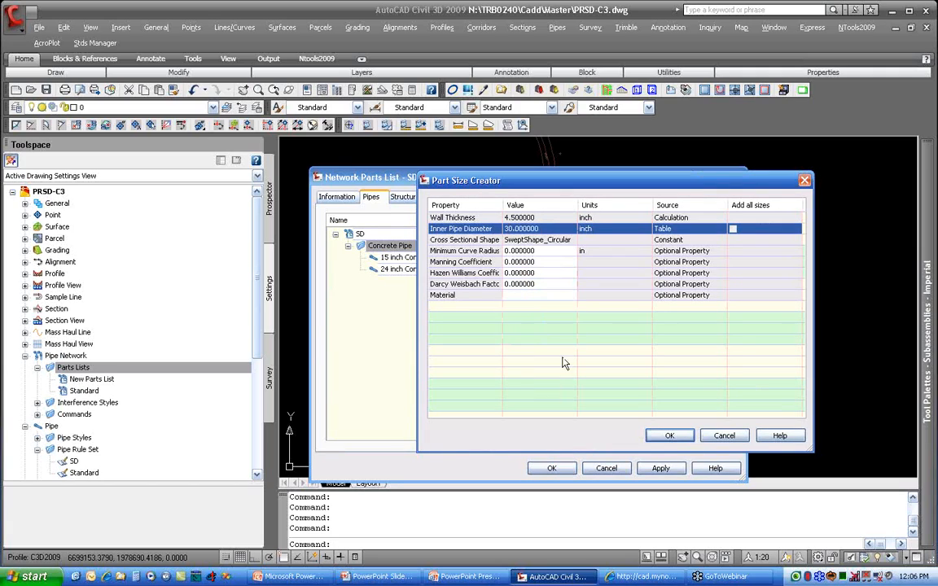
left_click(669, 436)
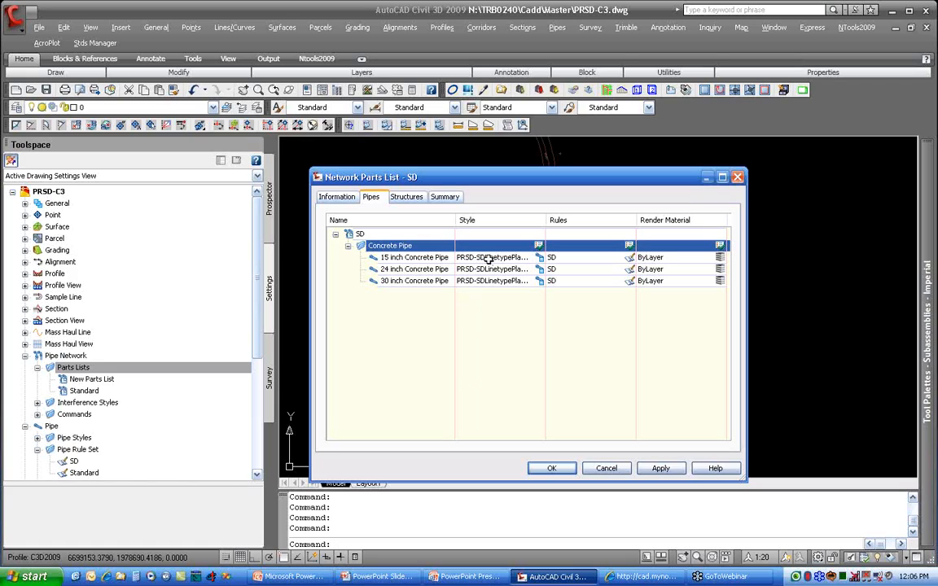
Step: Widen the Style column and set the 15-inch concrete pipe's style to PRSD-SDLinetypePlan-DoubleWallProfile
left_click_drag(545, 219, 581, 219)
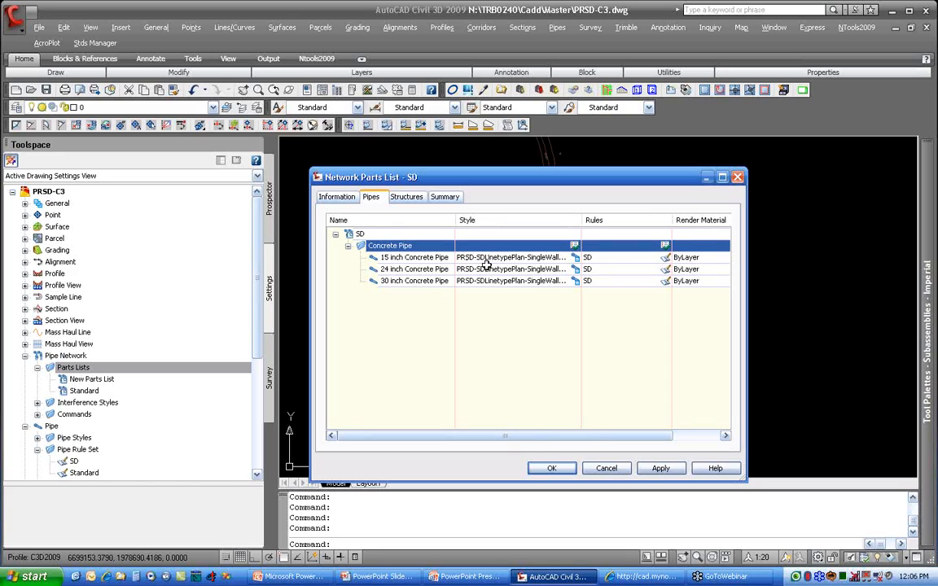
left_click(576, 258)
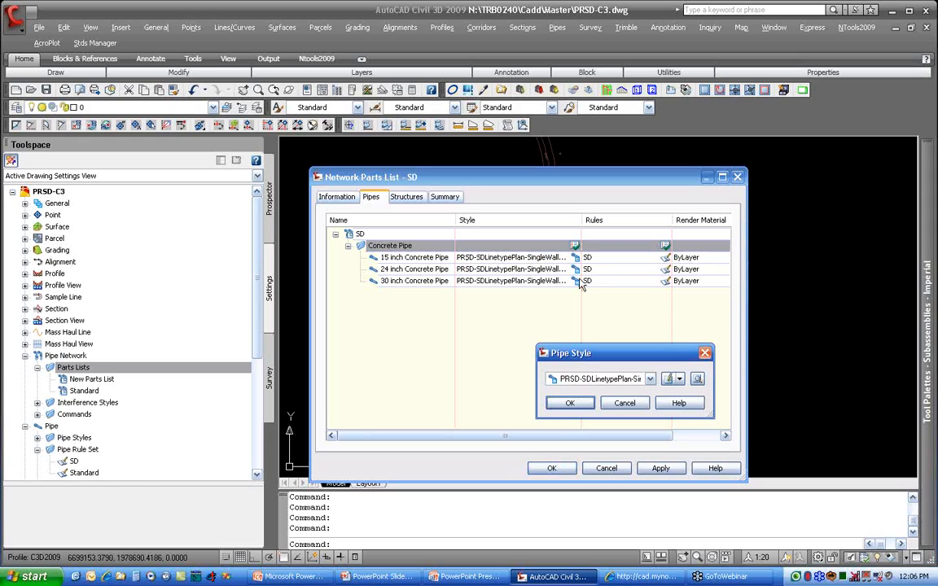
left_click(588, 380)
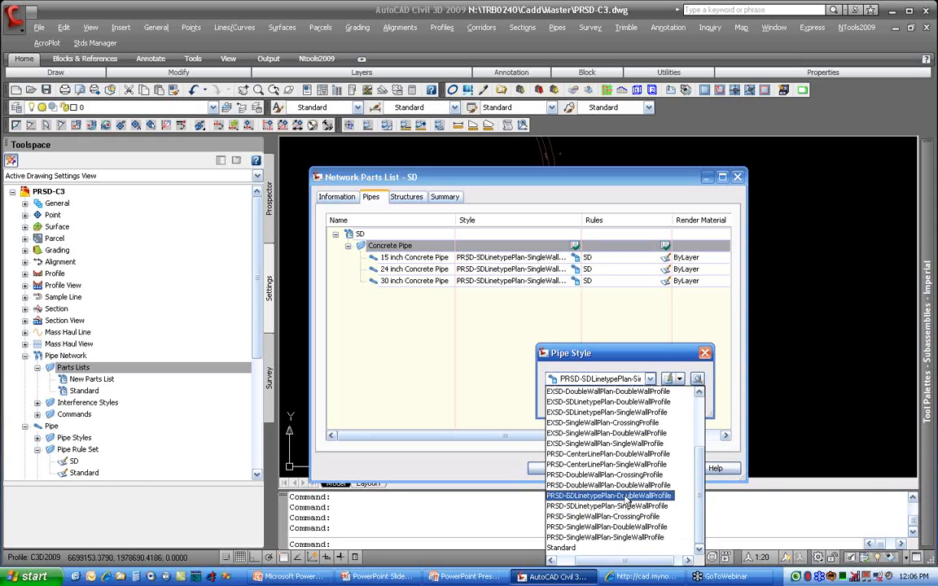
left_click(628, 496)
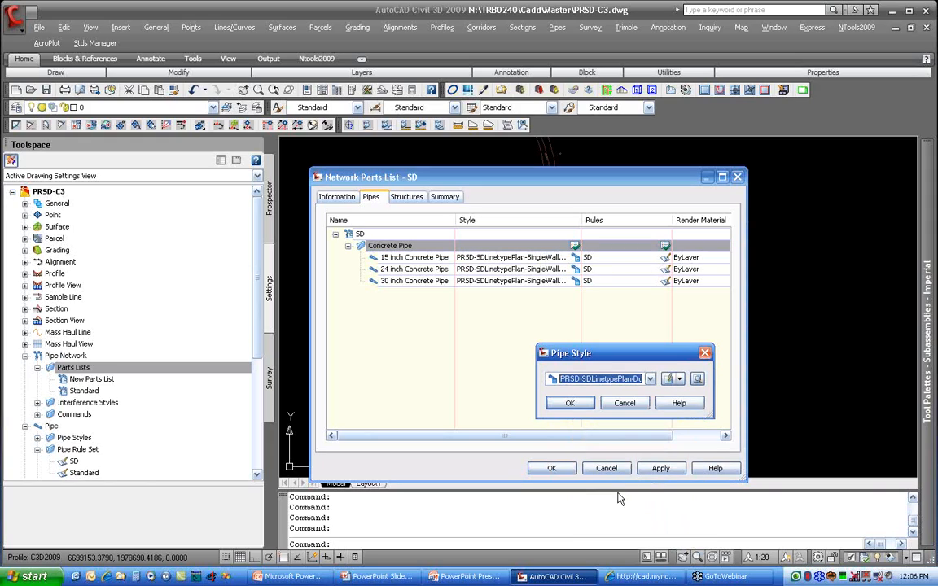
left_click(564, 406)
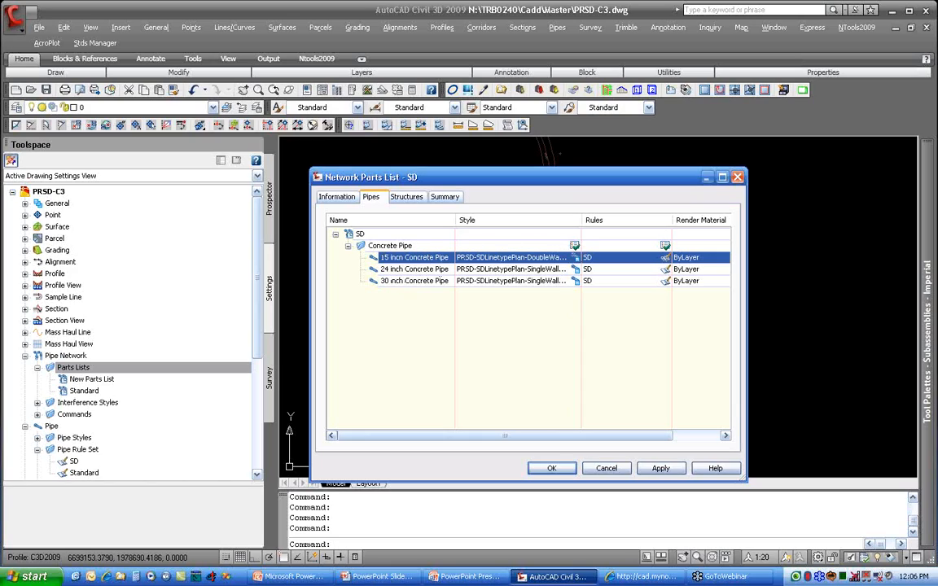
Step: Apply the PRSD-SDLinetypePlan-SingleWallProfile style to every size in the Concrete Pipe family at once
left_click(575, 246)
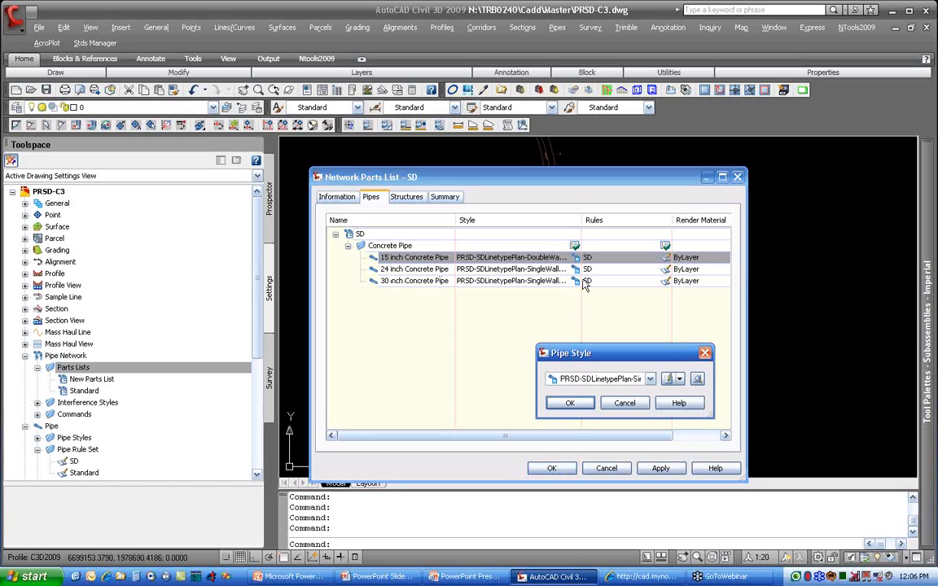
left_click(607, 380)
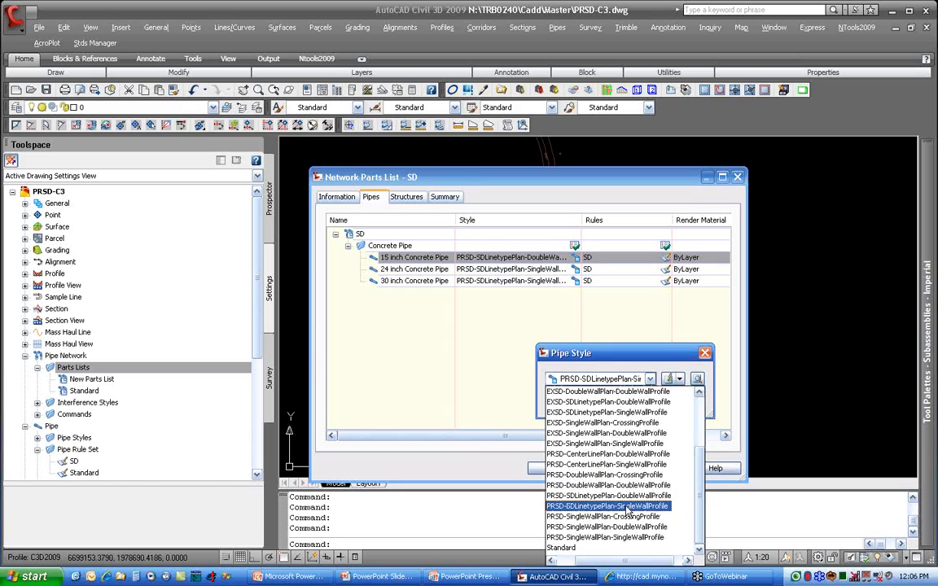
left_click(590, 505)
left_click(588, 410)
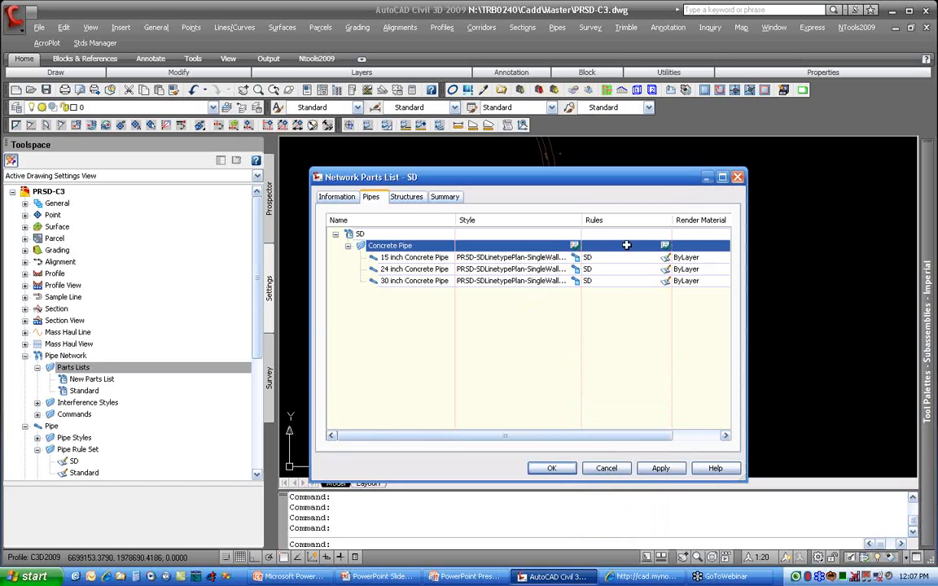
Step: Apply the SD pipe rule set to the whole Concrete Pipe family
left_click(665, 247)
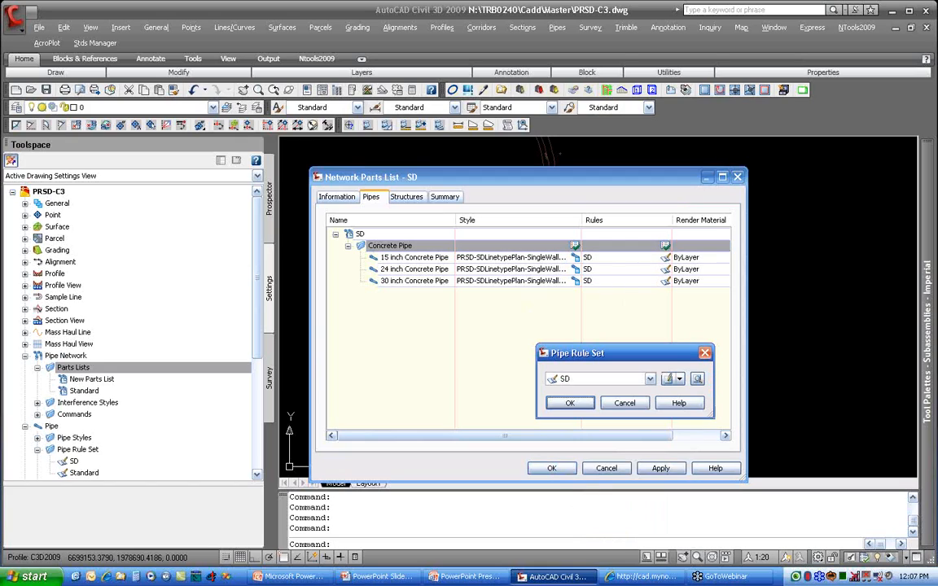
left_click(636, 380)
left_click(582, 392)
left_click(588, 406)
left_click_drag(642, 435, 663, 438)
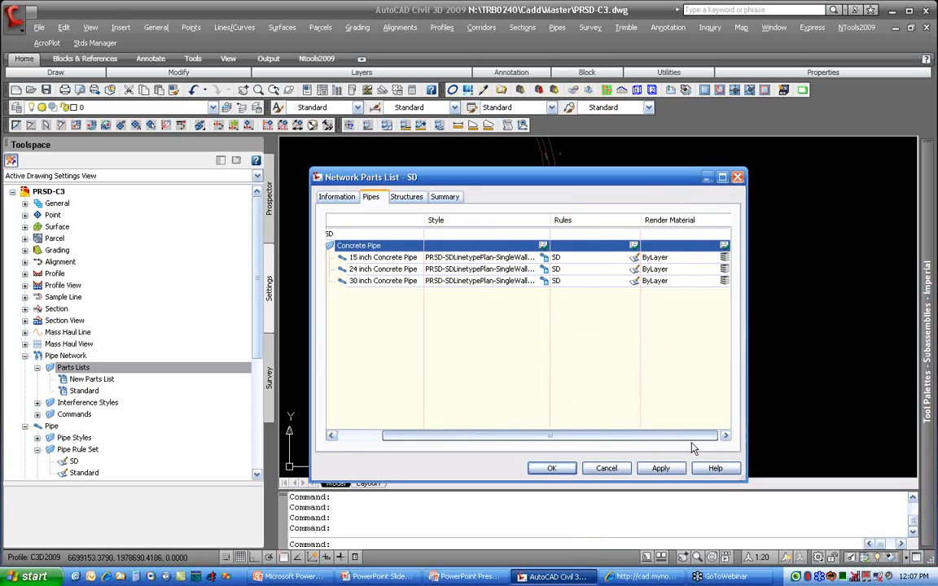
left_click(722, 246)
left_click(643, 379)
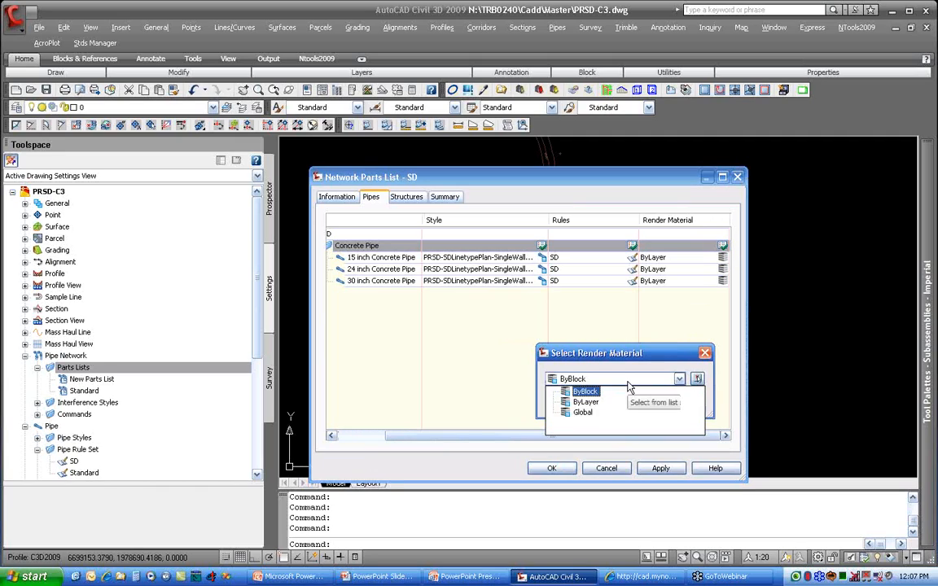
left_click(629, 390)
left_click(633, 409)
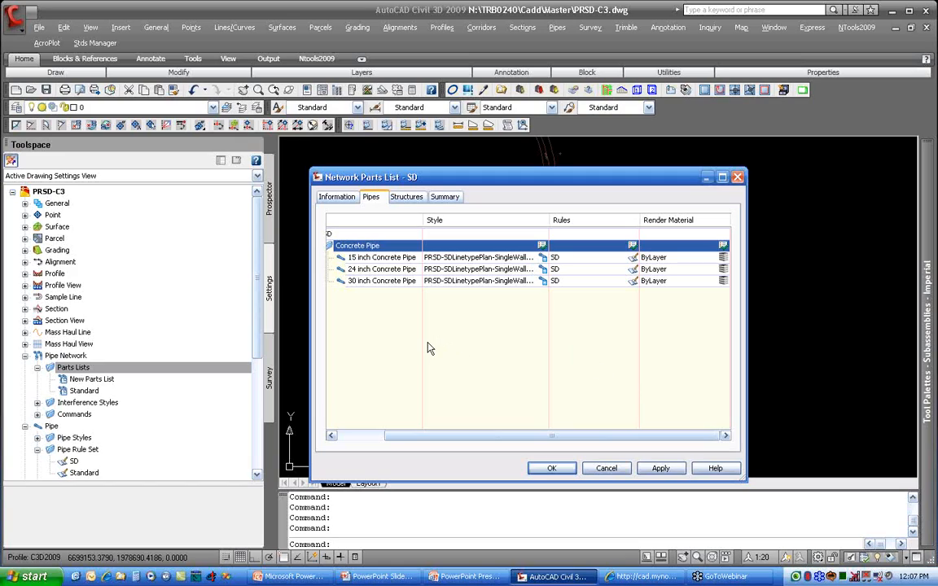
Step: Set the Null Structure's style to PRSDMH-ProfileHidden in the SD parts list's structures
left_click(407, 196)
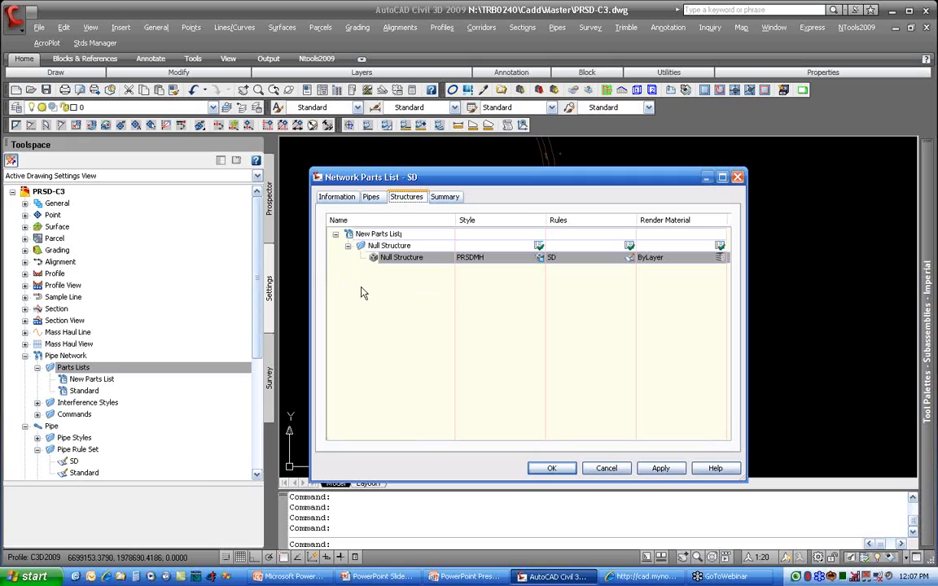
left_click(539, 258)
left_click(611, 379)
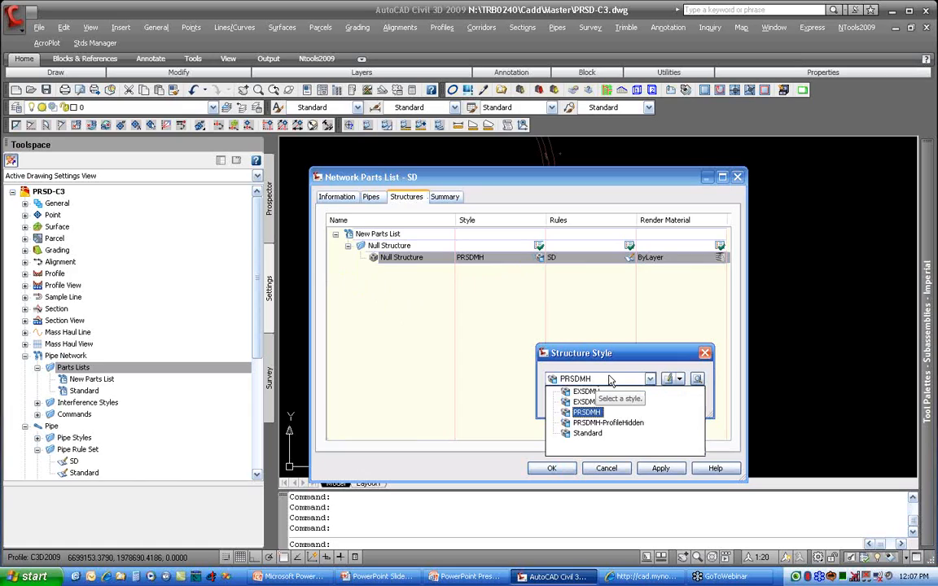
left_click(617, 424)
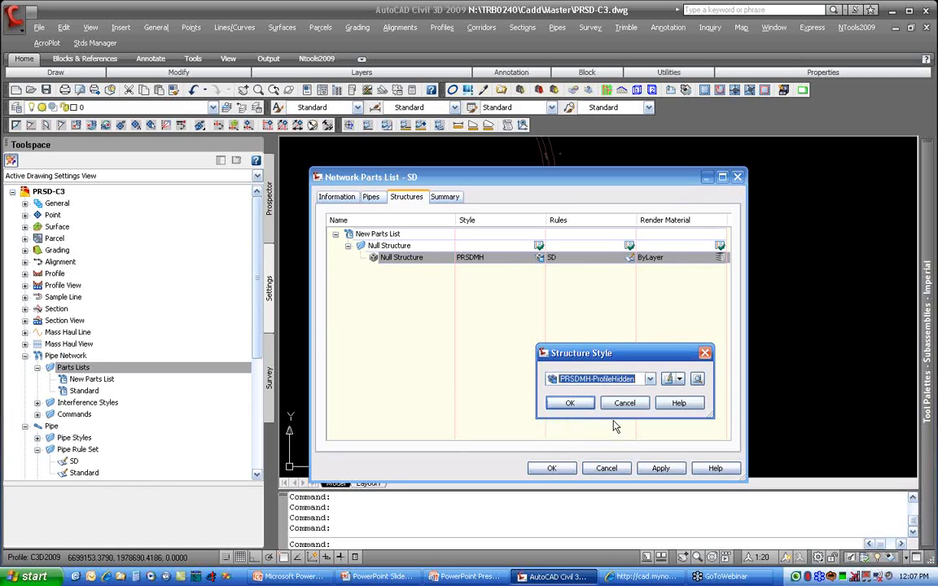
left_click(570, 404)
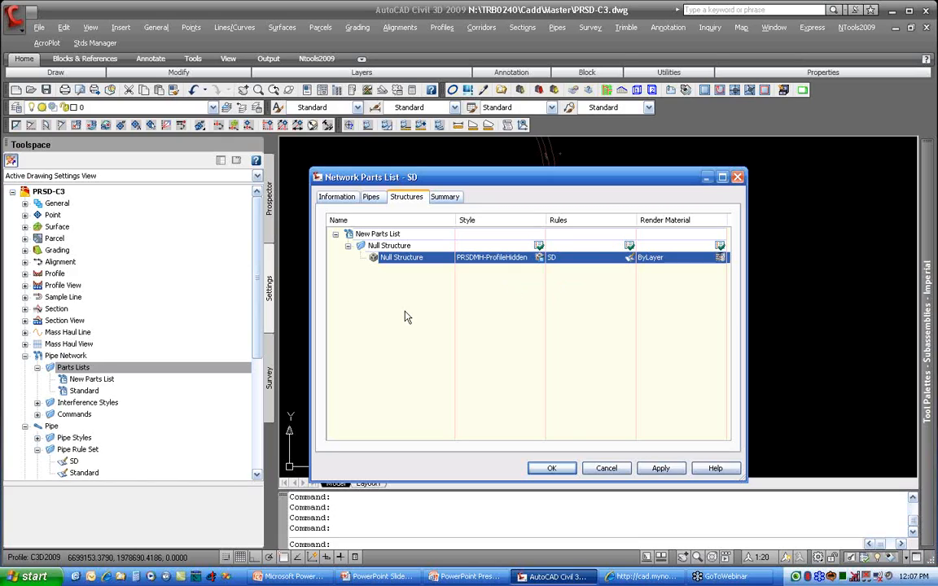
Step: Add the Concentric Cylindrical Structure family from the part catalog to the SD parts list
right_click(380, 235)
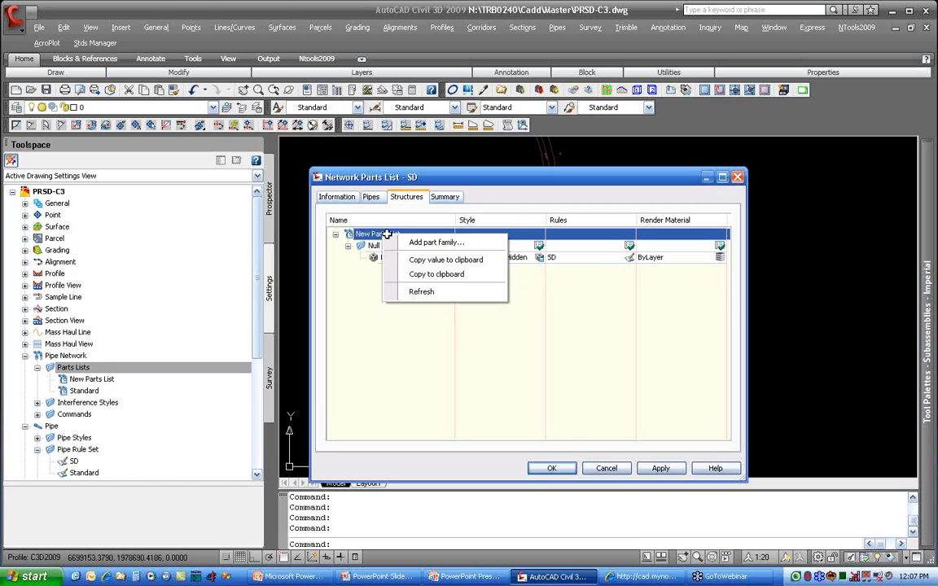
left_click(478, 243)
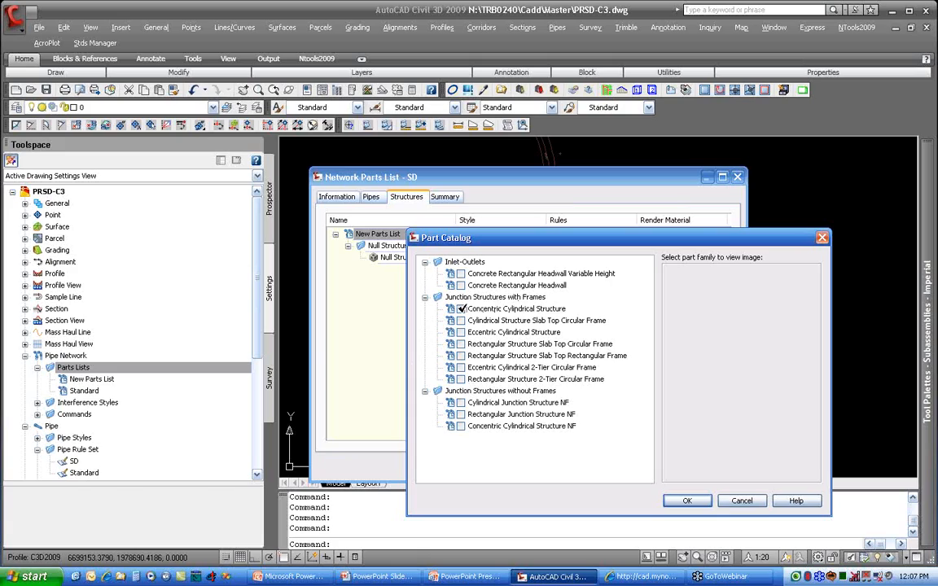
left_click(461, 309)
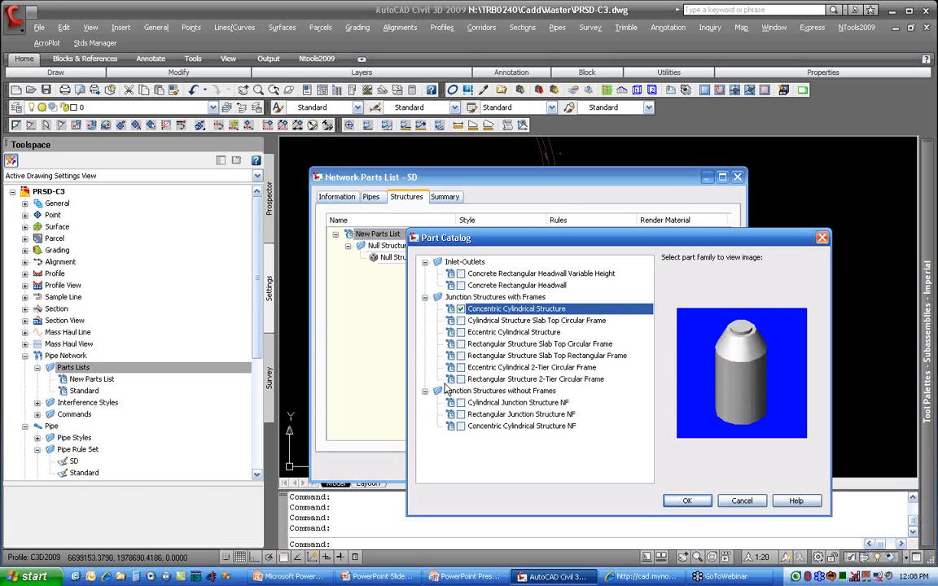
left_click(688, 500)
Step: Add a concentric cylindrical structure size with a 48-inch inner diameter to the SD parts list
right_click(412, 273)
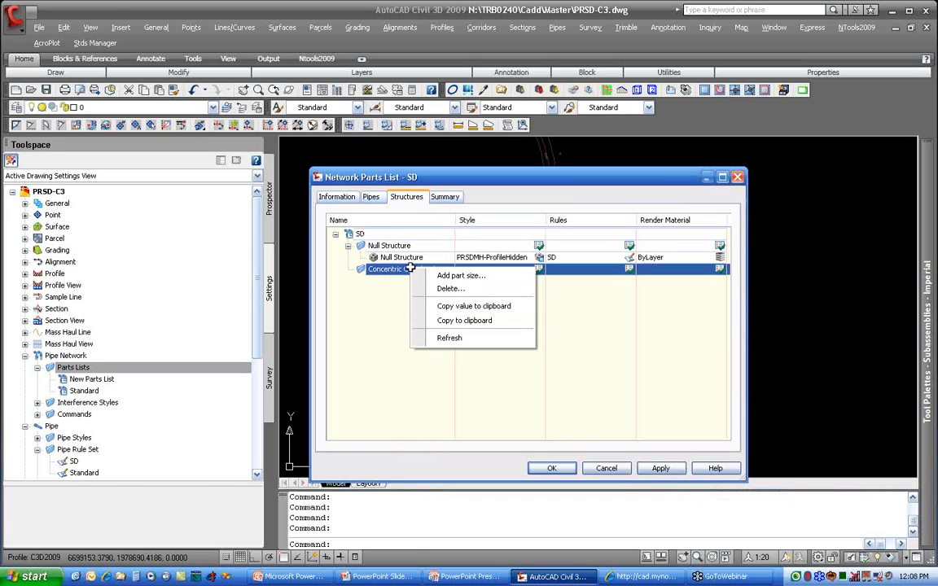
left_click(476, 274)
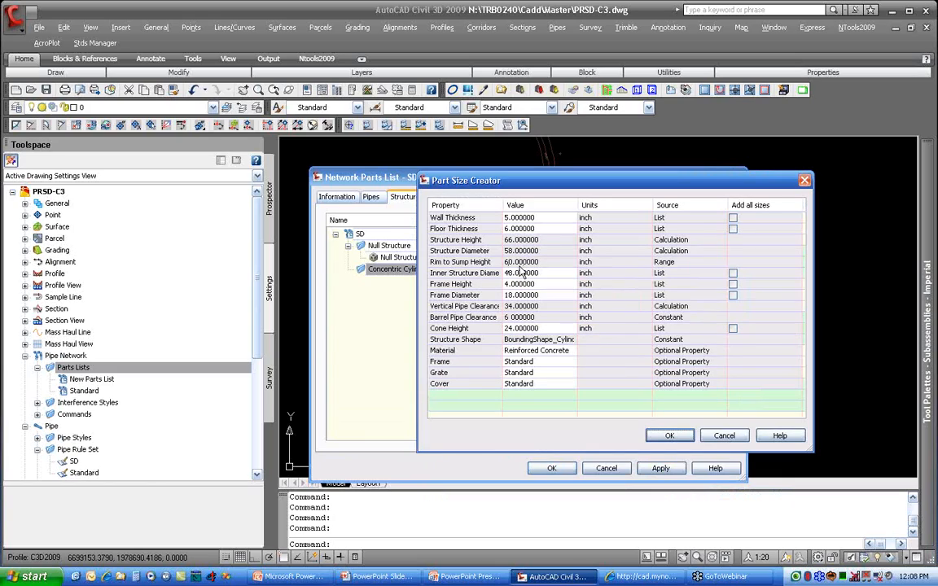
left_click(537, 273)
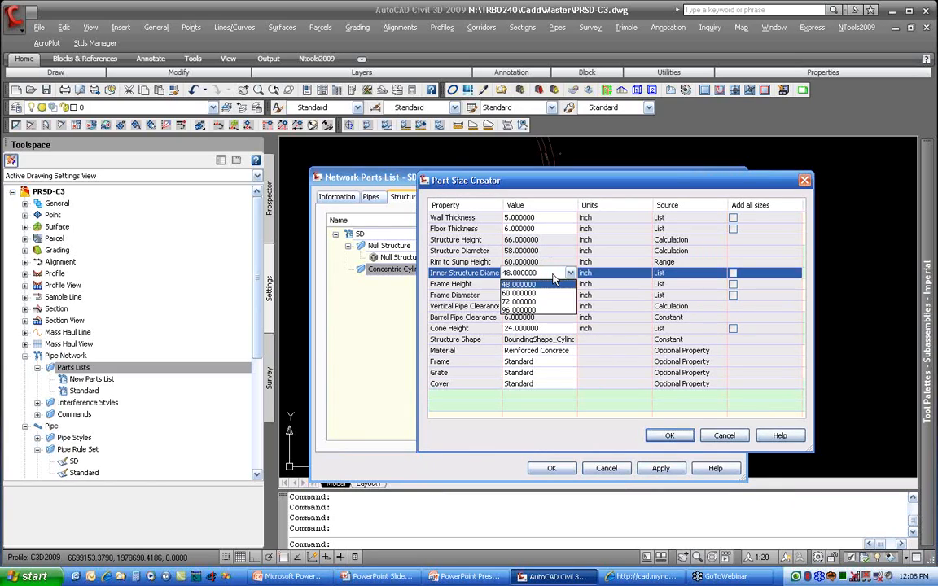
left_click(519, 275)
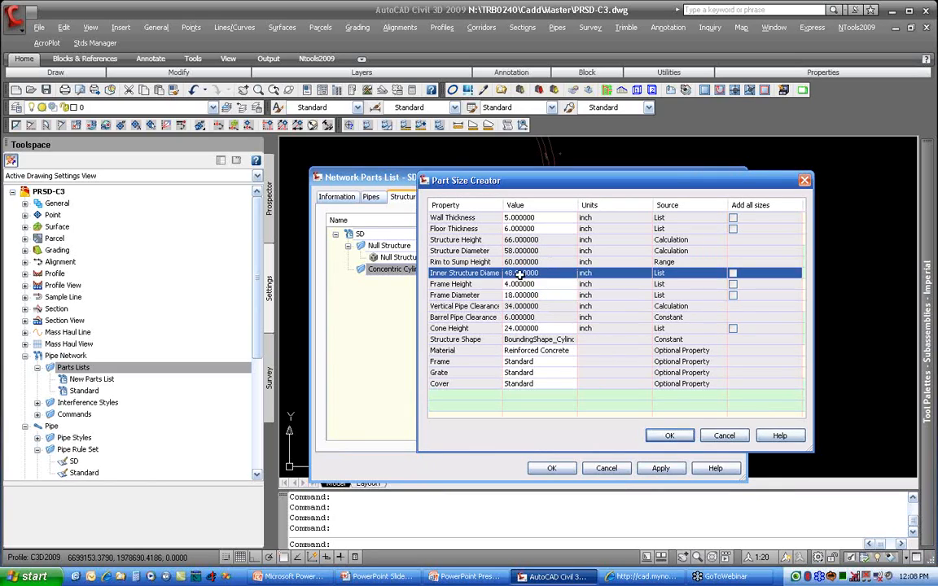
left_click(669, 436)
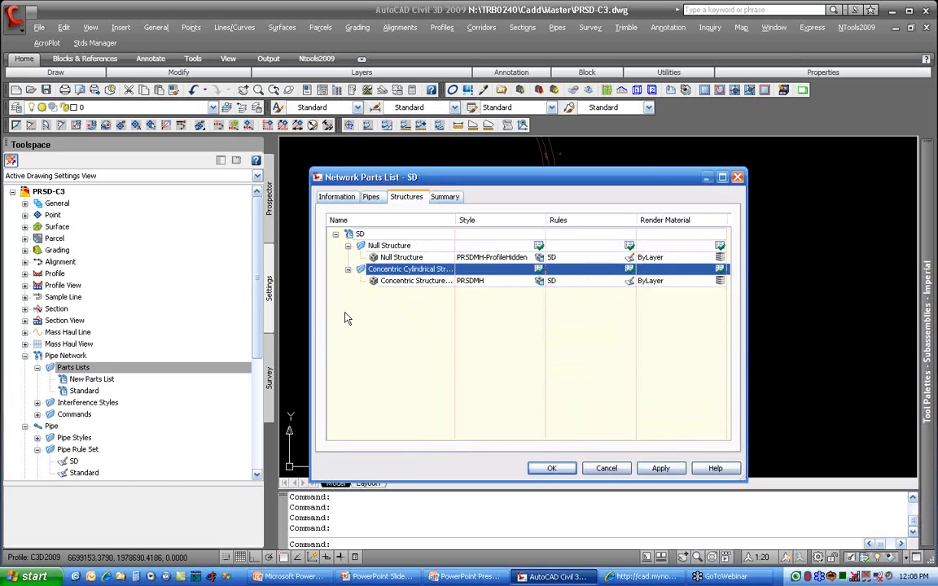
Step: Add the Rectangular Structure Slab Top Rectangular Frame family from the part catalog to the SD parts list
right_click(403, 234)
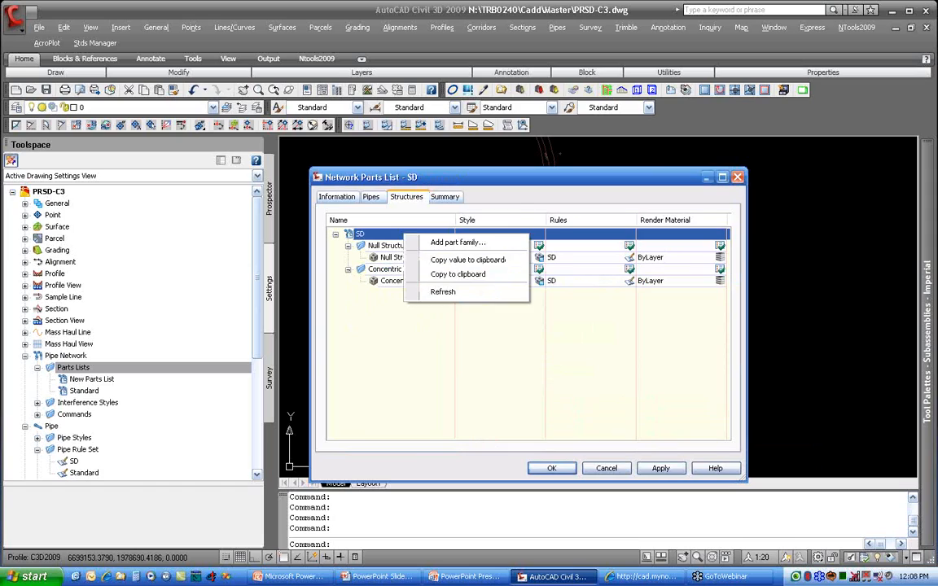
left_click(468, 243)
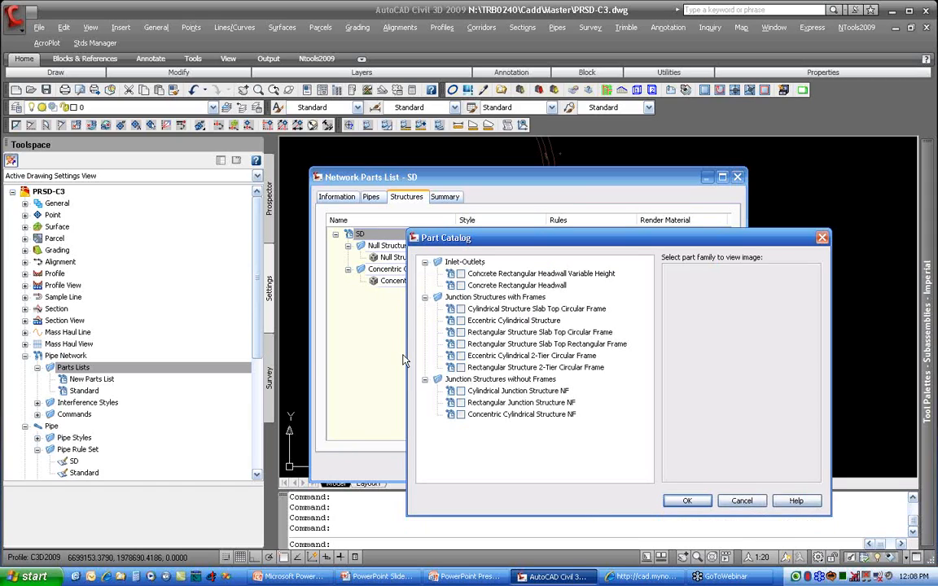
left_click(460, 344)
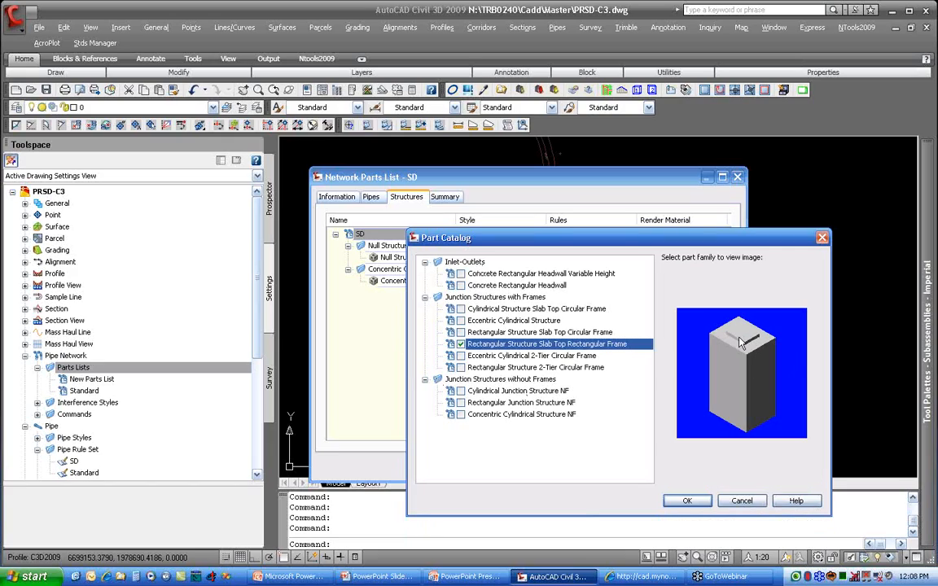
left_click(686, 500)
Step: Add a rectangular slab top structure size with 48-inch inner length and 48-inch inner width, and save the SD parts list
right_click(415, 293)
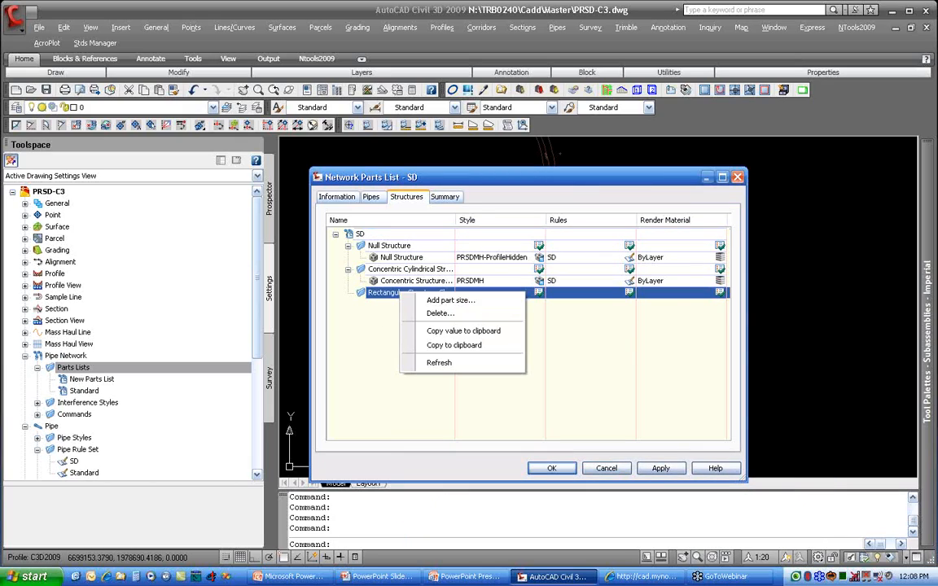
left_click(447, 302)
left_click(499, 273)
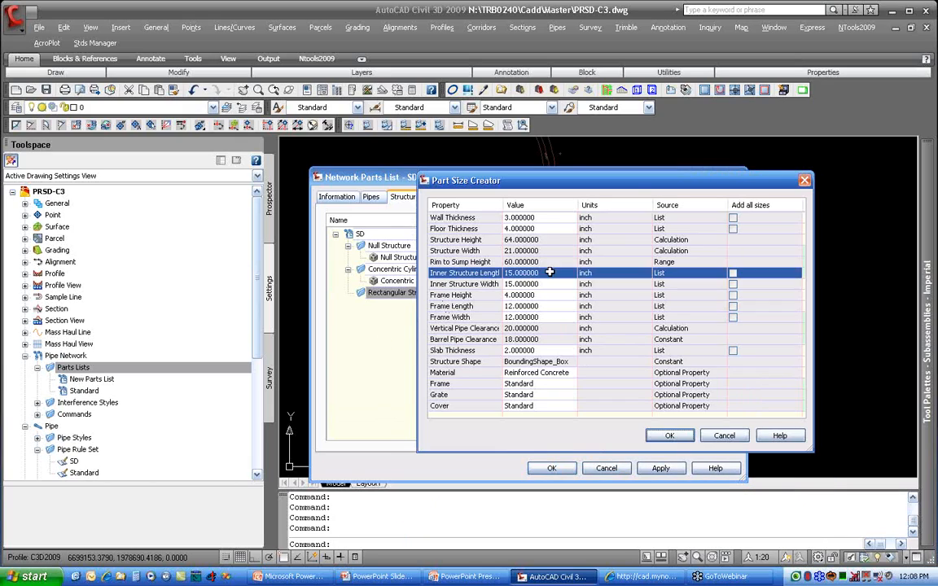
left_click(521, 273)
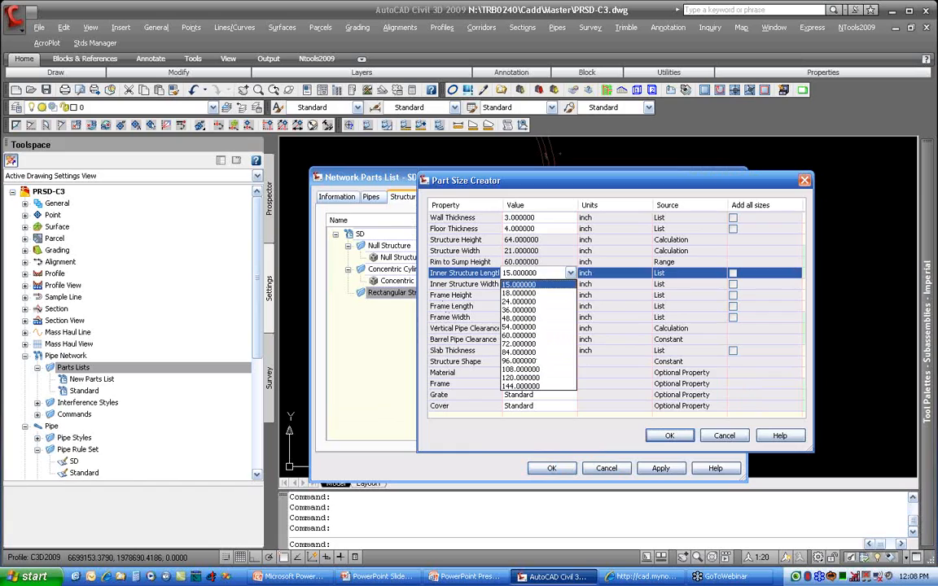
left_click(535, 319)
left_click(479, 283)
left_click(521, 283)
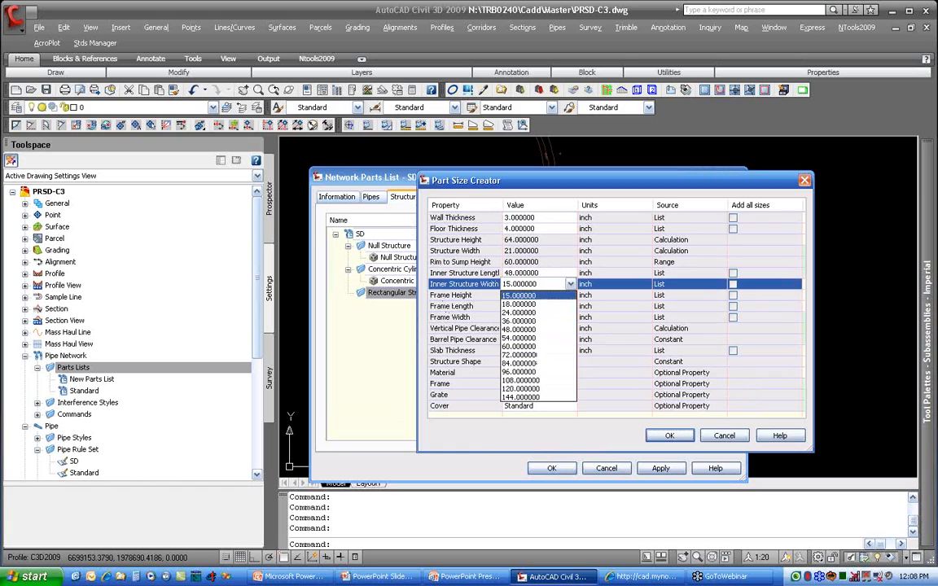
left_click(523, 328)
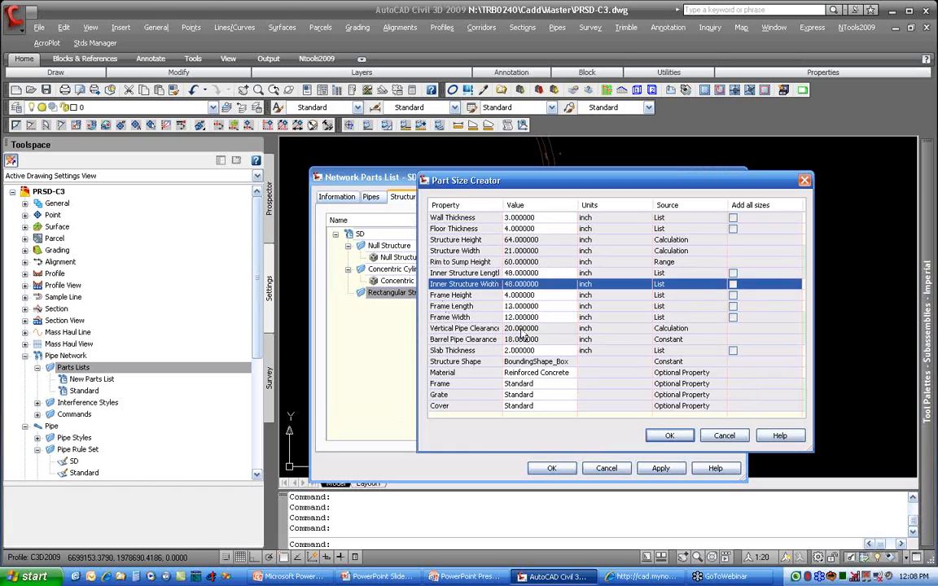
left_click(667, 437)
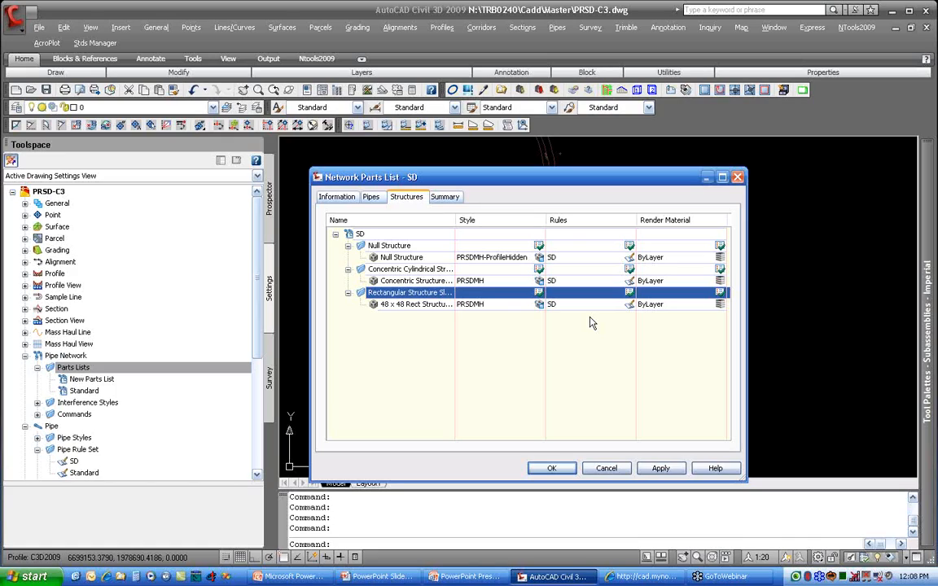
left_click(551, 468)
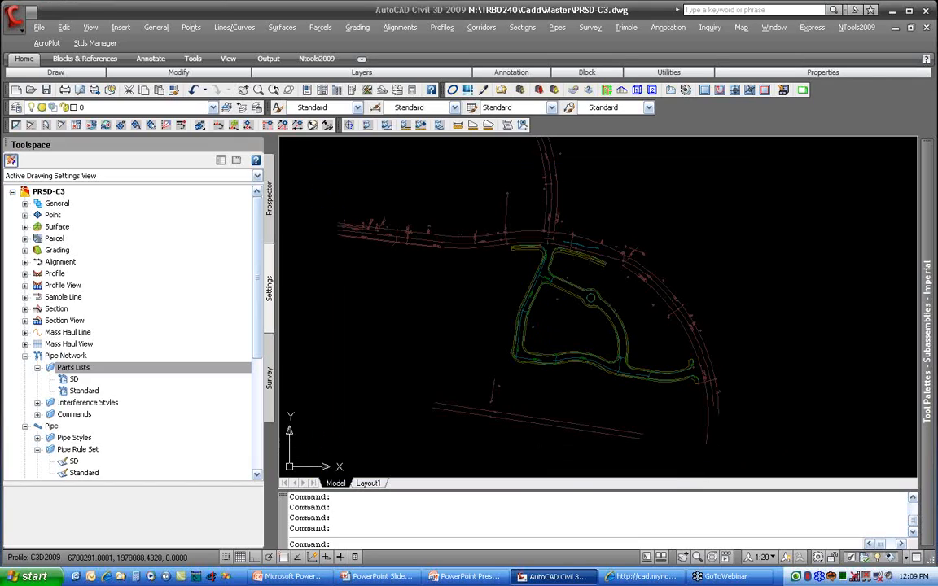
key("alt+Tab")
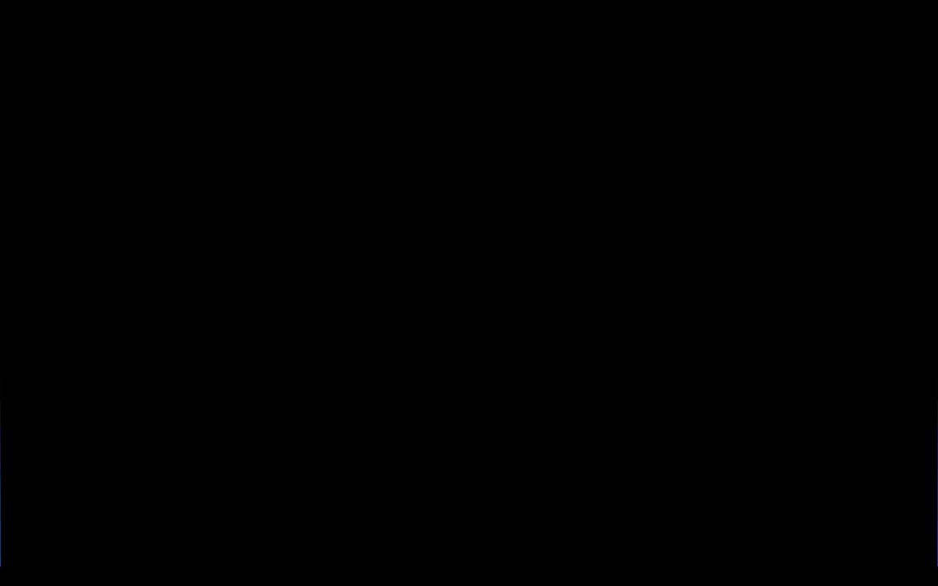
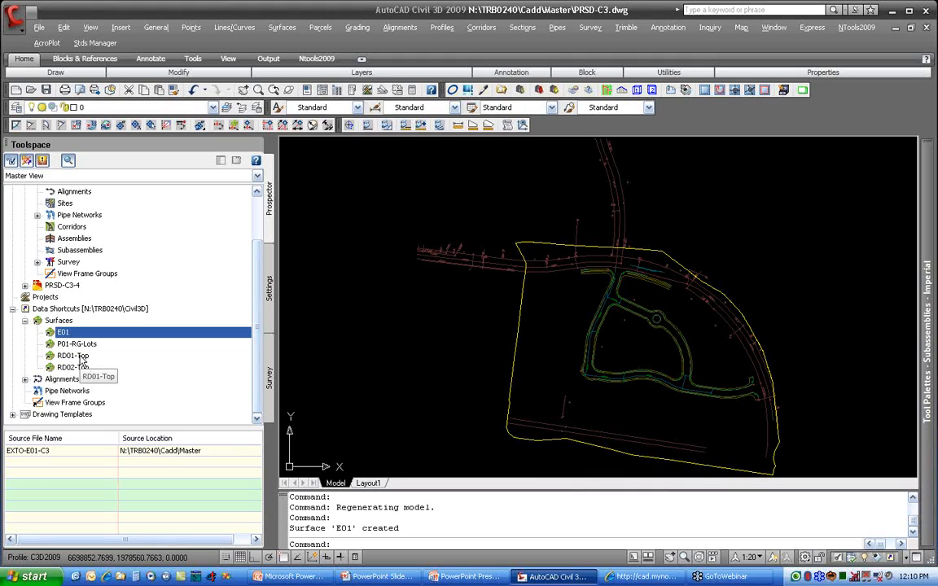
Step: Create a reference to the RD01-Top surface from the data shortcuts, using the PR 1-5 style
right_click(82, 359)
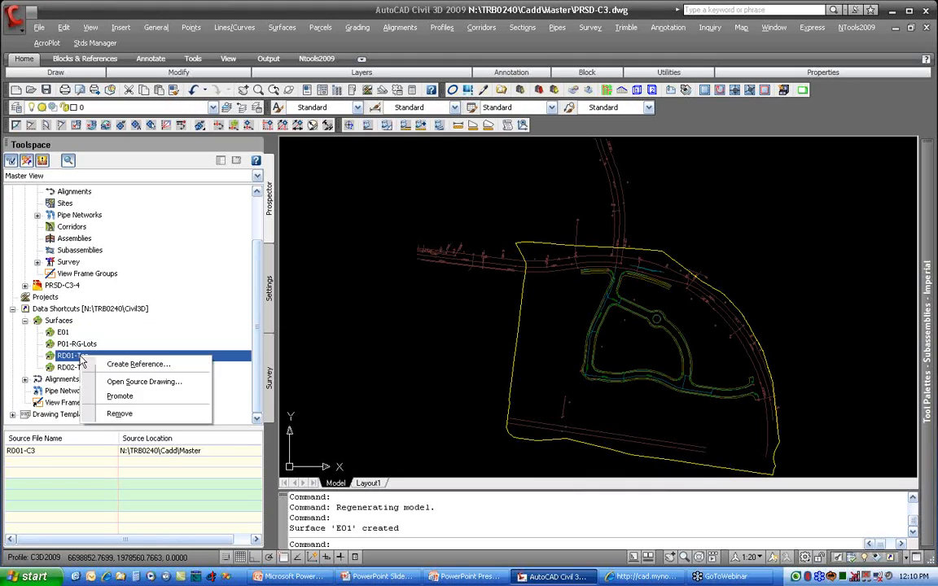
left_click(175, 365)
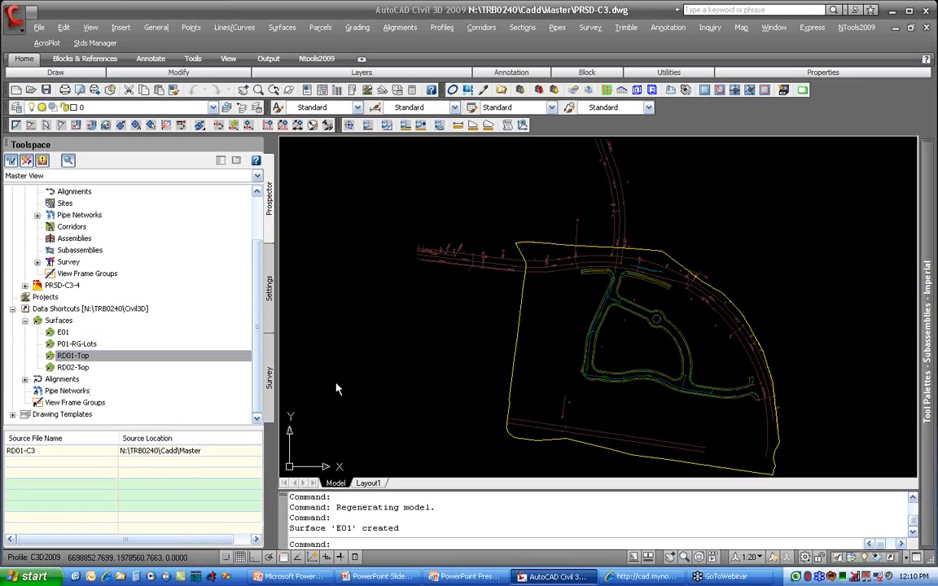
left_click(600, 424)
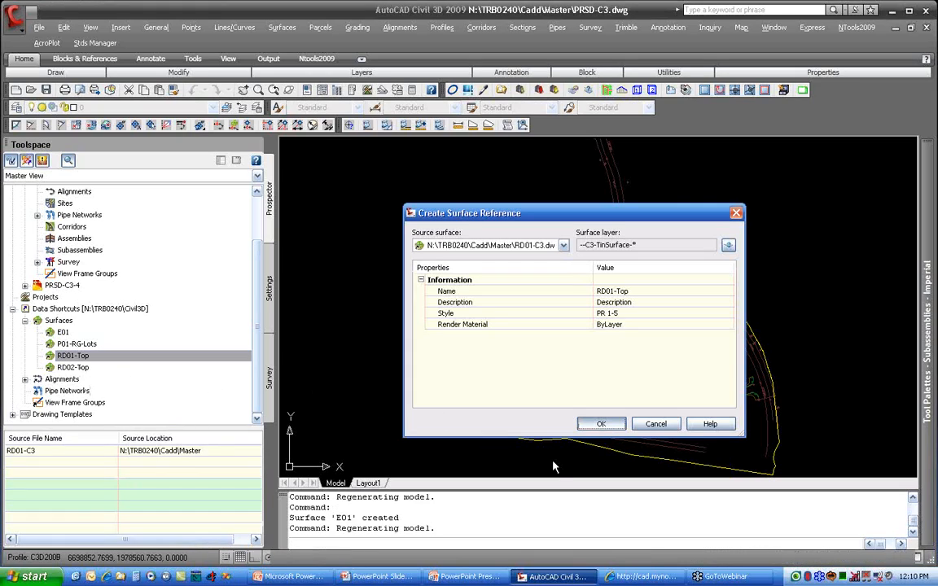
Step: Create a reference to the RD02-Top surface from the data shortcuts, using the PR 1-5 style
scroll(623, 290, "up", 5)
middle_click_drag(593, 320, 592, 206)
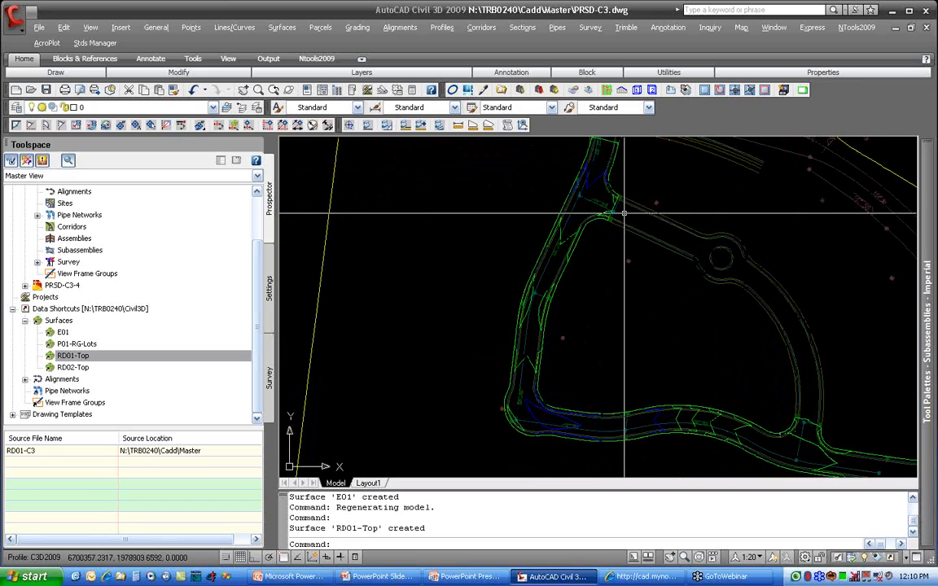
right_click(96, 368)
left_click(149, 377)
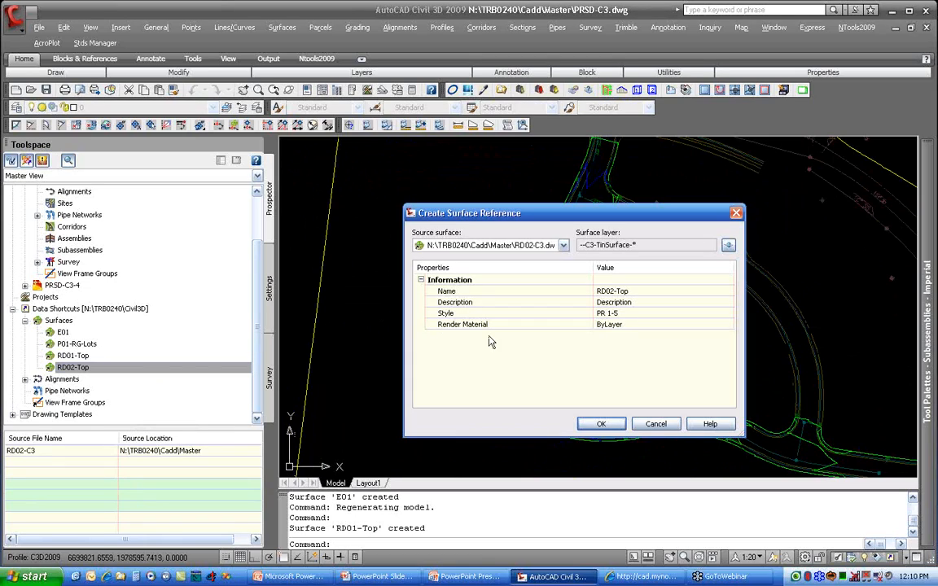
left_click(583, 423)
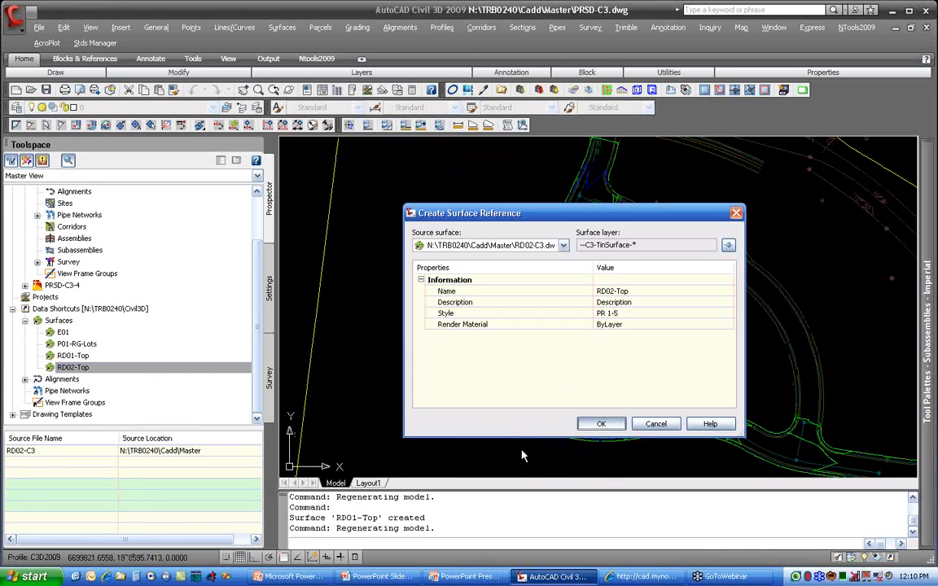
Step: Create a reference to the RD01 alignment from the data shortcuts with the PR CL alignment style, and dismiss the event viewer
scroll(541, 273, "up", 5)
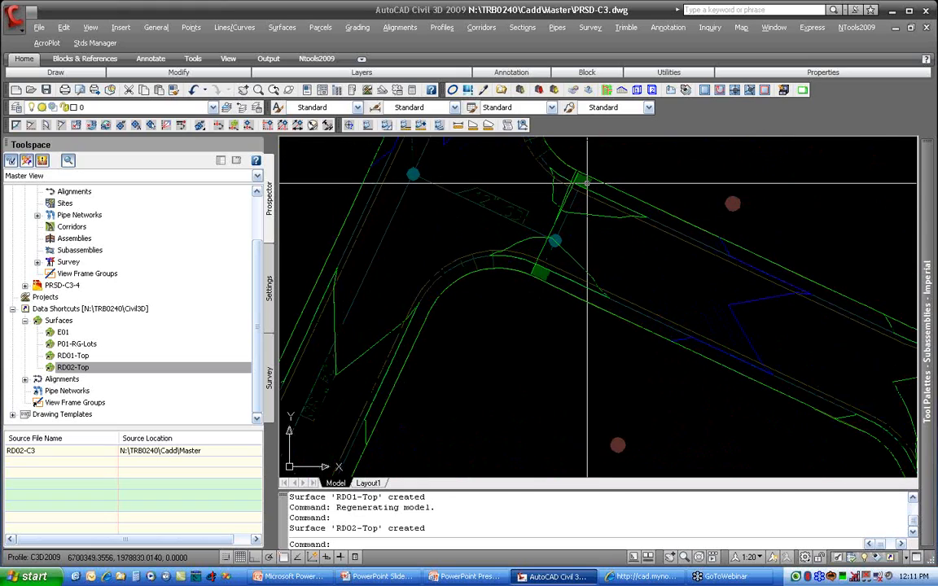
scroll(542, 274, "down", 4)
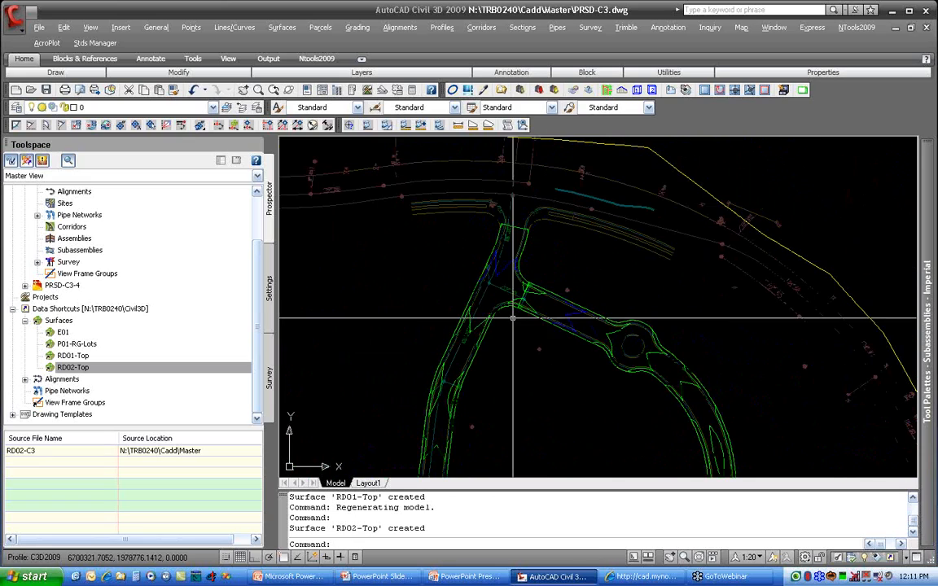
middle_click_drag(511, 296, 515, 274)
scroll(512, 275, "down", 1)
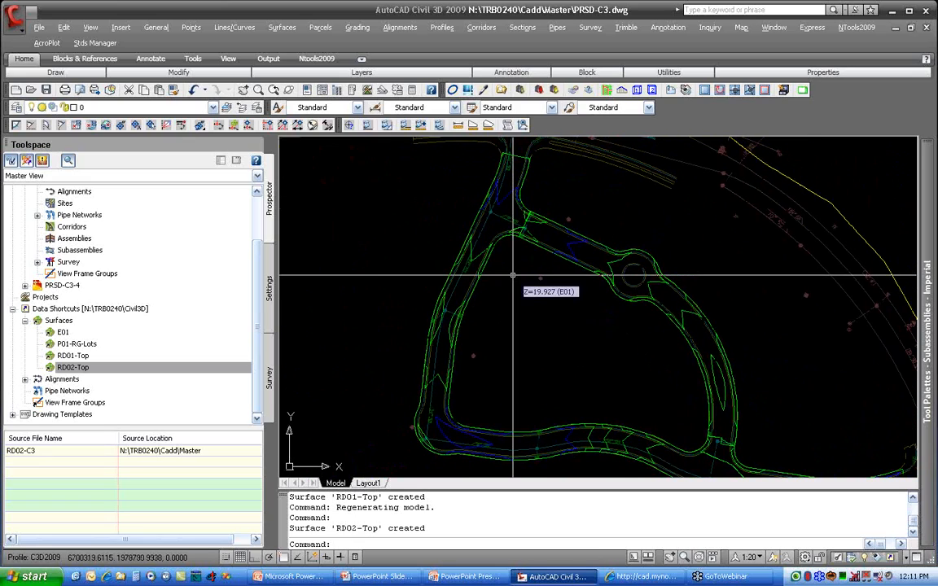
scroll(513, 275, "down", 2)
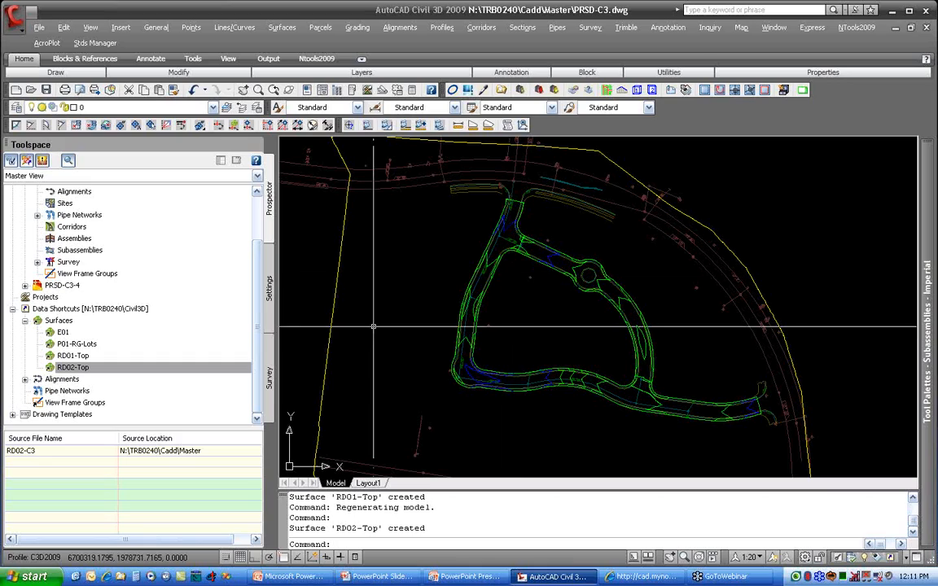
left_click(25, 380)
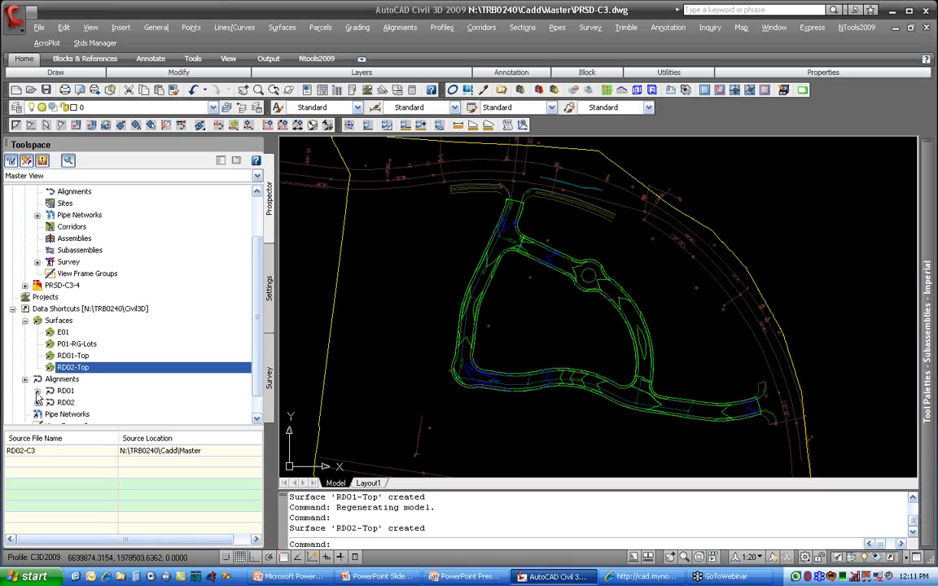
right_click(79, 392)
left_click(133, 400)
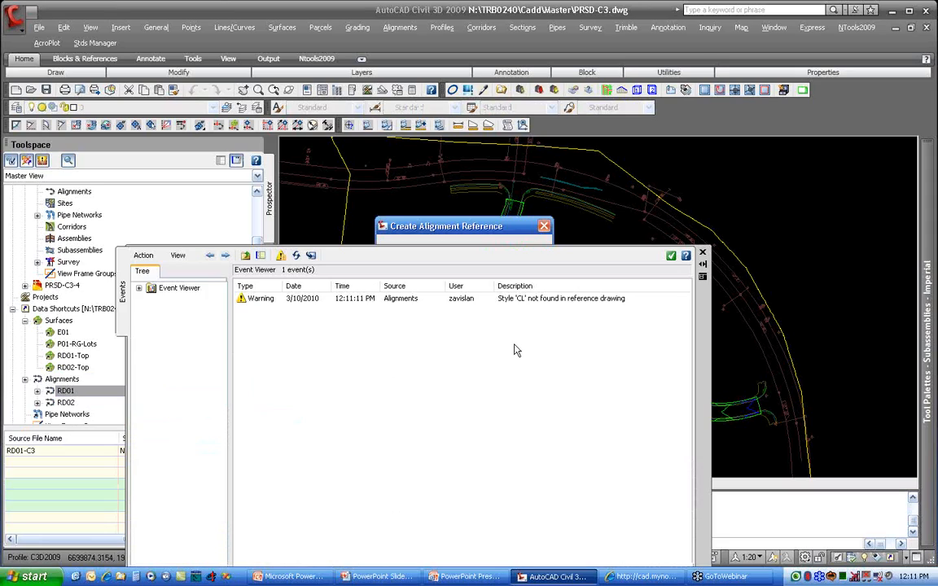
left_click(511, 232)
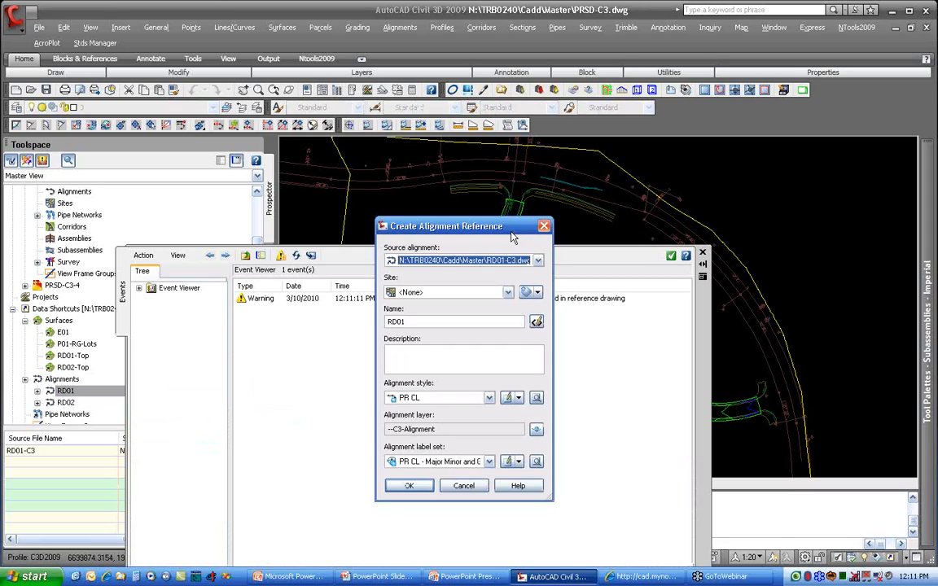
left_click(430, 397)
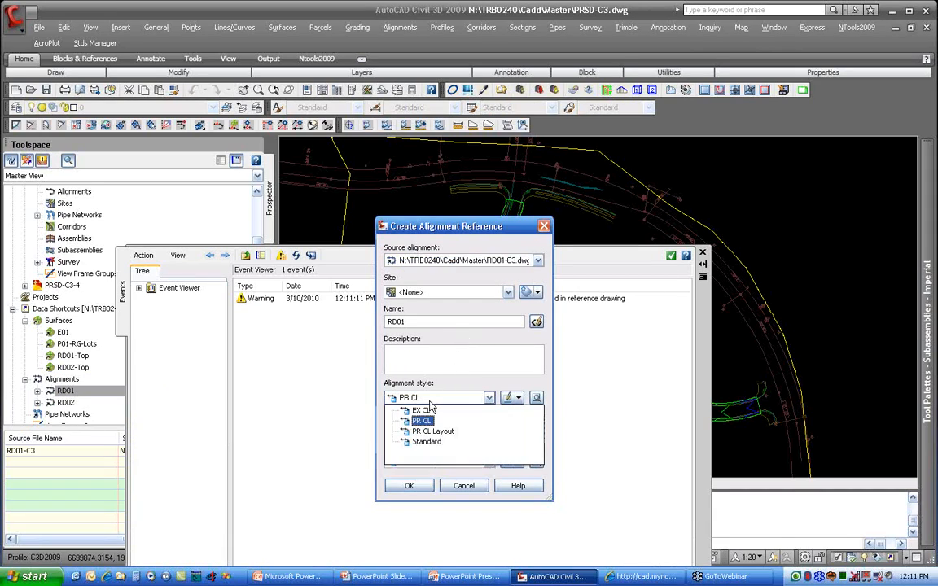
left_click(424, 420)
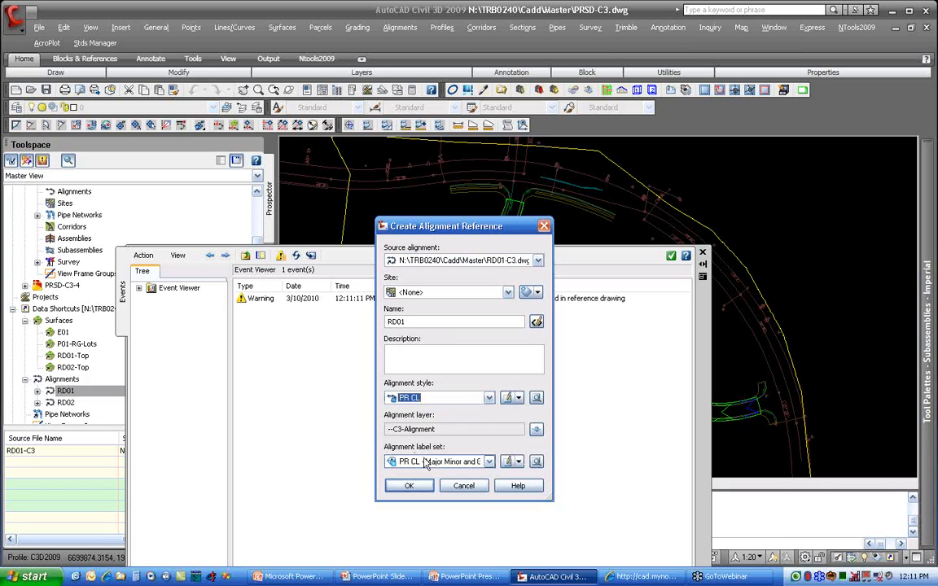
left_click(421, 486)
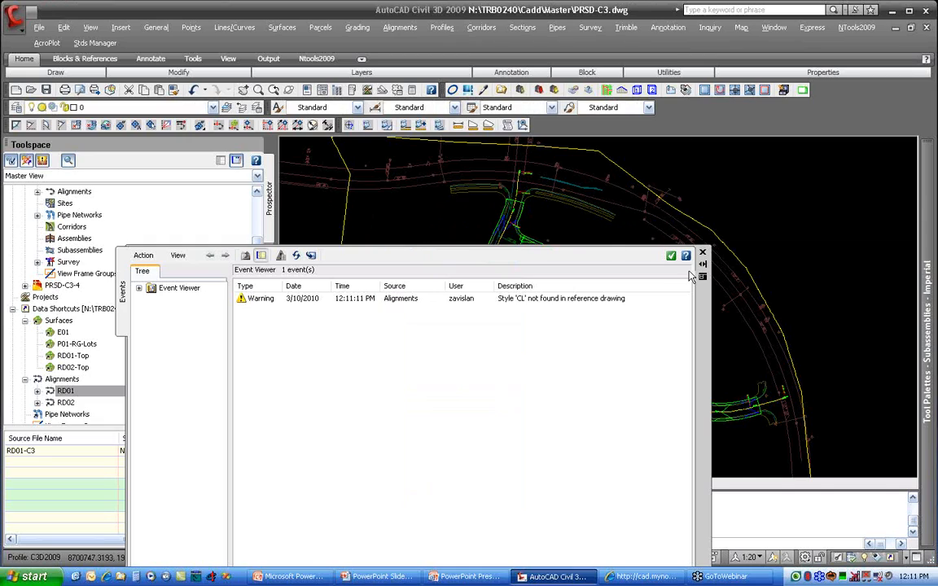
mouse_move(699, 302)
left_mouse_down()
mouse_move(937, 264)
mouse_move(937, 162)
left_mouse_up()
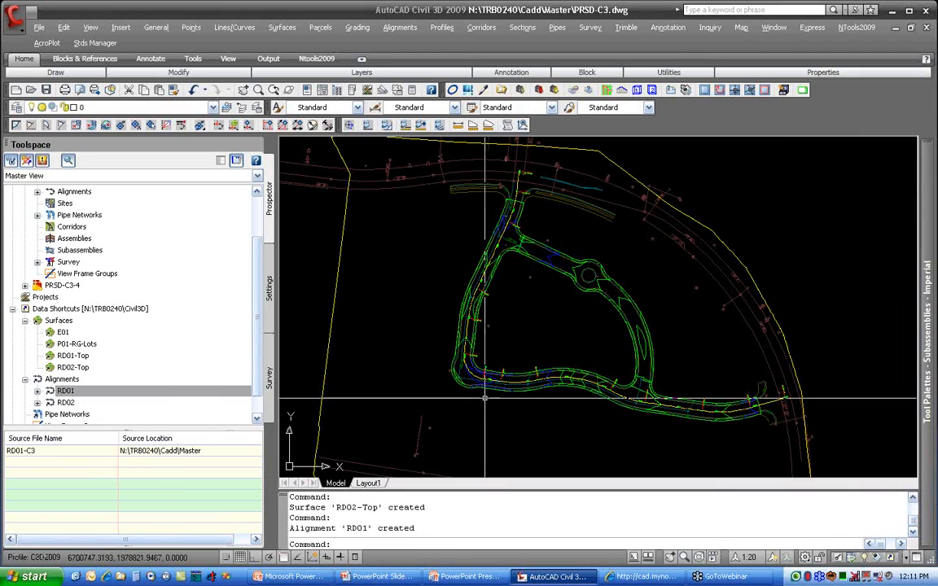
Step: Create a reference to the RD01-E01 profile of alignment RD01, using the EG profile style and EG label set
left_click(183, 388)
left_click(38, 390)
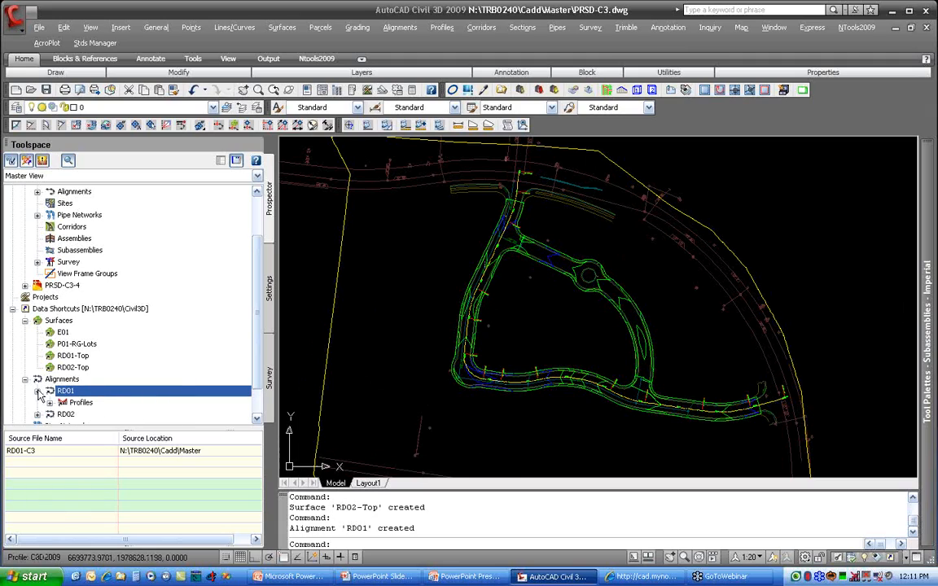
left_click(49, 402)
right_click(167, 402)
key("Escape")
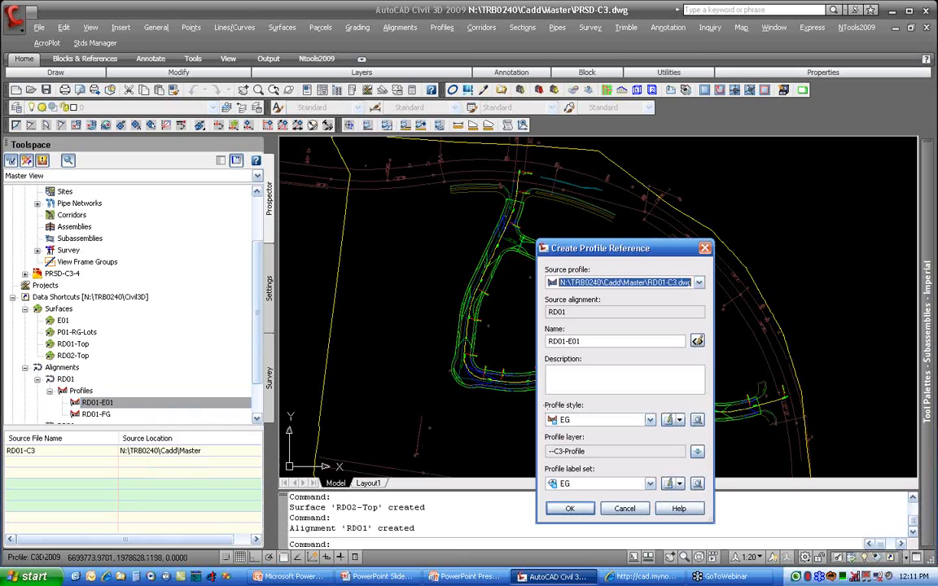
left_click(572, 516)
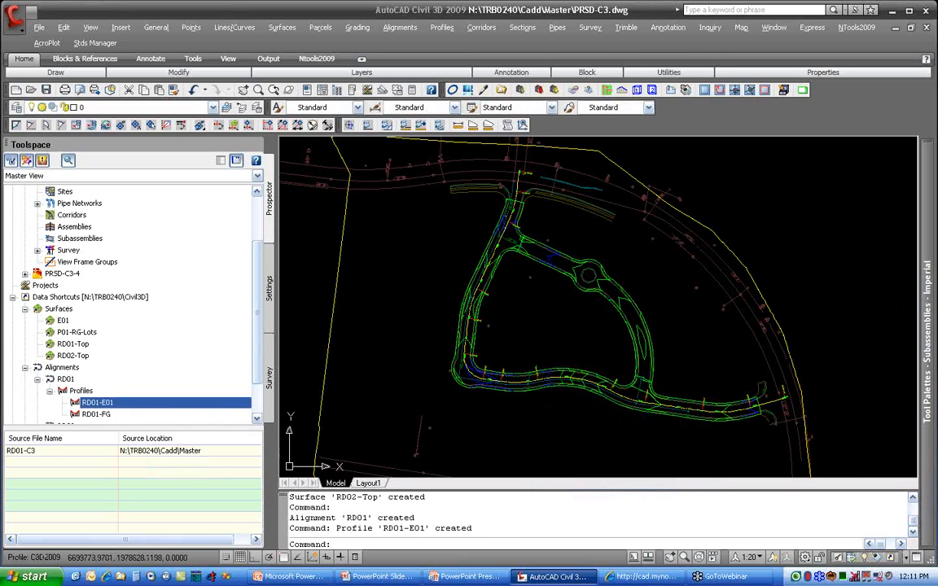
Step: Create a reference to the RD01-FG profile of alignment RD01, using the FG profile style and EG label set
right_click(93, 415)
left_click(139, 423)
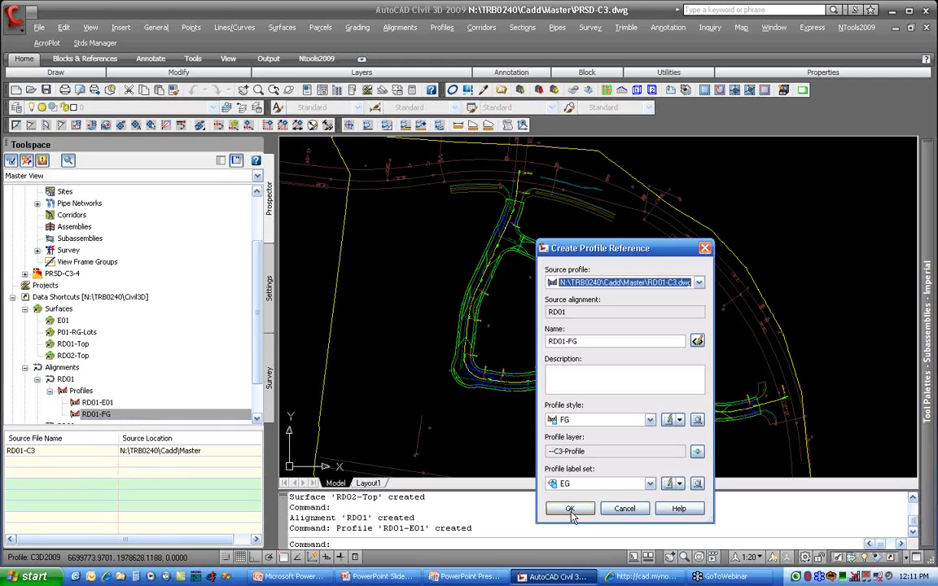
left_click(570, 510)
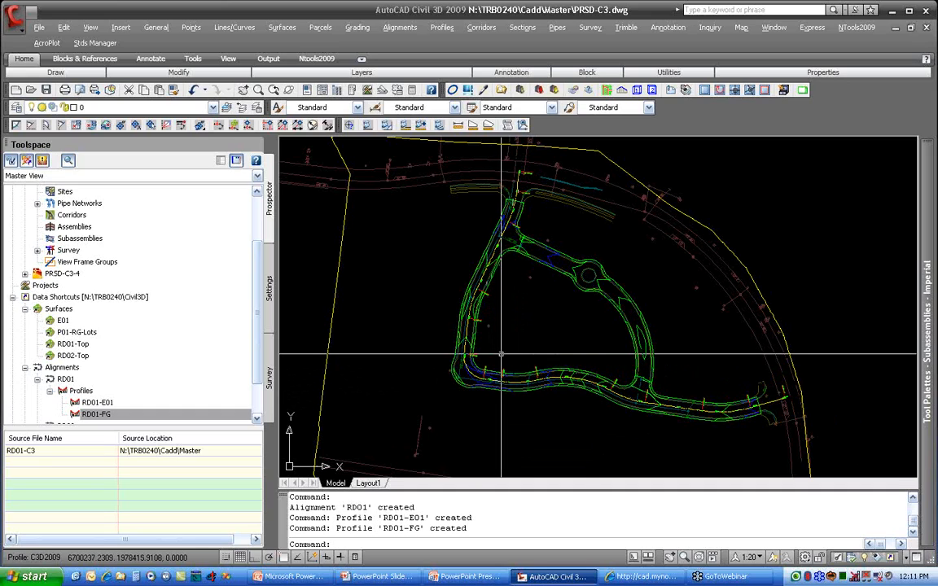
Step: Start creating a pipe network by layout, keeping the SD counter name and entering the description "main sd in site"
scroll(670, 398, "up", 6)
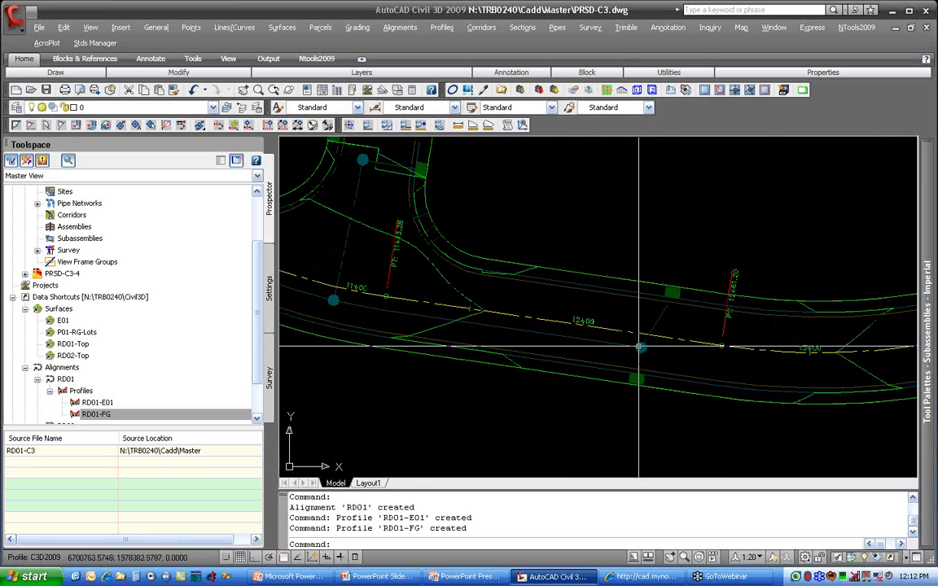
mouse_move(640, 348)
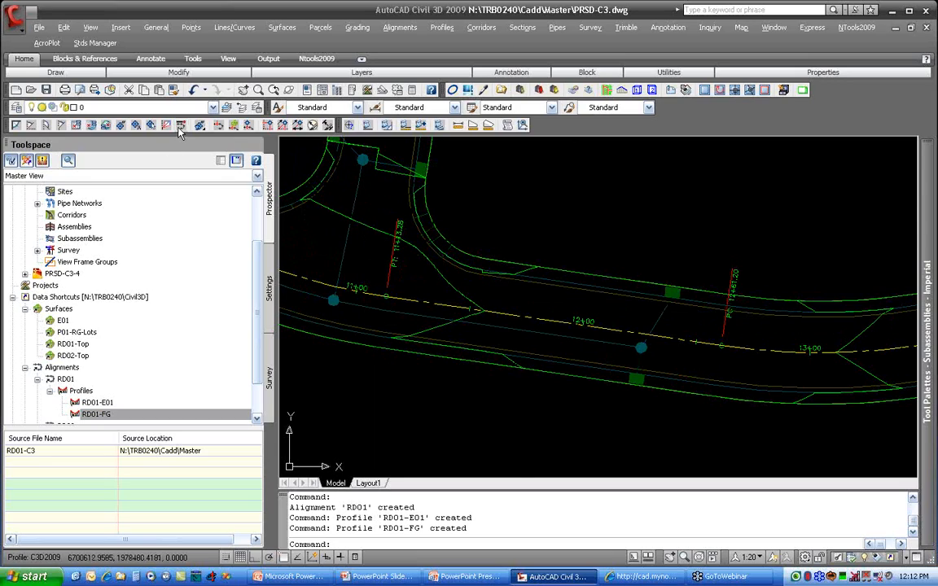
scroll(180, 133, "up", 2)
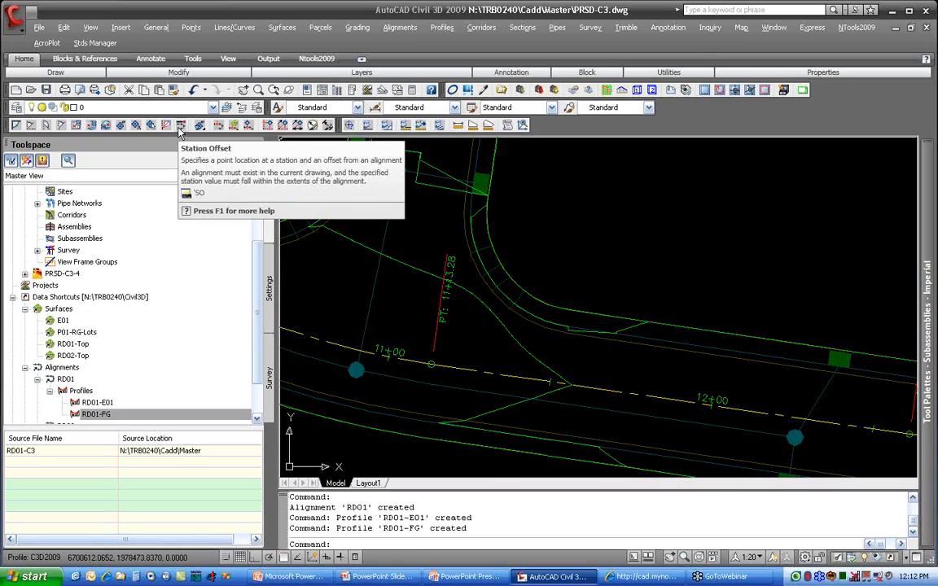
mouse_move(626, 372)
middle_mouse_down()
mouse_move(534, 264)
mouse_move(495, 260)
middle_mouse_up()
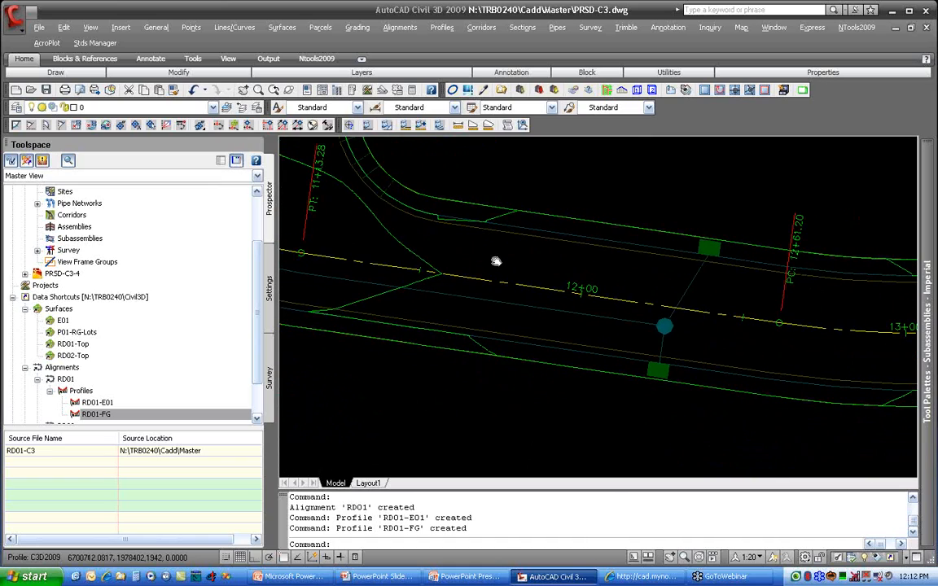
left_click(557, 28)
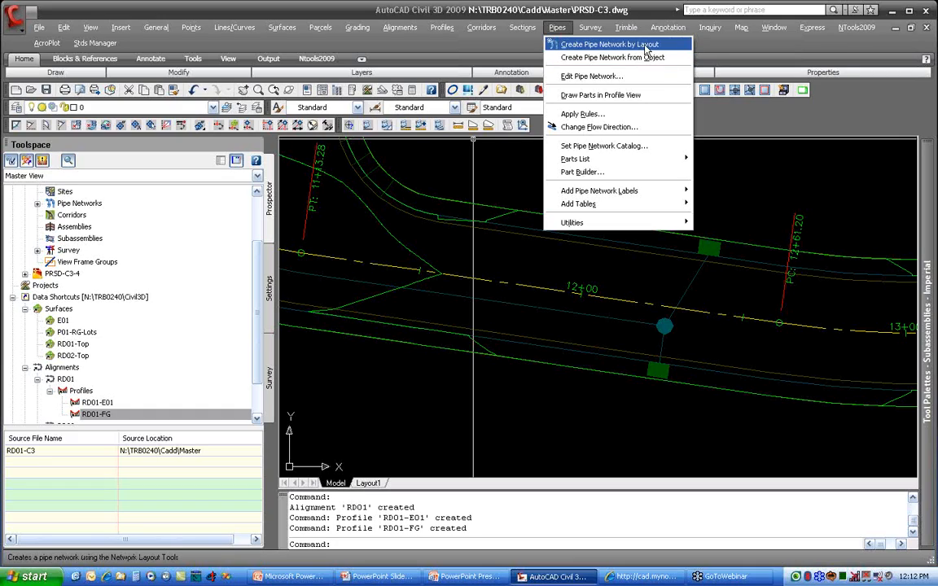
left_click(648, 50)
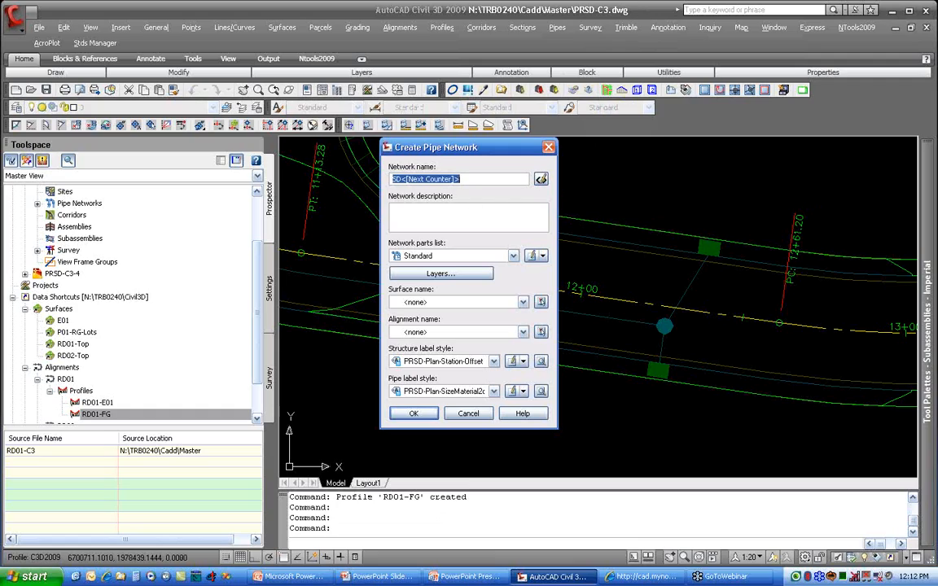
left_click_drag(393, 179, 400, 178)
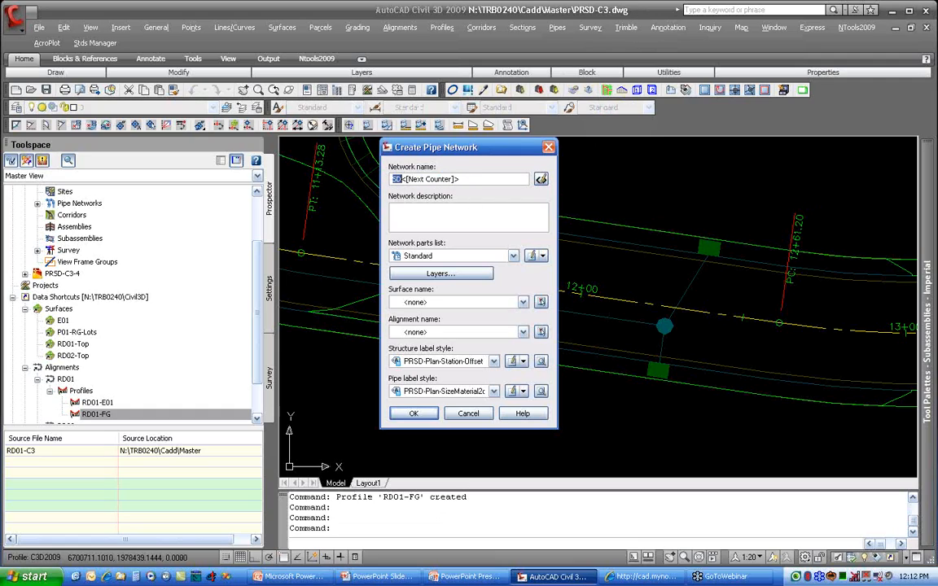
left_click(410, 216)
type("nain sd in o")
Step: Set the new network's parts list to SD, its surface to RD01-Top and its alignment to RD01
left_click(434, 257)
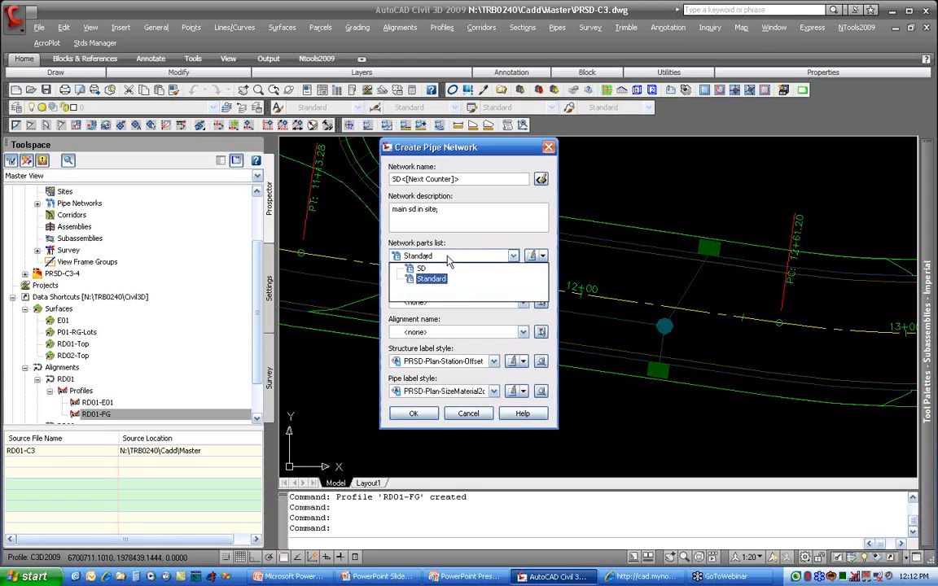
left_click(420, 268)
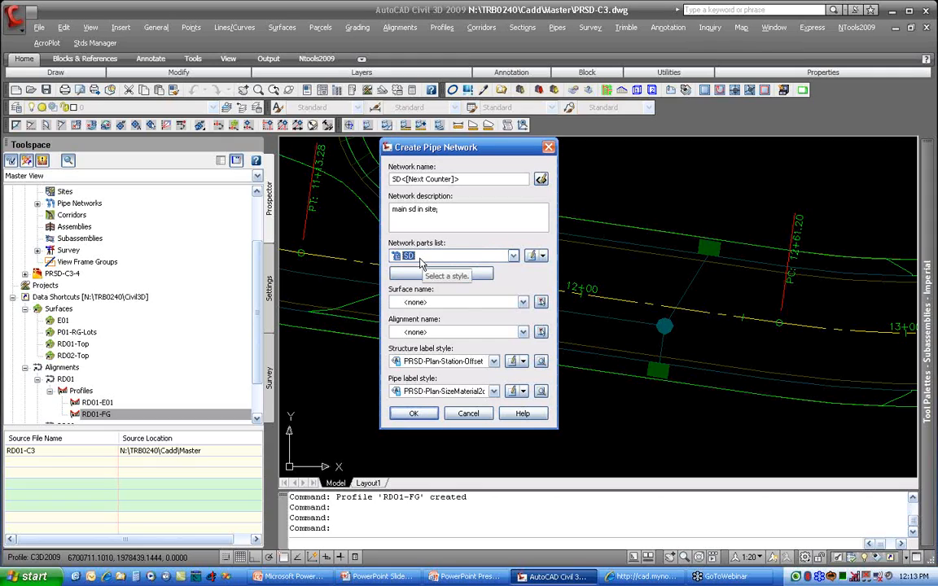
left_click(454, 303)
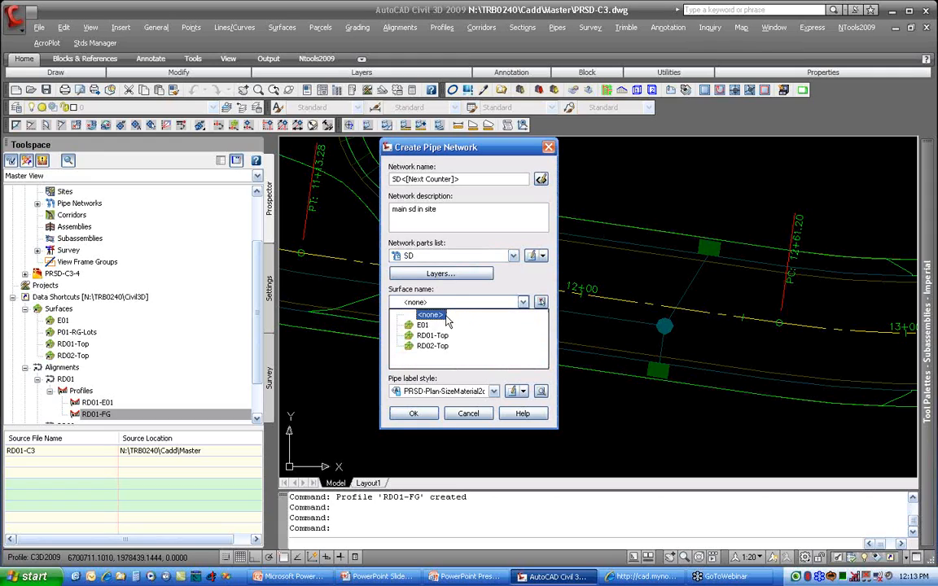
left_click(433, 335)
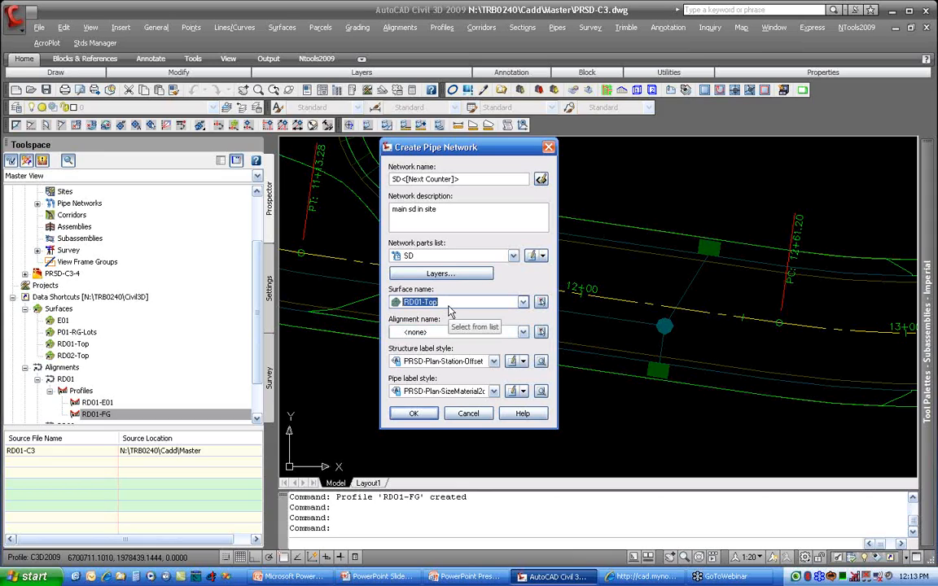
left_click(456, 332)
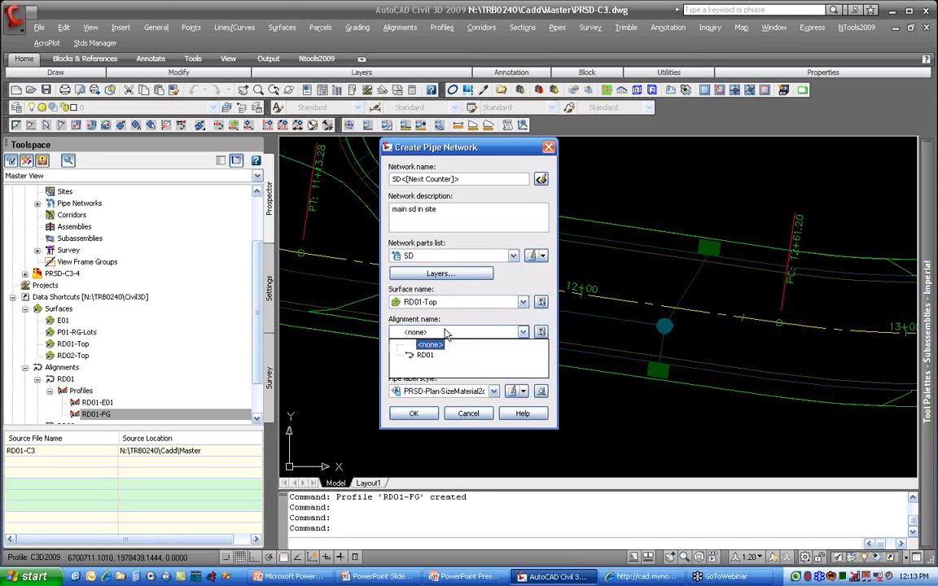
left_click(433, 355)
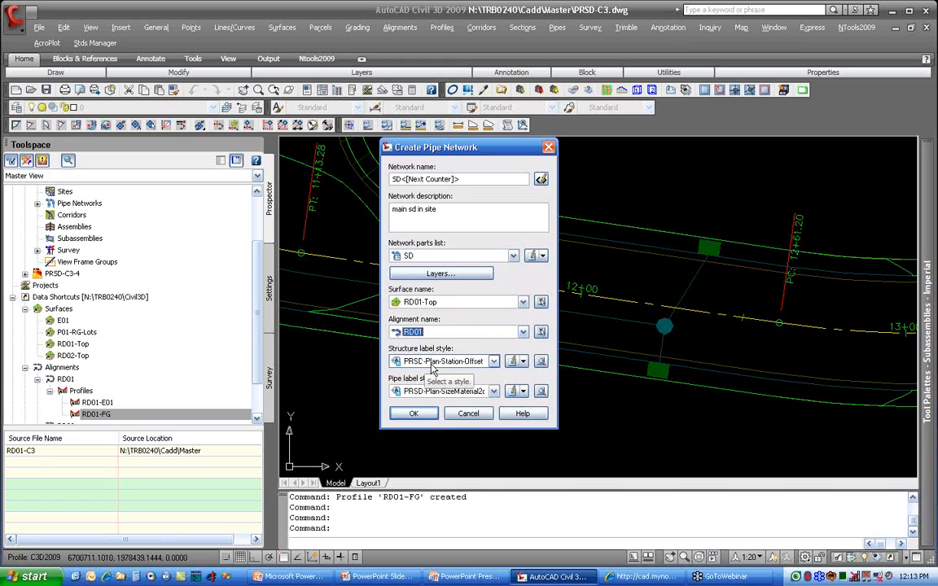
Step: Use the PRSD-Plan-Station-Offset structure label style and PRSD-Plan-SizeBoat pipe label style, and create the pipe network
left_click(432, 366)
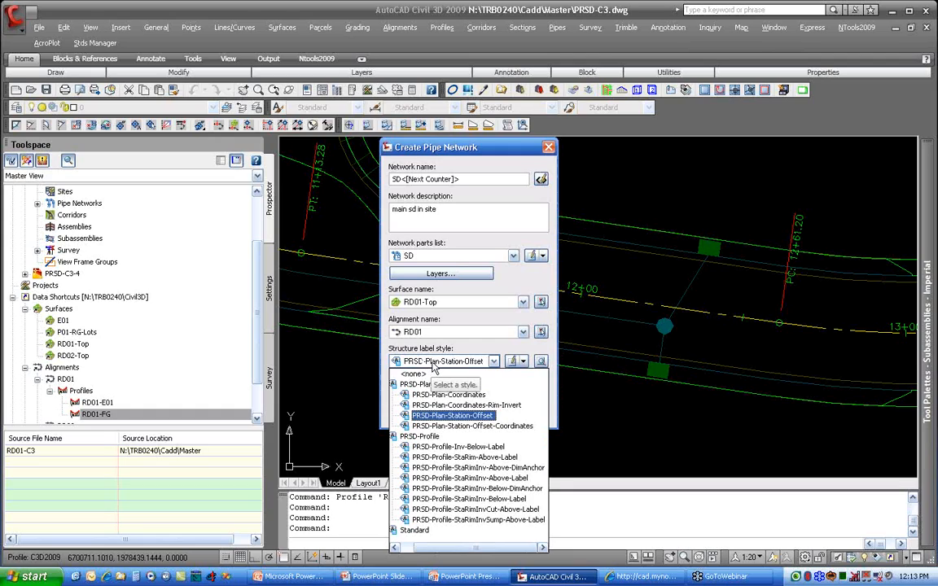
left_click(449, 415)
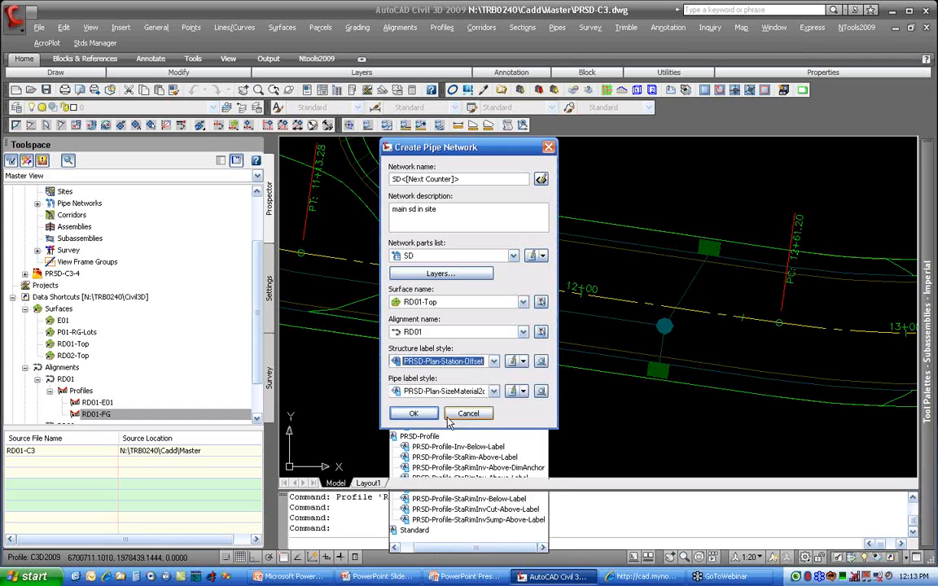
left_click(446, 392)
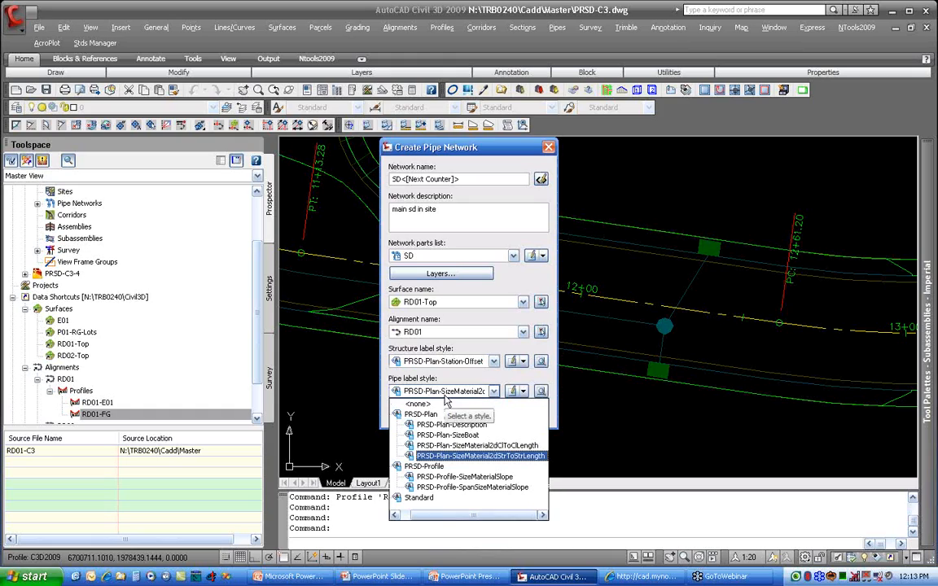
left_click(449, 435)
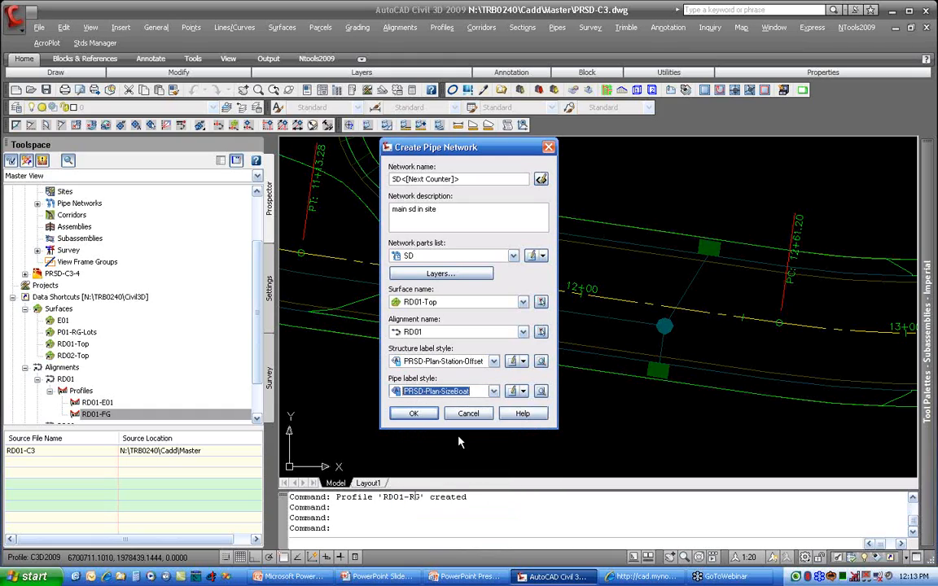
left_click(413, 413)
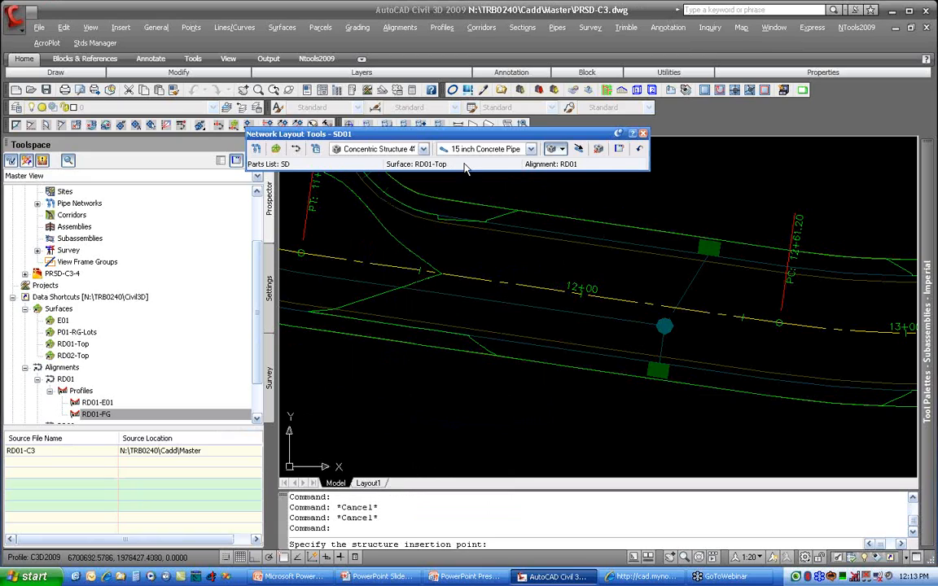
Step: Review the SD01 network's properties, including its layout settings, profile and section layers, and referenced alignment and surface
left_click_drag(464, 135, 514, 165)
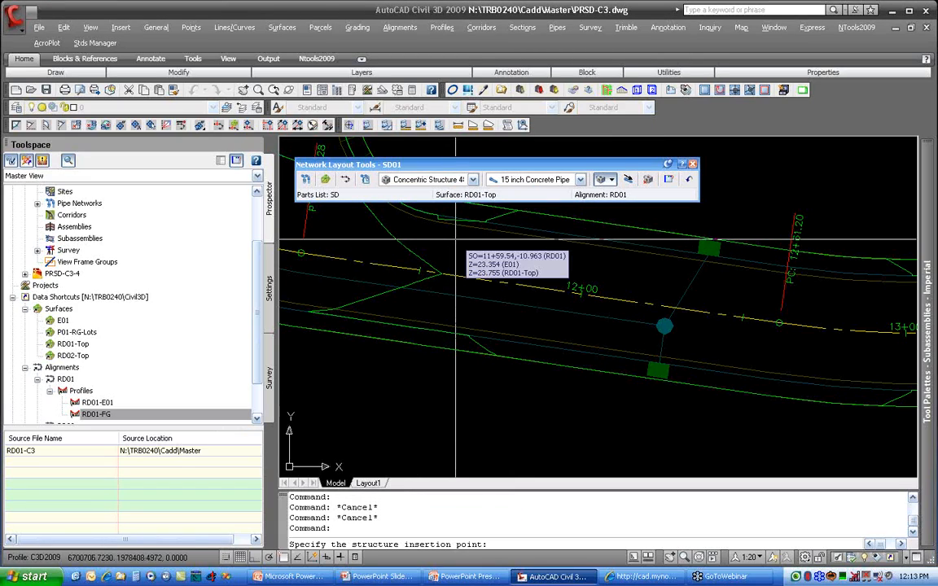
left_click(306, 179)
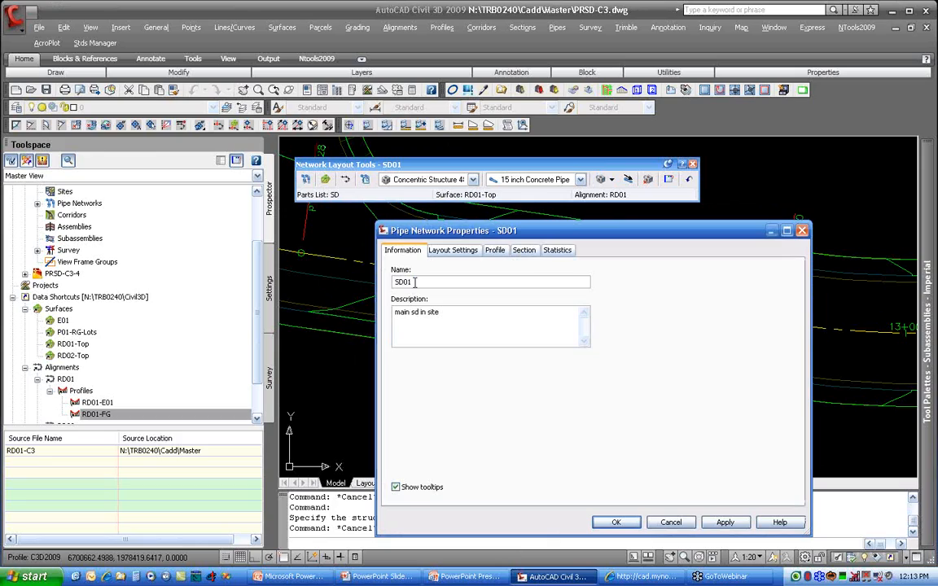
left_click(453, 250)
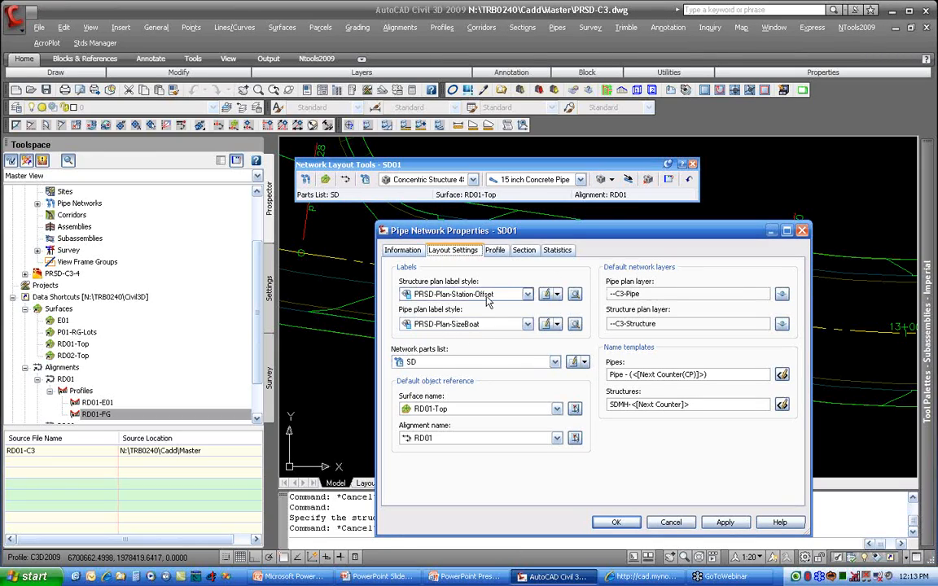
left_click(494, 250)
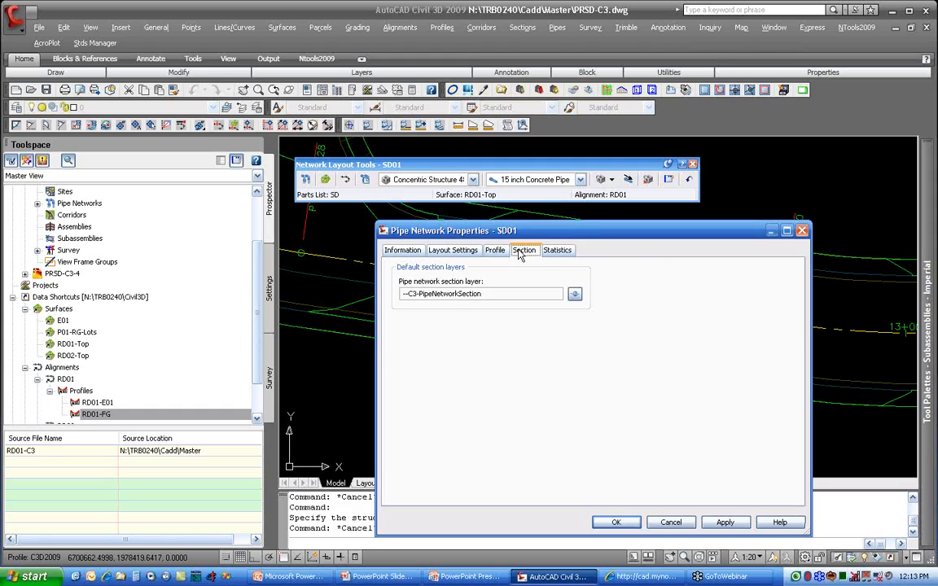
left_click(557, 250)
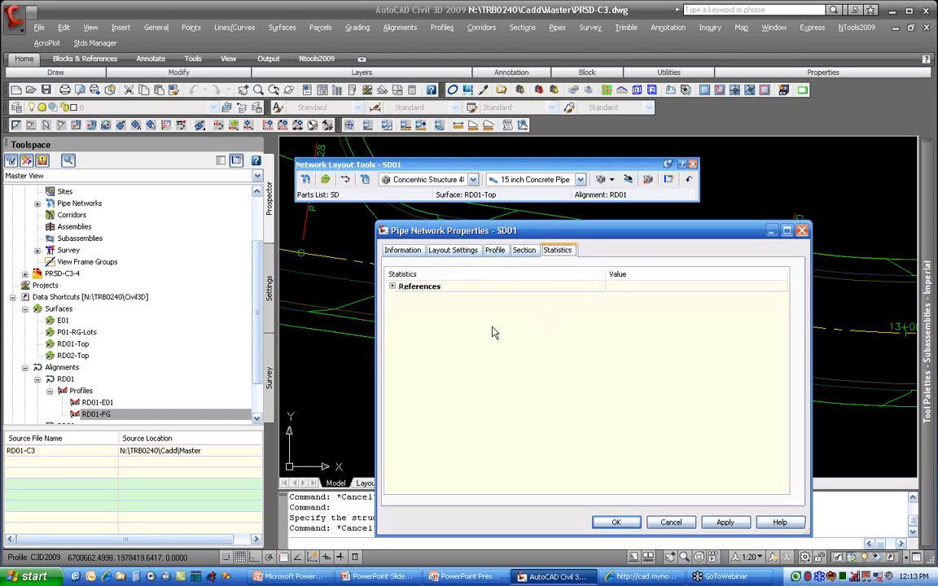
left_click(391, 286)
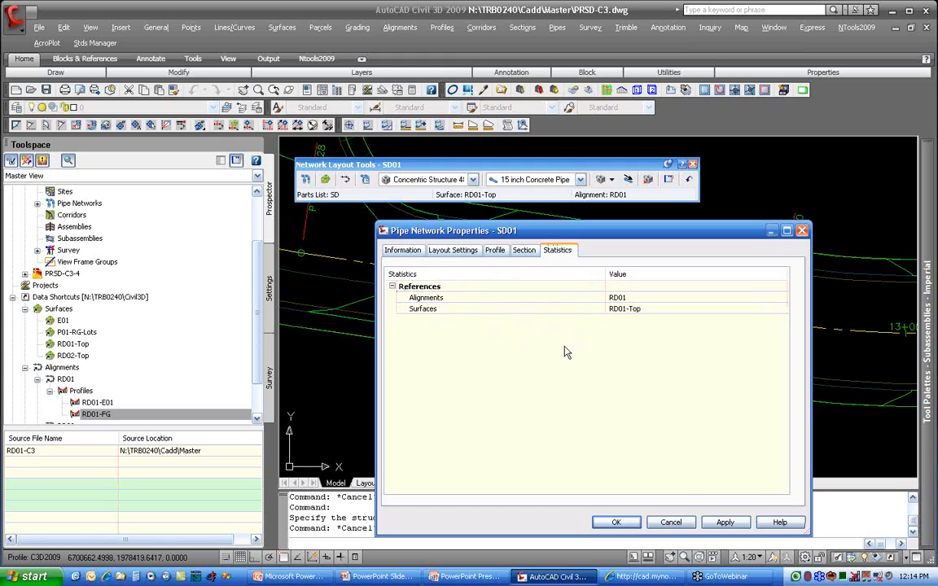
left_click(620, 523)
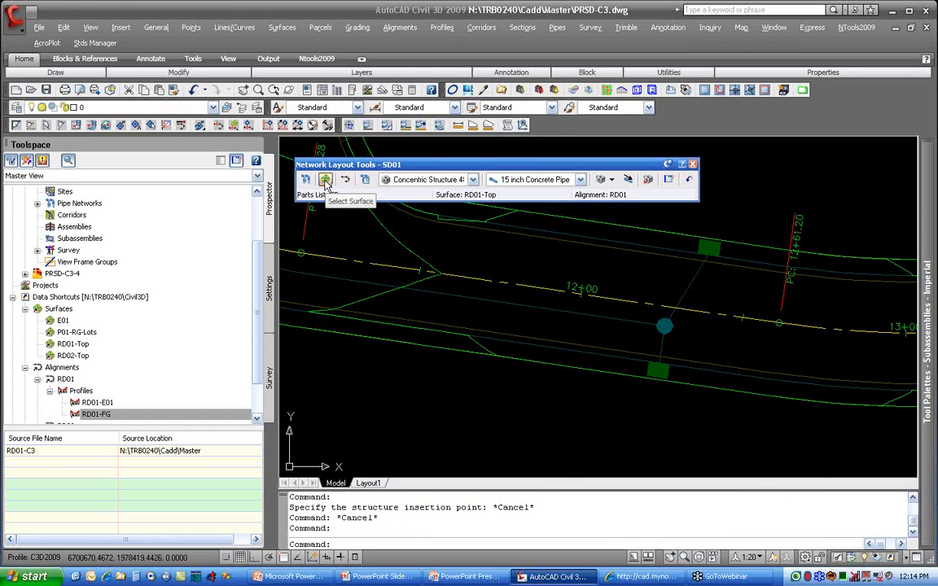
Step: Confirm SD as the parts list for network SD01
left_click(365, 180)
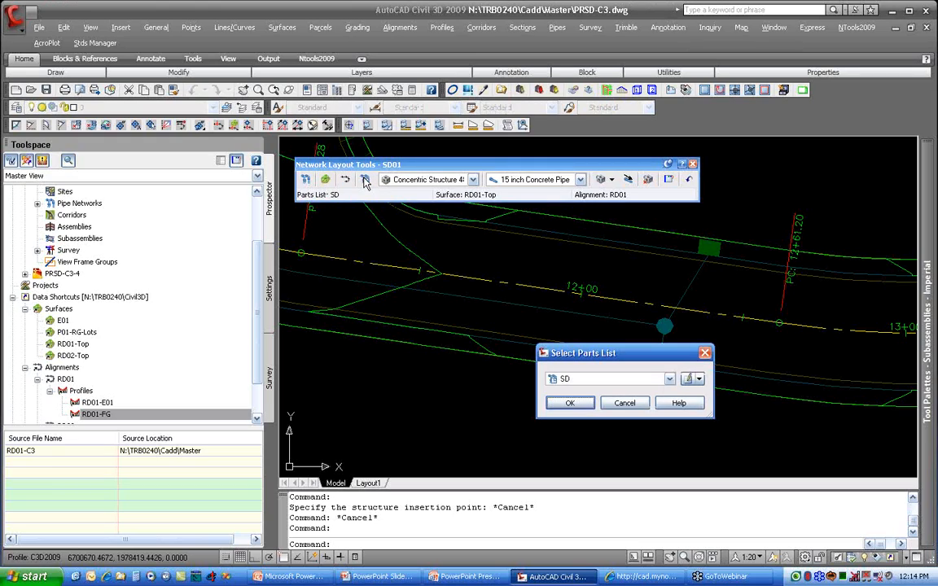
left_click(588, 379)
left_click(578, 391)
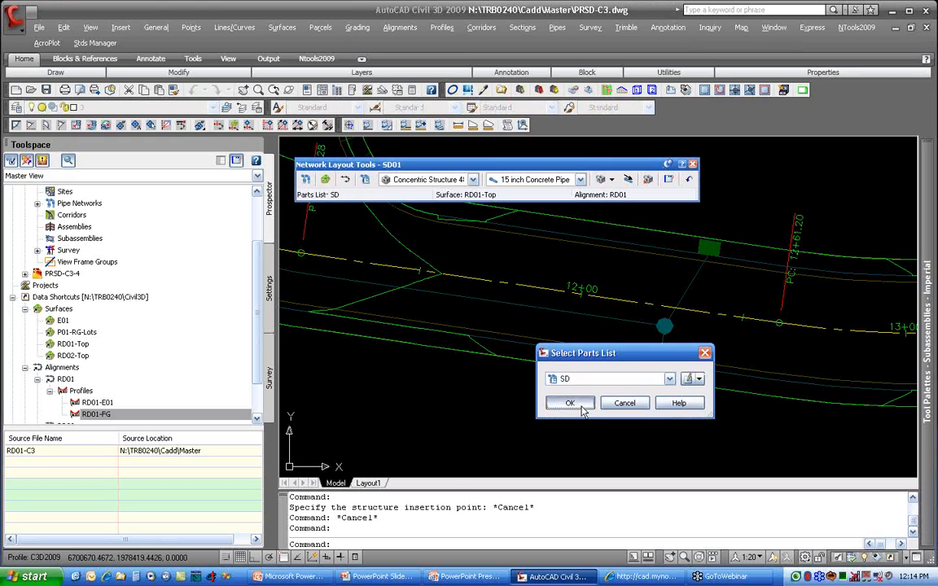
left_click(568, 404)
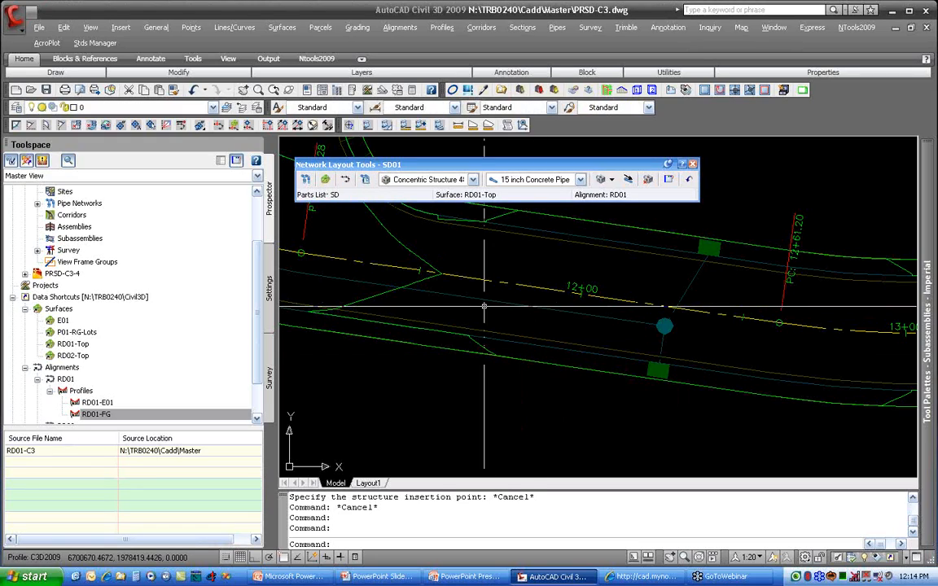
Step: Choose the concentric structure with 48 dia, 18 frame, 24 cone, 5 wall and 6 floor, and check the available pipe sizes
left_click(472, 179)
left_click(386, 213)
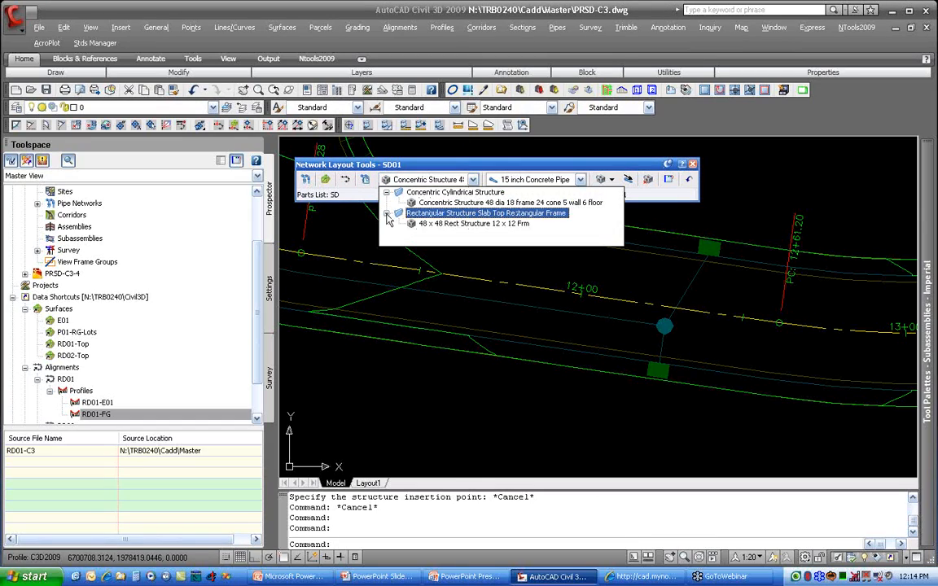
left_click(446, 203)
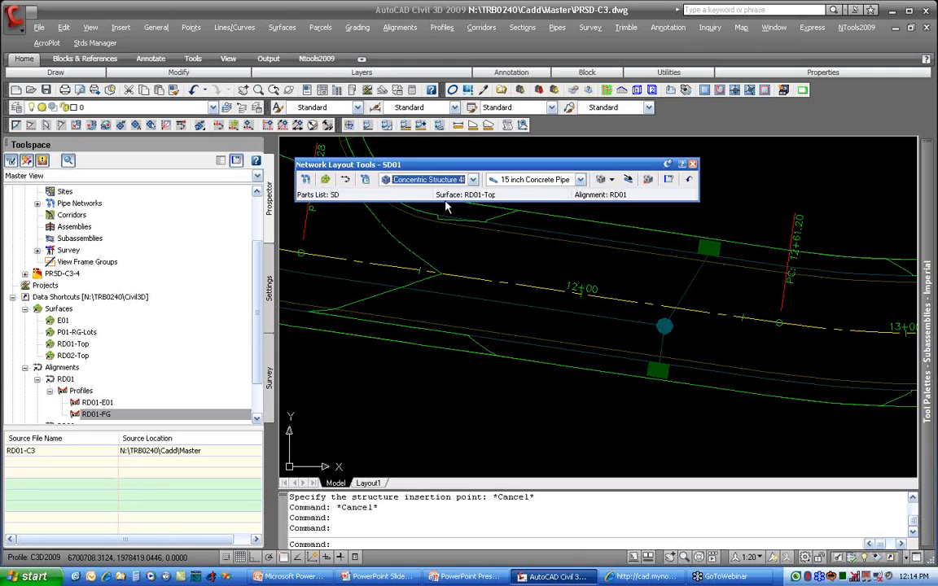
left_click(566, 180)
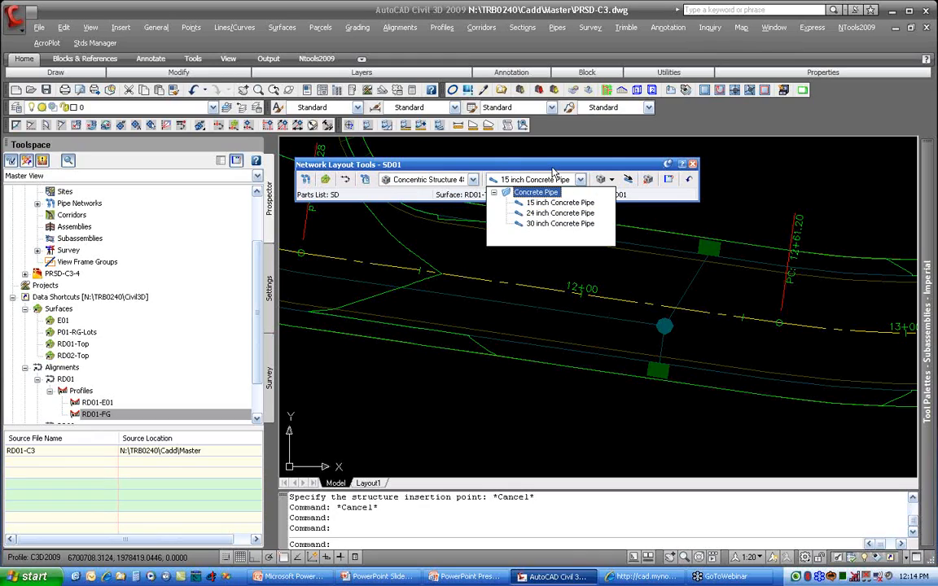
left_click(553, 174)
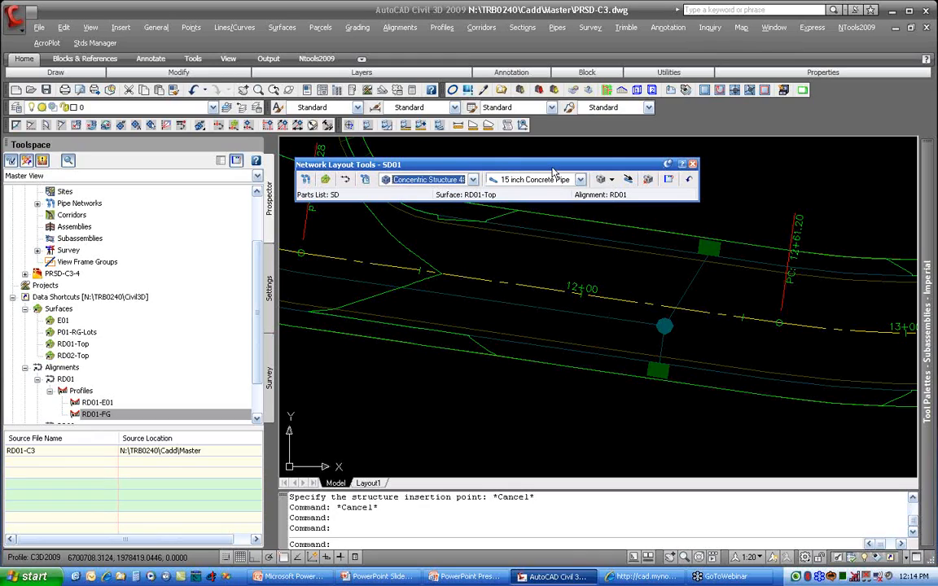
Step: Add a concrete pipe size with an 18 inch inner diameter to the SD parts list and accept the edited list
left_click(366, 181)
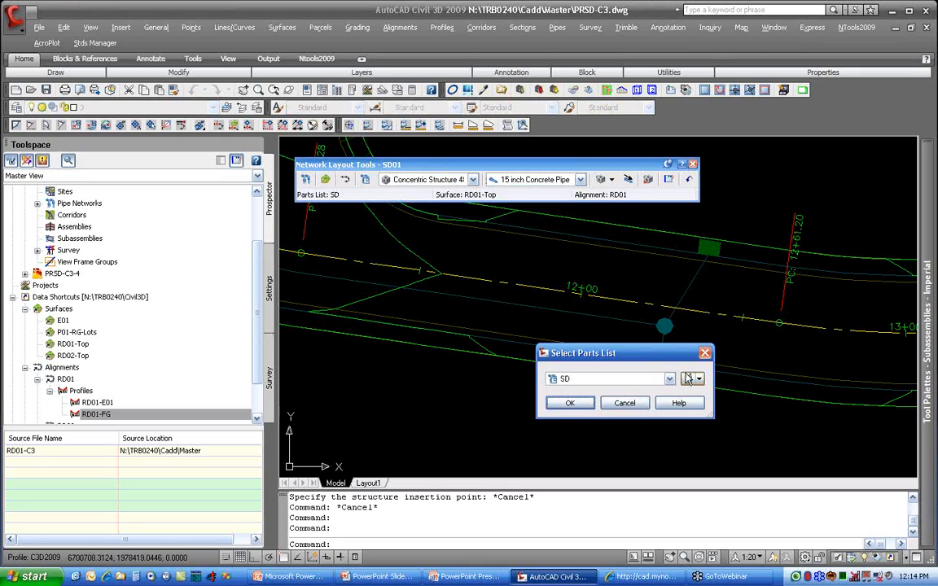
left_click(635, 376)
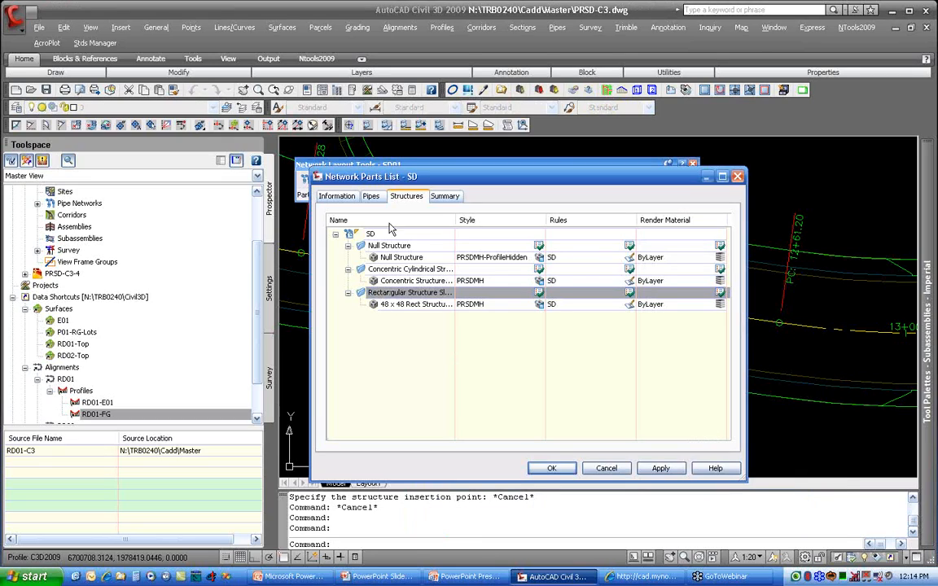
left_click(368, 197)
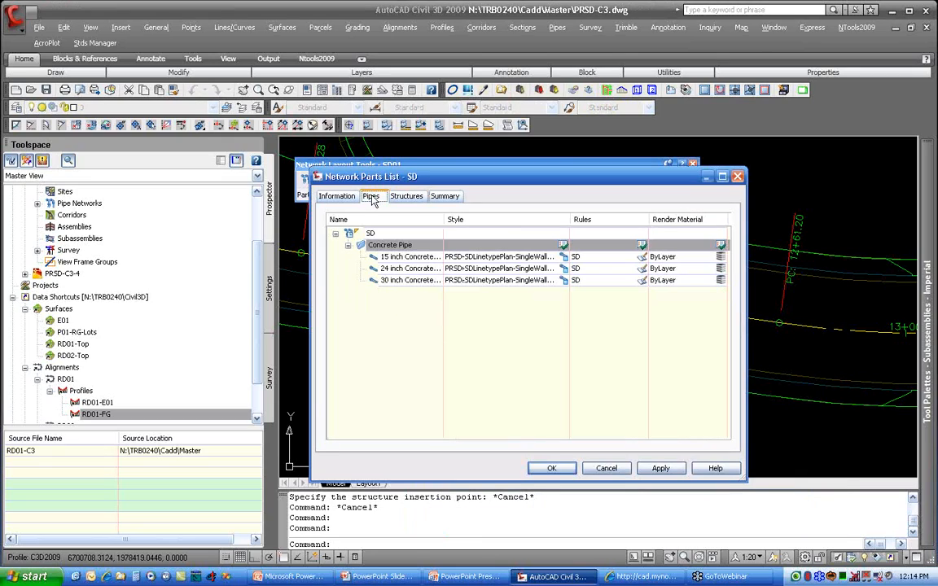
right_click(394, 247)
left_click(435, 256)
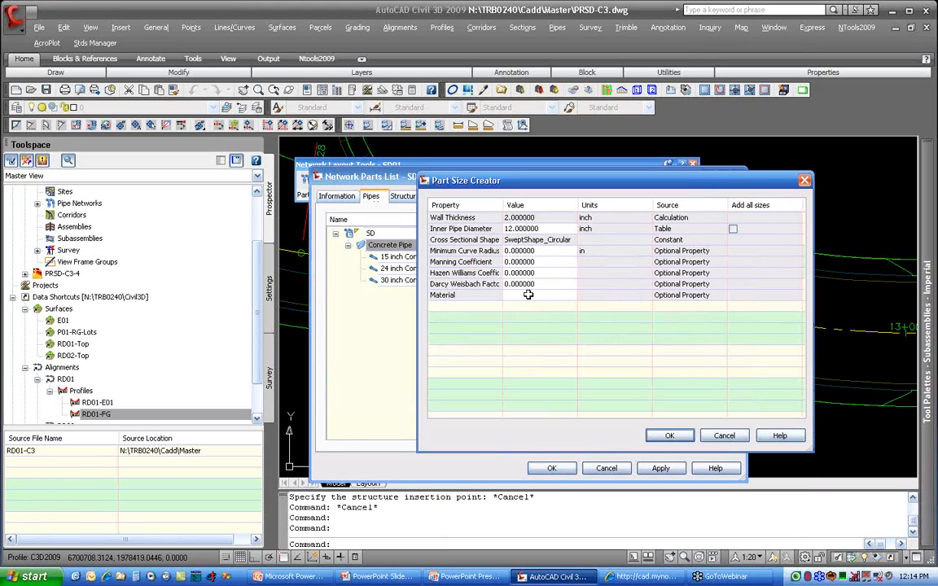
left_click(534, 228)
left_click(480, 250)
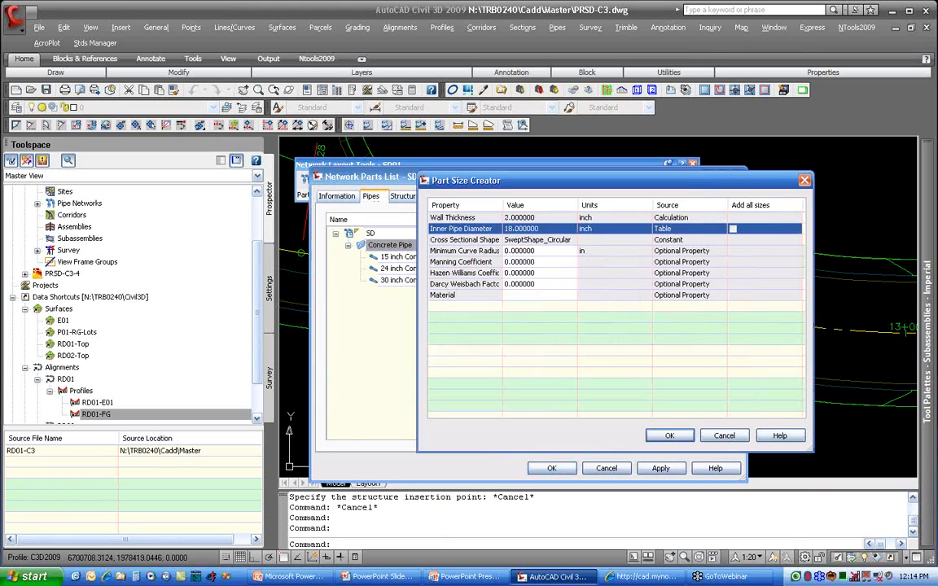
left_click(688, 441)
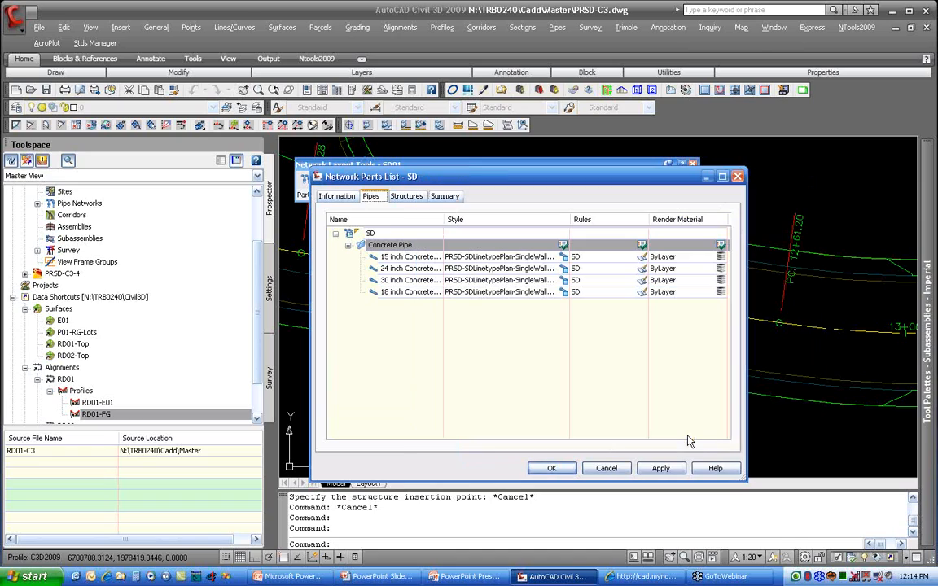
left_click(546, 466)
left_click(574, 407)
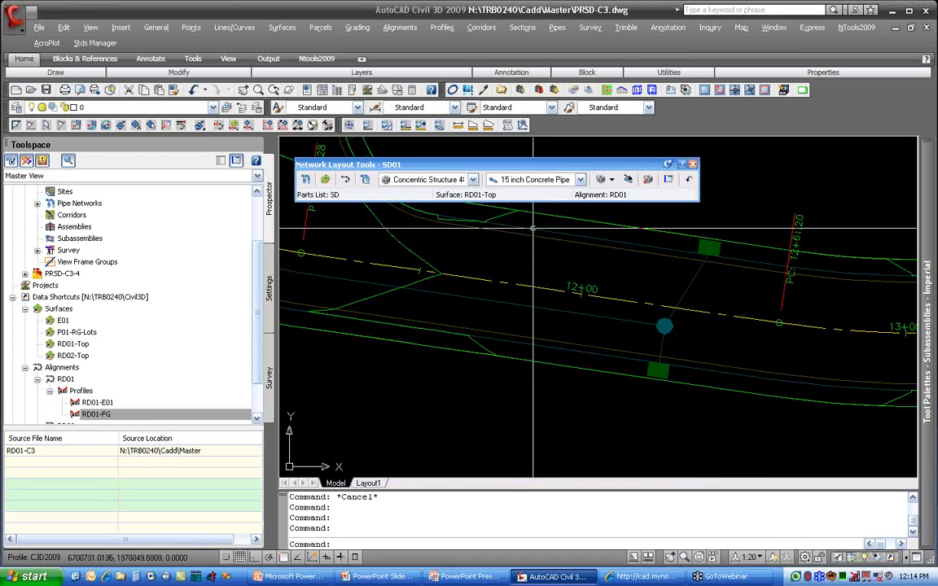
Step: Choose the 18 inch Concrete Pipe and set the layout to draw both pipes and structures
left_click(542, 180)
left_click(555, 234)
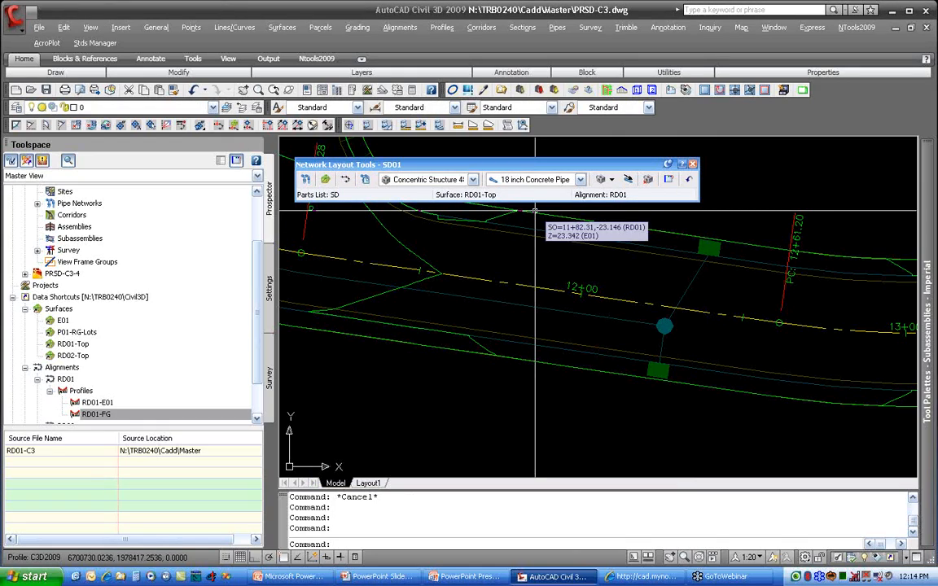
left_click(612, 180)
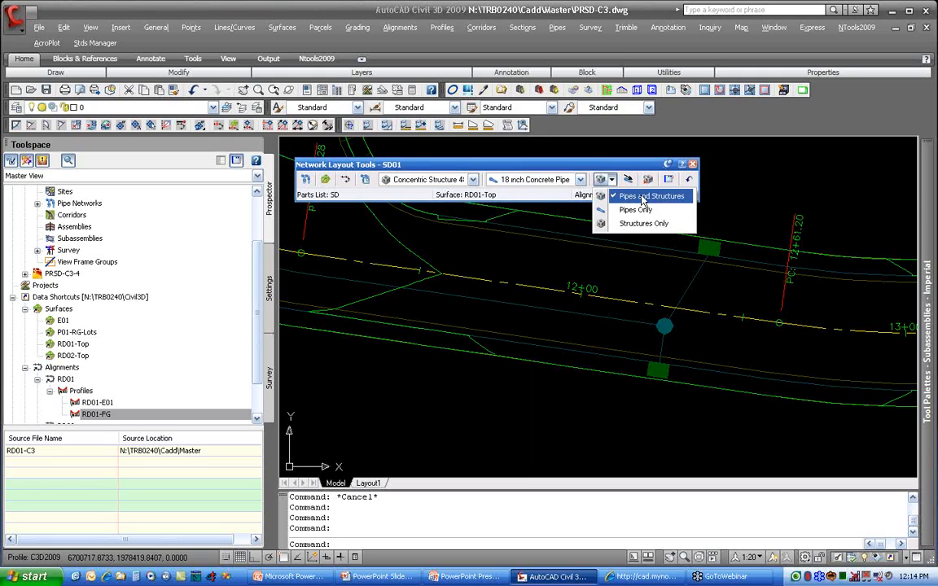
left_click(643, 197)
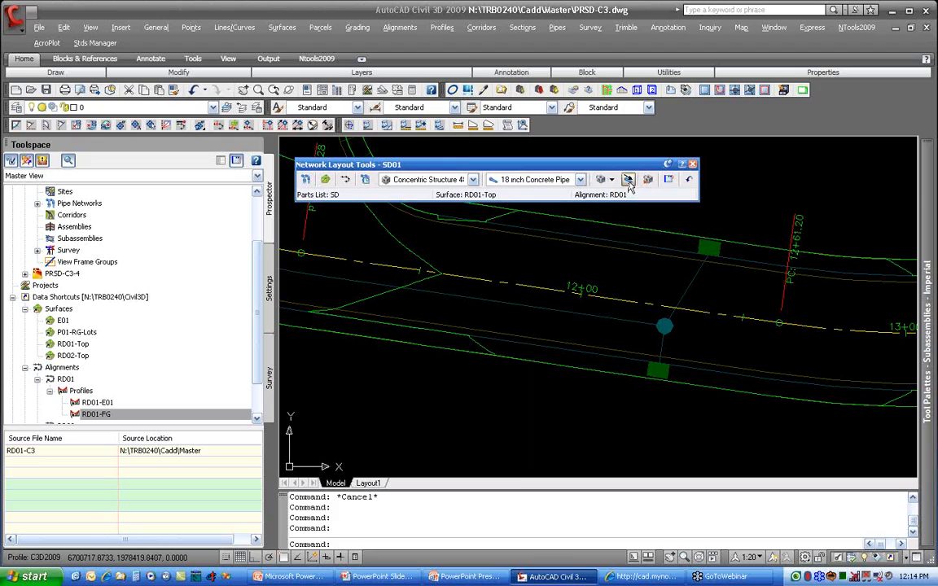
Step: Start laying out pipes and structures, placing the first structure at the centre of the manhole circle just past station 12+00
left_click(628, 181)
left_click(628, 181)
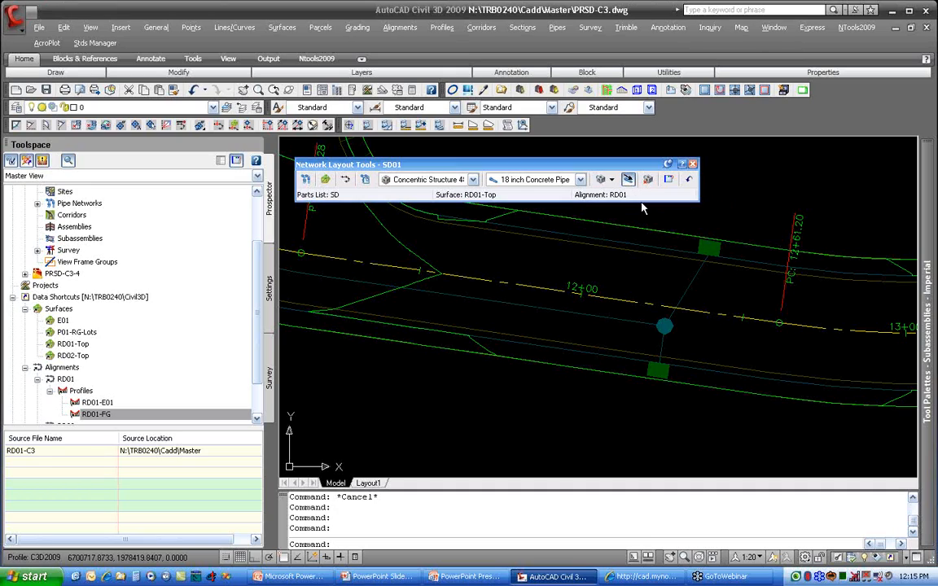
left_click(665, 326)
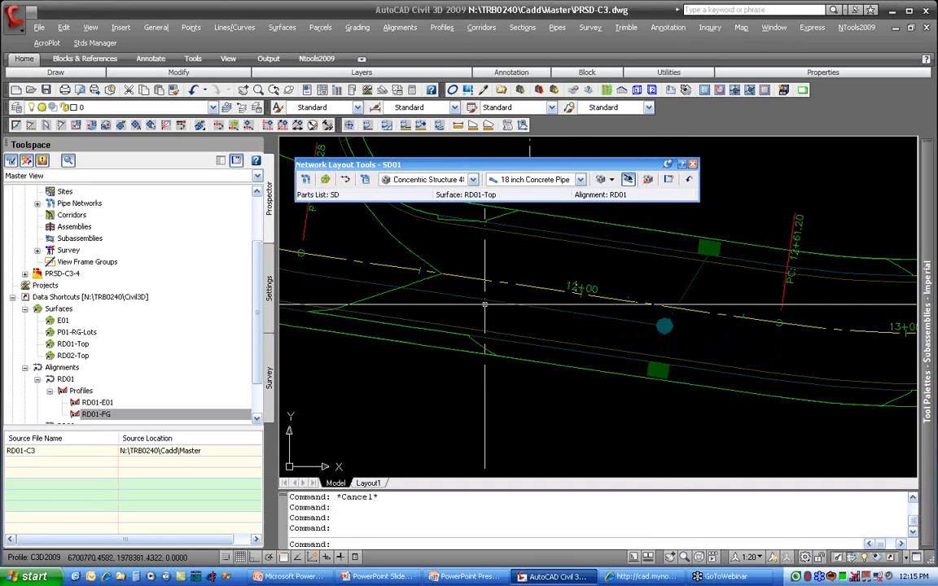
left_click(612, 179)
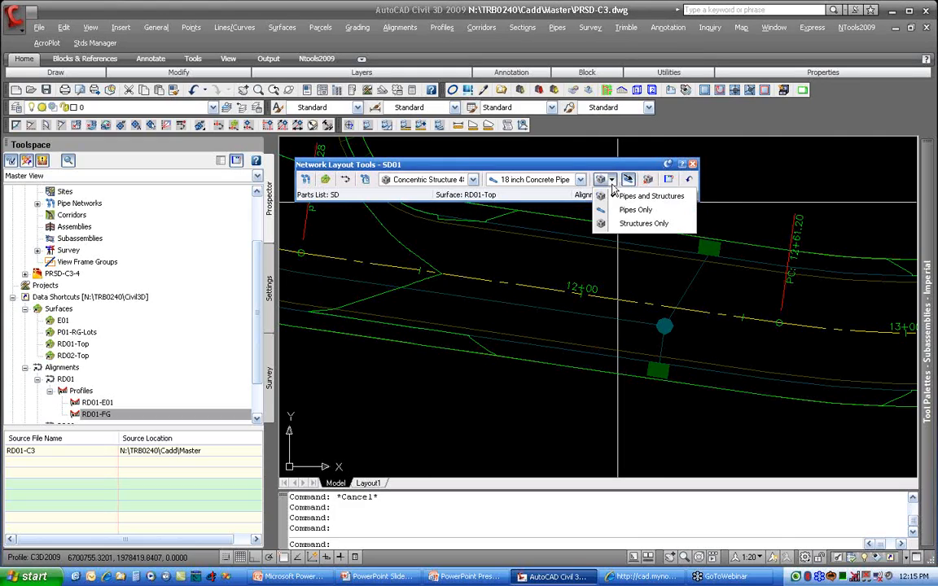
left_click(655, 198)
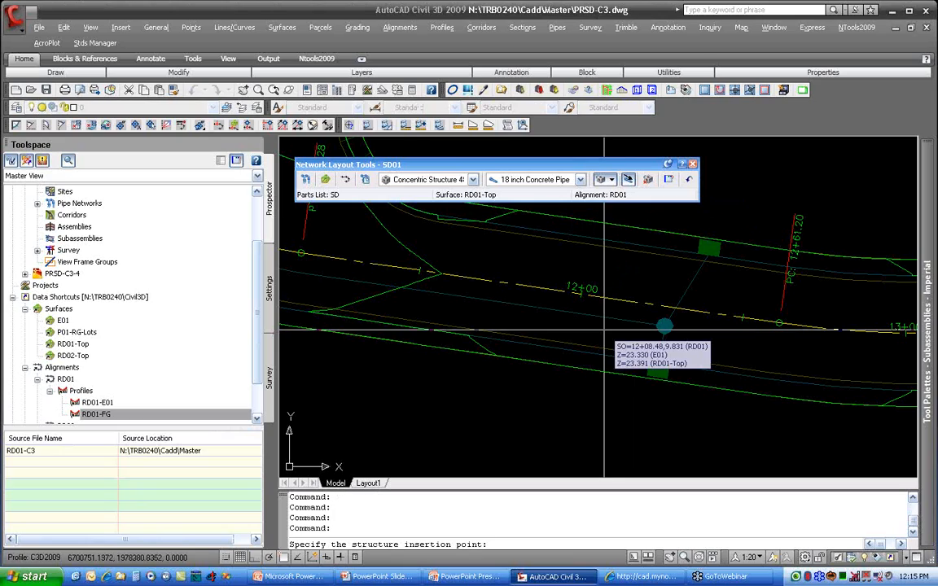
type("cen")
key("Return")
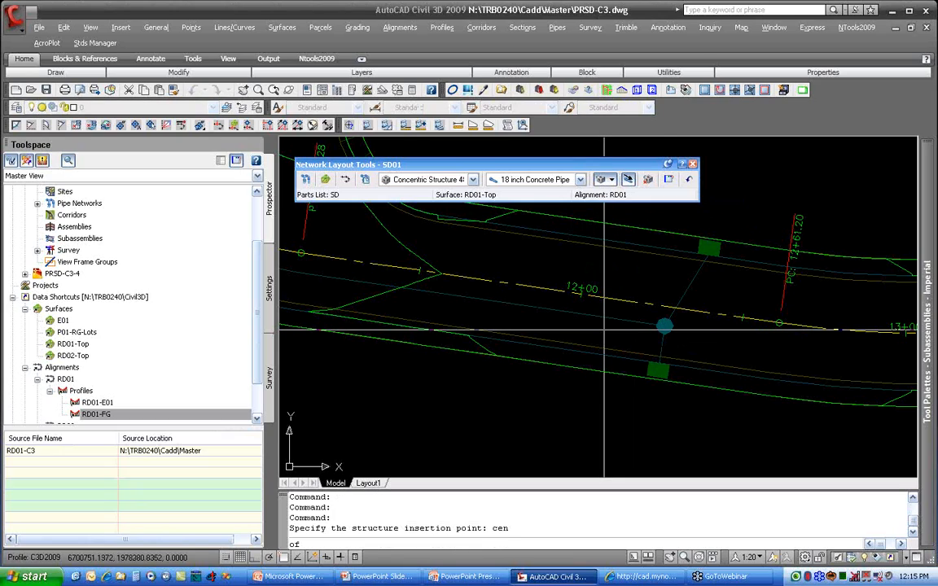
left_click(663, 326)
Step: Lay a straight 18 inch pipe to a structure at the endpoint of the reference line near PT station 11+13.28
middle_click_drag(530, 321, 684, 355)
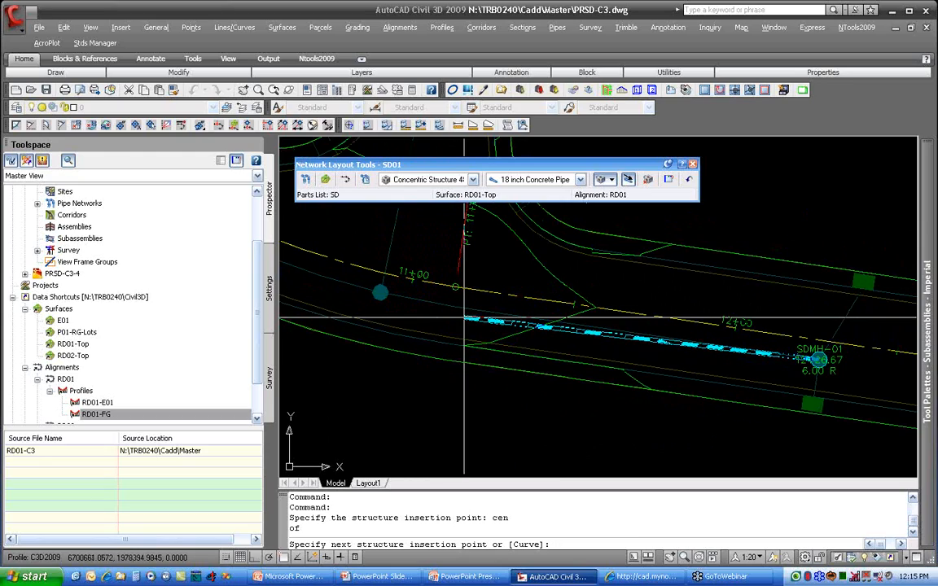
type("end of")
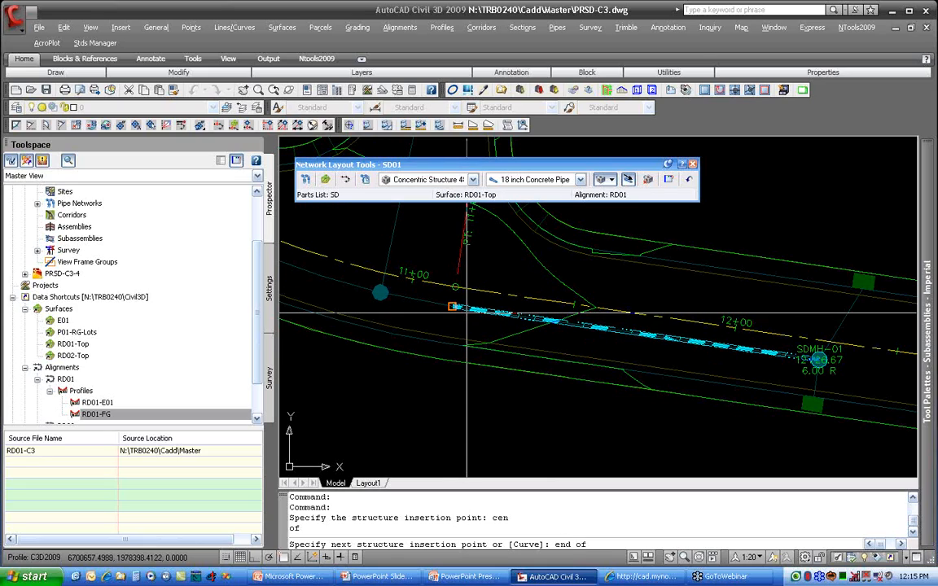
key("Return")
left_click(443, 314)
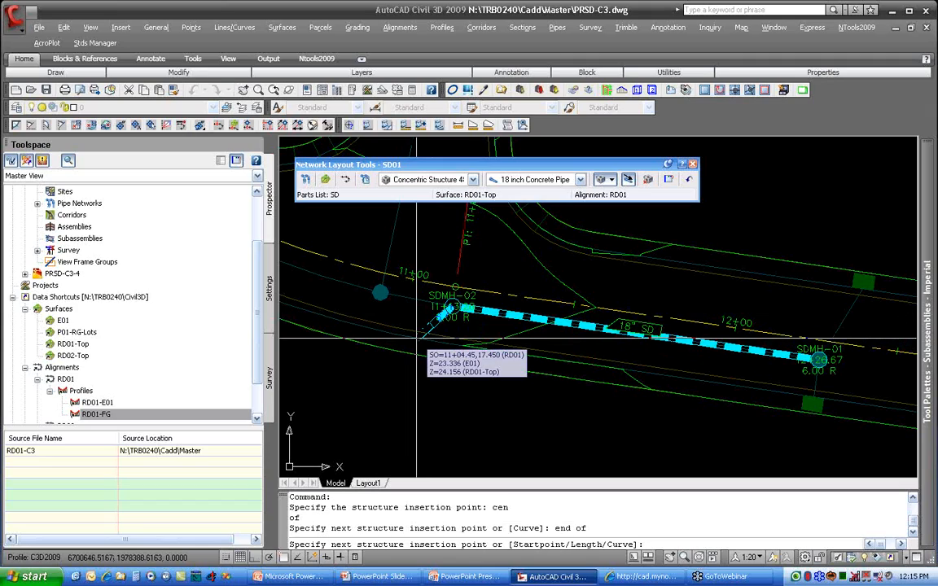
Step: Switch to curved pipe and add structures at the centre of the manhole circle beside station 11+00 and at the line endpoint near PRC 10+17.60
type("c")
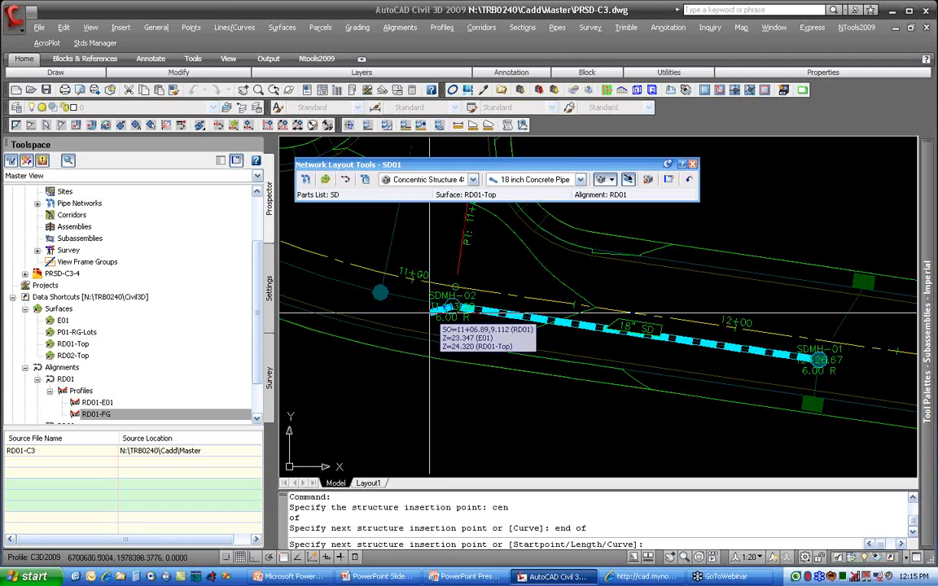
key("Return")
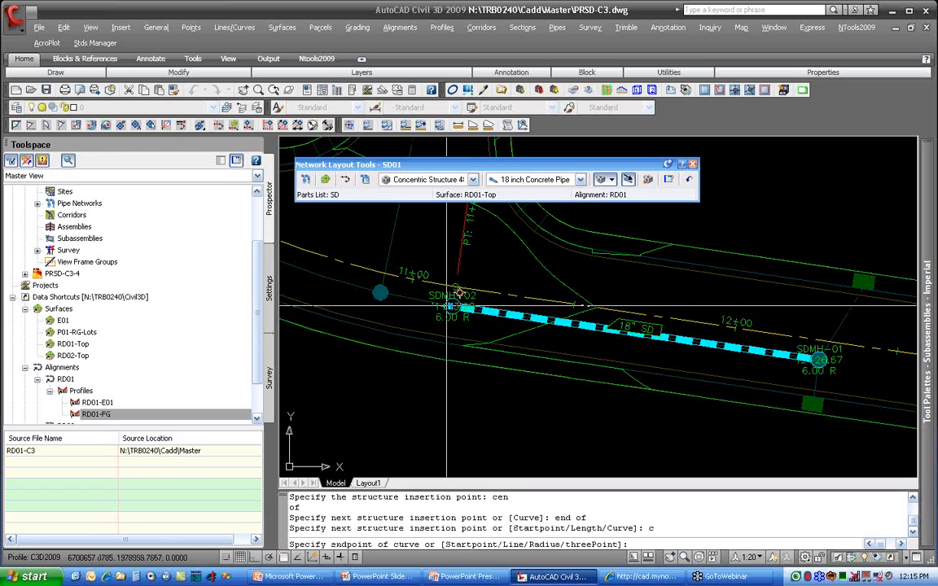
type("cen of")
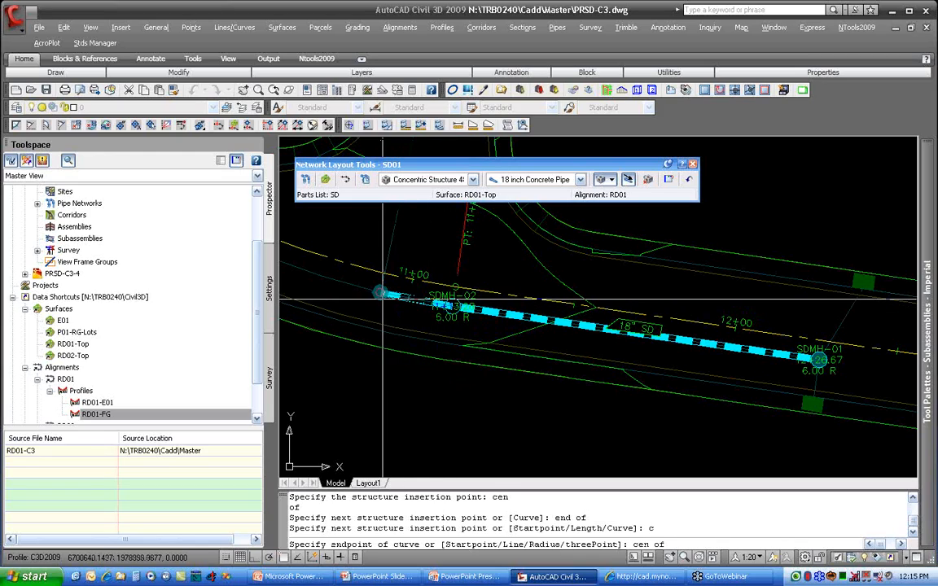
left_click(380, 293)
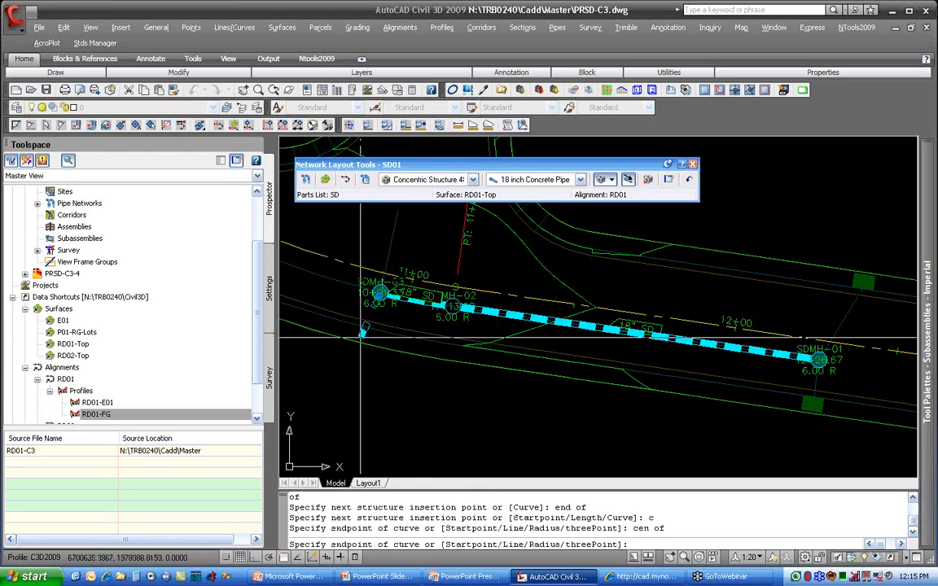
middle_click_drag(376, 327, 736, 438)
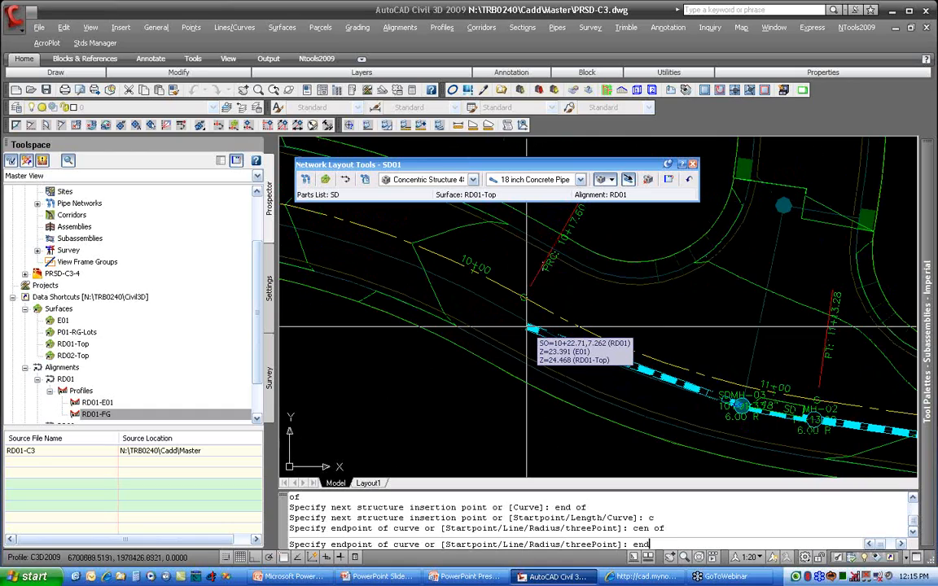
key("Return")
left_click(507, 338)
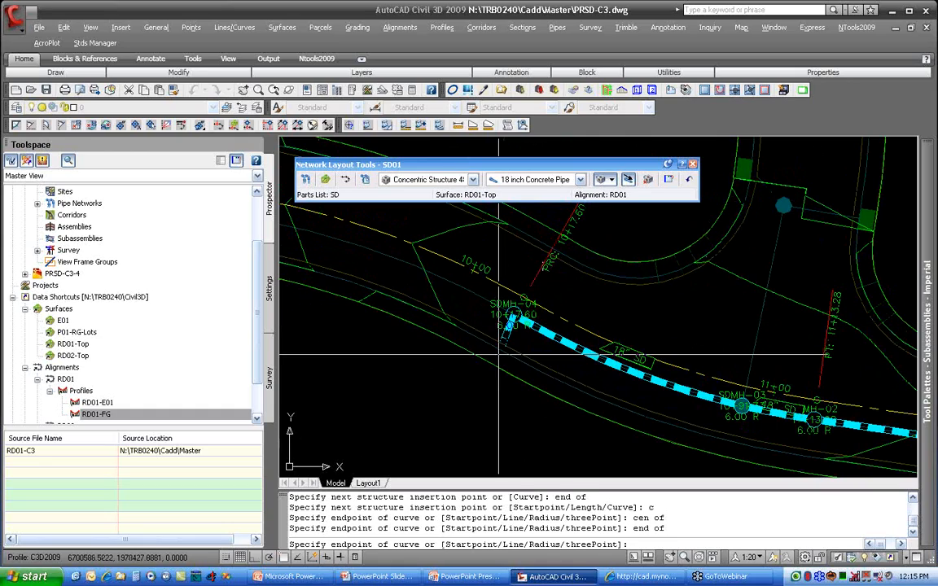
Step: Lay the next curved 18 inch pipe to a structure at the reference line's endpoint near PRC station 8+26.24
mouse_move(499, 355)
middle_mouse_down()
mouse_move(582, 379)
mouse_move(647, 375)
middle_mouse_up()
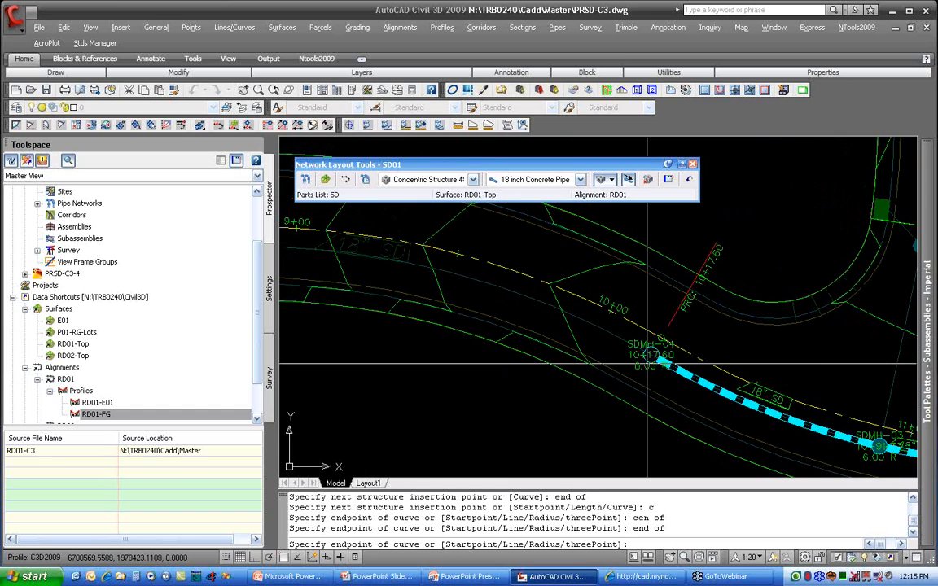
middle_click_drag(439, 282, 584, 306)
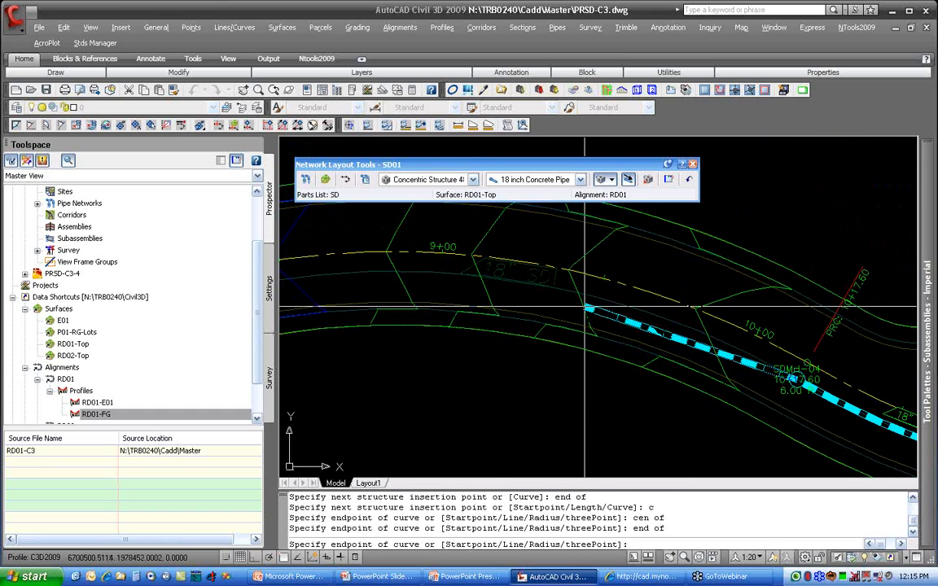
middle_click_drag(405, 300, 617, 297)
type("end")
key("space")
left_click(423, 290)
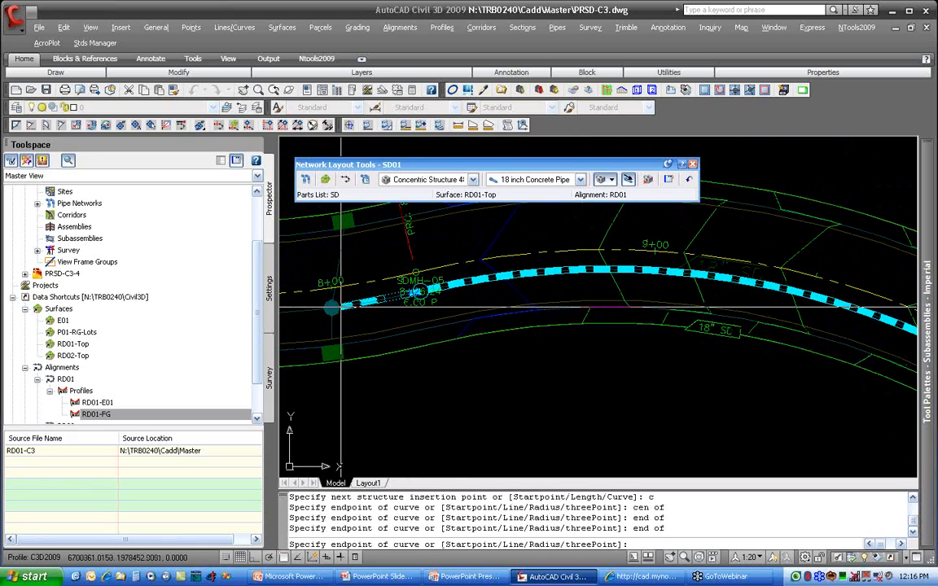
Step: Add a curved pipe to a structure centred on the manhole circle by station 8+00, and end the run
type("cen")
key("space")
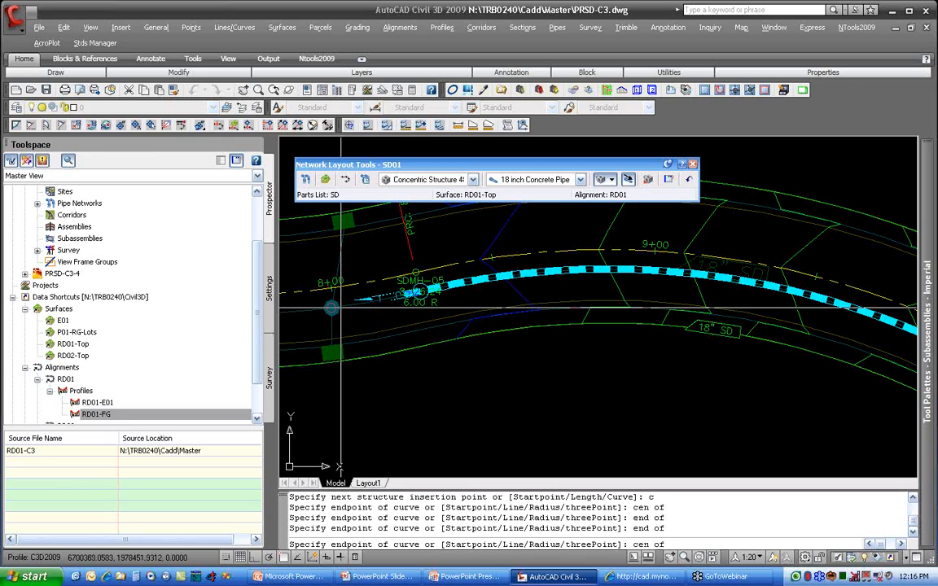
left_click(338, 308)
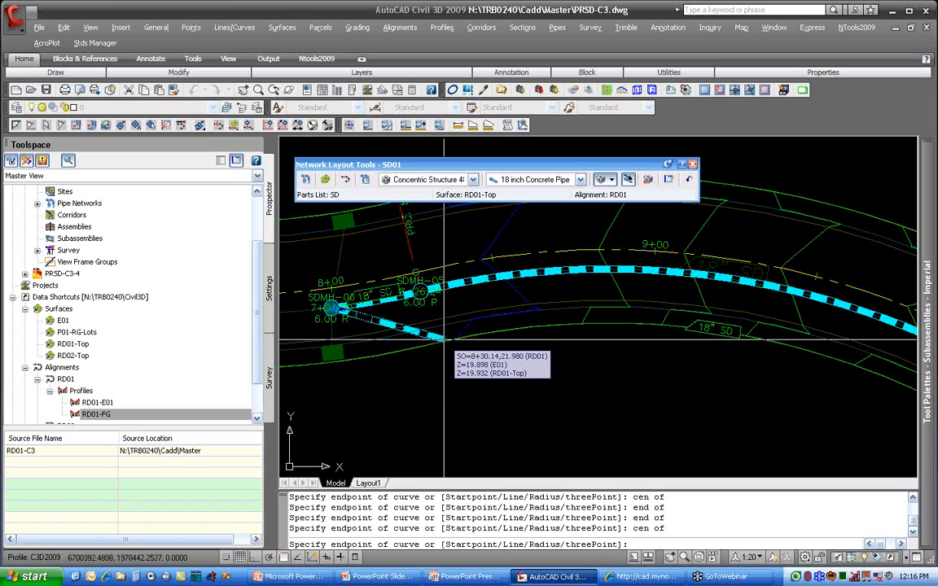
key("Return")
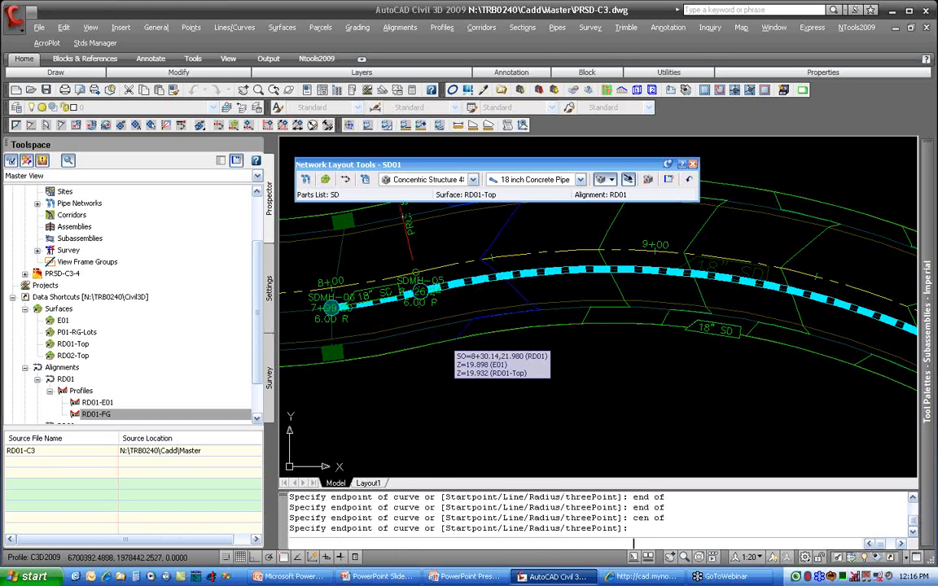
Step: Examine the laid-out run along RD01, checking structure SDMH-02 at the curve's end and the remaining stretch west of station 8+00
mouse_move(672, 363)
middle_mouse_down()
mouse_move(434, 318)
mouse_move(353, 318)
middle_mouse_up()
middle_click_drag(768, 387, 400, 288)
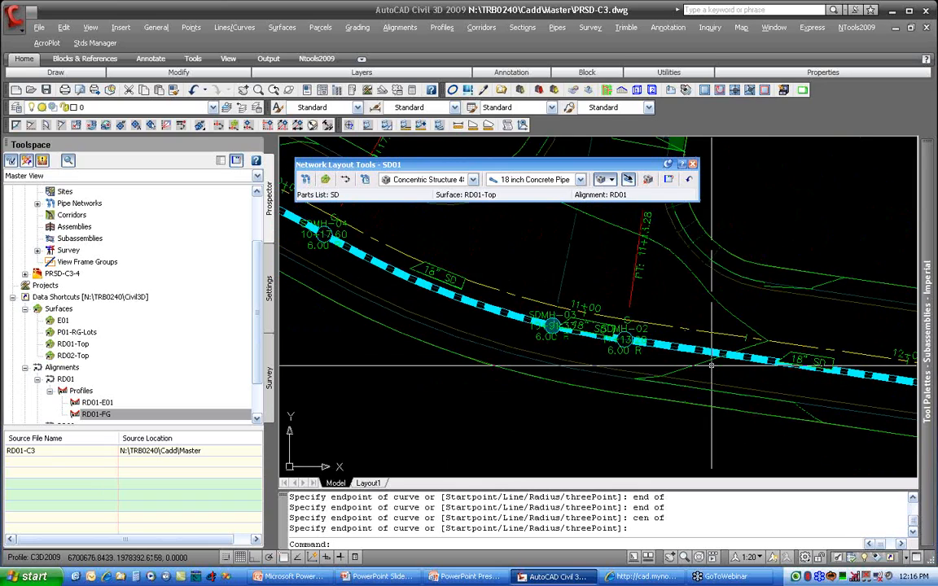
middle_click_drag(711, 366, 659, 353)
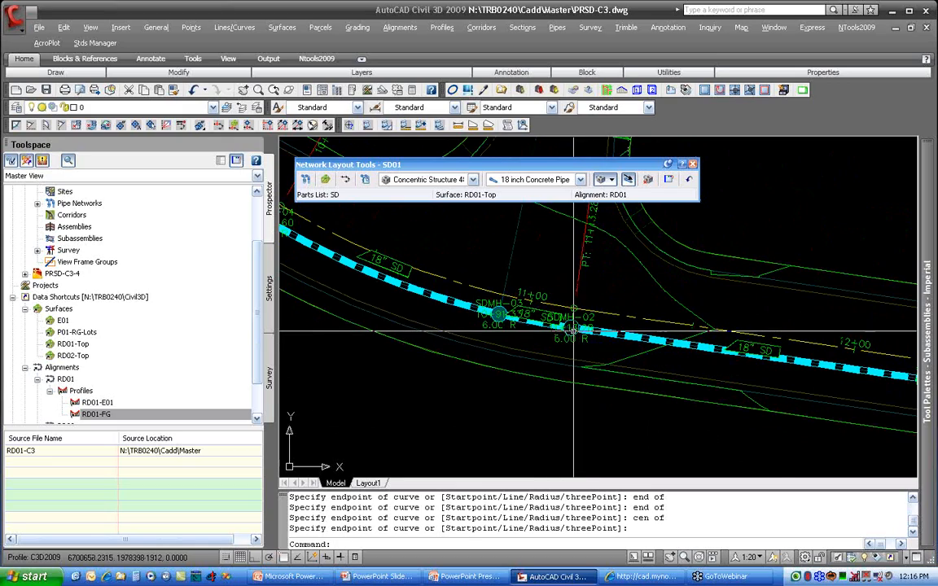
mouse_move(573, 329)
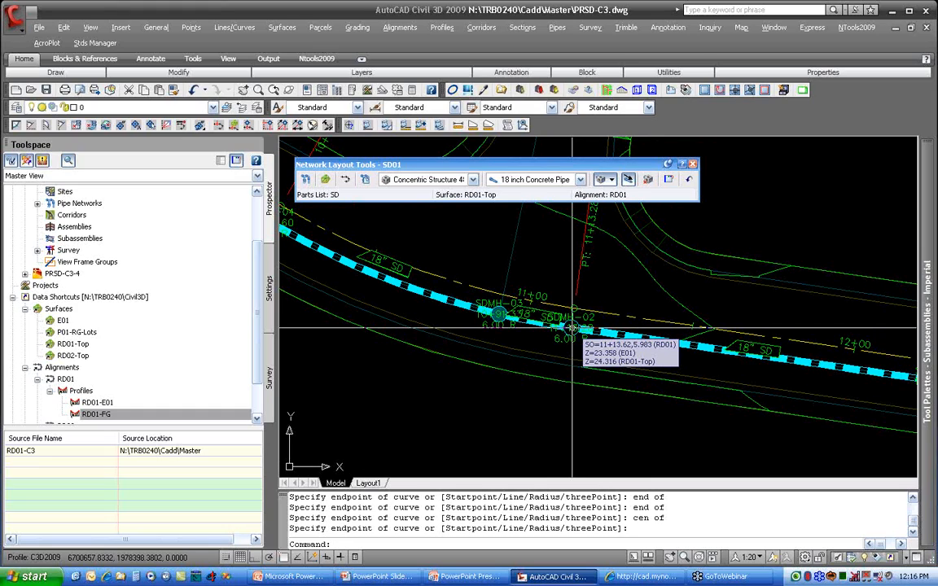
middle_click_drag(486, 303, 846, 369)
middle_click_drag(511, 292, 849, 436)
middle_click_drag(382, 367, 852, 371)
mouse_move(689, 352)
middle_mouse_down()
mouse_move(788, 367)
mouse_move(757, 334)
middle_mouse_up()
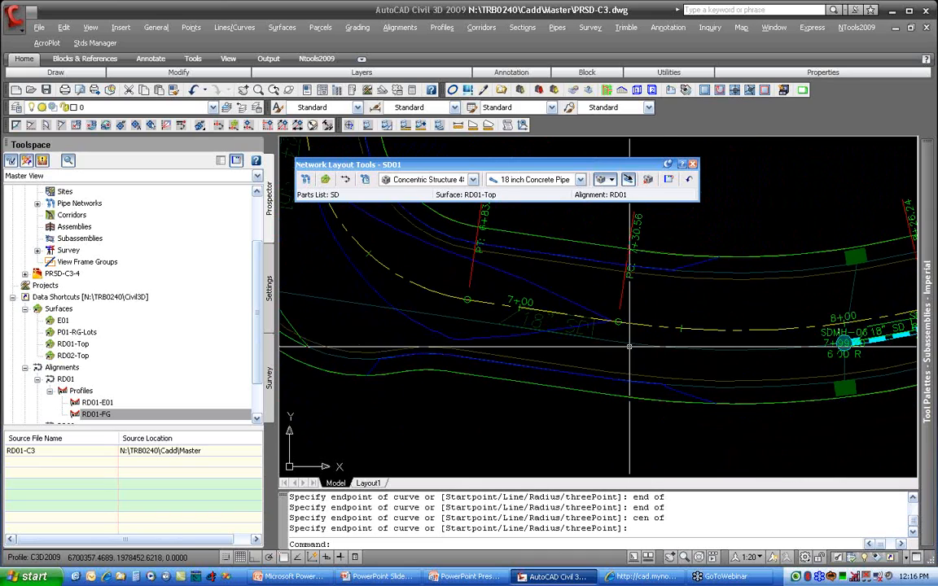
Step: Set the layout to draw pipes only and start a pipe connected to structure SDMH-06
left_click(611, 180)
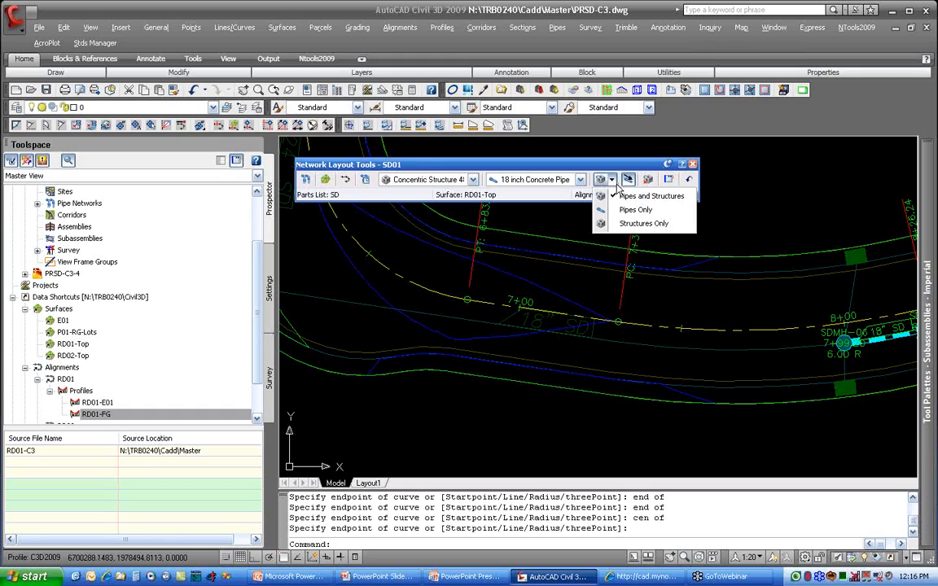
left_click(643, 210)
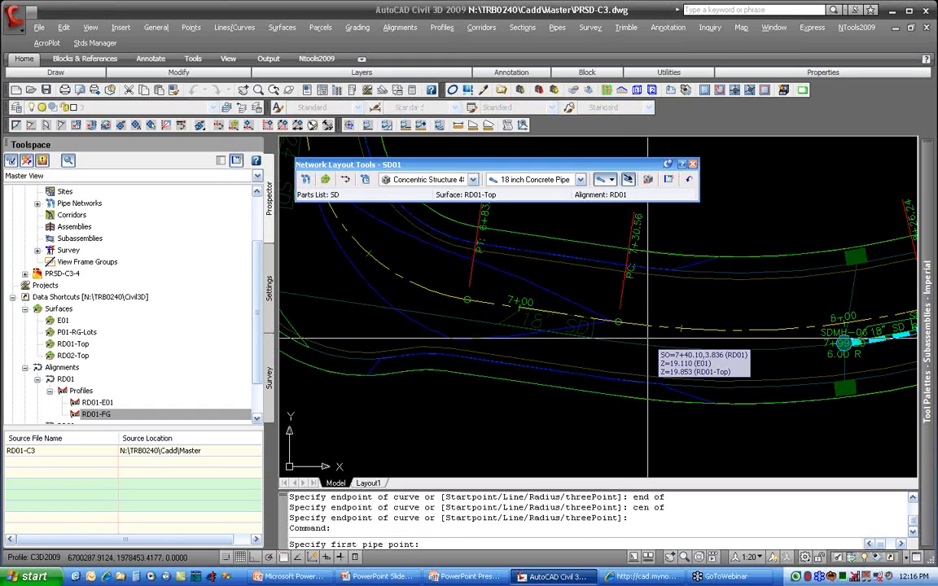
scroll(797, 352, "up", 3)
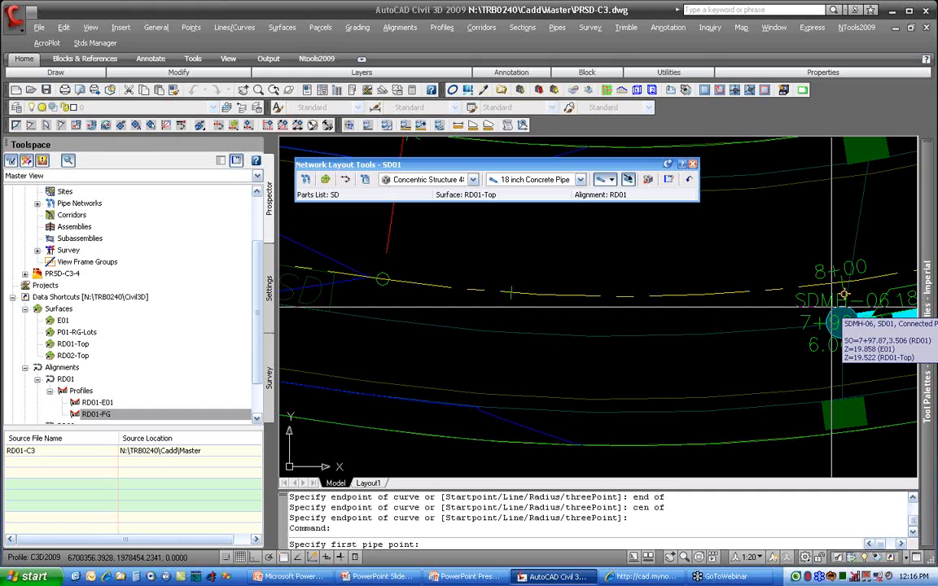
middle_click_drag(817, 308, 402, 326)
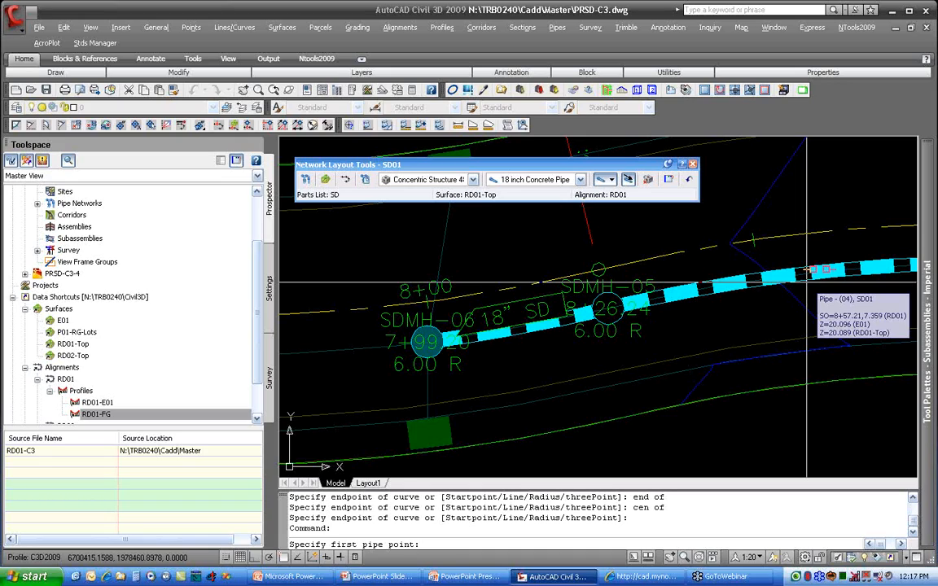
middle_click_drag(414, 400, 609, 366)
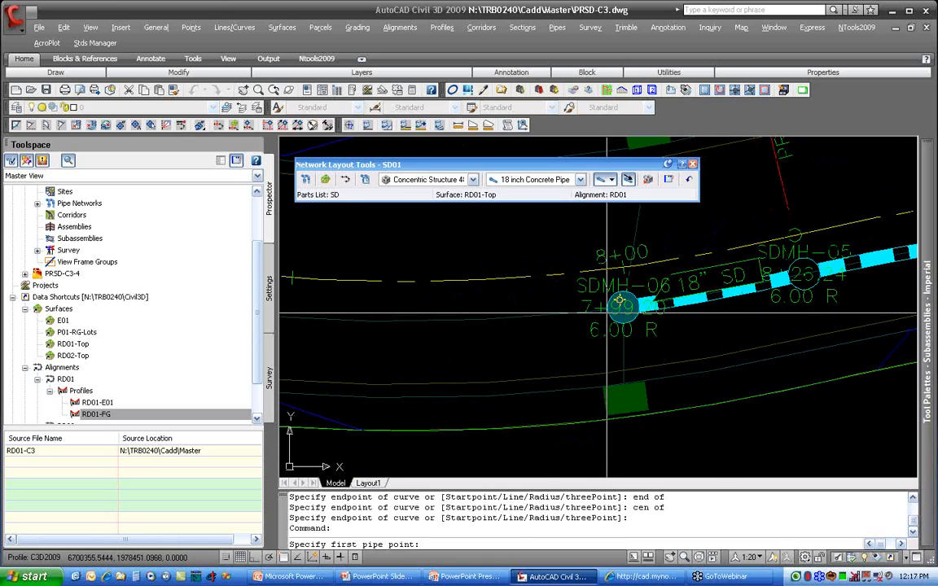
left_click(619, 307)
Step: Draw a curved pipe through a nearest point on the reference arc to its endpoint near PC station 7+30.56
mouse_move(503, 362)
middle_mouse_down()
mouse_move(562, 340)
mouse_move(684, 342)
middle_mouse_up()
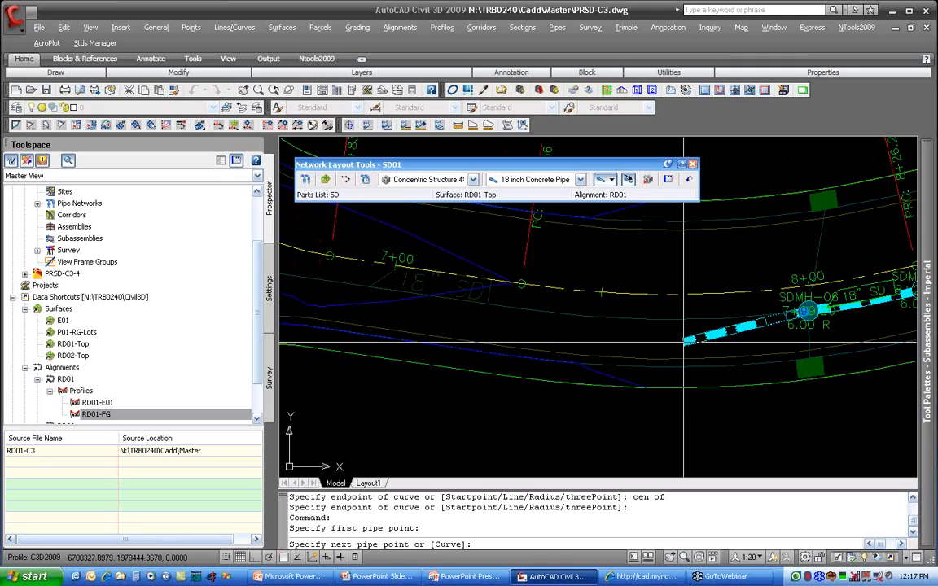
type("c")
key("Return")
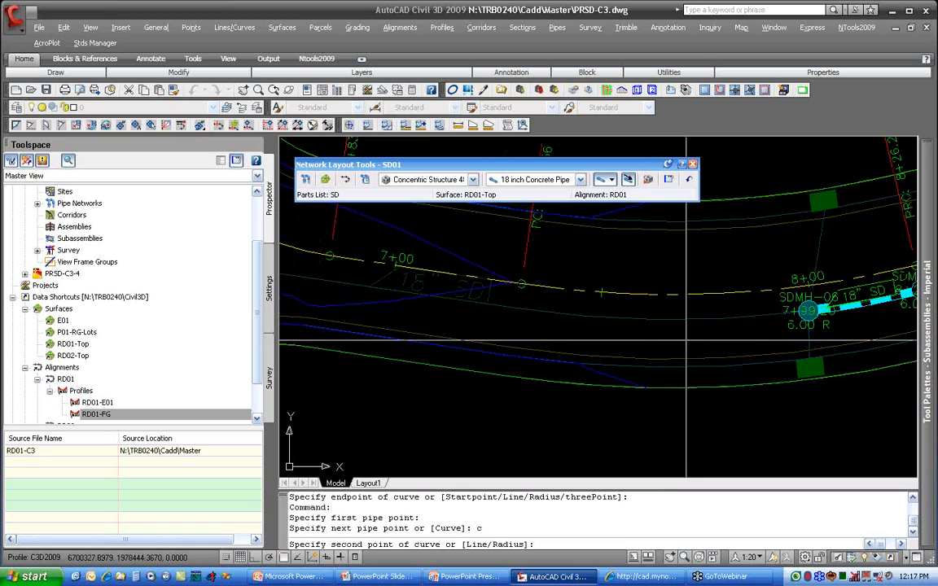
type("nea")
key("Return")
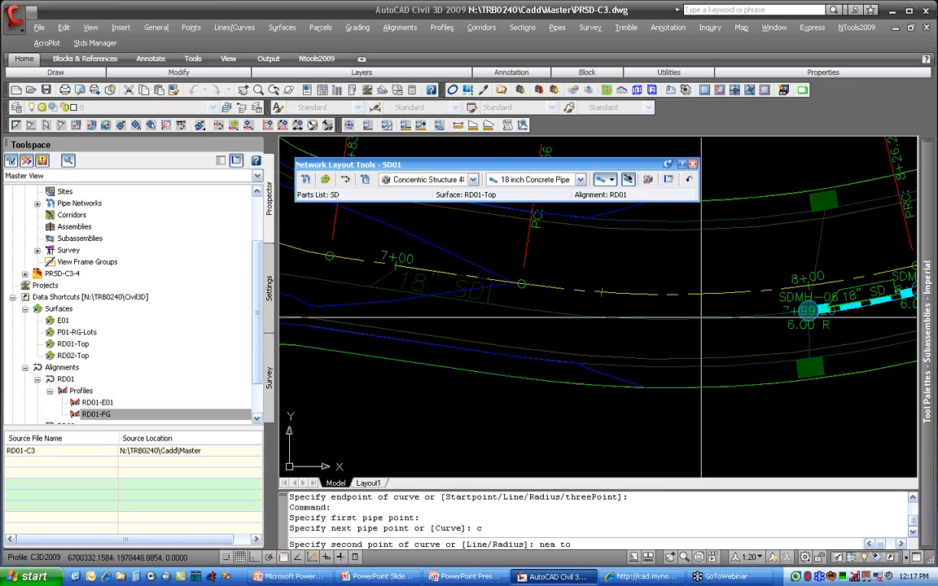
left_click(697, 319)
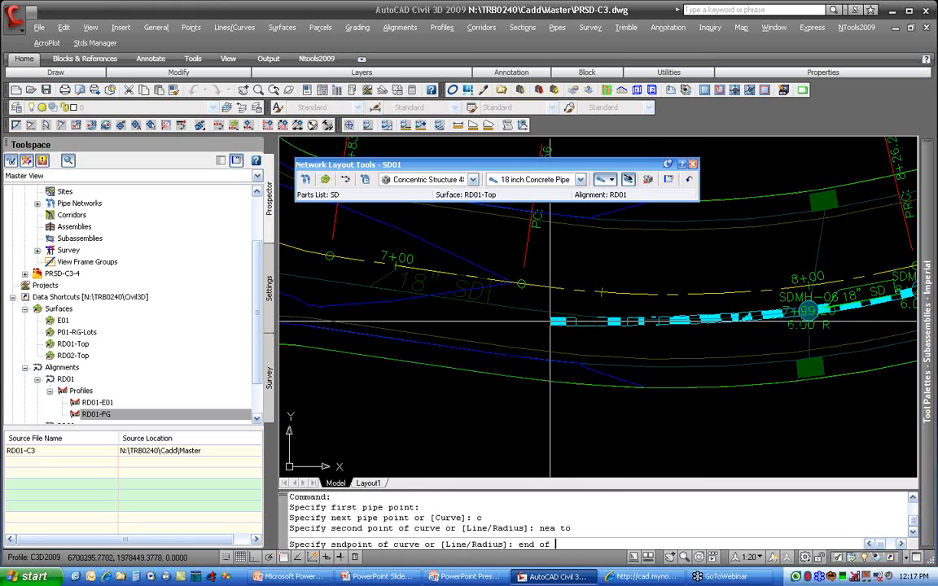
left_click(518, 309)
Step: Switch back to line mode and run a straight pipe to the centre of the manhole circle west of station 7+00
middle_click_drag(486, 334, 600, 352)
scroll(599, 353, "down", 3)
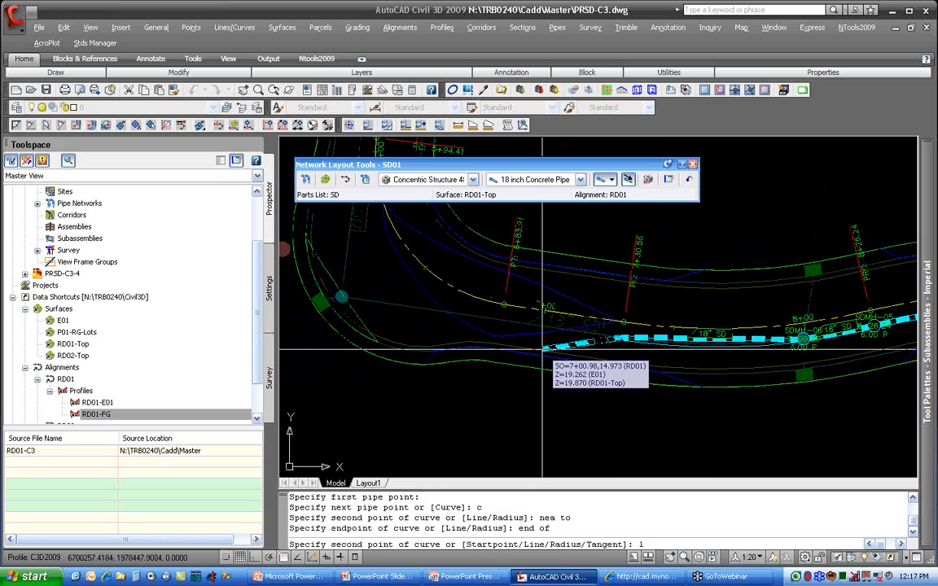
key("Return")
type("cen")
key("Return")
left_click(345, 299)
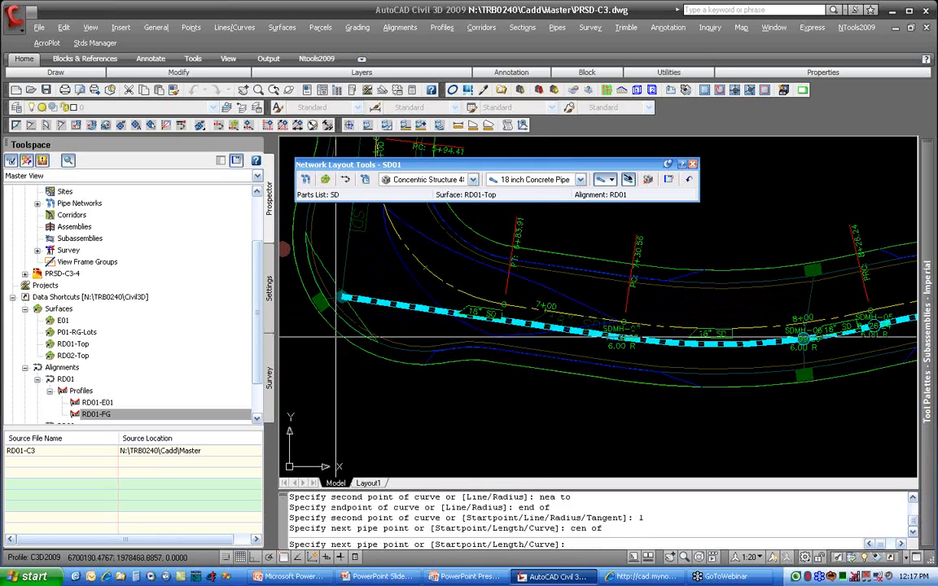
Step: End the pipe run and examine how the pipes meet at structure SDMH-07
key("Return")
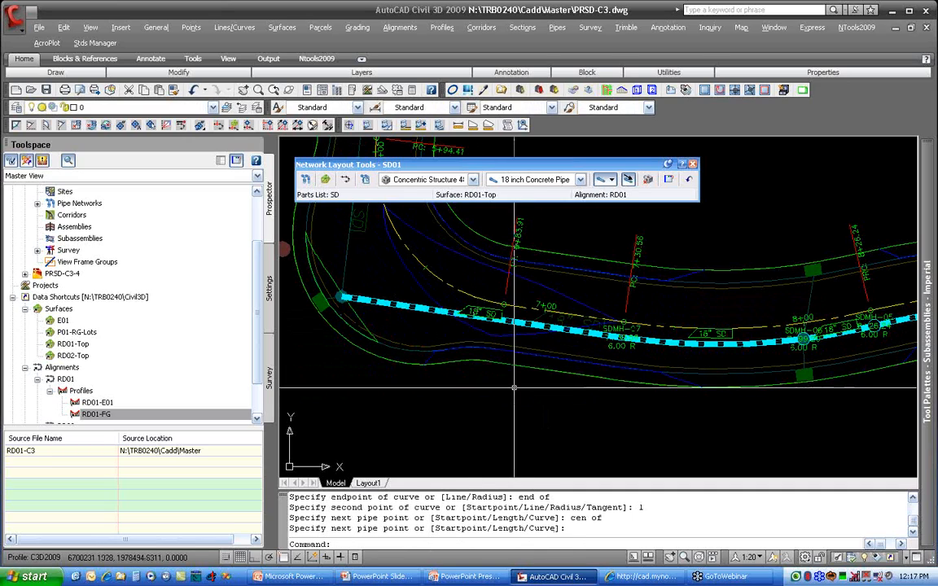
scroll(641, 338, "up", 3)
scroll(641, 338, "up", 1)
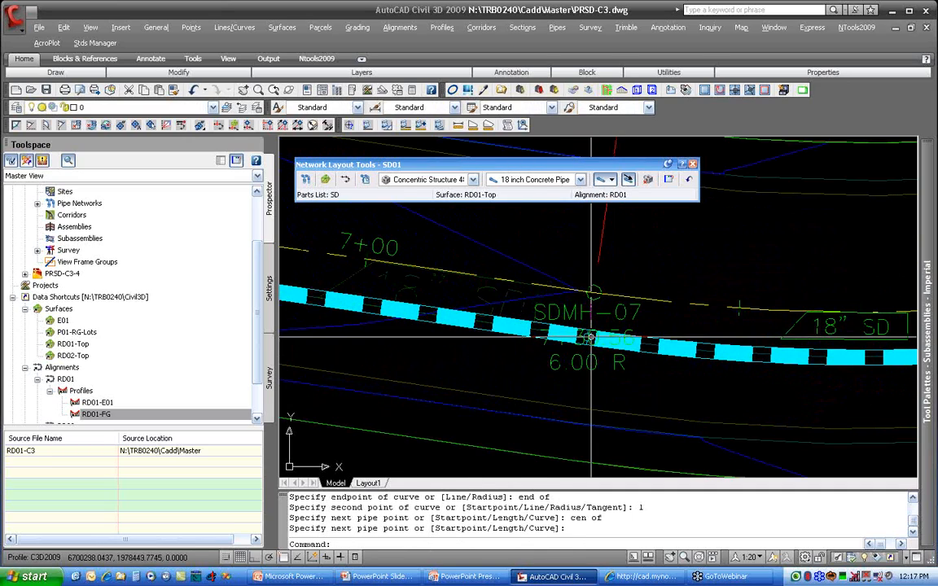
scroll(588, 338, "up", 1)
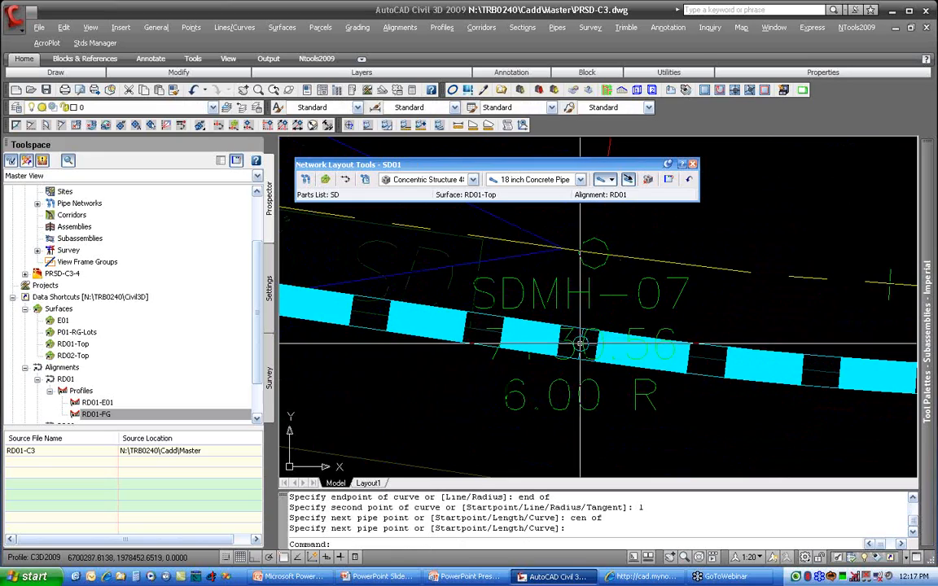
mouse_move(574, 342)
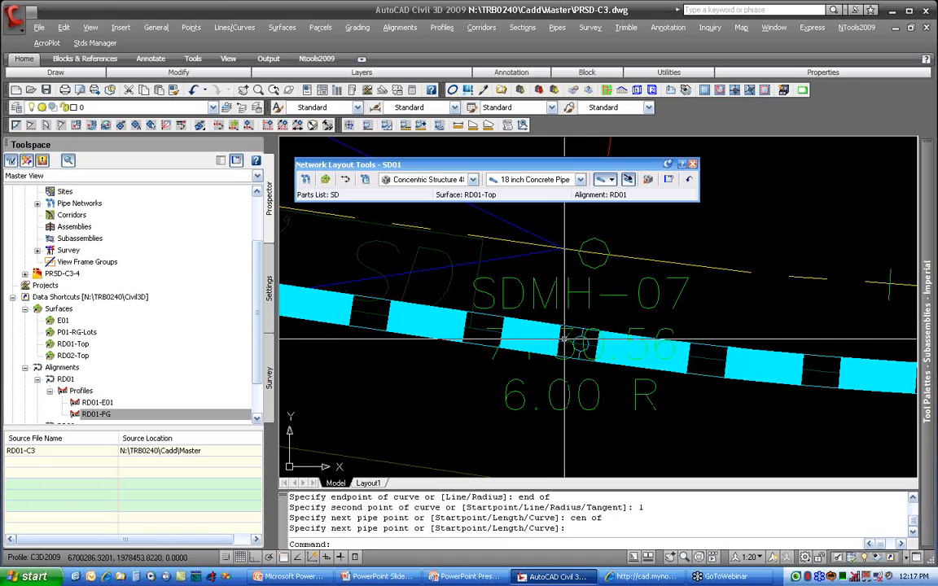
scroll(566, 338, "down", 6)
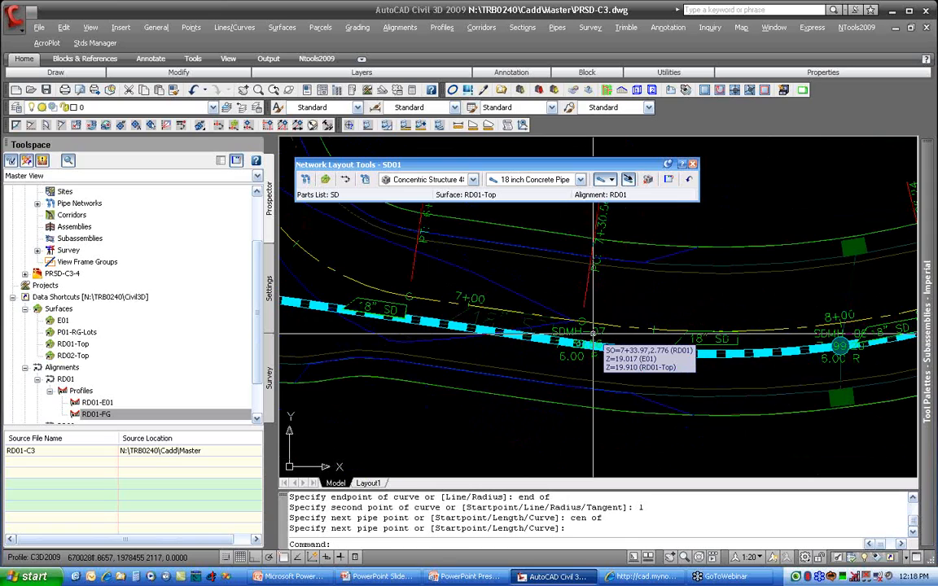
scroll(582, 336, "down", 4)
Step: Set the layout to structures only and insert a concentric structure at the open pipe end in the manhole circle west of PT 6+83.91
middle_click_drag(521, 350, 718, 421)
scroll(544, 373, "up", 4)
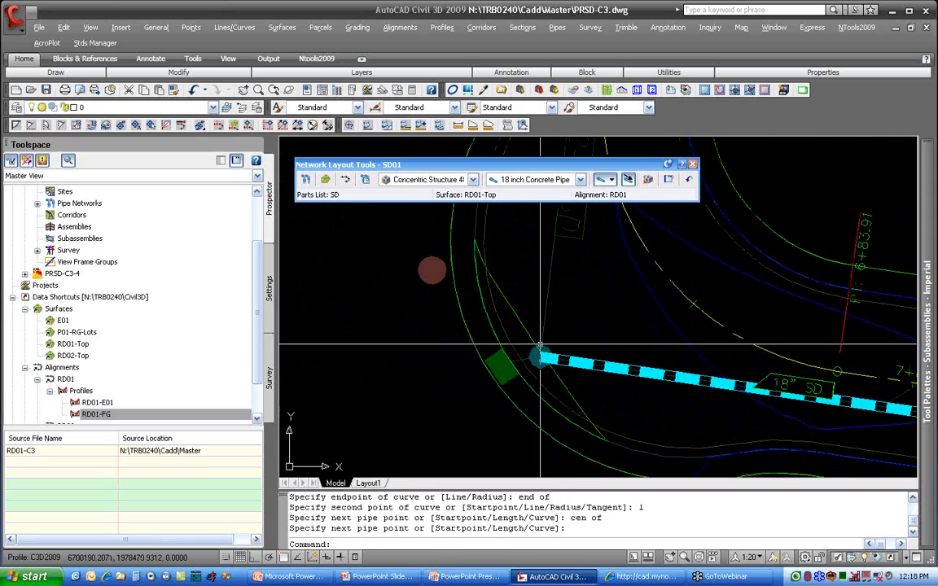
left_click(612, 179)
left_click(642, 223)
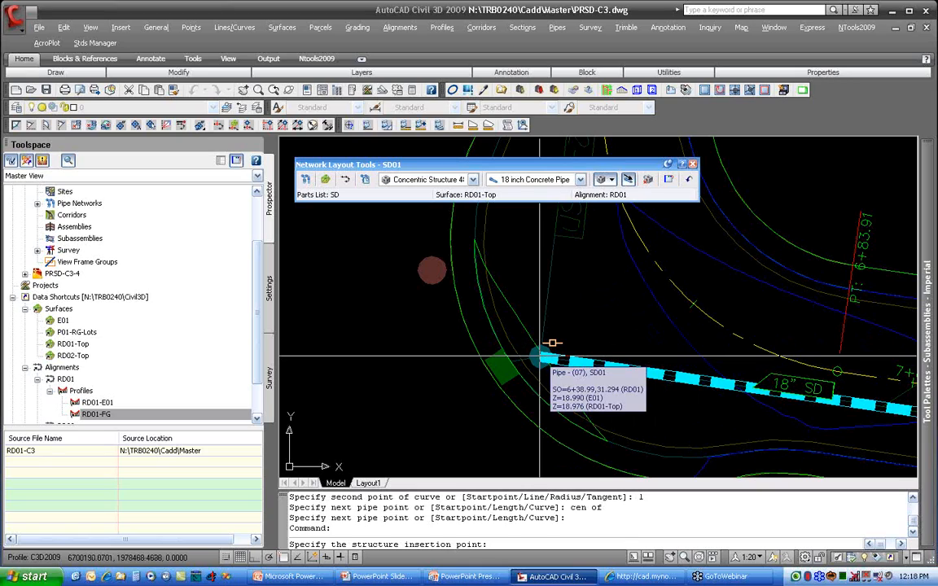
left_click(539, 356)
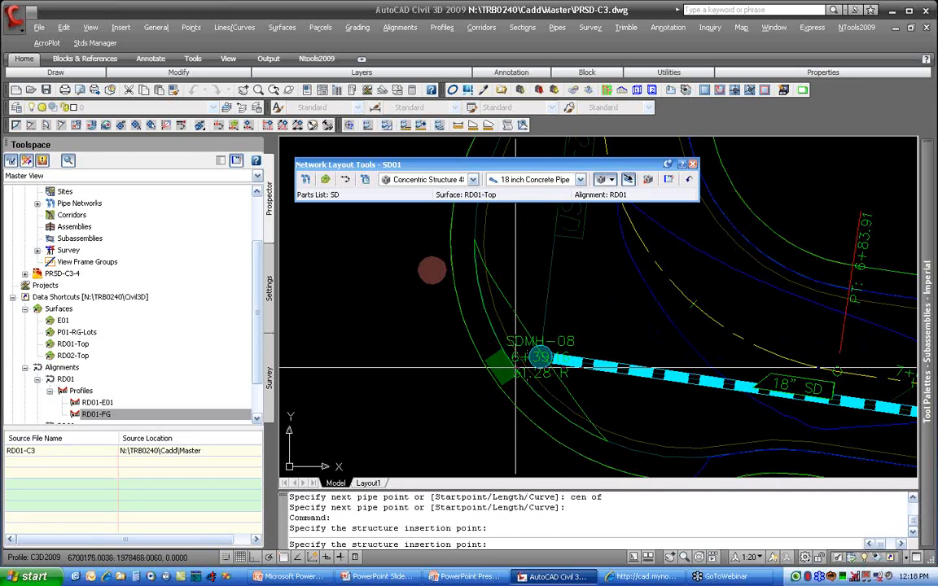
Step: Switch to pipes only and draw a straight 18 inch pipe from SDMH-08 north to the reference line's endpoint at PT 5+03.25
left_click(611, 180)
left_click(635, 210)
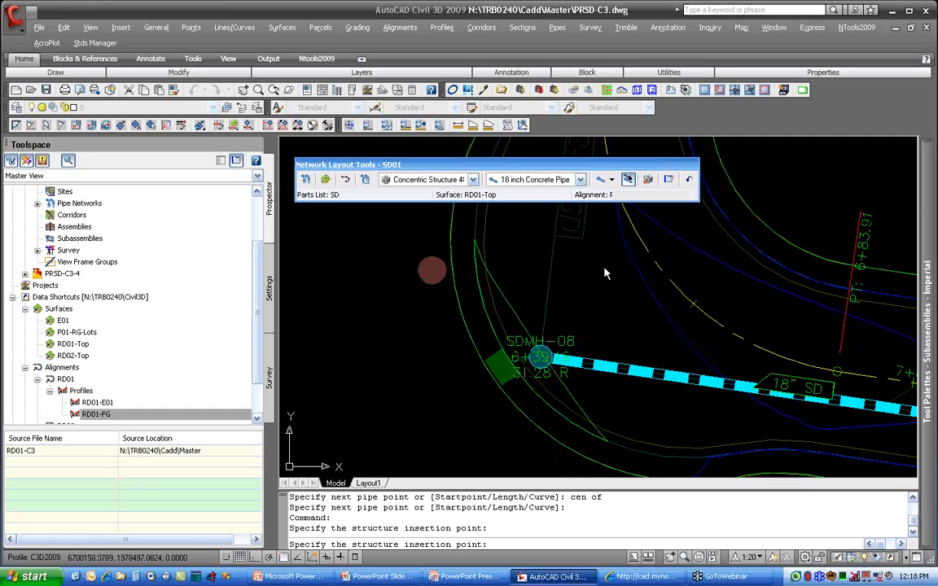
left_click(543, 355)
middle_click_drag(598, 272, 570, 569)
middle_click_drag(523, 407, 493, 246)
mouse_move(490, 329)
middle_mouse_down()
mouse_move(477, 270)
mouse_move(447, 378)
middle_mouse_up()
middle_click_drag(486, 276, 477, 375)
scroll(486, 276, "down", 2)
mouse_move(497, 251)
middle_mouse_down()
mouse_move(484, 351)
mouse_move(486, 250)
mouse_move(476, 337)
middle_mouse_up()
scroll(487, 250, "down", 2)
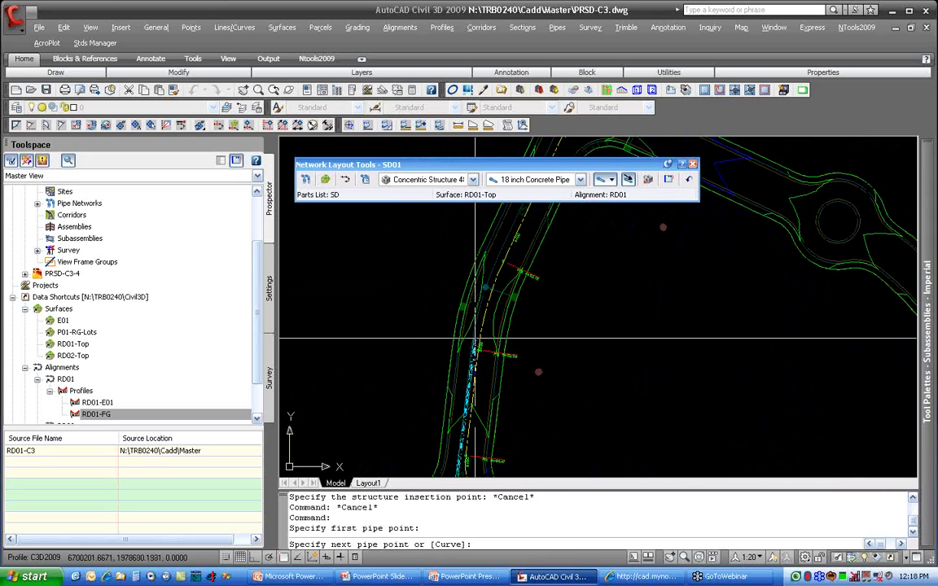
scroll(476, 337, "up", 1)
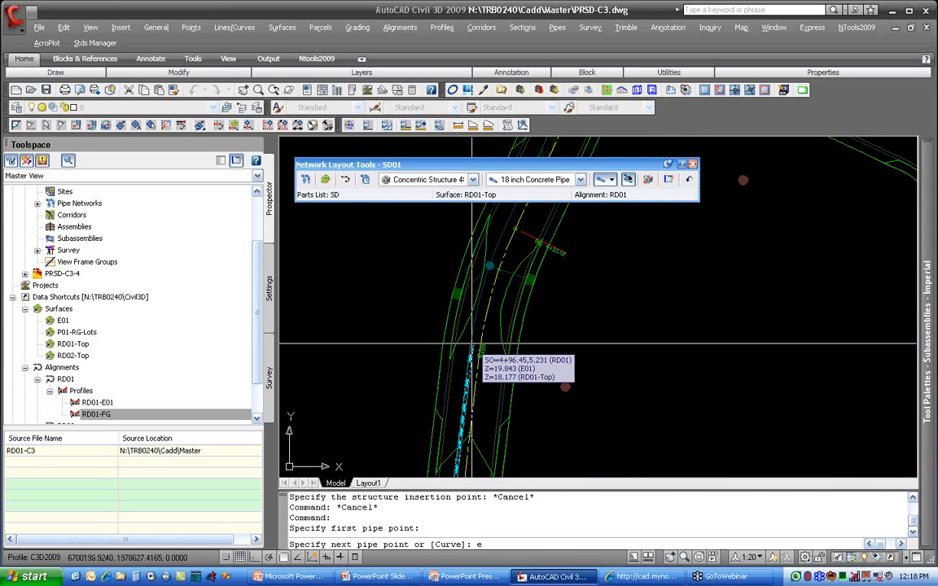
type("nd of")
key("Return")
left_click(469, 355)
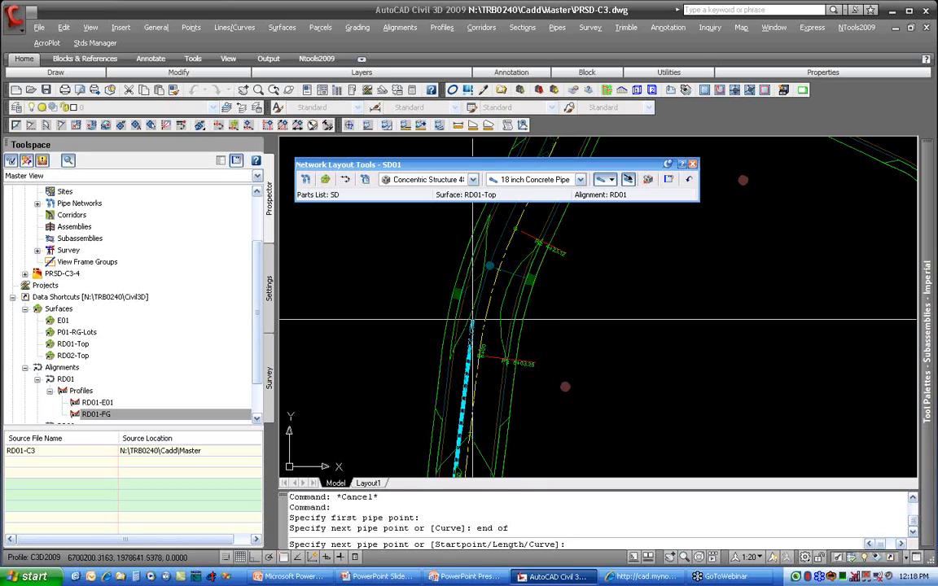
Step: Continue with a curved pipe to the centre of the manhole circle south of PC 4+23.12 and end the run
type("c")
key("Return")
type("cen of")
key("Return")
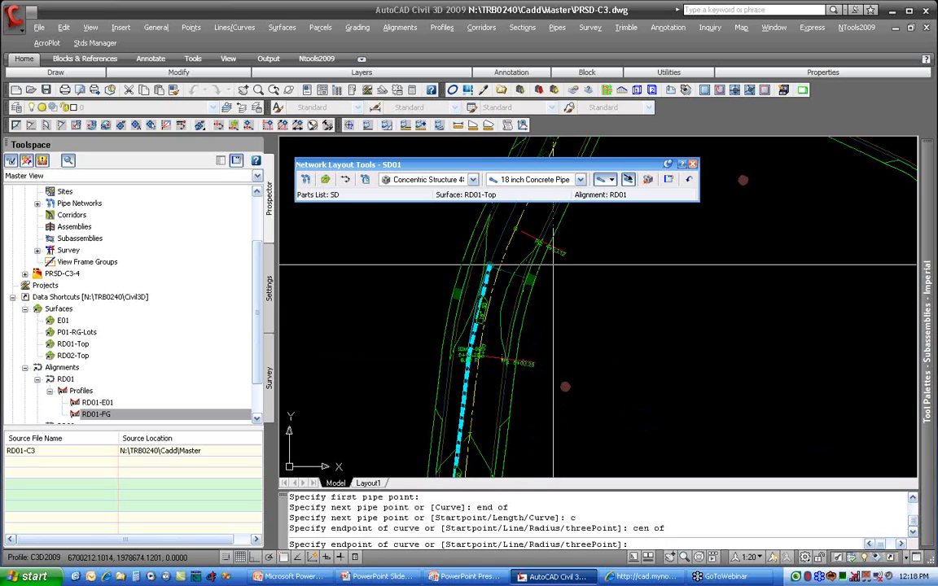
key("Return")
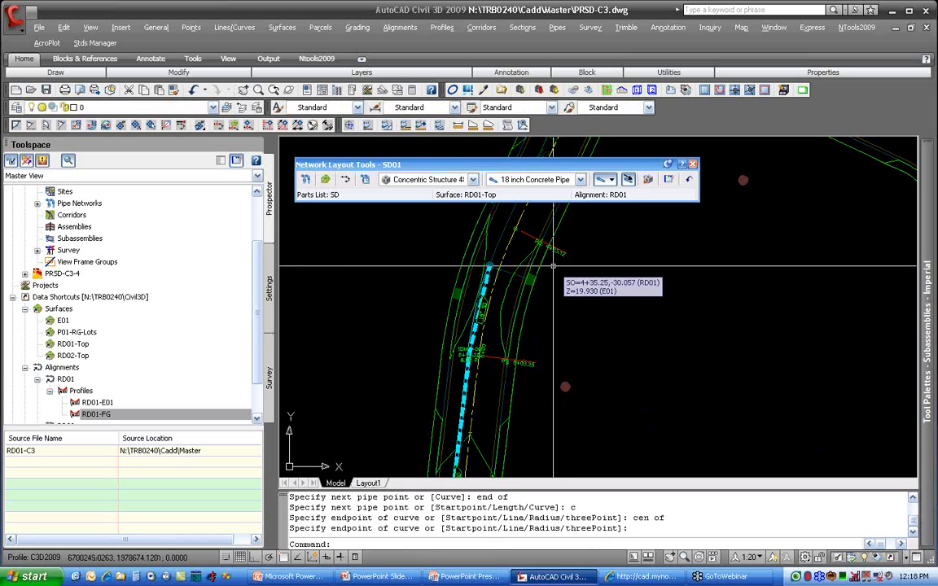
Step: Regenerate the drawing and examine the curved pipe north of SDMH-09
scroll(498, 282, "up", 5)
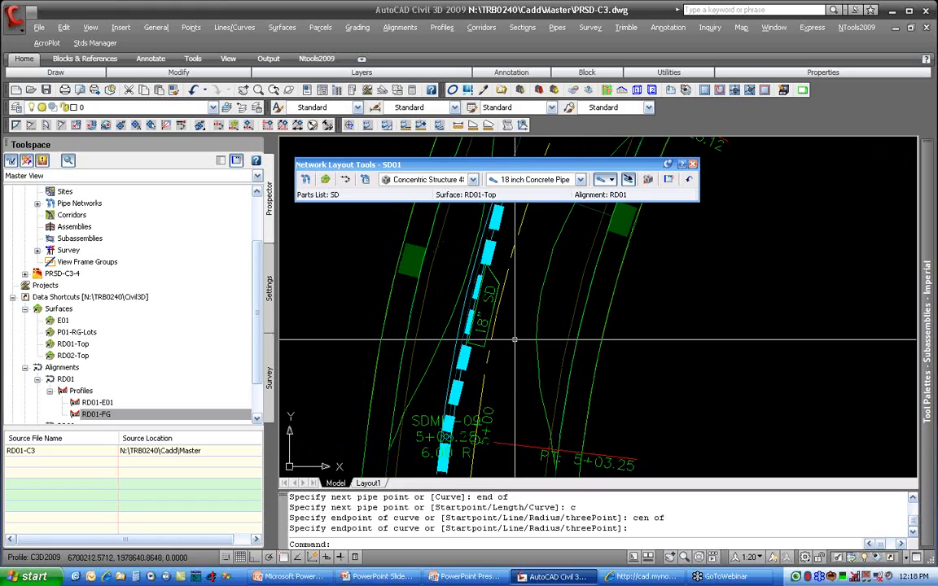
type("regen")
key("Return")
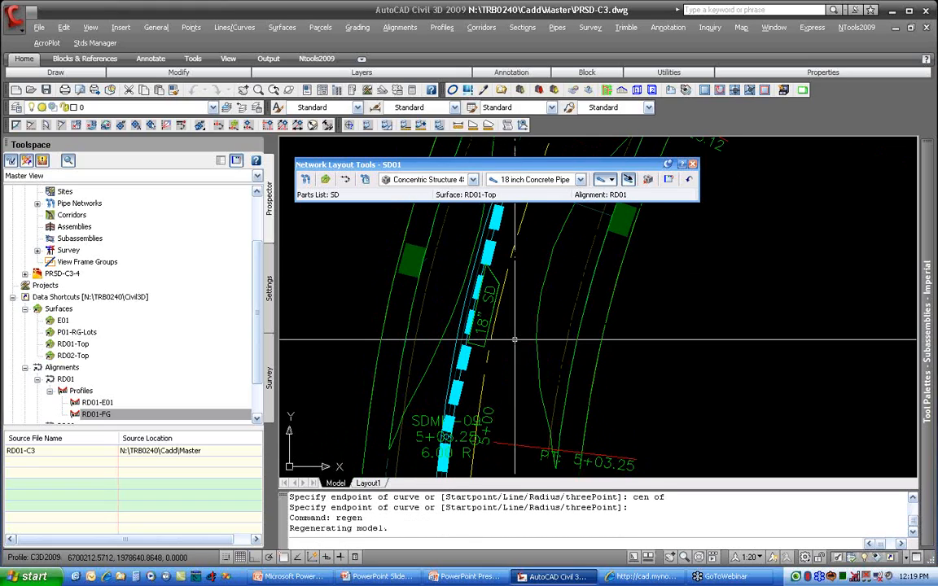
scroll(489, 308, "up", 2)
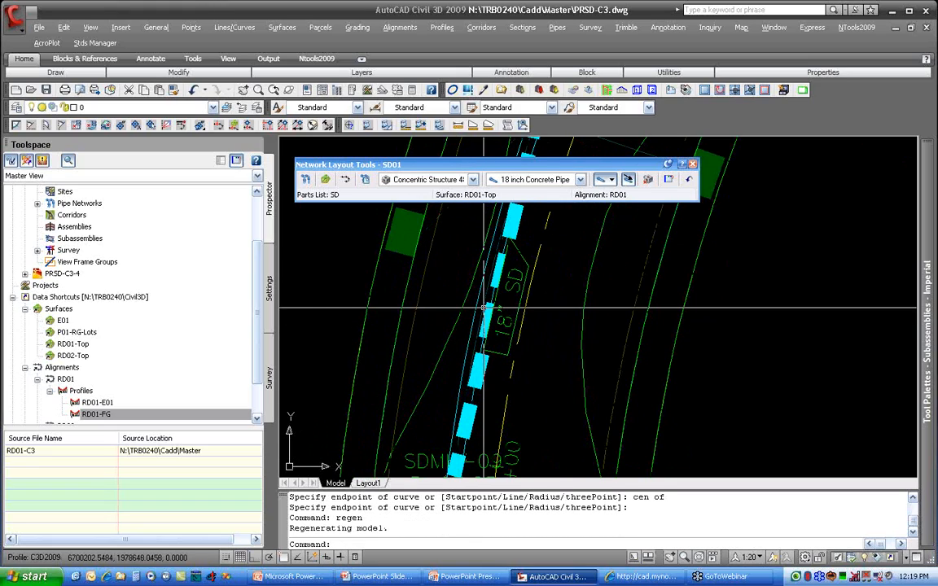
Step: Set the layout to structures only and insert a concentric structure at the curved pipe's north end
middle_click_drag(562, 274, 548, 424)
left_click(611, 179)
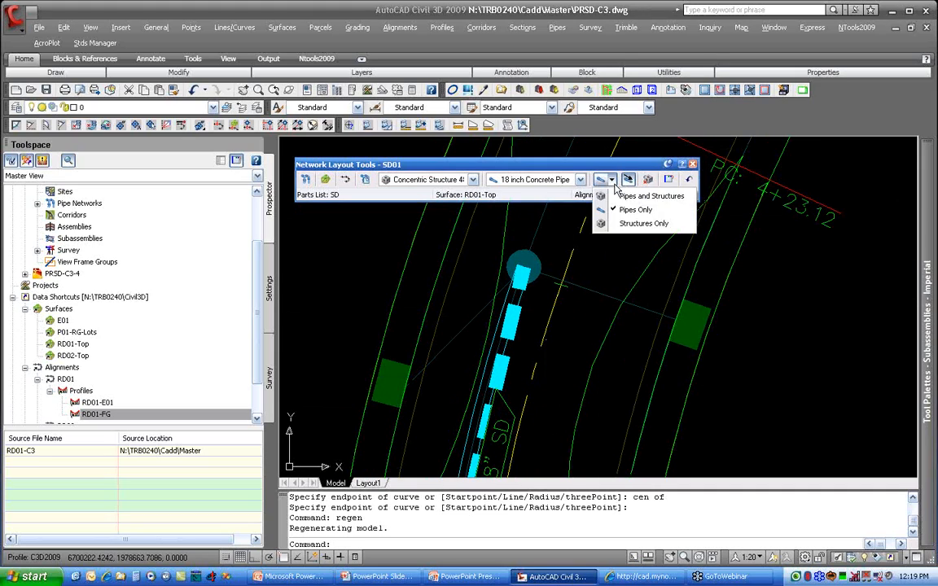
left_click(644, 223)
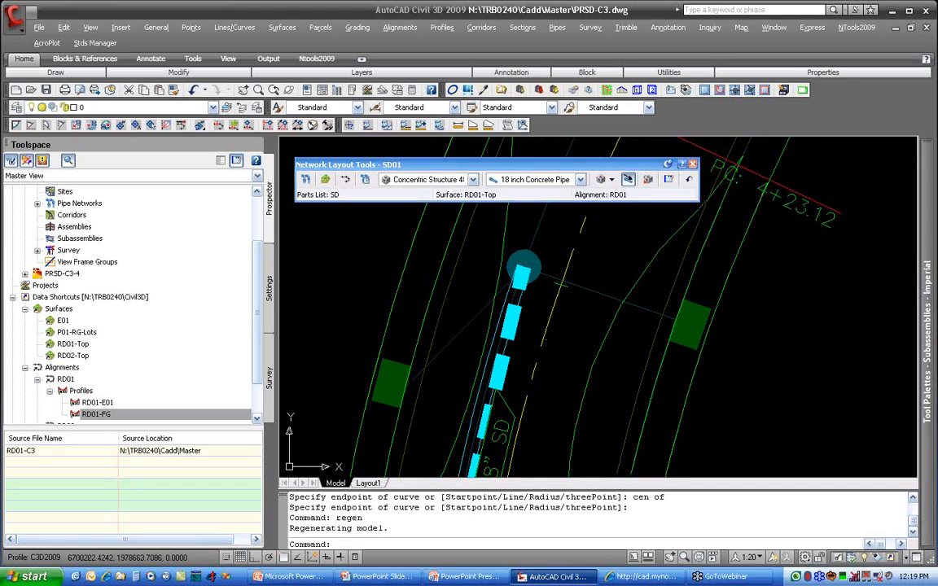
left_click(523, 269)
middle_click_drag(506, 376, 501, 269)
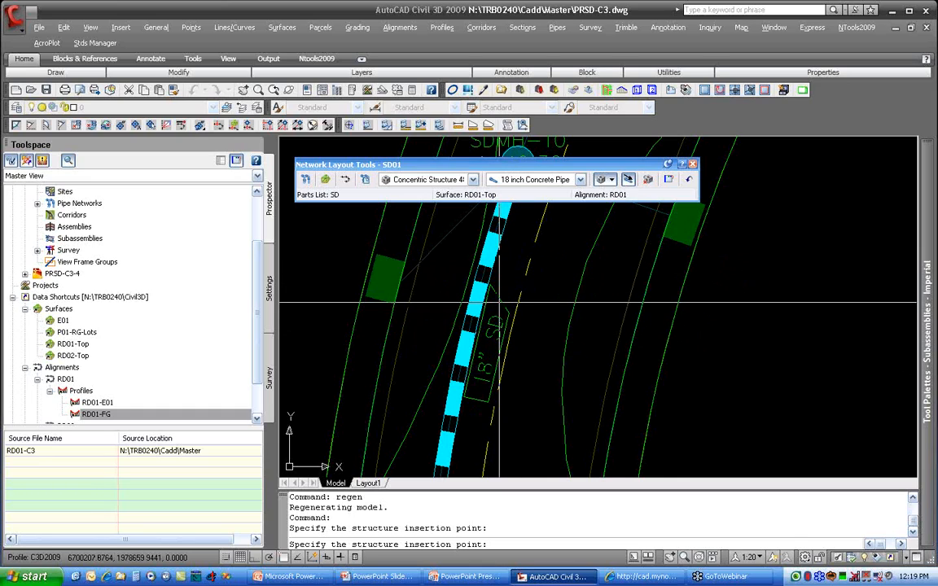
Step: Select 24 inch Concrete Pipe and set the layout to draw pipes only
middle_click_drag(533, 253, 457, 458)
middle_click_drag(504, 298, 464, 392)
scroll(464, 392, "down", 6)
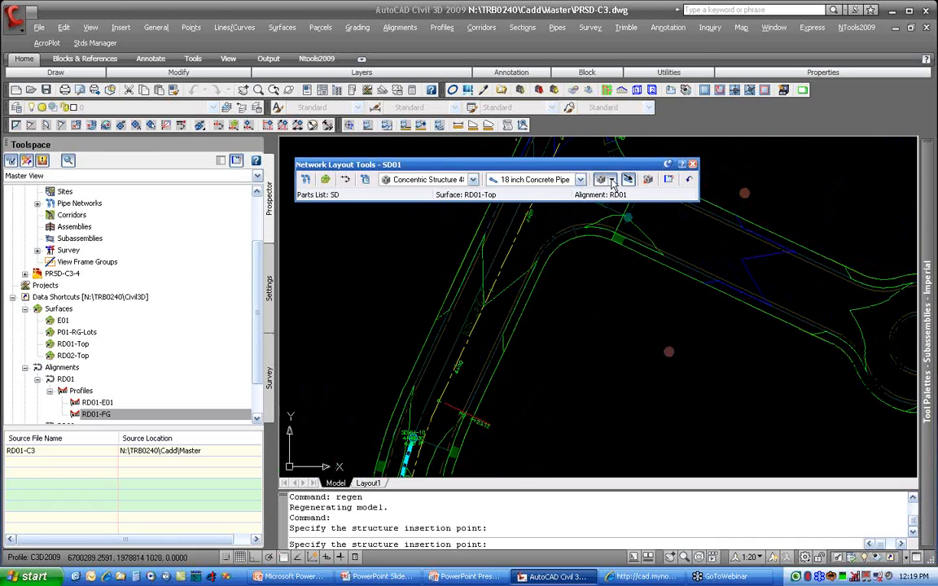
left_click(559, 180)
left_click(559, 213)
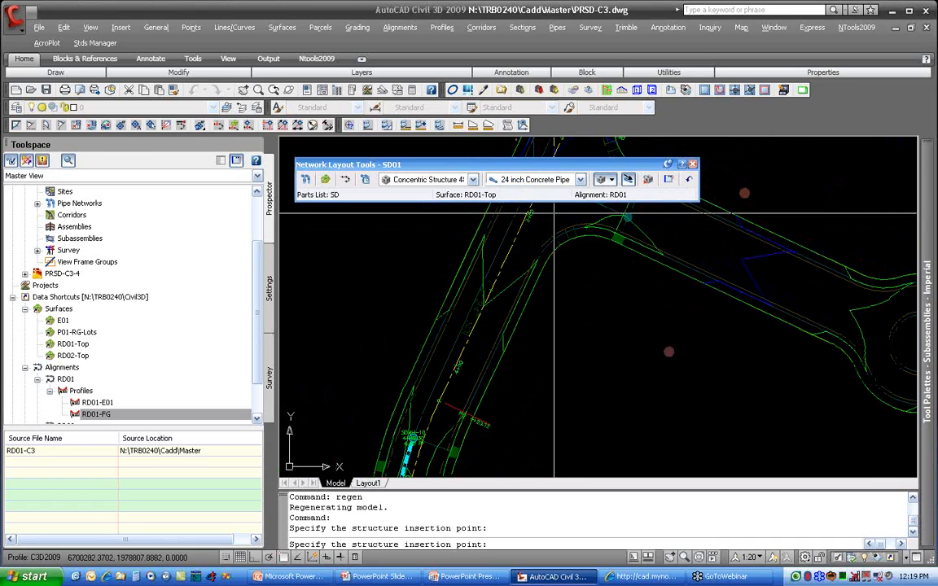
left_click(611, 180)
left_click(622, 210)
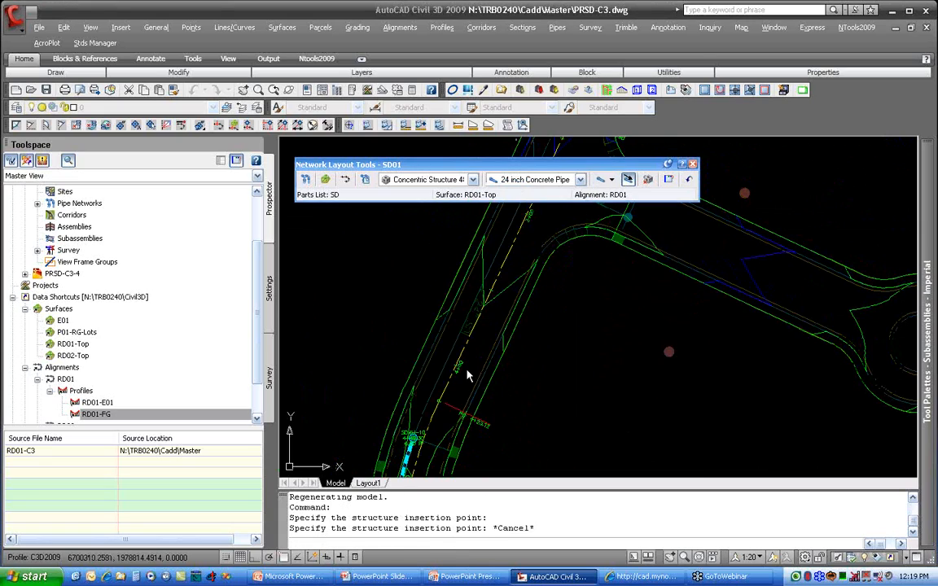
Step: Draw a curved 24 inch pipe from SDMH-10 through a nearest point on the reference arc to its endpoint near PC 4+23.12
type("c")
key("Return")
type("ne")
type("a")
key("Return")
left_click(424, 404)
type("end of")
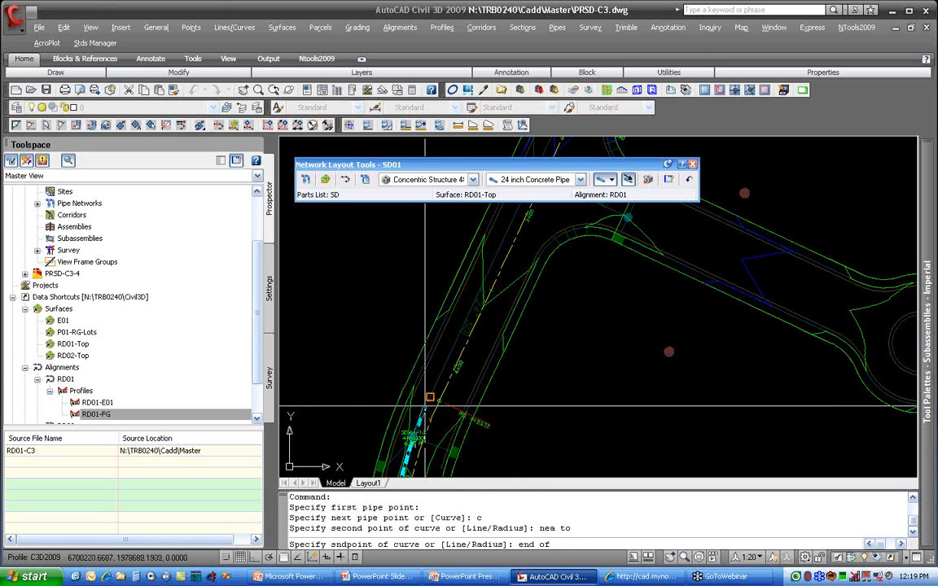
left_click(429, 398)
Step: Run a straight 24 inch pipe to the centre of the manhole circle north of station 3+00, and insert a concentric structure there
scroll(431, 358, "up", 3)
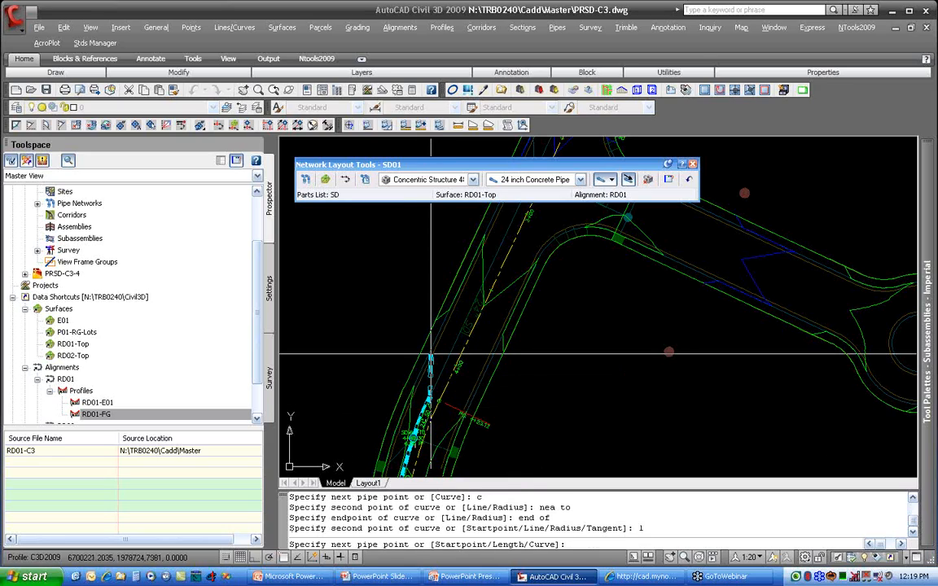
type("l")
key("Return")
type("cen")
key("Return")
left_click(416, 317)
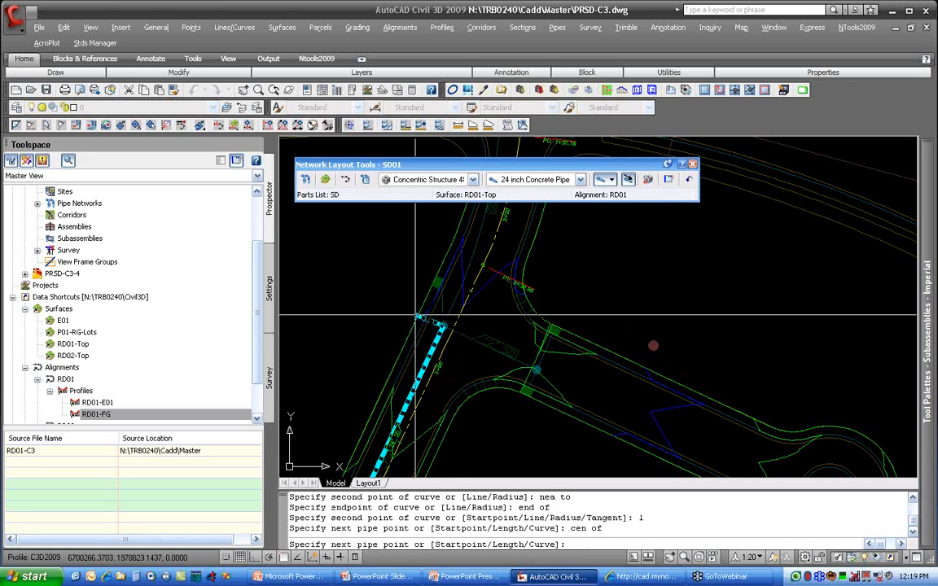
key("Return")
left_click(610, 179)
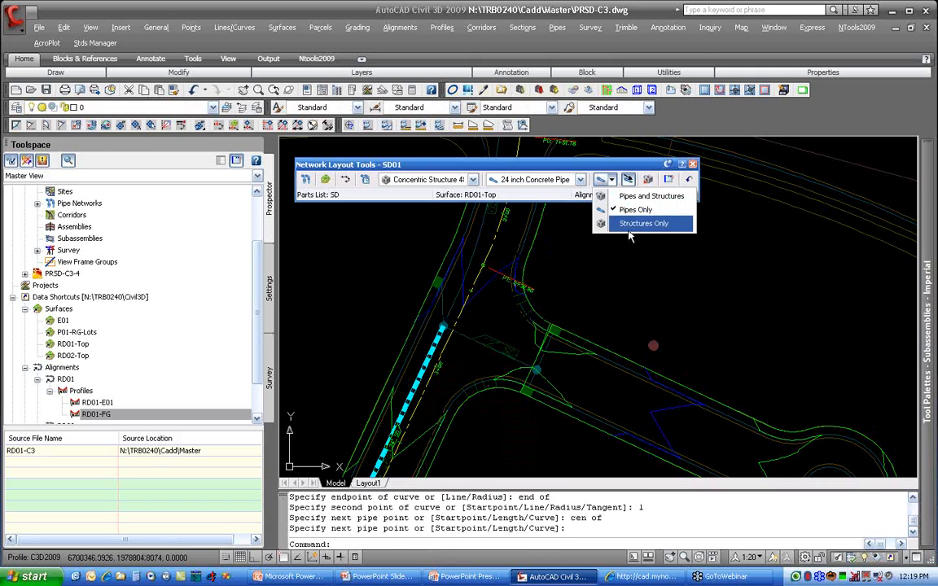
left_click(631, 226)
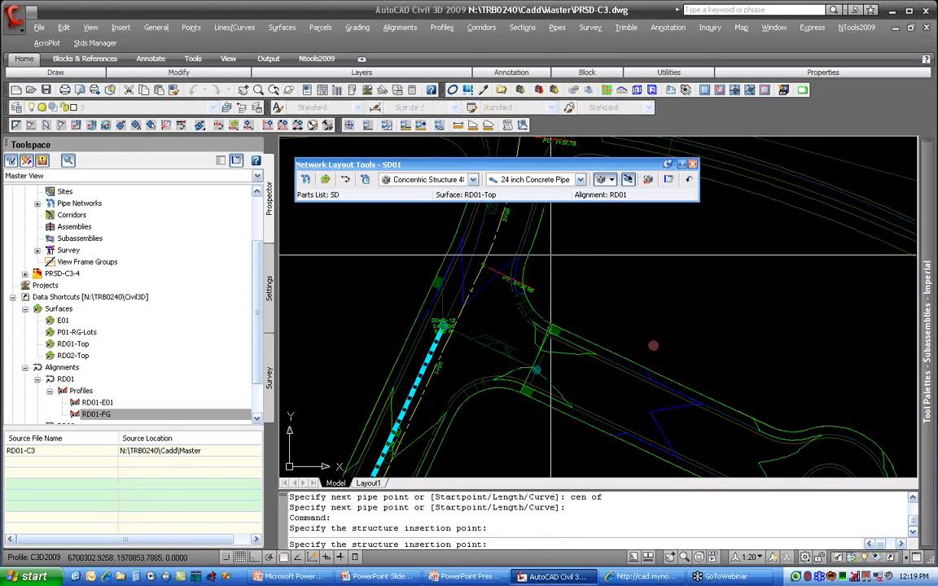
Step: Set the layout to draw pipes only with 30 inch Concrete Pipe
left_click(612, 180)
left_click(631, 210)
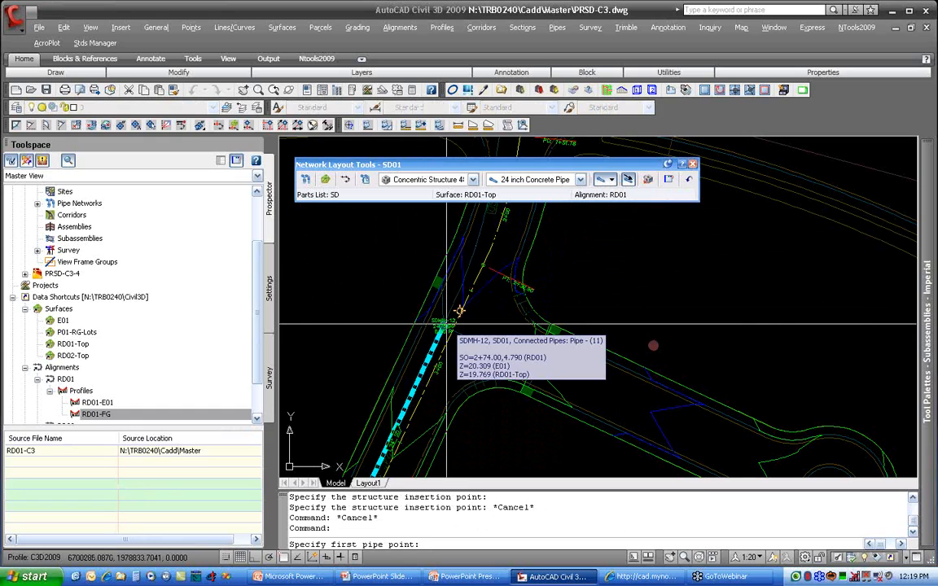
middle_click_drag(458, 310, 461, 342)
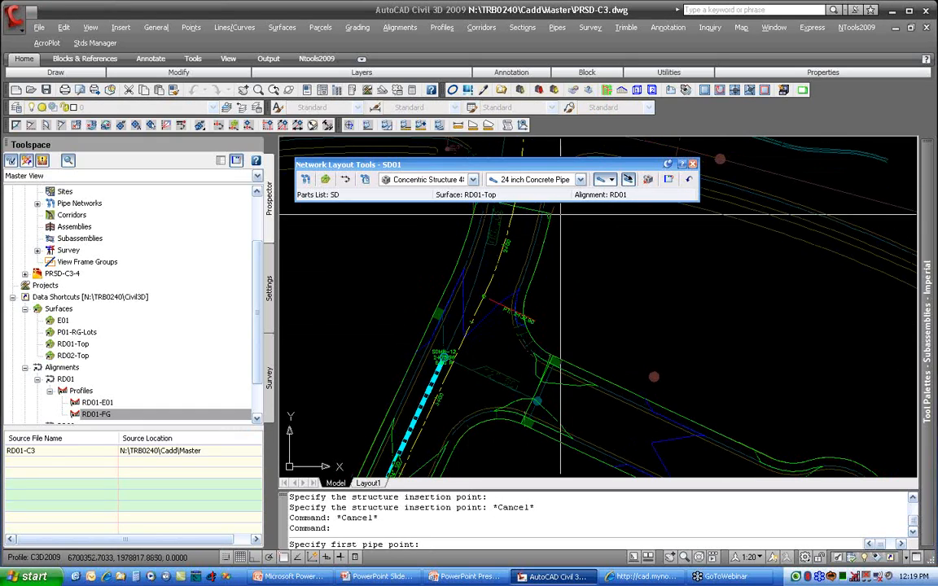
left_click(579, 180)
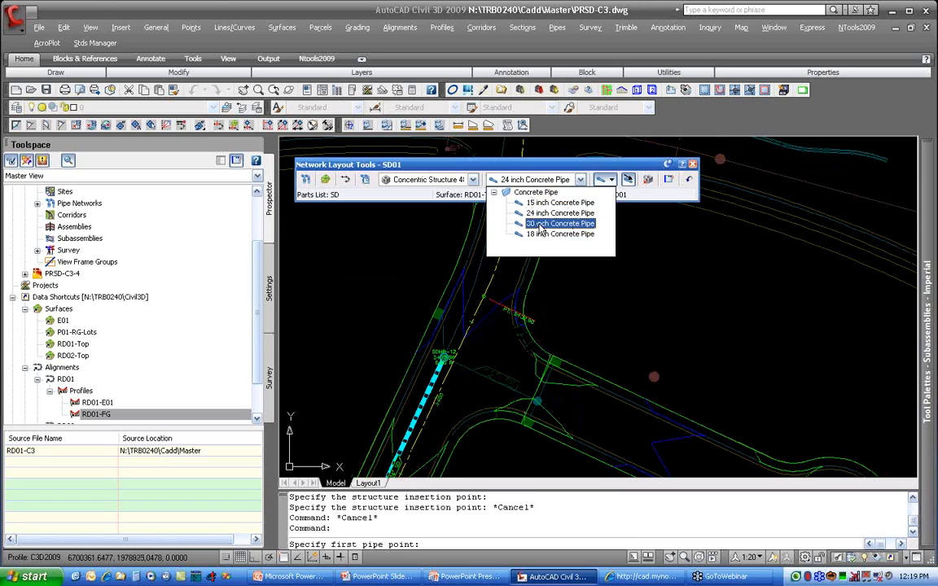
left_click(541, 227)
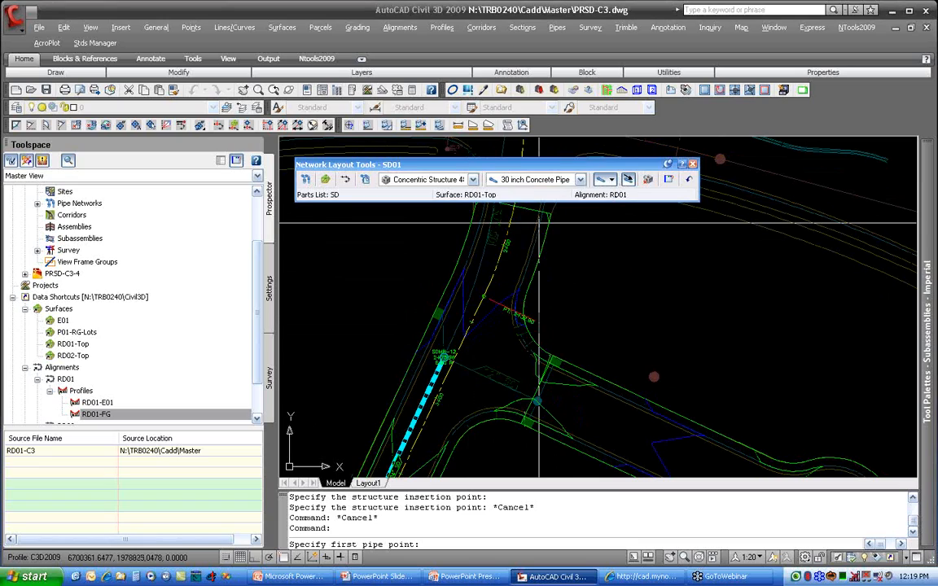
left_click(610, 180)
left_click(633, 211)
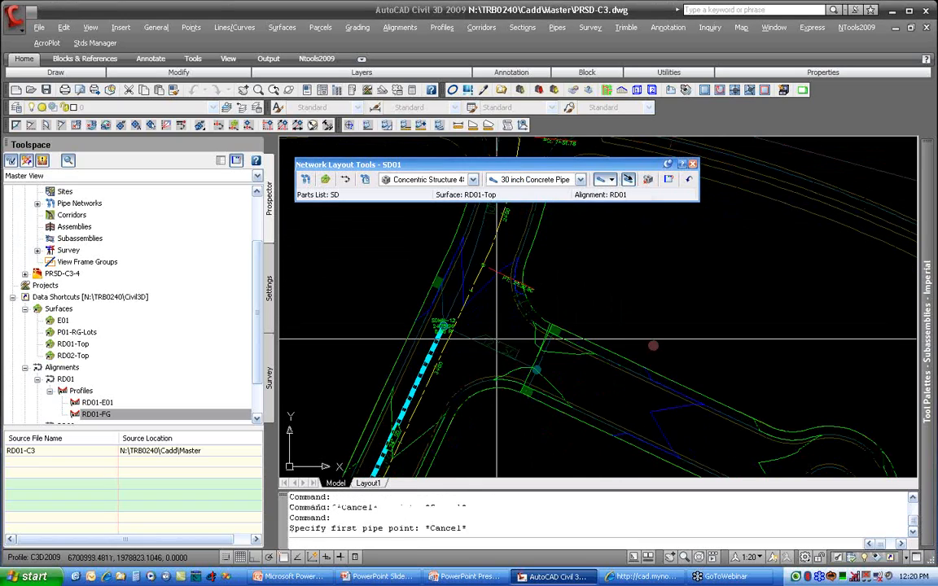
Step: Draw a straight 30 inch pipe from SDMH-12 to the reference line's endpoint near the PT south of station 2+00
left_click(446, 325)
middle_click_drag(494, 244, 487, 316)
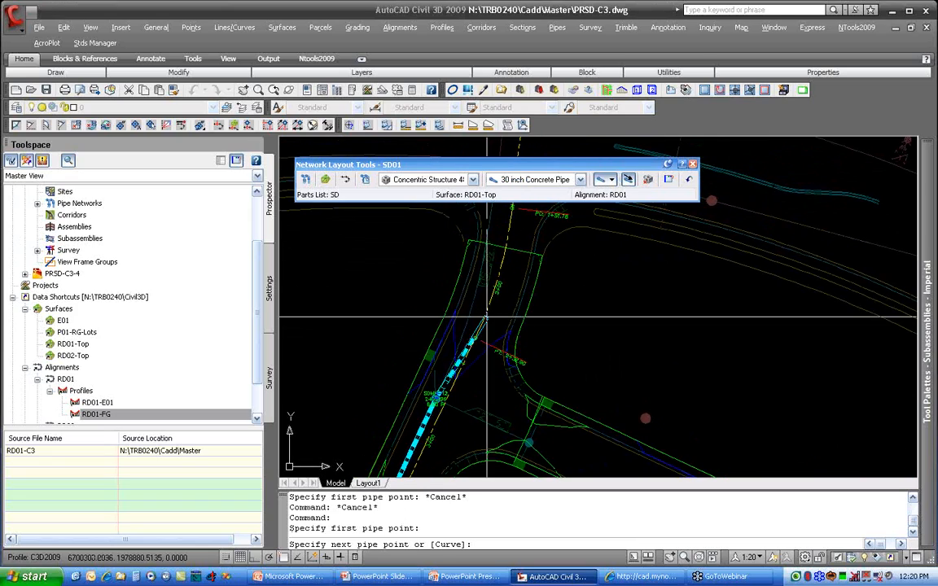
type("en")
key("Return")
left_click(481, 325)
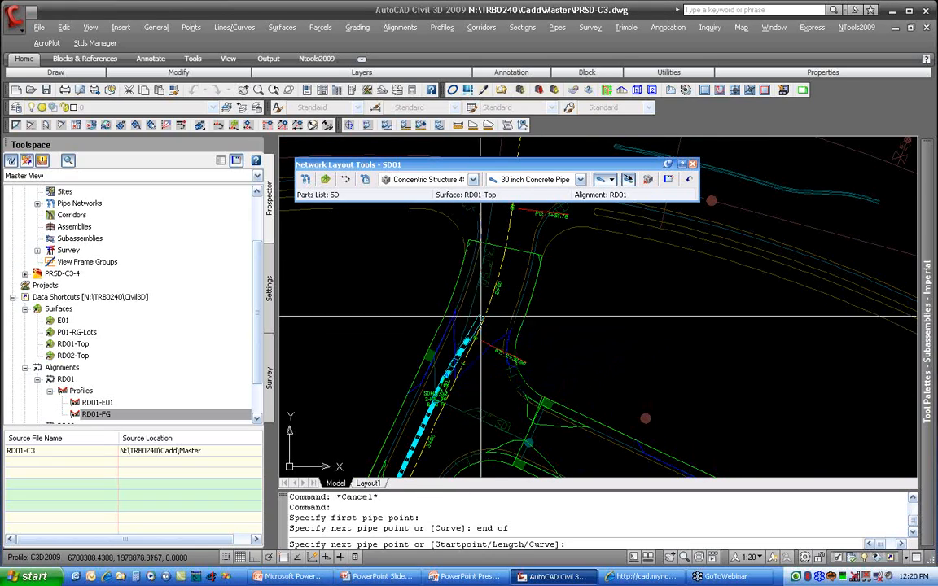
Step: Continue the run with a curved 30 inch pipe to the reference arc's endpoint between station 2+00 and PC 1+51.78
type("c")
key("Return")
mouse_move(492, 221)
middle_mouse_down()
mouse_move(492, 282)
mouse_move(475, 309)
middle_mouse_up()
type("end")
key("Return")
left_click(490, 303)
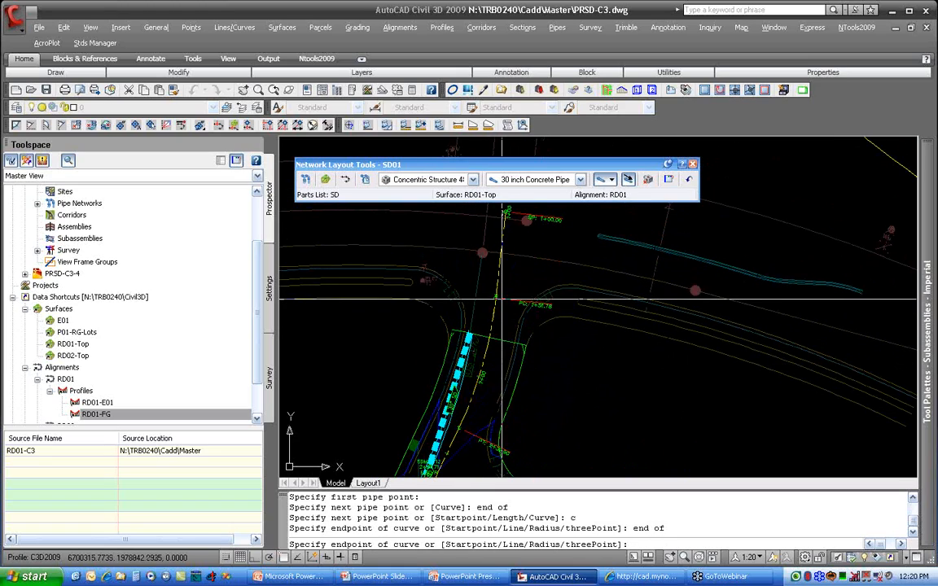
Step: Finish the run with a straight 30 inch pipe to the centre of the existing manhole circle north of PC 1+51.78
type("l")
key("Return")
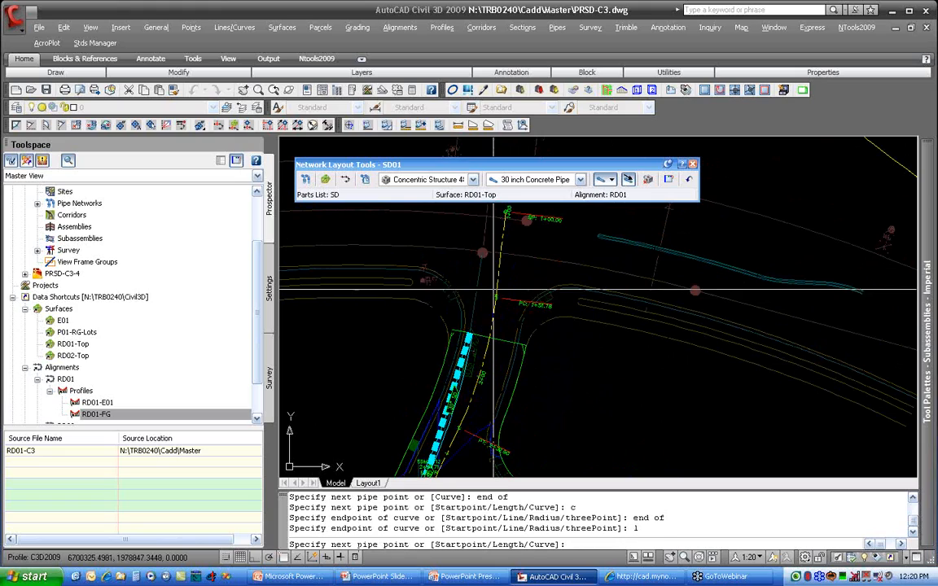
type("cen")
key("Return")
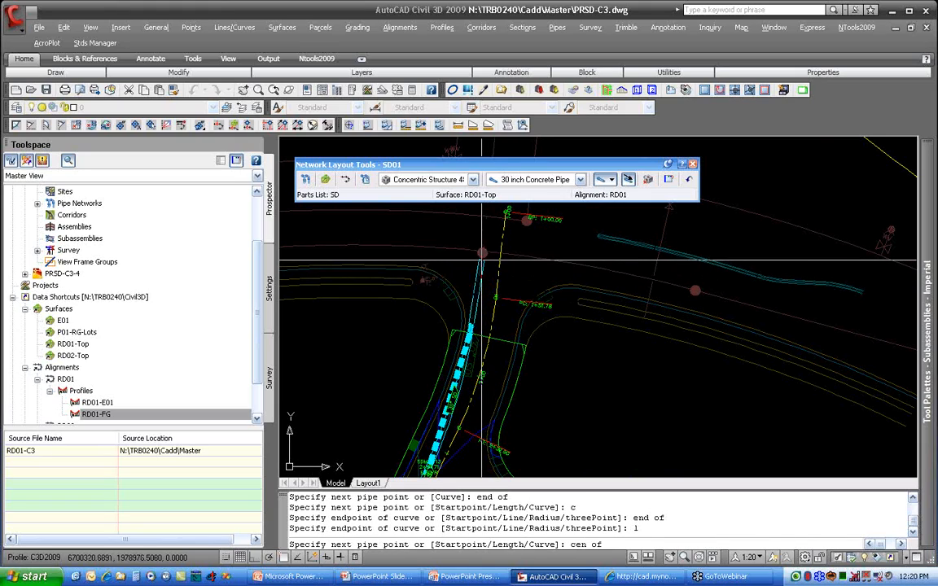
left_click(494, 259)
key("Return")
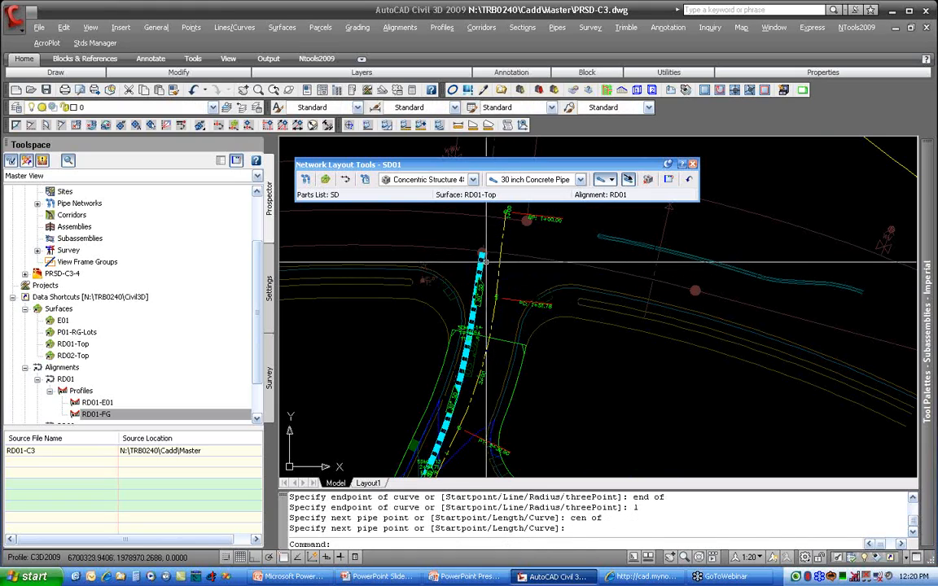
Step: Switch the layout to structures only and insert a concentric structure at the 30 inch pipe's end in the existing manhole circle
scroll(483, 365, "up", 3)
middle_click_drag(482, 344, 486, 291)
scroll(427, 421, "down", 2)
mouse_move(436, 406)
middle_mouse_down()
mouse_move(519, 243)
mouse_move(542, 220)
middle_mouse_up()
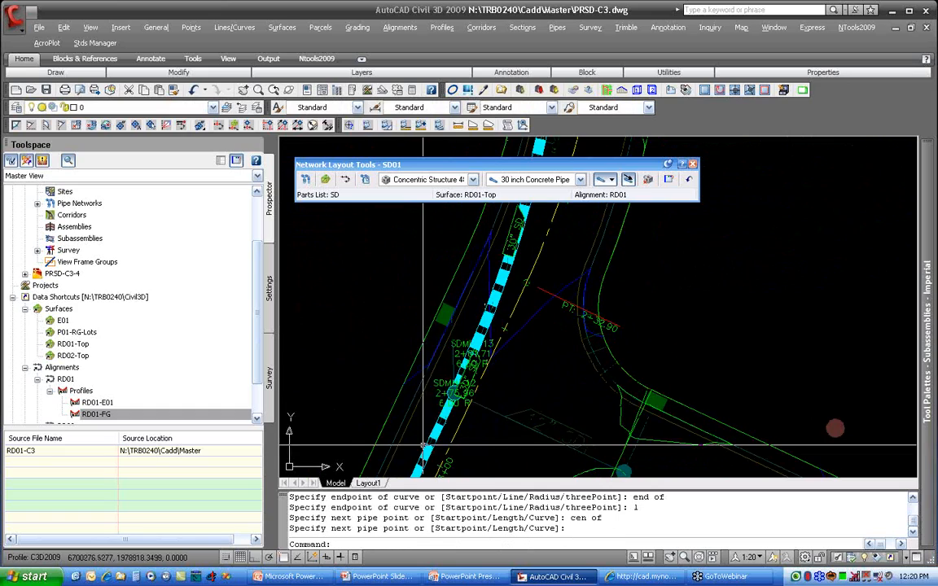
middle_click_drag(614, 209, 551, 381)
middle_click_drag(530, 244, 510, 445)
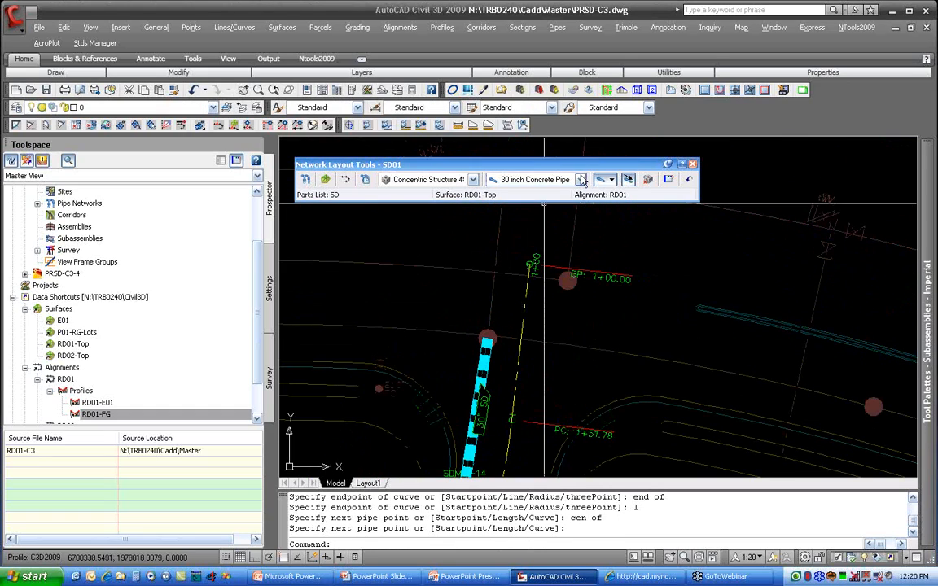
left_click(612, 179)
left_click(621, 230)
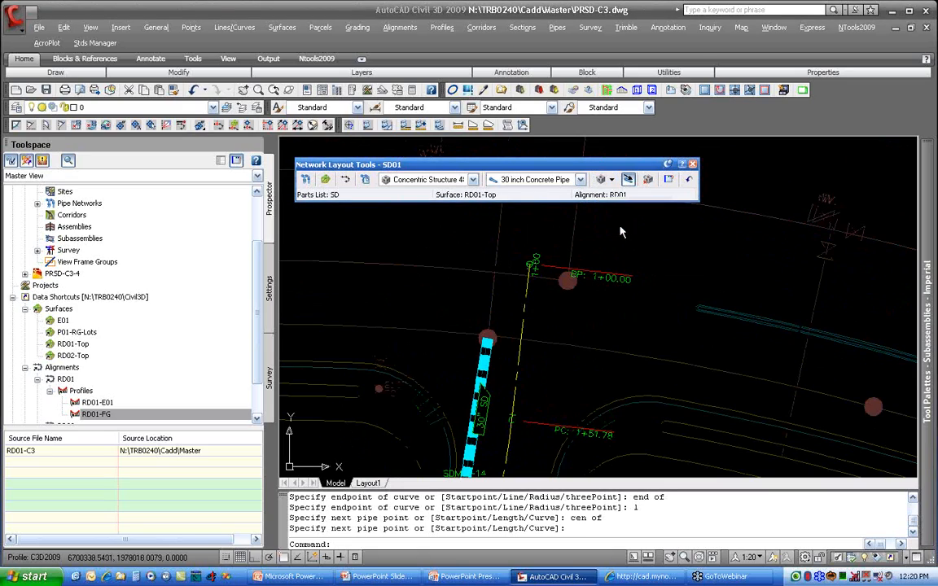
left_click(486, 338)
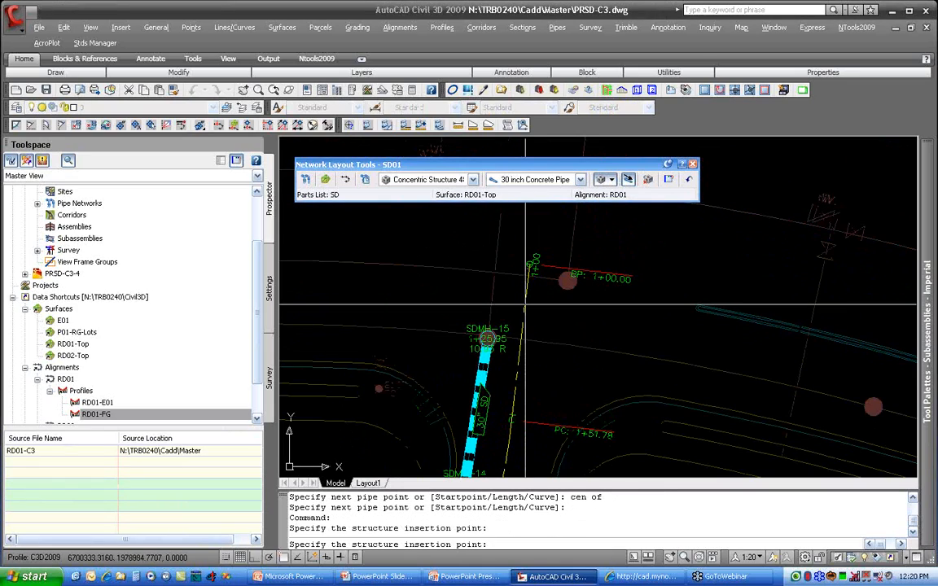
key("Escape")
Step: Change the style of structure SDMH-15 to EXSDMH in its structure properties
scroll(514, 319, "up", 4)
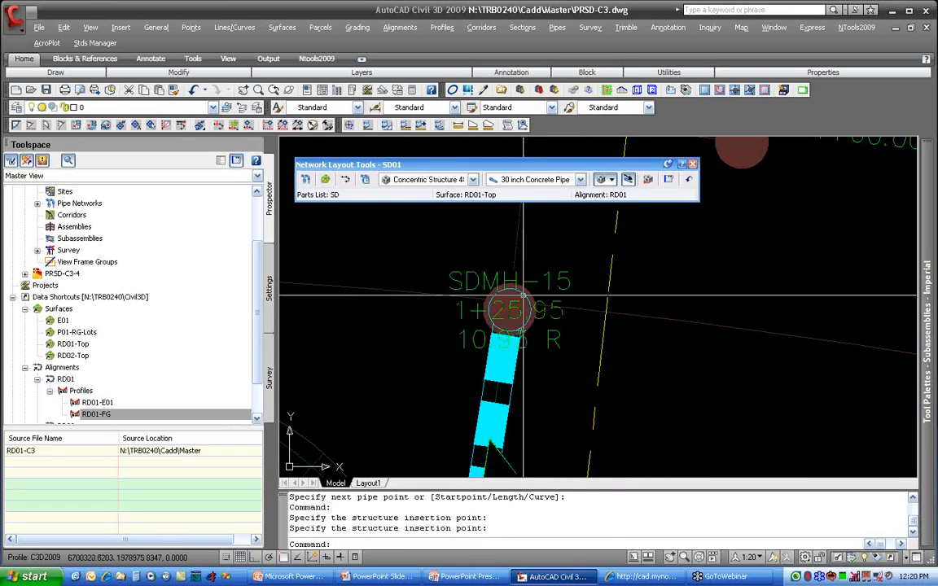
left_click(527, 308)
right_click(528, 308)
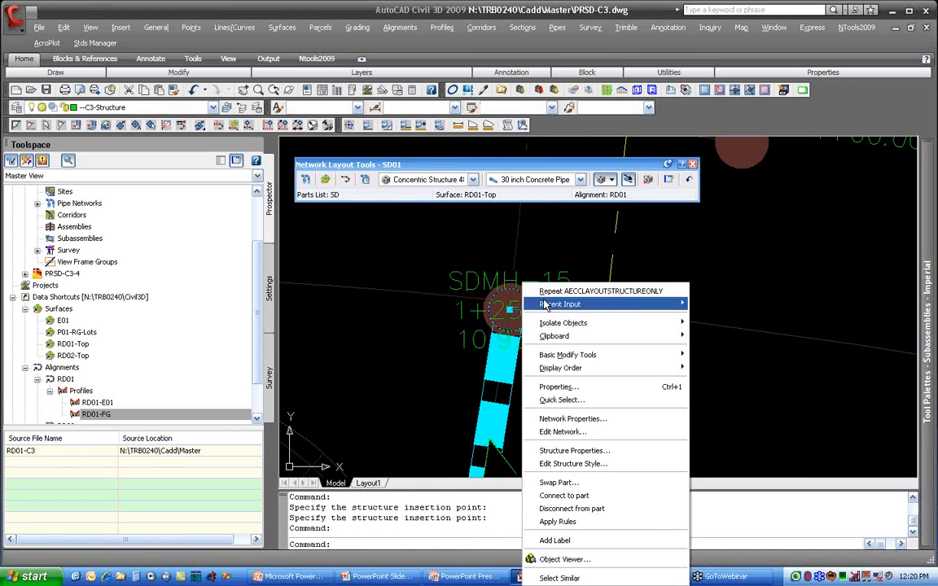
left_click(580, 451)
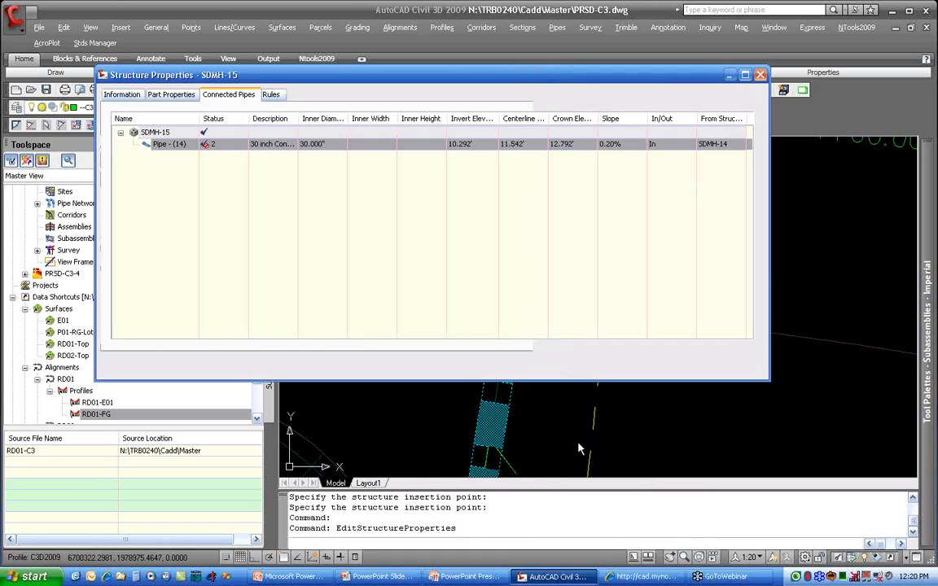
left_click(121, 95)
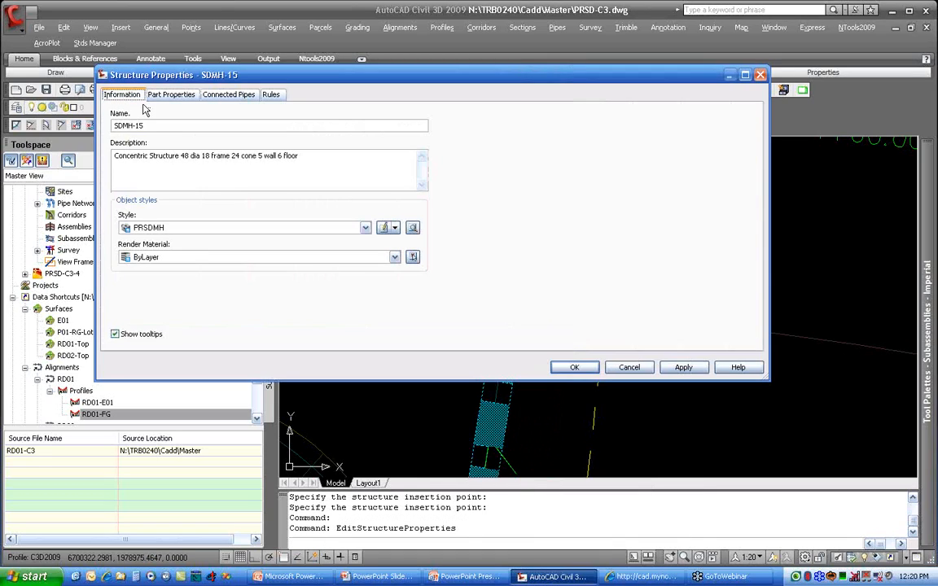
left_click(163, 228)
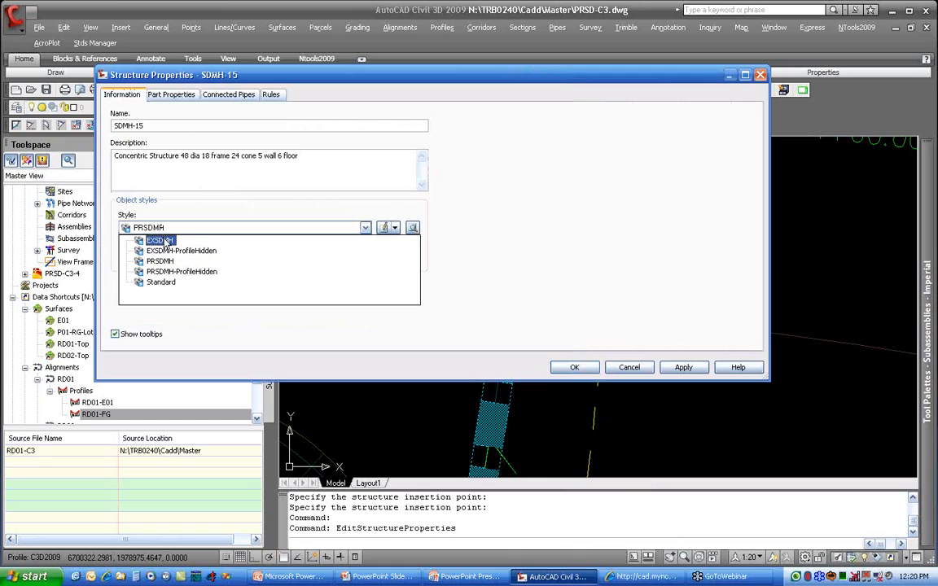
left_click(163, 241)
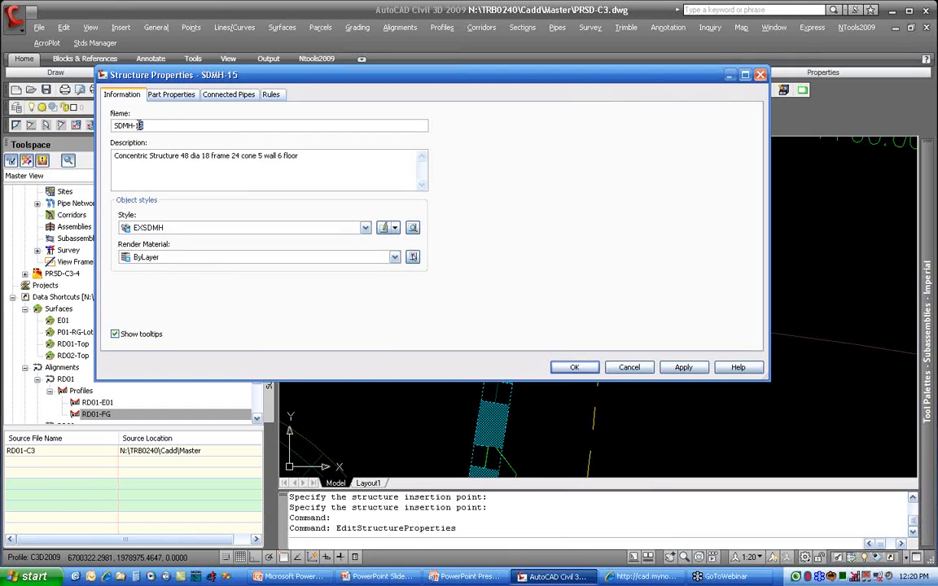
left_click(575, 367)
scroll(519, 282, "up", 5)
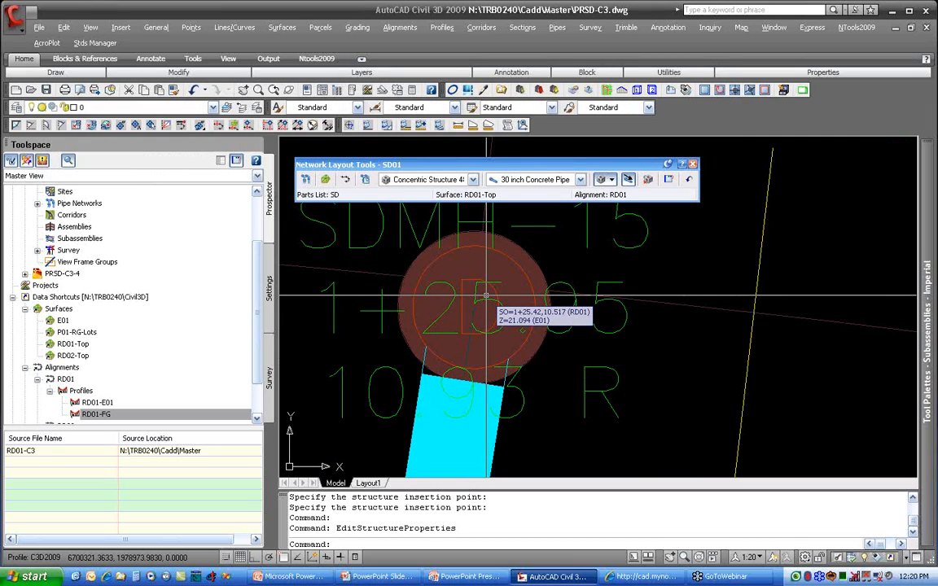
Step: Pull the SDMH-01 label off its structure and place it with a leader below the road's south edge
scroll(486, 295, "down", 5)
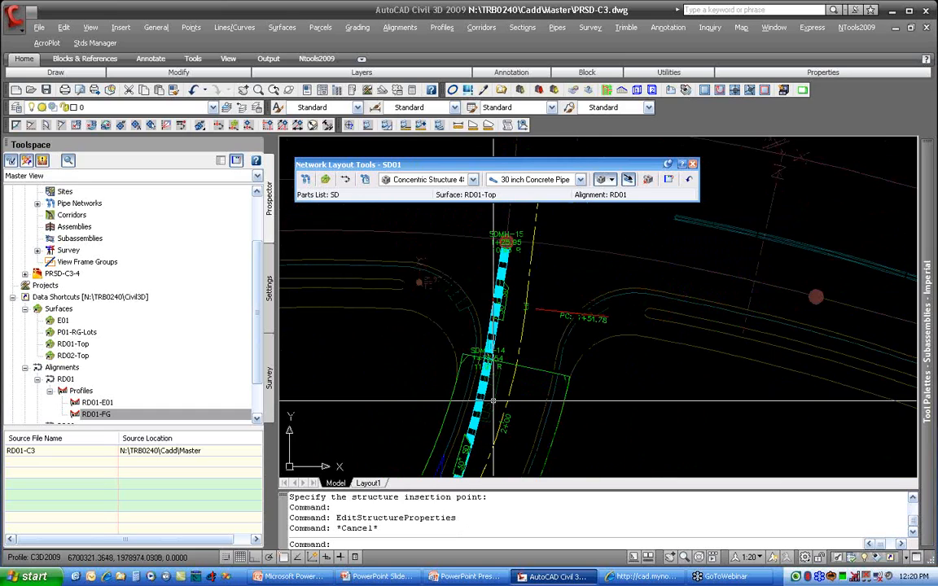
scroll(494, 398, "down", 4)
middle_click_drag(597, 406, 516, 207)
scroll(505, 315, "down", 3)
middle_click_drag(539, 360, 518, 215)
middle_click_drag(635, 403, 608, 287)
scroll(662, 361, "up", 3)
scroll(662, 360, "up", 3)
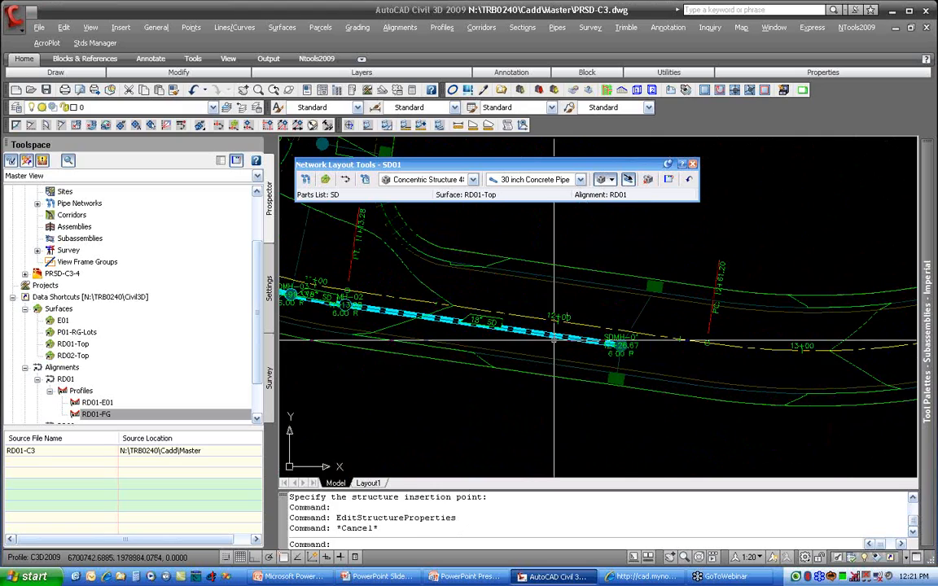
middle_click_drag(558, 341, 570, 316)
left_click(628, 317)
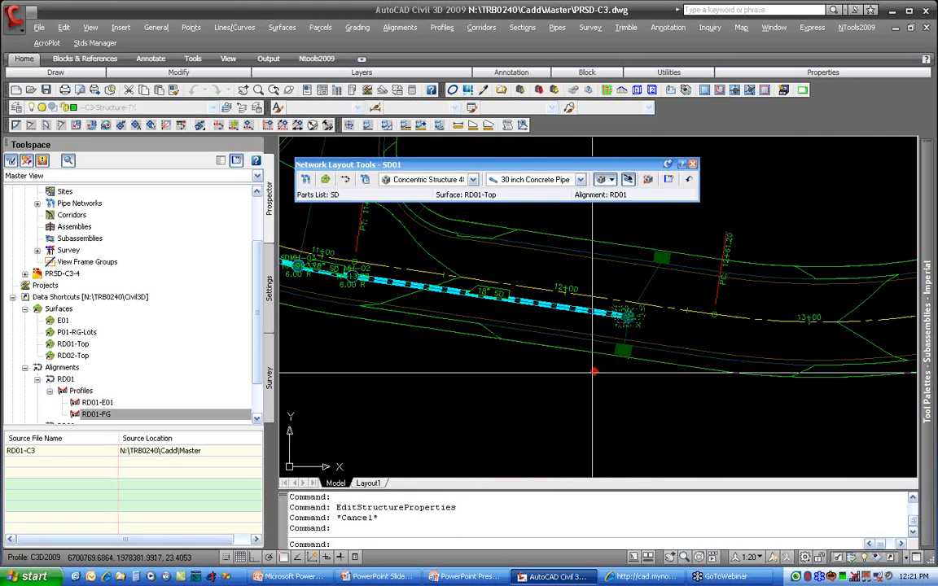
left_click(628, 317)
left_click(598, 372)
key("Escape")
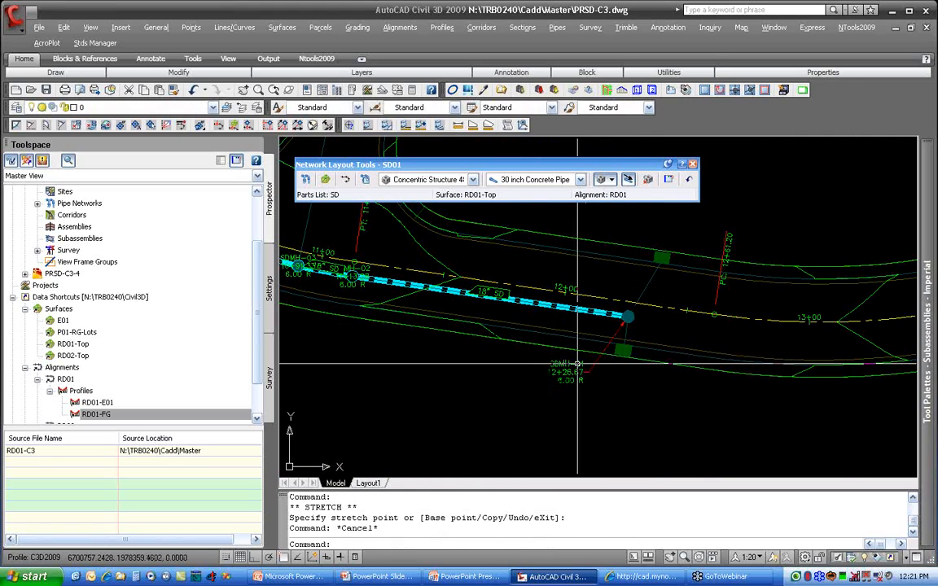
Step: Pull the SDMH-02 label off its structure and place it with a leader below the road near PT 11+13.28
middle_click_drag(400, 286, 540, 307)
left_click(504, 291)
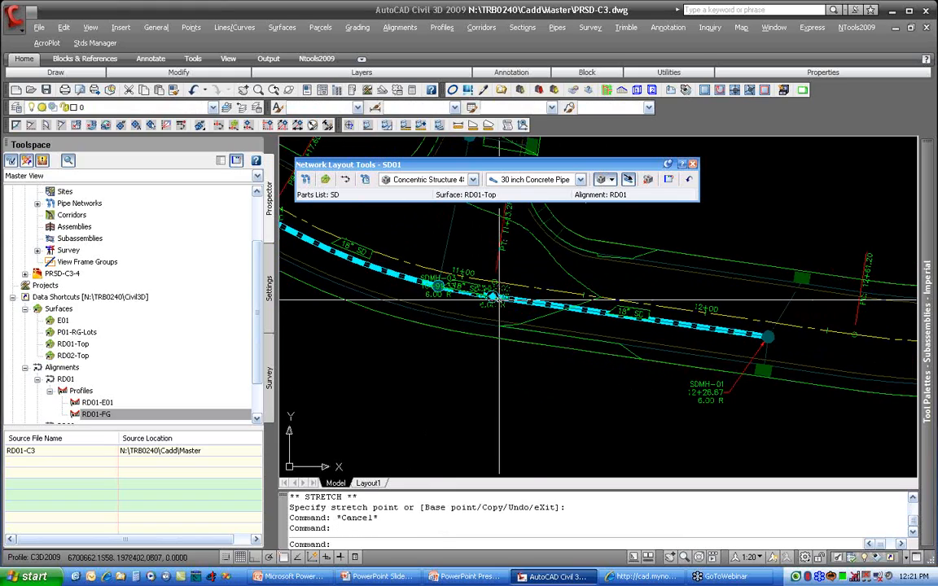
left_click(493, 297)
left_click(478, 363)
key("Escape")
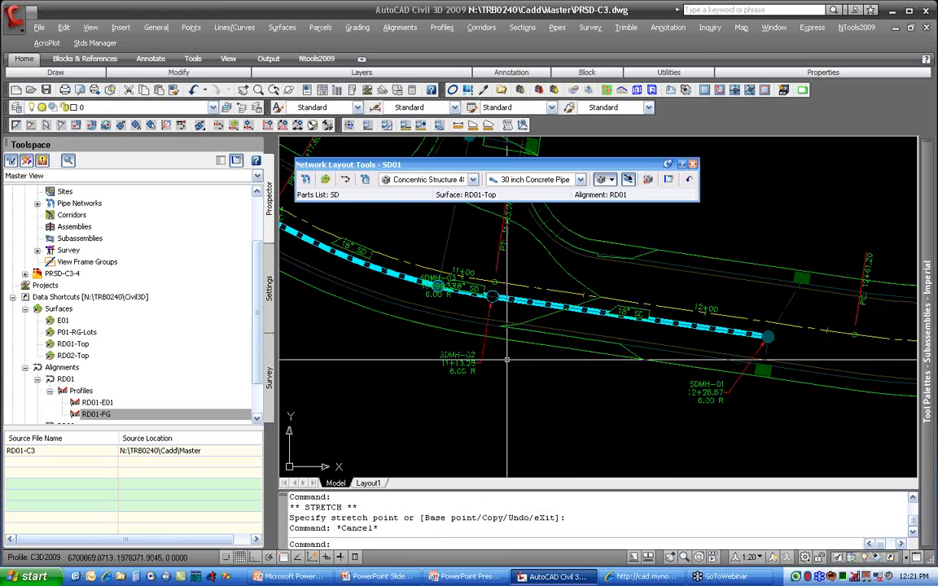
Step: Swap the SDMH-02 part for a Null Structure
left_click(493, 294)
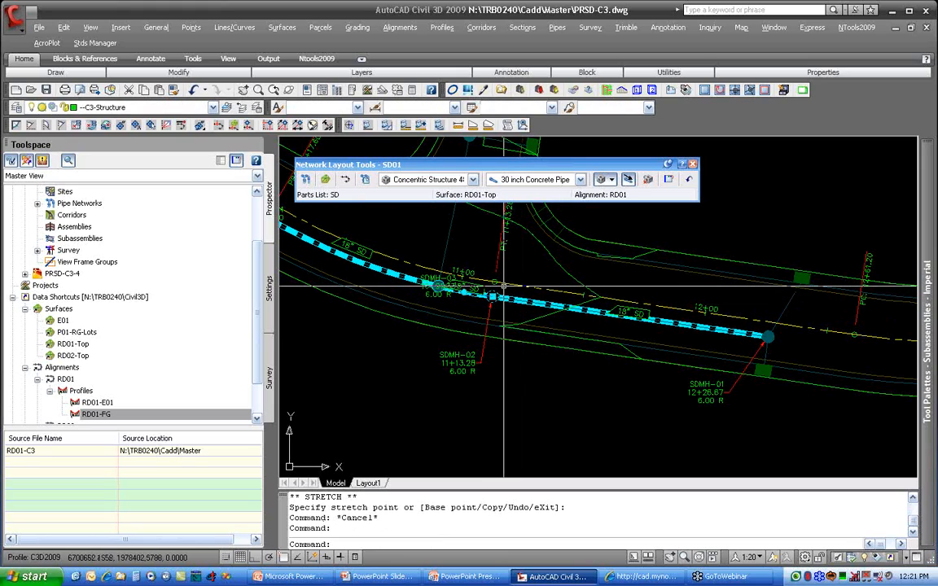
right_click(505, 284)
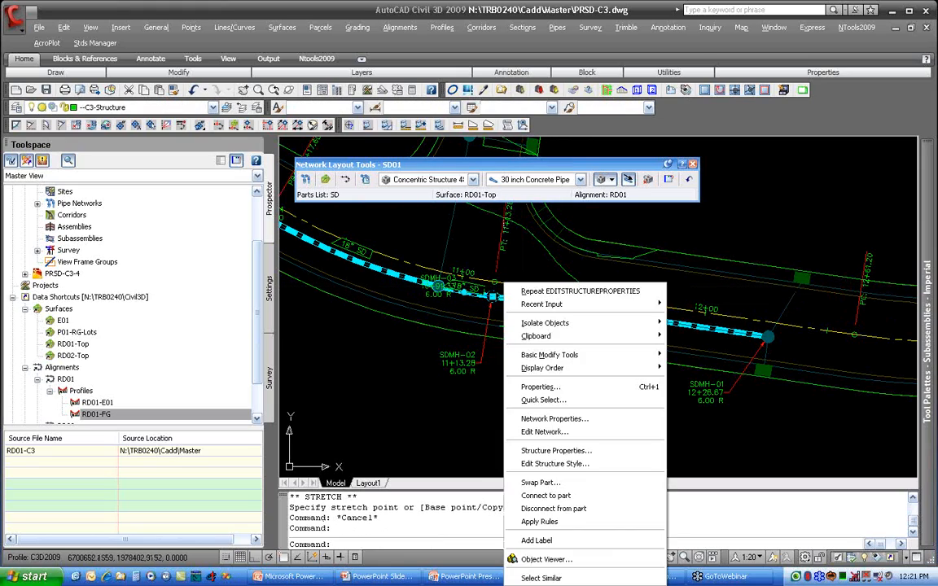
left_click(599, 482)
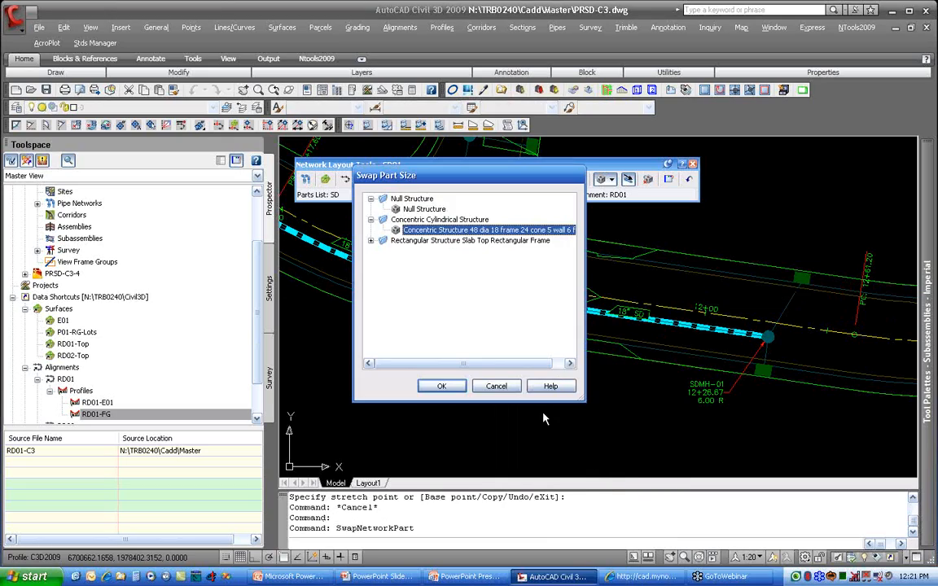
left_click(442, 388)
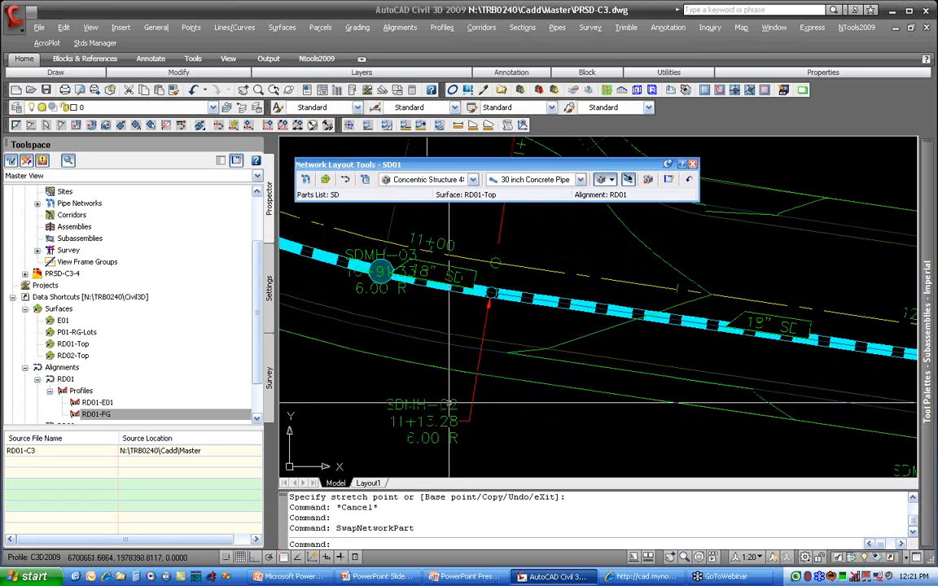
Step: Rename structure SDMH-02 as SDMH-NULL-01 in its structure properties
left_click(491, 291)
right_click(494, 285)
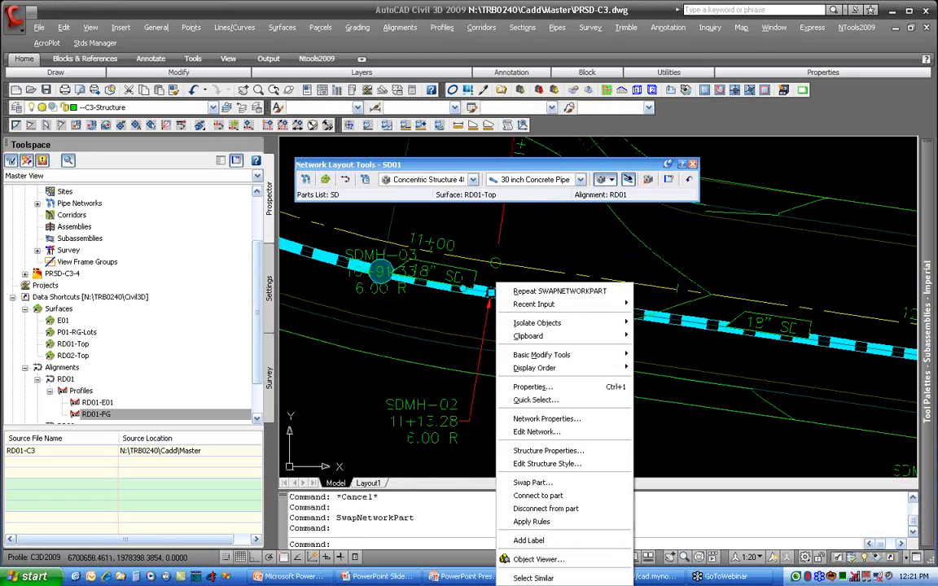
left_click(548, 450)
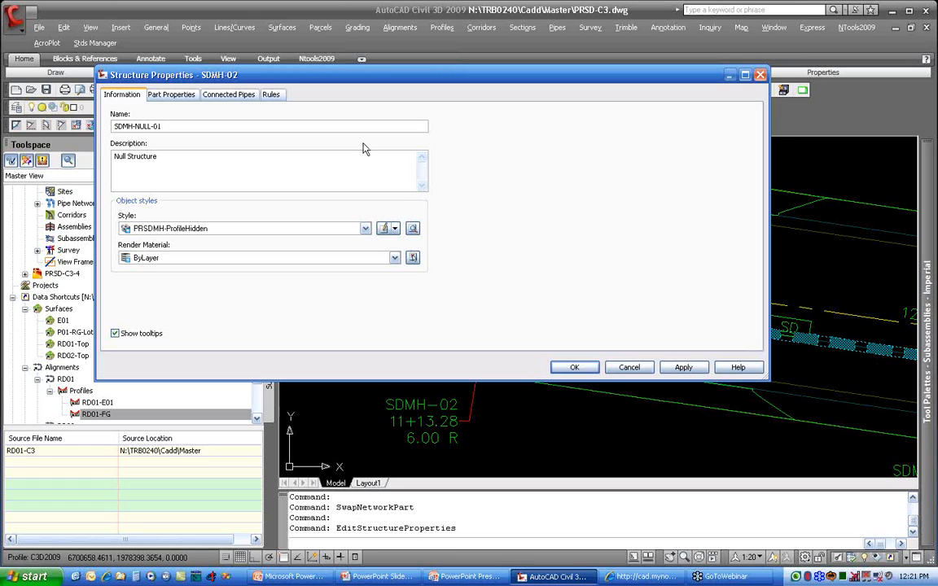
left_click(592, 370)
Step: Pull the SDMH-03 label off its structure and place it with a leader below and to the west
middle_click_drag(400, 289, 511, 299)
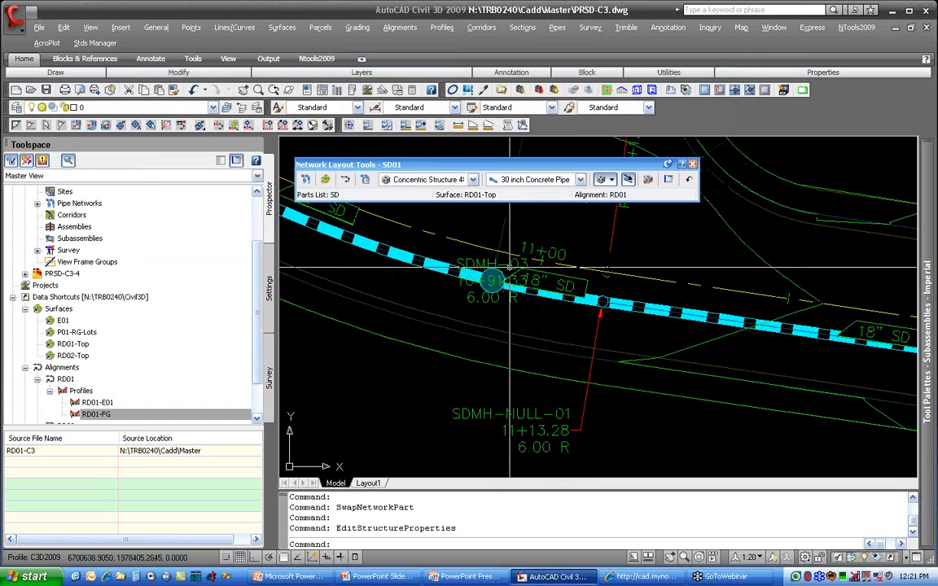
left_click(491, 280)
left_click(491, 279)
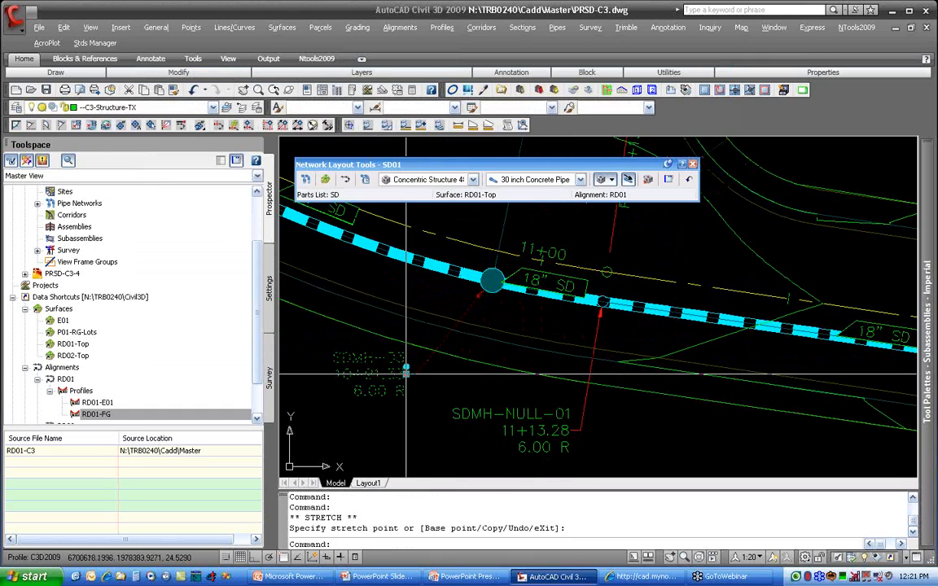
left_click(405, 371)
key("Escape")
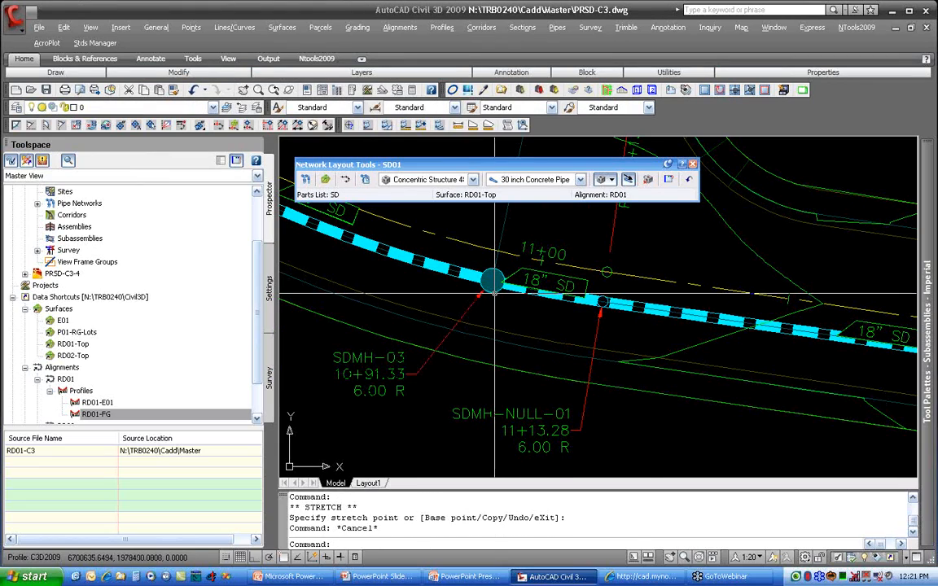
Step: Move the 18" SD label of the short pipe between SDMH-03 and SDMH-NULL-01 below the pipe with a leader
left_click(554, 295)
left_click(546, 297)
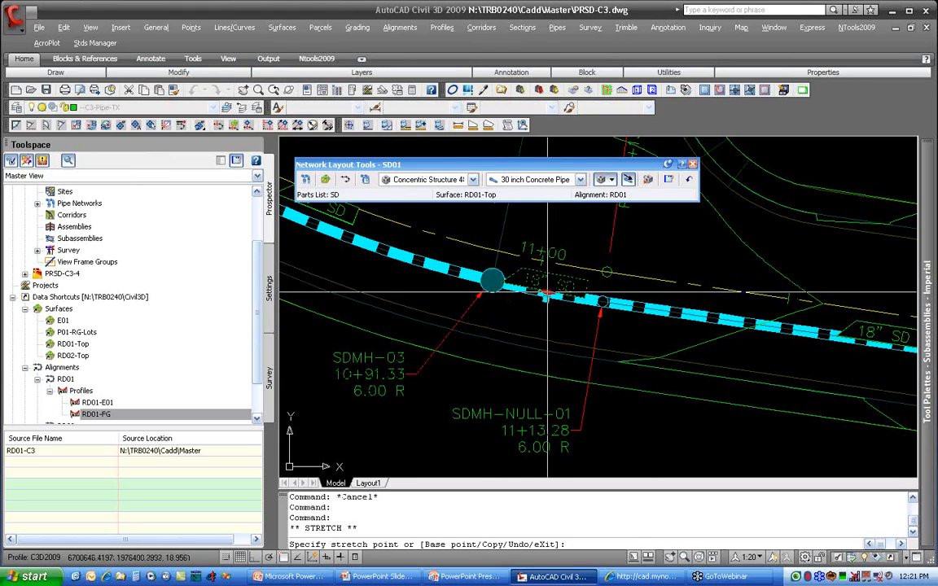
key("Escape")
left_click(545, 297)
left_click(519, 319)
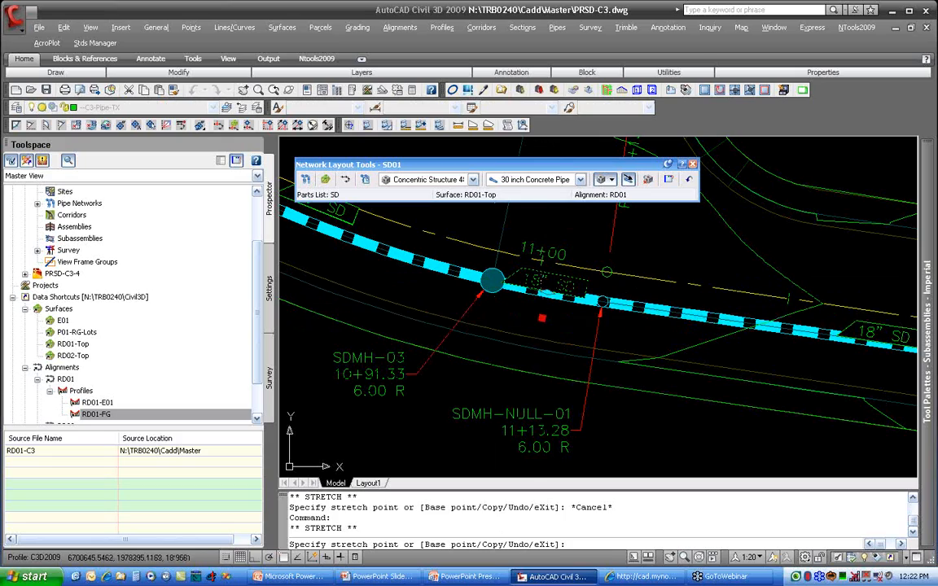
key("Escape")
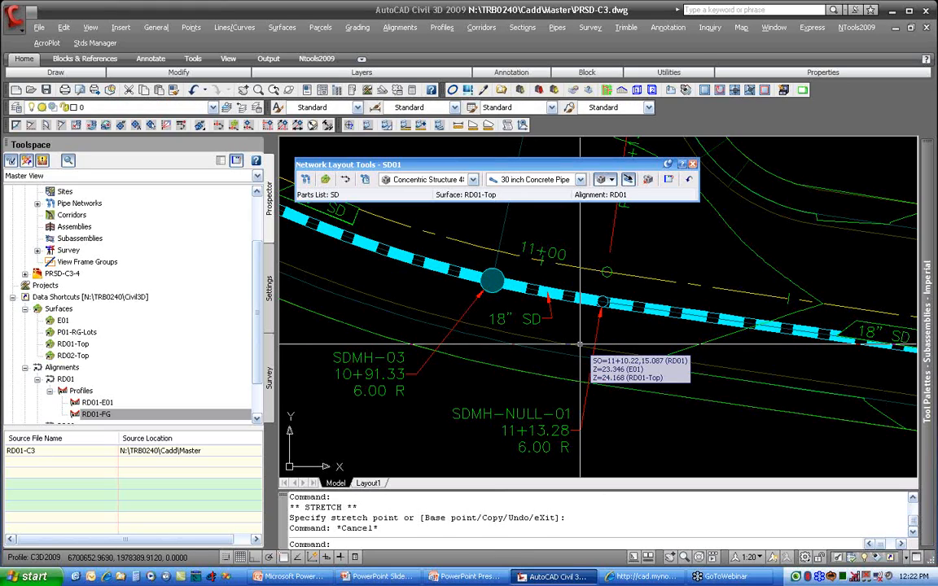
Step: Swap the SDMH-04 part for a Null Structure
mouse_move(490, 321)
middle_mouse_down()
mouse_move(760, 376)
mouse_move(864, 487)
middle_mouse_up()
left_click(505, 304)
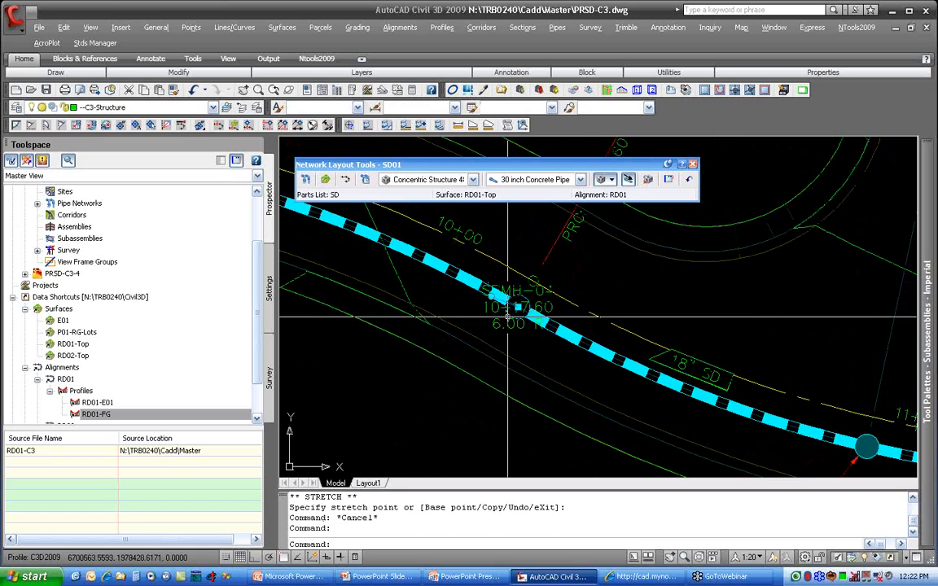
right_click(508, 306)
left_click(552, 214)
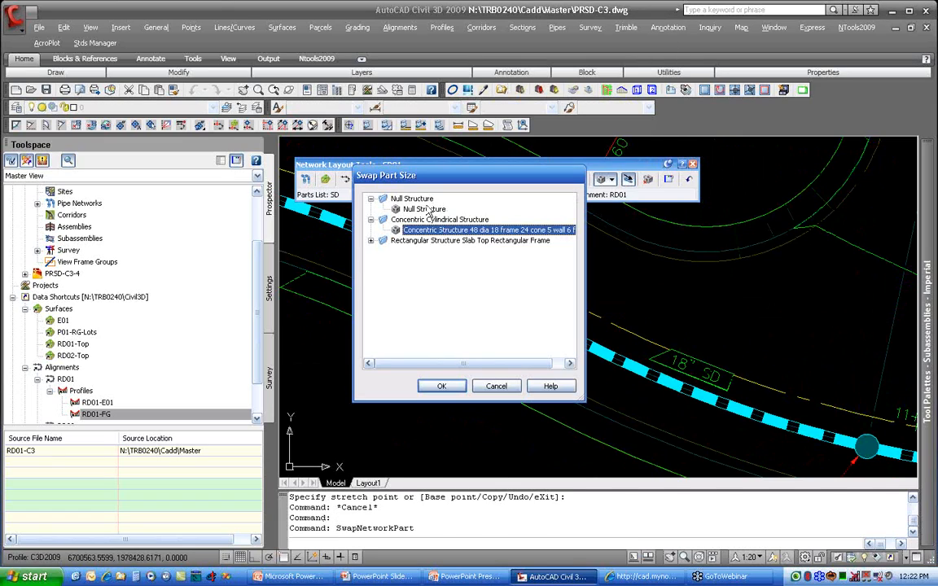
left_click(462, 392)
Step: Swap the SDMH-05 part for a Null Structure
middle_click_drag(433, 293, 737, 392)
middle_click_drag(456, 307, 751, 381)
middle_click_drag(489, 353, 758, 293)
left_click(492, 287)
left_click(499, 287)
left_click(495, 282)
right_click(513, 284)
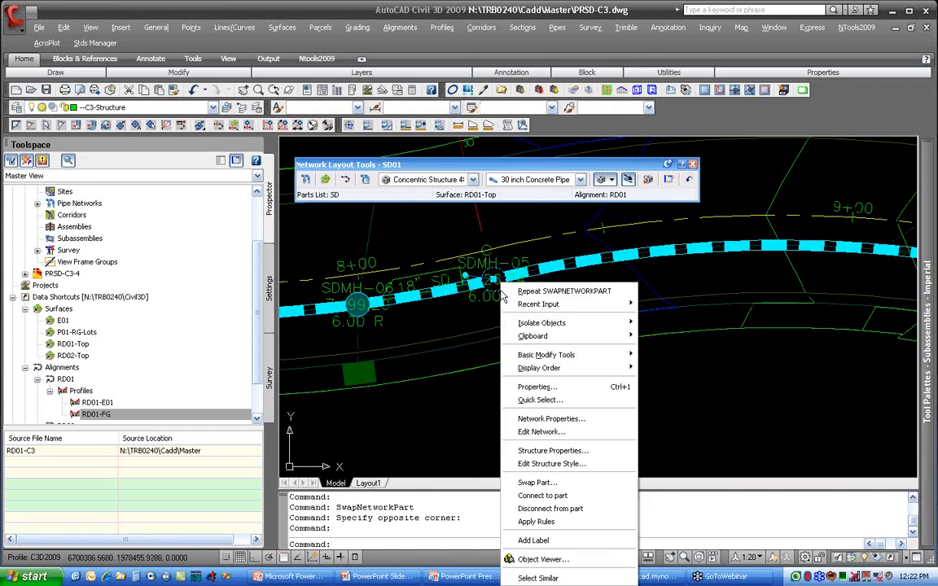
left_click(537, 483)
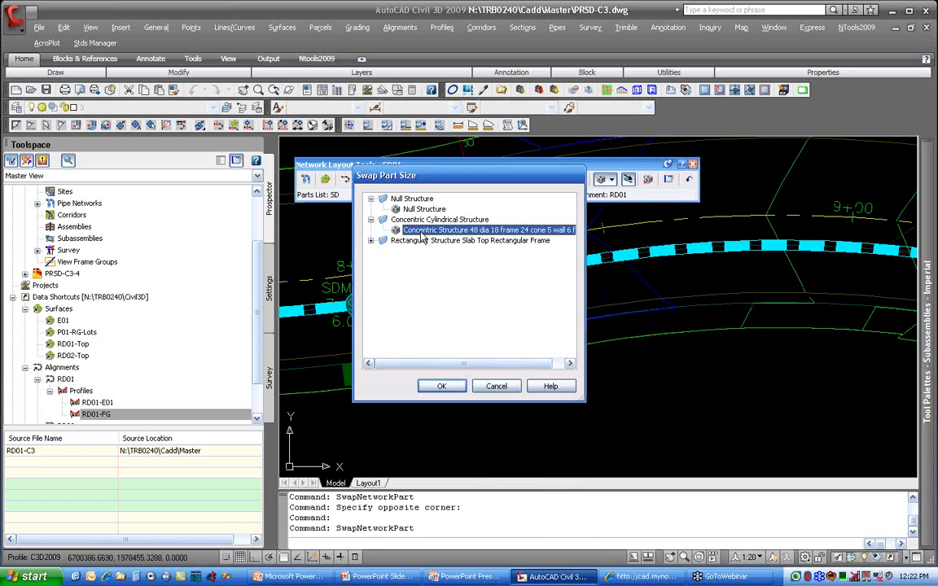
left_click(463, 388)
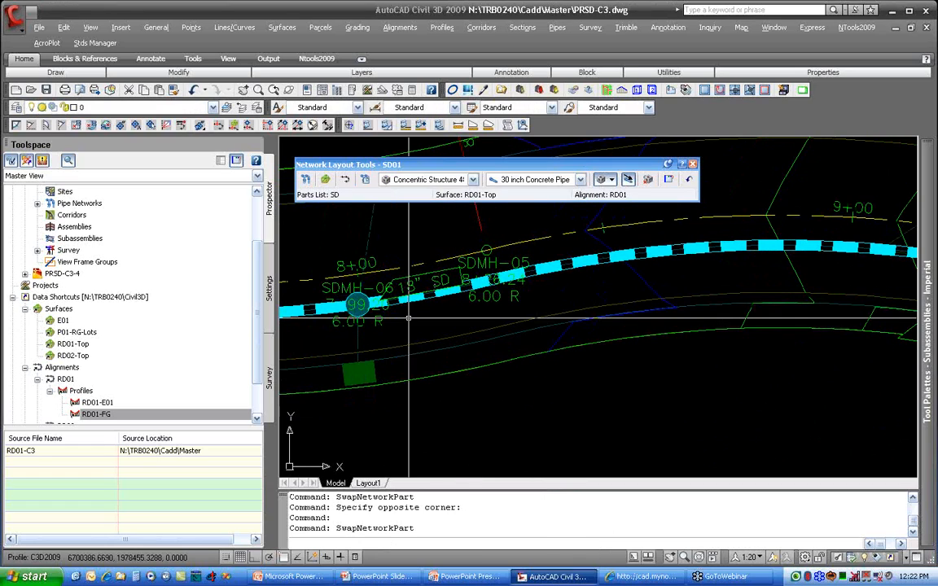
Step: Enlarge the 18" pipe along the straight stretch between RD01 stations 5+03.25 and 5+94.41 to 48 inches with its diameter grip
middle_click_drag(332, 311, 590, 354)
scroll(590, 354, "down", 2)
mouse_move(413, 313)
middle_mouse_down()
mouse_move(621, 418)
mouse_move(621, 470)
middle_mouse_up()
middle_click_drag(488, 292, 484, 396)
mouse_move(548, 313)
middle_mouse_down()
mouse_move(536, 379)
mouse_move(540, 487)
middle_mouse_up()
middle_click_drag(578, 279, 534, 474)
middle_click_drag(470, 345, 481, 174)
mouse_move(500, 347)
middle_mouse_down()
mouse_move(499, 322)
mouse_move(496, 377)
middle_mouse_up()
middle_click_drag(493, 389, 528, 174)
mouse_move(496, 369)
middle_mouse_down()
mouse_move(492, 295)
mouse_move(482, 300)
middle_mouse_up()
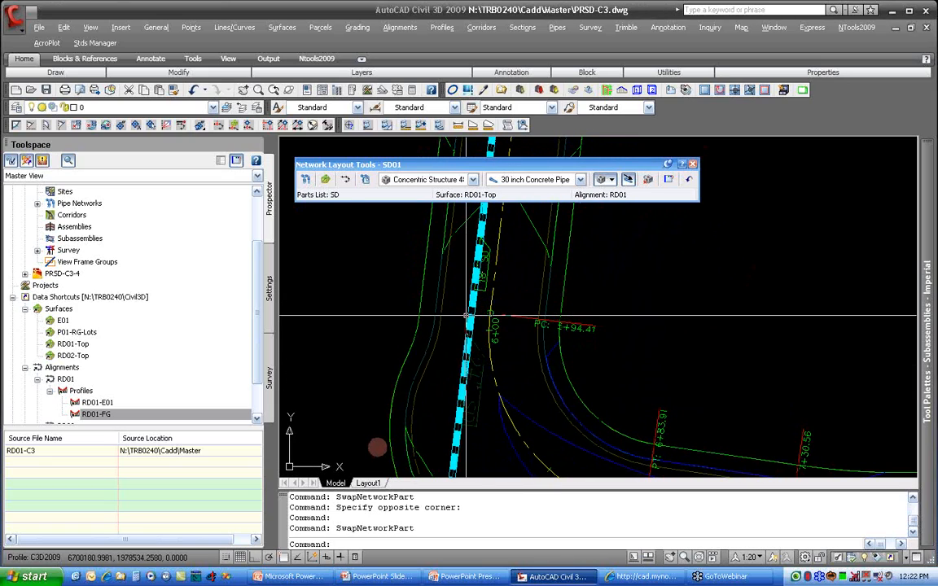
left_click(467, 314)
scroll(458, 287, "up", 5)
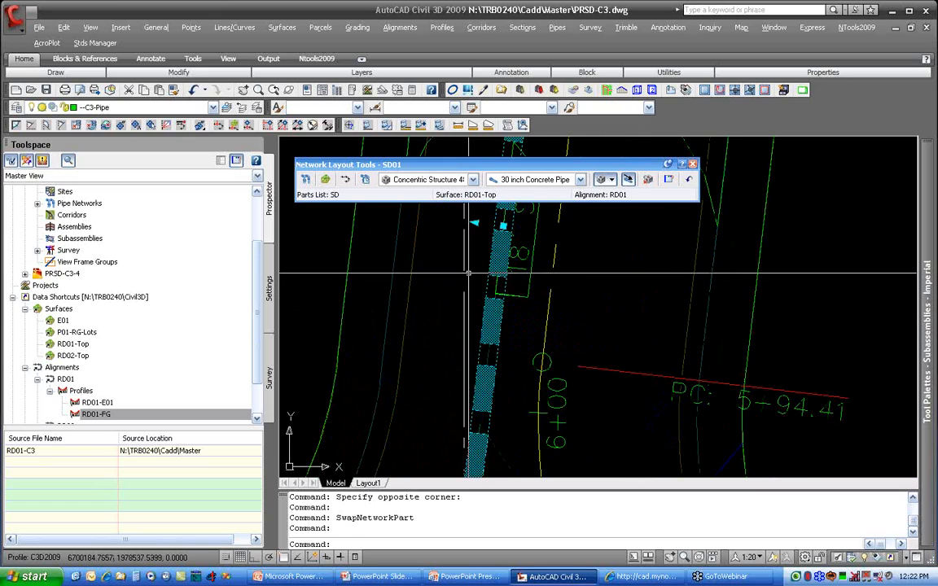
middle_click_drag(469, 273, 468, 392)
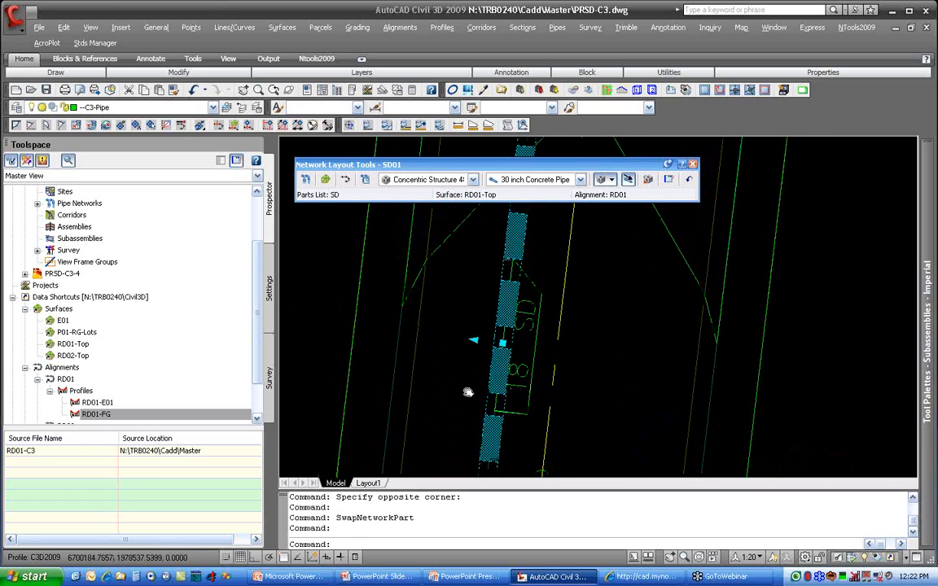
left_click(475, 340)
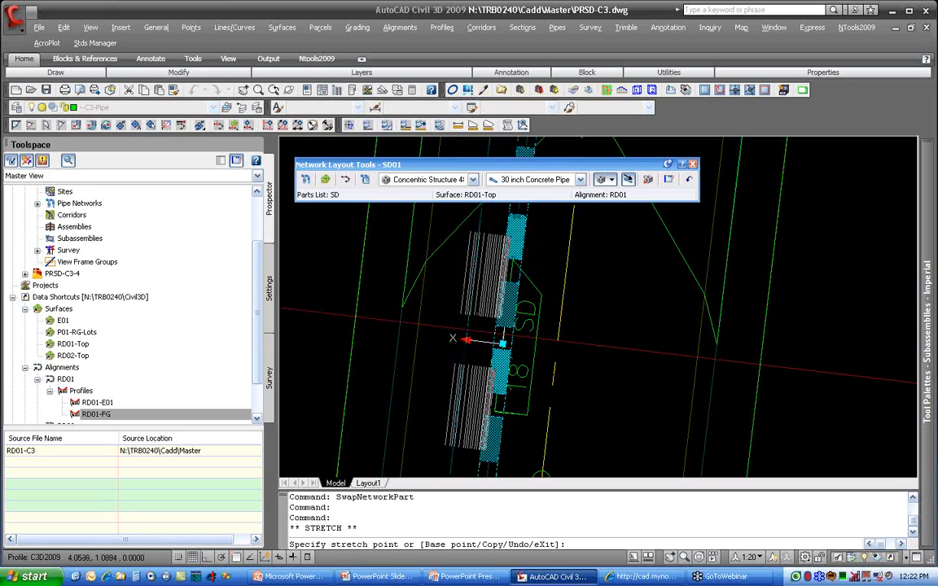
left_click(498, 340)
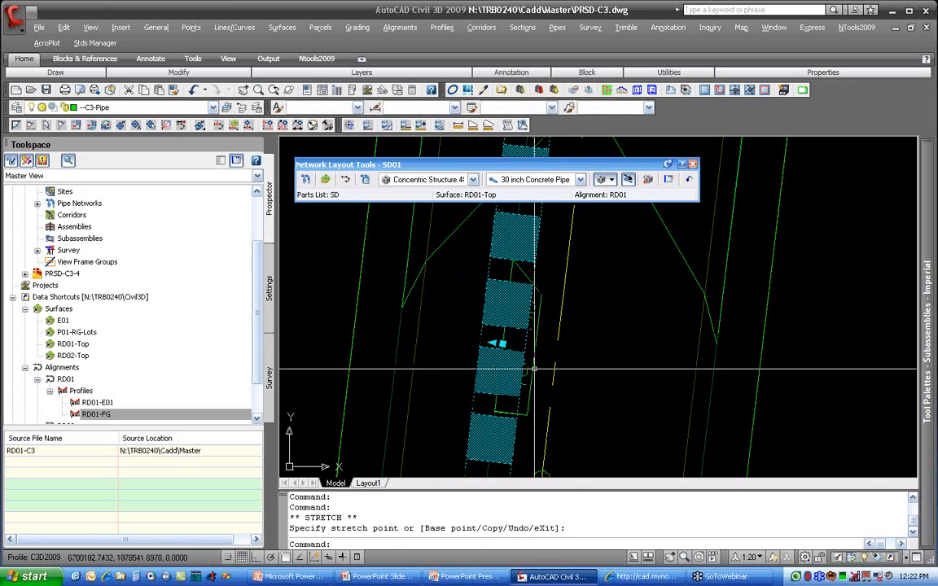
left_click(498, 341)
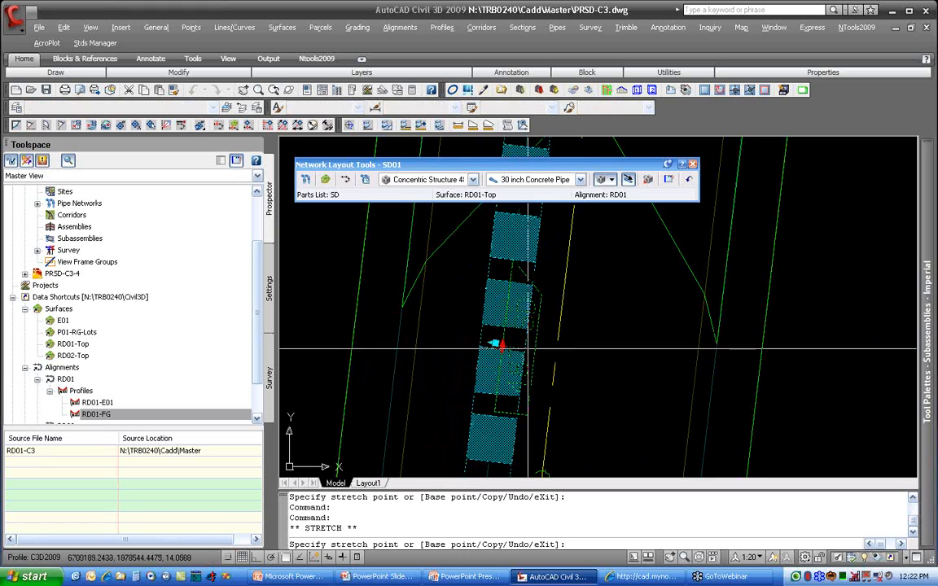
key("Escape")
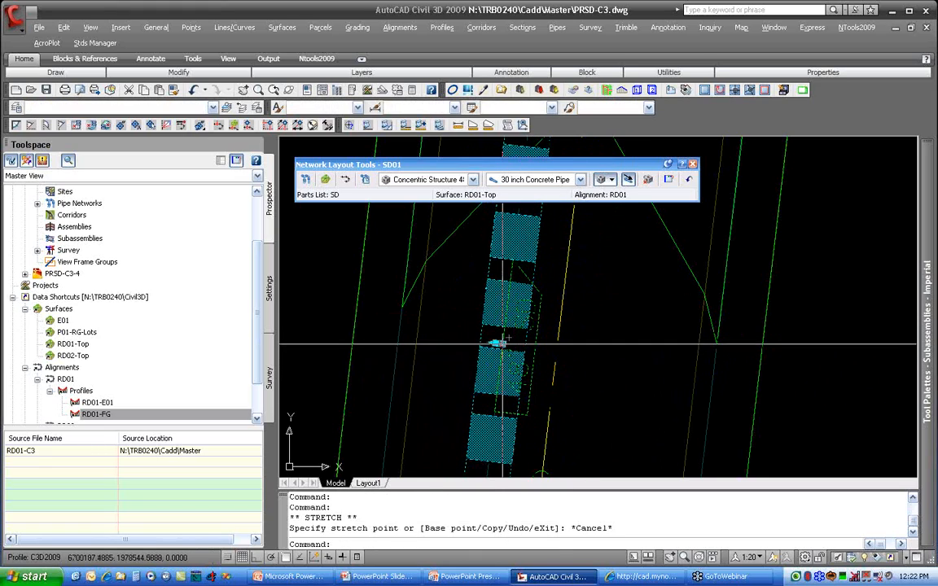
key("Escape")
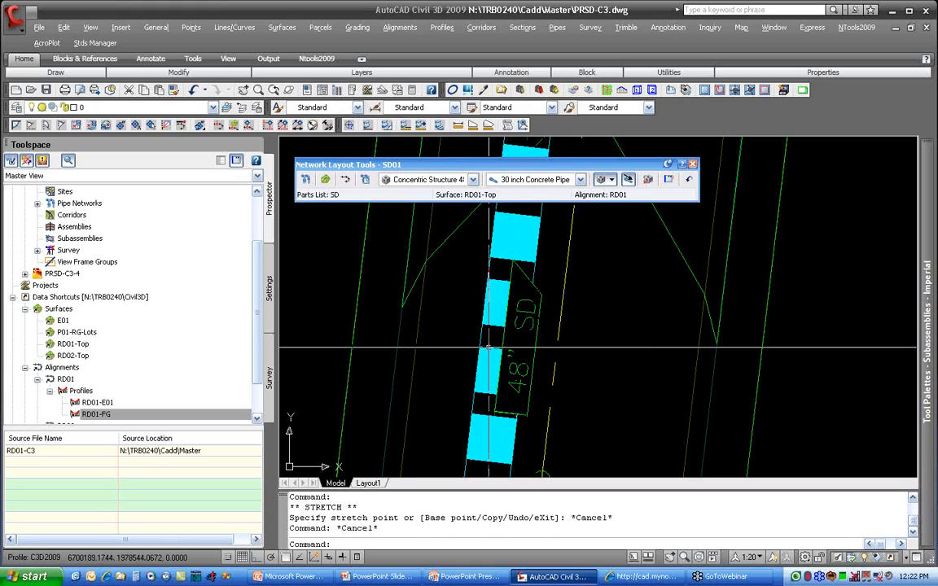
Step: Resize the straight pipe south of SDMH-09 to 24 inches with its diameter grip
left_click(480, 346)
left_click(495, 342)
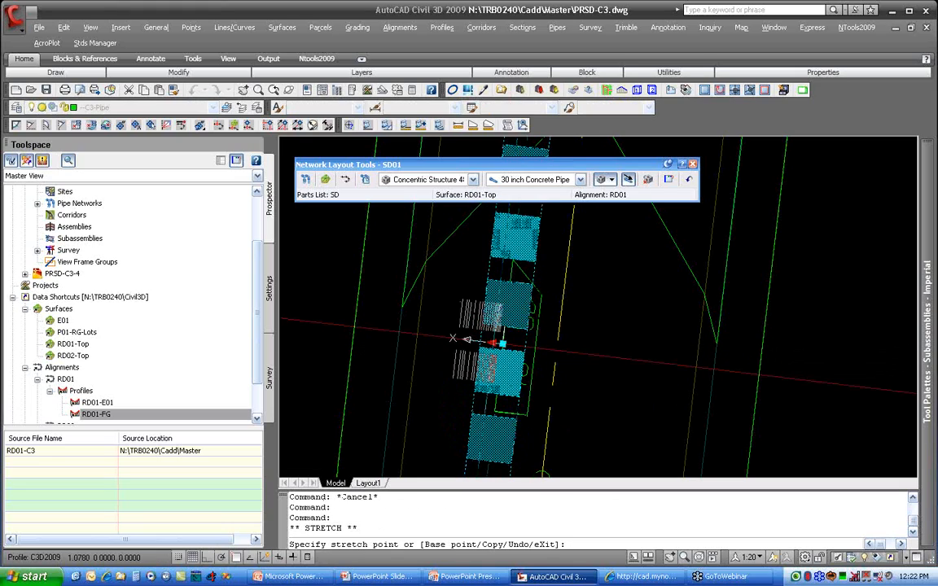
left_click(489, 343)
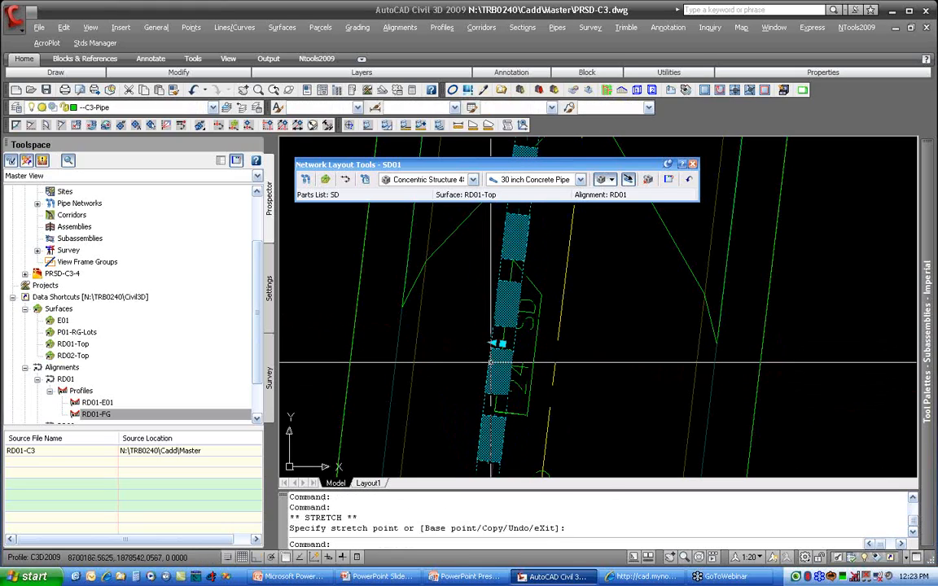
key("Escape")
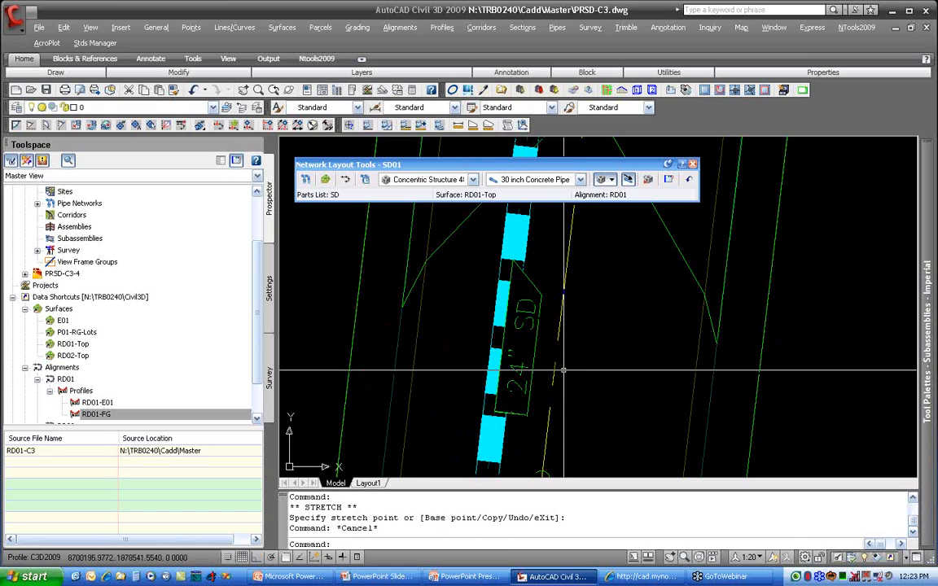
Step: Swap the 18" pipe between SDMH-09 and SDMH-10 for a 24 inch Concrete Pipe
scroll(568, 295, "down", 3)
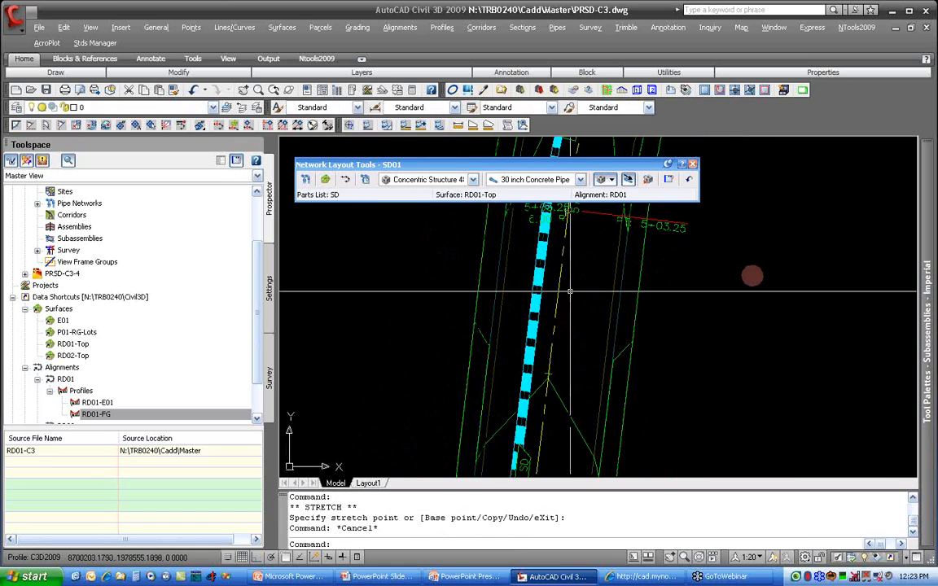
middle_click_drag(570, 292, 511, 490)
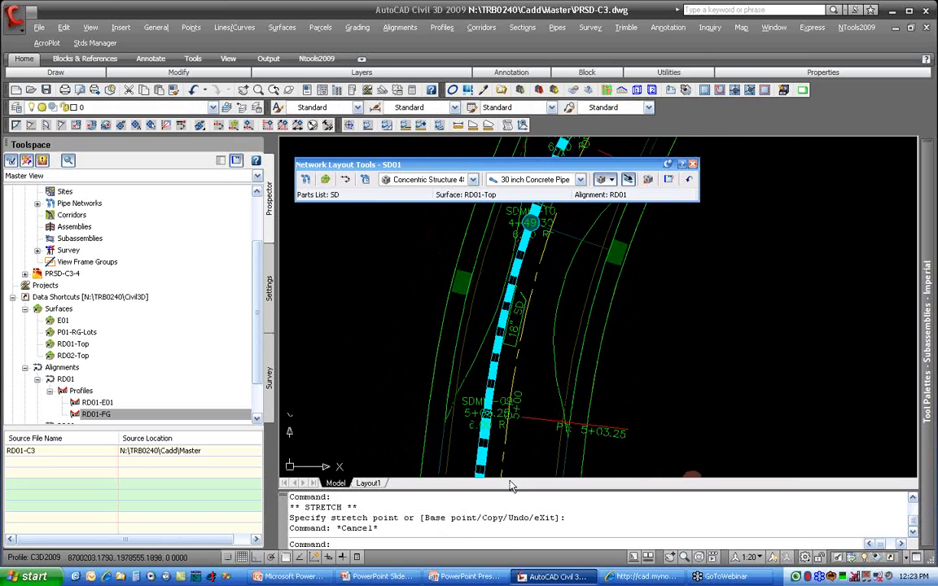
left_click(497, 364)
right_click(499, 363)
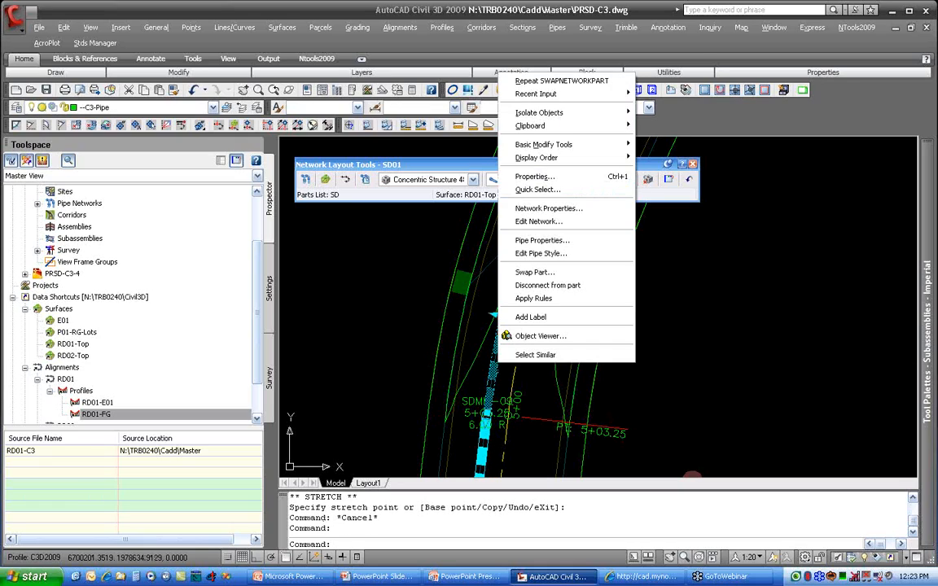
left_click(551, 274)
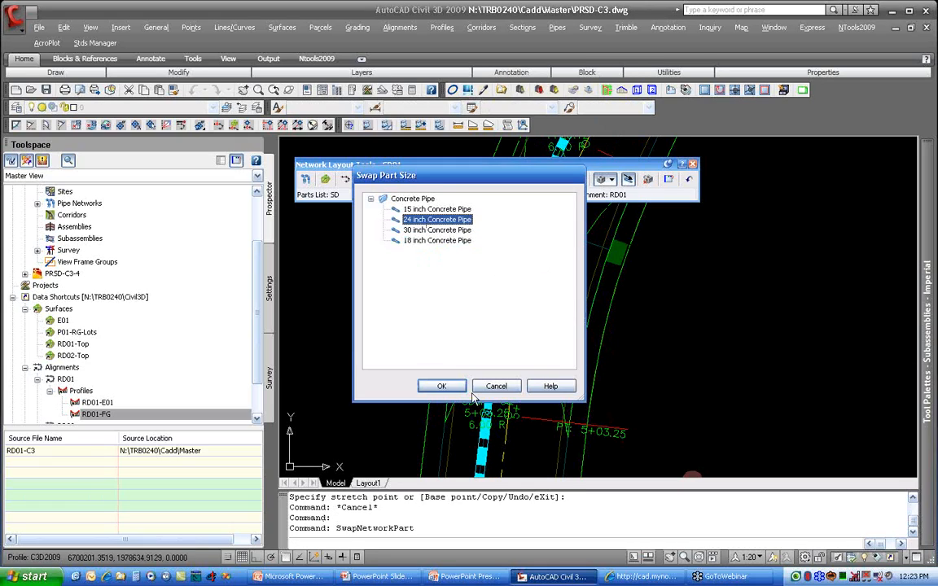
left_click(441, 388)
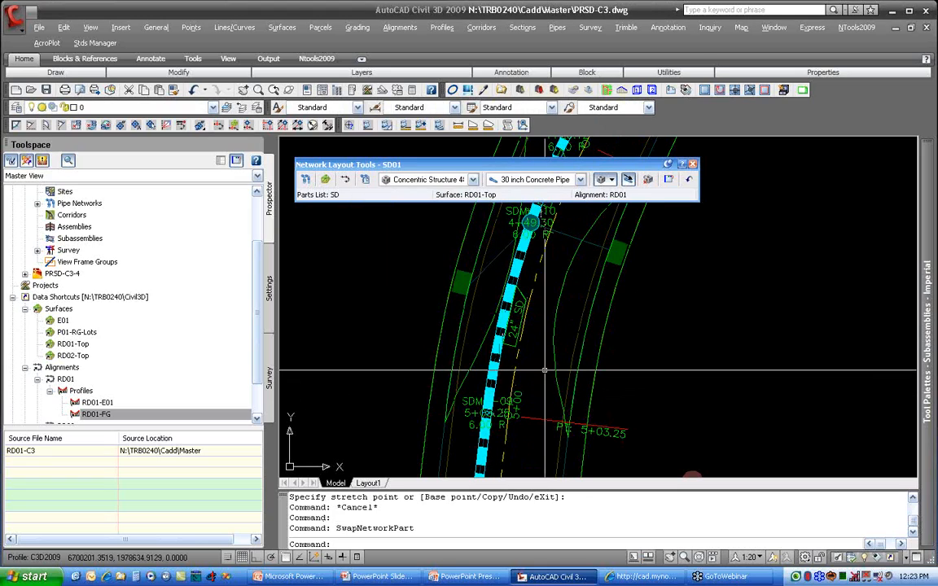
key("Escape")
scroll(516, 355, "down", 3)
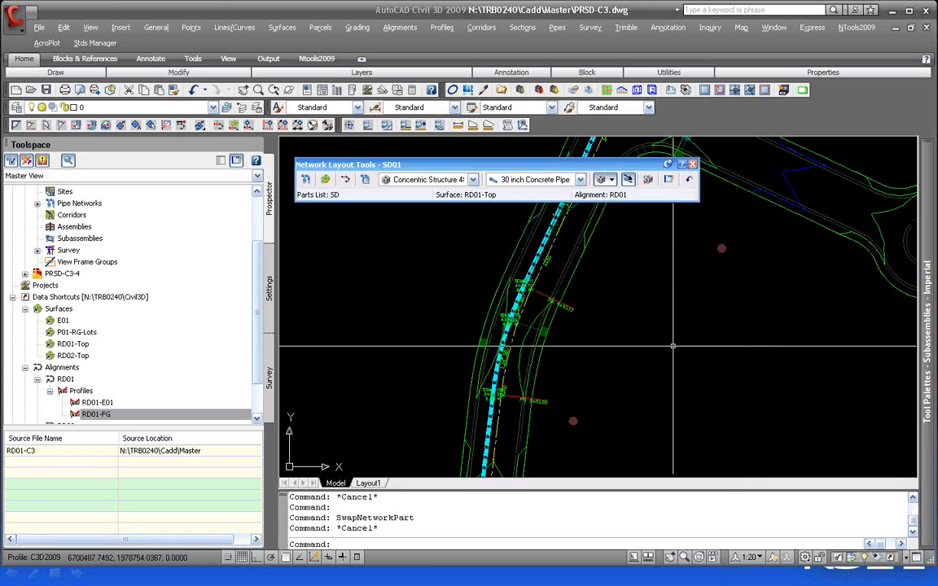
left_click(533, 278)
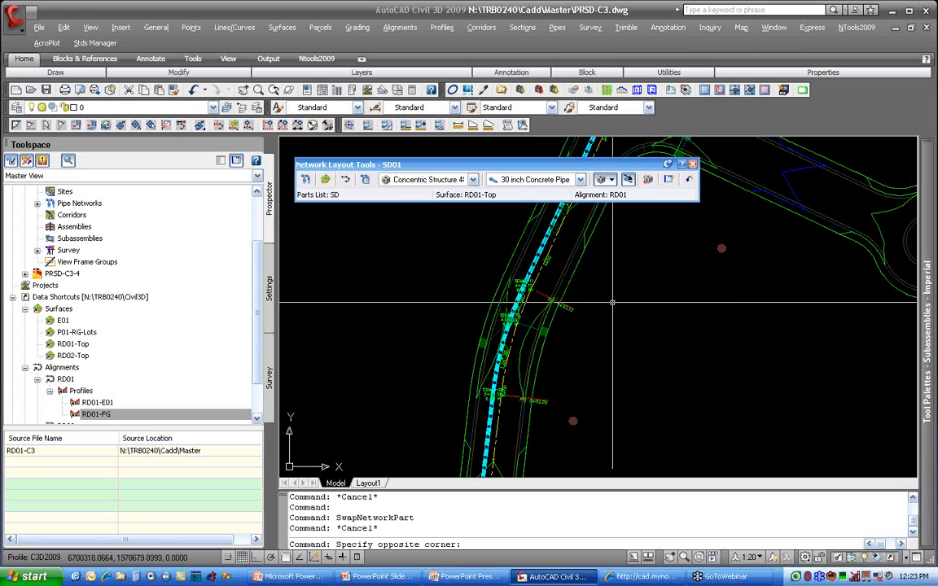
scroll(533, 277, "up", 4)
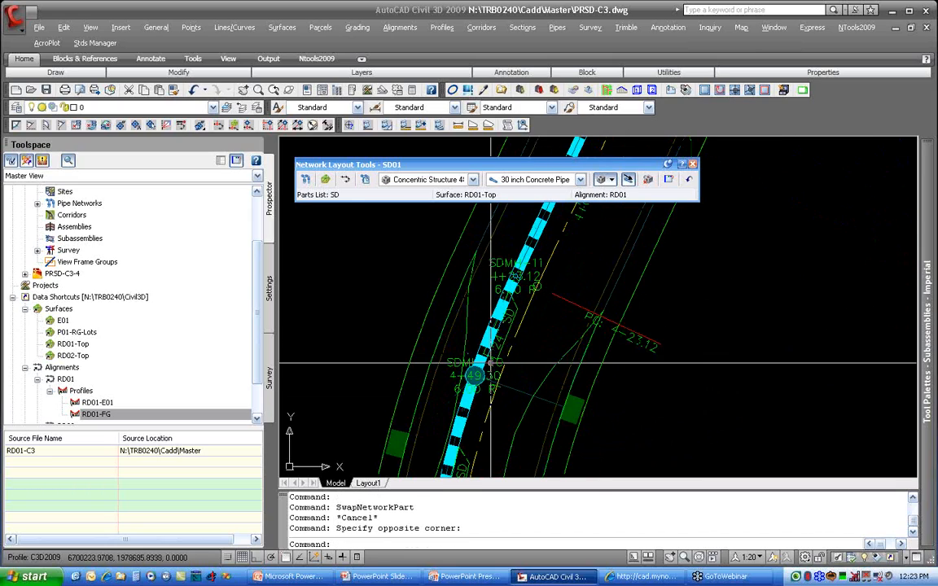
left_click(497, 329)
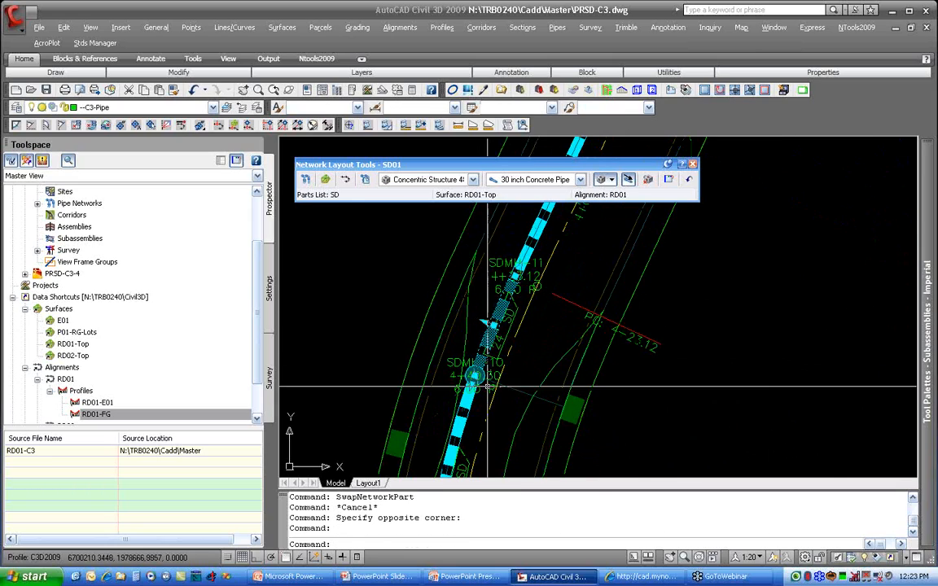
left_click(493, 326)
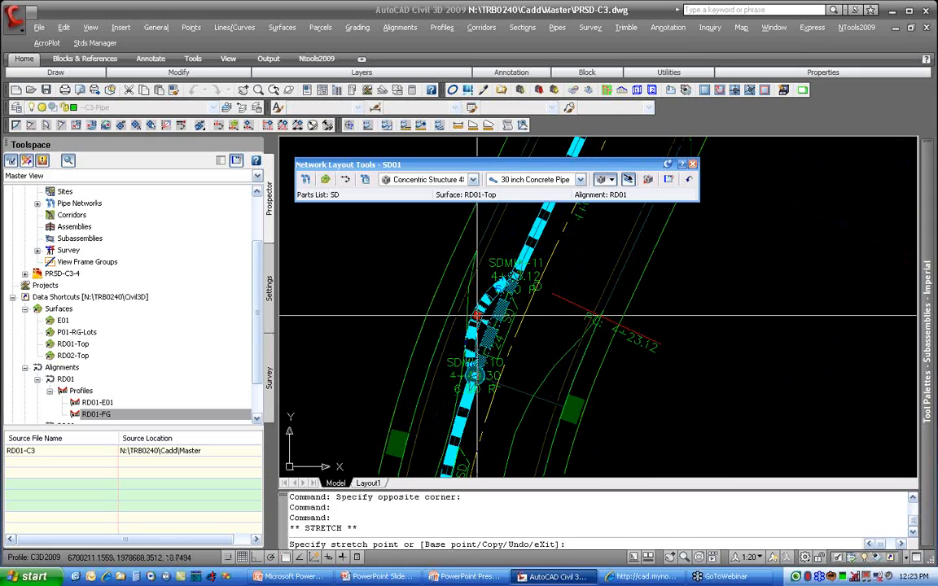
key("Escape")
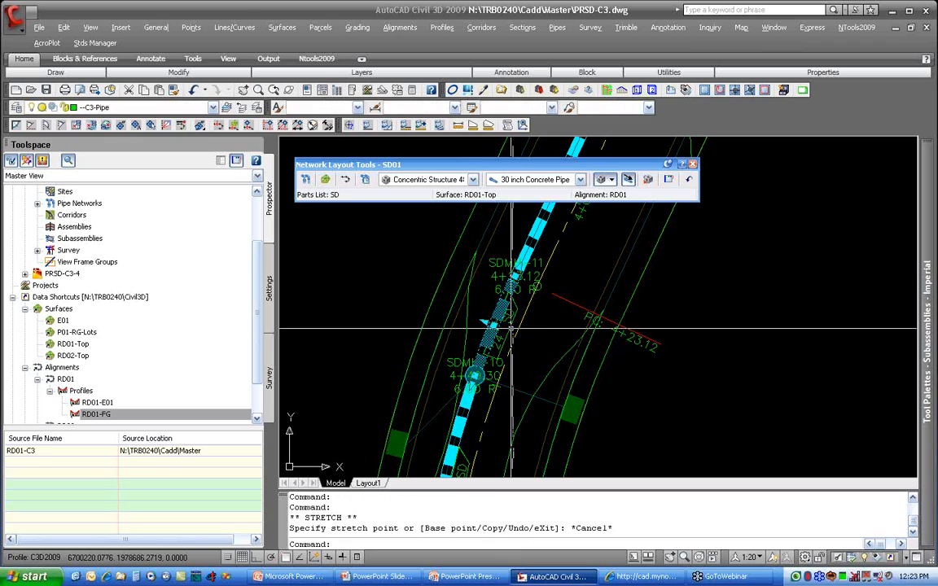
left_click(467, 370)
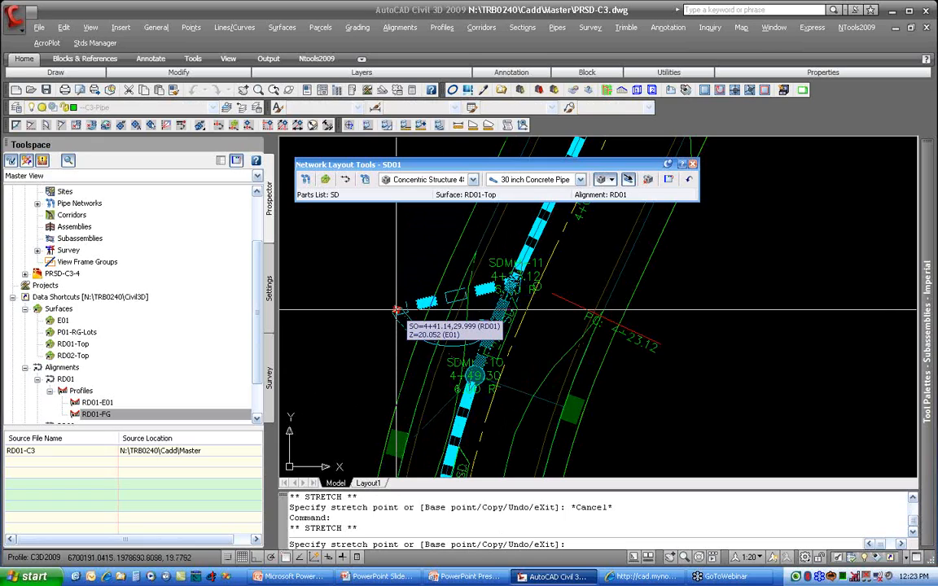
key("Escape")
key("Escape")
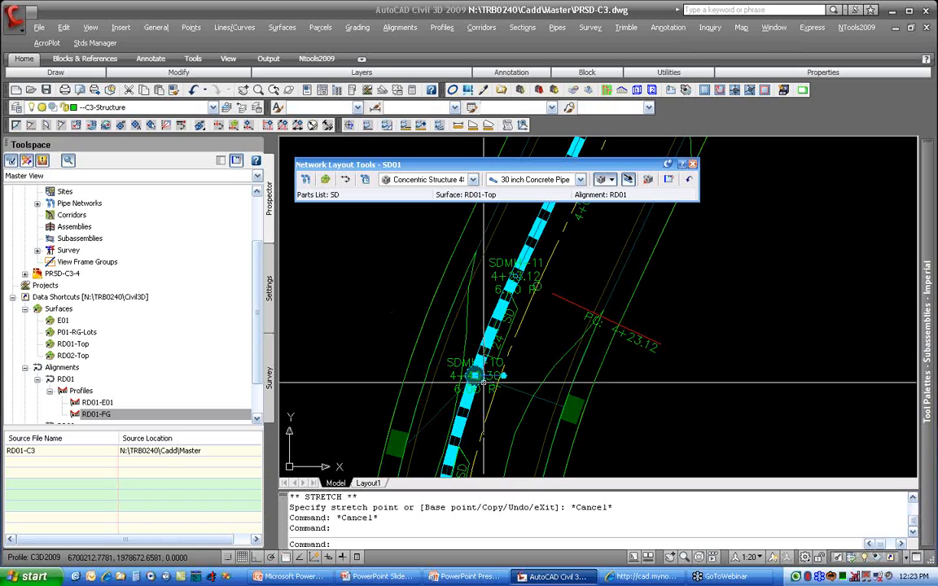
Step: Move SDMH-10 off the road to an offset of about 27 ft, and return it to its original location with the Center snap
left_click(483, 379)
left_click(483, 379)
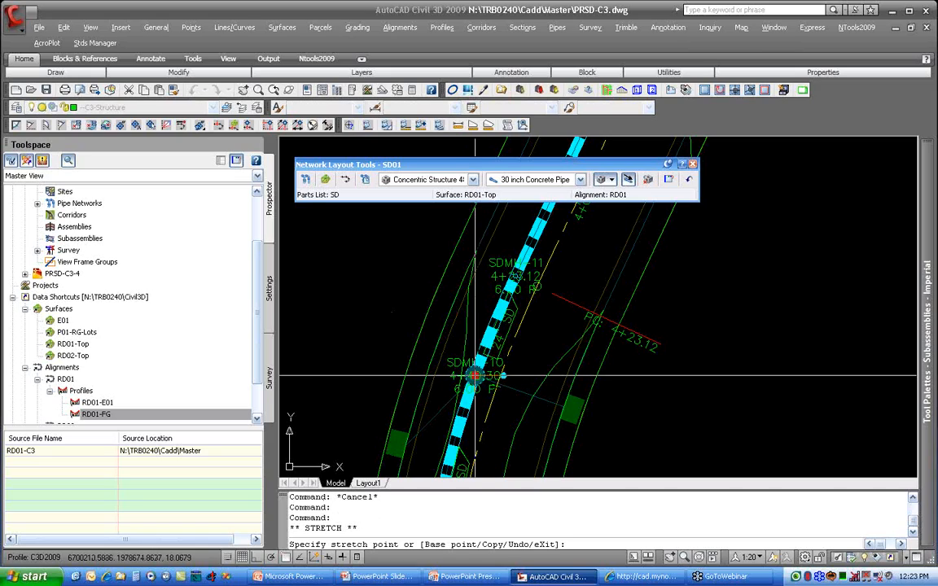
left_click(403, 339)
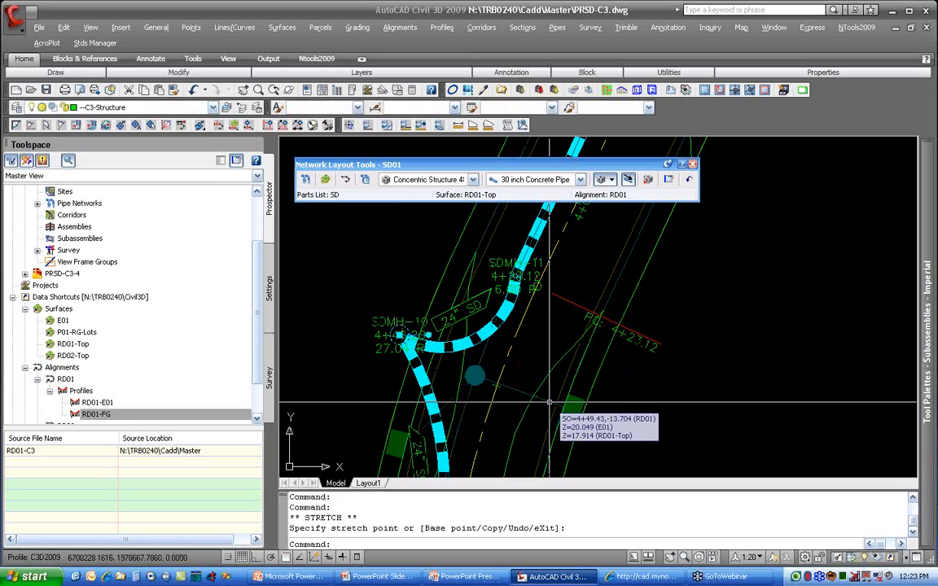
left_click(445, 360)
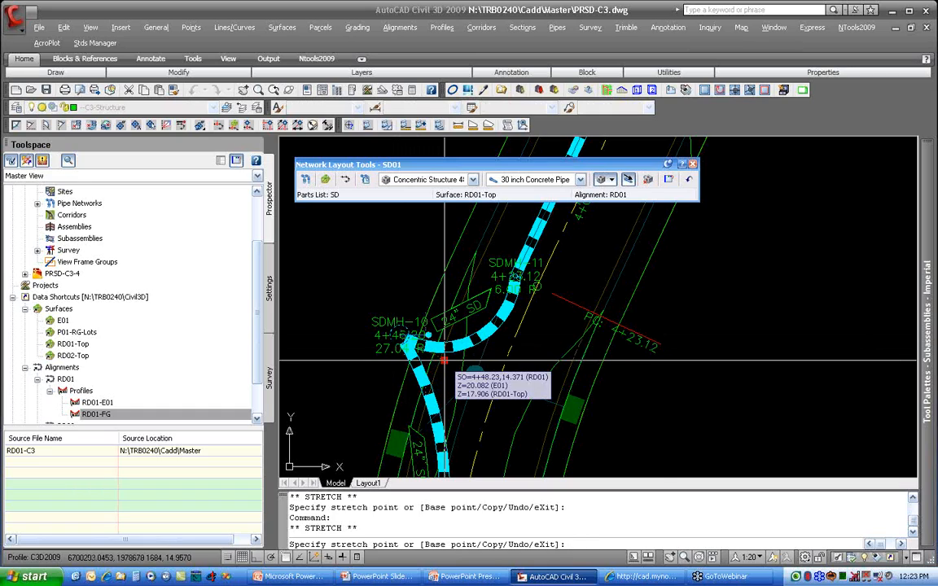
type("CEN")
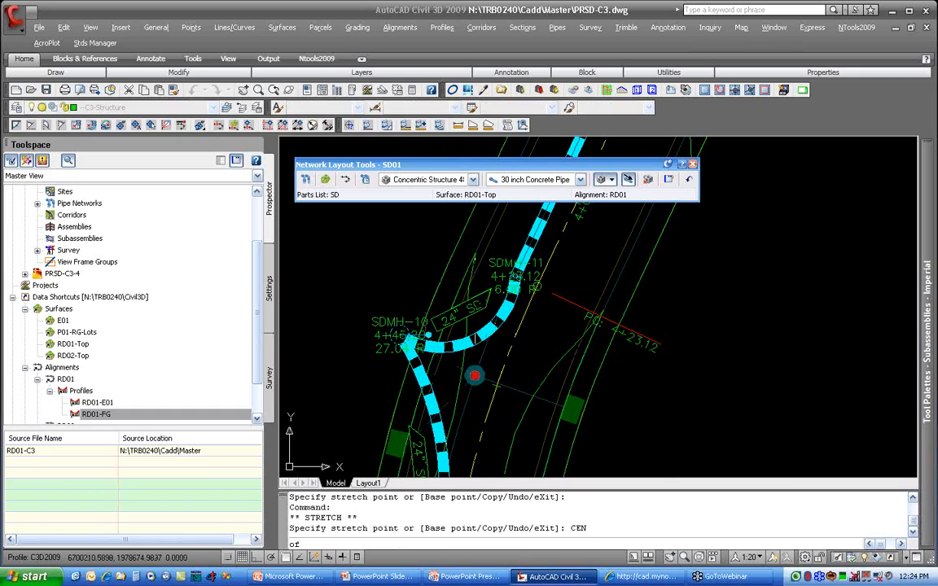
key("Return")
left_click(506, 371)
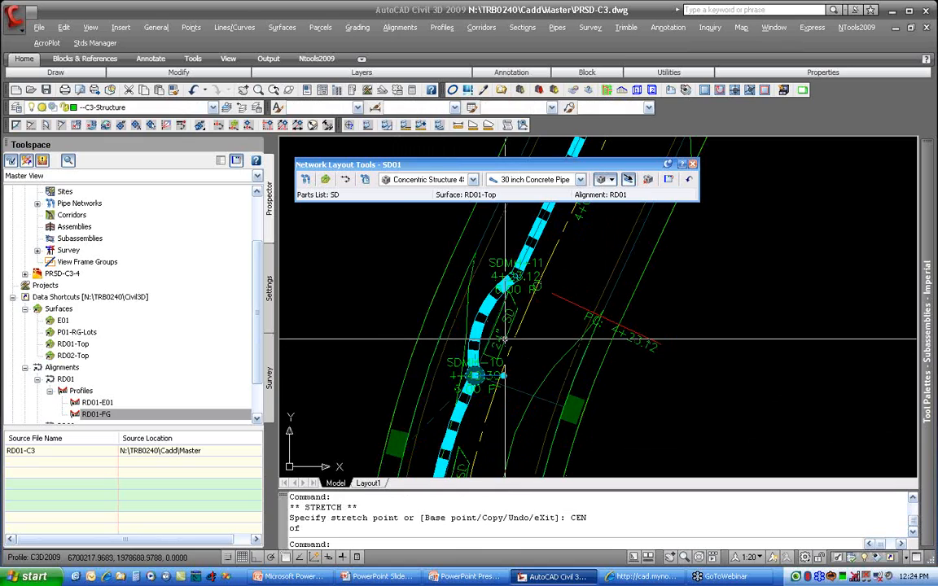
Step: Flatten the bulging curved 24" pipe between SDMH-10 and SDMH-11 by stretching its midpoint grip toward the road centerline
middle_click_drag(563, 344, 563, 335)
left_click(482, 304)
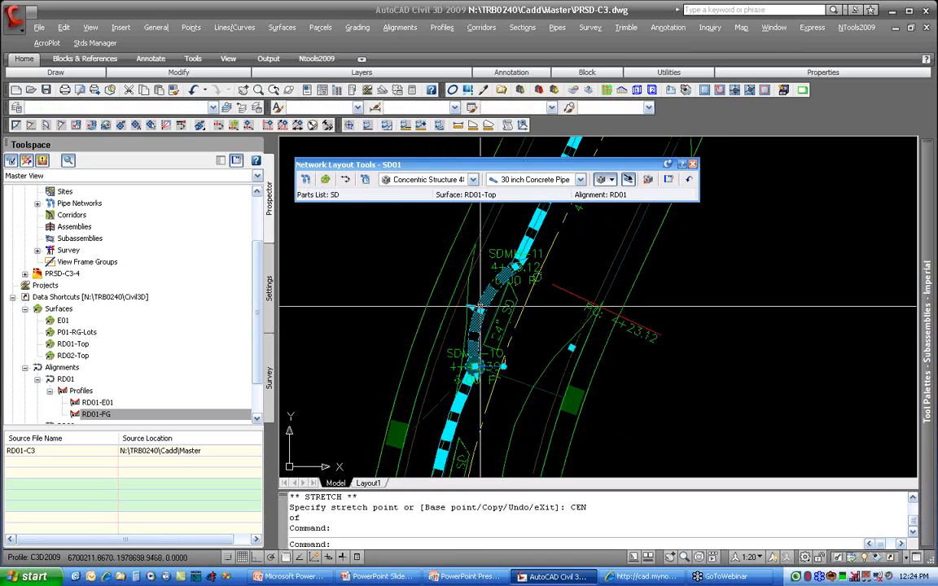
left_click(480, 310)
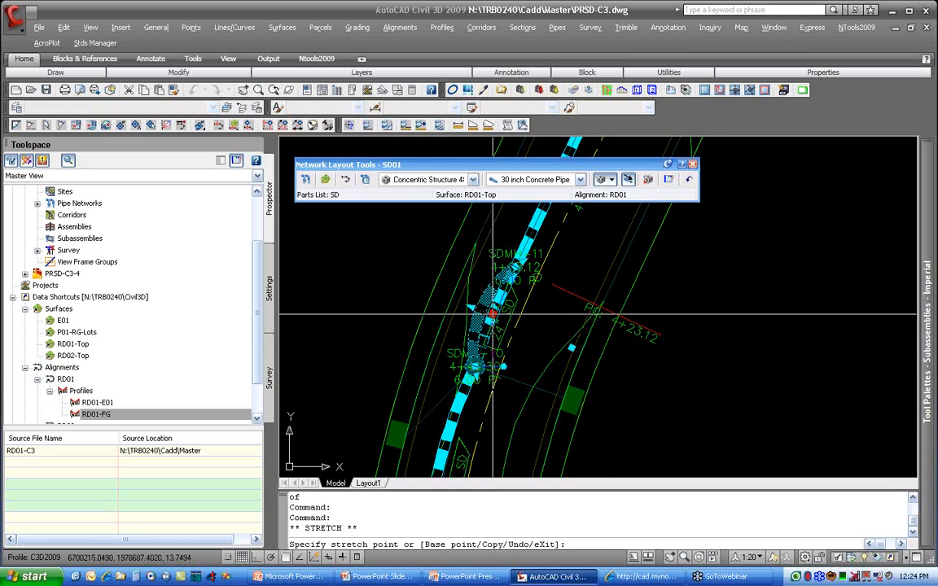
middle_click_drag(540, 338, 584, 211)
scroll(556, 377, "down", 2)
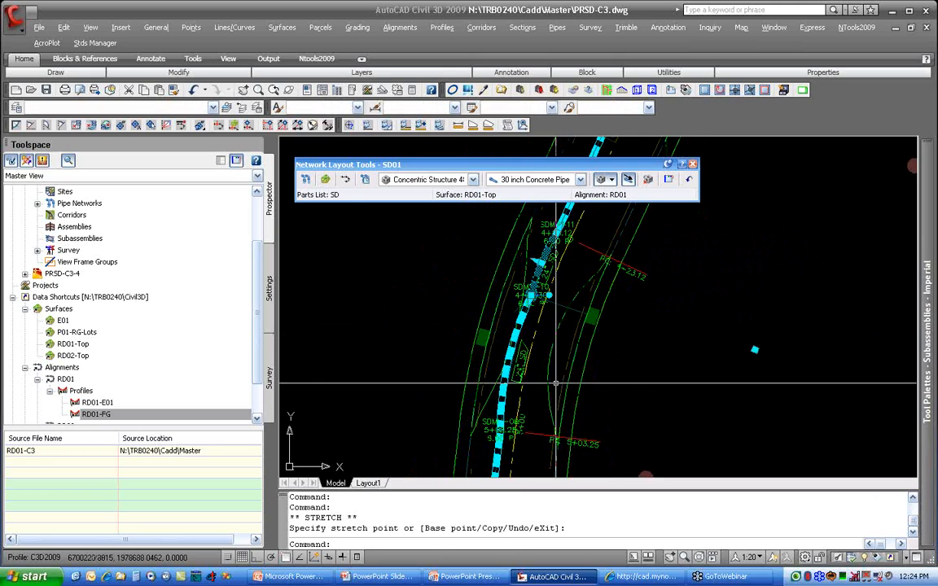
Step: Stretch the midpoint of the curved 24" pipe between SDMH-09 and SDMH-10 slightly toward the centerline using the Nearest snap
scroll(509, 359, "up", 4)
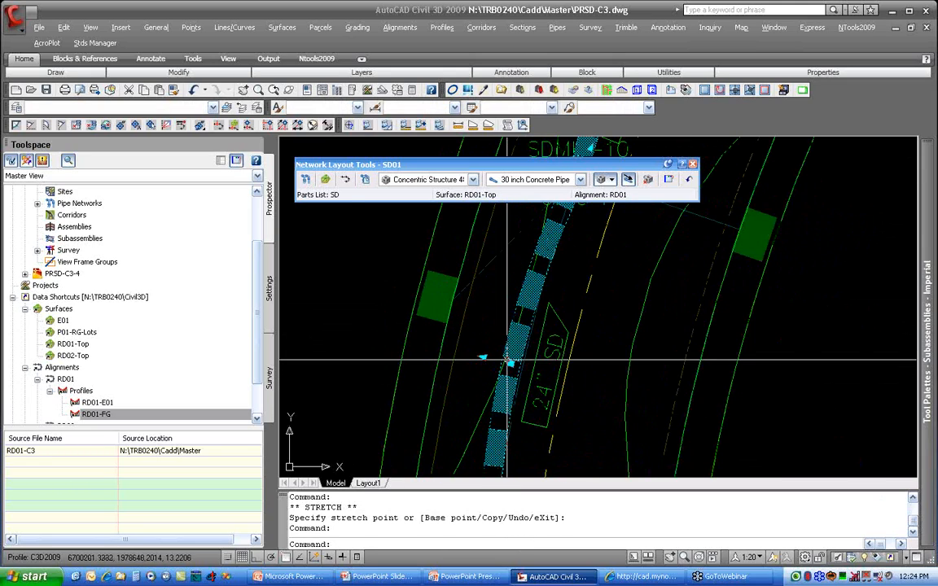
left_click(510, 364)
type("NEA")
key("Return")
left_click(521, 367)
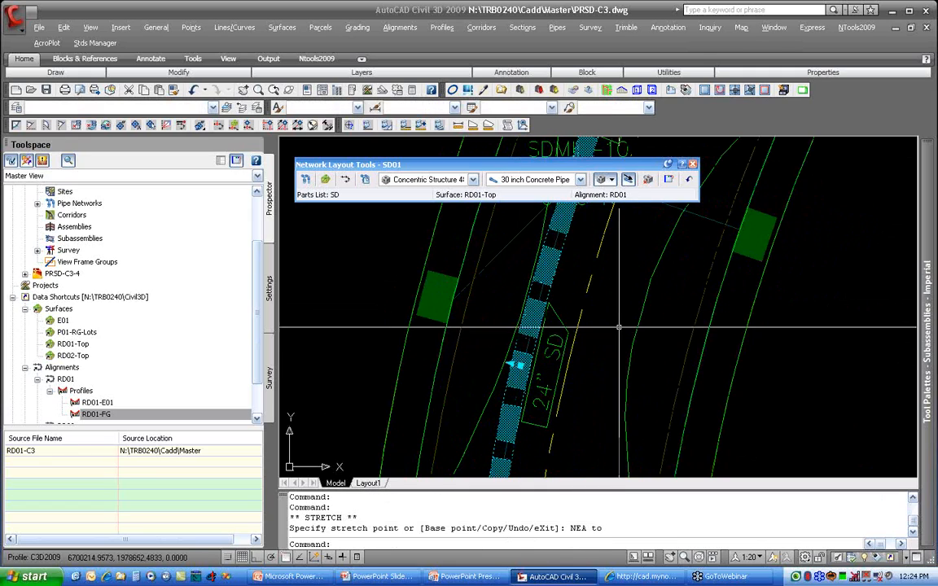
key("Escape")
Step: Close the Network Layout Tools for SD01
scroll(636, 313, "down", 2)
scroll(599, 227, "down", 4)
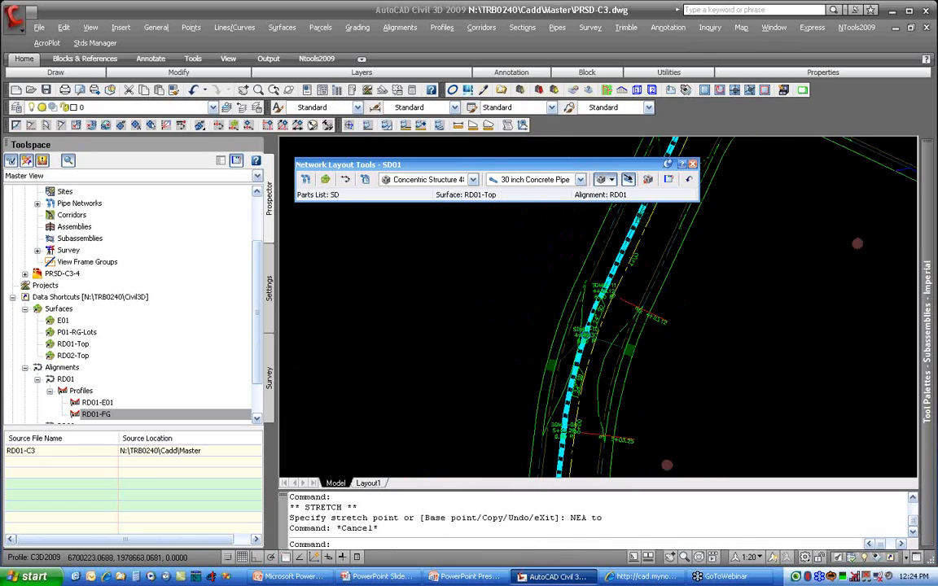
middle_click_drag(538, 317, 535, 284)
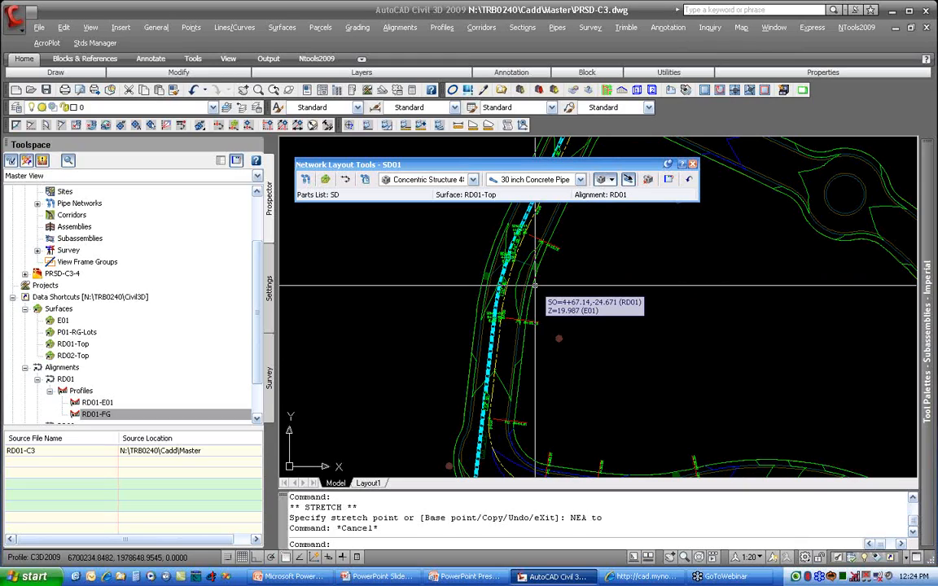
scroll(535, 285, "down", 4)
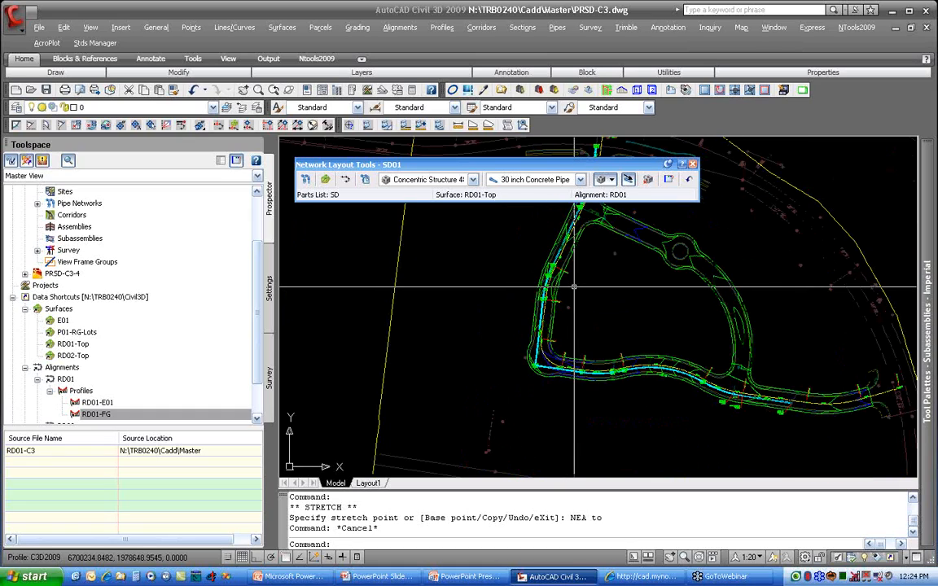
left_click(693, 166)
Step: Set up a new profile view for alignment RD01 with the 50x5 style, automatic station range and both RD01 profiles drawn
middle_click_drag(735, 222, 542, 279)
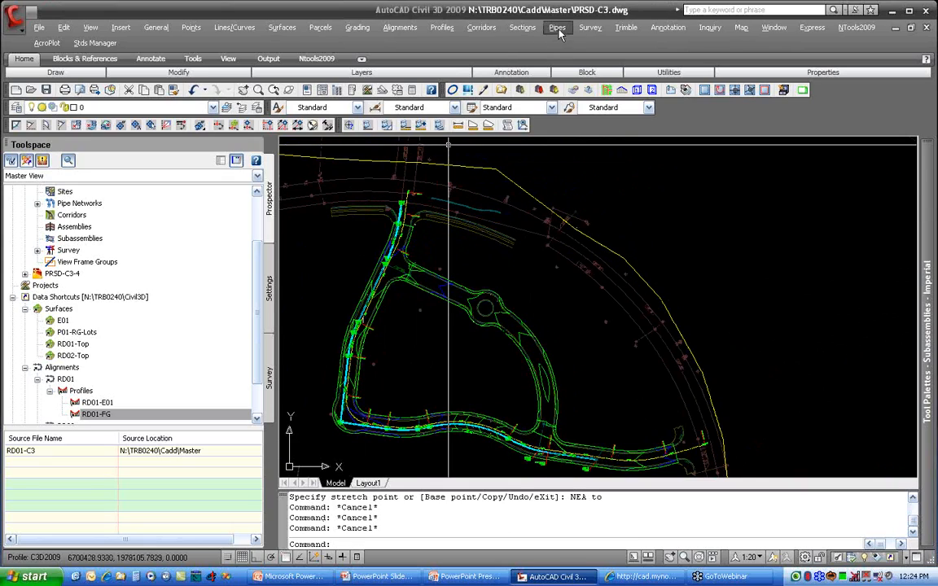
left_click(442, 28)
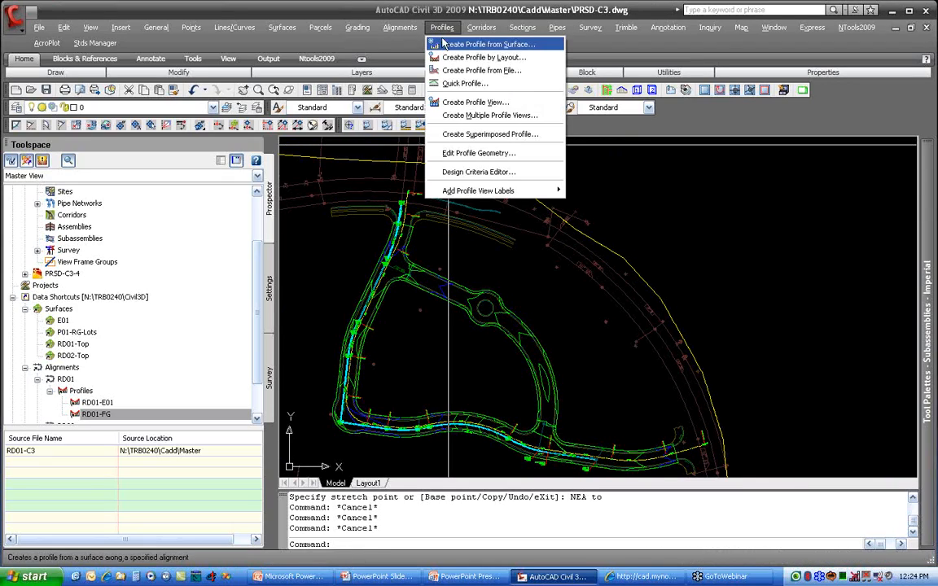
left_click(472, 102)
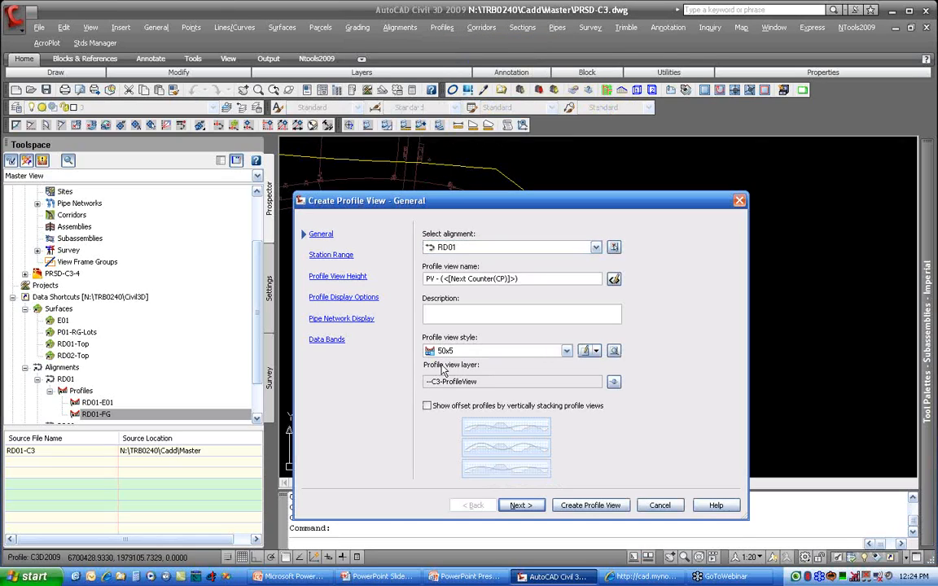
left_click(516, 505)
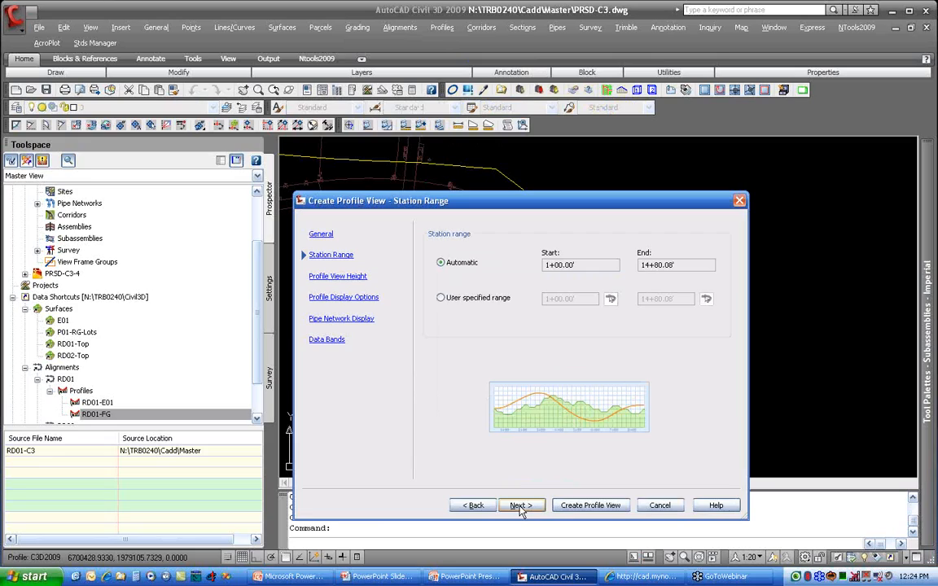
left_click(520, 508)
left_click(520, 506)
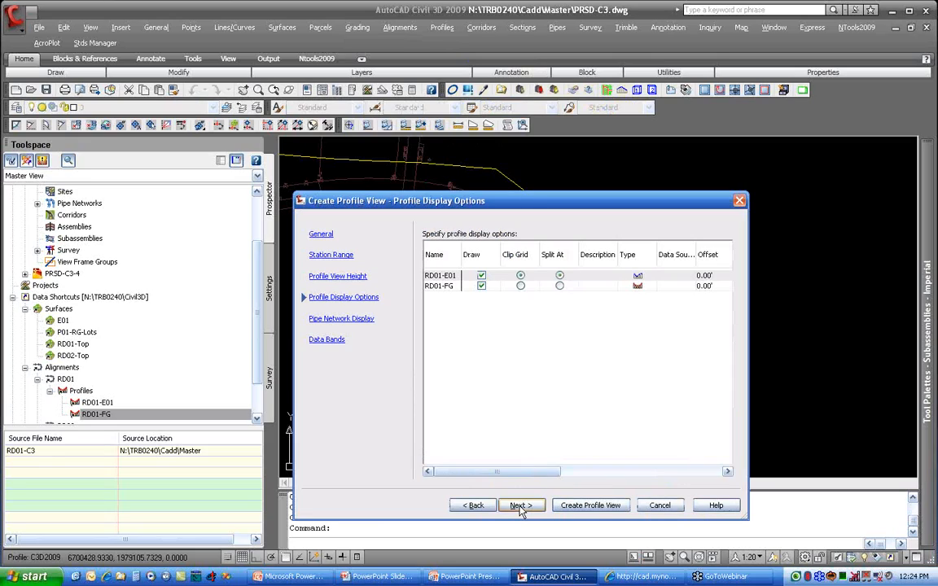
left_click_drag(520, 472, 605, 471)
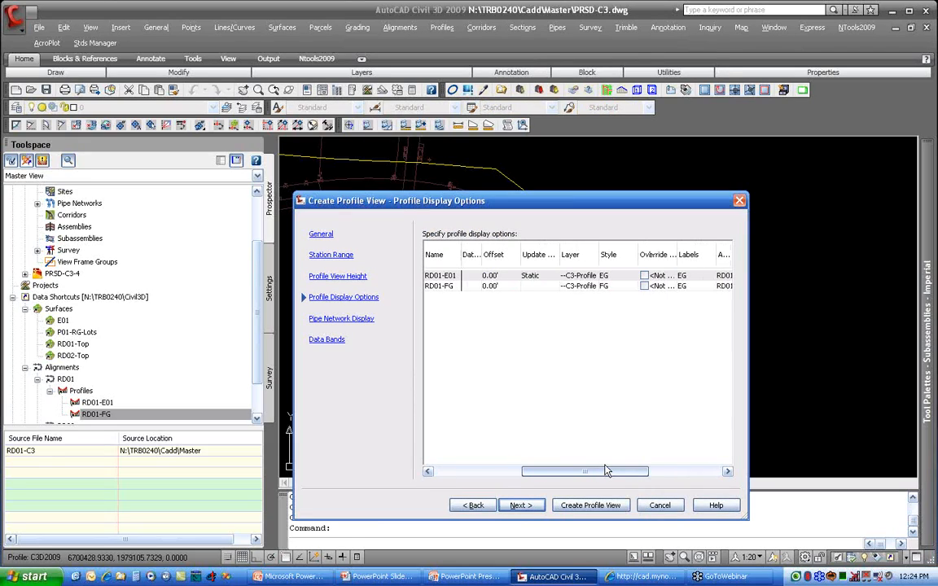
left_click(521, 505)
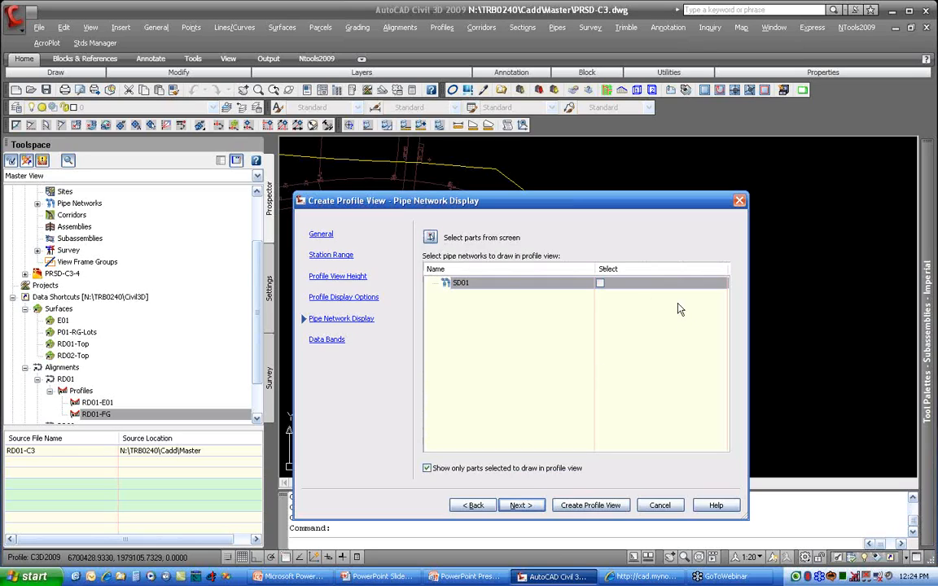
Step: Select network SD01 for the profile view, look through its list of pipes and structures, and clear the selection
left_click(600, 283)
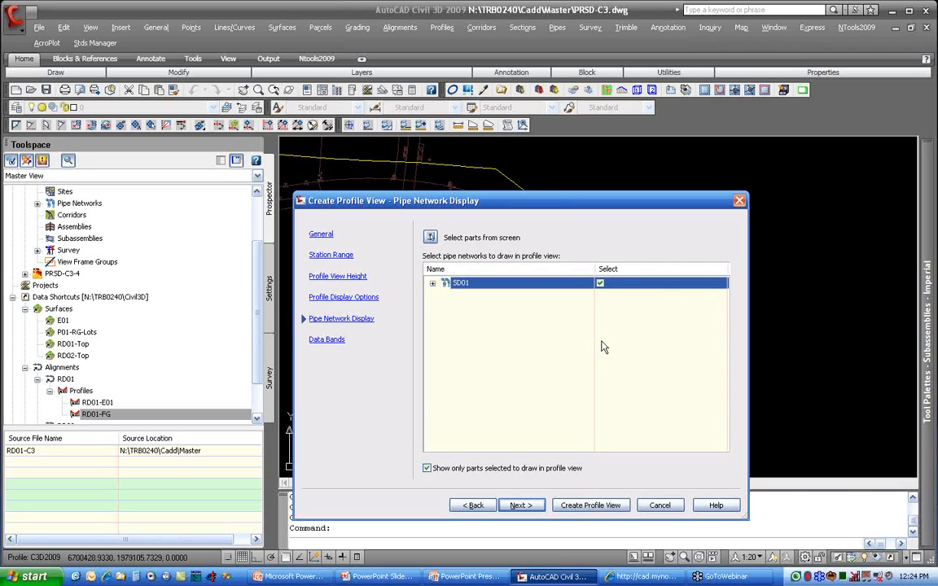
left_click(432, 284)
scroll(536, 345, "down", 10)
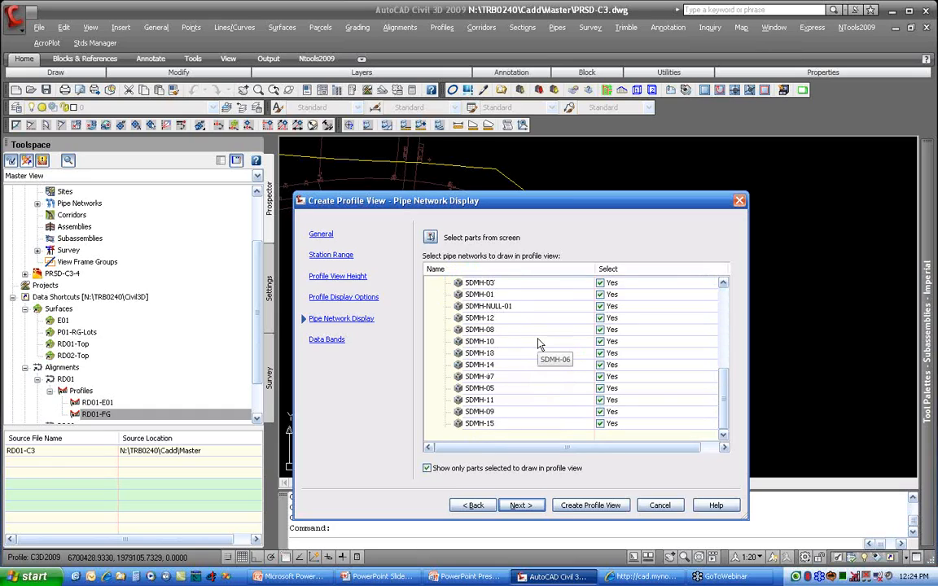
scroll(538, 344, "up", 10)
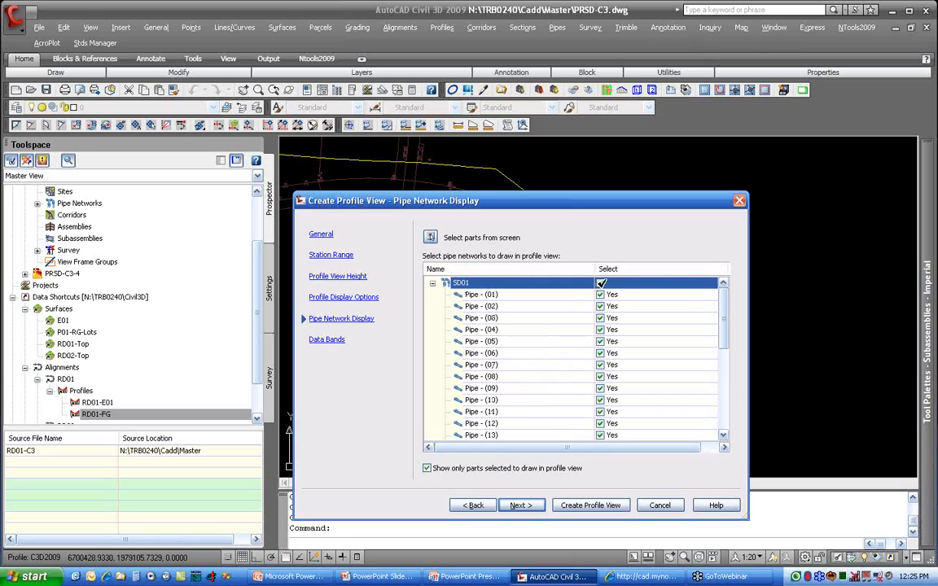
left_click(601, 282)
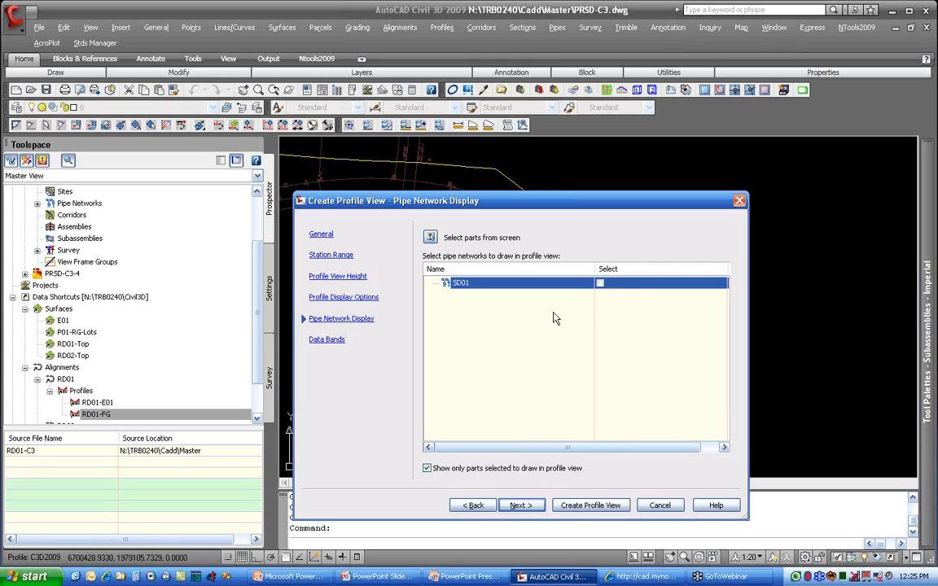
Step: Assign RD01-FG as Profile2 for both the FG and EG elevation data bands of the profile view
left_click(521, 504)
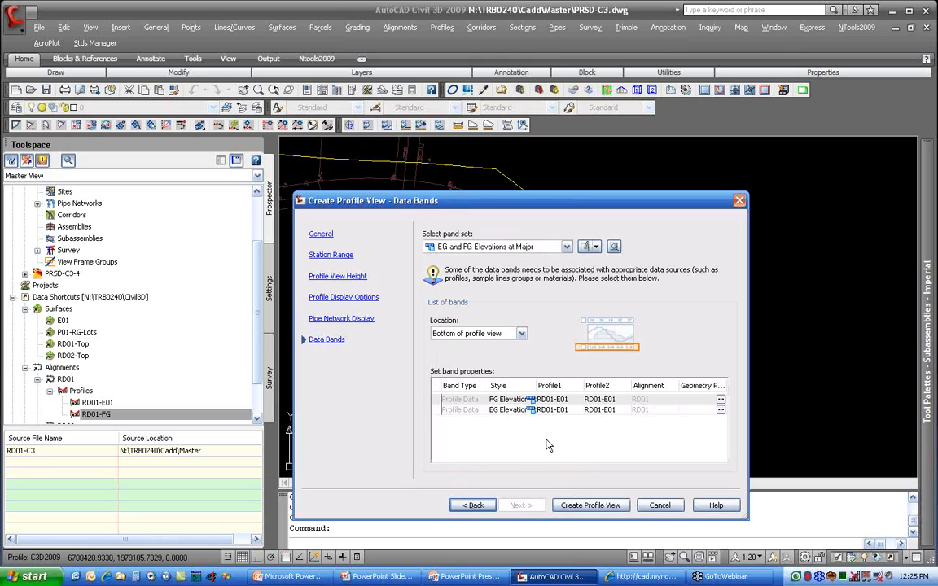
left_click(613, 400)
left_click(602, 411)
left_click(606, 410)
left_click(607, 413)
left_click(603, 430)
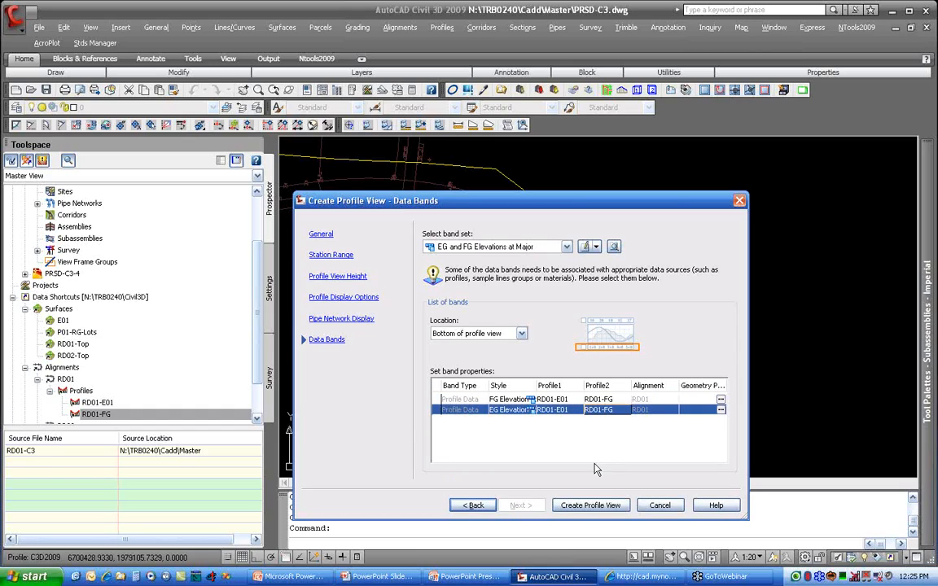
Step: Create the RD01 profile view and place its origin in the empty area east of the site plan
left_click(583, 509)
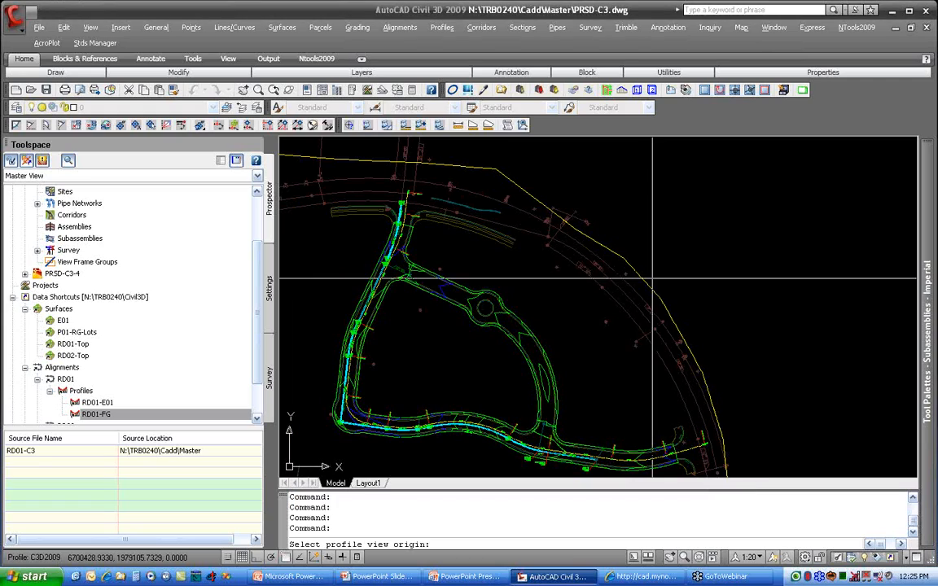
left_click(670, 259)
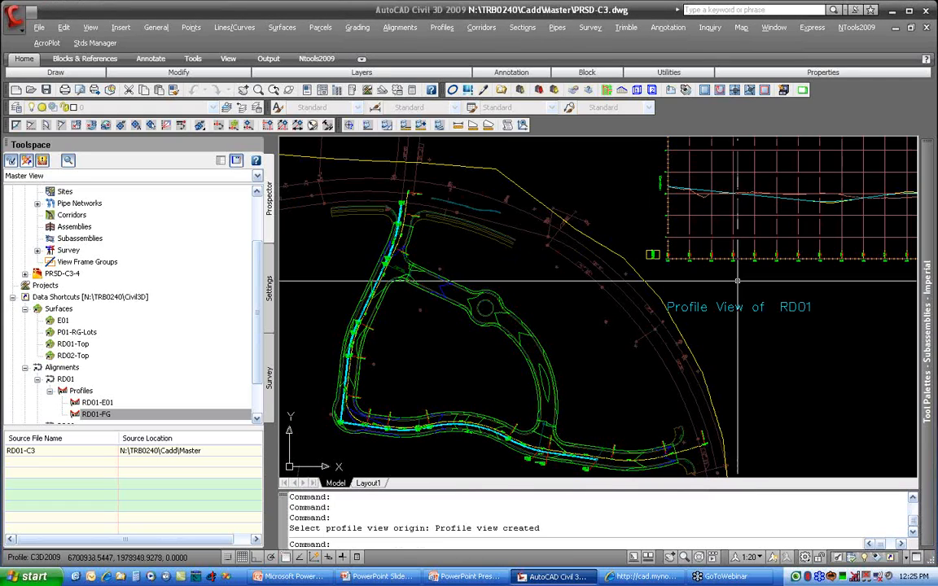
mouse_move(762, 270)
middle_mouse_down()
mouse_move(595, 305)
mouse_move(447, 319)
middle_mouse_up()
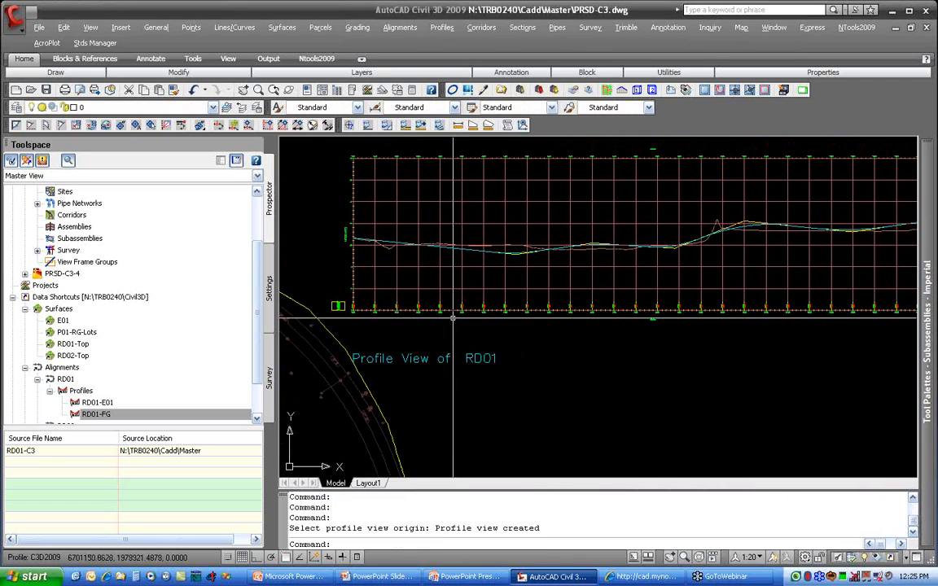
scroll(666, 290, "down", 2)
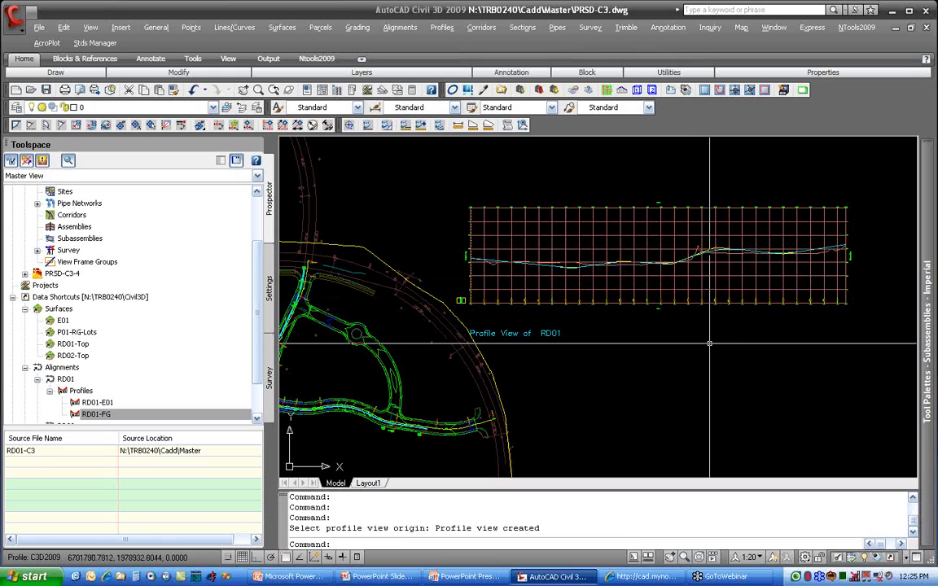
Step: Draw structure SDMH-01 in the RD01 profile view and check how it sits below the profiles
scroll(422, 442, "up", 5)
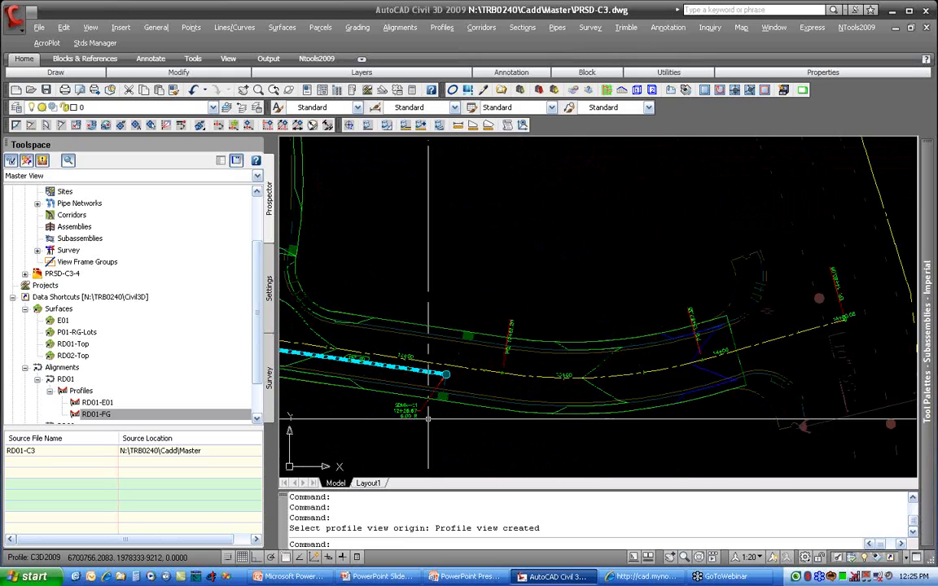
left_click(479, 330)
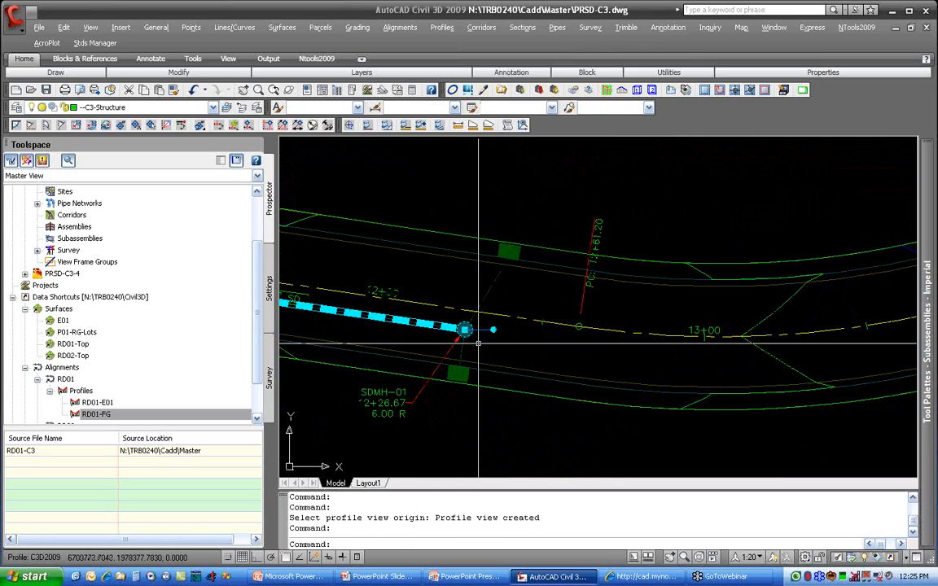
right_click(484, 331)
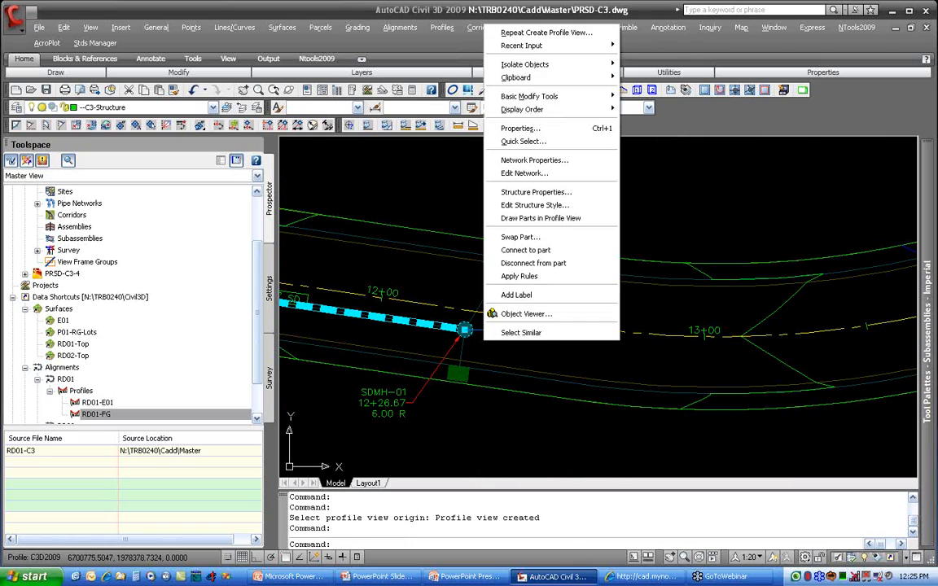
left_click(556, 218)
scroll(464, 326, "down", 5)
middle_click_drag(353, 396, 259, 460)
middle_click_drag(755, 205, 527, 464)
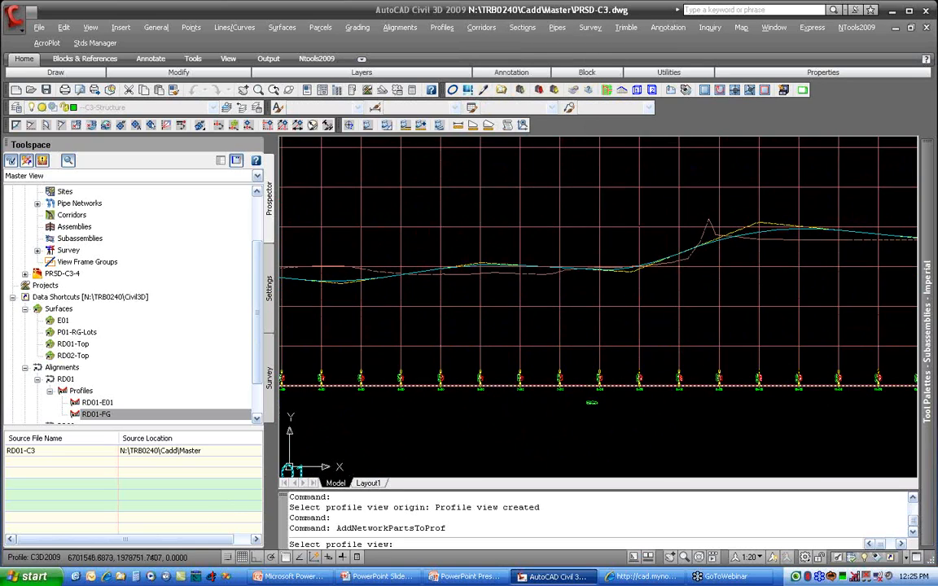
left_click(627, 329)
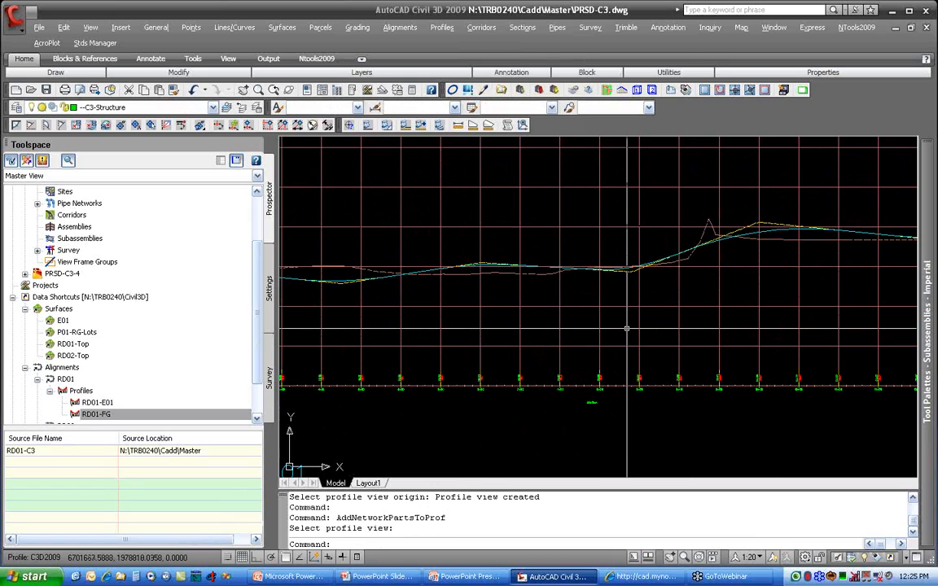
scroll(626, 328, "down", 2)
middle_click_drag(779, 300, 633, 313)
scroll(670, 305, "up", 5)
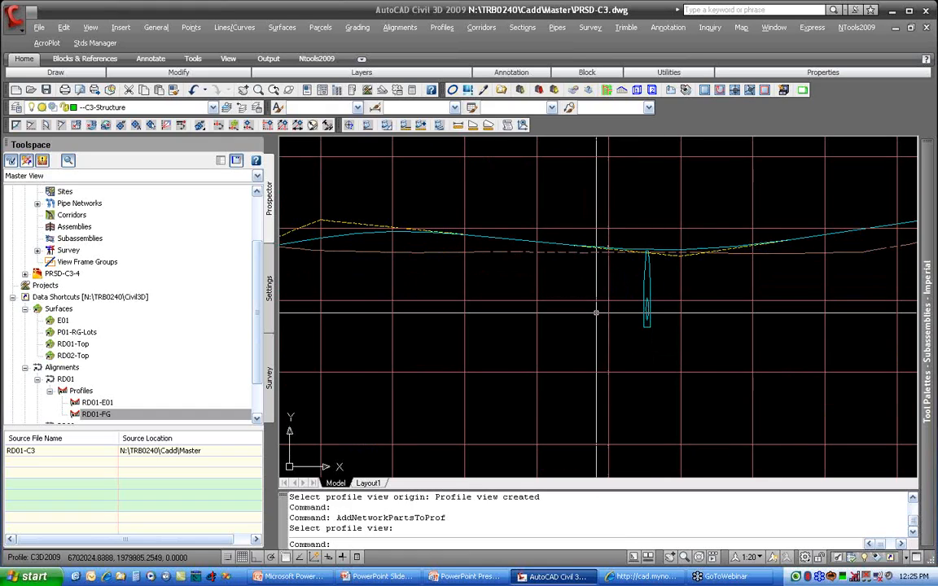
Step: Return to the SD01 pipes near SDMH-01 in the site plan and clear the current selection
scroll(582, 329, "down", 2)
middle_click_drag(521, 372, 672, 281)
scroll(672, 280, "down", 5)
middle_click_drag(432, 385, 572, 234)
scroll(423, 328, "up", 5)
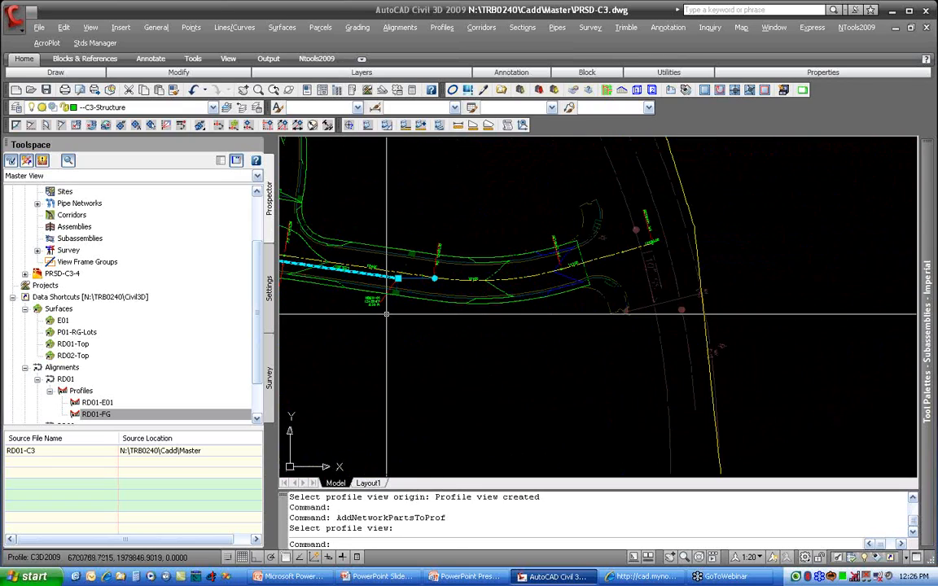
key("Escape")
key("Escape")
scroll(482, 294, "up", 4)
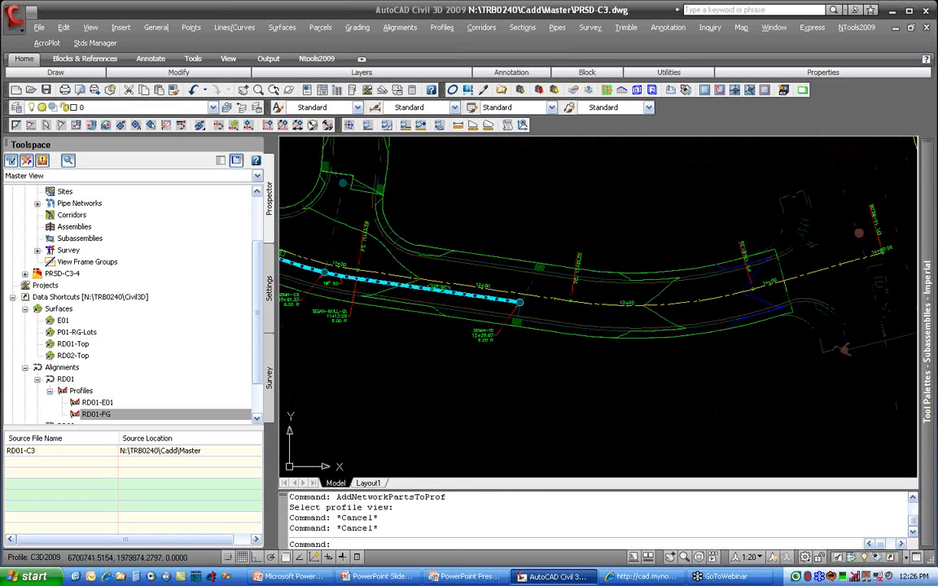
Step: Draw the pipes running from SDMH-03 through SDMH-NULL-01 to SDMH-01 in the RD01 profile view
left_click(482, 294)
middle_click_drag(342, 288, 473, 320)
left_click(407, 293)
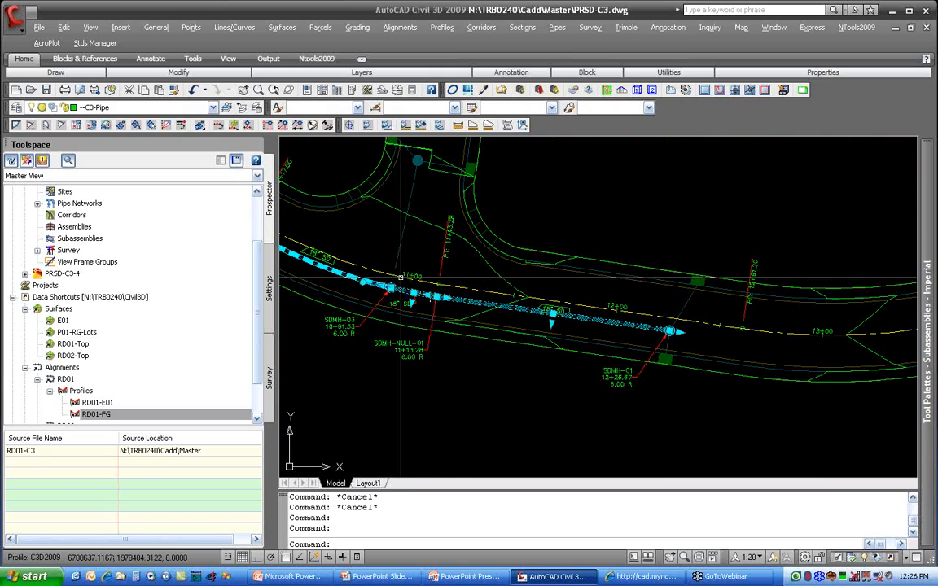
right_click(417, 257)
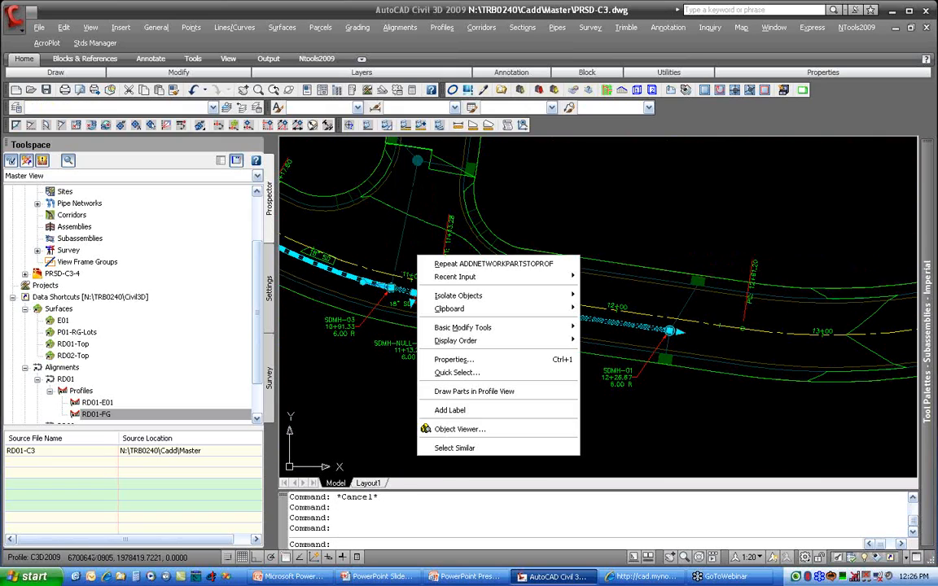
left_click(480, 391)
scroll(837, 168, "down", 4)
middle_click_drag(837, 168, 316, 325)
middle_click_drag(569, 291, 344, 379)
mouse_move(844, 191)
middle_mouse_down()
mouse_move(789, 209)
mouse_move(569, 478)
middle_mouse_up()
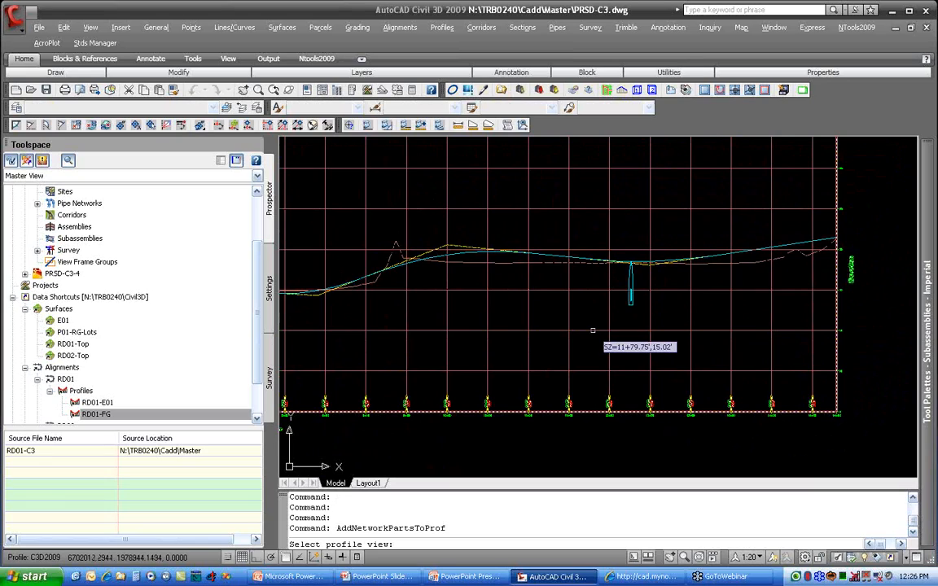
left_click(589, 382)
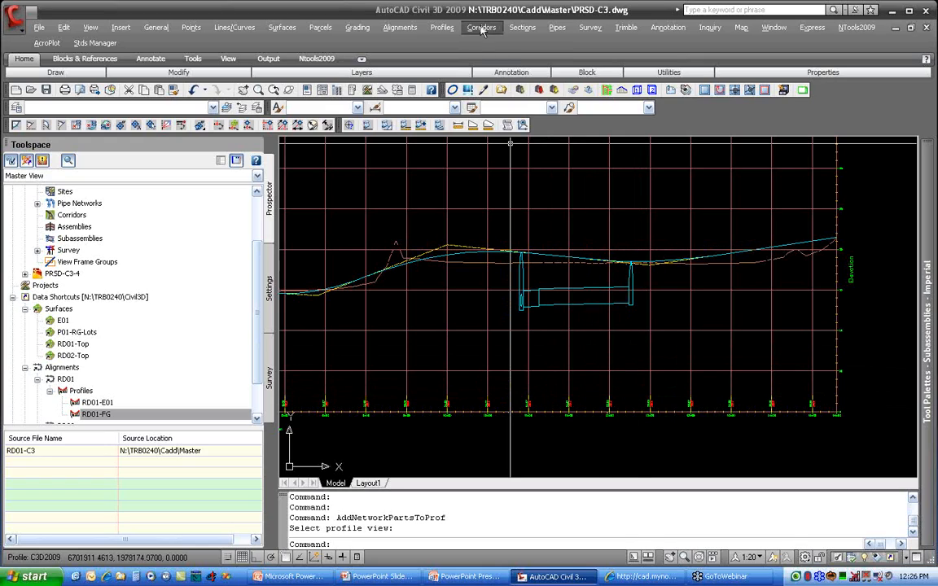
left_click(556, 28)
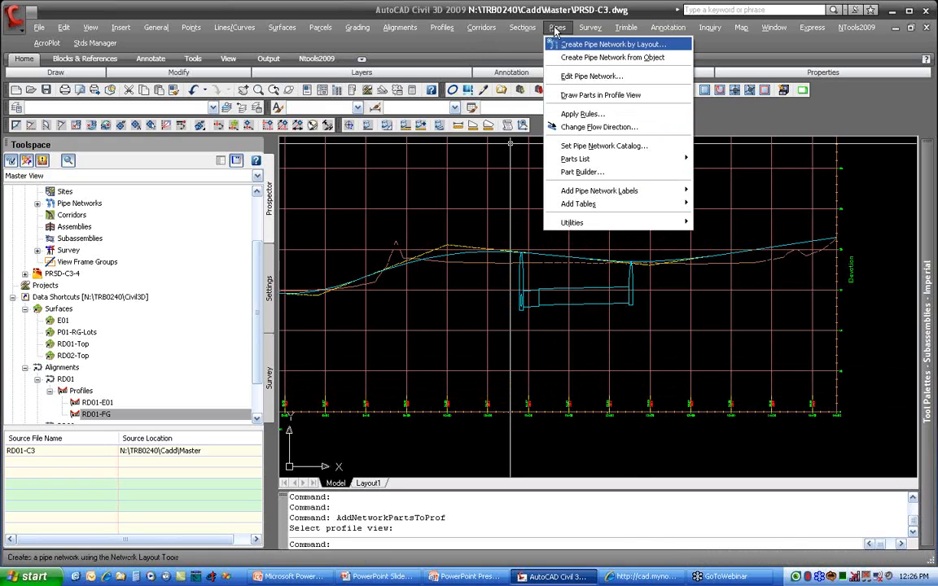
left_click(598, 96)
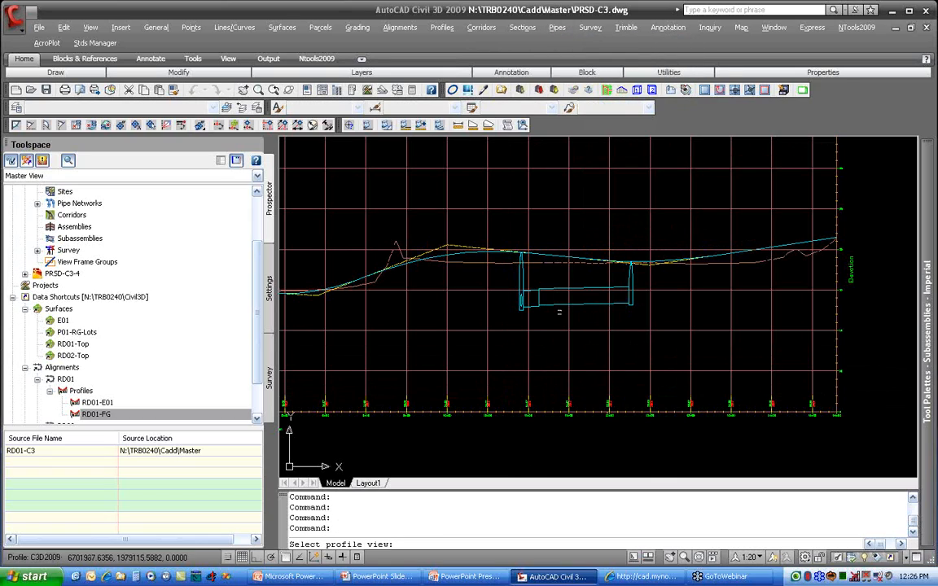
mouse_move(429, 377)
middle_mouse_down()
mouse_move(509, 345)
mouse_move(655, 198)
middle_mouse_up()
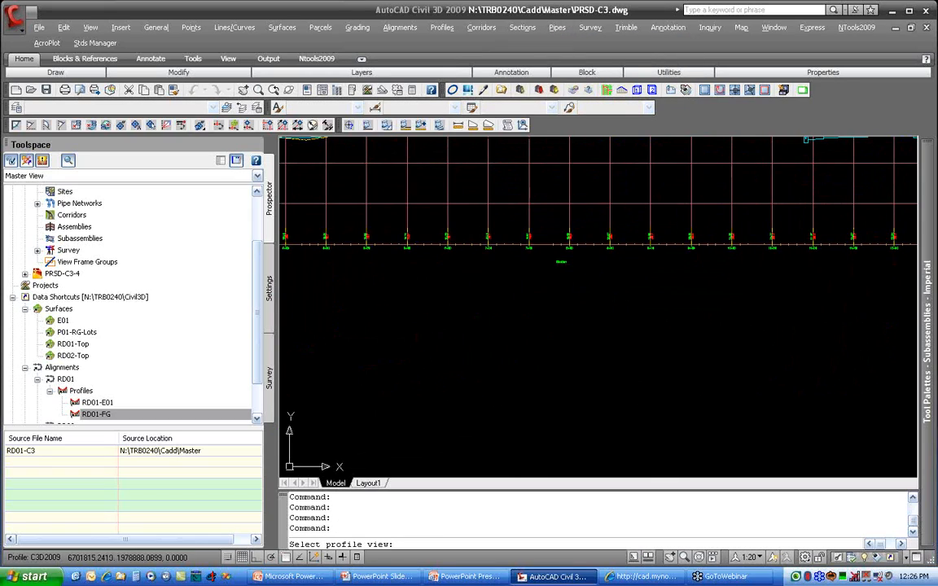
left_click(655, 199)
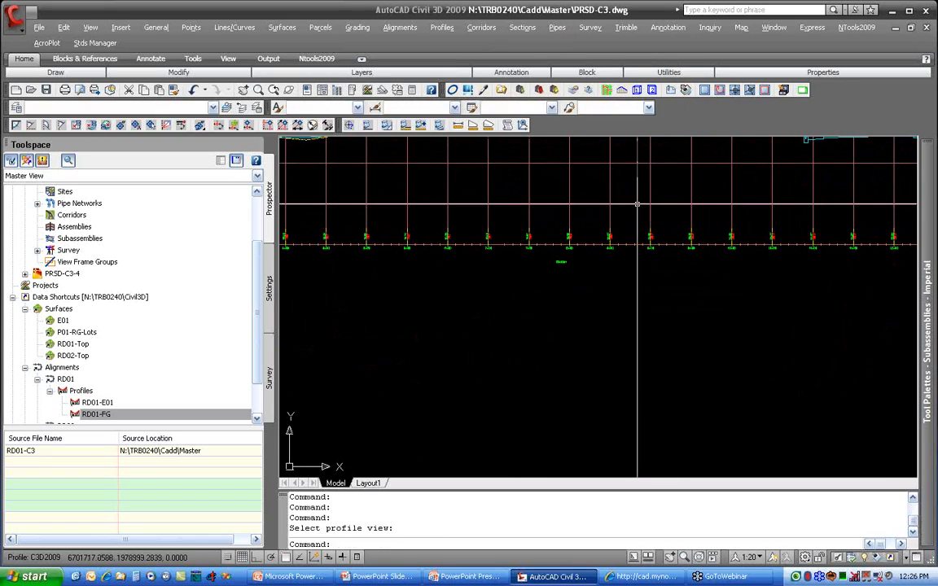
scroll(656, 198, "down", 1)
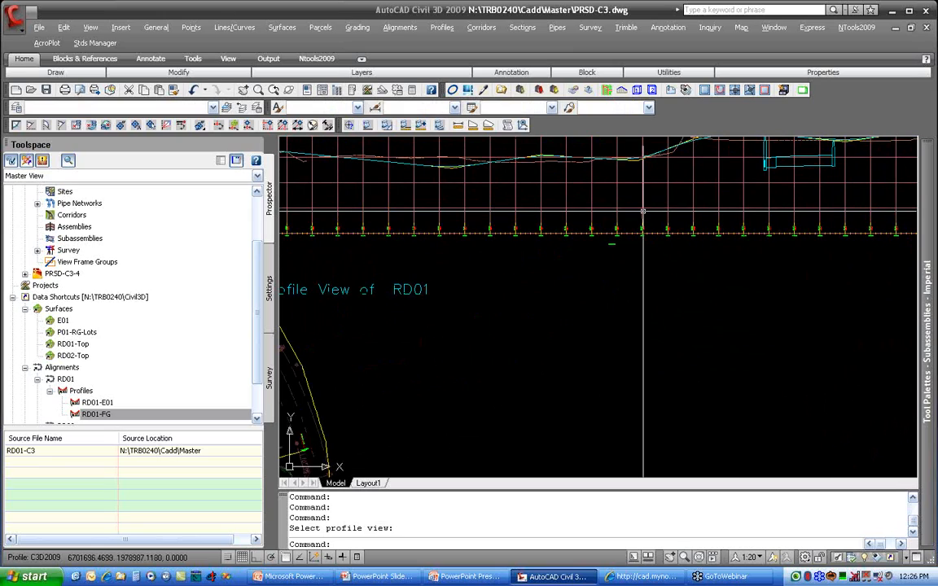
key("Escape")
key("Escape")
key("Escape")
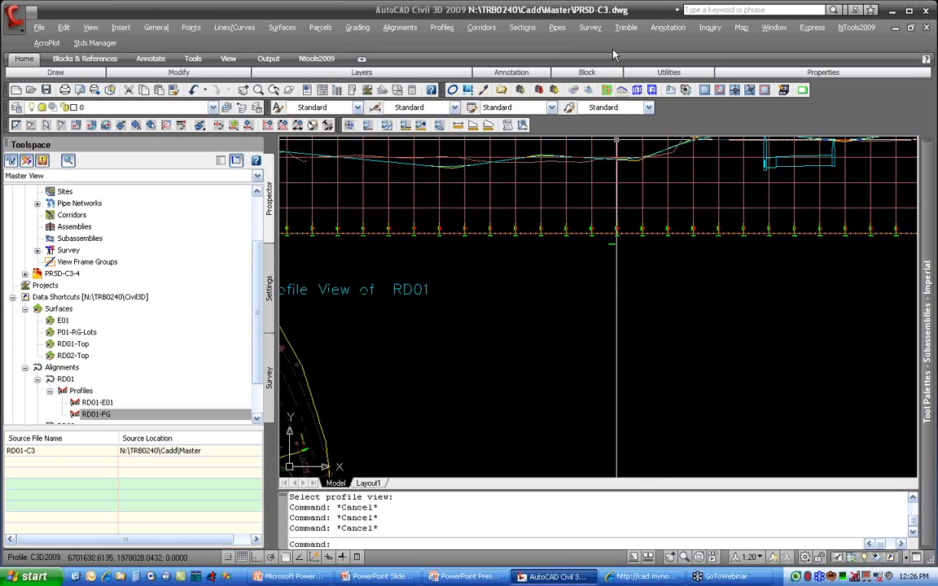
Step: Draw the entire SD01 pipe network in the RD01 profile view by picking one of its pipes in plan
left_click(557, 27)
left_click(529, 95)
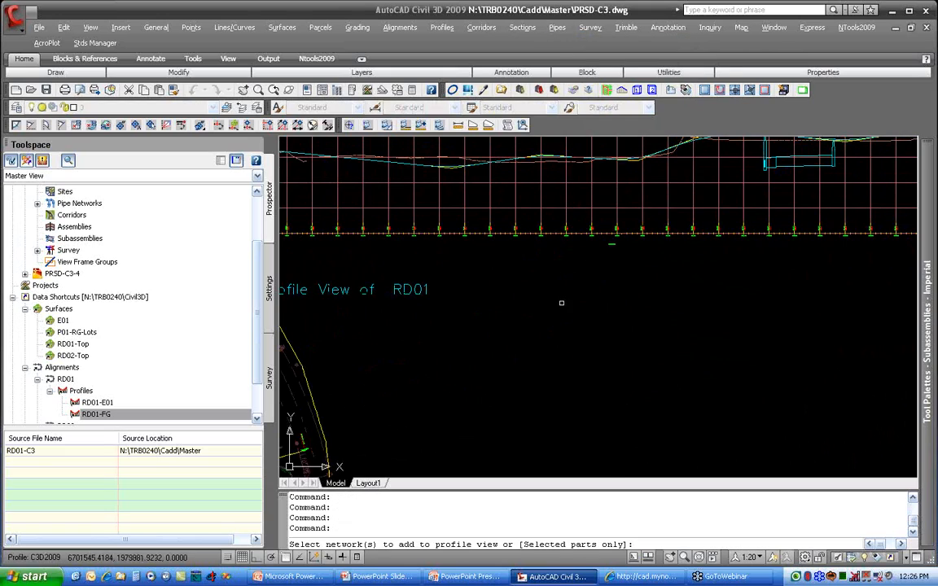
middle_click_drag(420, 389, 789, 241)
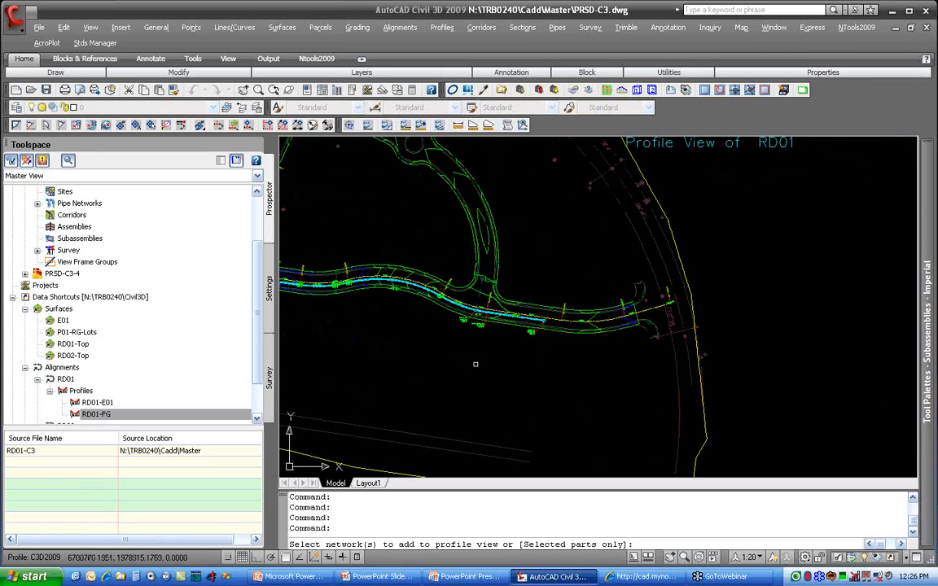
left_click(404, 278)
scroll(451, 305, "up", 5)
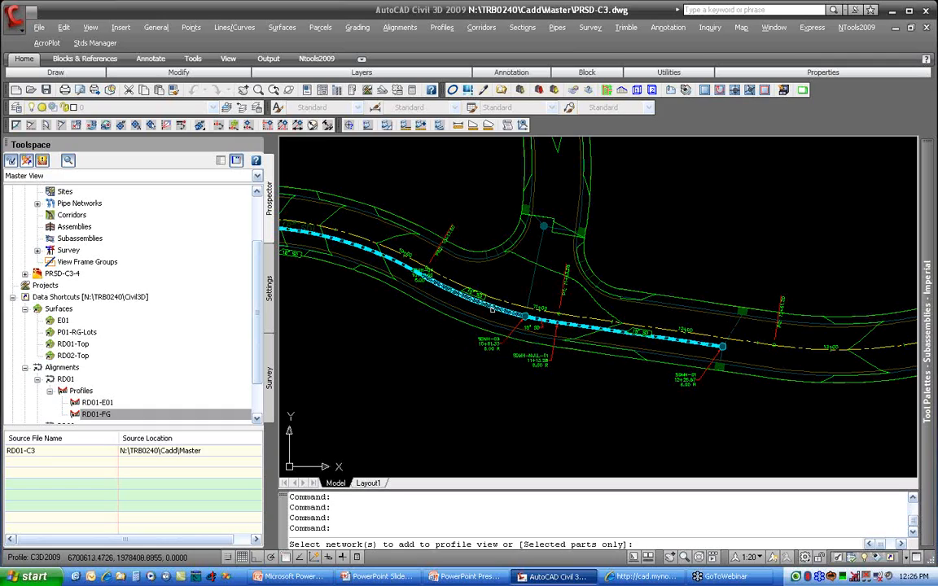
left_click(441, 284)
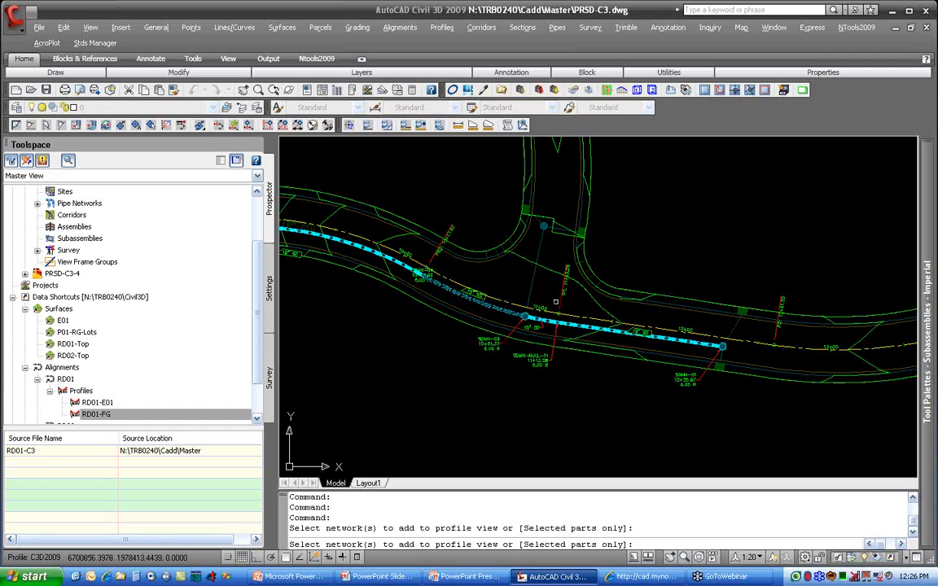
key("Return")
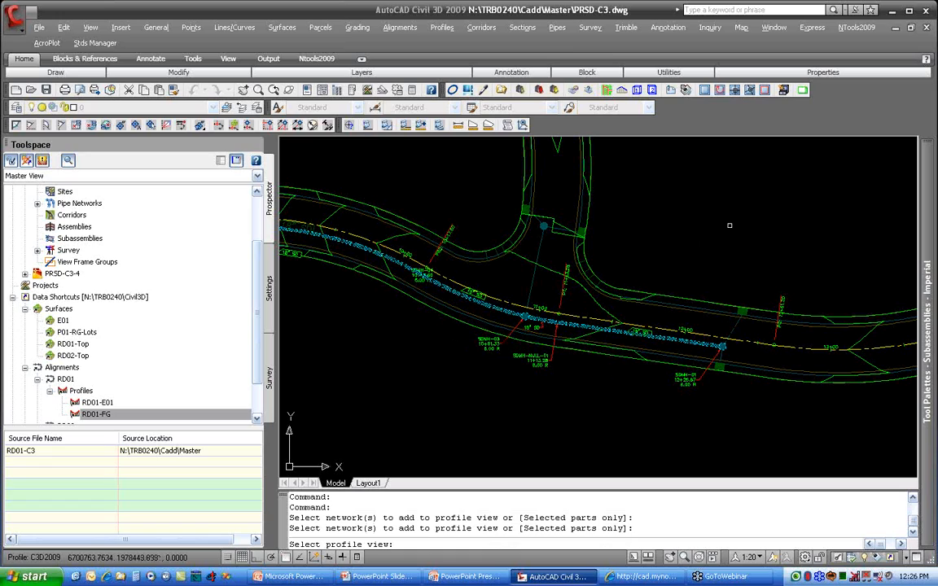
middle_click_drag(729, 224, 390, 422)
middle_click_drag(788, 263, 427, 474)
scroll(585, 292, "down", 2)
mouse_move(561, 290)
middle_mouse_down()
mouse_move(536, 334)
mouse_move(486, 360)
middle_mouse_up()
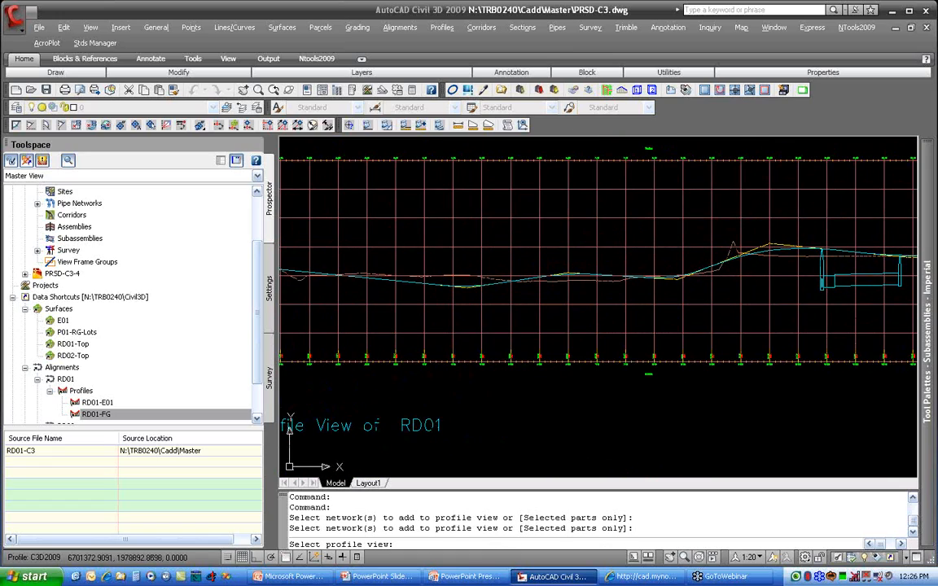
left_click(505, 342)
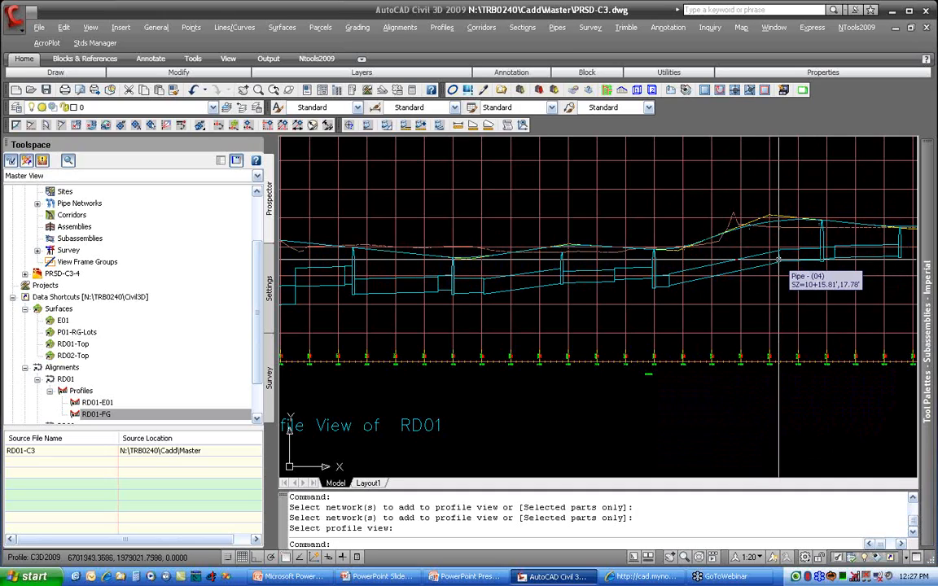
Step: Examine how the network's pipes and structures run below the profiles, following them back to the start of the profile view
scroll(779, 259, "up", 3)
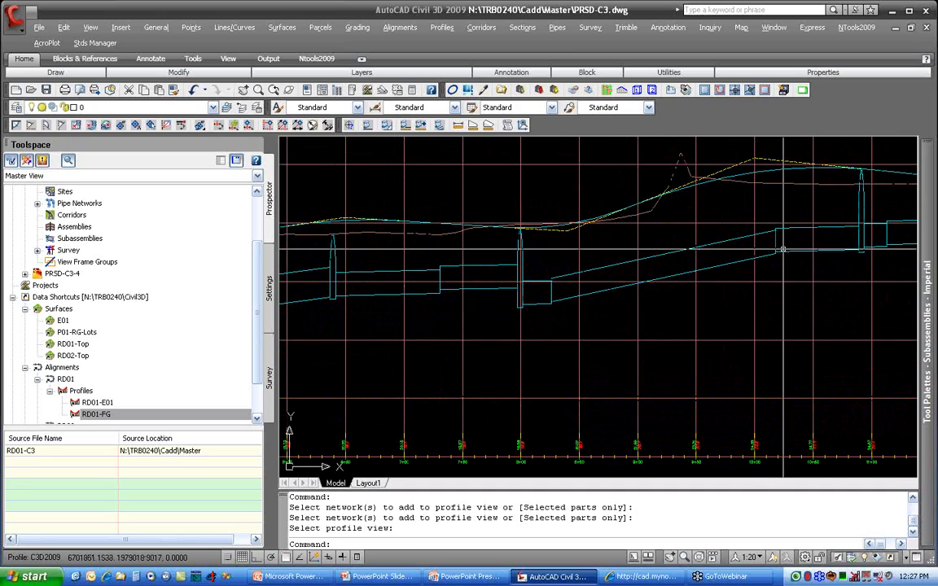
scroll(767, 257, "down", 2)
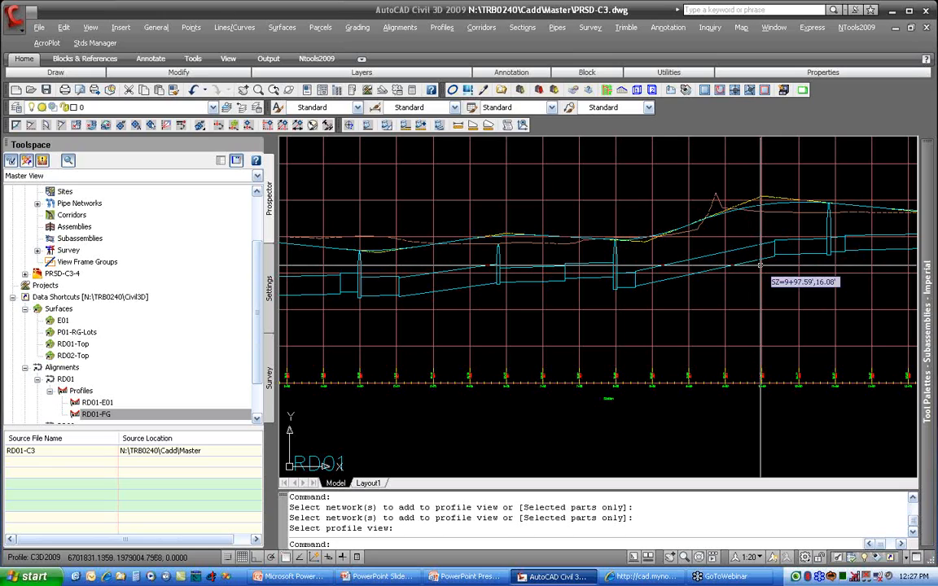
scroll(760, 265, "up", 3)
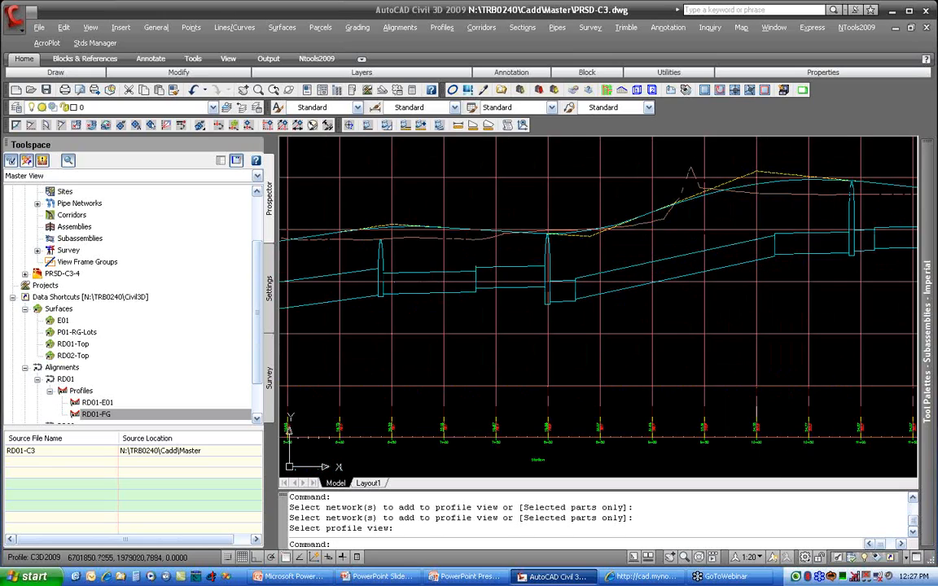
scroll(608, 302, "down", 3)
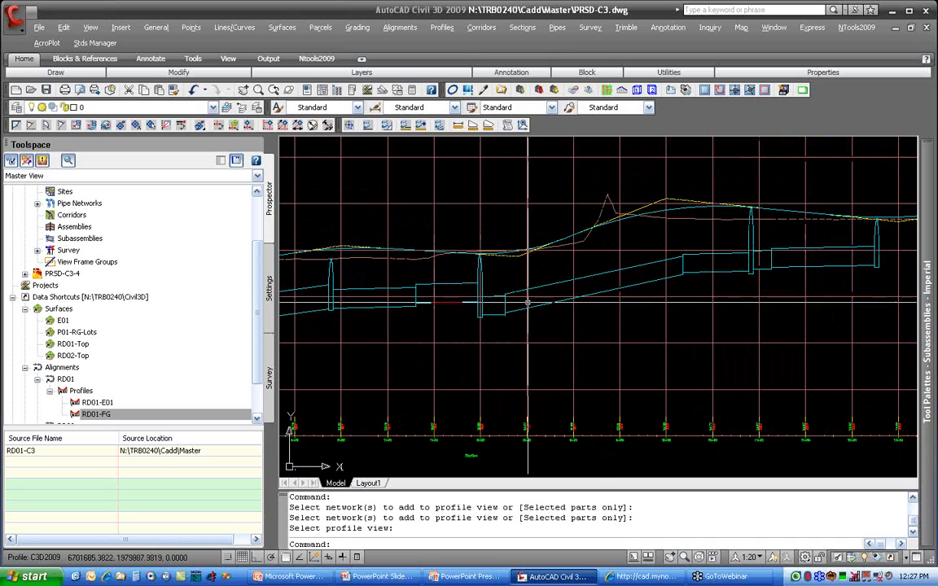
middle_click_drag(492, 305, 744, 294)
middle_click_drag(473, 307, 566, 304)
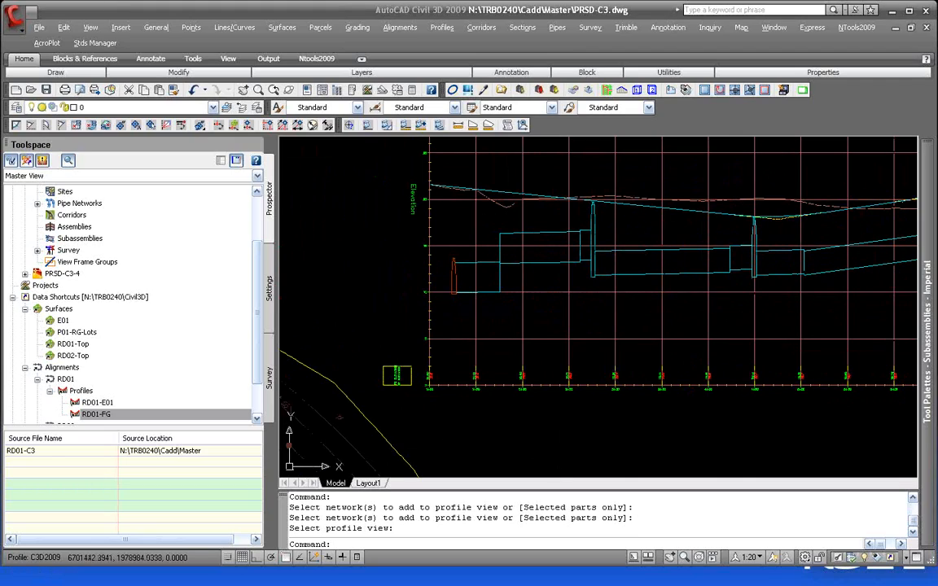
left_click(754, 573)
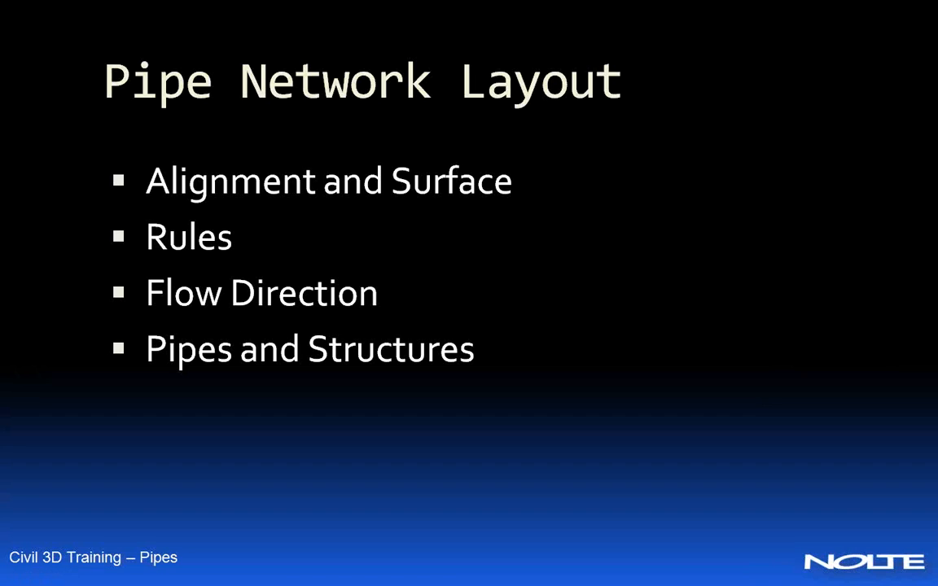
key("Right")
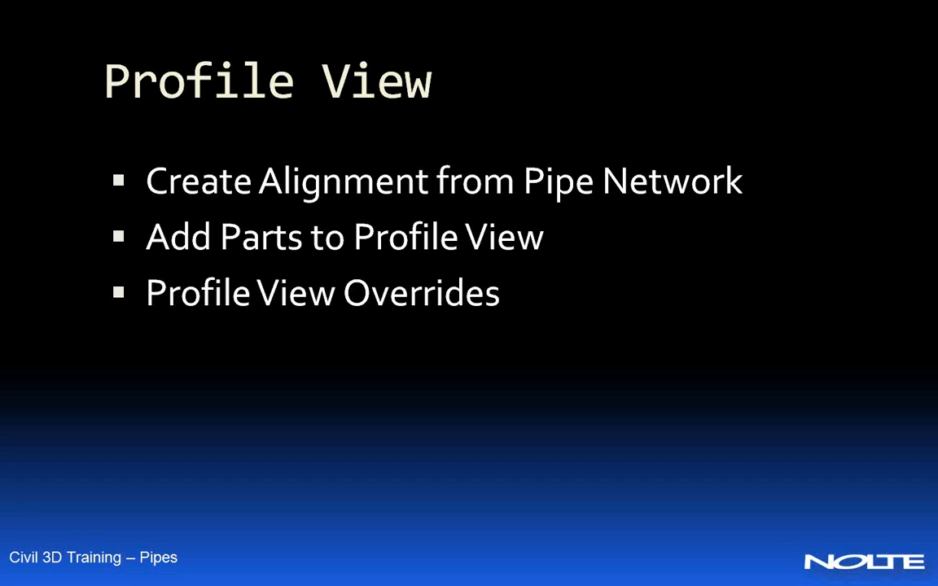
key("Right")
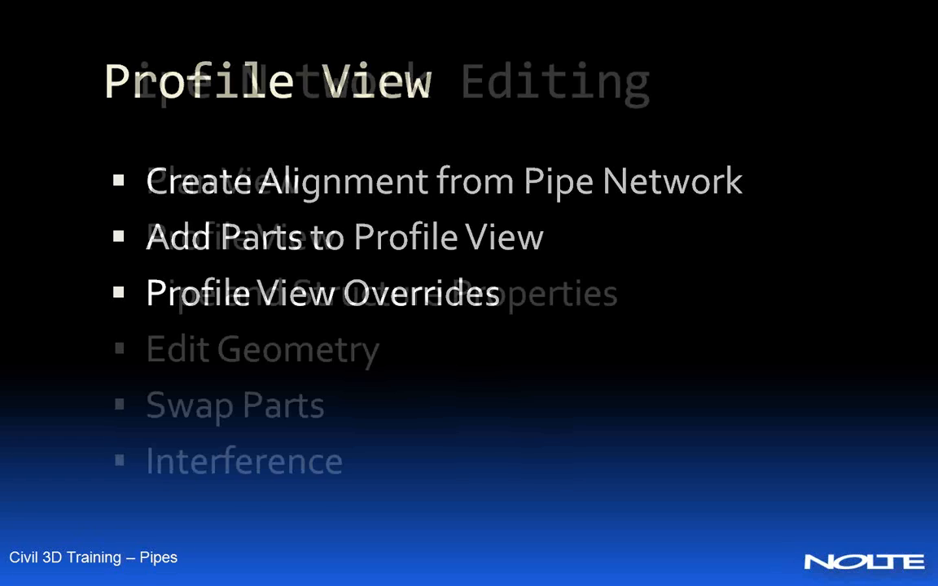
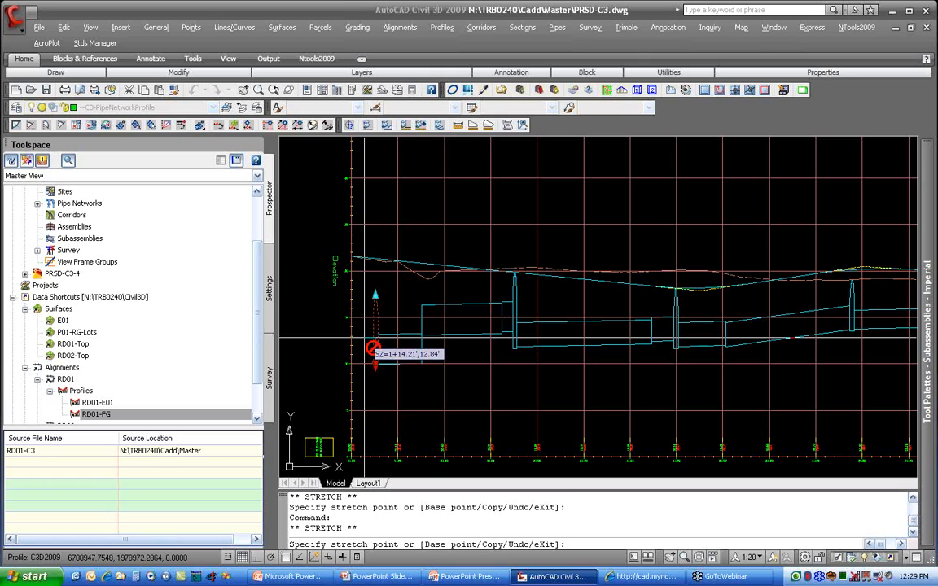
Step: Set the reference surface of structure SDMH-15, at the start of the profile view, to E01 in its structure properties
key("Escape")
key("Escape")
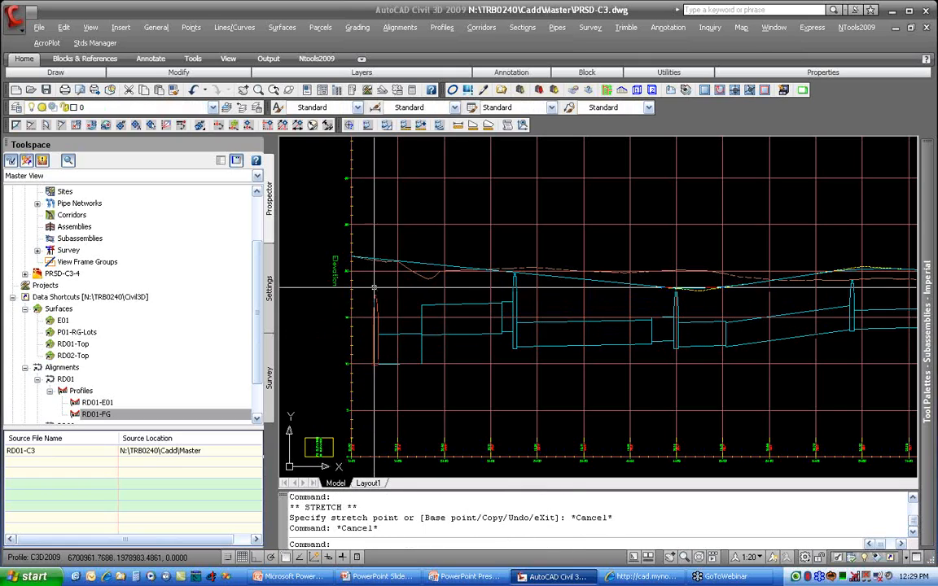
left_click(375, 309)
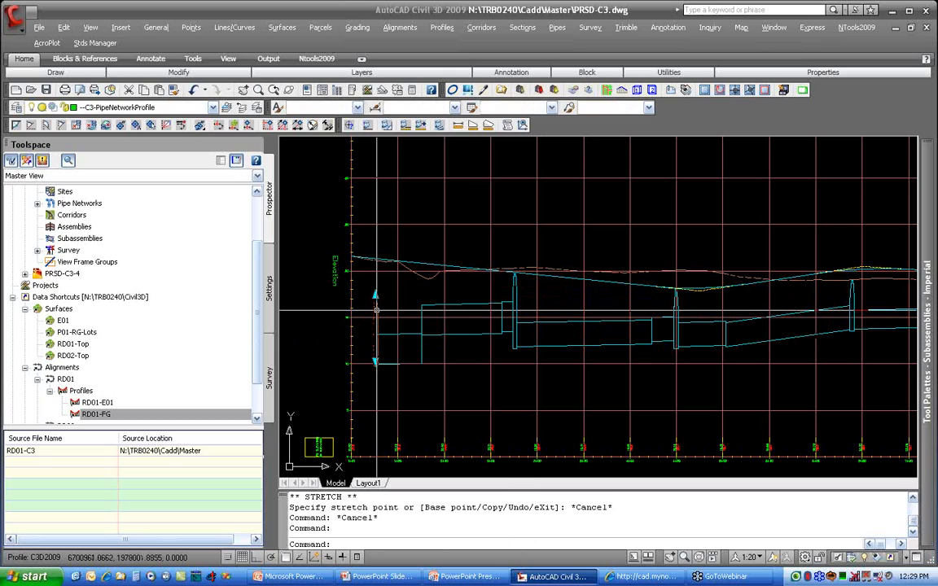
right_click(376, 312)
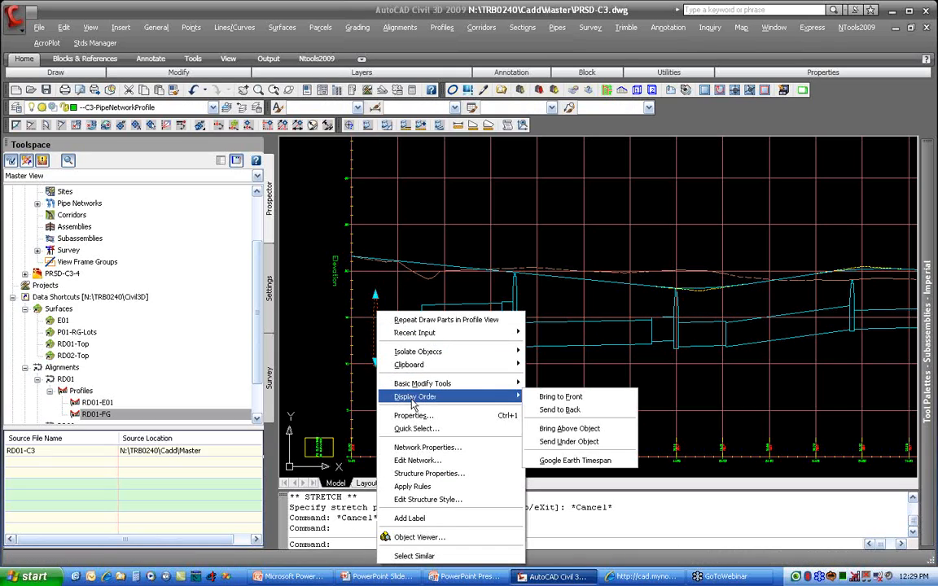
left_click(483, 474)
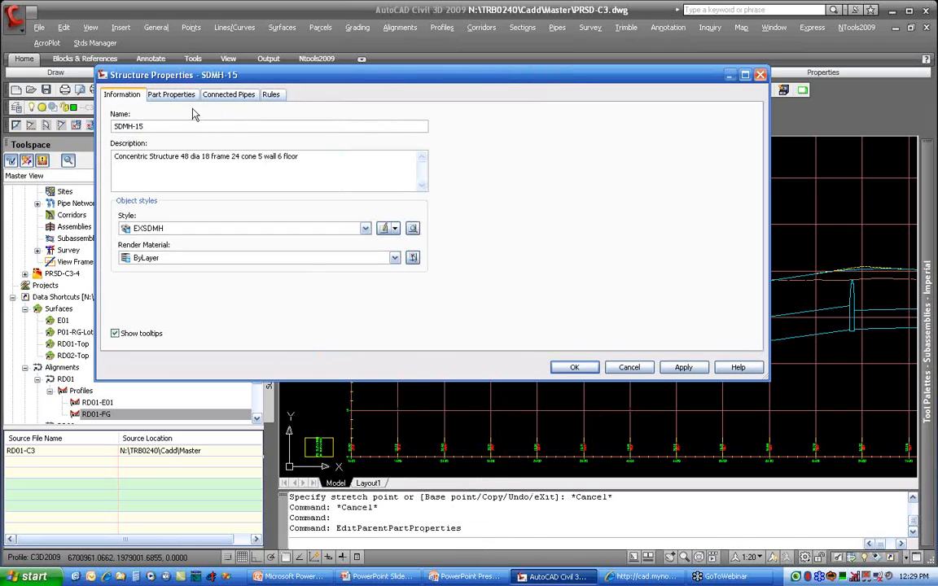
left_click(169, 94)
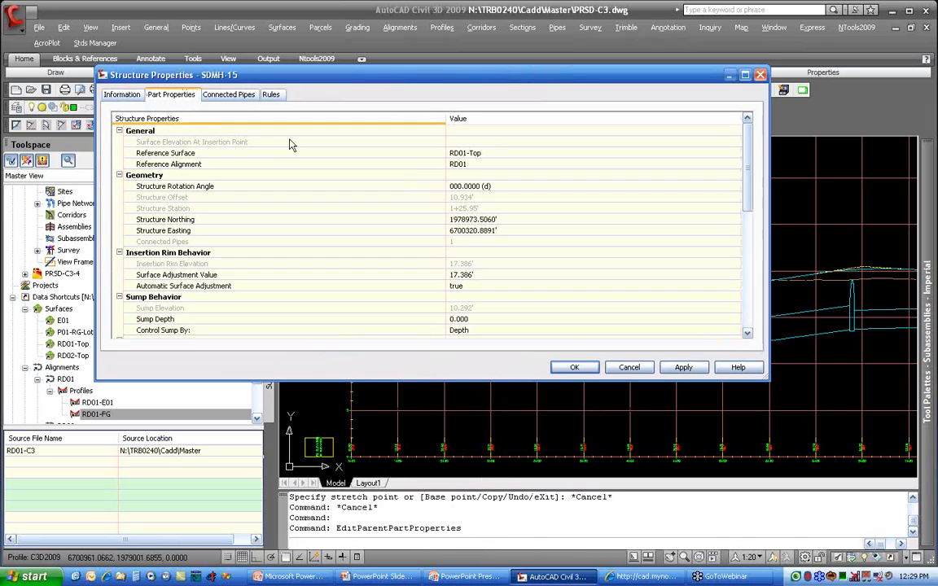
left_click(474, 154)
left_click(735, 154)
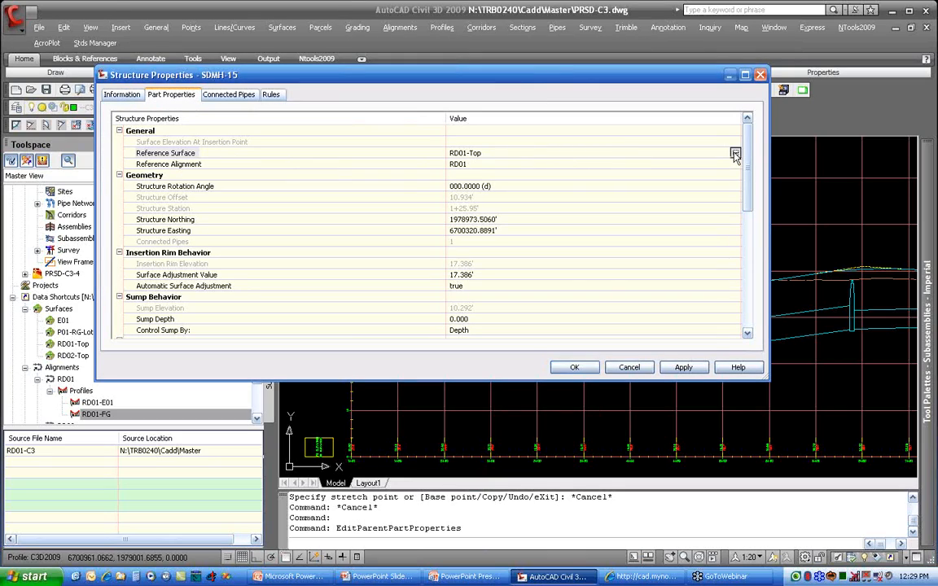
left_click(638, 380)
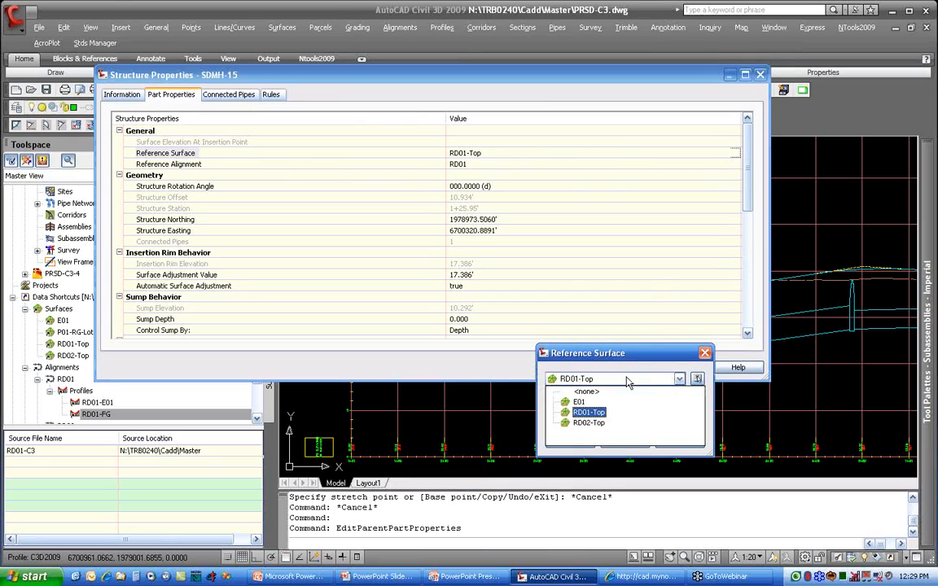
left_click(578, 402)
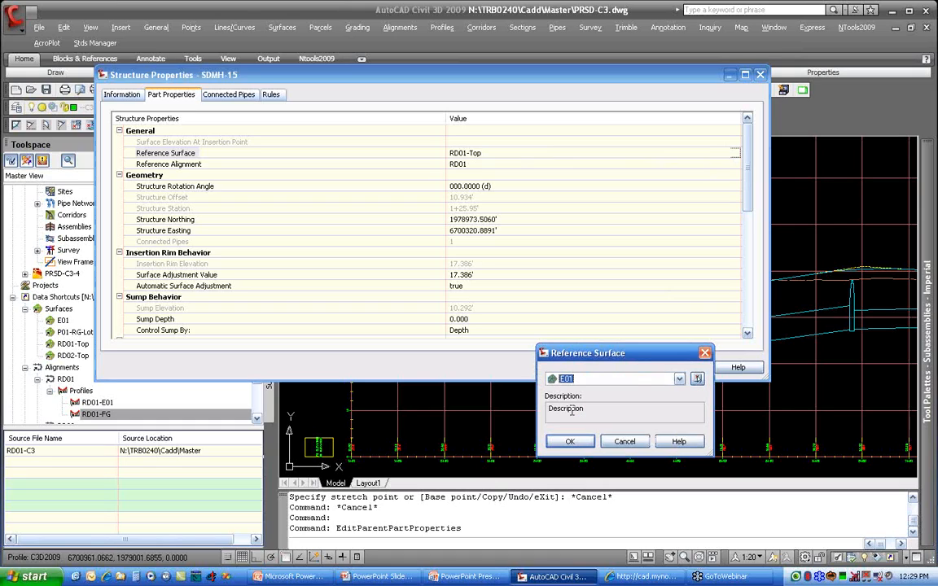
left_click(570, 442)
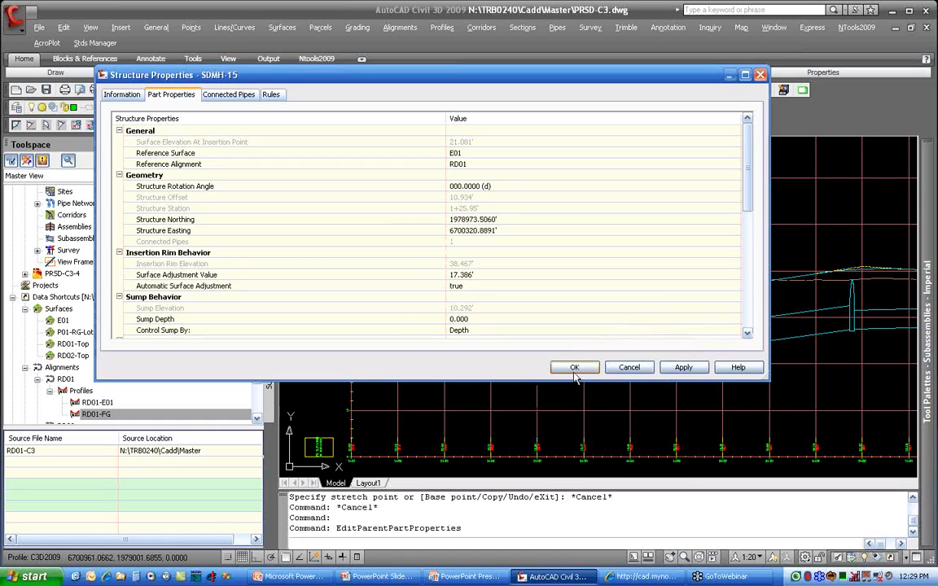
left_click(574, 369)
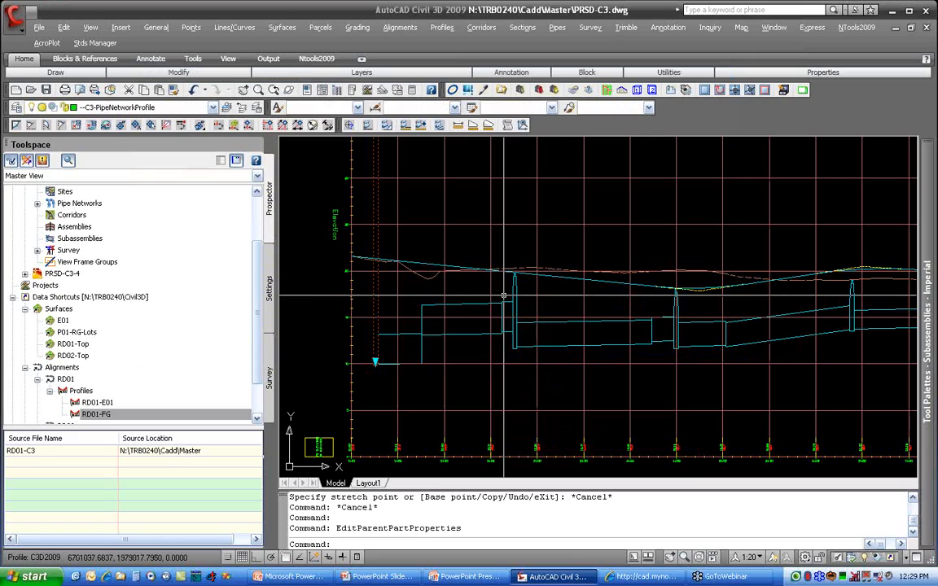
key("Escape")
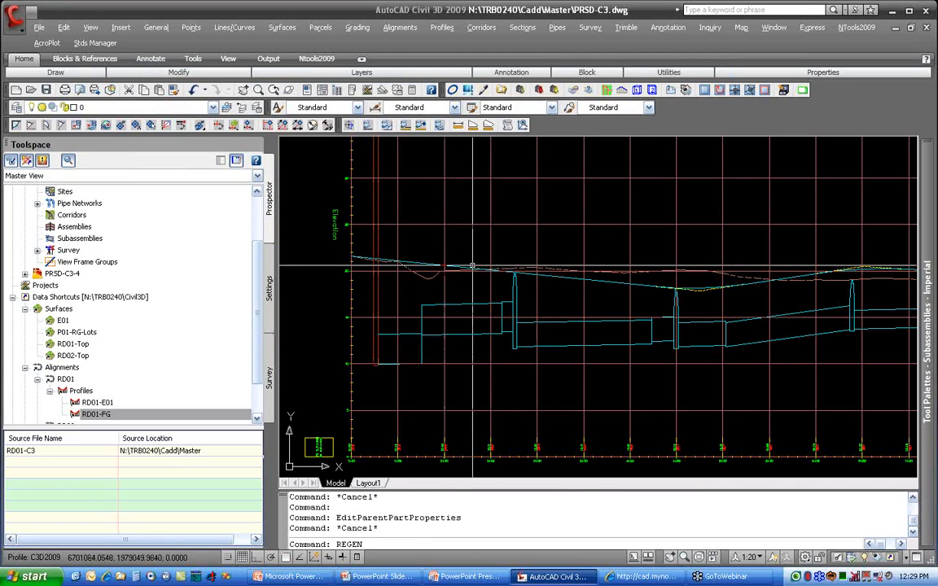
Step: Regenerate the drawing and apply the network rules to structure SDMH-15
type("REGEN")
key("Return")
left_click(379, 298)
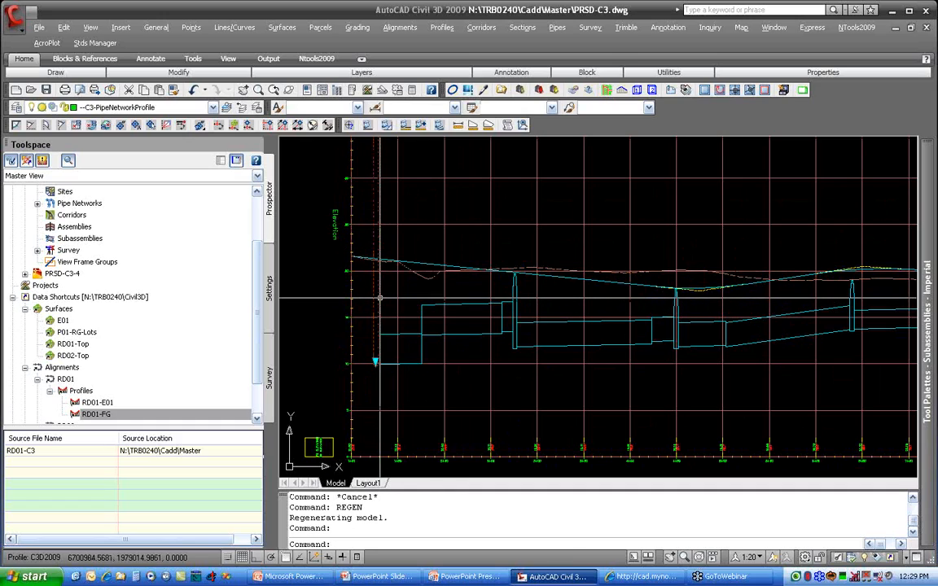
right_click(380, 298)
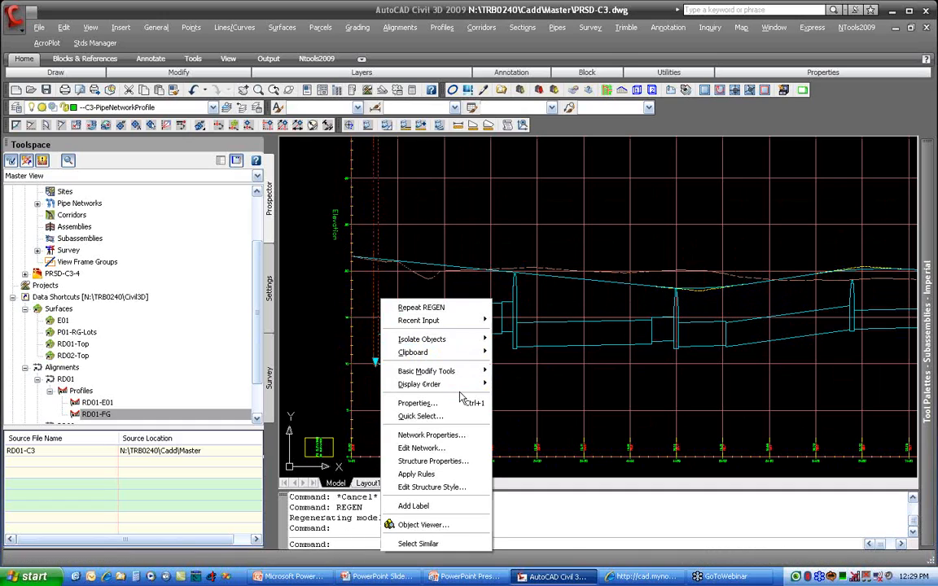
left_click(444, 477)
scroll(438, 386, "down", 4)
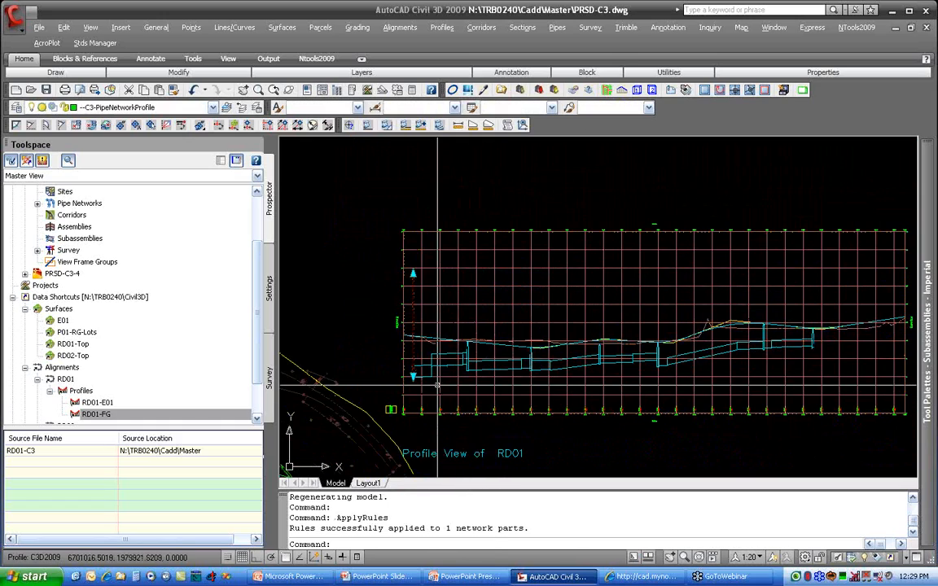
Step: Lower the rim of SDMH-15 graphically in the profile view to about elevation 20 feet
scroll(438, 386, "up", 4)
left_click(388, 257)
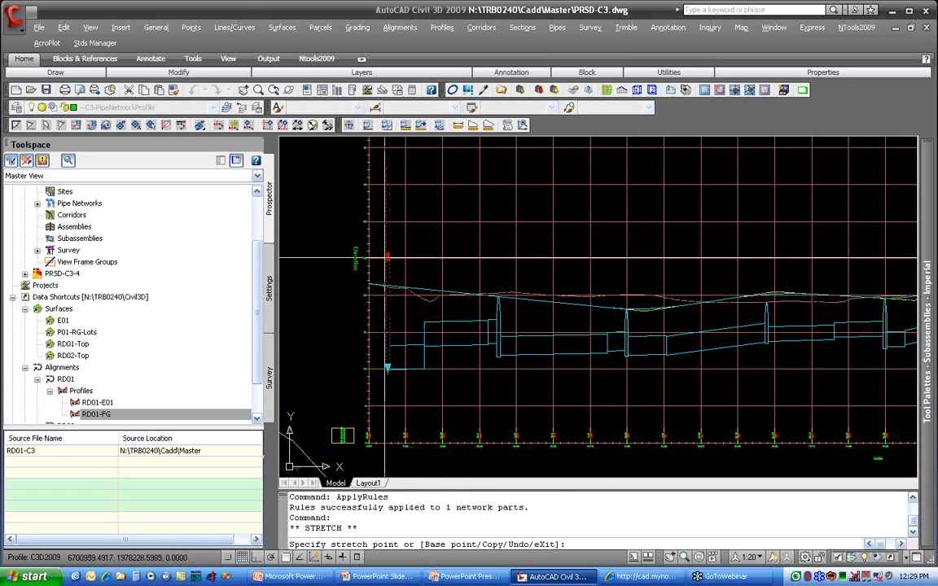
left_click(387, 295)
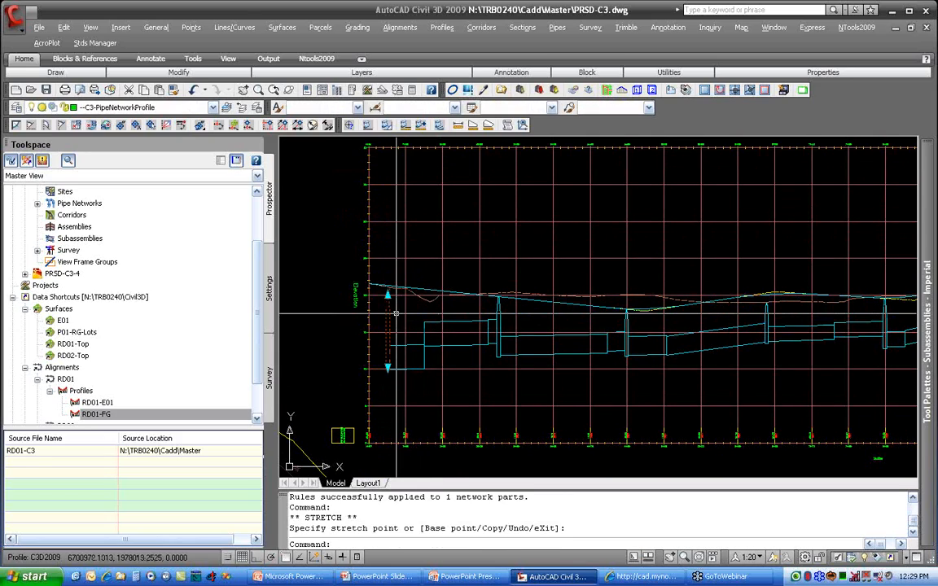
key("Escape")
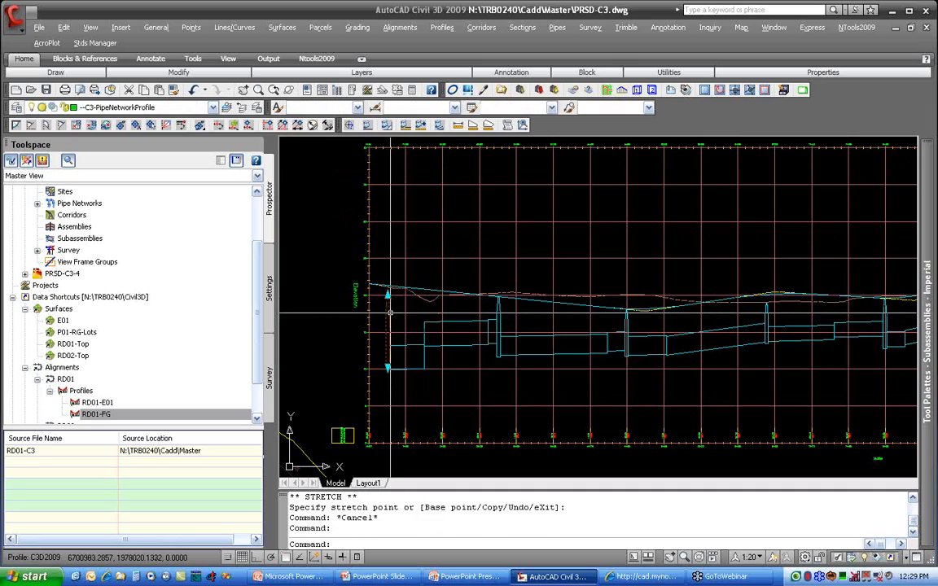
Step: Set the surface adjustment value of SDMH-15 to 0 in its structure properties
right_click(390, 313)
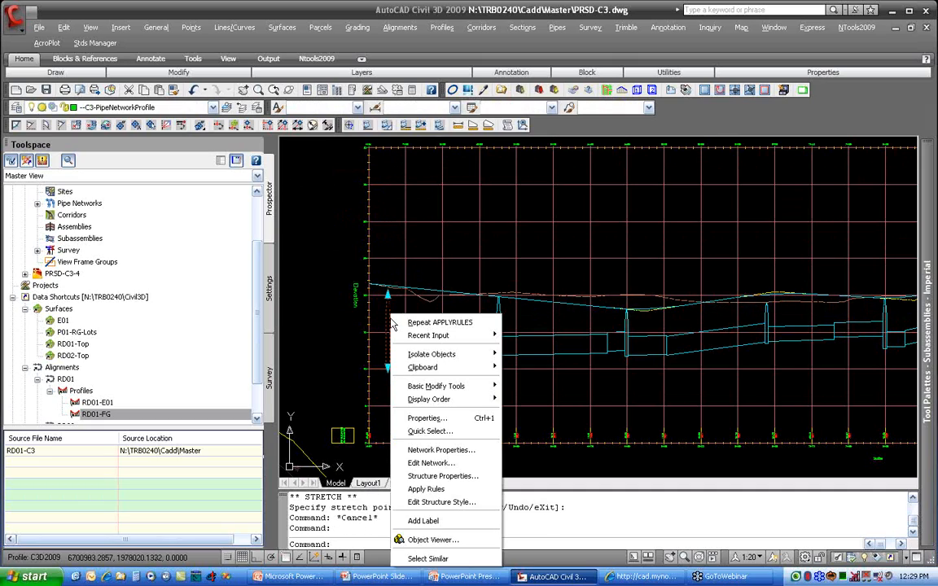
left_click(461, 480)
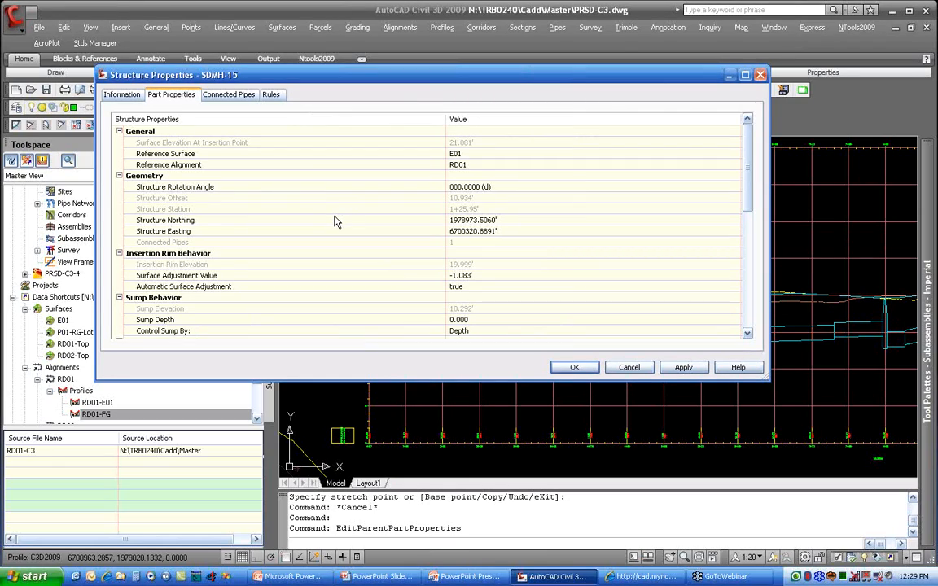
left_click(488, 276)
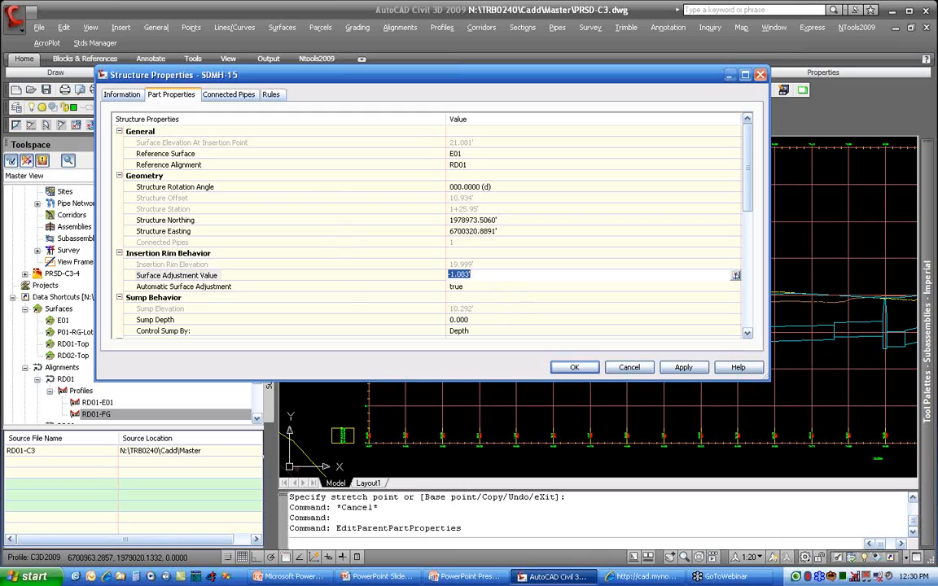
type("0")
key("Tab")
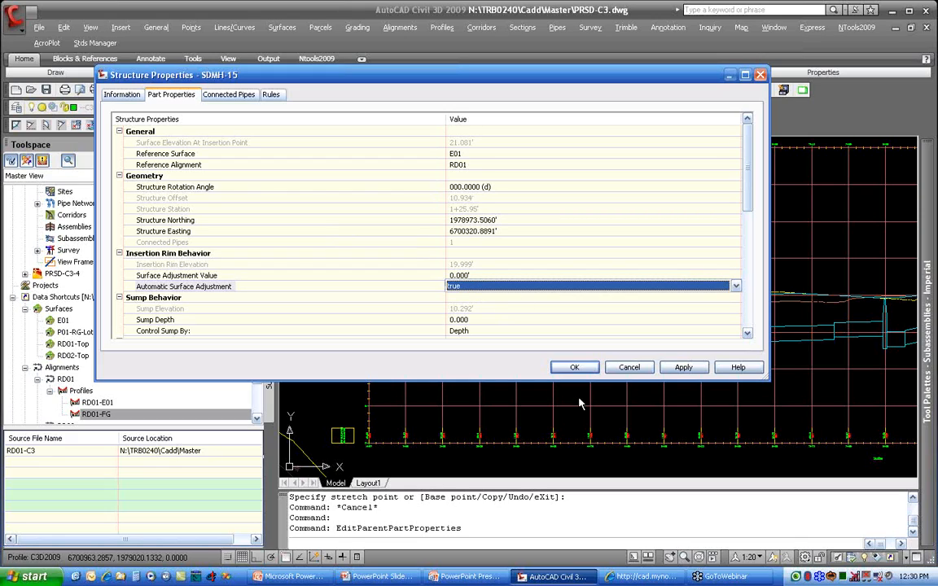
left_click(574, 367)
key("Escape")
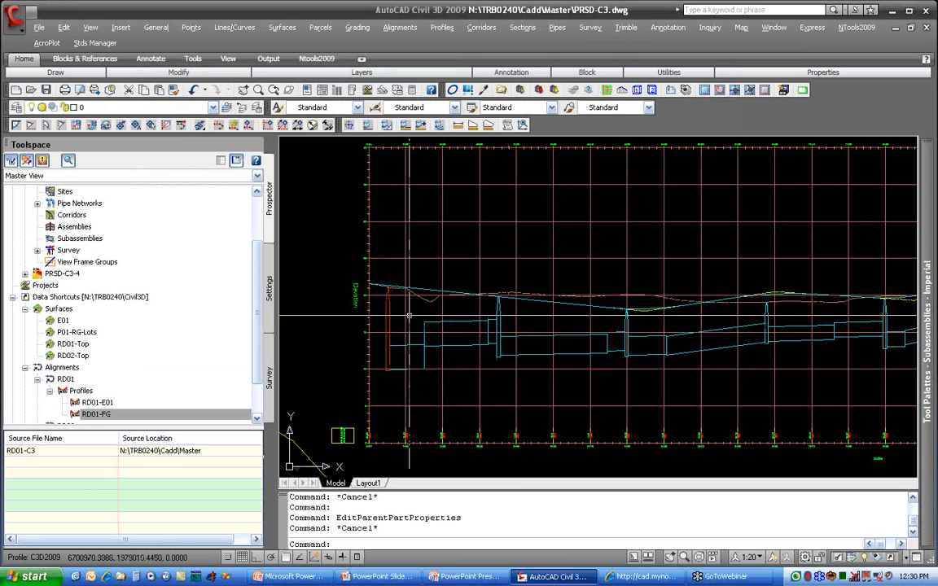
Step: Check how the rim of SDMH-15 meets the surface profile and review its insertion rim elevation and surface adjustment properties
scroll(378, 285, "up", 3)
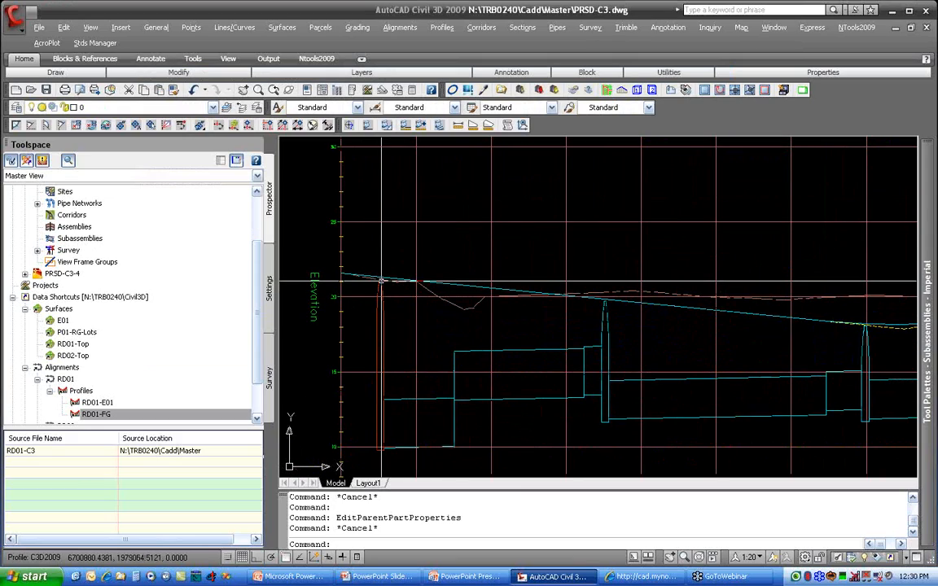
left_click(381, 289)
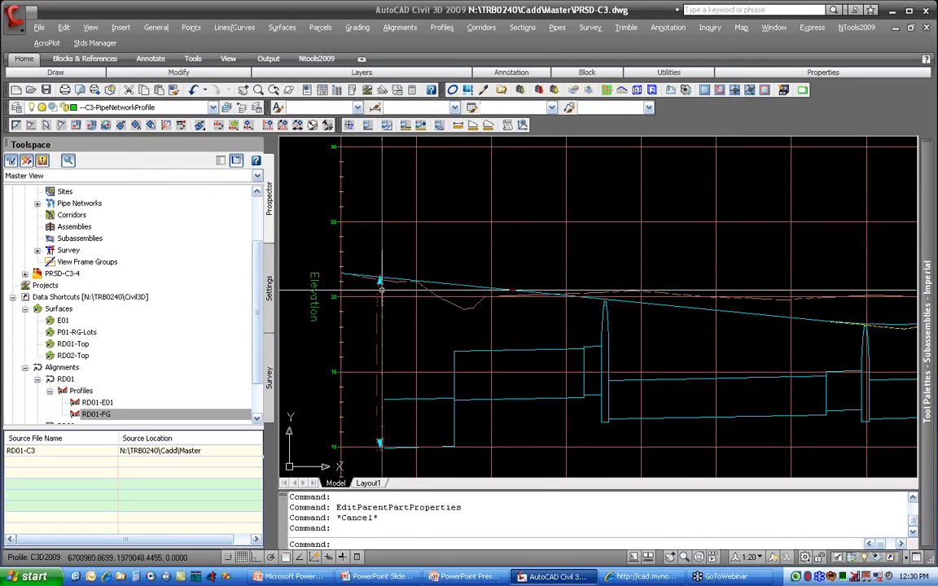
right_click(382, 290)
left_click(448, 455)
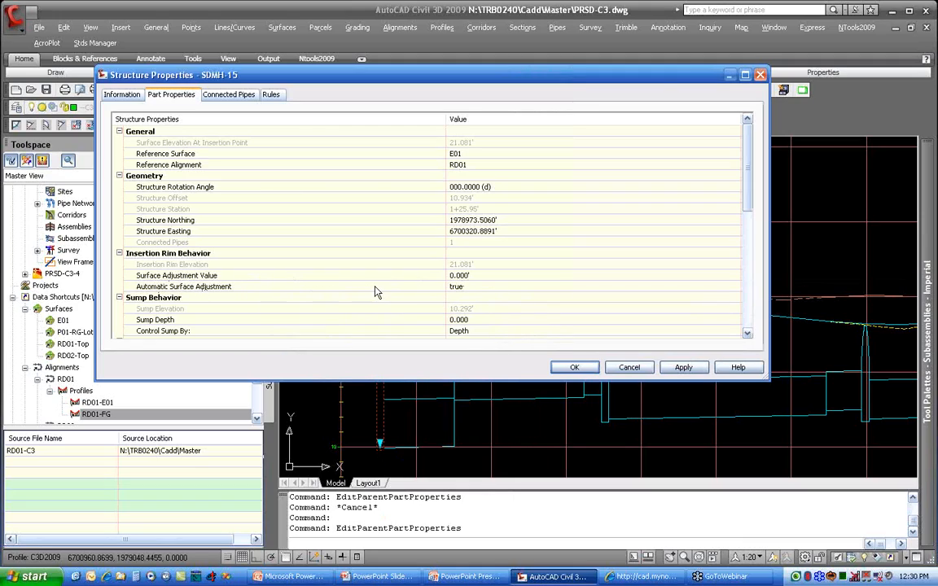
left_click(458, 275)
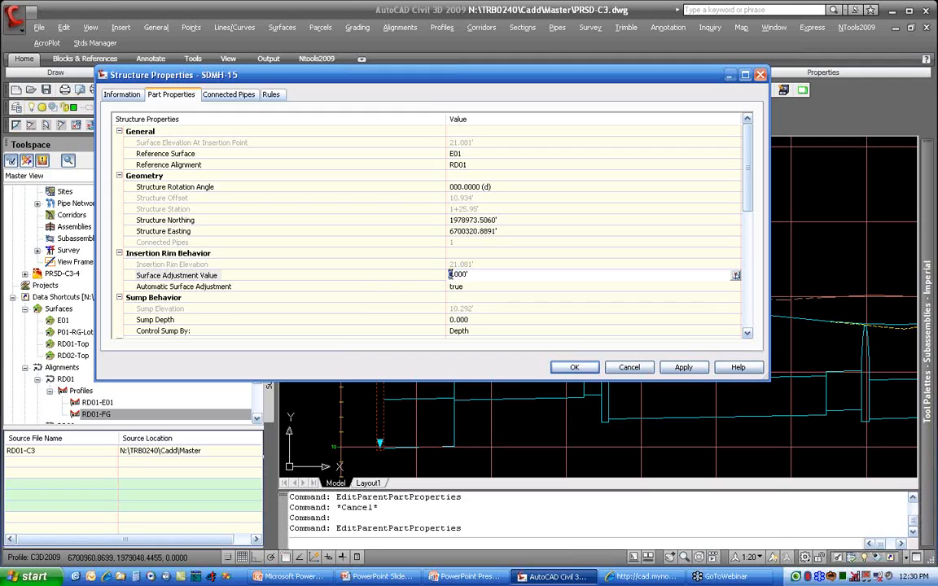
left_click(434, 292)
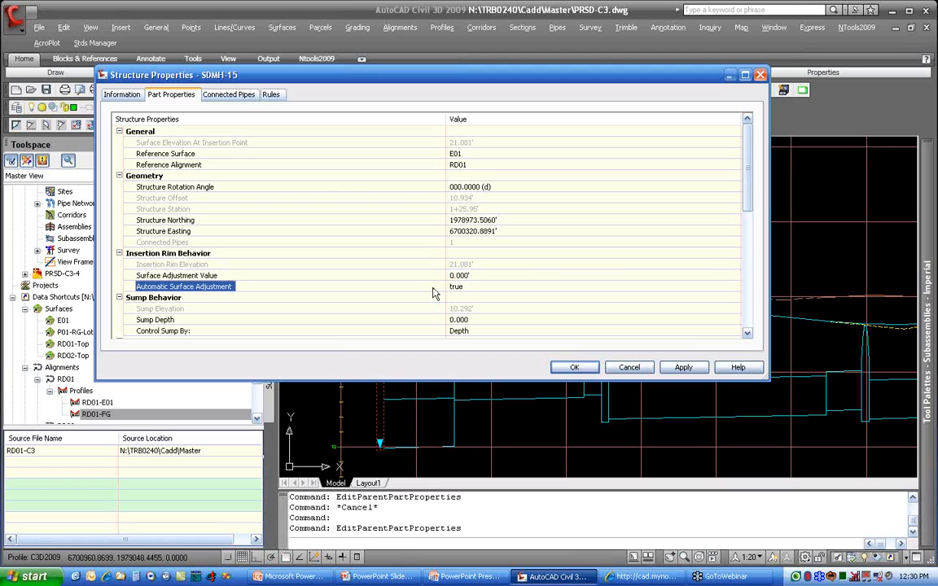
left_click(574, 367)
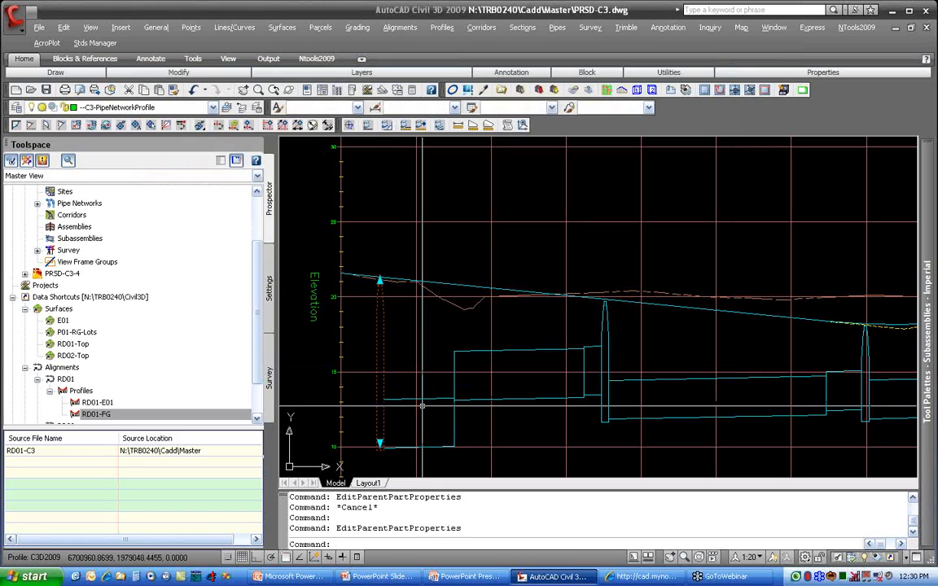
key("Escape")
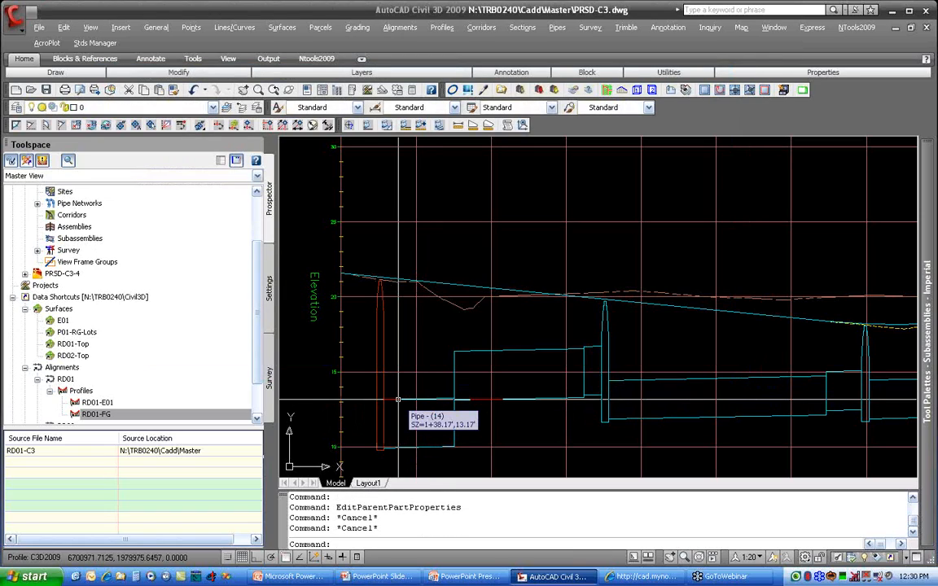
Step: Raise the SDMH-15 end of Pipe - (14) graphically in the profile view to an invert elevation of about 11.87 feet
left_click(396, 406)
middle_click_drag(399, 432, 413, 385)
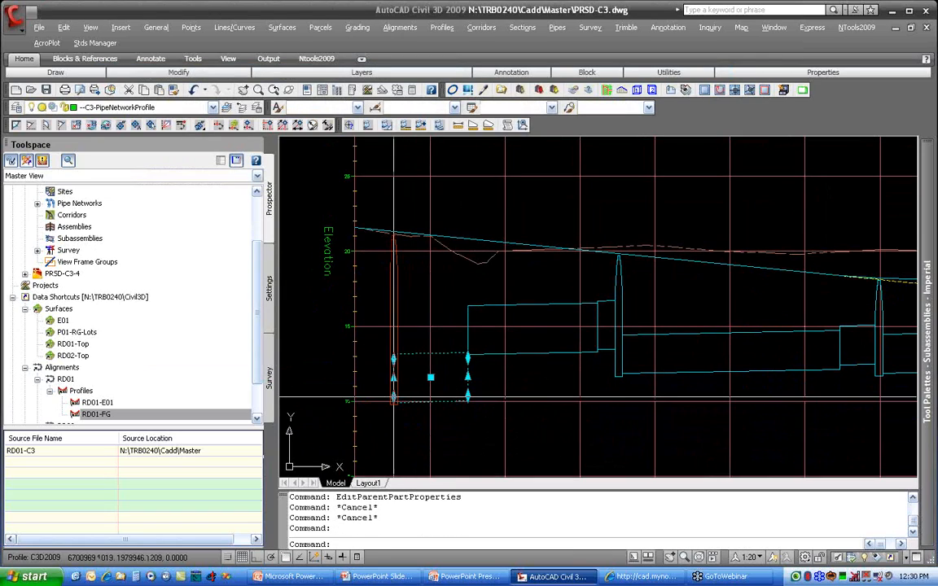
left_click(393, 399)
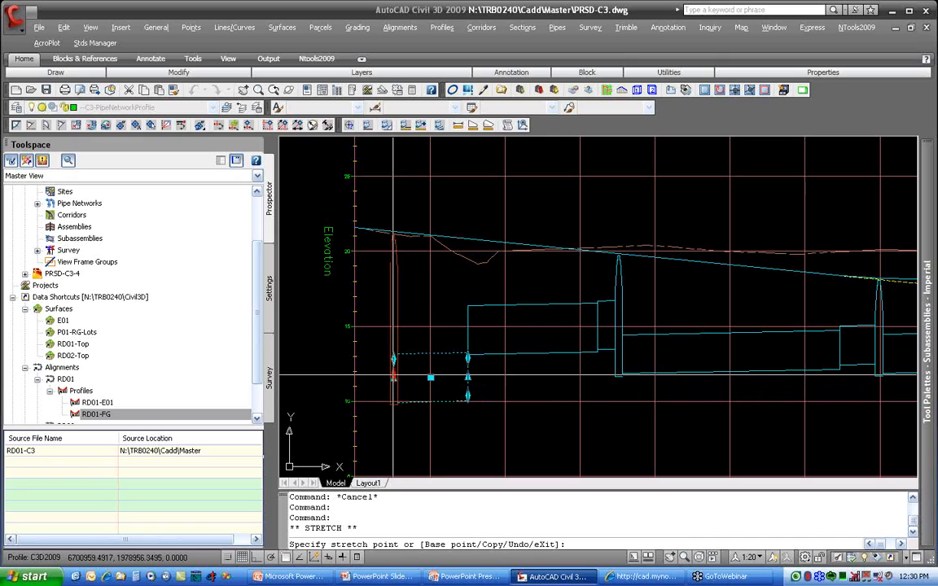
left_click(394, 338)
left_click(394, 338)
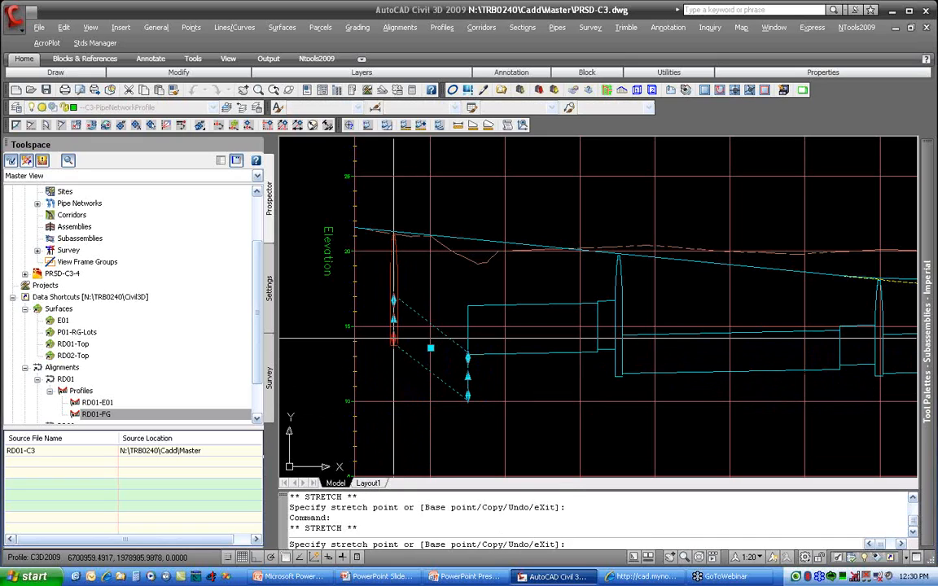
left_click(394, 374)
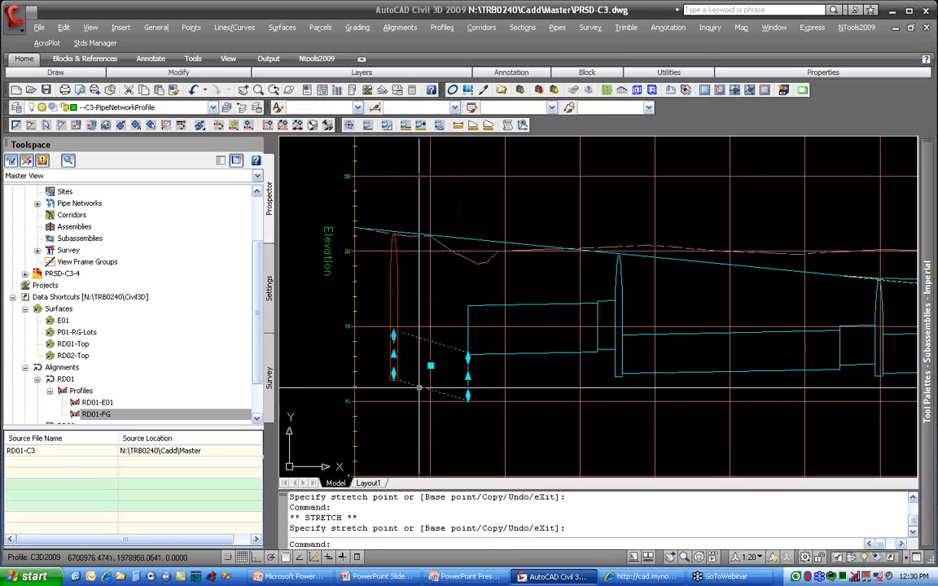
Step: Set the hold-end pipe slope of Pipe - (14) to 0.20% in its part properties
right_click(418, 386)
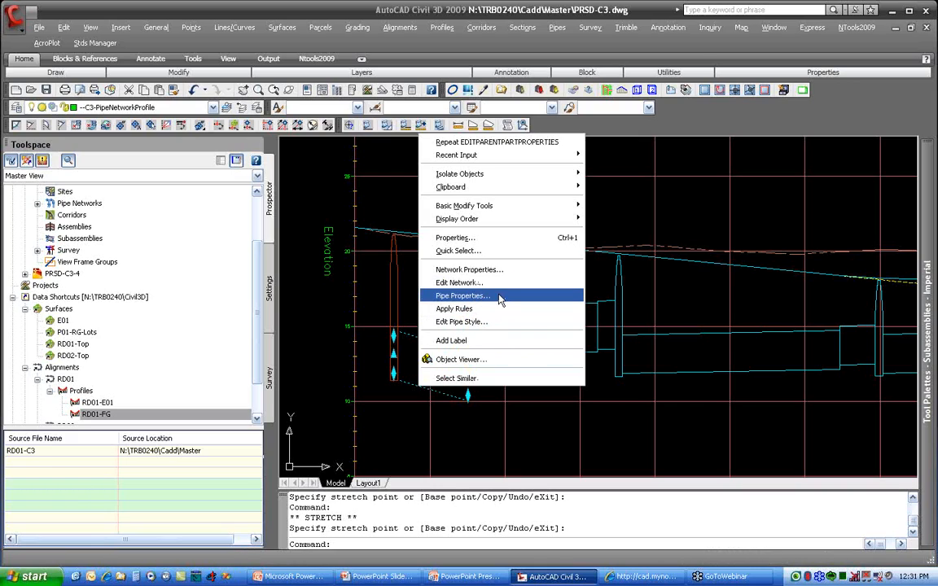
left_click(474, 296)
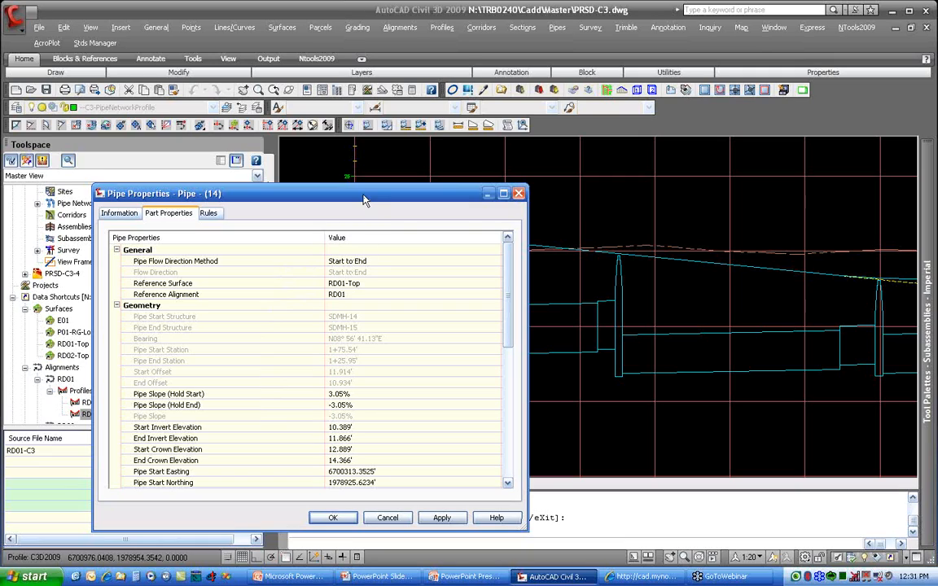
left_click_drag(362, 194, 531, 400)
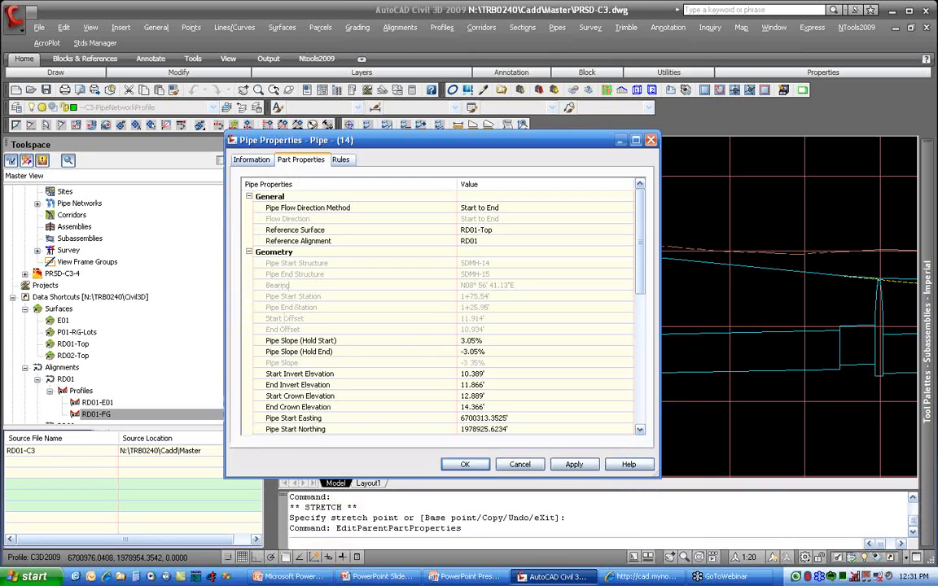
left_click(628, 352)
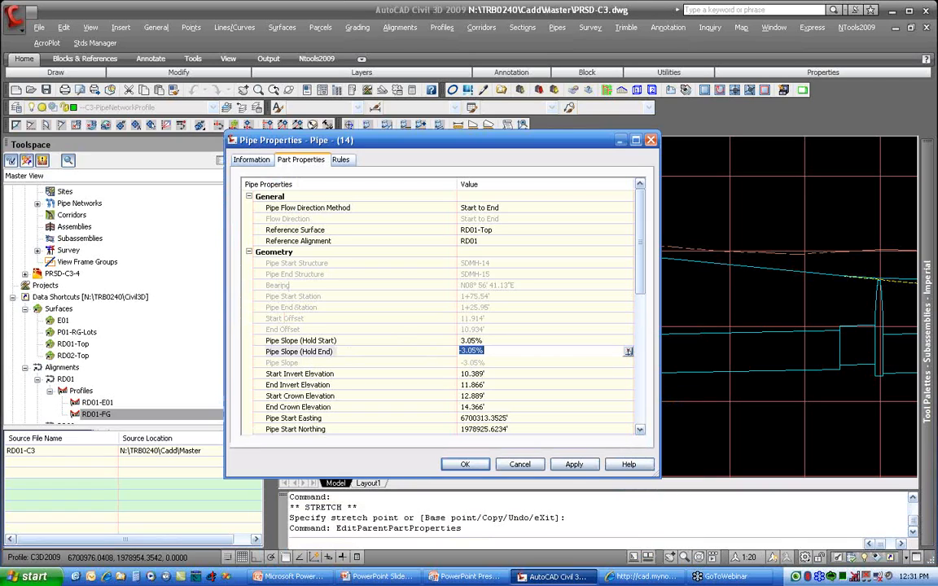
type("0.2")
key("Return")
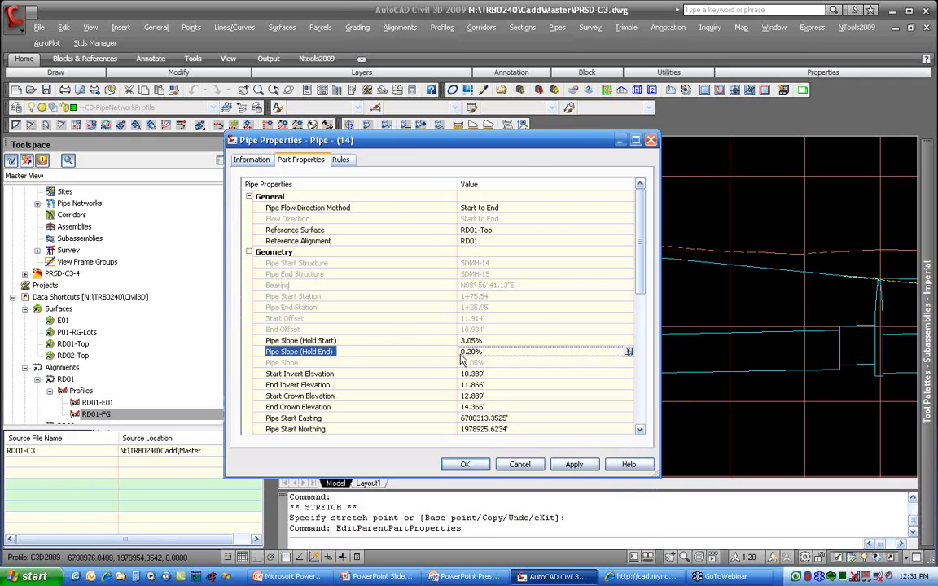
left_click(466, 465)
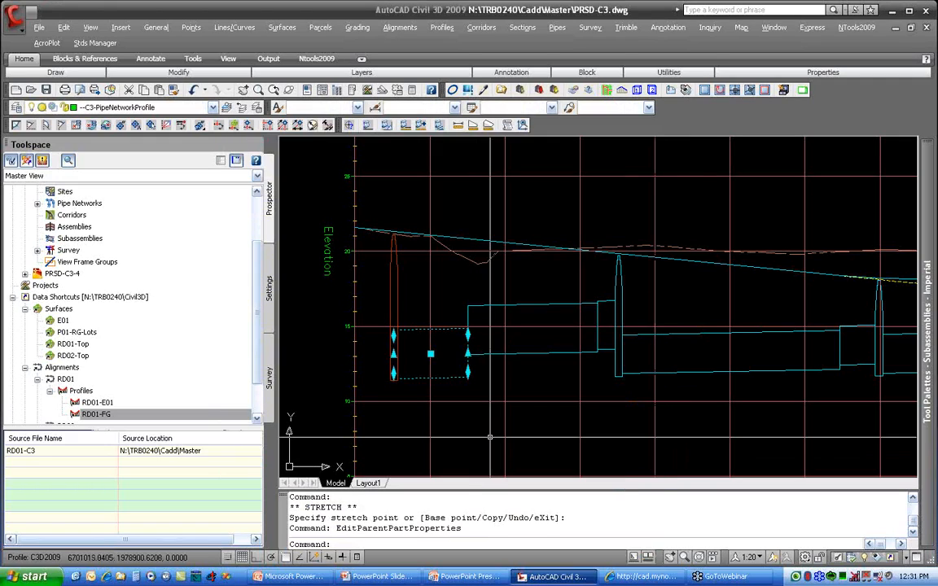
Step: Lower the SDMH-14 end of Pipe - (13) graphically in the profile view to match the adjoining end of Pipe - (14)
left_click(488, 354)
left_click(468, 374)
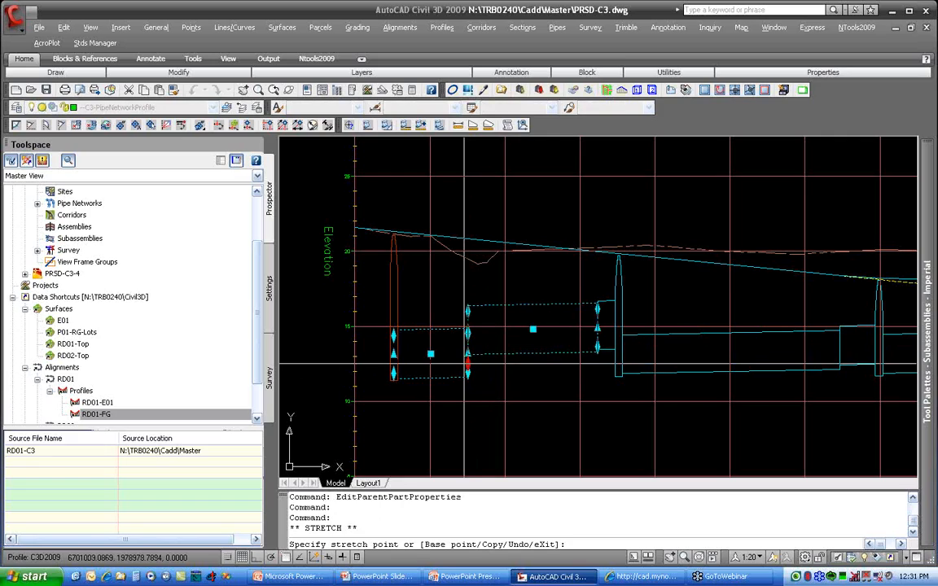
left_click(468, 397)
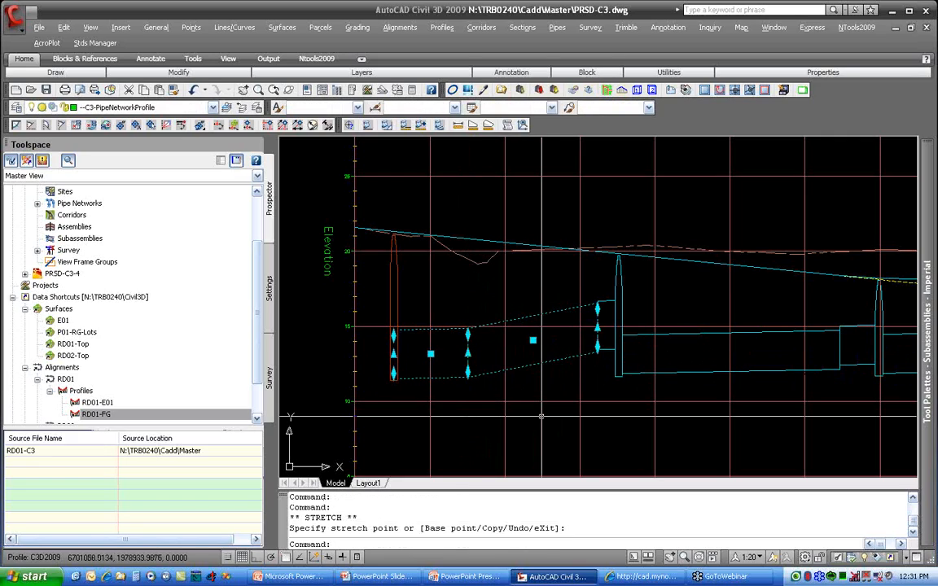
key("Escape")
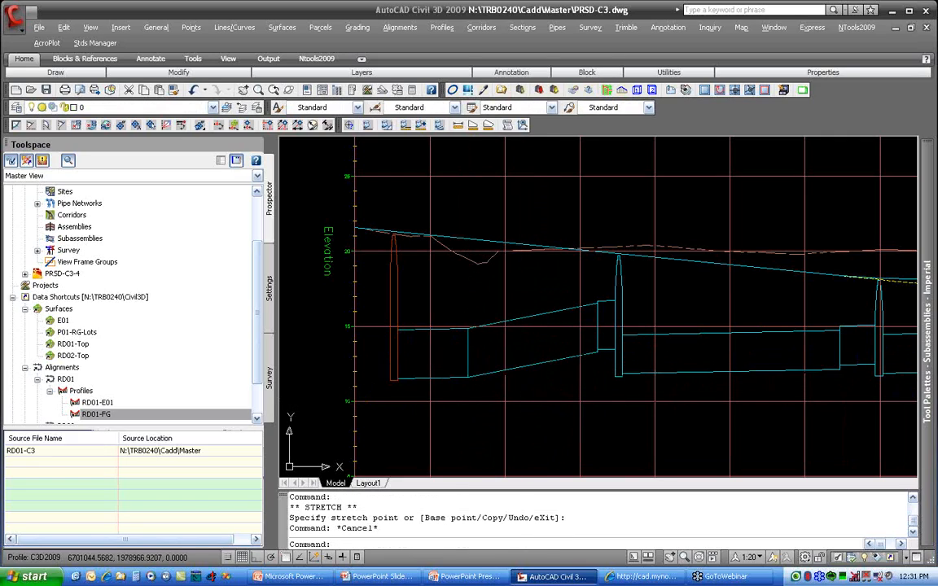
Step: Set the hold-end pipe slope of Pipe - (13) to 0.20% in its part properties
right_click(525, 383)
left_click(564, 277)
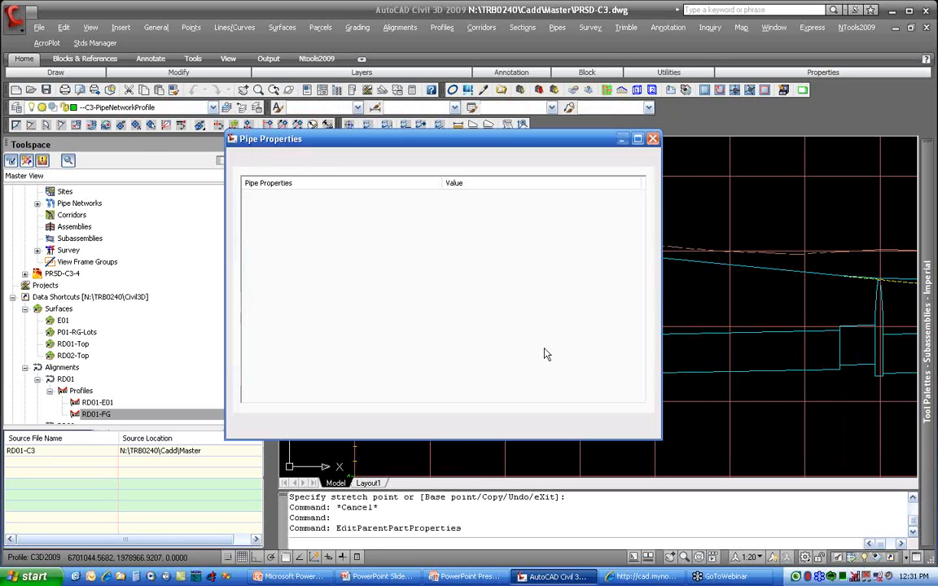
left_click(486, 351)
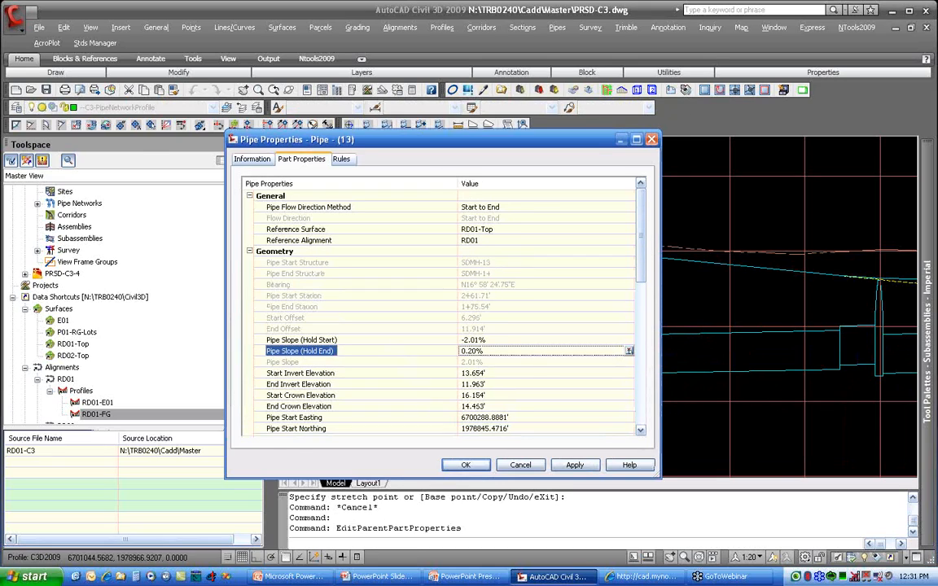
left_click(466, 465)
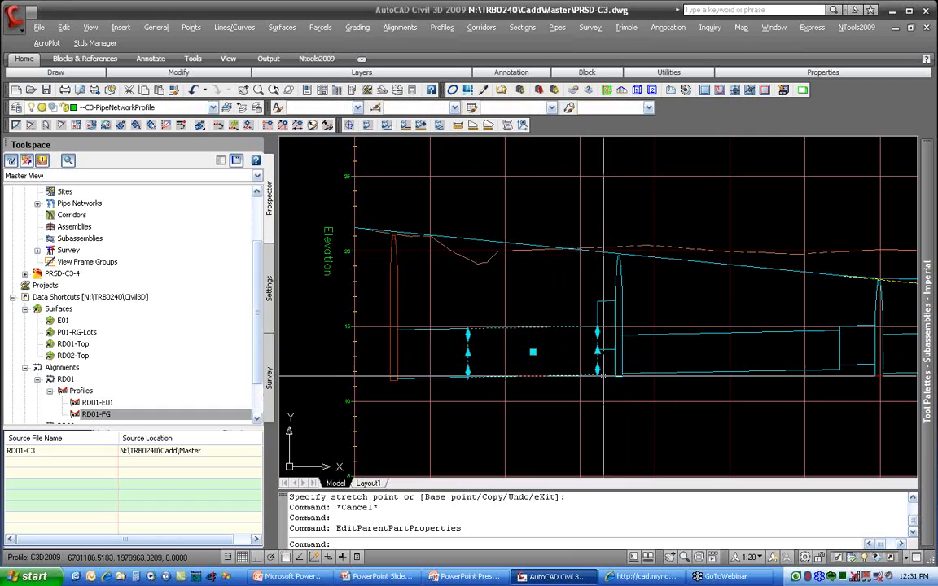
Step: Lower the SDMH-13 end of Pipe - (12) graphically in the profile view to match the adjoining end of Pipe - (13)
left_click(604, 346)
left_click(604, 351)
left_click(604, 351)
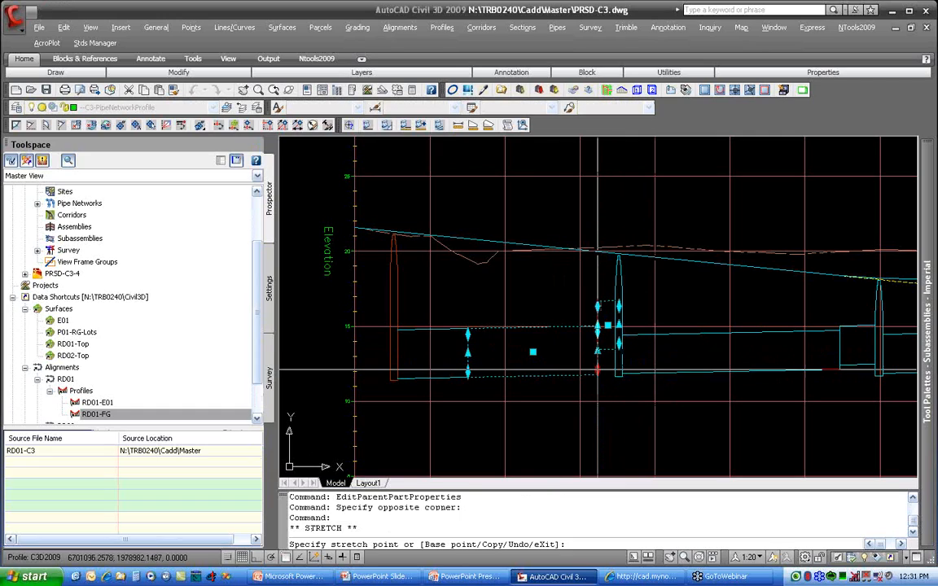
key("Escape")
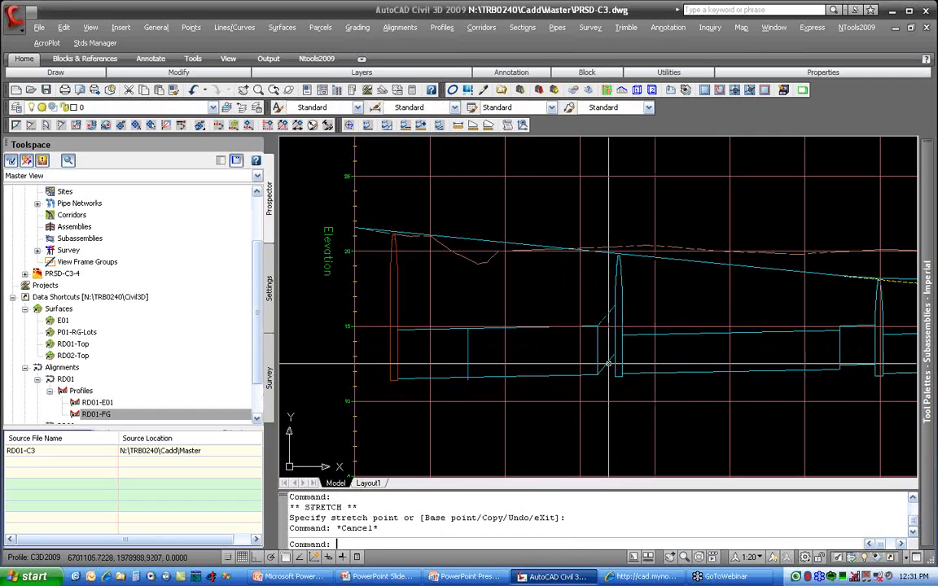
Step: Set the hold-end pipe slope of Pipe - (12) to 0.20% in its part properties
left_click(608, 364)
right_click(608, 363)
left_click(645, 215)
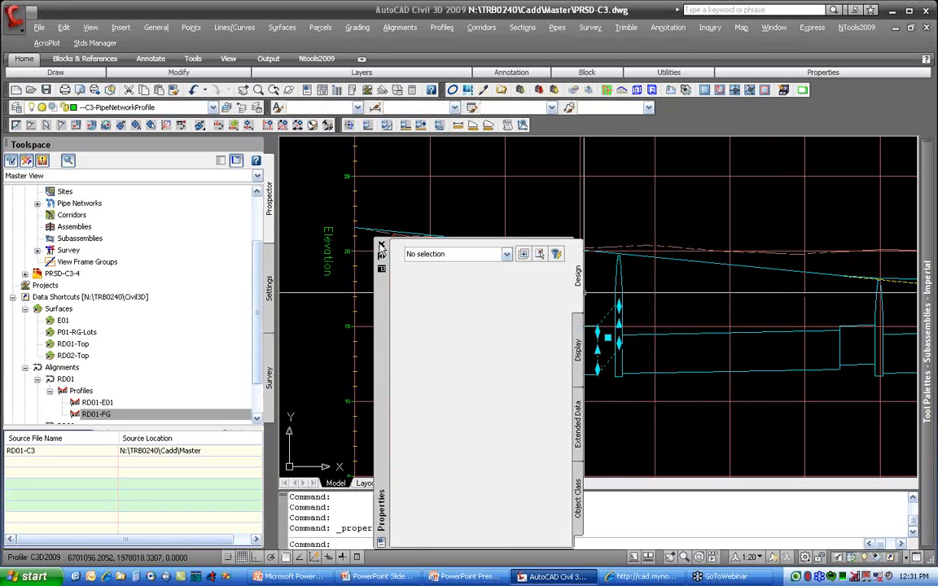
left_click(381, 246)
right_click(609, 360)
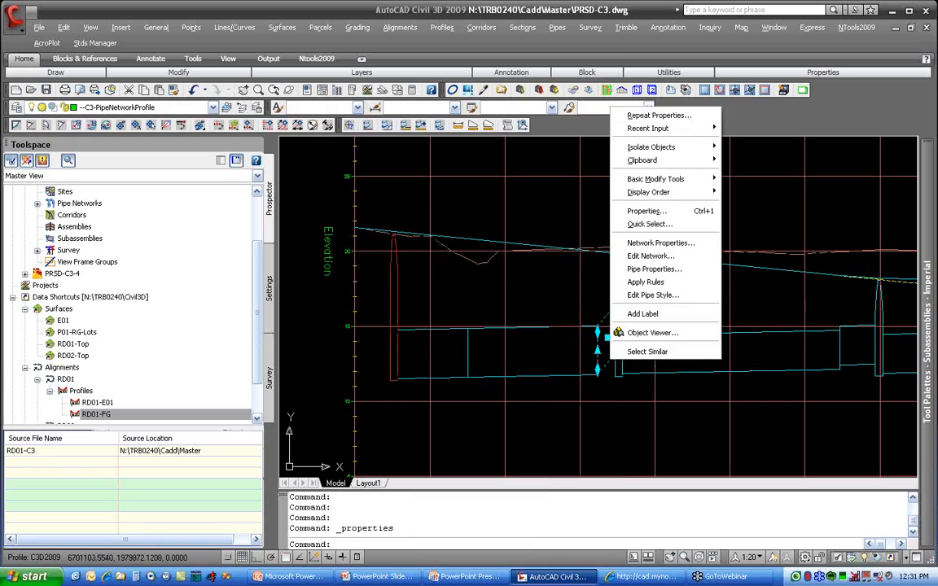
left_click(649, 269)
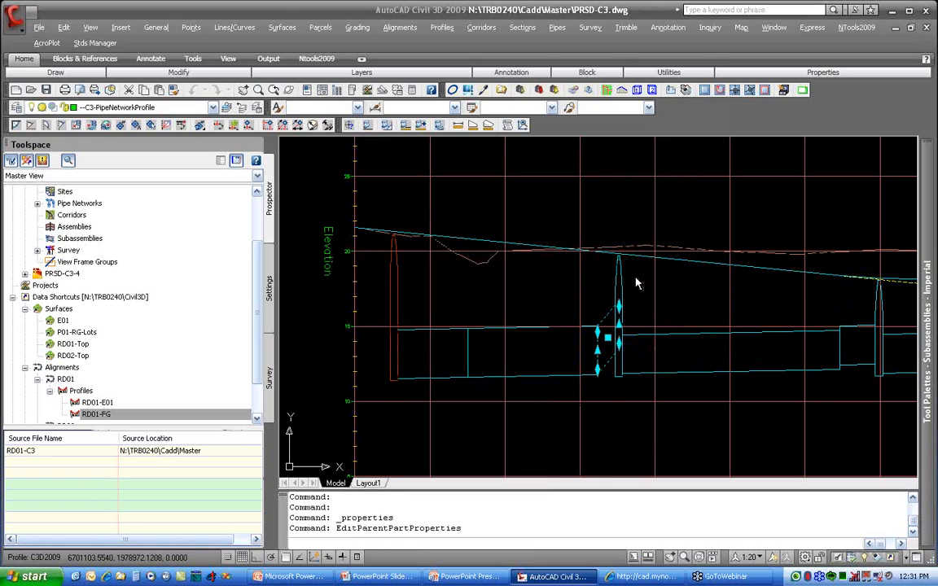
left_click(484, 348)
type("0.2")
key("Return")
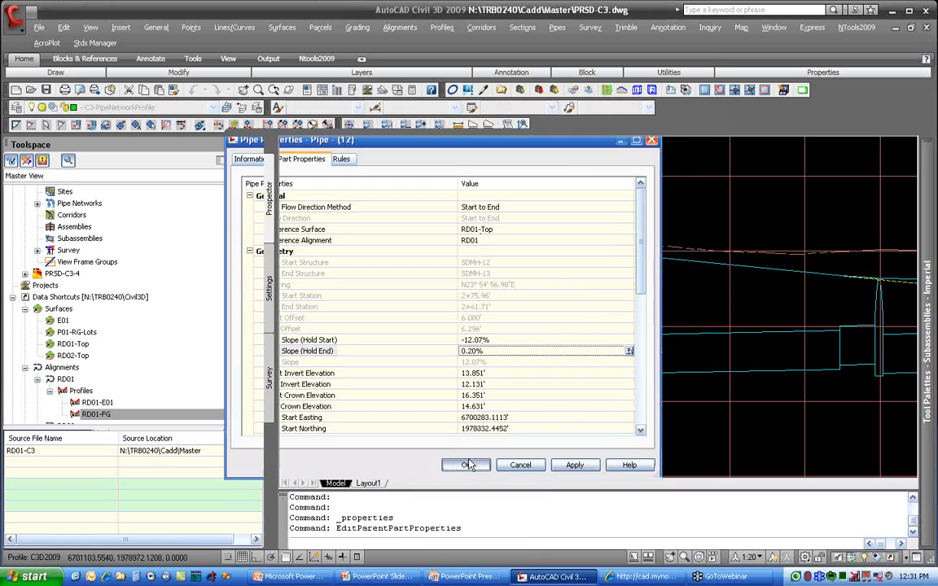
left_click(466, 465)
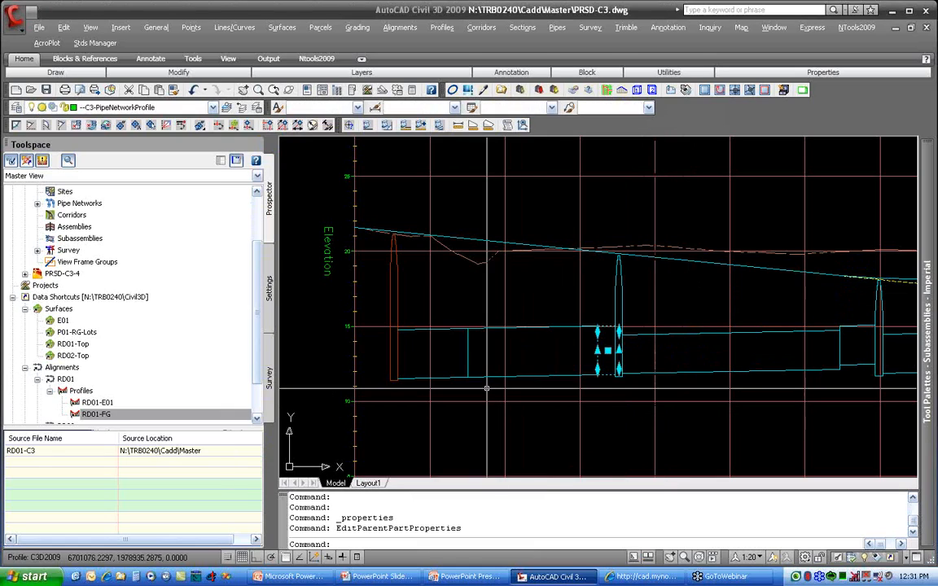
key("Escape")
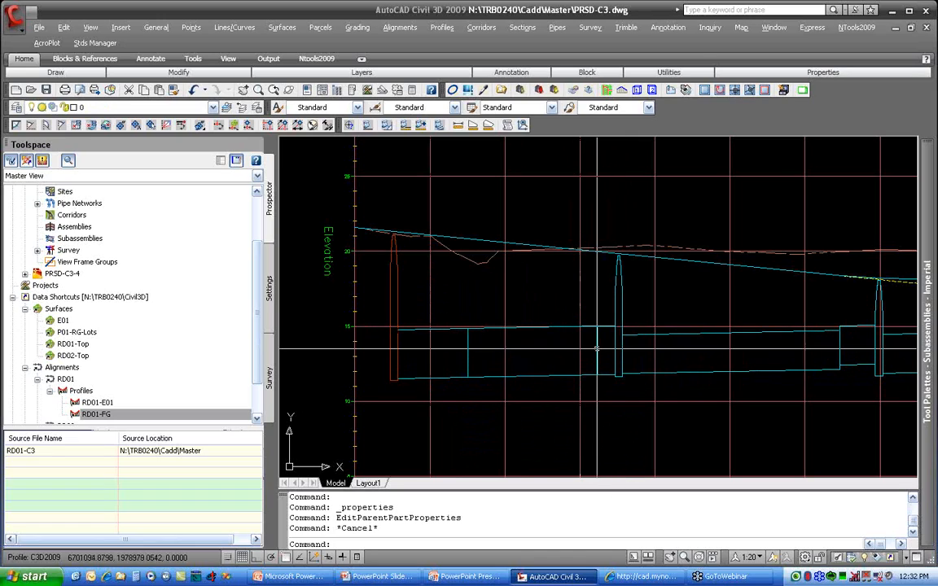
Step: Lower the SDMH-11 end of the short pipe adjoining Pipe - (11) graphically in the profile view to match the invert of Pipe - (11)
middle_click_drag(840, 362, 668, 332)
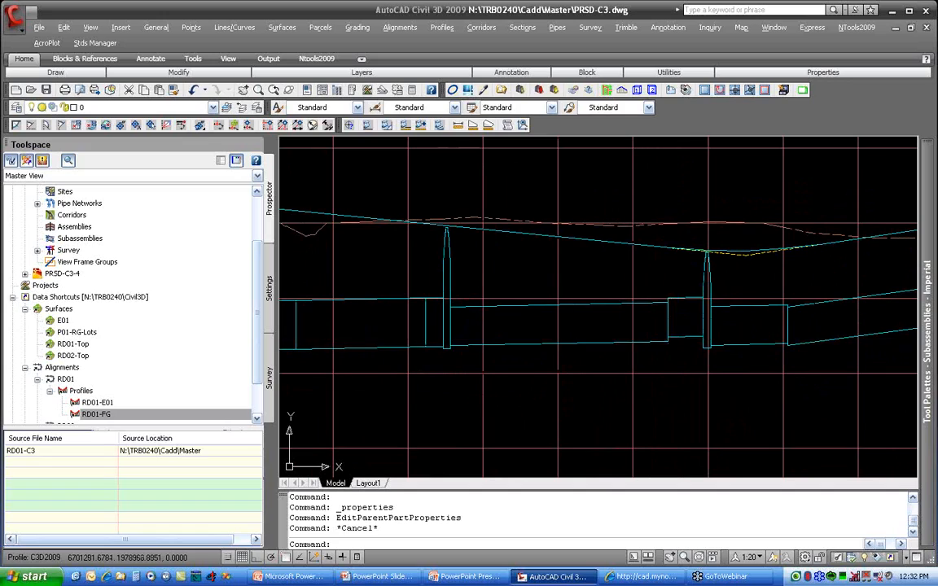
left_click(668, 332)
left_click(668, 332)
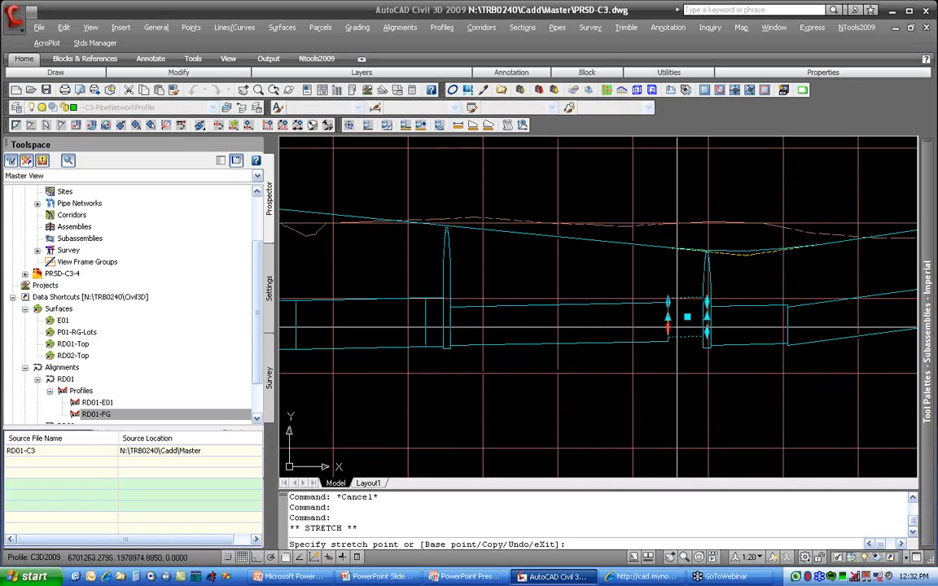
key("Escape")
left_click(659, 342)
scroll(668, 335, "up", 5)
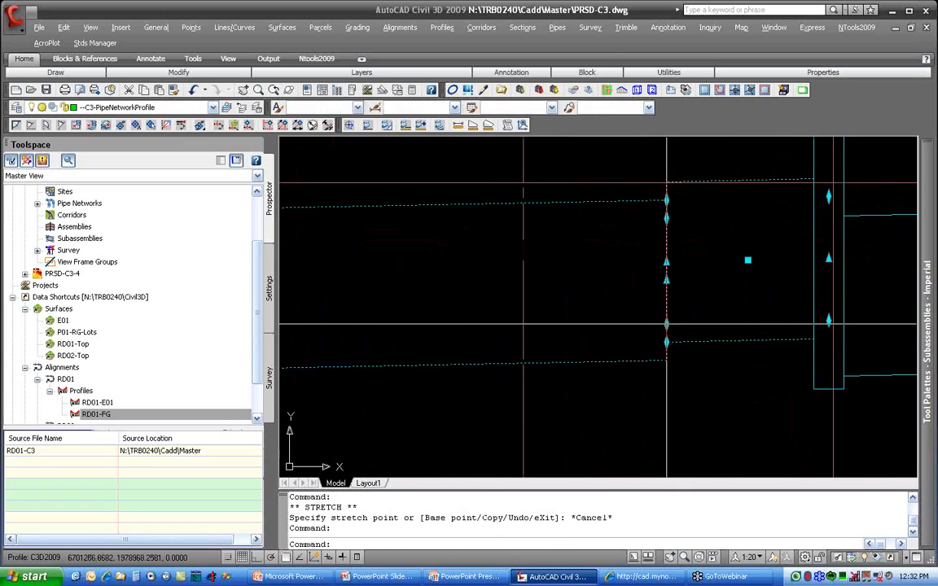
left_click(666, 324)
left_click(666, 341)
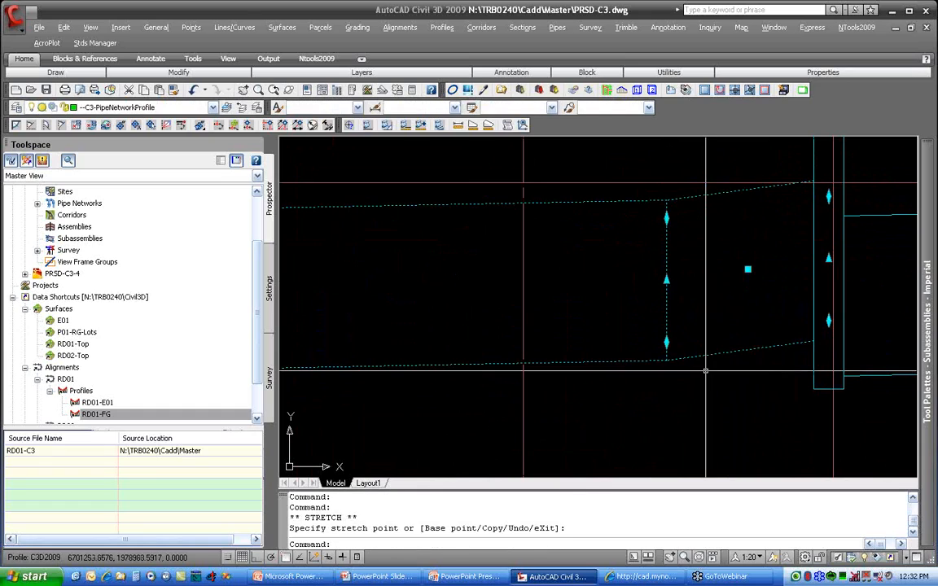
key("Escape")
scroll(705, 371, "down", 4)
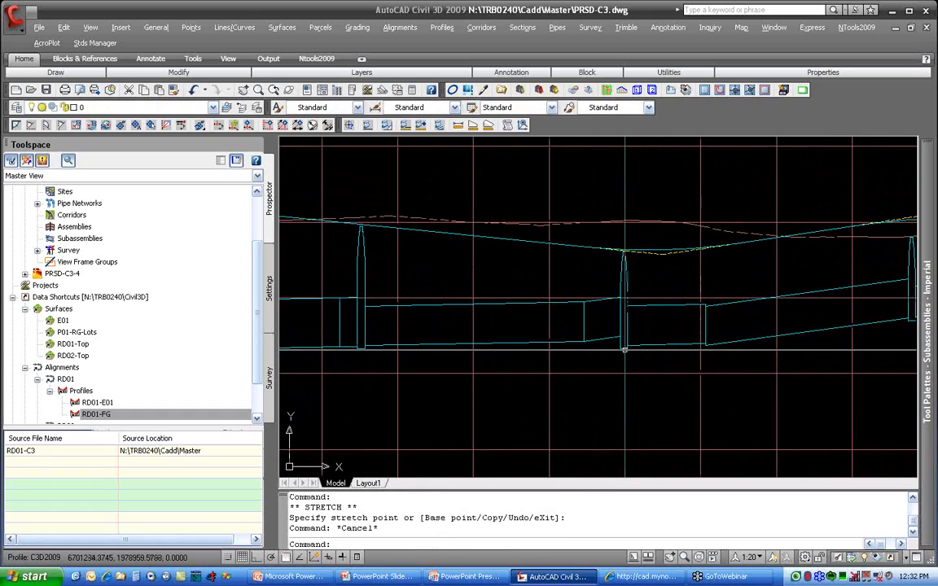
Step: Open the connected pipes list in the structure properties of SDMH-12 and compare the invert elevations of Pipe - (11) and Pipe - (12)
middle_click_drag(378, 315, 496, 336)
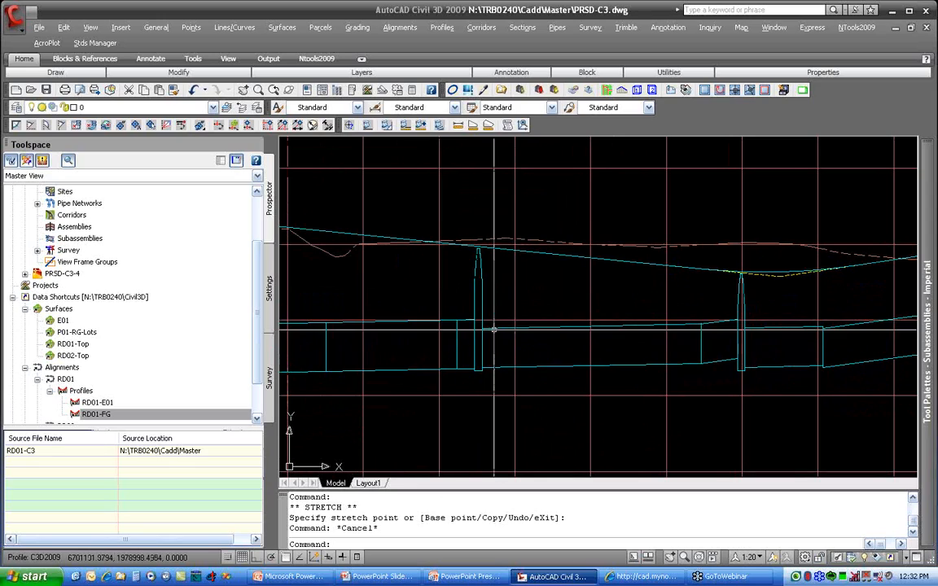
left_click(479, 305)
right_click(480, 304)
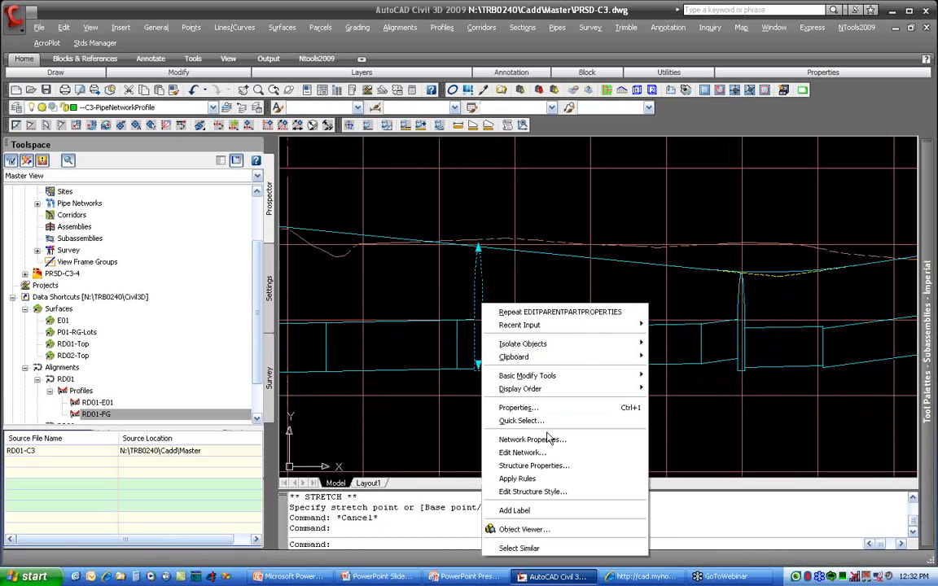
left_click(550, 466)
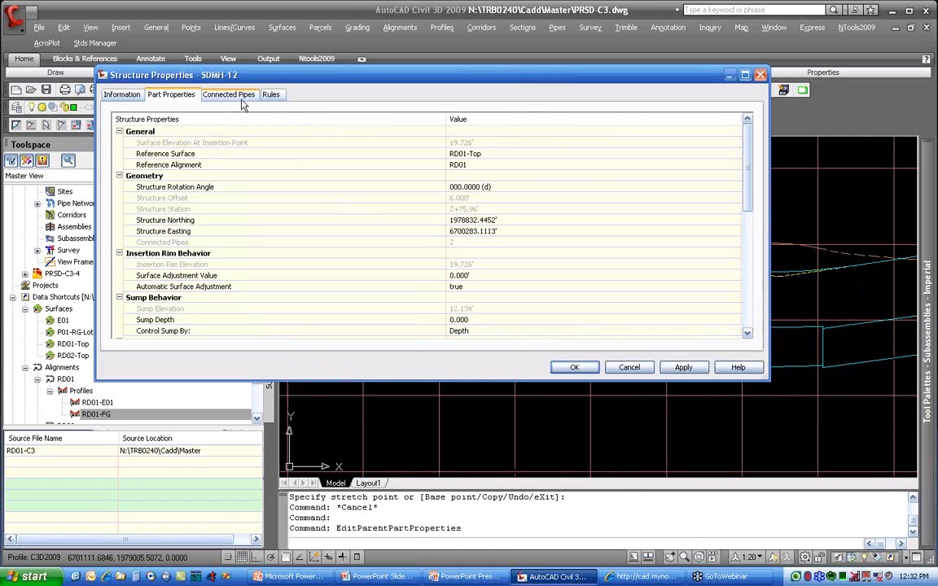
left_click(228, 94)
left_click(470, 143)
left_click(461, 154)
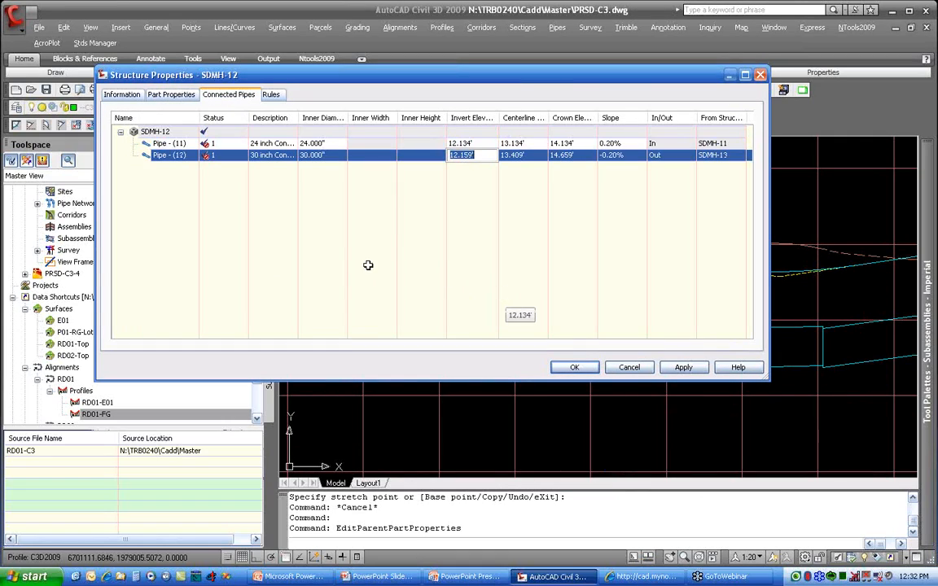
Step: Match the crown elevation of Pipe - (11) to that of Pipe - (12) at SDMH-12 with a drop amount of 0.000'
left_click(162, 144, "shift")
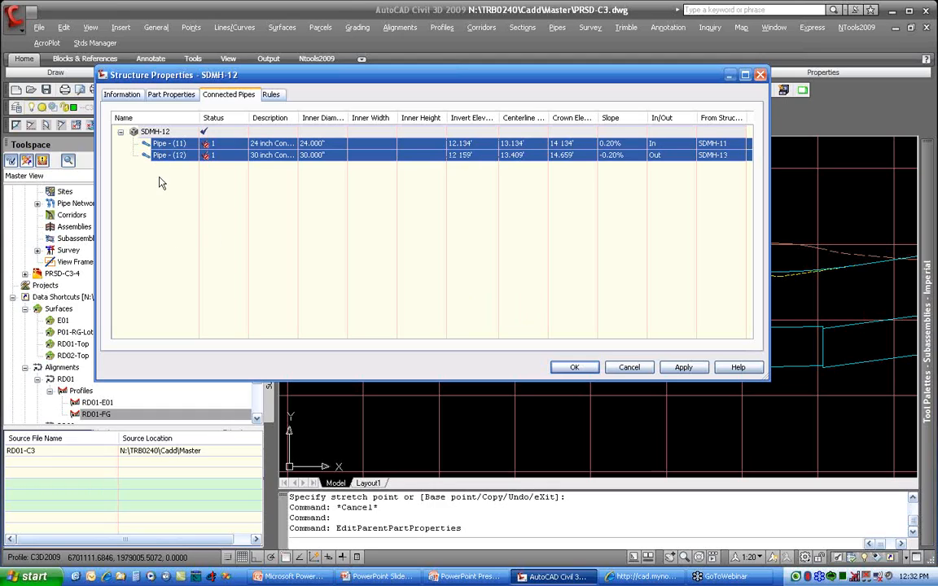
right_click(162, 130)
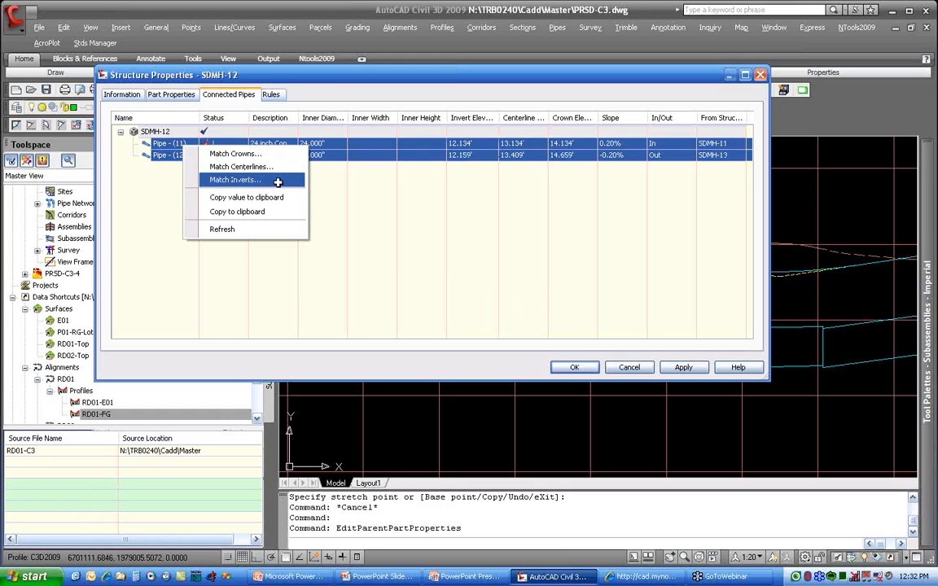
left_click(237, 153)
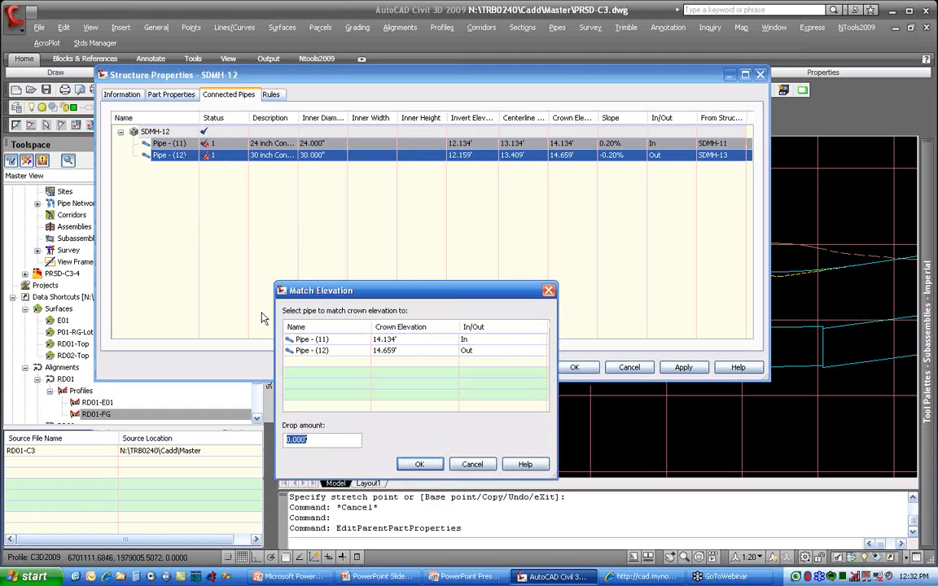
left_click(289, 351)
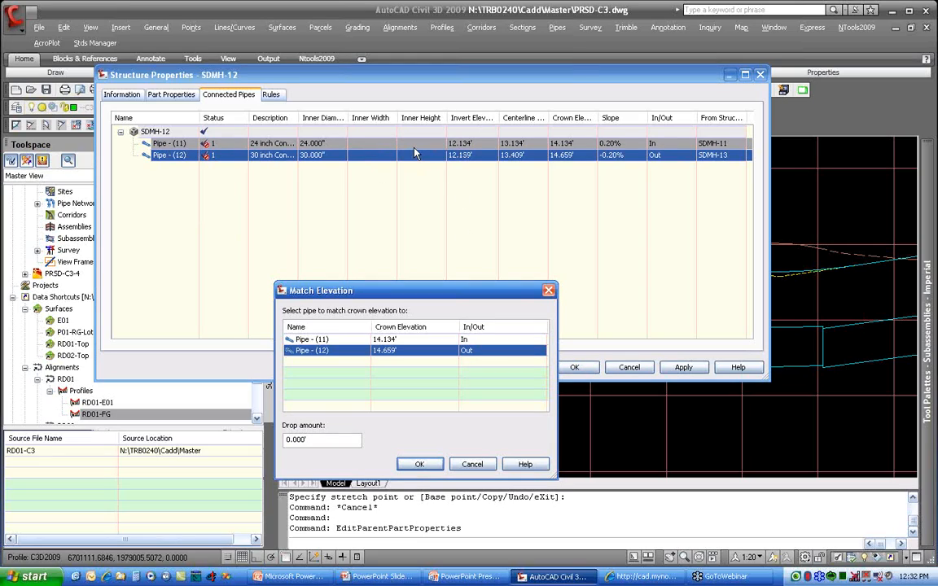
left_click(336, 437)
double_click(336, 437)
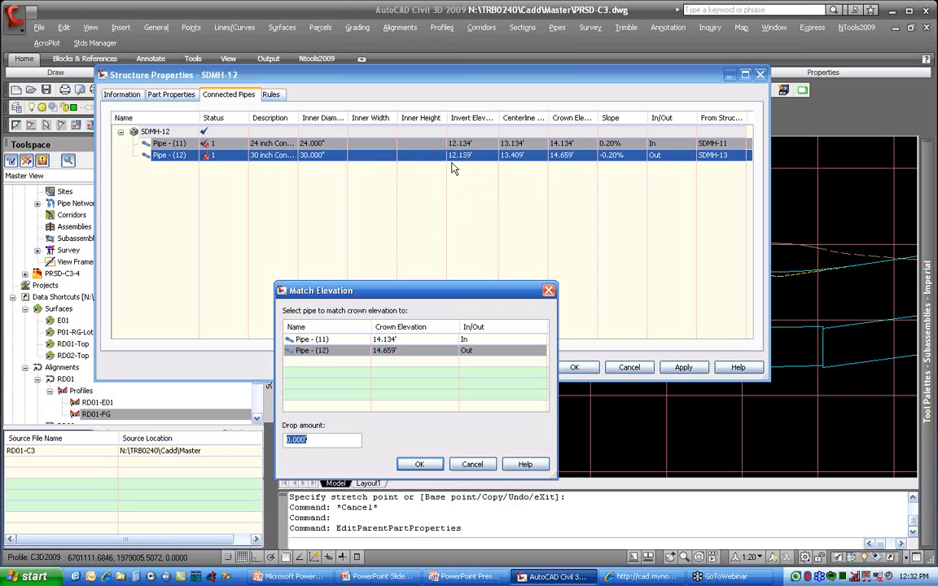
left_click(420, 464)
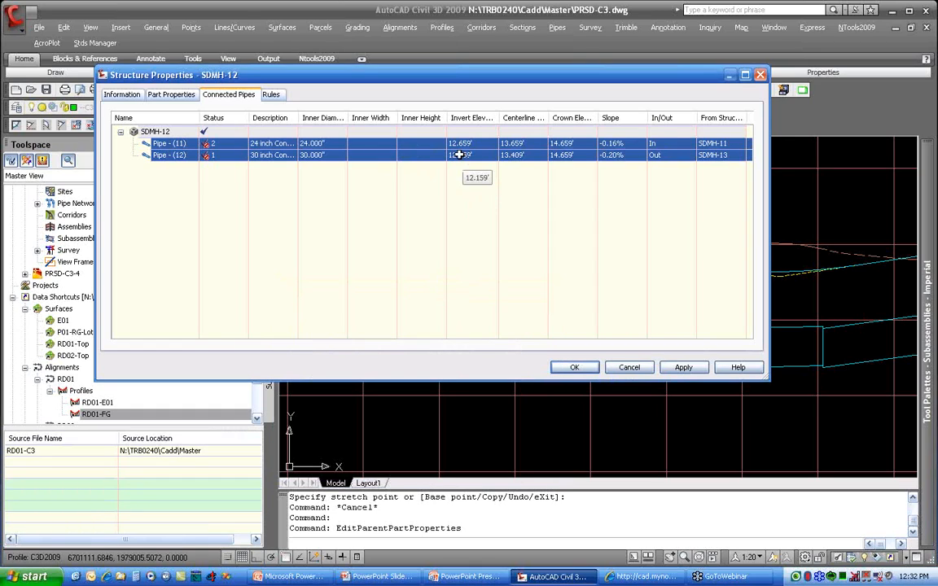
Step: Accept the SDMH-12 structure changes and set the hold-end slope of Pipe - (11) to 0.20% in its pipe properties
left_click(570, 367)
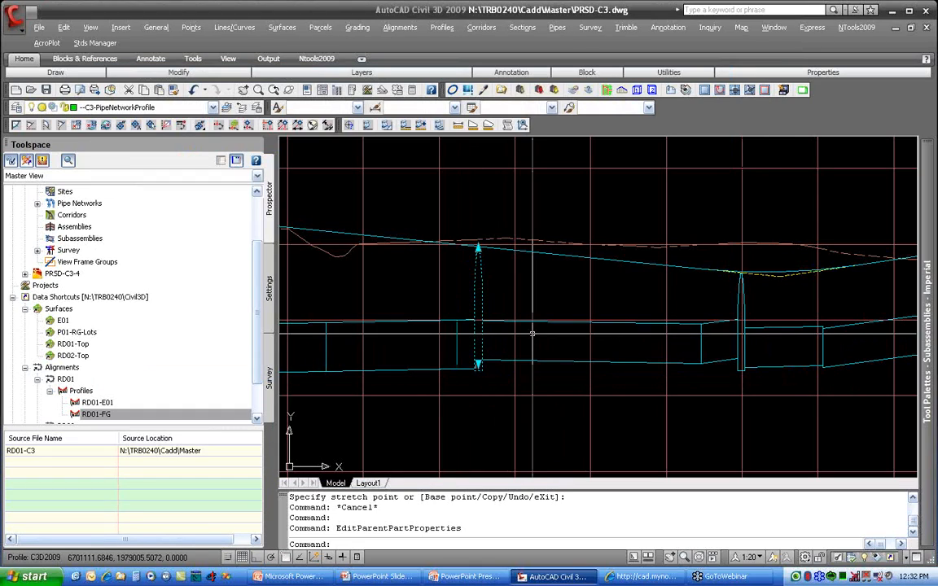
key("Escape")
left_click(521, 365)
left_click(501, 359)
right_click(501, 358)
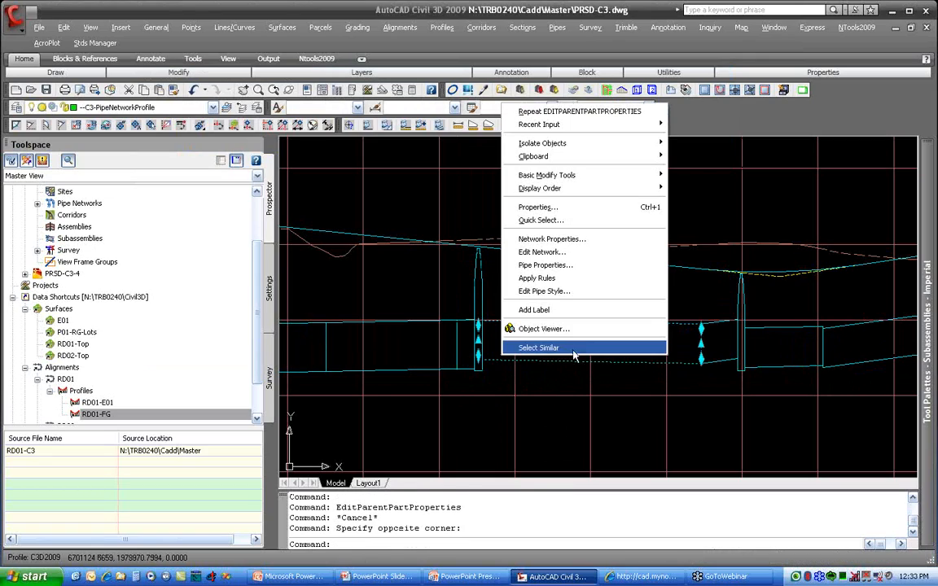
left_click(574, 265)
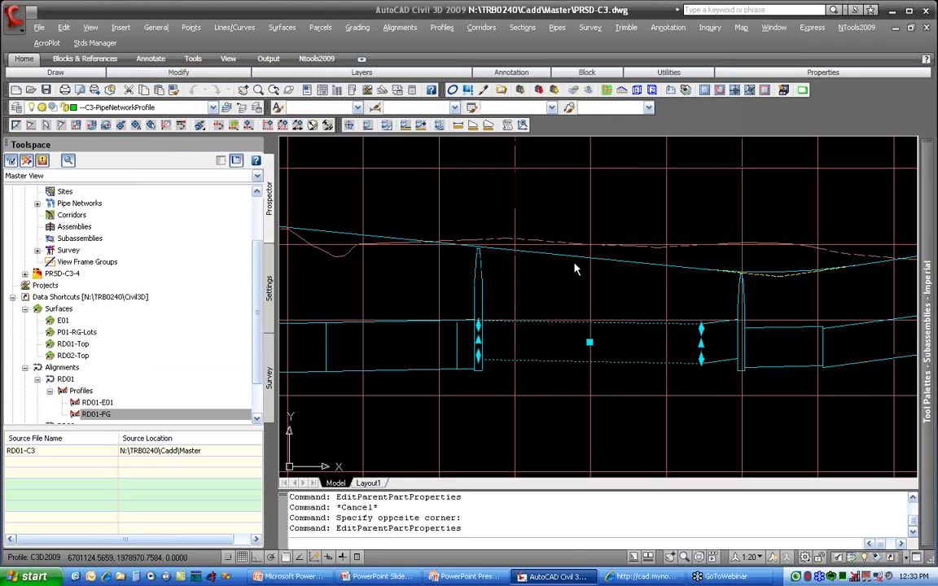
left_click(491, 351)
type("0.20")
key("Return")
left_click(465, 465)
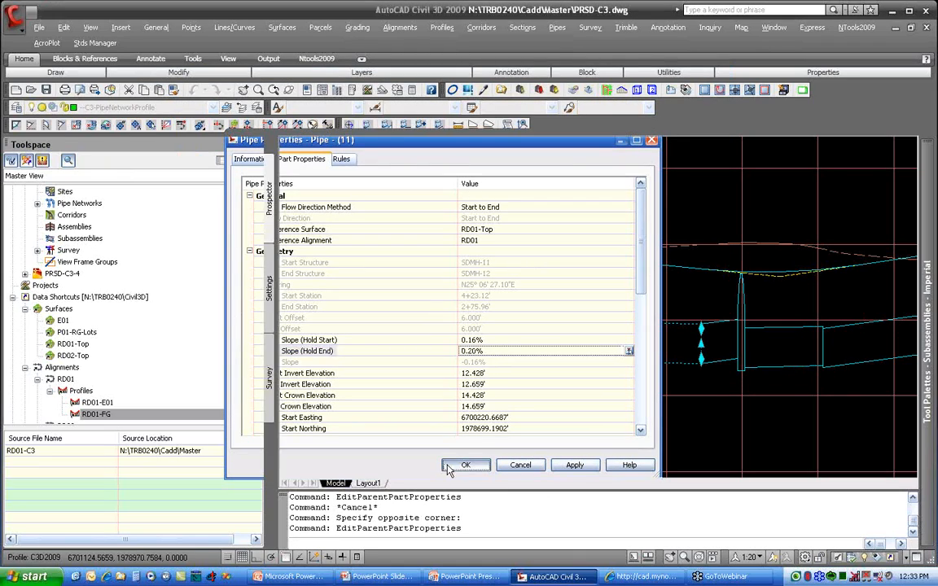
key("Escape")
key("Escape")
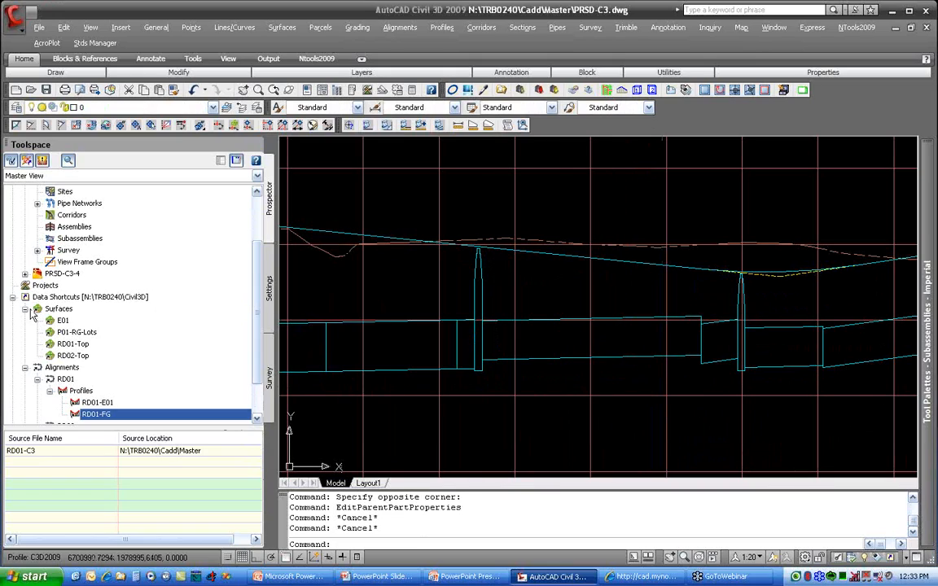
Step: Make PRSD-C3-4 the current drawing and examine the small crossing pipe beside the manhole in the RD01 profile view
right_click(57, 275)
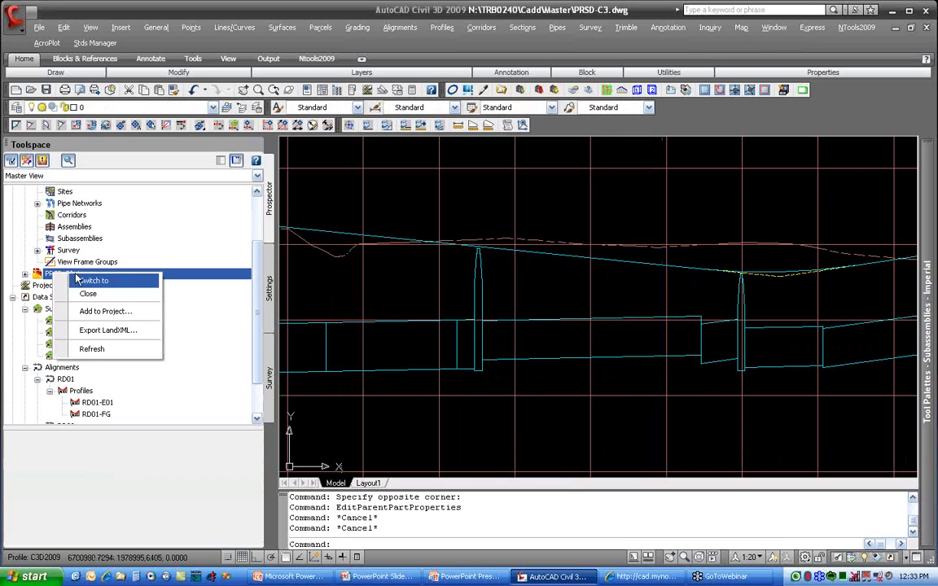
left_click(92, 282)
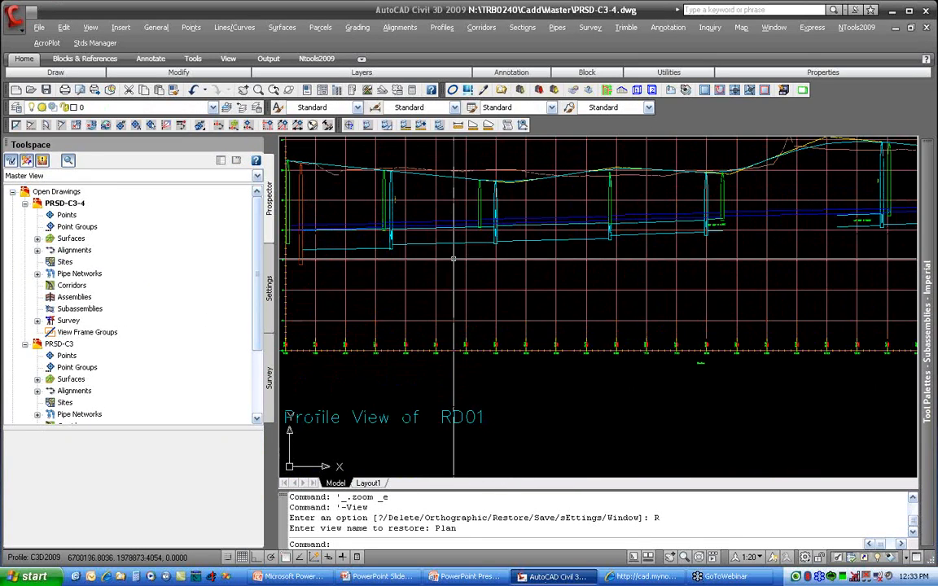
scroll(521, 350, "up", 3)
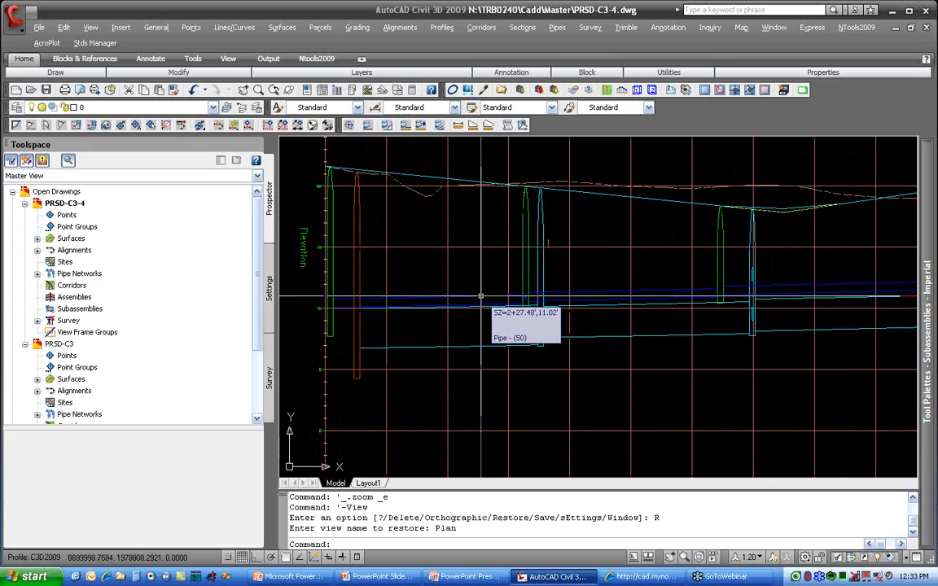
scroll(562, 245, "up", 5)
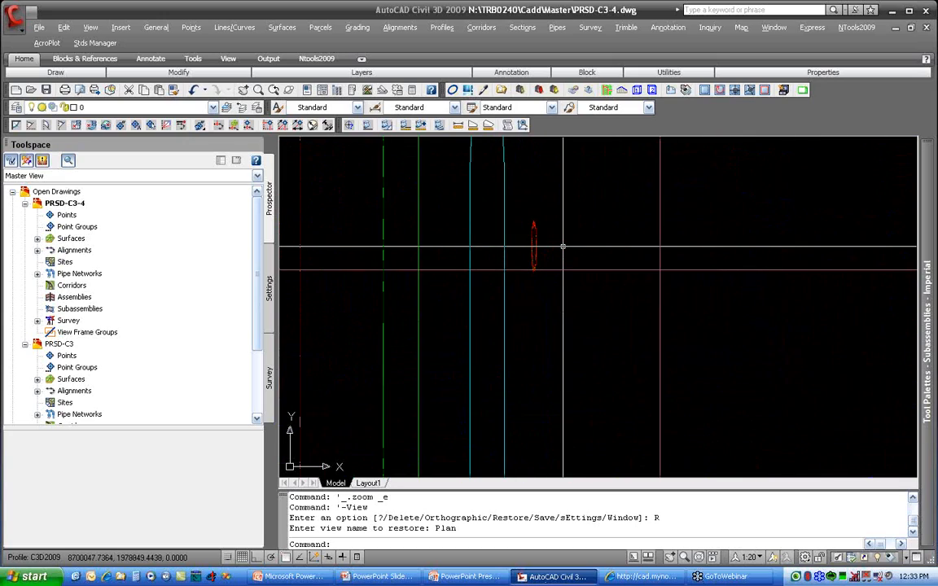
scroll(540, 246, "up", 4)
scroll(542, 247, "down", 4)
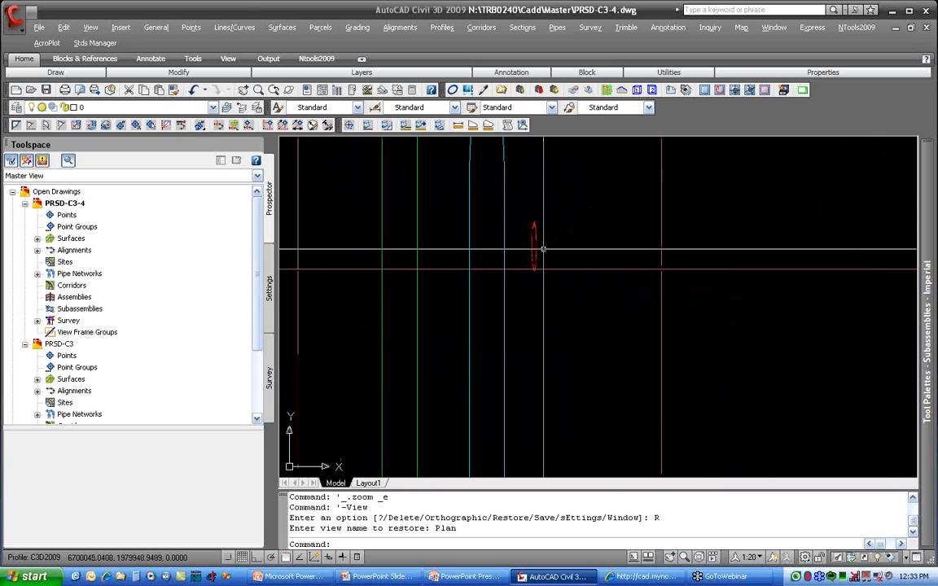
scroll(543, 249, "down", 5)
Step: Review the draw settings and style overrides of the WT01, SS01 and storm drain parts in the properties of profile view PV - (1)
left_click(551, 253)
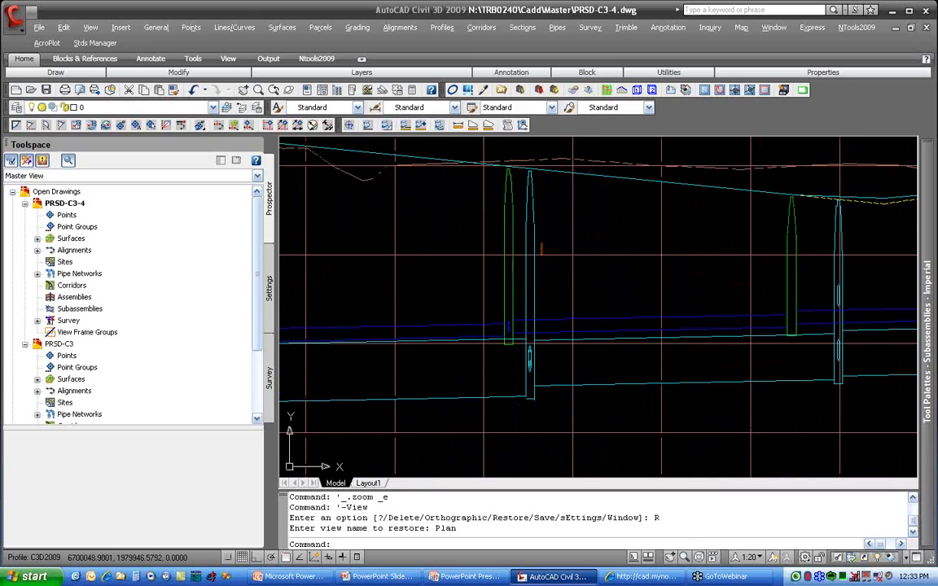
right_click(551, 255)
left_click(586, 391)
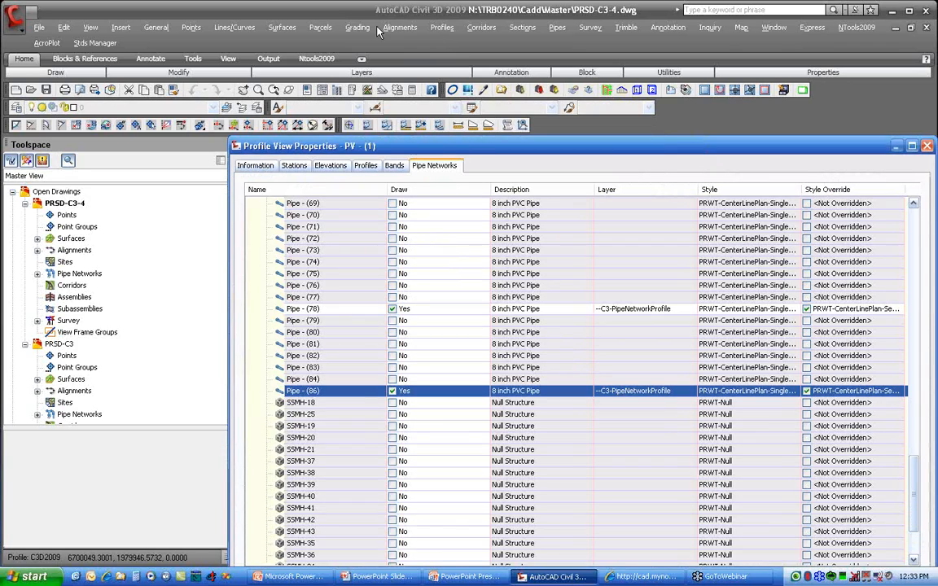
double_click(248, 147)
scroll(247, 249, "up", 7)
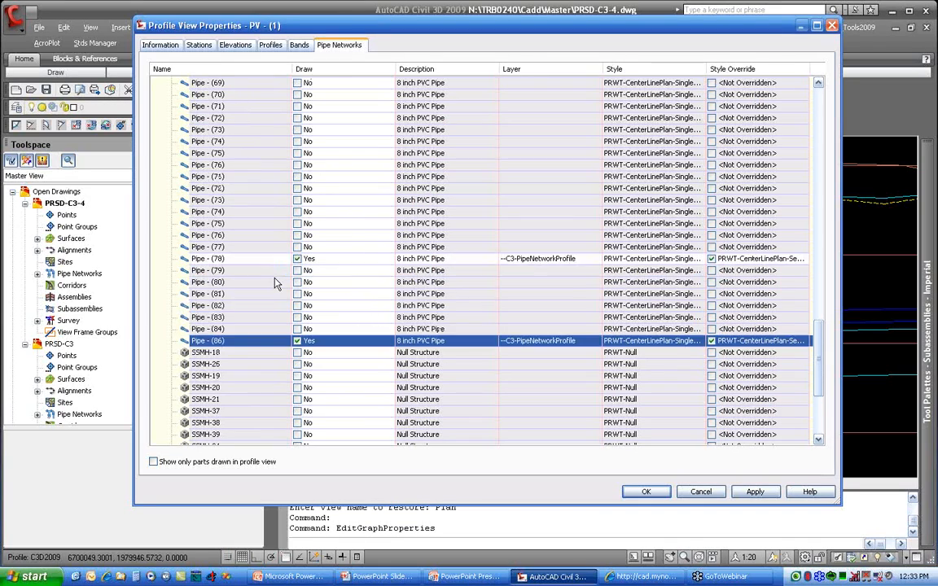
scroll(218, 207, "down", 4)
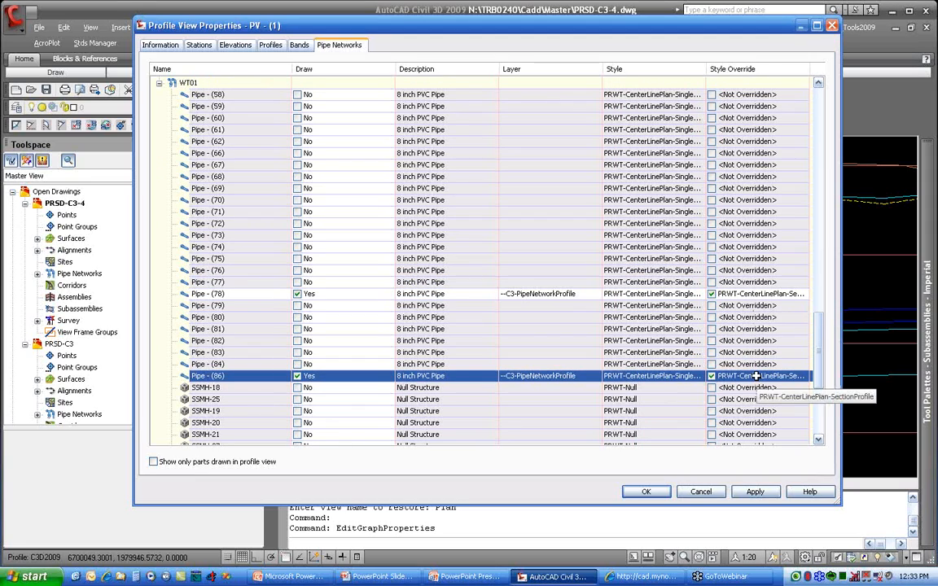
scroll(446, 309, "up", 8)
scroll(499, 313, "up", 7)
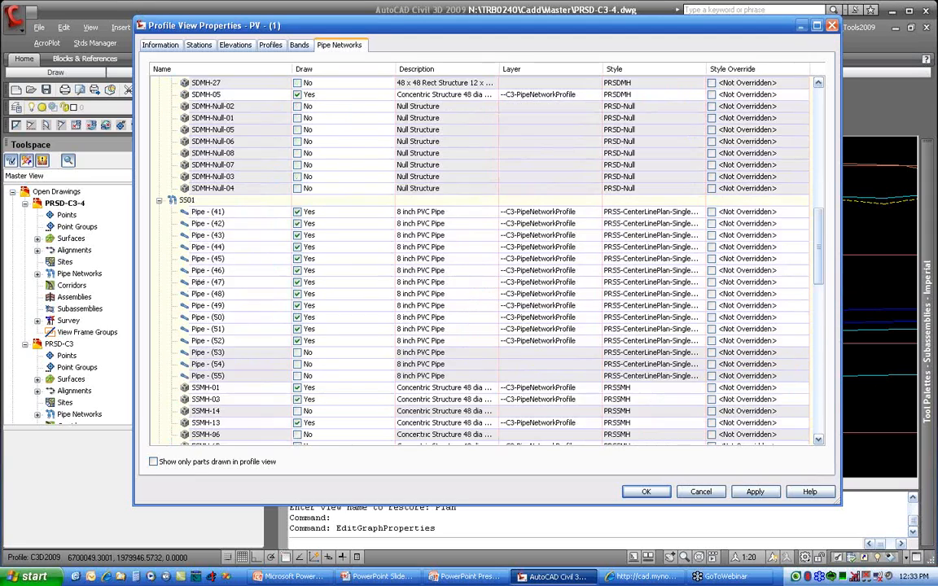
scroll(294, 215, "up", 2)
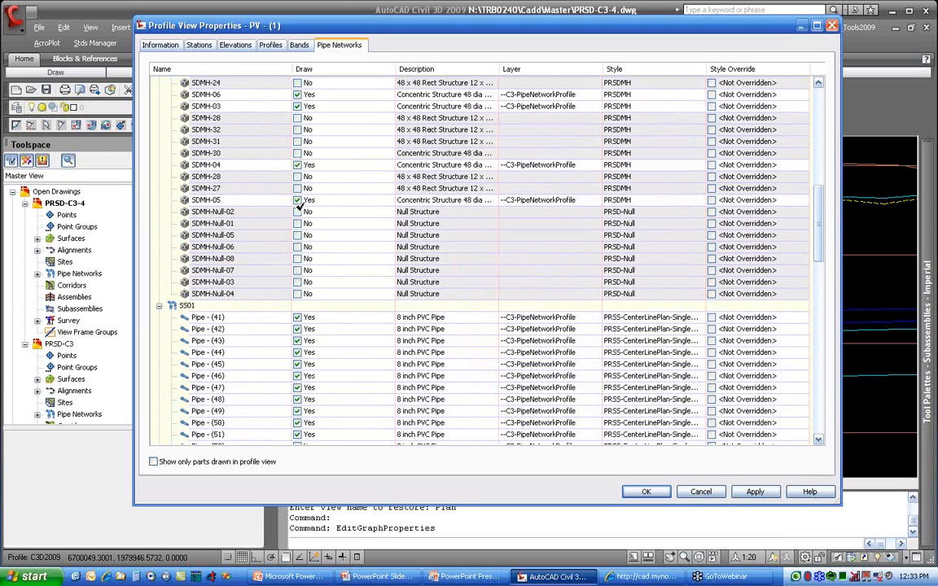
scroll(308, 216, "up", 8)
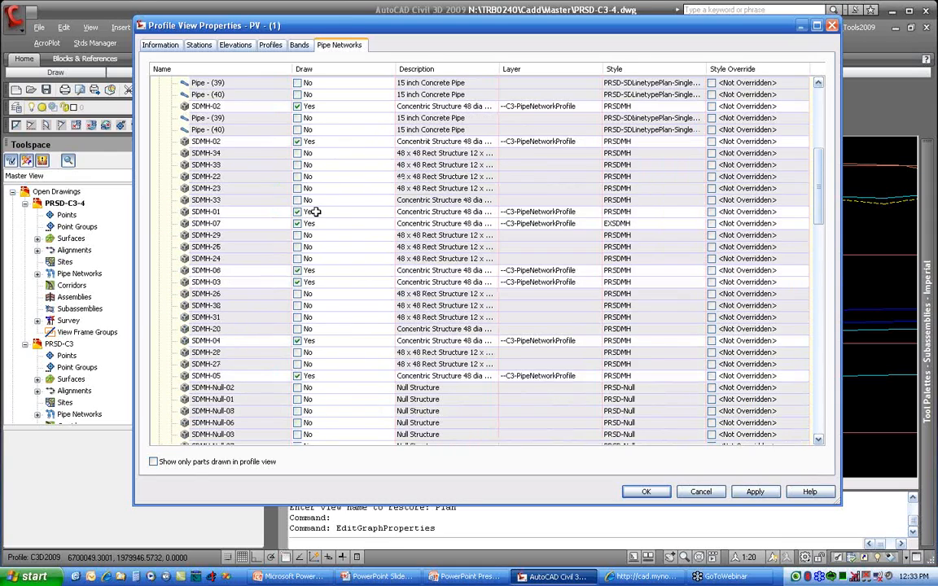
scroll(310, 208, "up", 4)
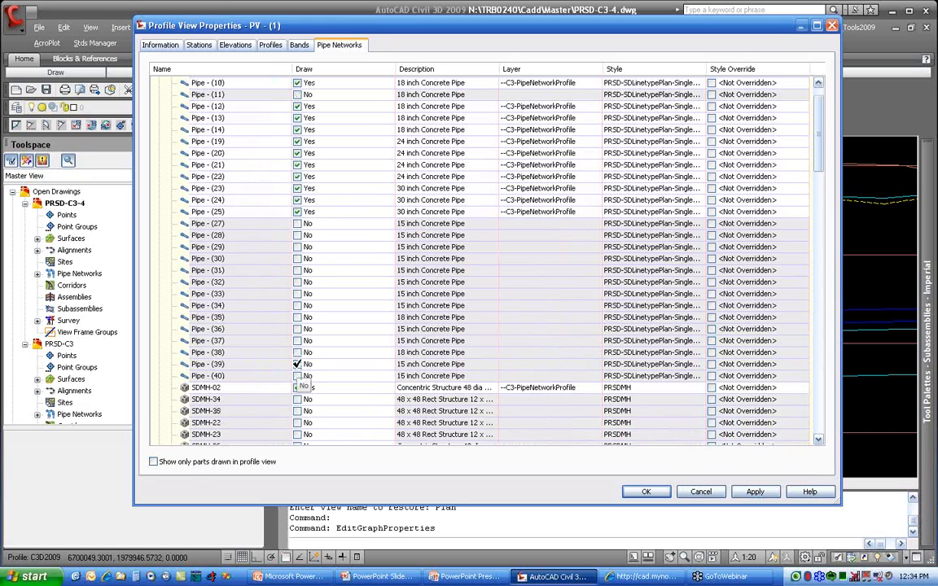
left_click(644, 492)
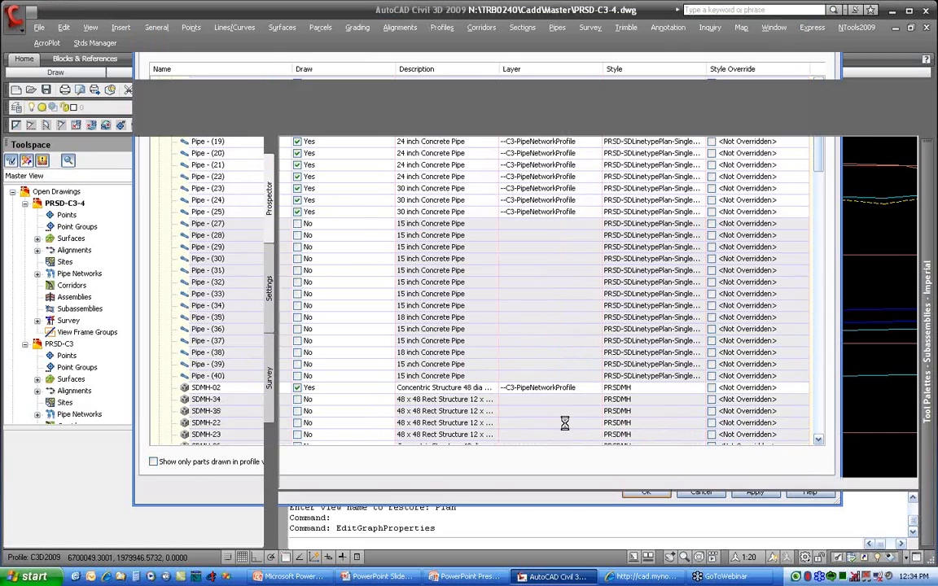
Step: Restore the saved 3D1 view and inspect the manholes and crossing pipes near the junction of RD01 and RD02
scroll(505, 368, "down", 3)
scroll(505, 369, "down", 3)
middle_click_drag(506, 369, 481, 176)
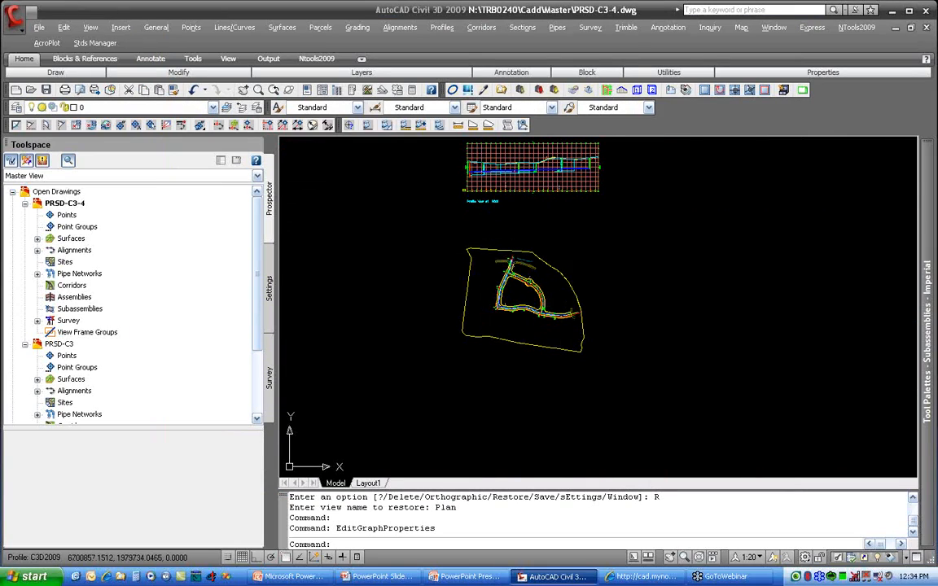
left_click(637, 91)
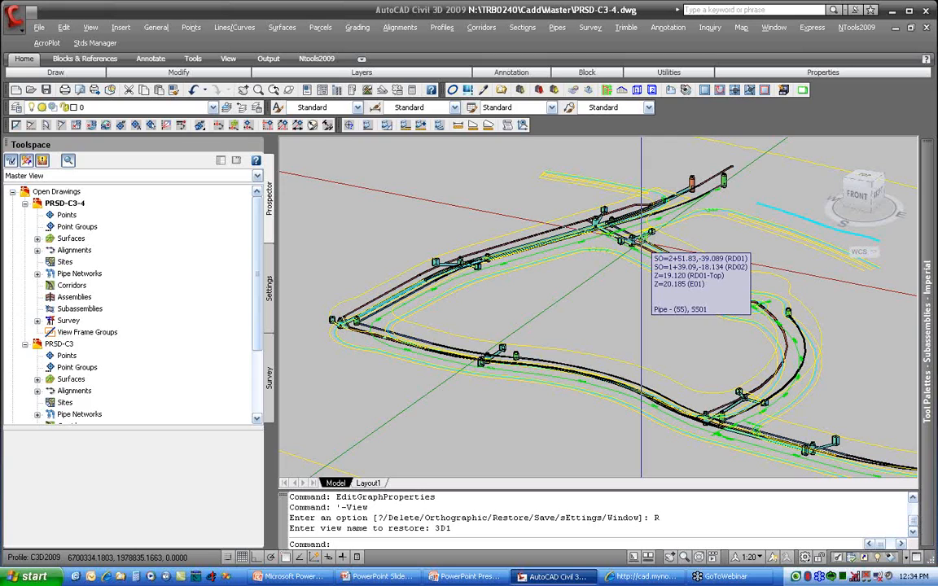
scroll(641, 243, "up", 5)
middle_click_drag(723, 419, 614, 417)
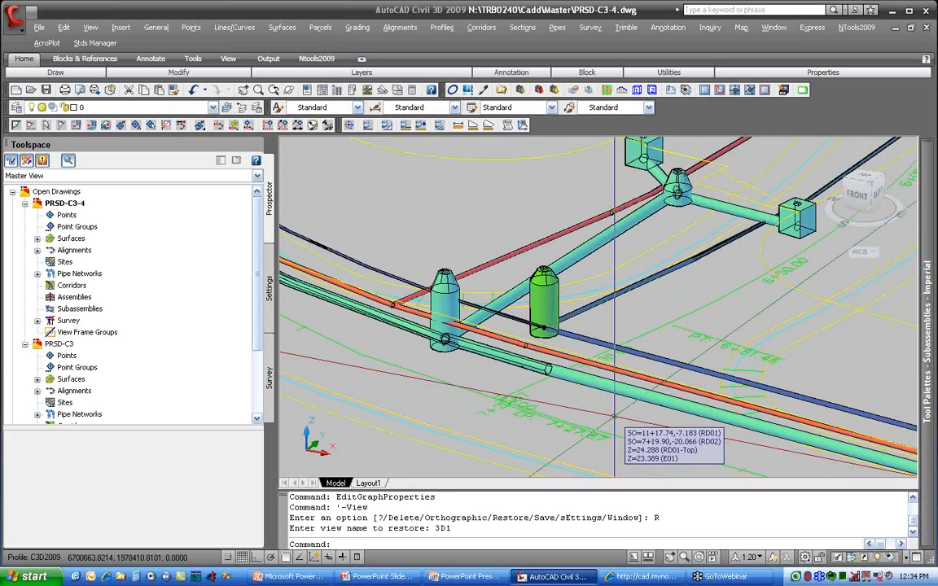
Step: Display the two manholes and their adjoining storm, sewer and water pipes at the road junction in the Object Viewer
left_click(588, 334)
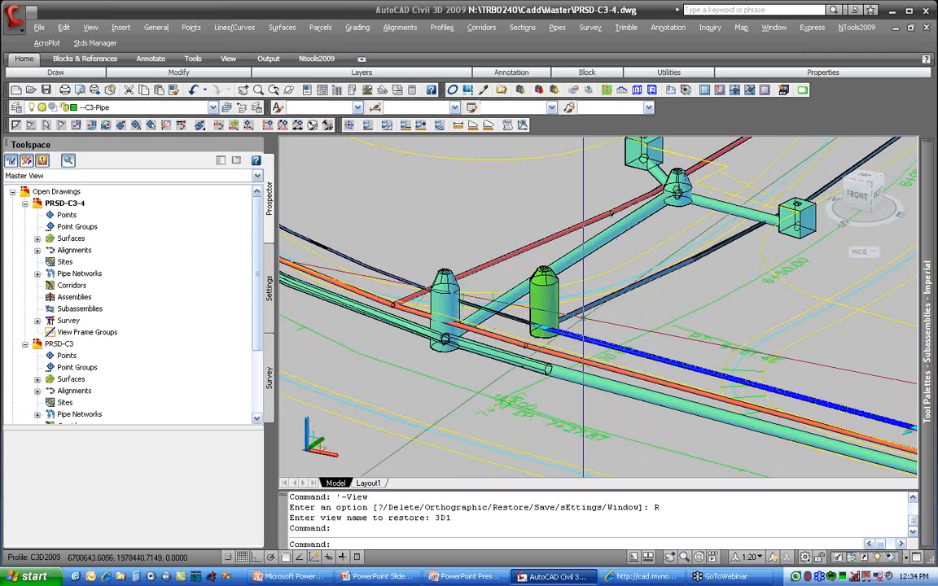
left_click(582, 312)
left_click(550, 314)
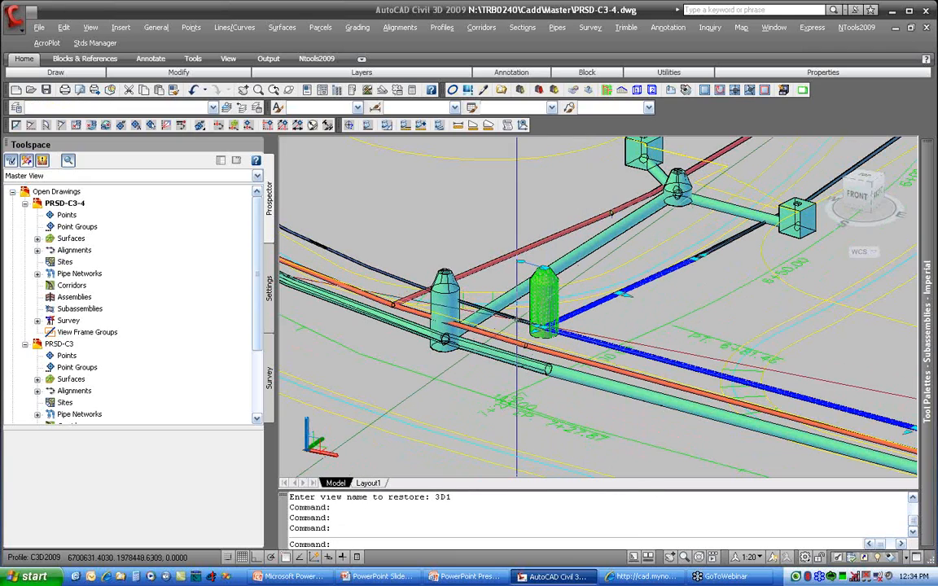
left_click(488, 309)
left_click(488, 349)
left_click(450, 294)
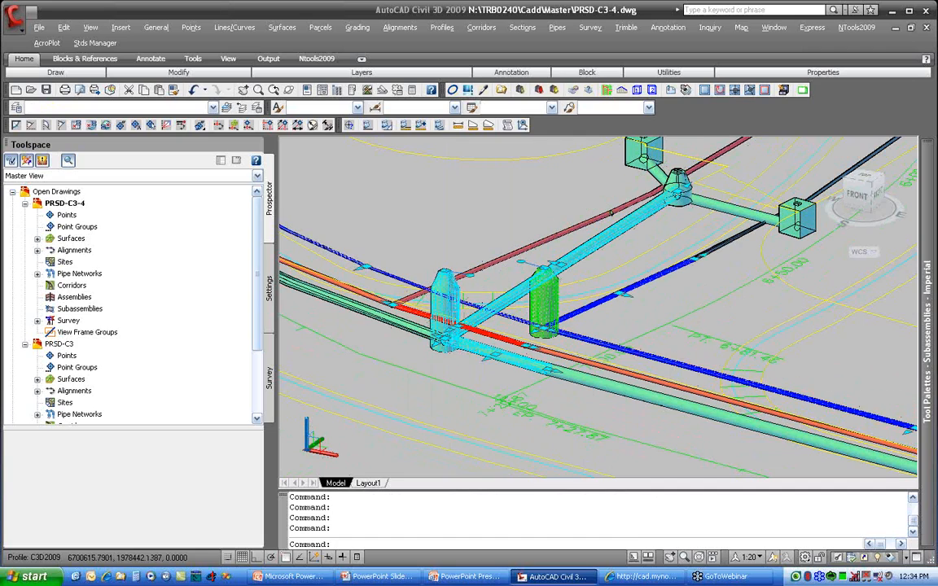
left_click(571, 376)
left_click(416, 325)
left_click(407, 299)
left_click(373, 297)
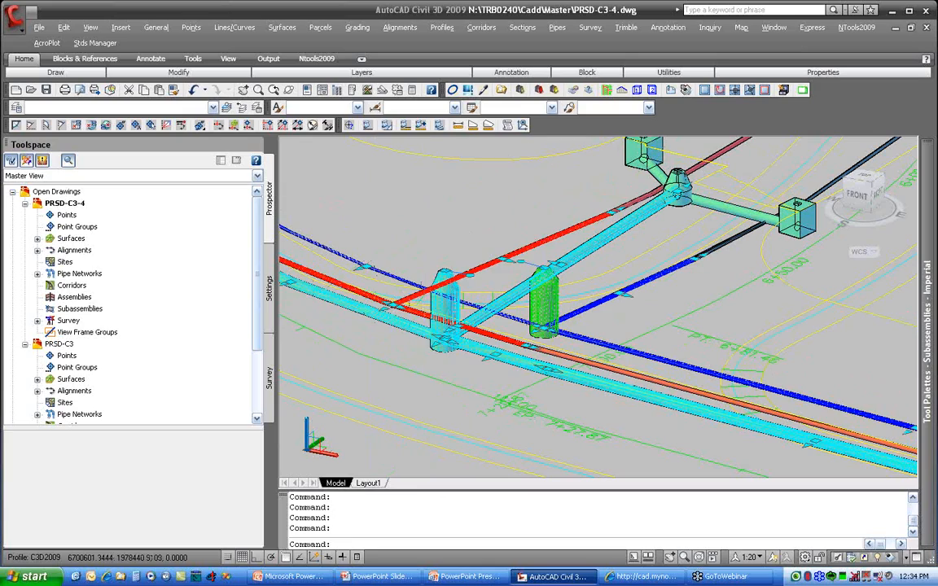
right_click(424, 220)
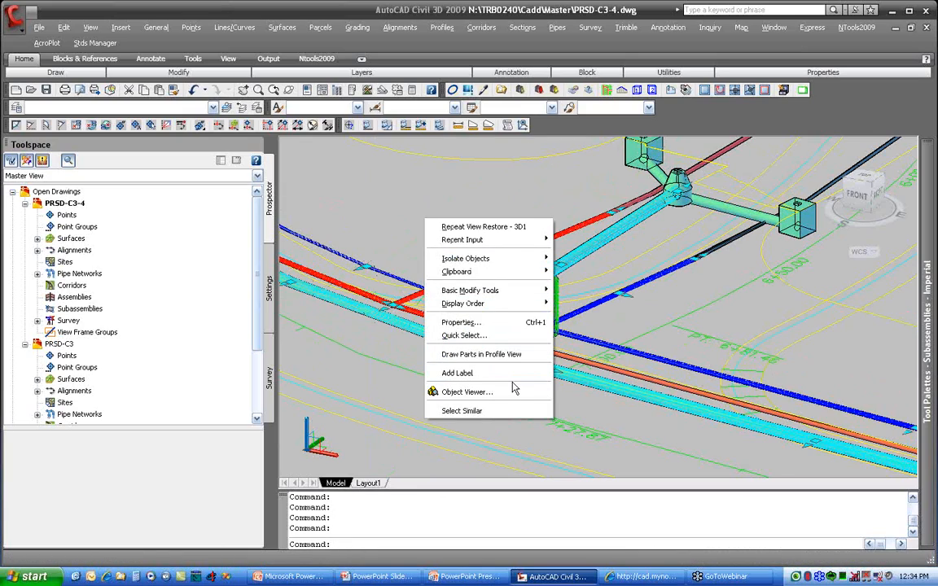
left_click(515, 392)
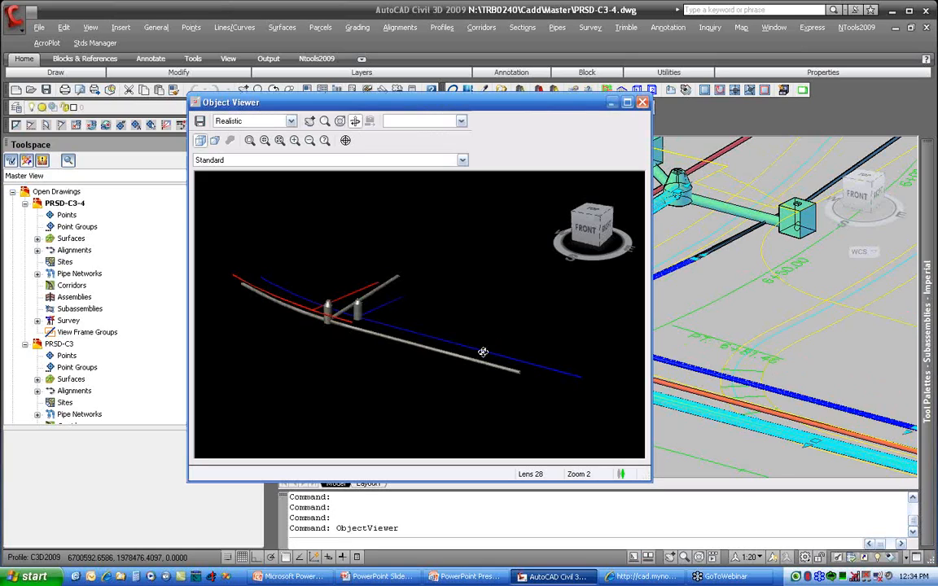
Step: Examine the pipe crossings and manhole connections from several angles in the Object Viewer, and close it
left_click_drag(399, 351, 367, 330)
scroll(360, 304, "up", 10)
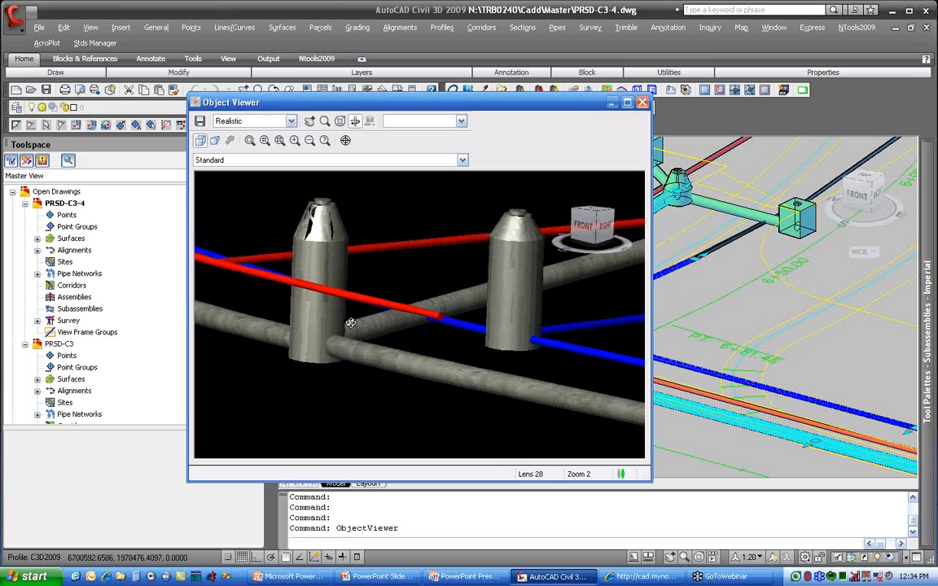
left_click_drag(350, 324, 282, 289)
left_click_drag(467, 353, 462, 348)
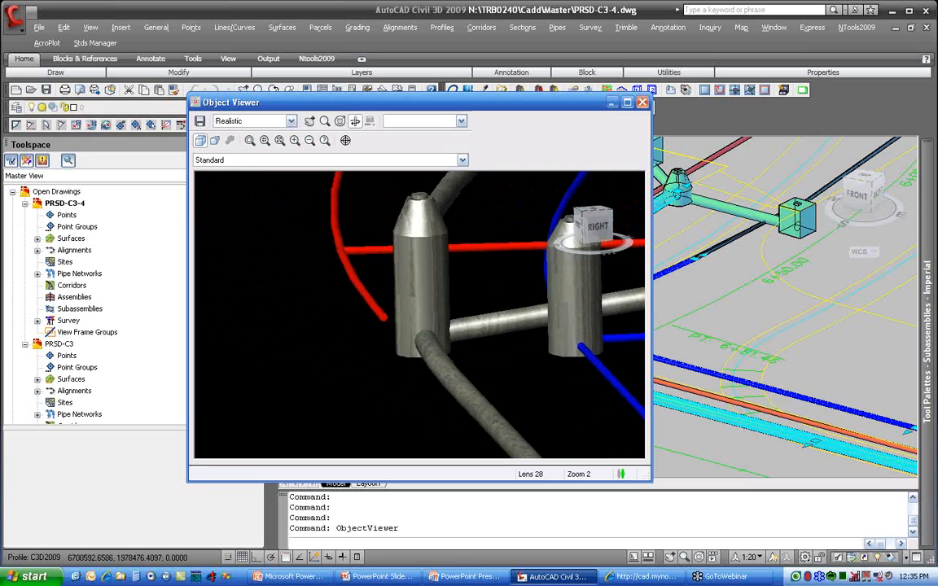
left_click(643, 102)
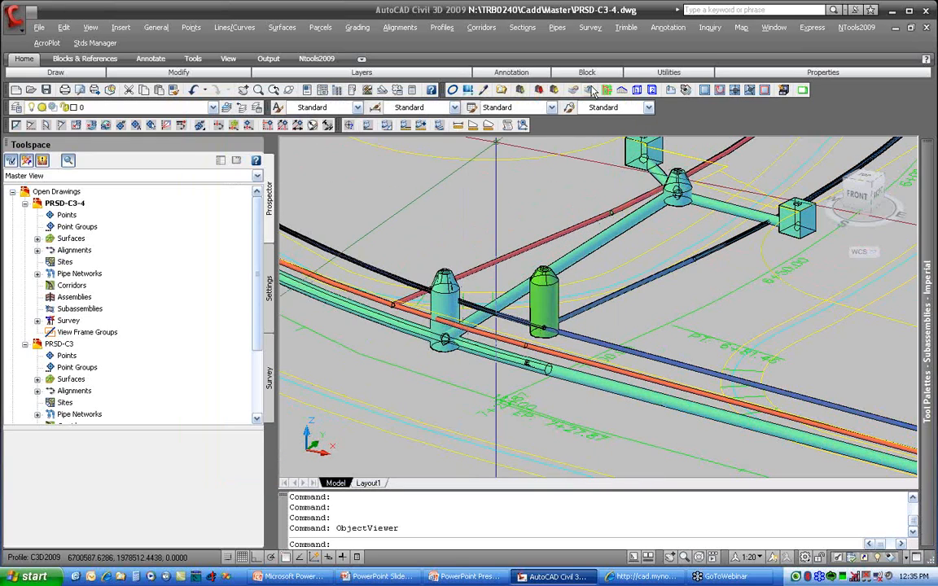
Step: Restore the saved Plan view and set up an interference check between networks SD01 and SS01, named InterferenceCheck - SD01-SS01
left_click(608, 91)
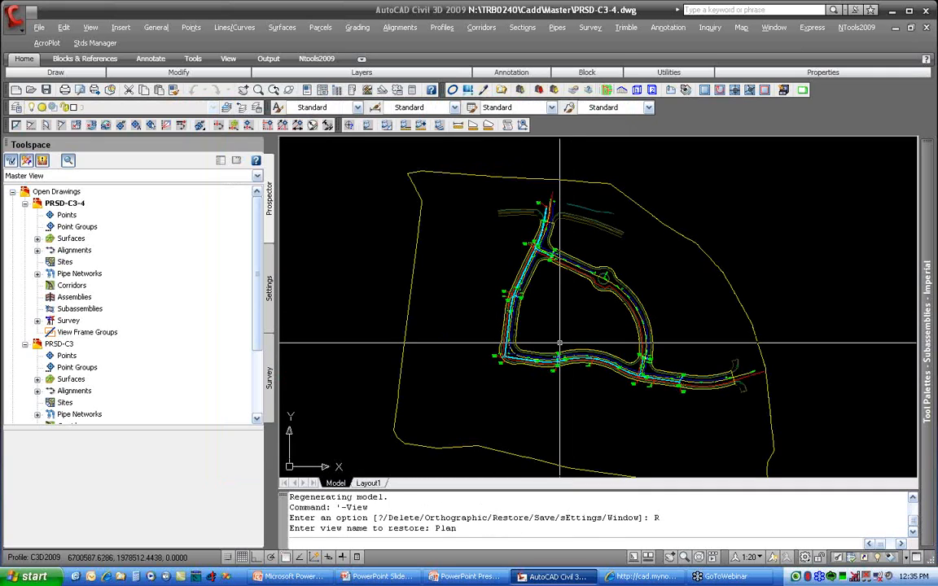
scroll(559, 342, "up", 10)
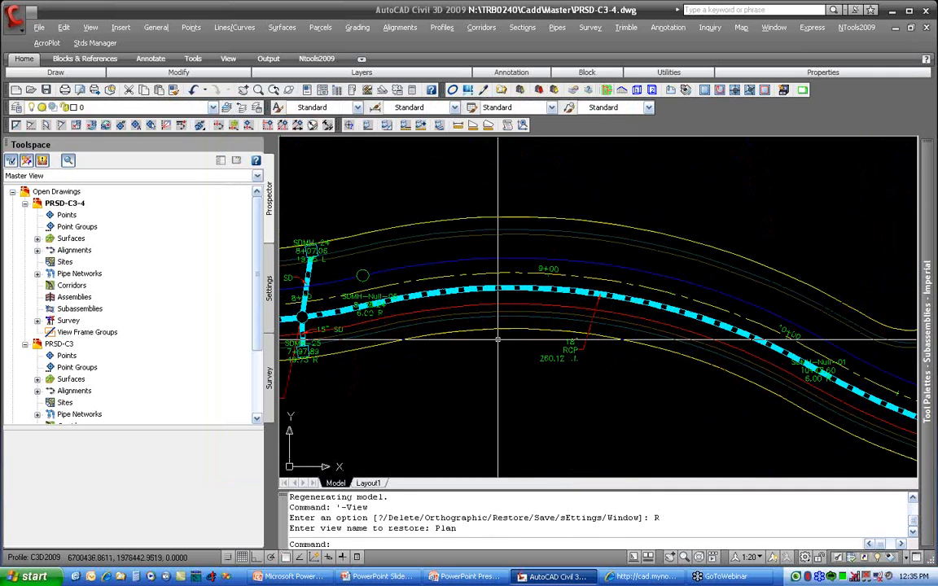
left_click(556, 27)
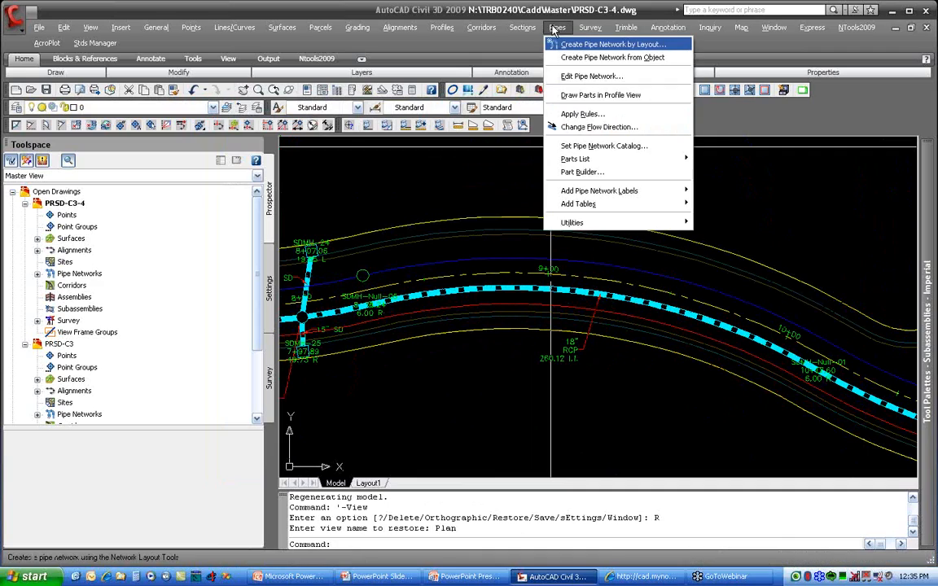
mouse_move(568, 190)
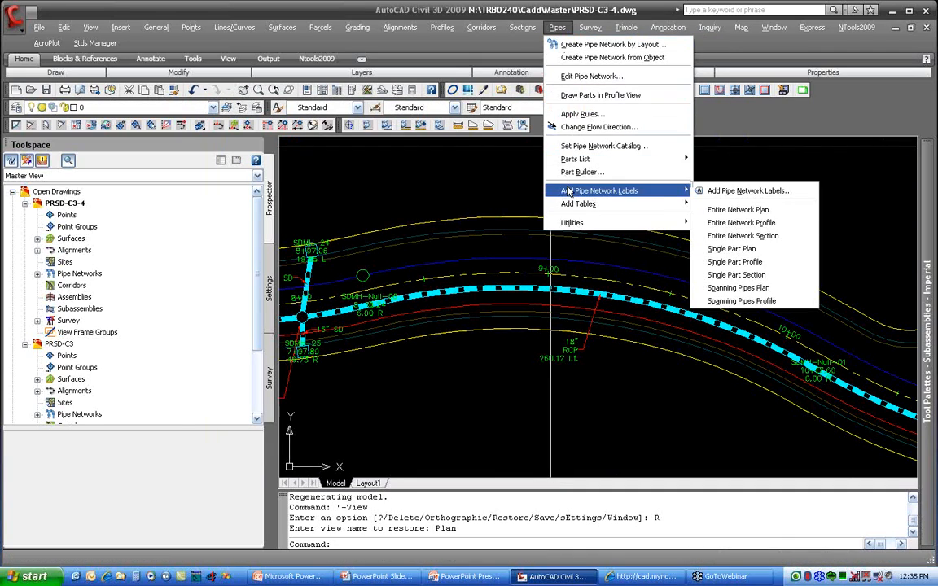
mouse_move(588, 224)
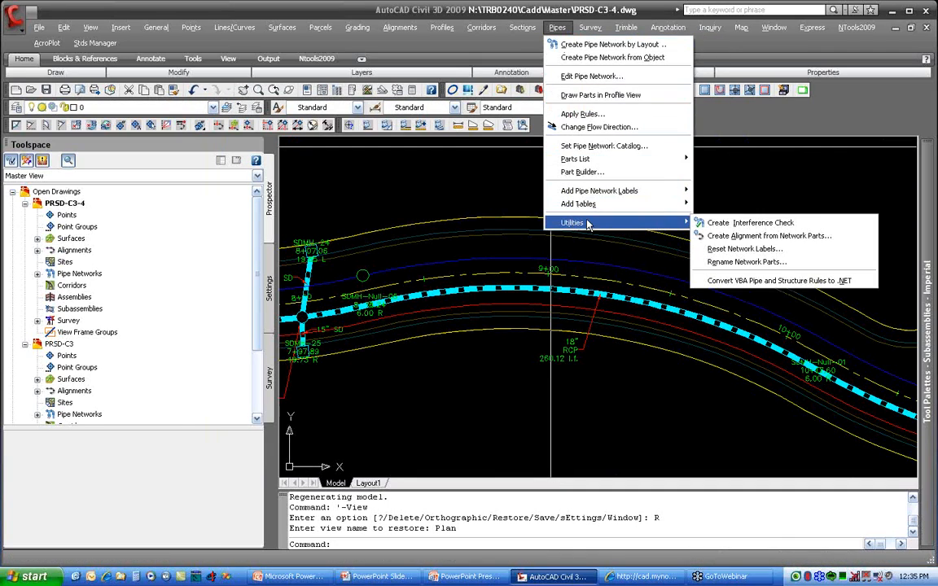
left_click(727, 224)
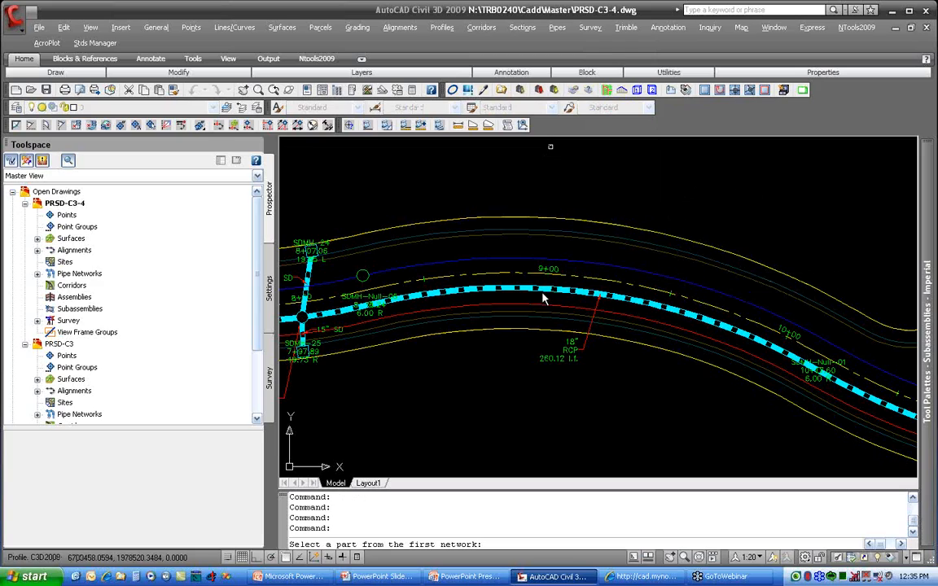
left_click(529, 178)
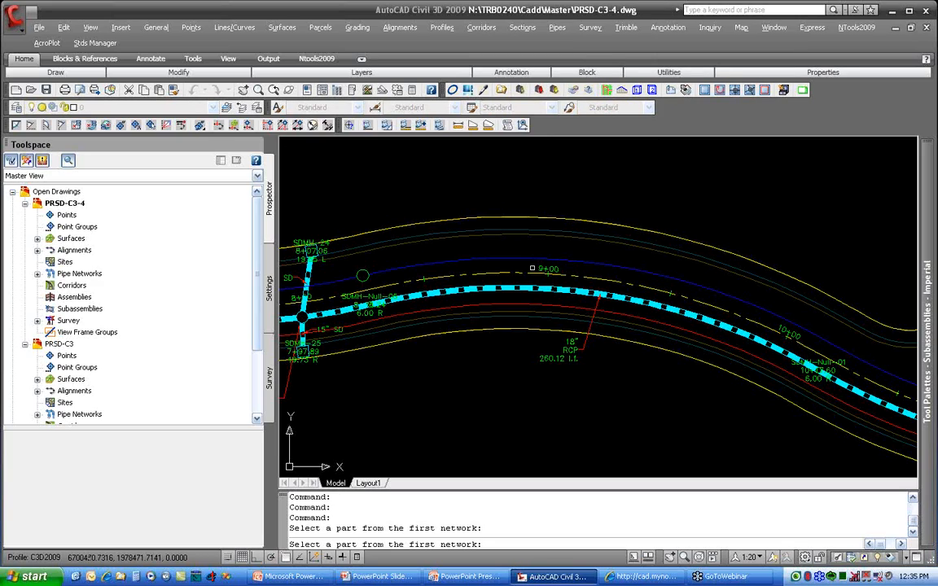
left_click(530, 287)
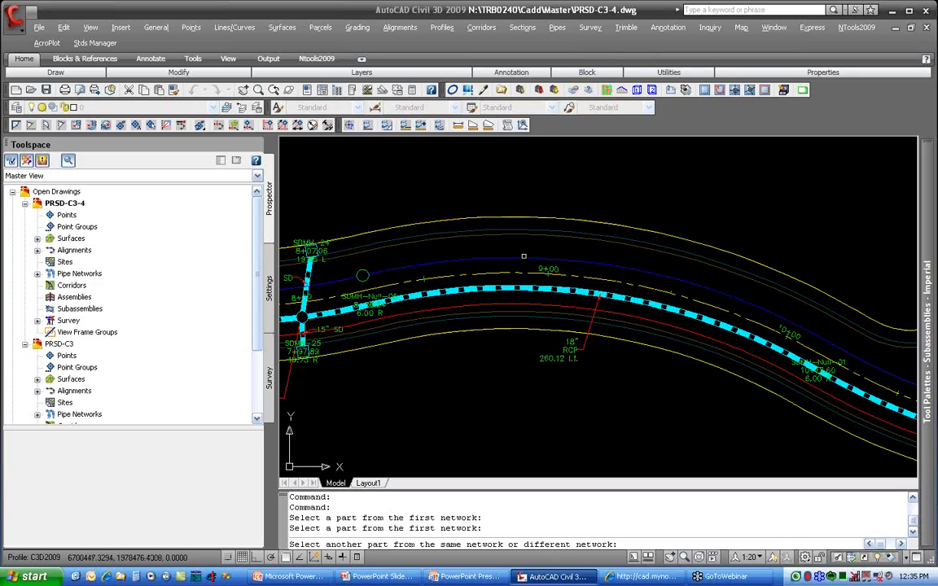
left_click(523, 259)
left_click_drag(447, 174, 561, 175)
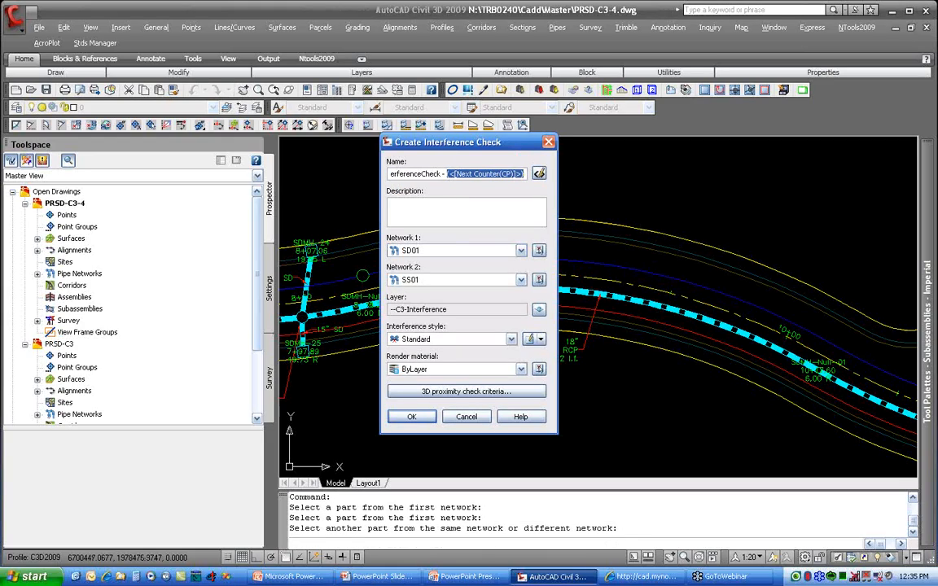
type("sd")
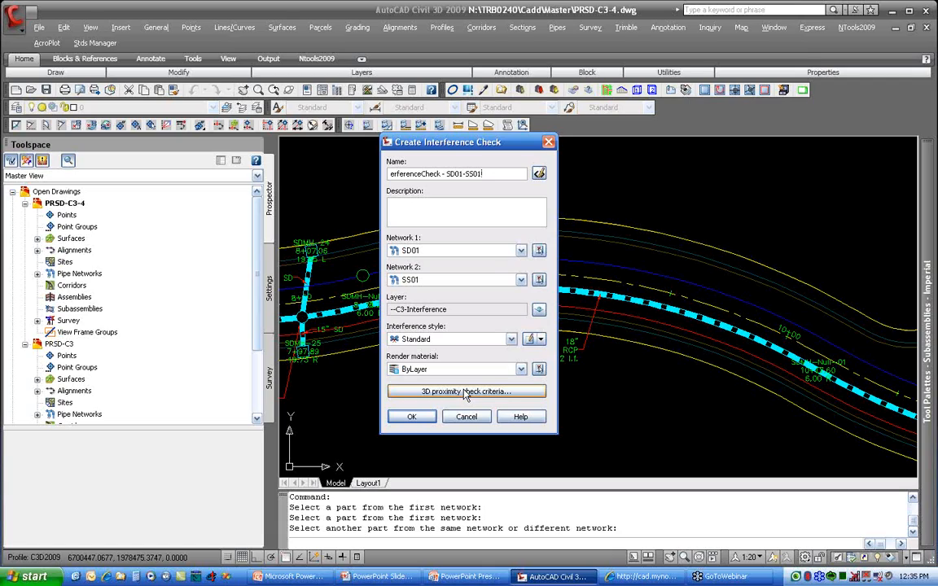
left_click(467, 393)
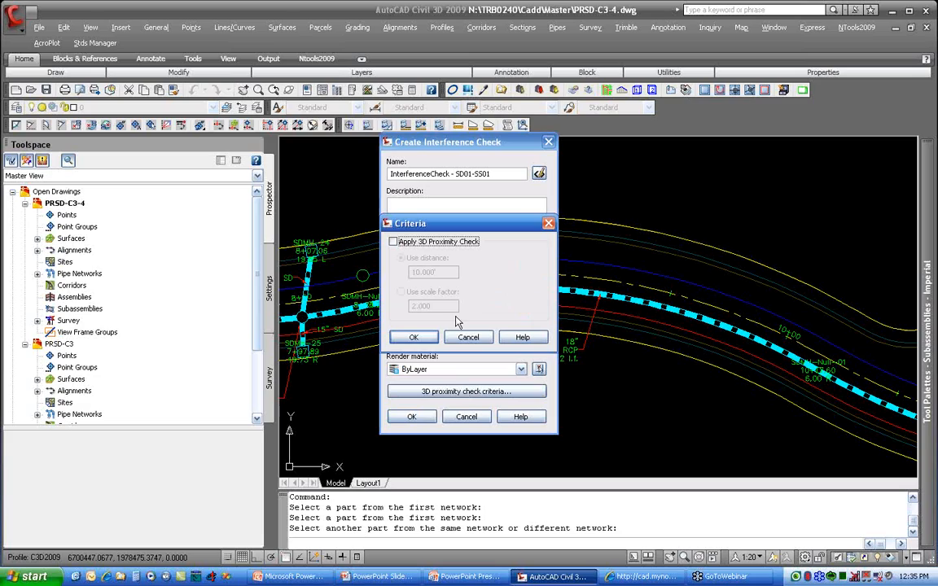
left_click(392, 242)
left_click_drag(441, 273, 412, 273)
type("2")
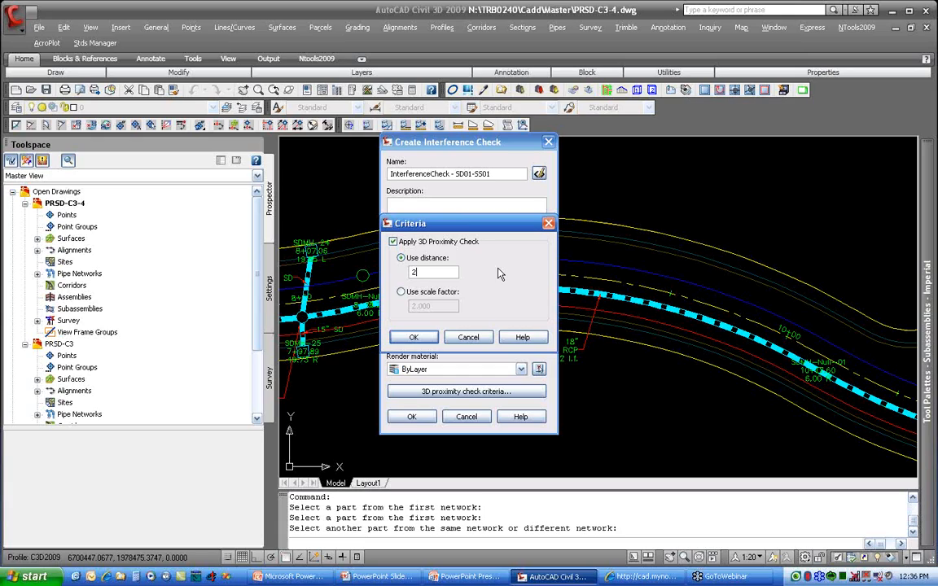
left_click(469, 339)
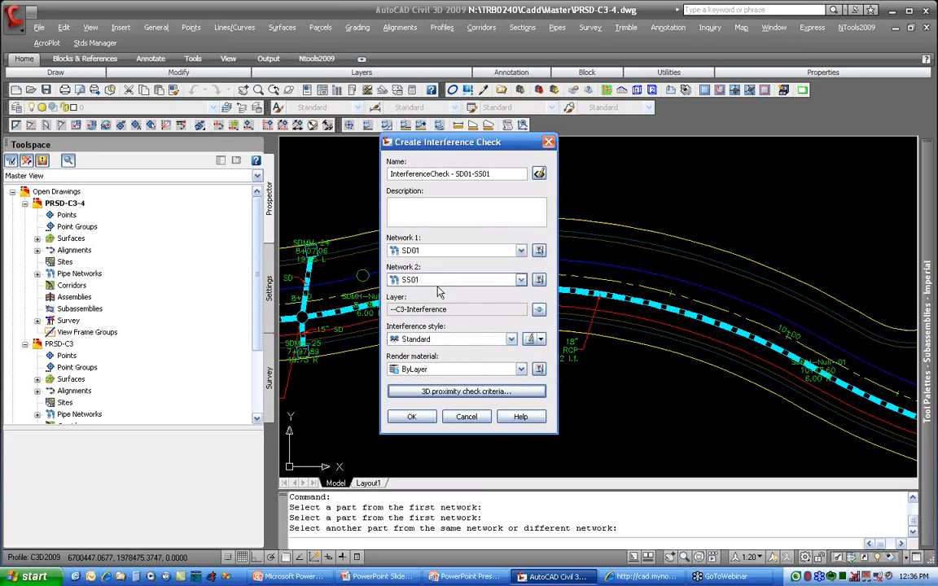
left_click(464, 393)
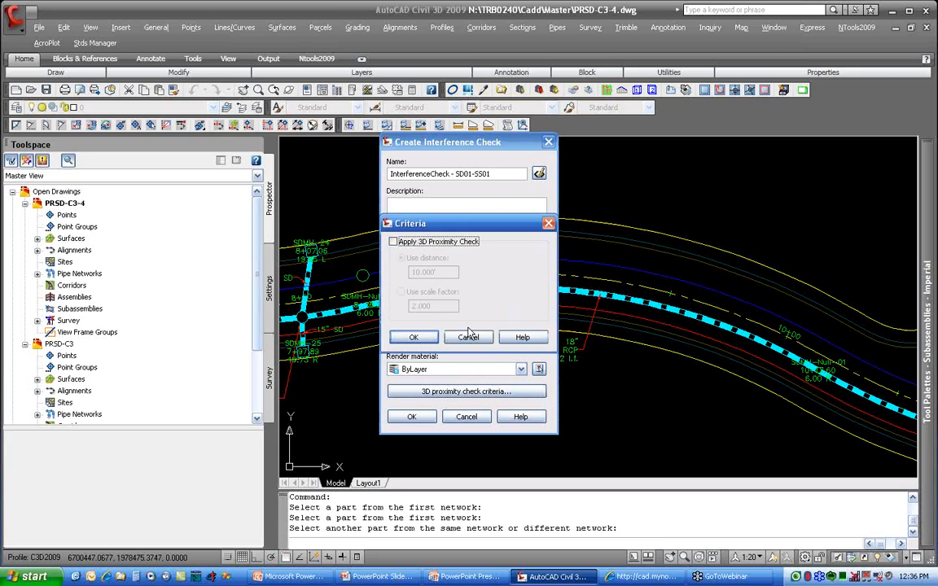
left_click(466, 337)
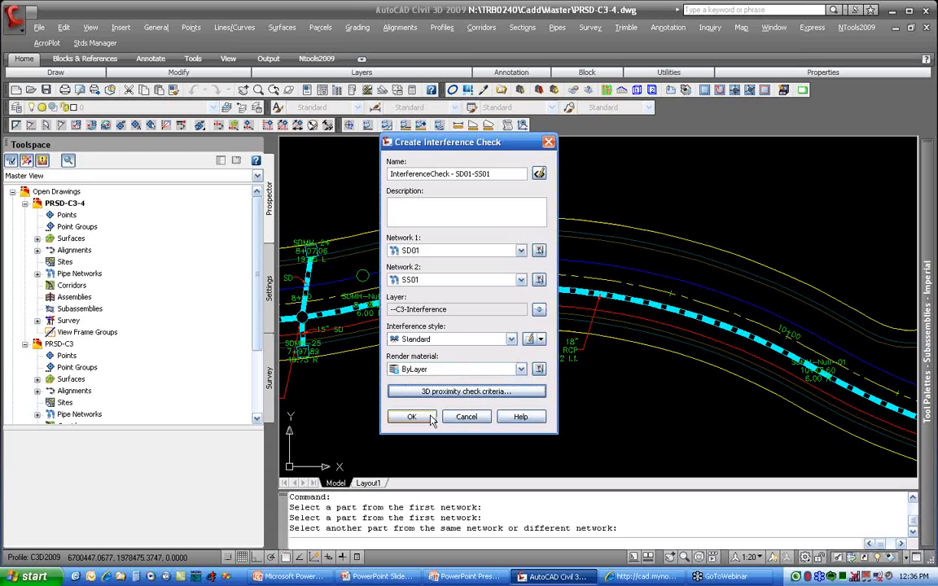
Step: Create the interference check and list the interferences of InterferenceCheck - SD01-SS01 in the Prospector
left_click(430, 418)
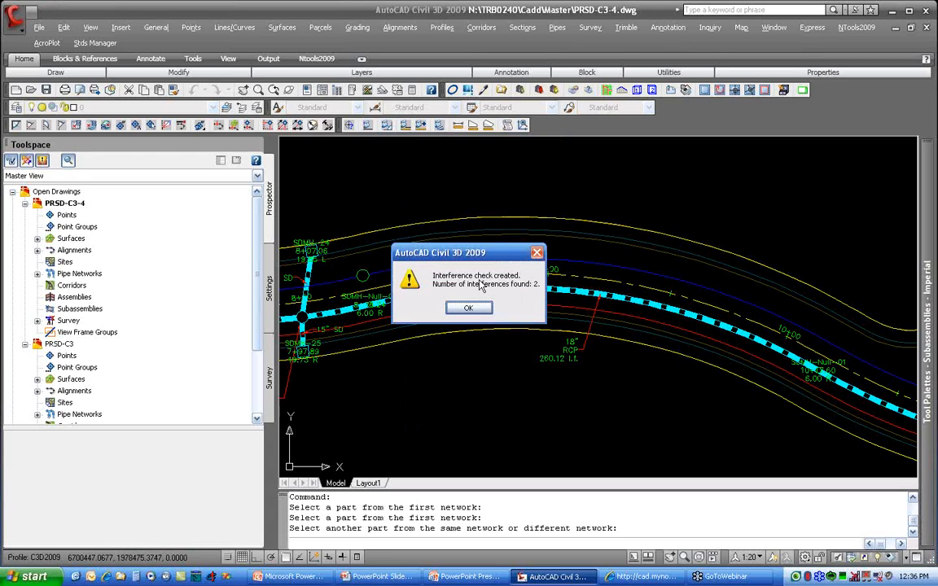
left_click(470, 312)
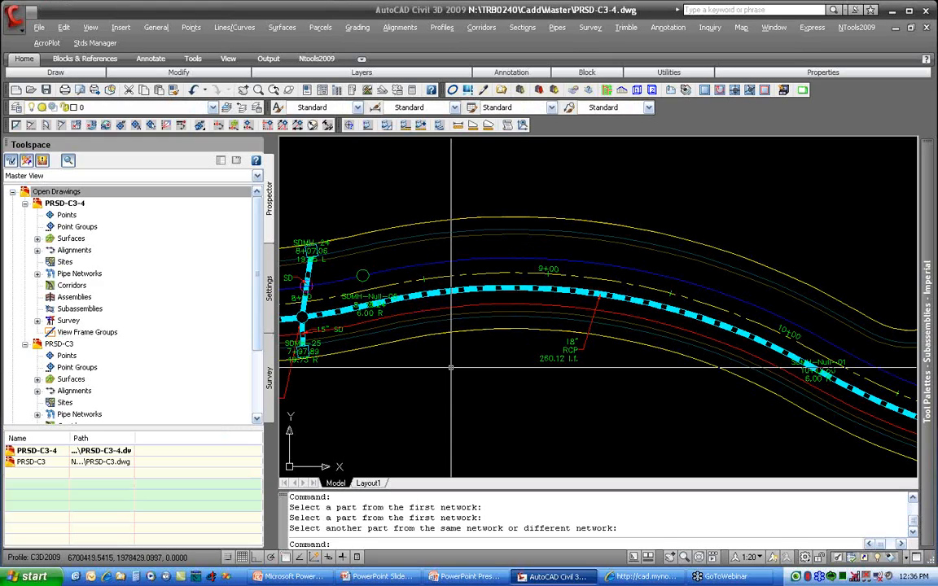
left_click(38, 273)
left_click(50, 297)
left_click(131, 310)
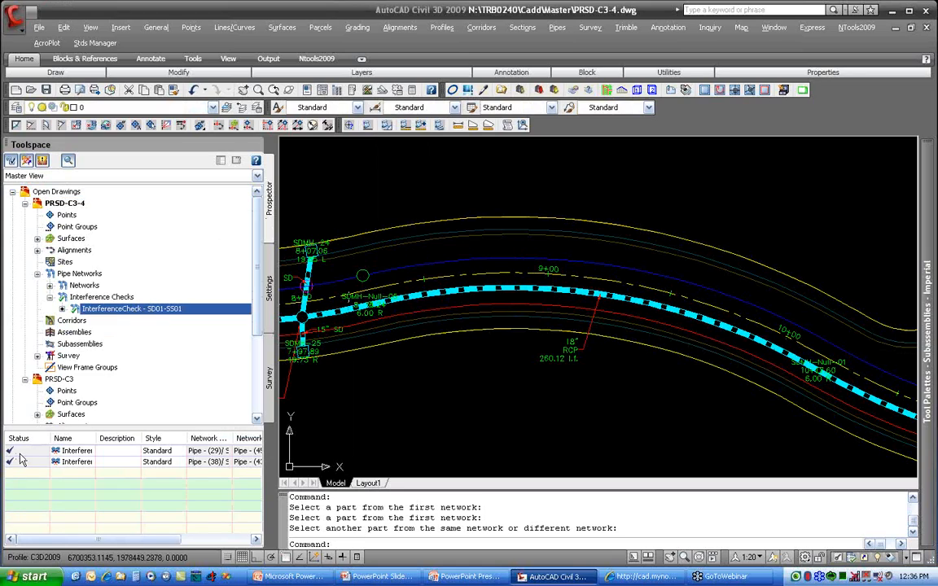
Step: Zoom to the first listed interference and frame the storm drain and sewer crossing near SDMH-24
left_click(49, 451)
right_click(47, 451)
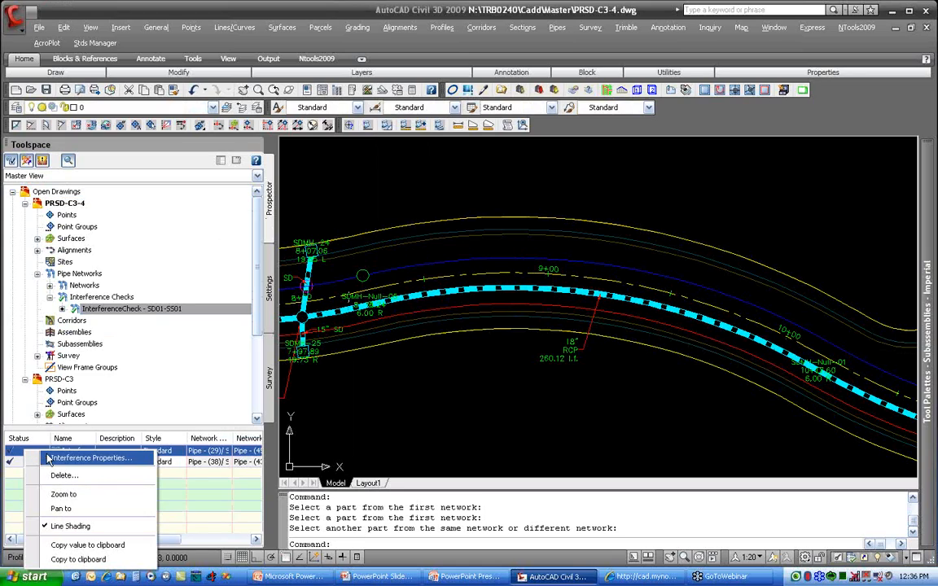
left_click(62, 494)
scroll(677, 293, "down", 5)
middle_click_drag(576, 271, 546, 275)
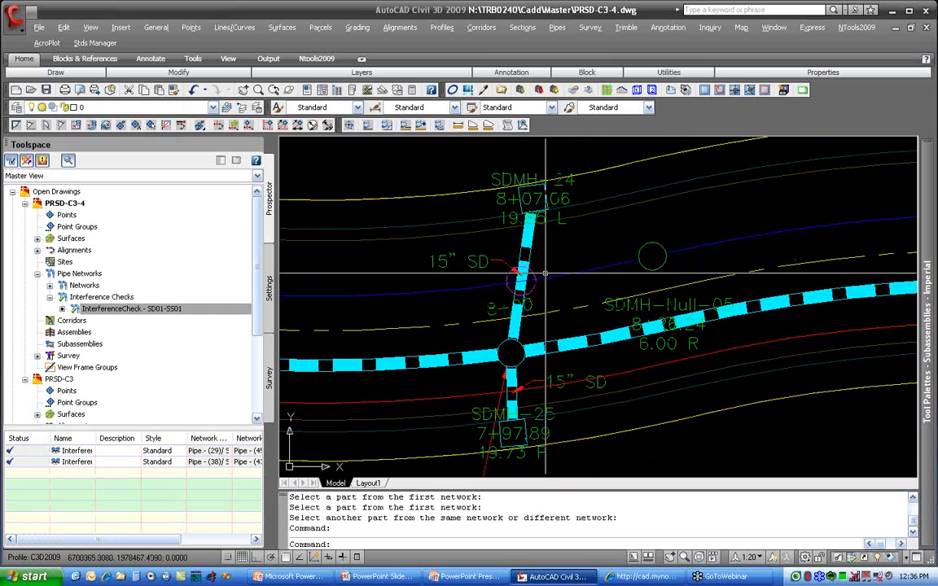
Step: Display the crossing sewer pipe with the storm drain manhole, its connected pipes and the SDMH-24 structure in the Object Viewer
left_click(550, 277)
left_click(528, 253)
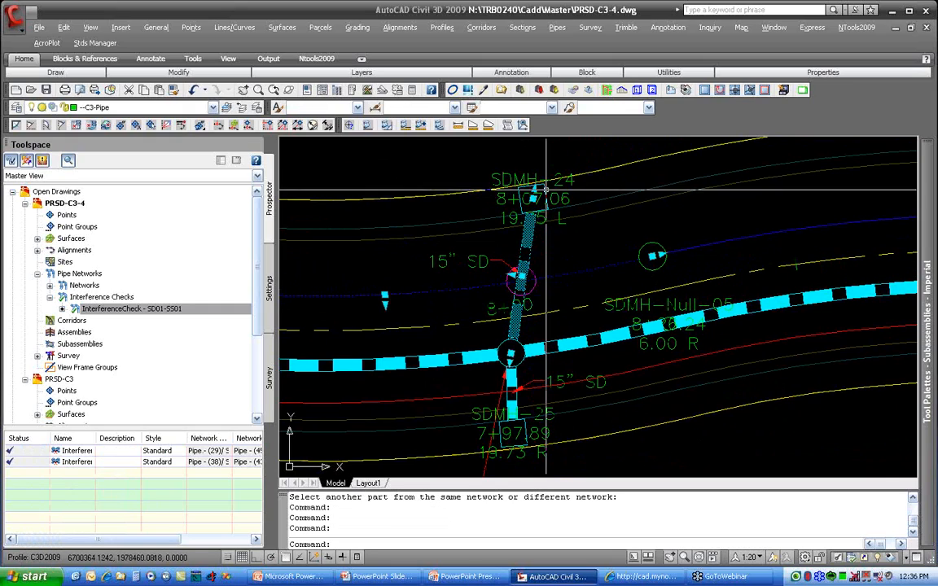
left_click(512, 346)
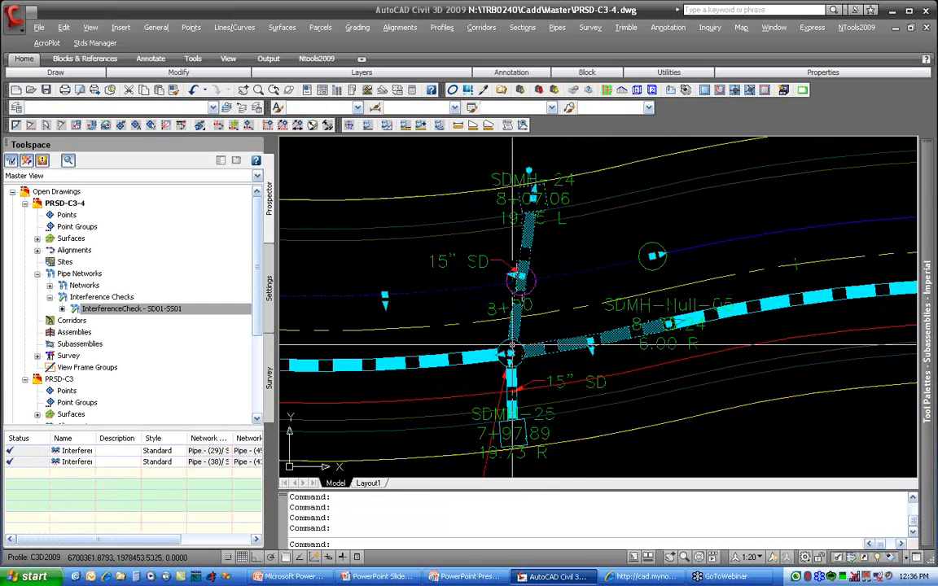
left_click(475, 354)
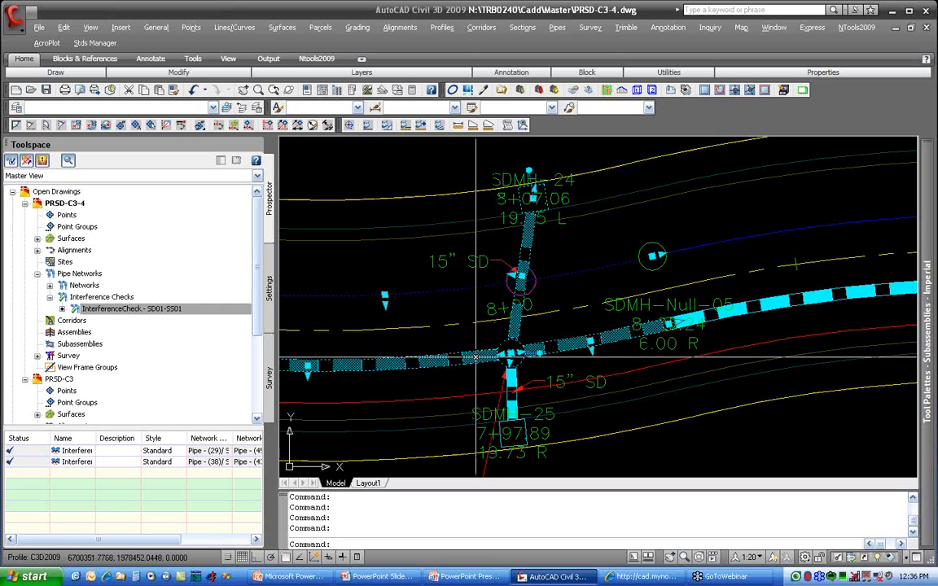
left_click(512, 397)
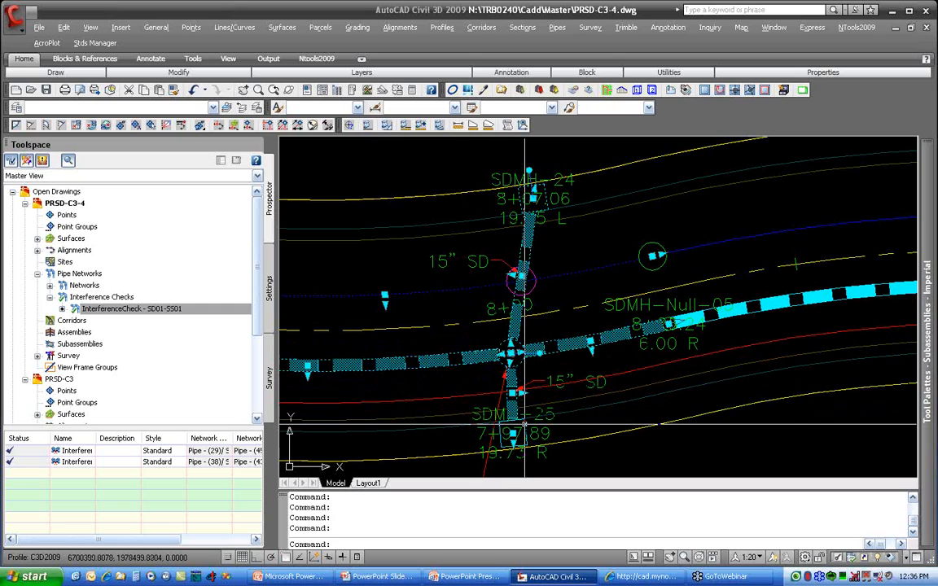
right_click(525, 424)
left_click(562, 396)
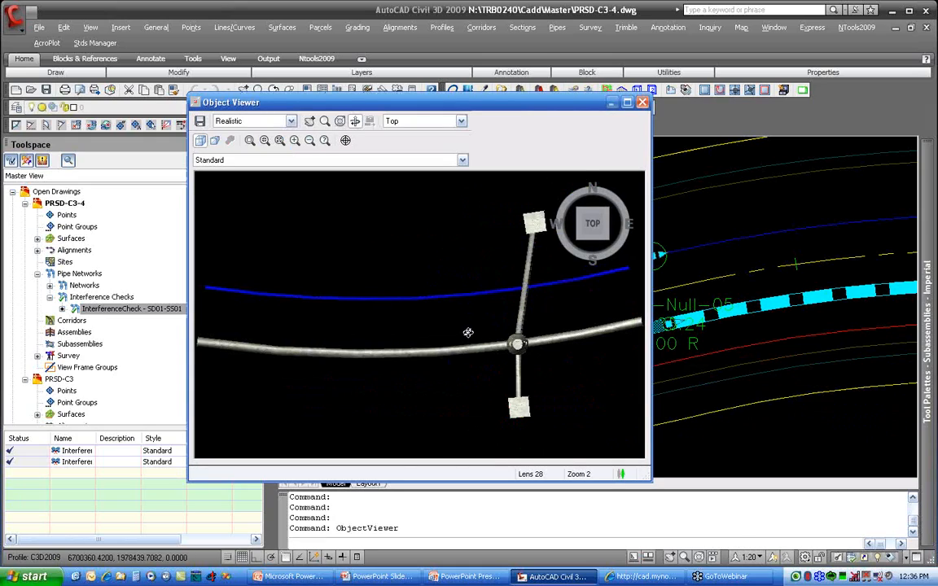
Step: Examine the intersection of the sewer pipe and the storm drain lateral from an oblique angle, and close the Object Viewer
left_click_drag(469, 330, 479, 356)
scroll(466, 318, "up", 5)
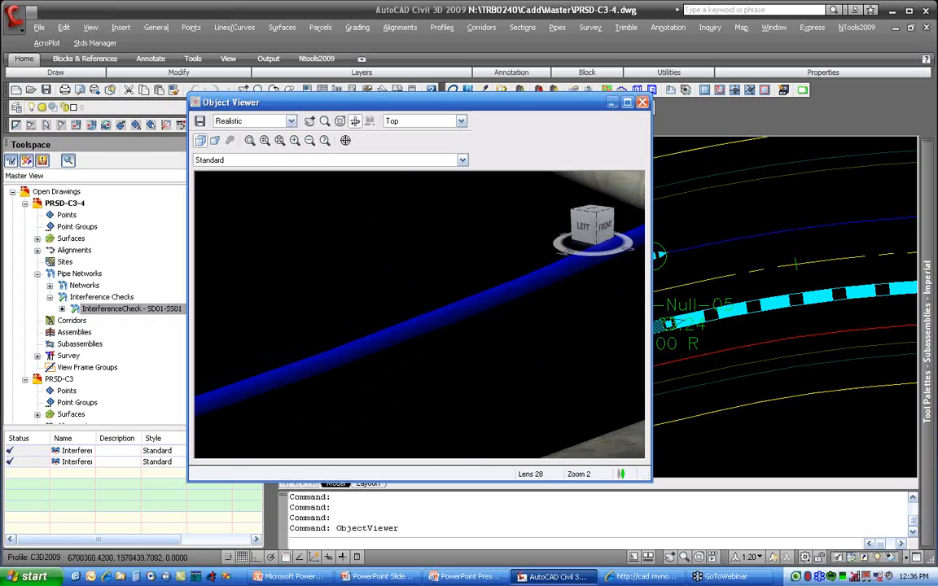
scroll(418, 341, "down", 5)
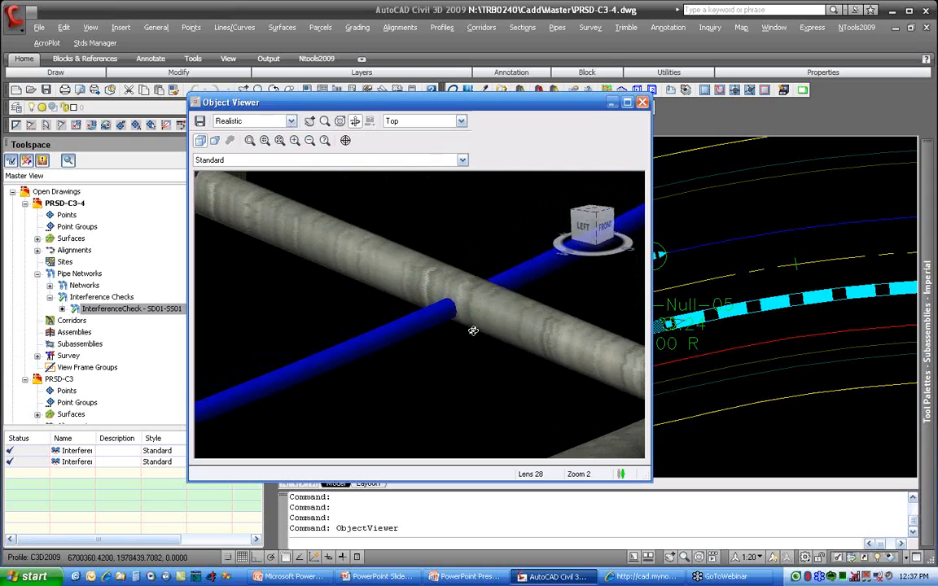
left_click(642, 102)
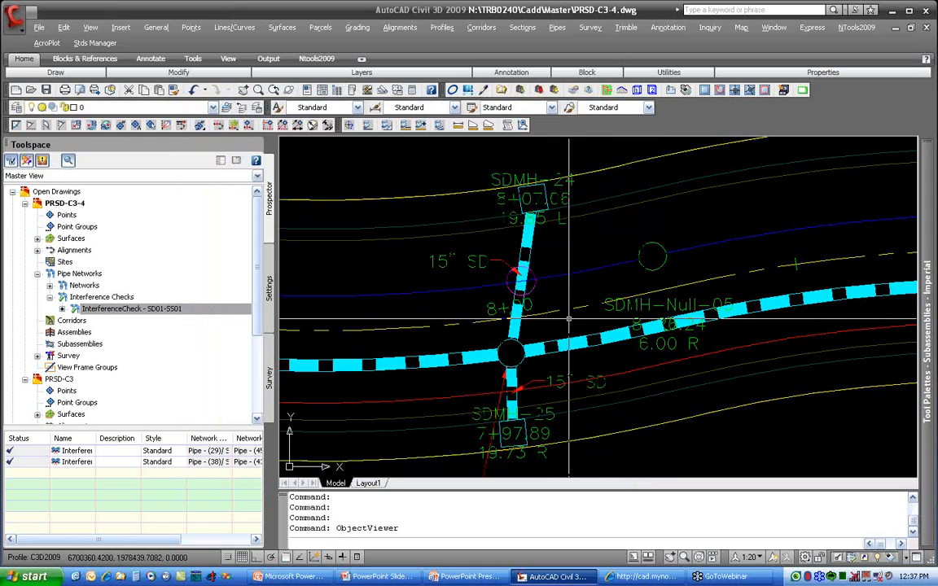
Step: Set the Pipe Slope (Hold End) of the 15" storm drain pipe between SDMH-03 and SDMH-24 to 1%
left_click(529, 246)
right_click(530, 246)
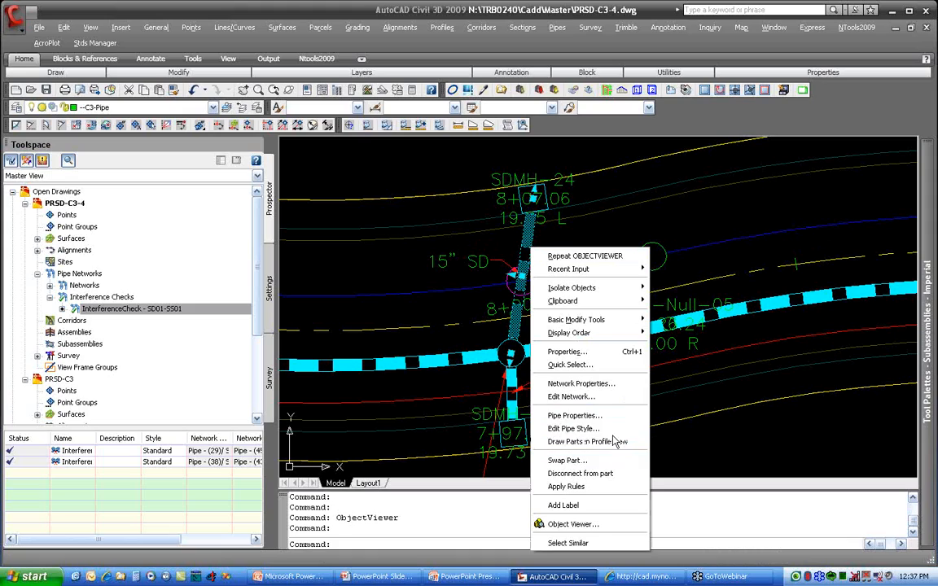
left_click(575, 416)
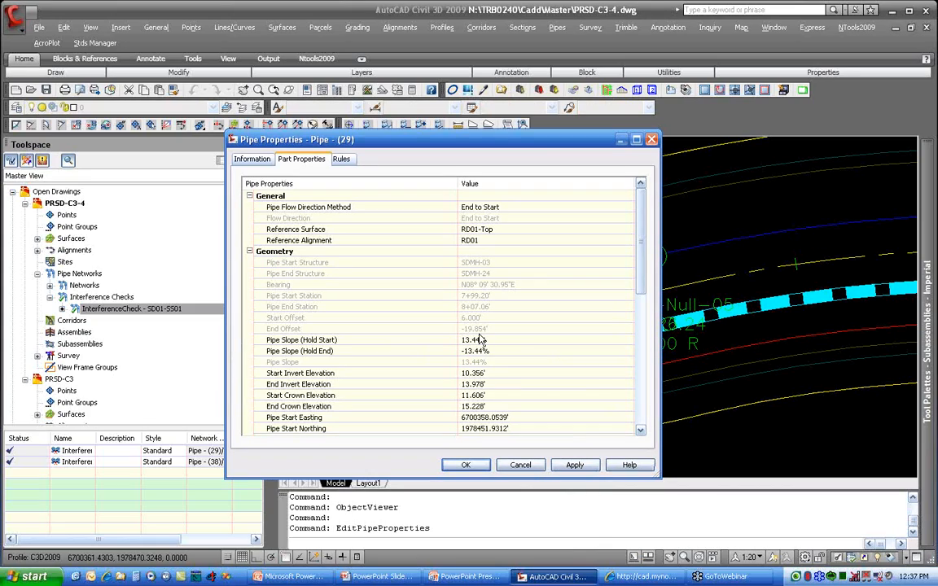
left_click(423, 351)
left_click(474, 351)
left_click(465, 350)
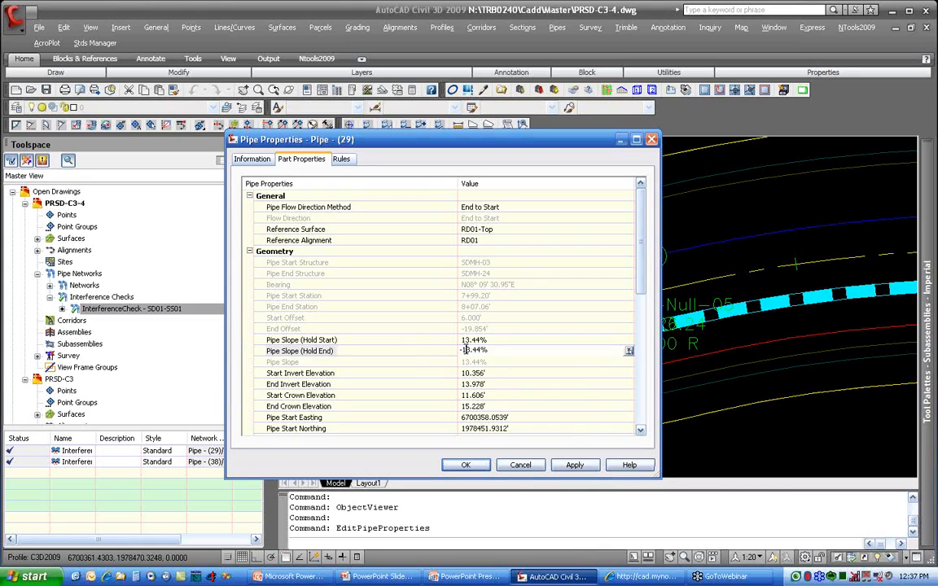
double_click(465, 350)
type("1")
left_click(466, 465)
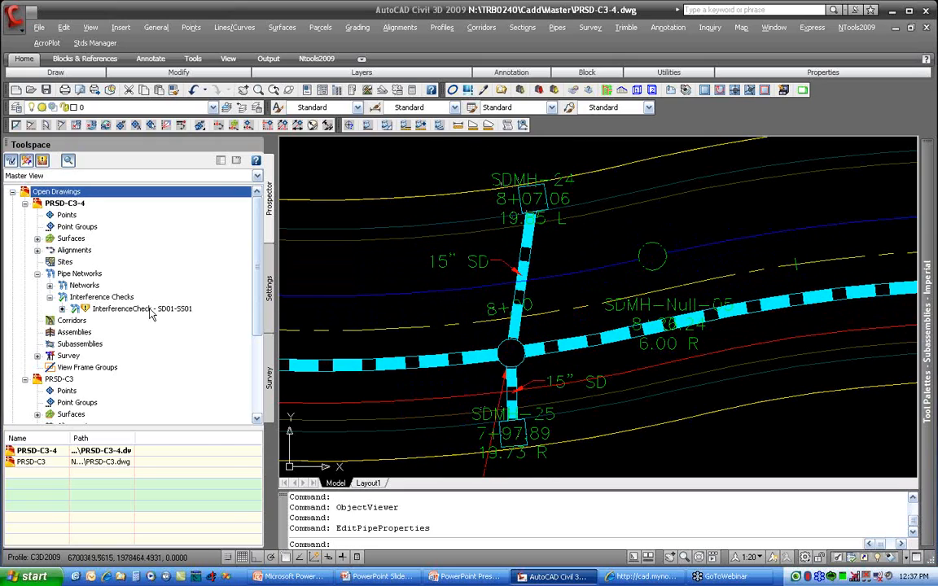
Step: Rerun the outdated InterferenceCheck - SD01-SS01 and dismiss its report
right_click(150, 308)
left_click(197, 319)
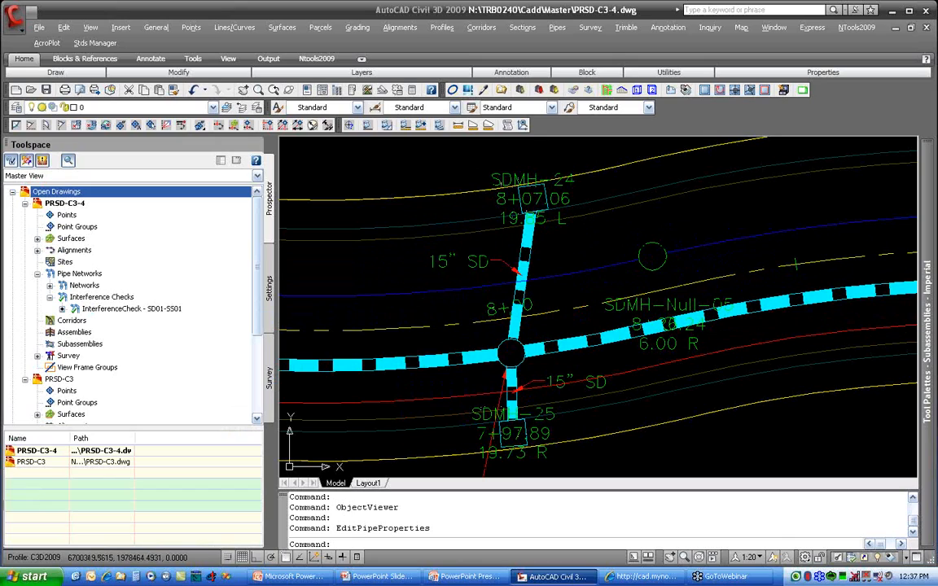
left_click(468, 308)
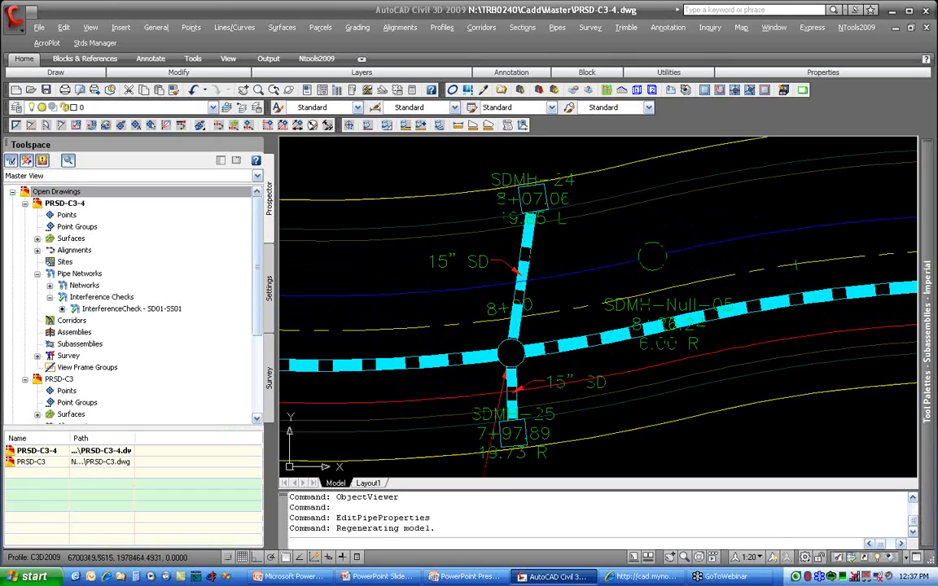
Step: Display the crossing sewer pipe, the 15" storm drain pipe to SDMH-24 and the structures at both its ends in the Object Viewer
left_click(552, 286)
left_click(533, 267)
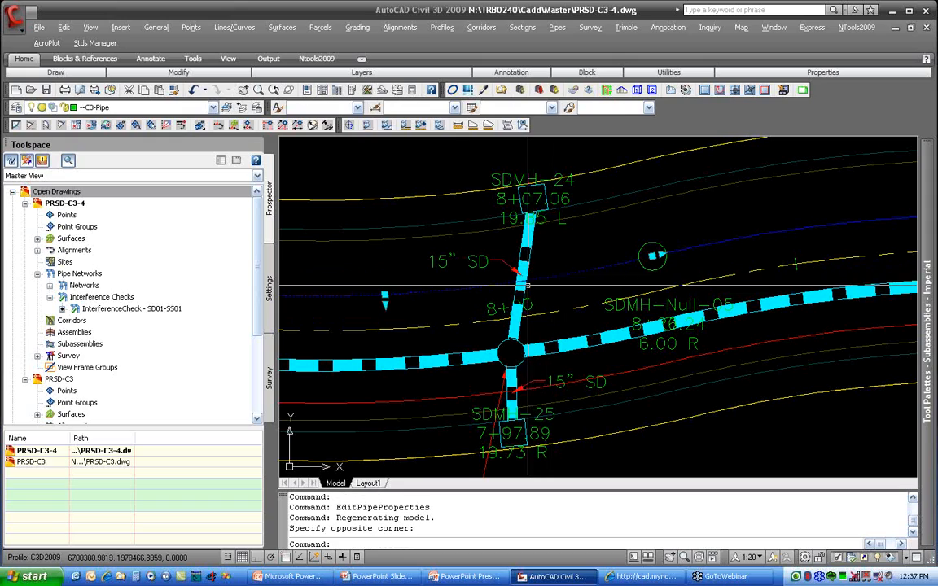
left_click(520, 285)
left_click(519, 344)
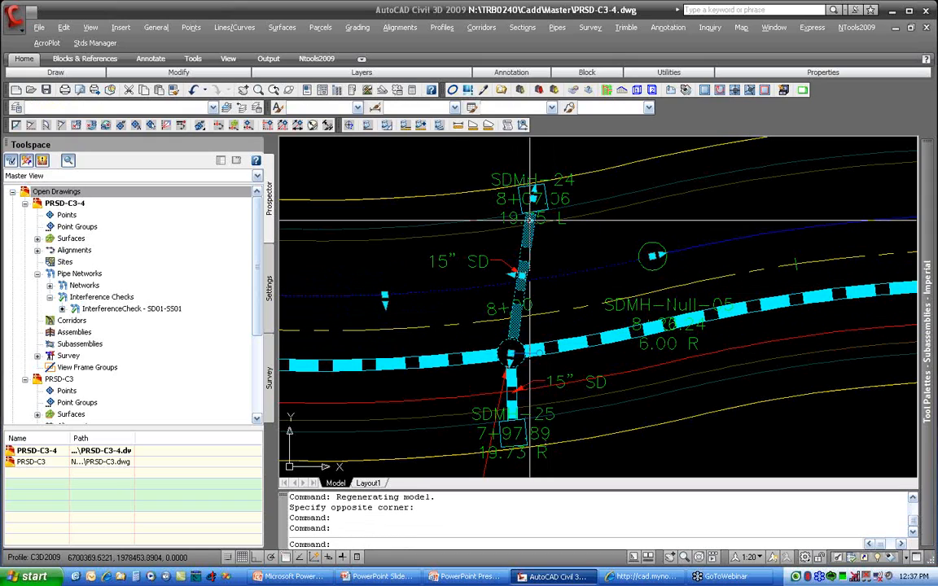
left_click(546, 202)
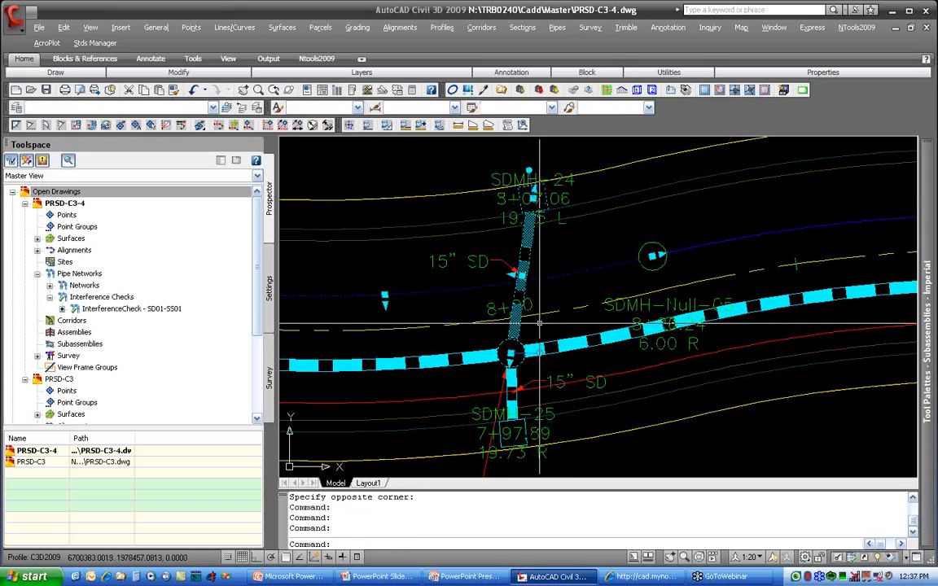
right_click(543, 313)
left_click(594, 483)
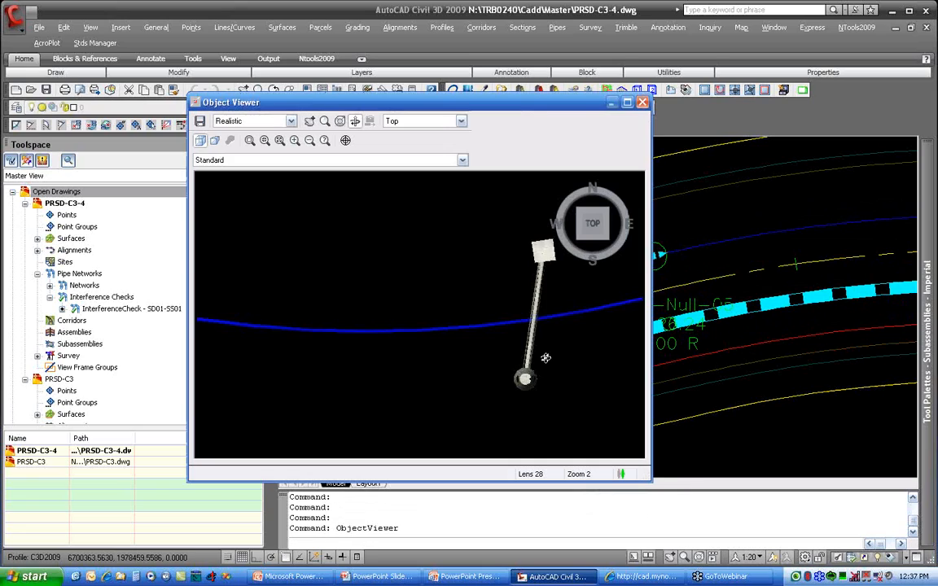
Step: Examine the clearance between the storm drain lateral and the sewer pipe from the side, and close the Object Viewer
left_click_drag(488, 373, 397, 285)
scroll(397, 285, "up", 3)
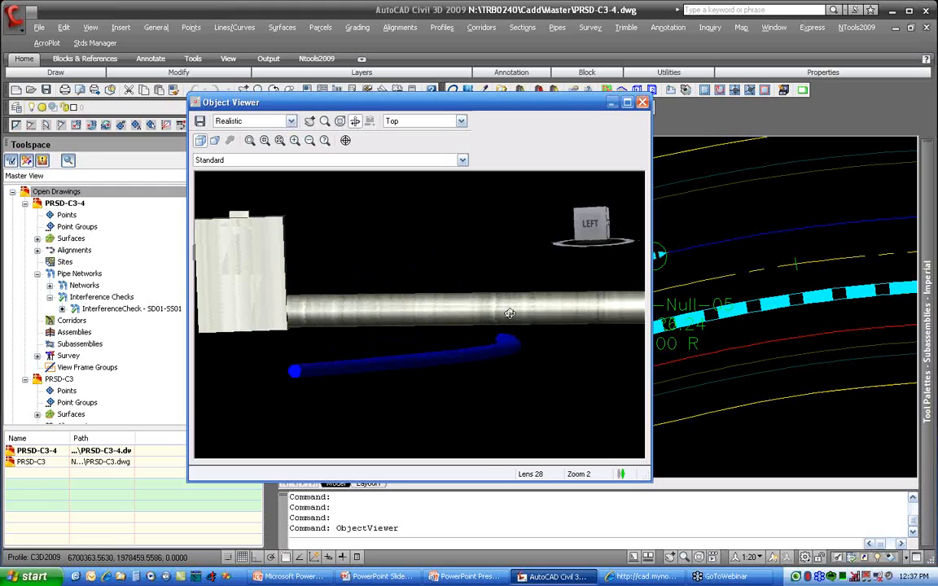
scroll(460, 363, "down", 3)
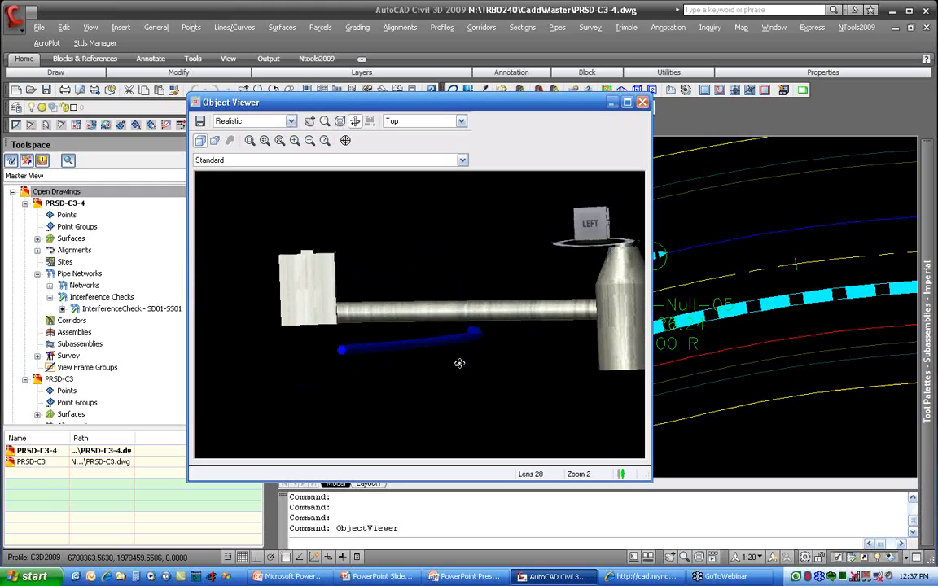
left_click_drag(502, 370, 500, 324)
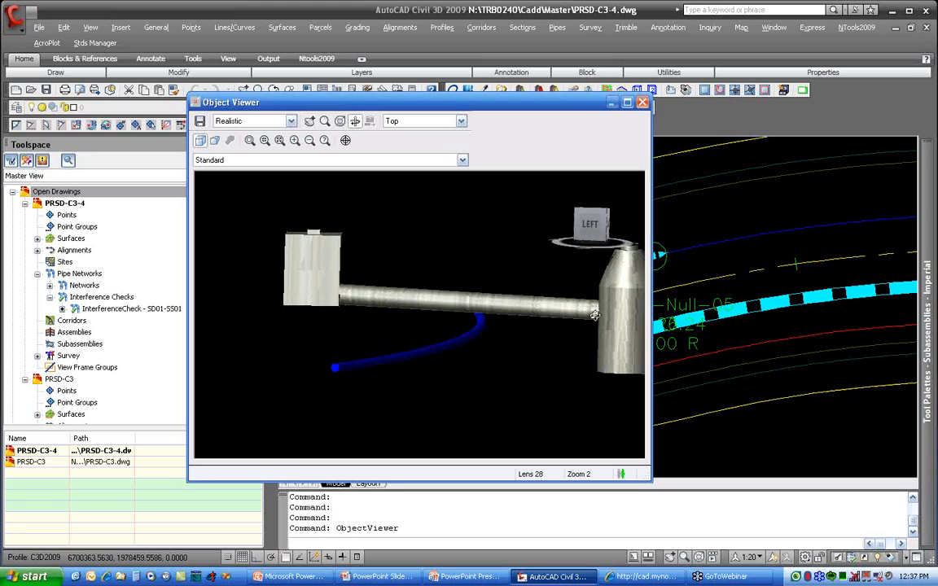
left_click(642, 102)
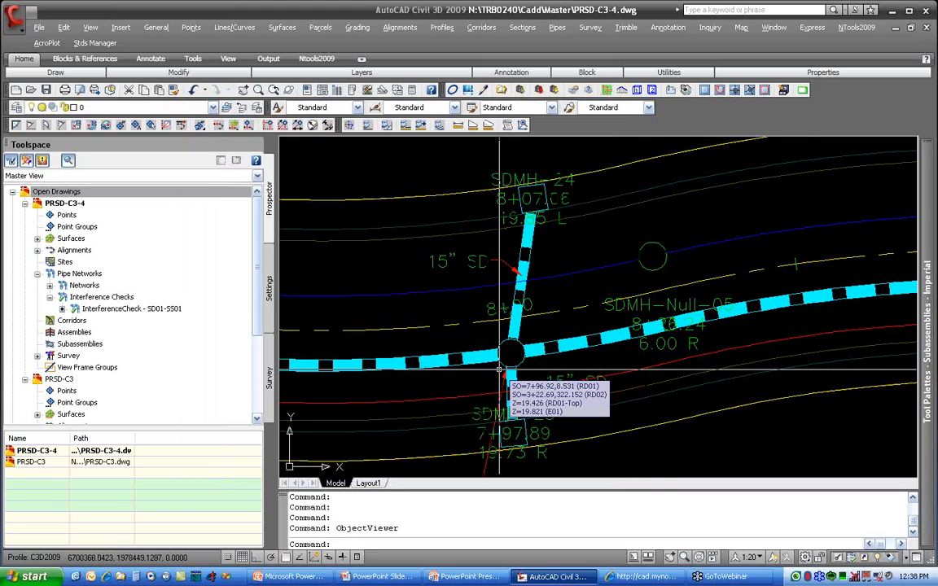